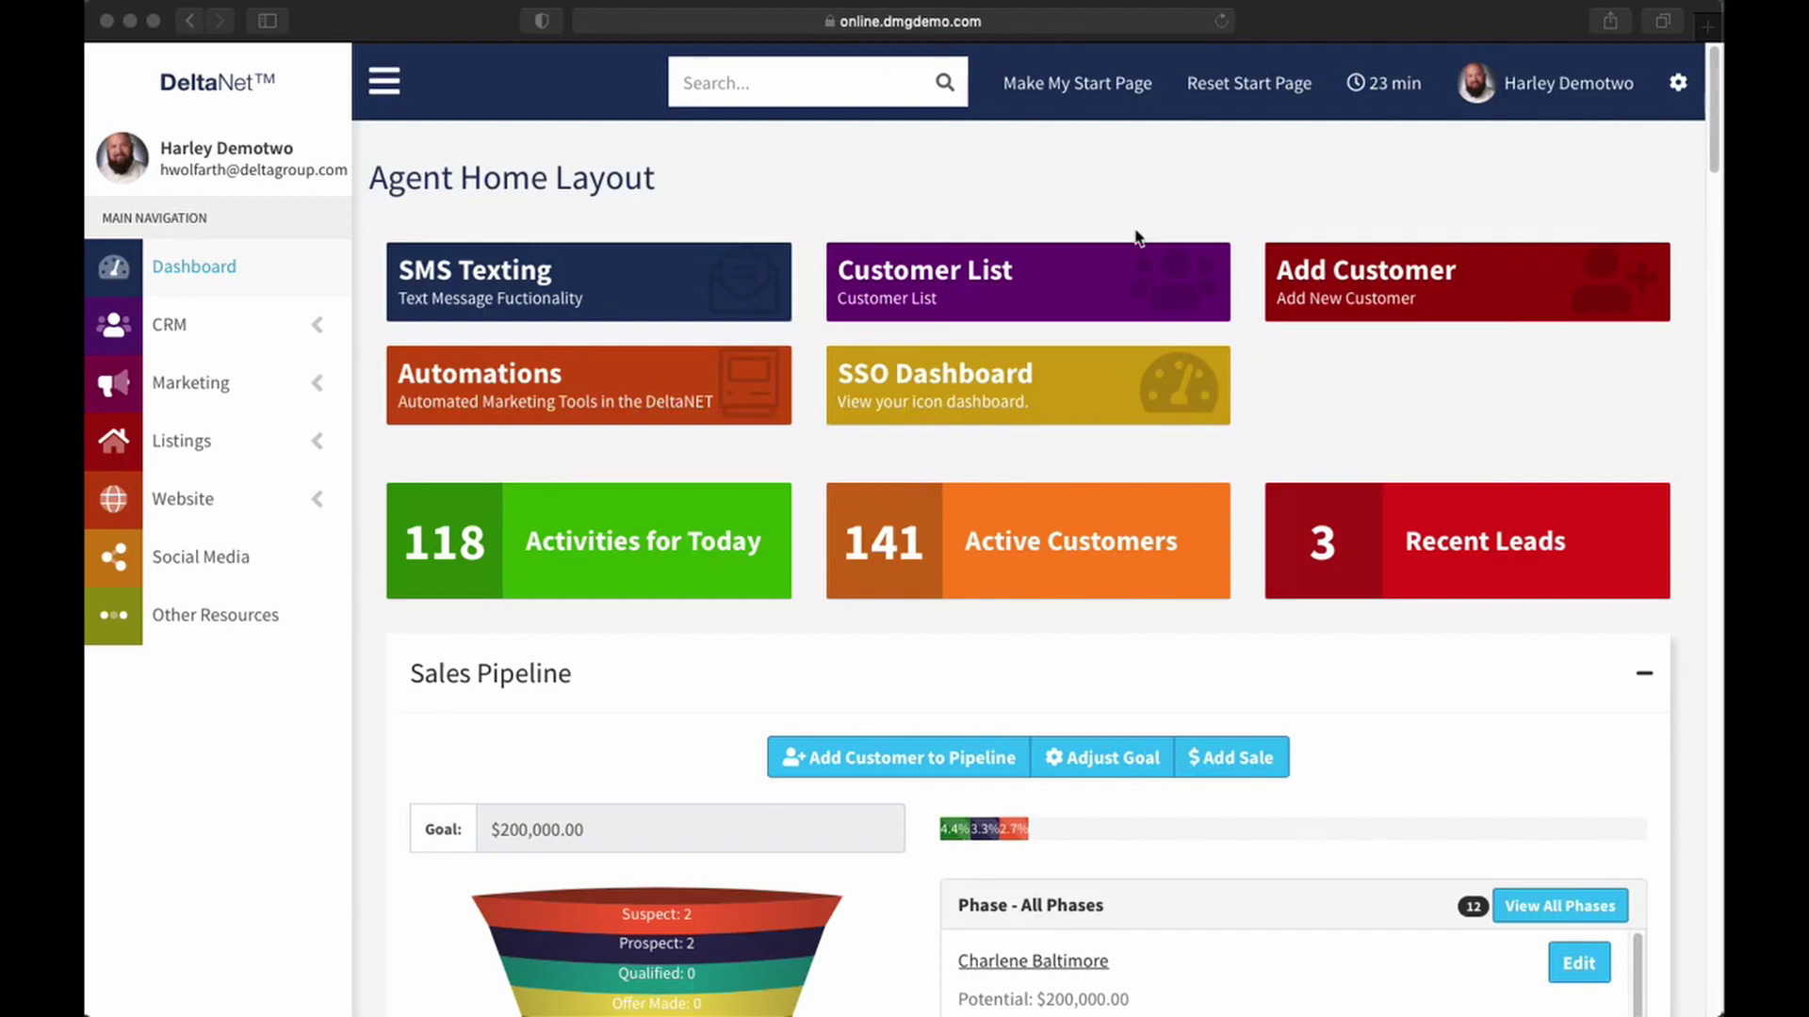
- Open the Customer Center in the CRM section and look through its panels down to My Tasks
click(319, 326)
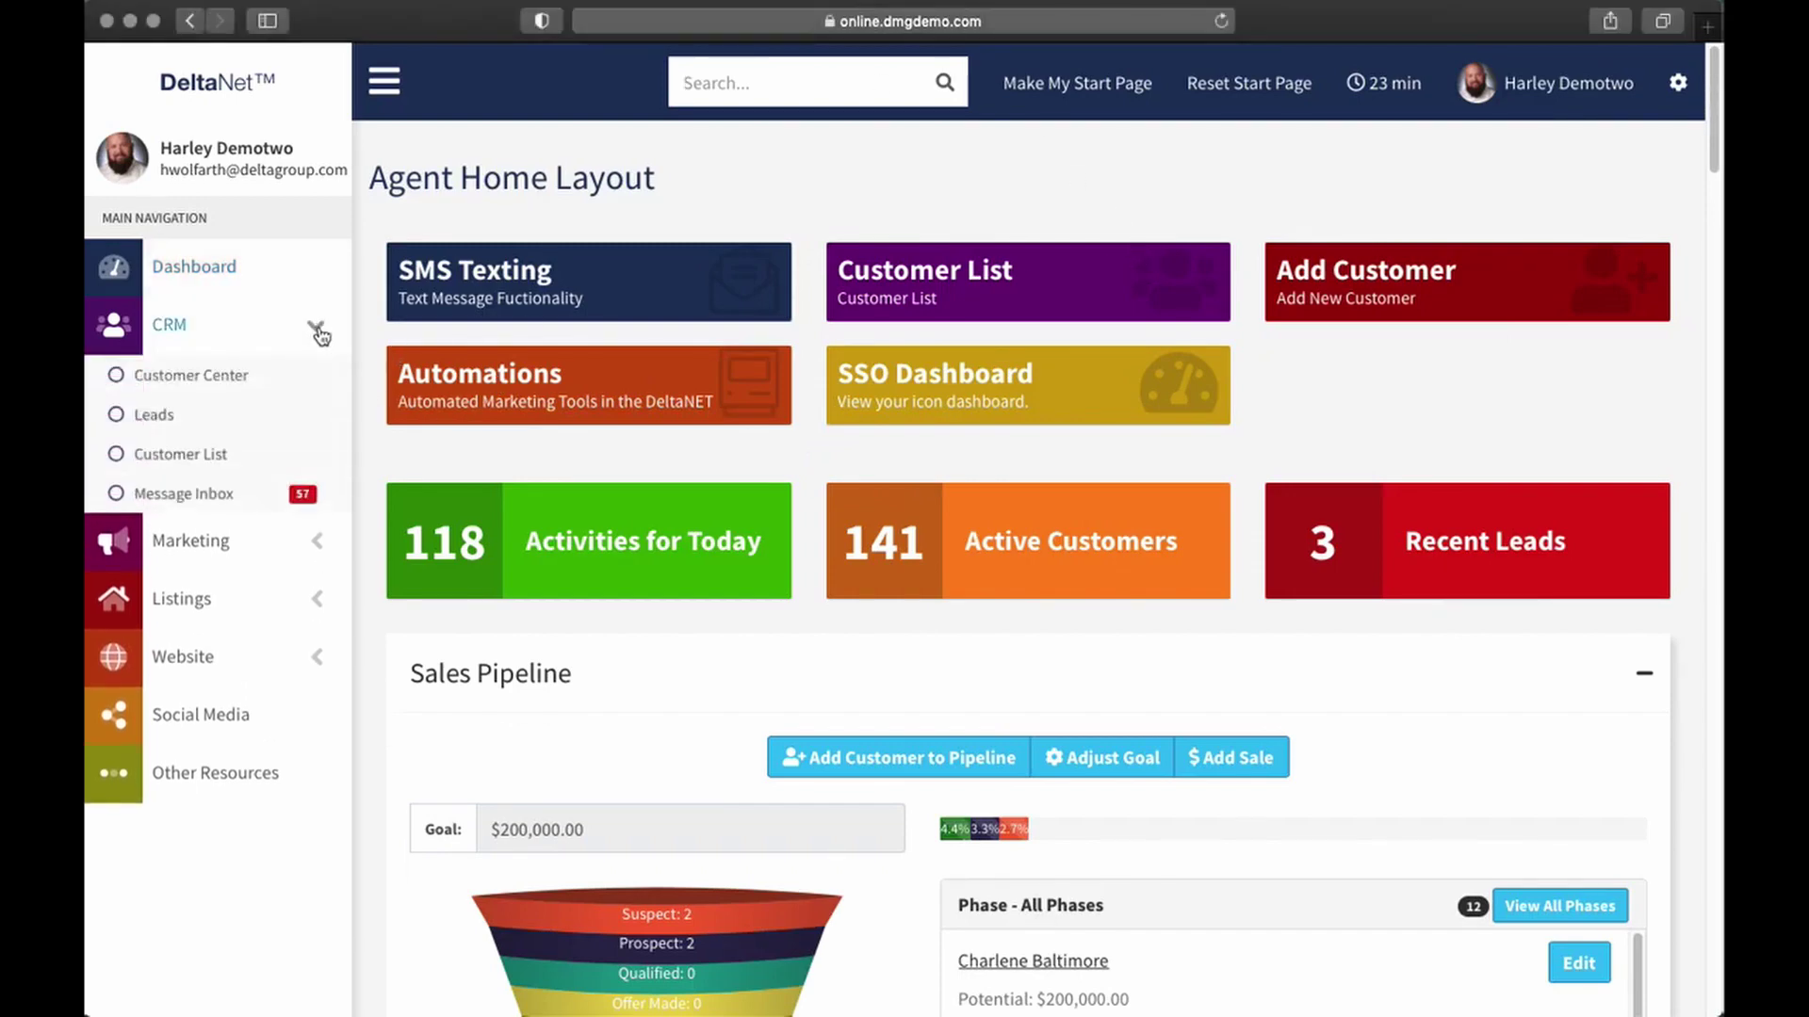
click(174, 385)
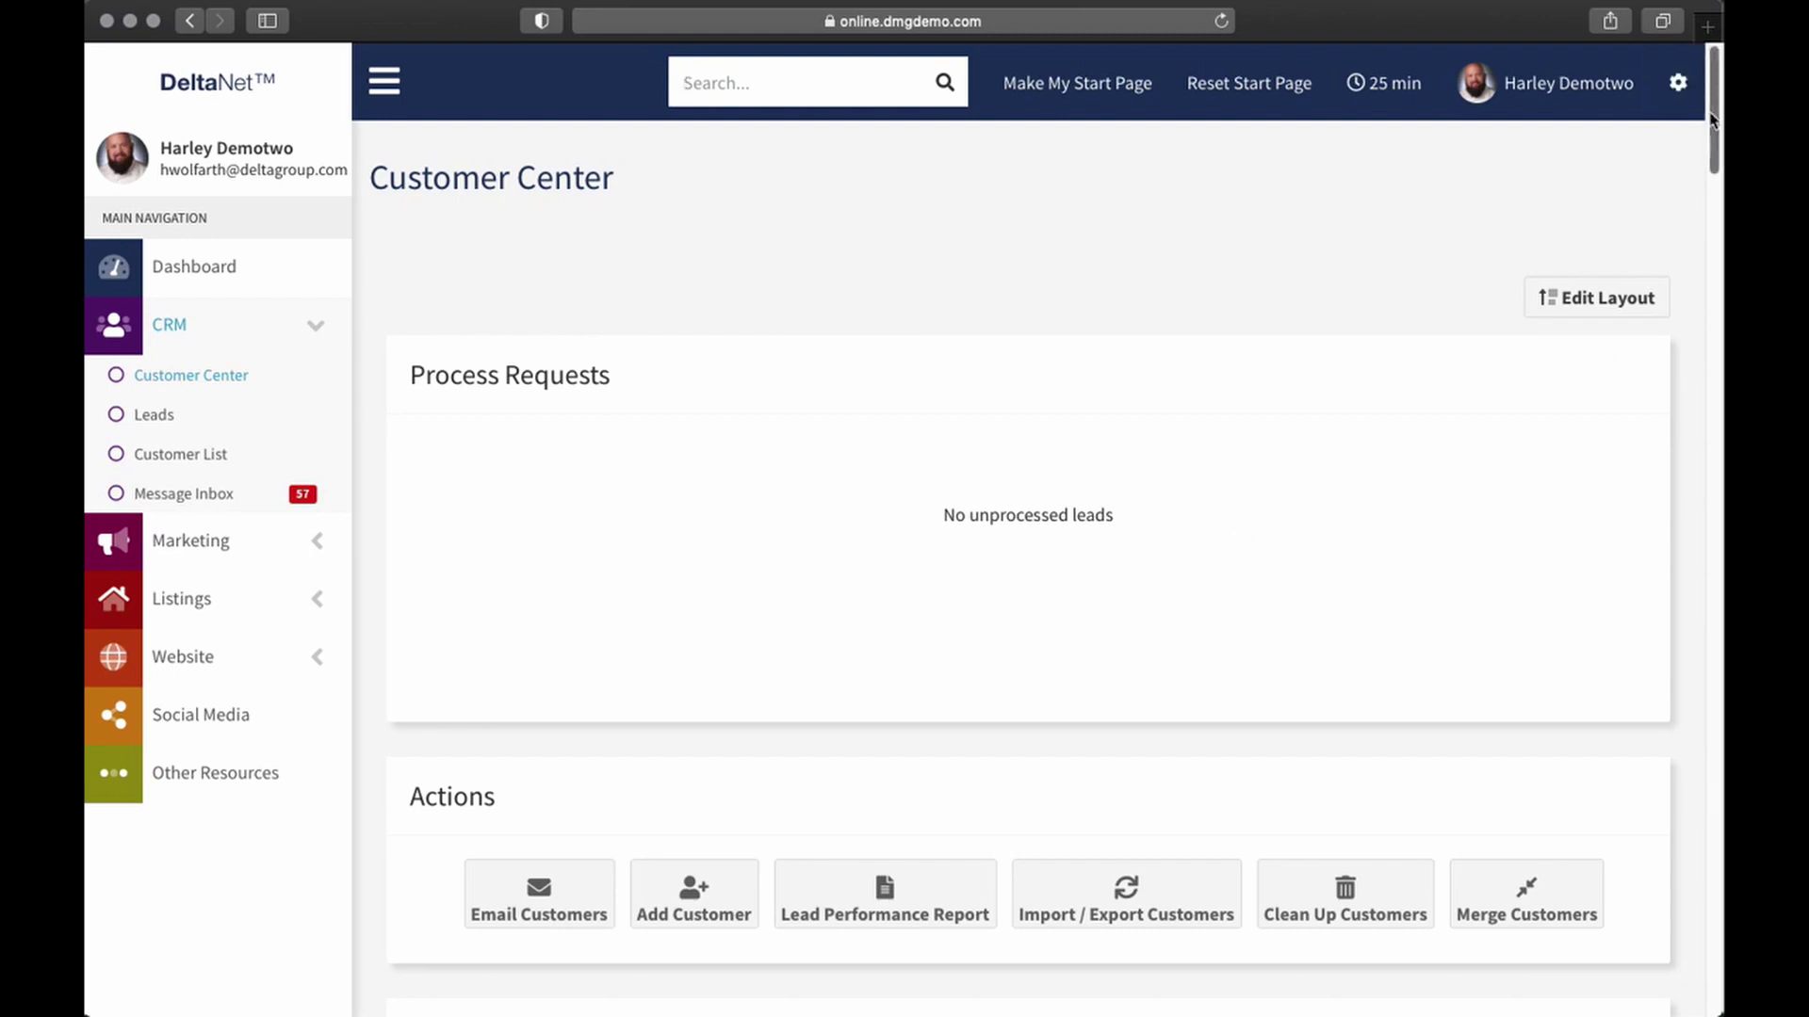
drag(1715, 104, 1716, 695)
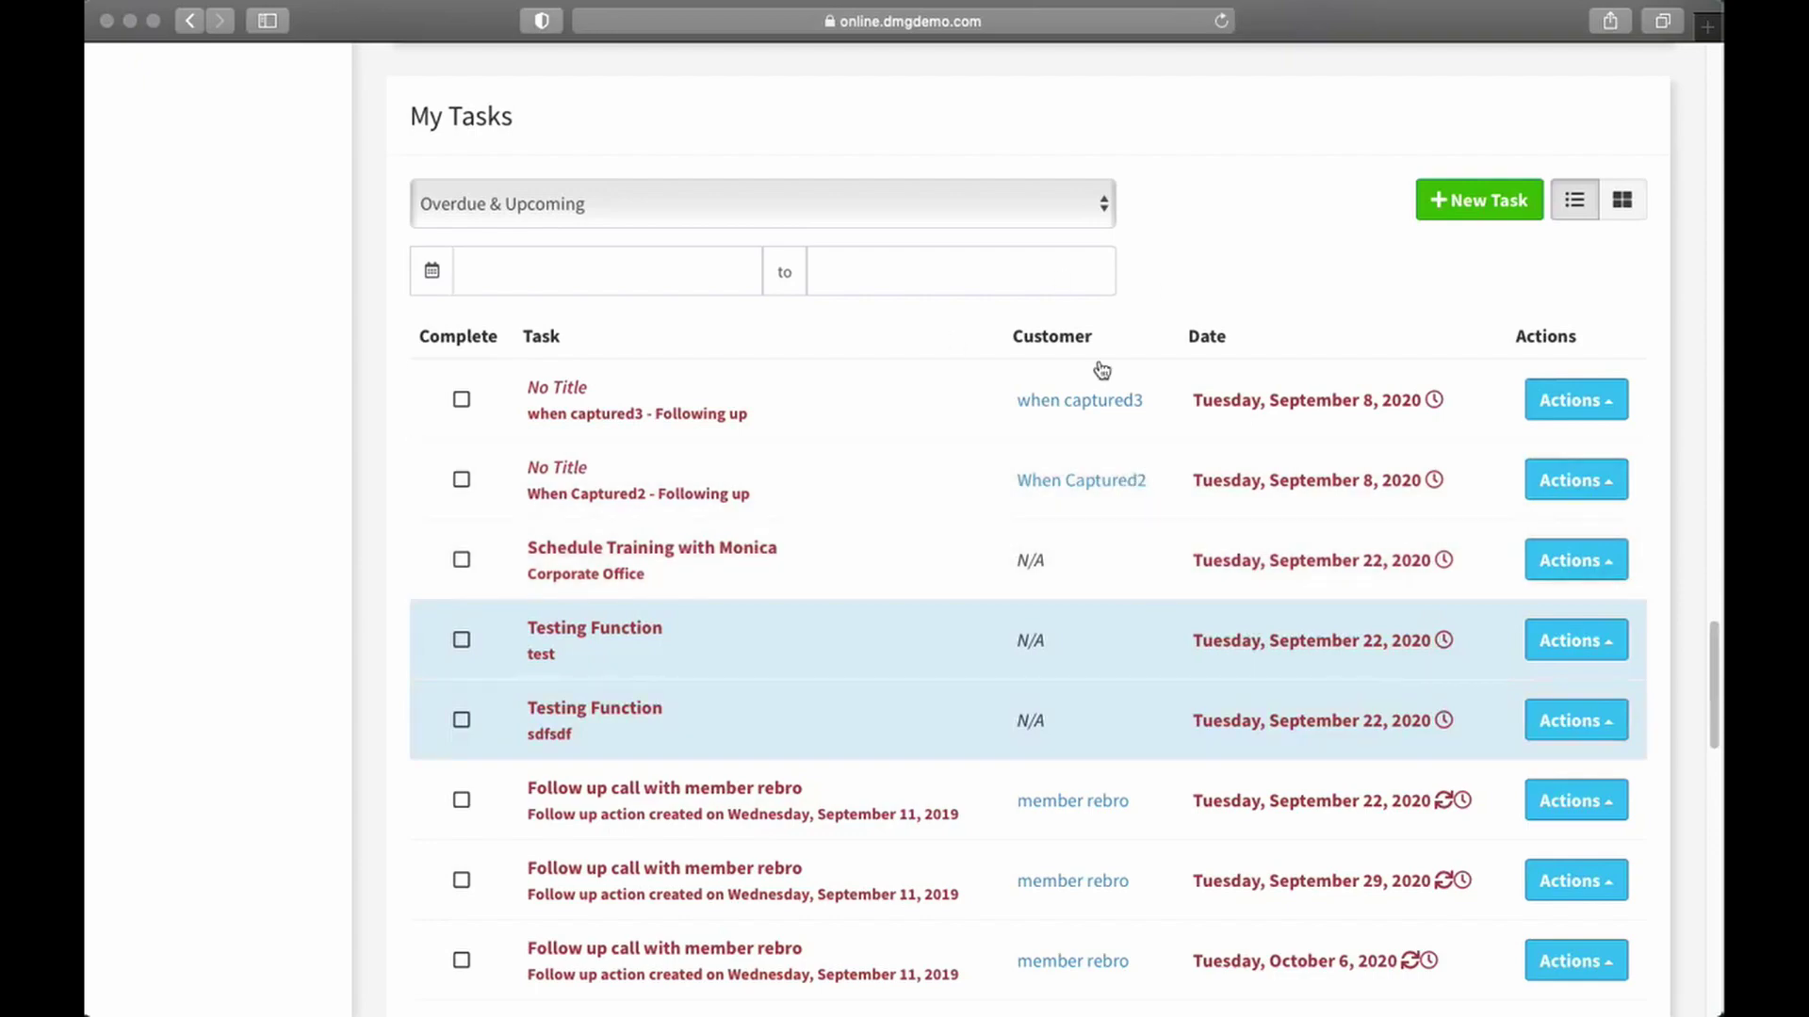
drag(1717, 645, 1708, 73)
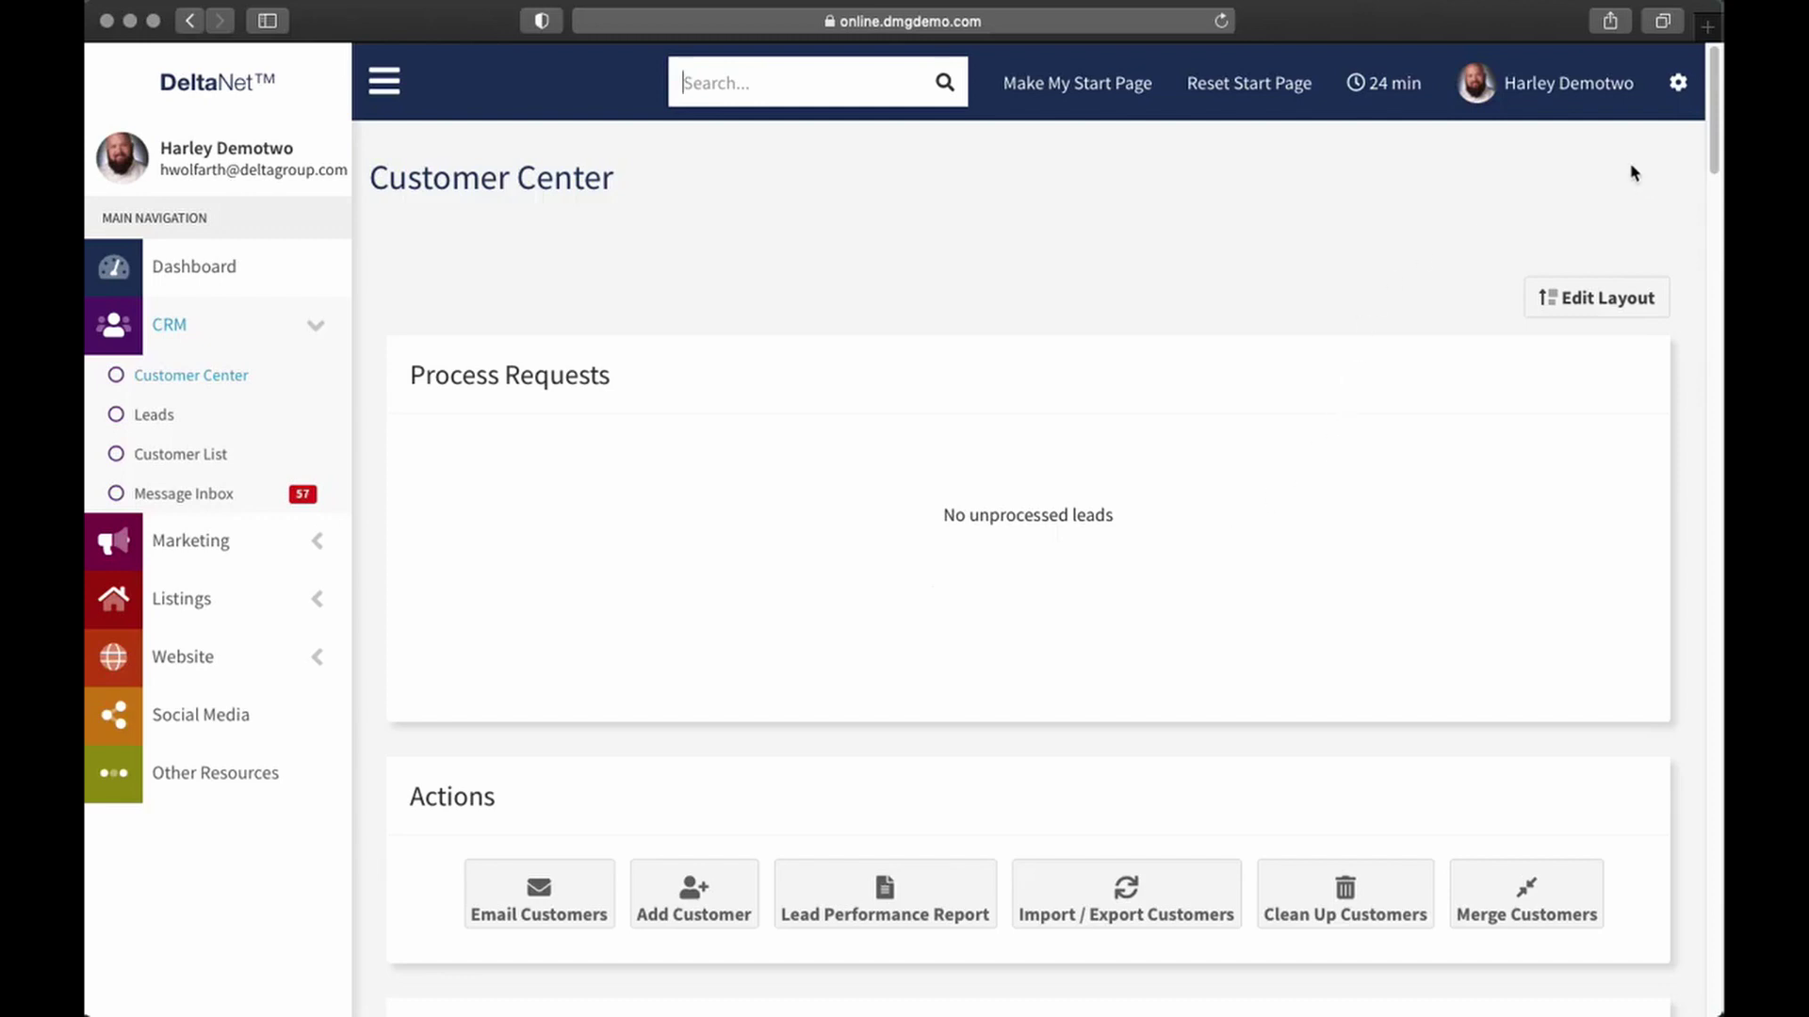
- Try a Customer Center layout with Process Requests and Hot/New Customers off and My Tasks first, and close it without saving
click(1595, 300)
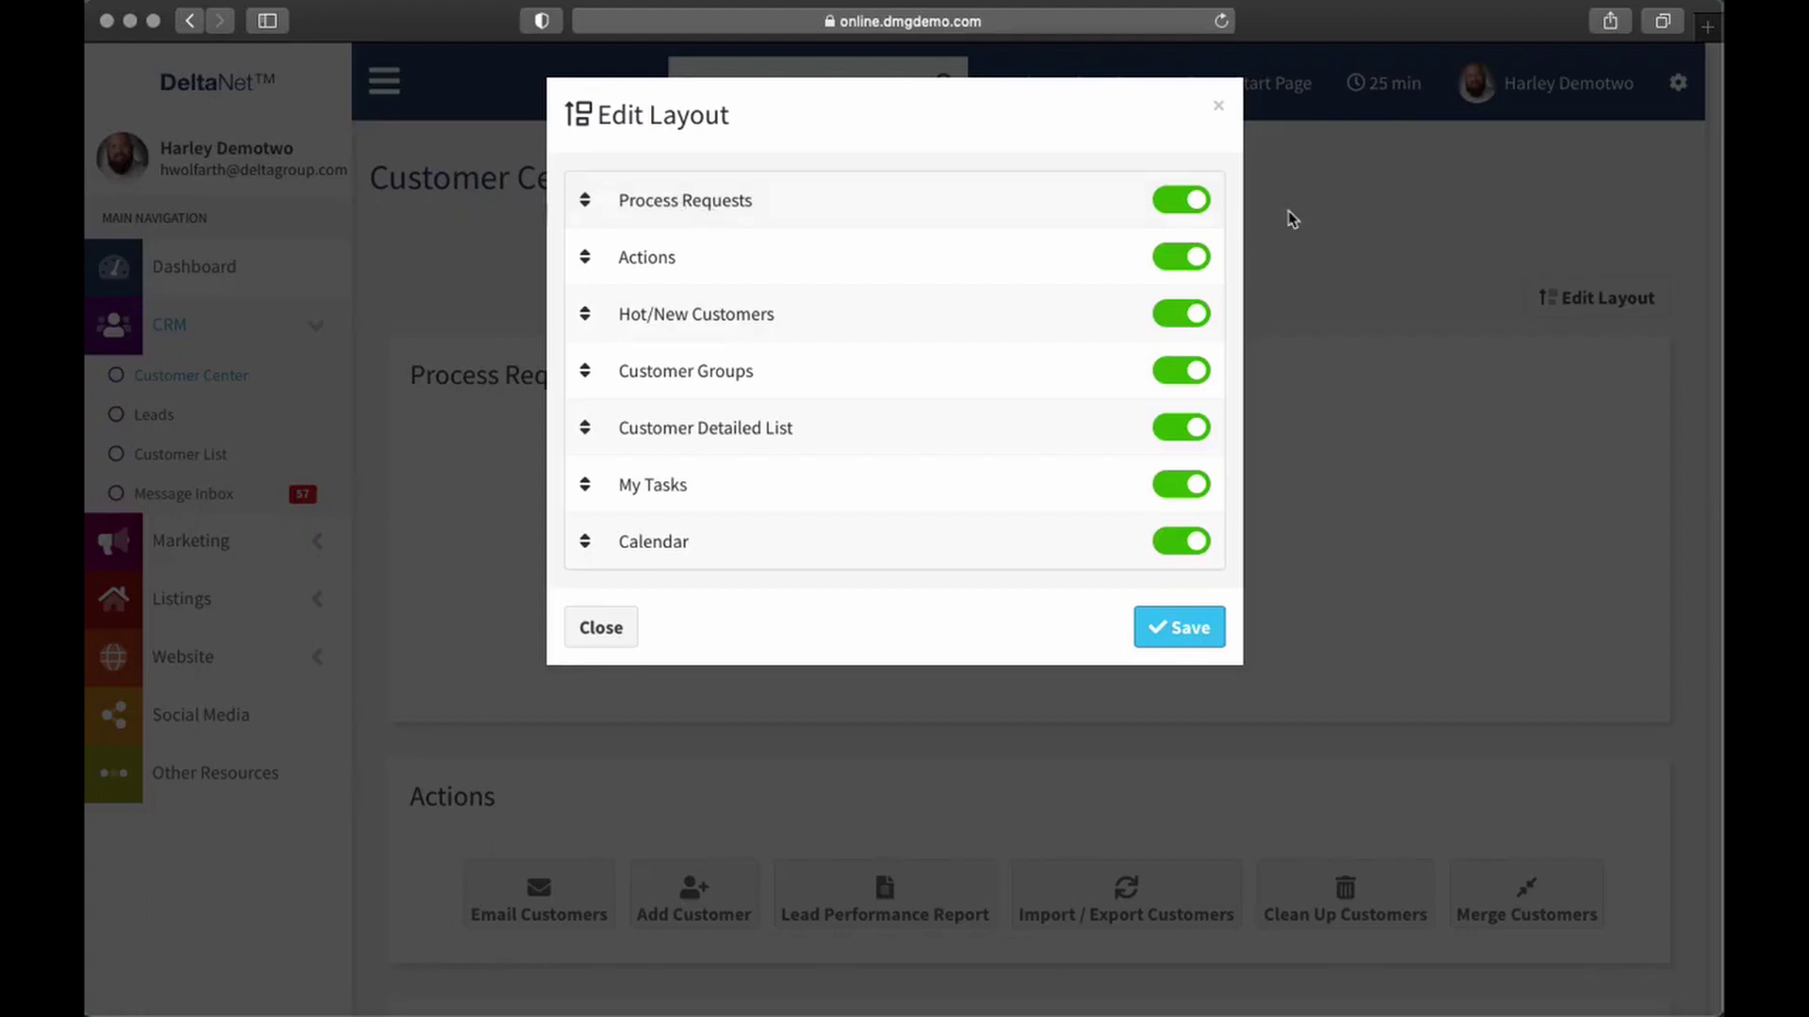
click(1196, 199)
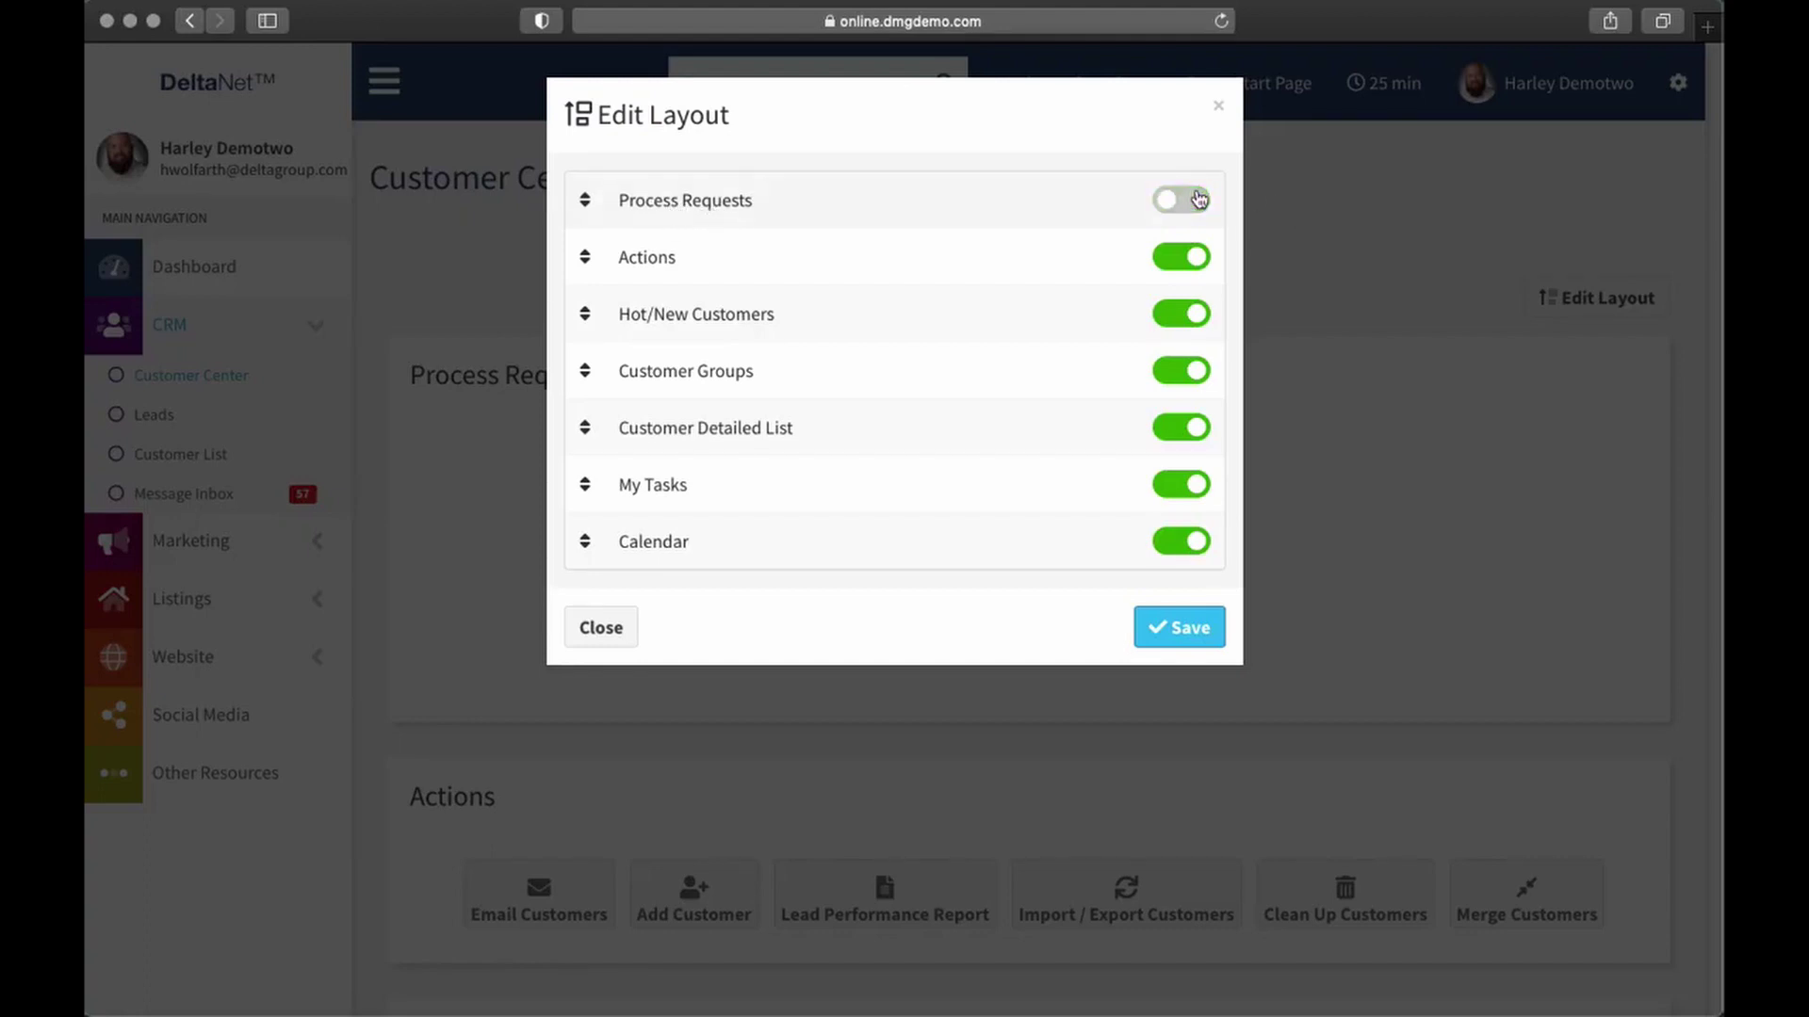
click(1155, 325)
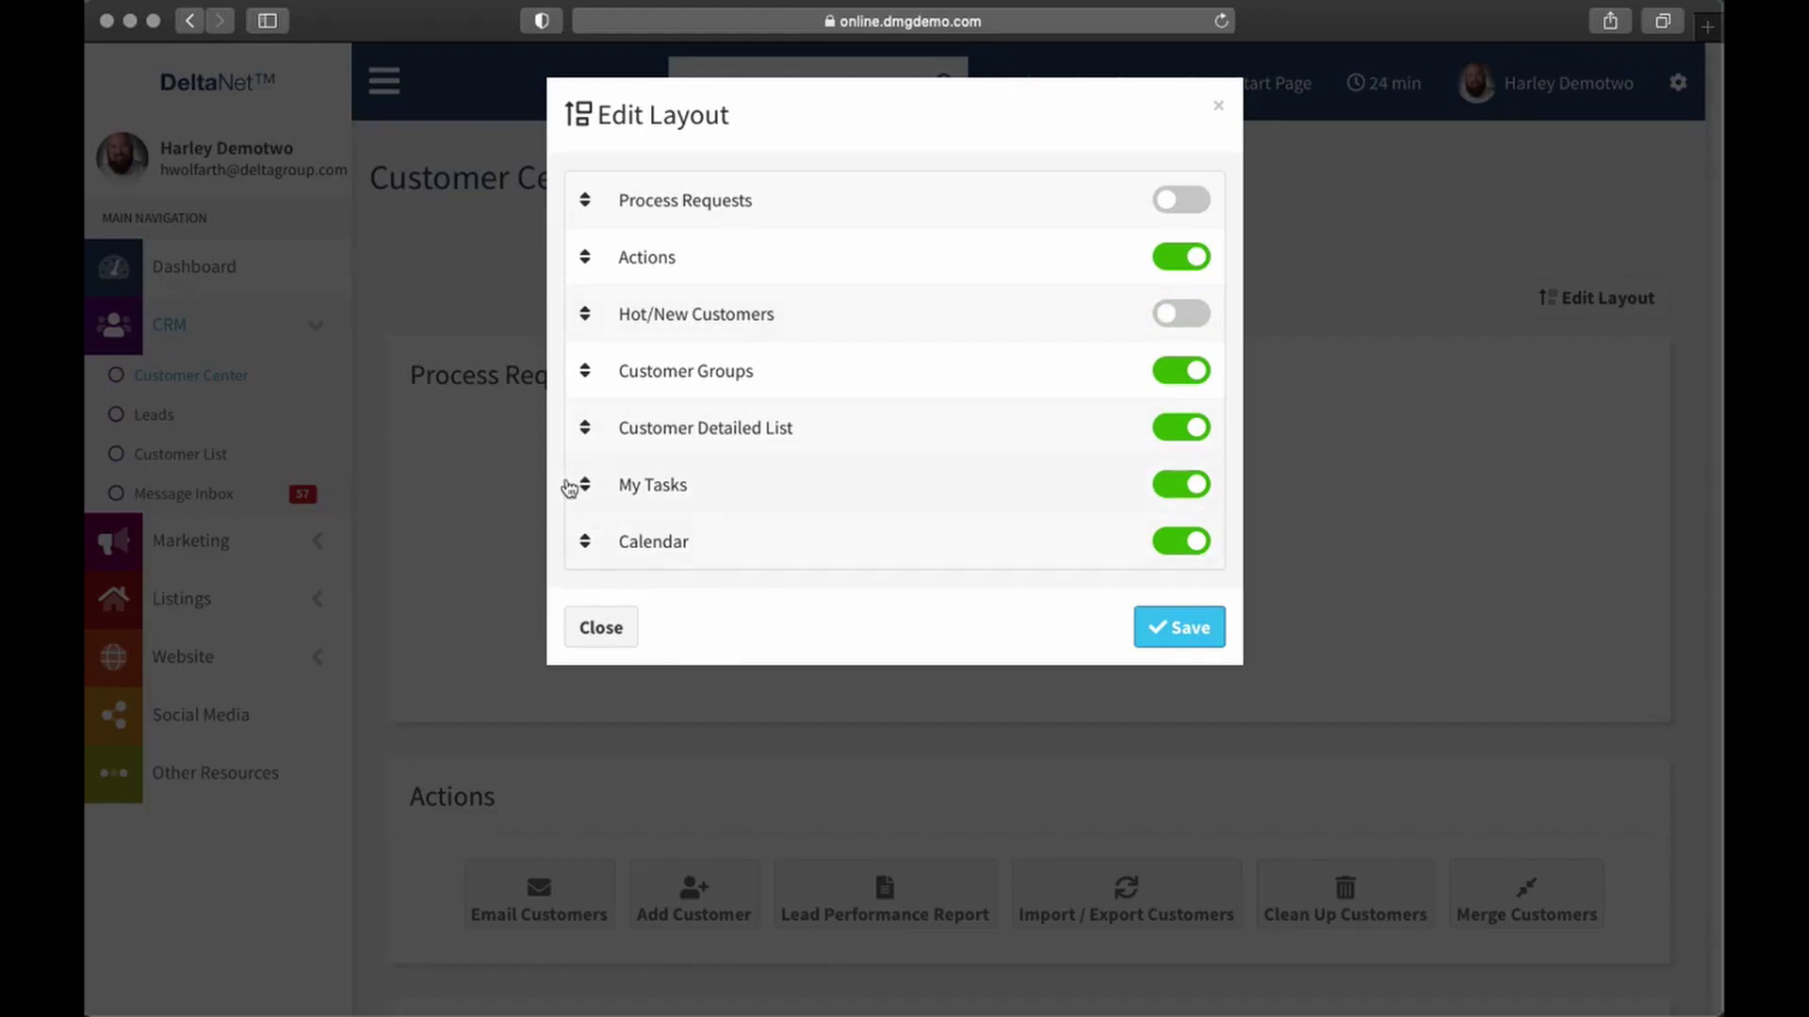
drag(587, 497, 615, 200)
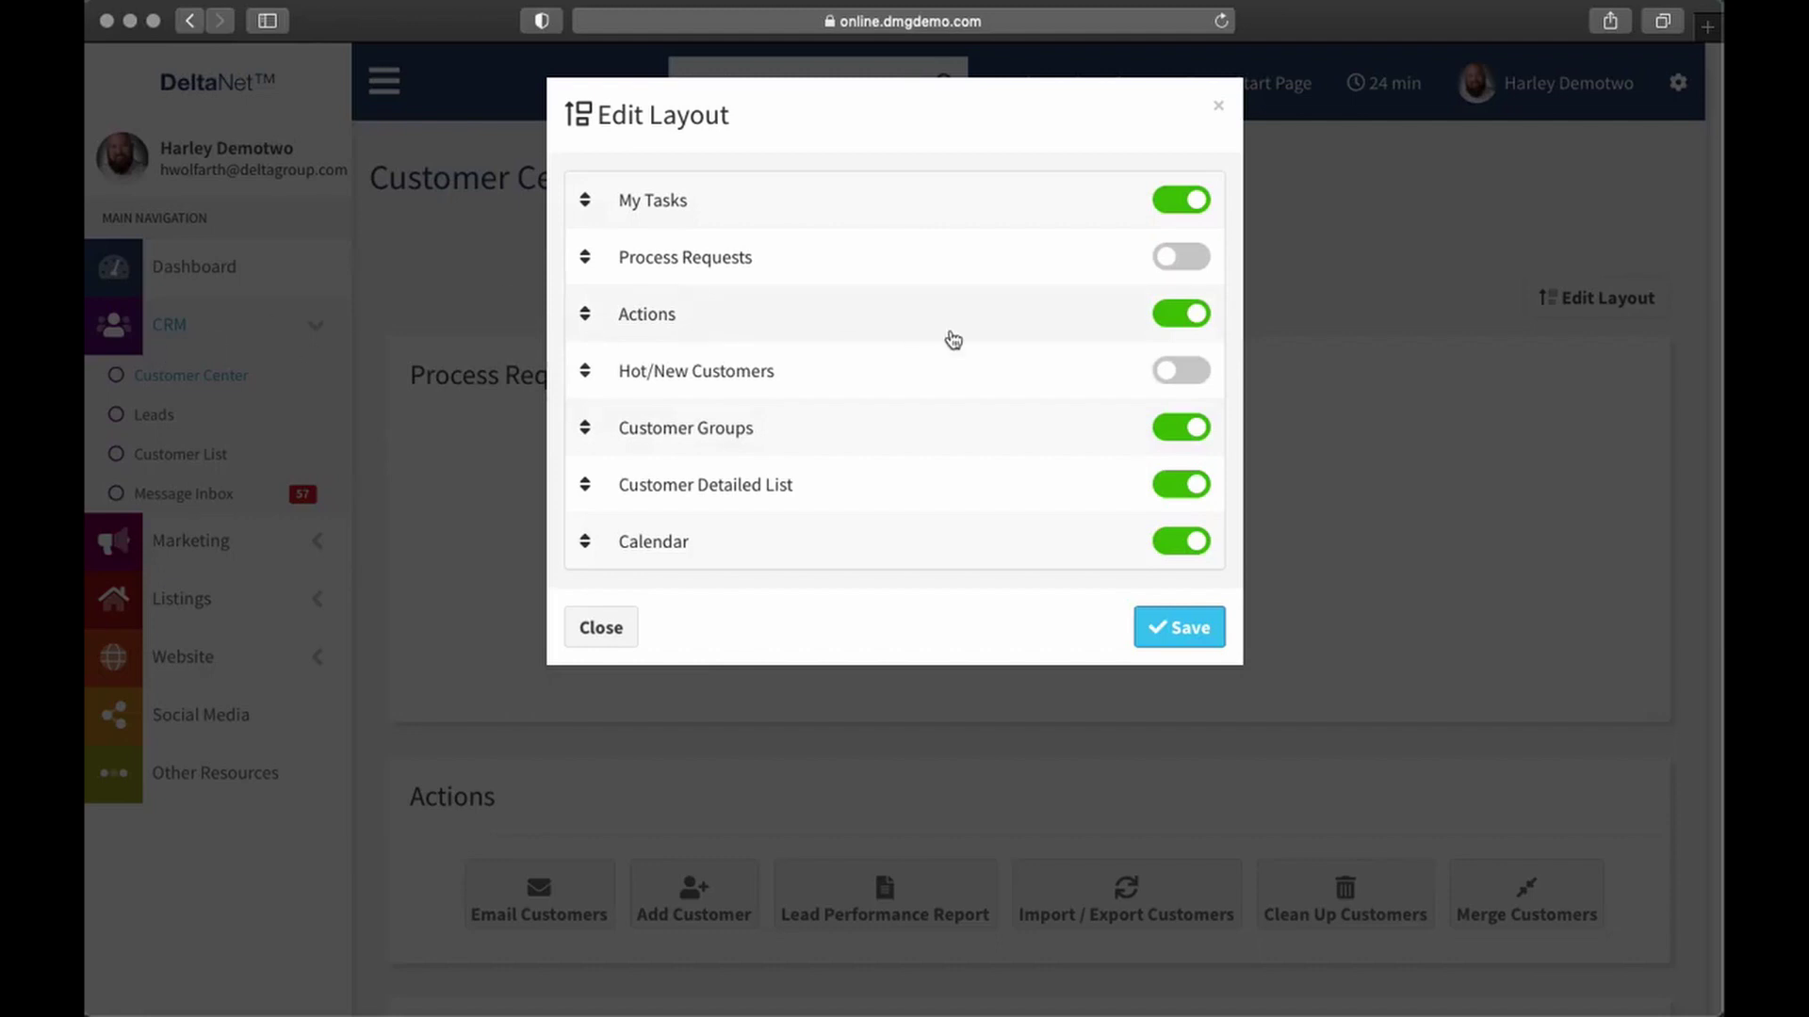
click(603, 639)
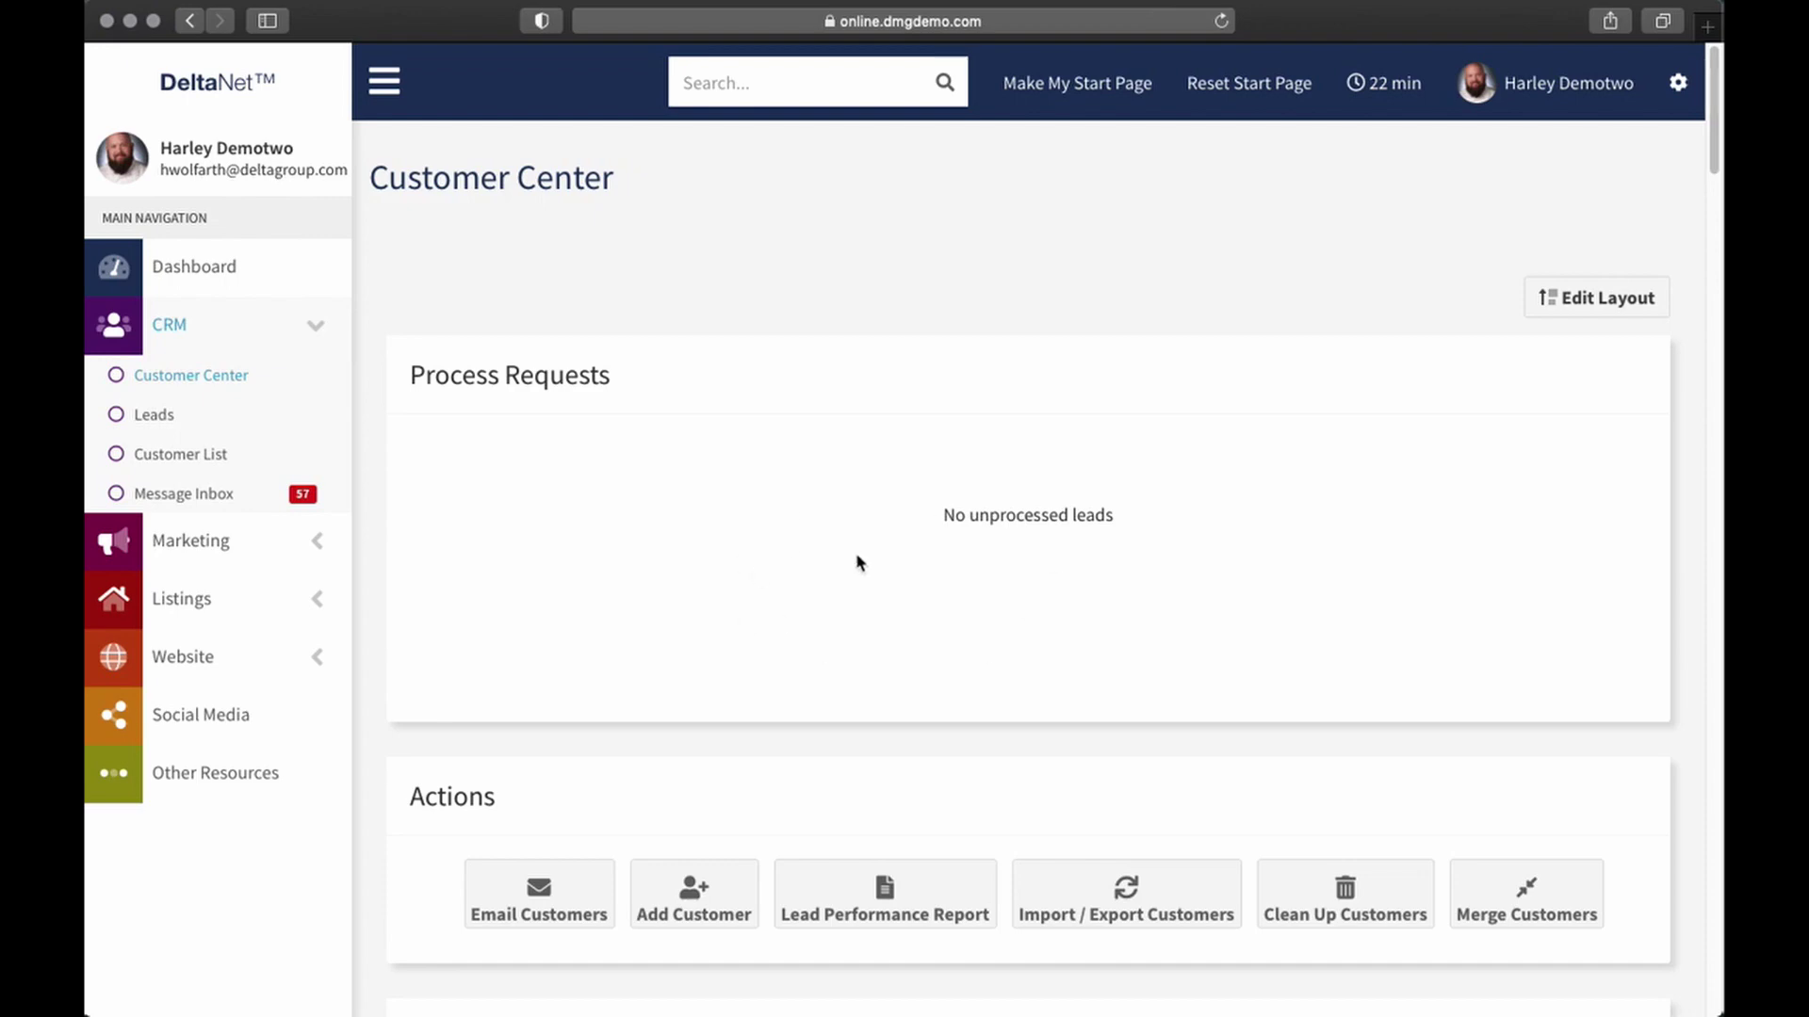
- Start an Email Customers message addressed to the first customer matching "char" and to the Active group
scroll(751, 351, down, 3)
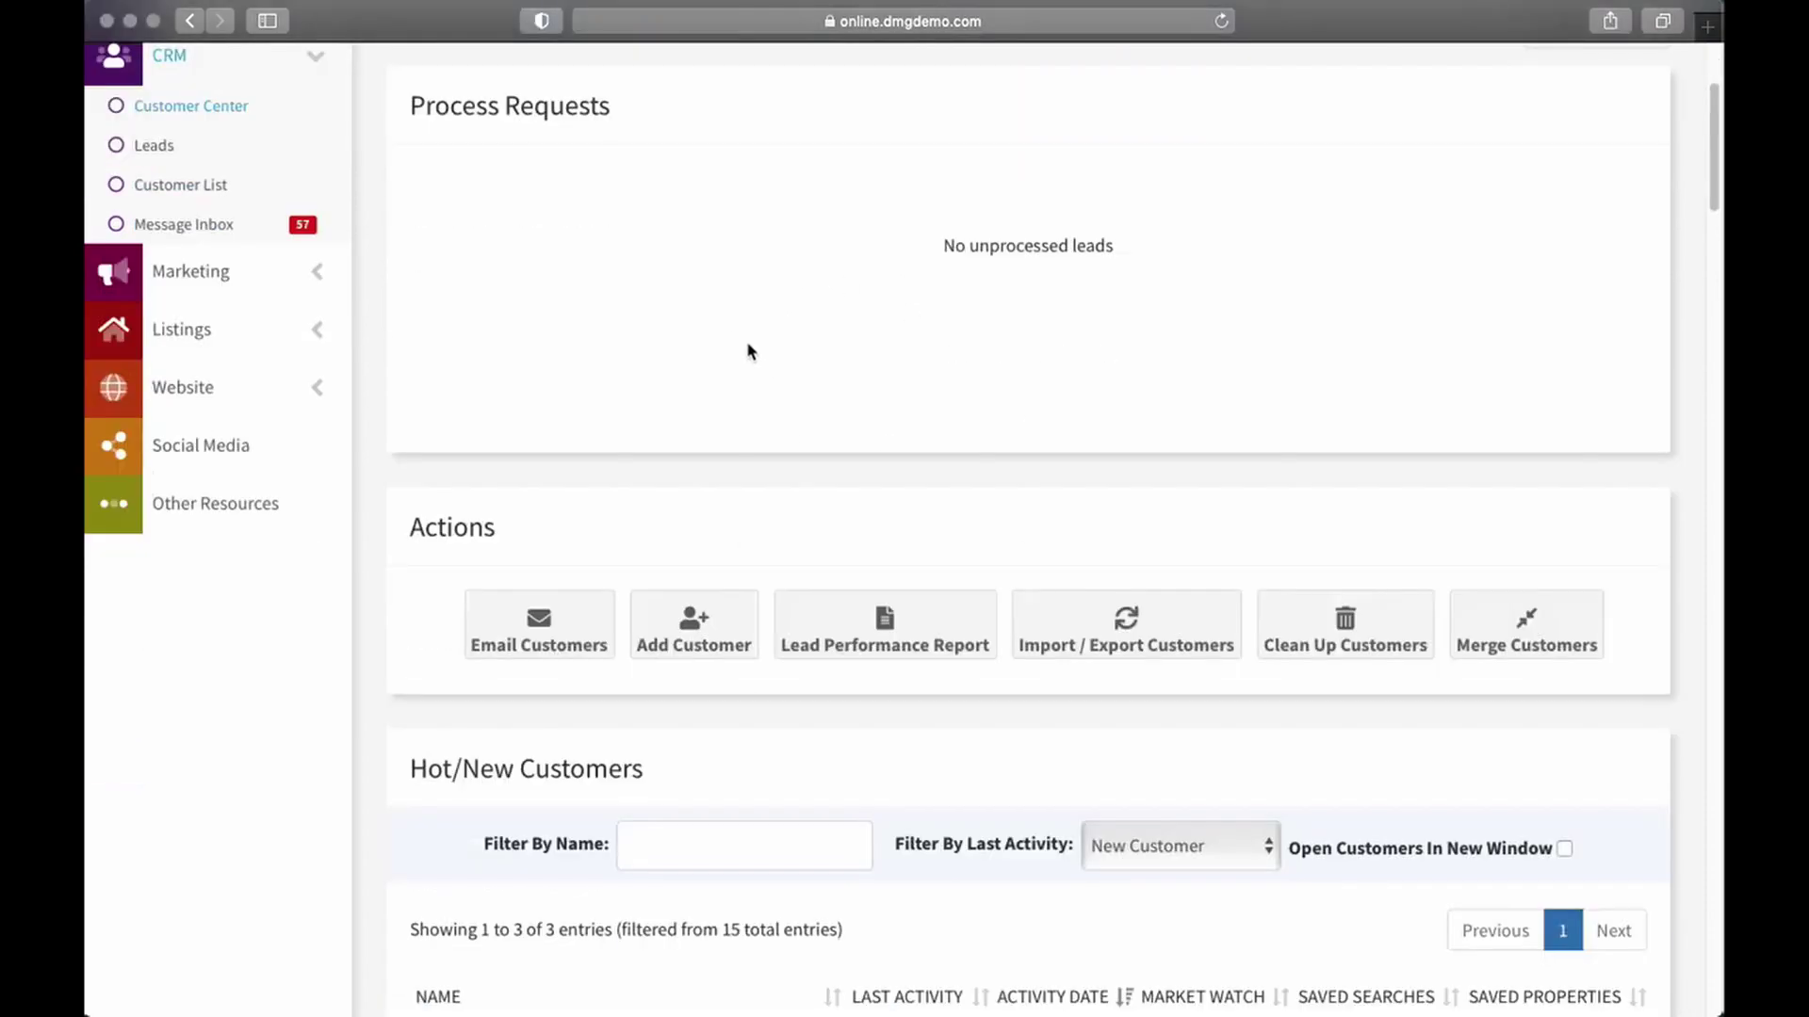
scroll(751, 351, down, 1)
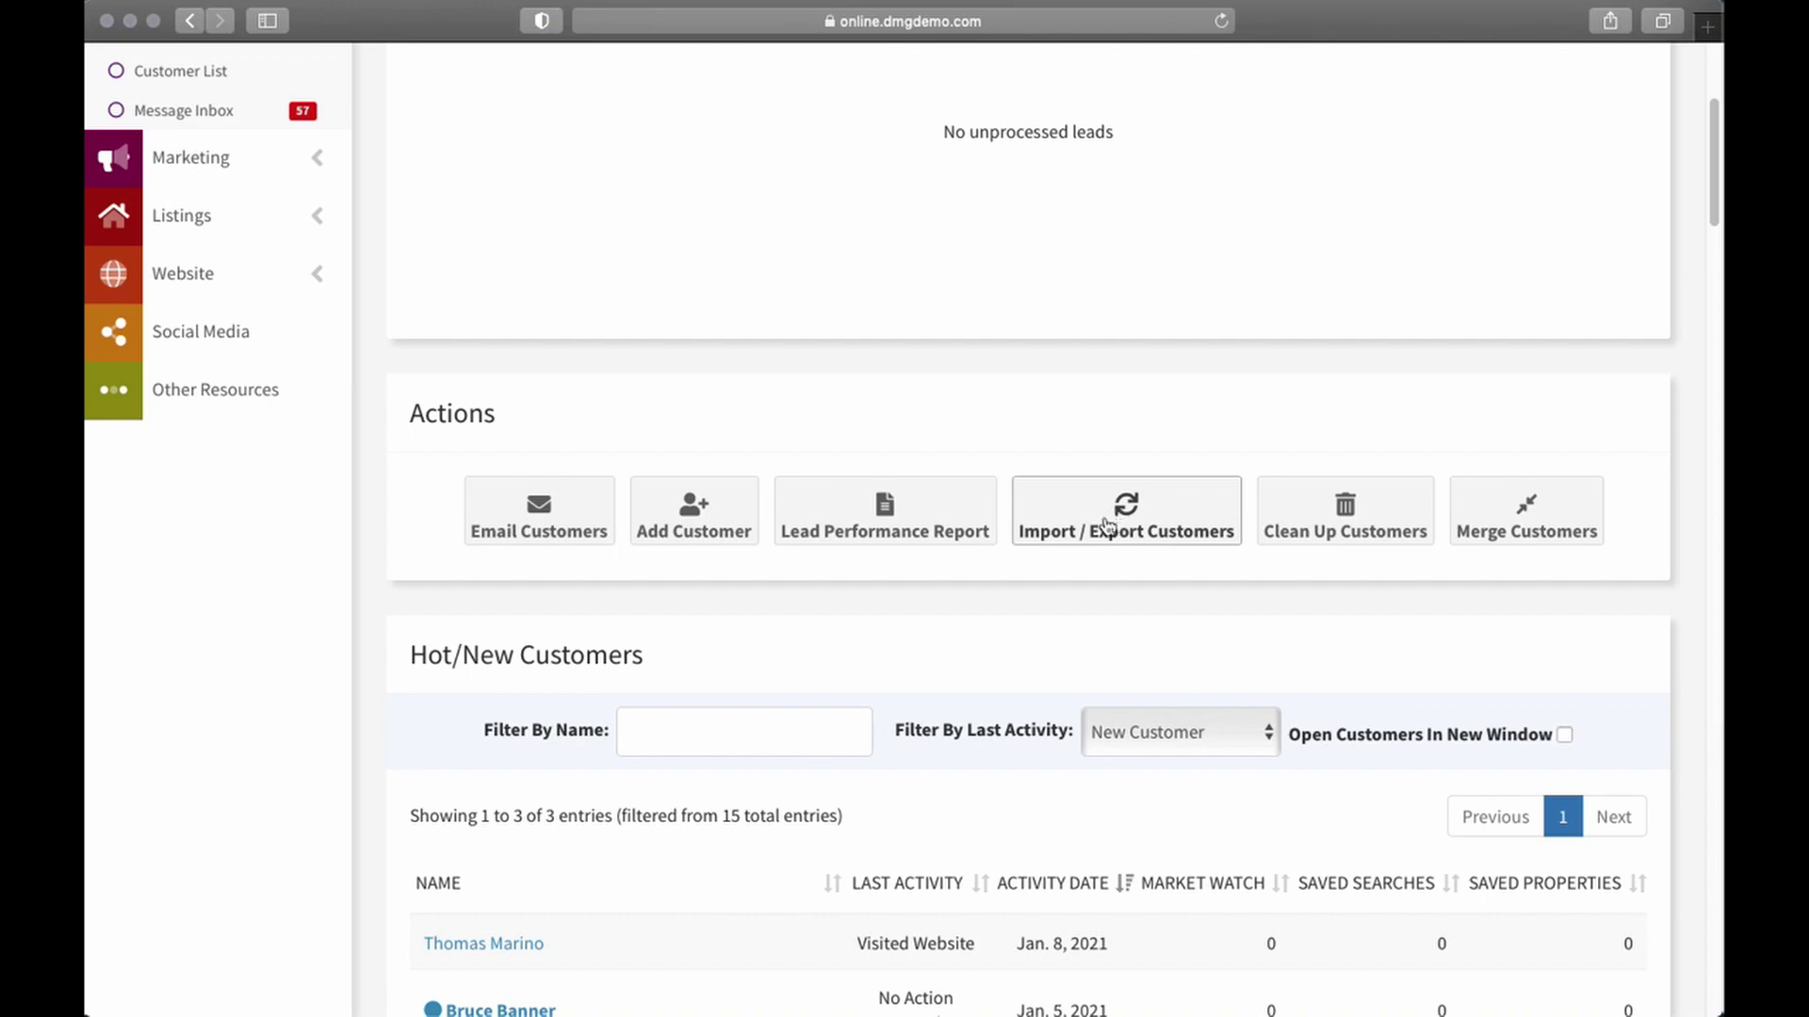
click(542, 528)
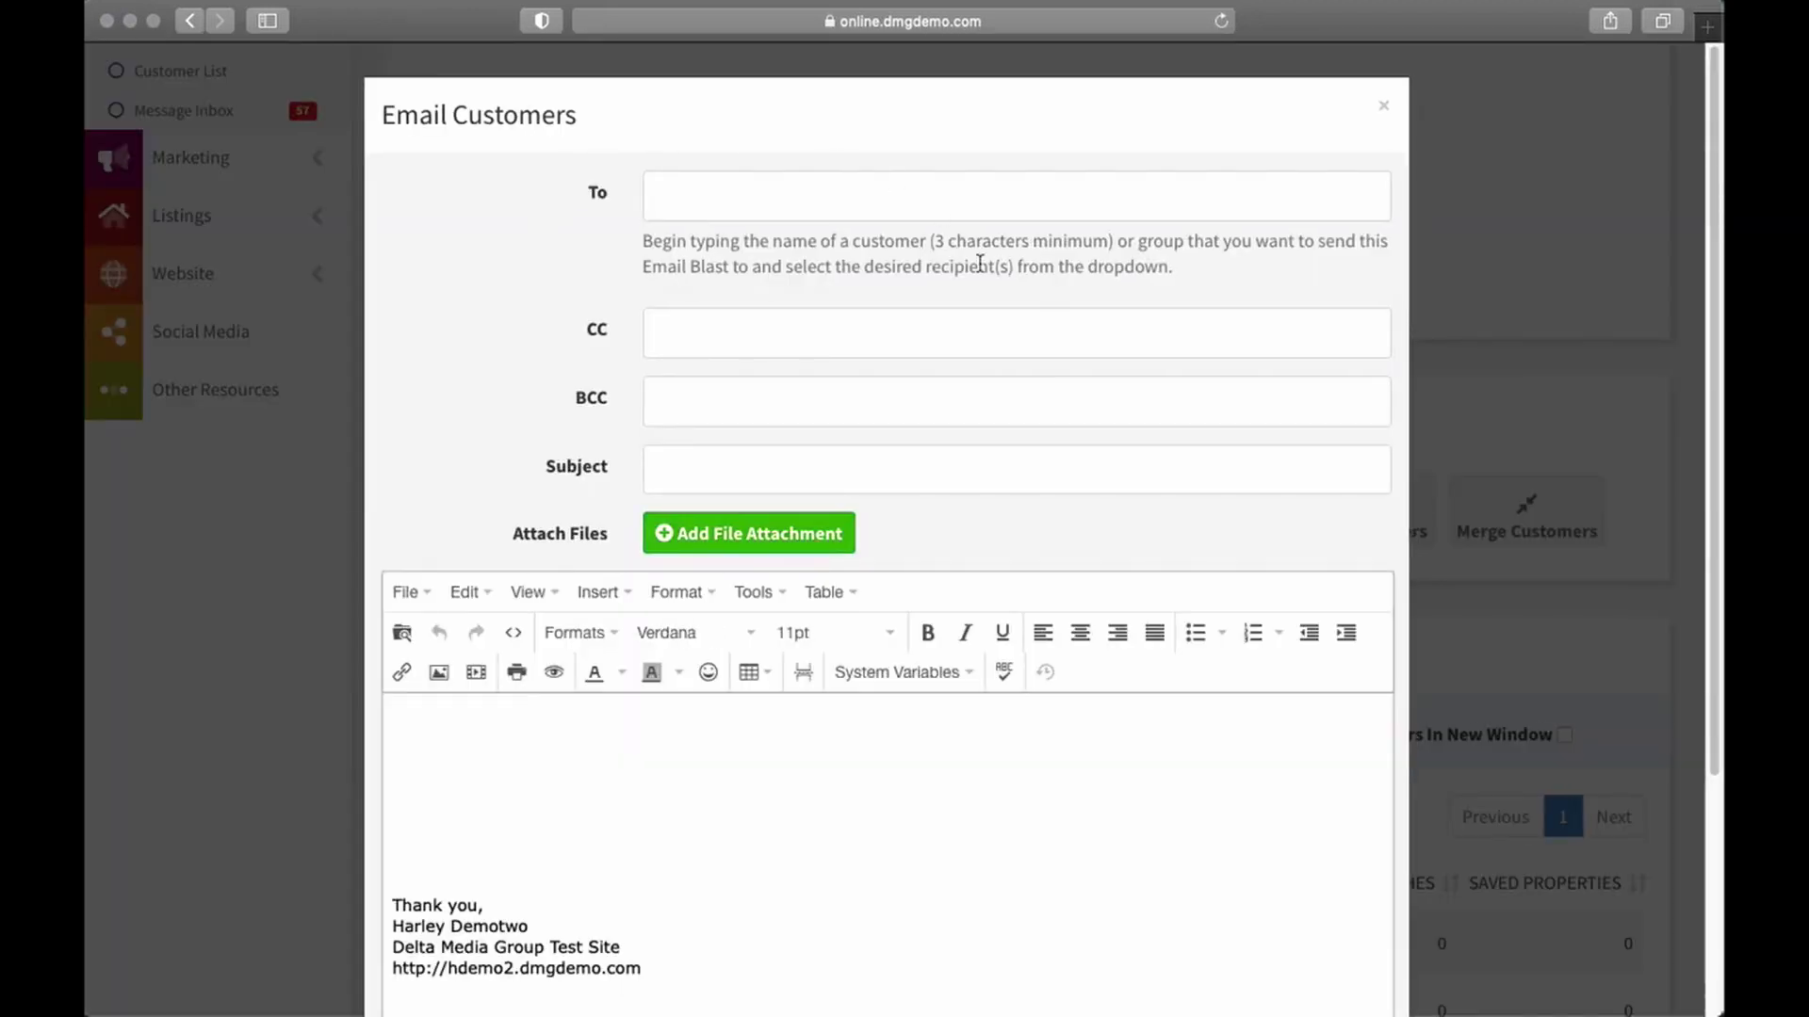
click(685, 204)
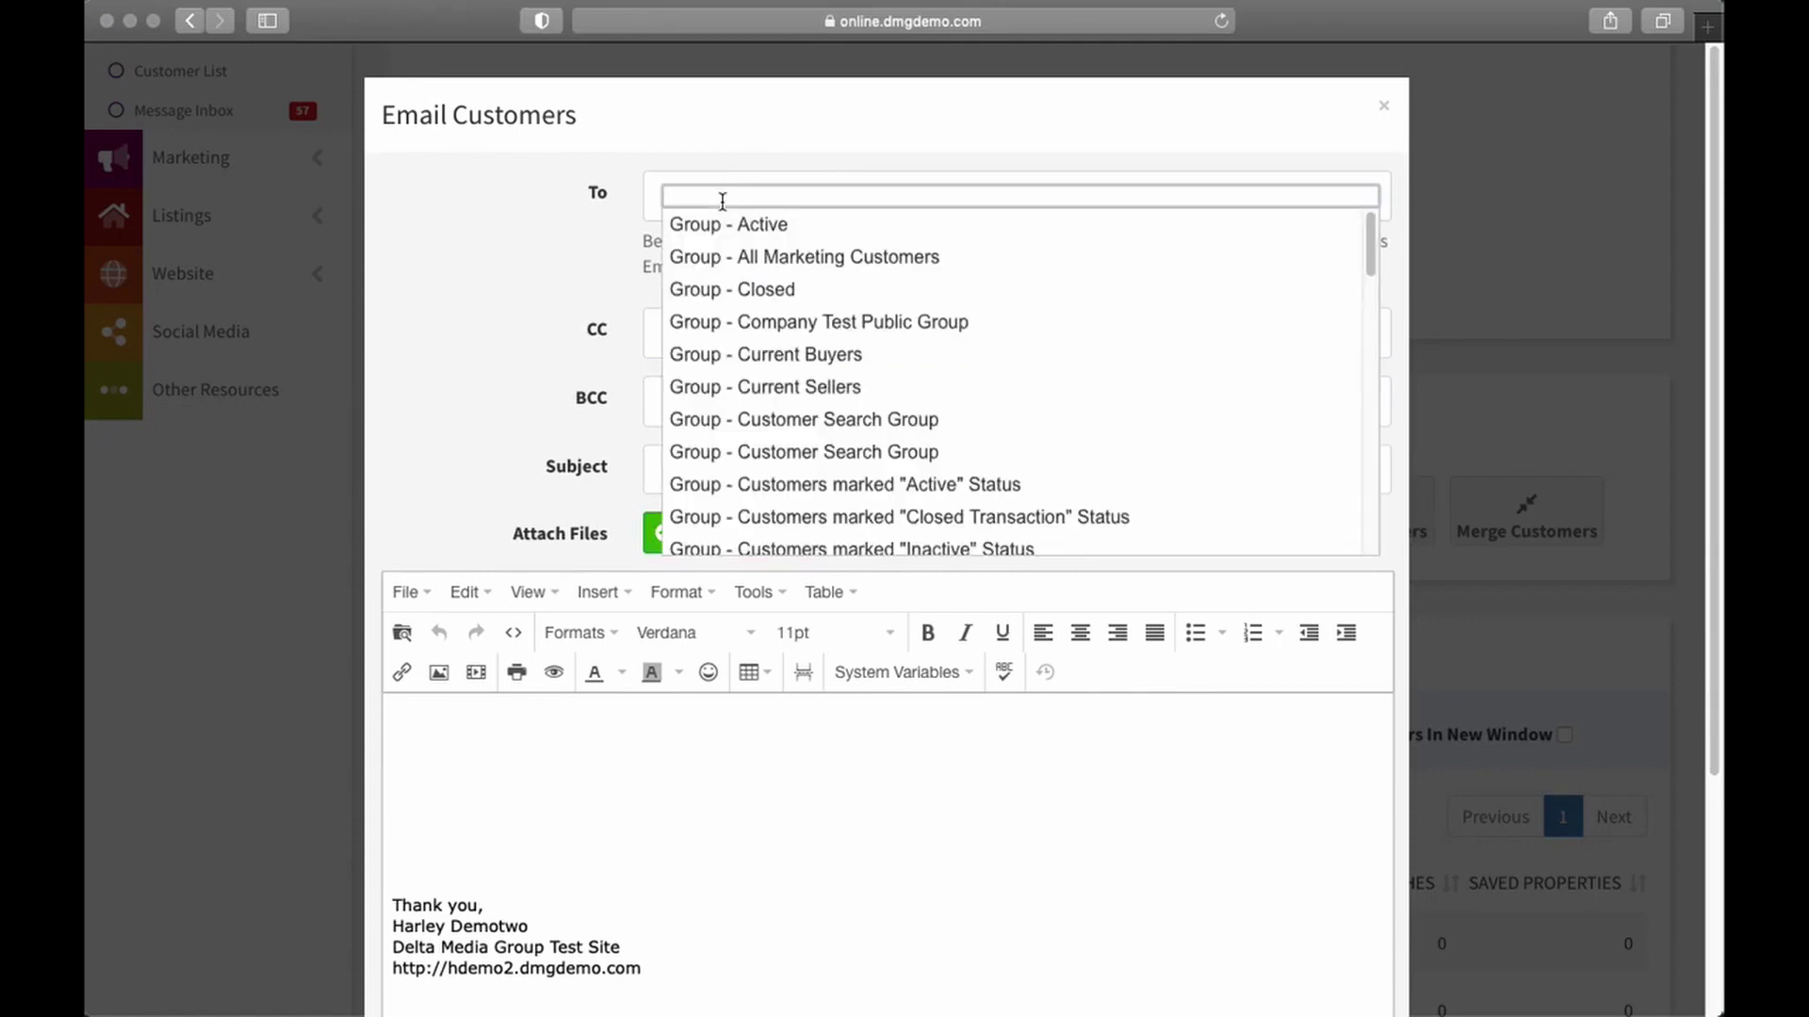
text(char)
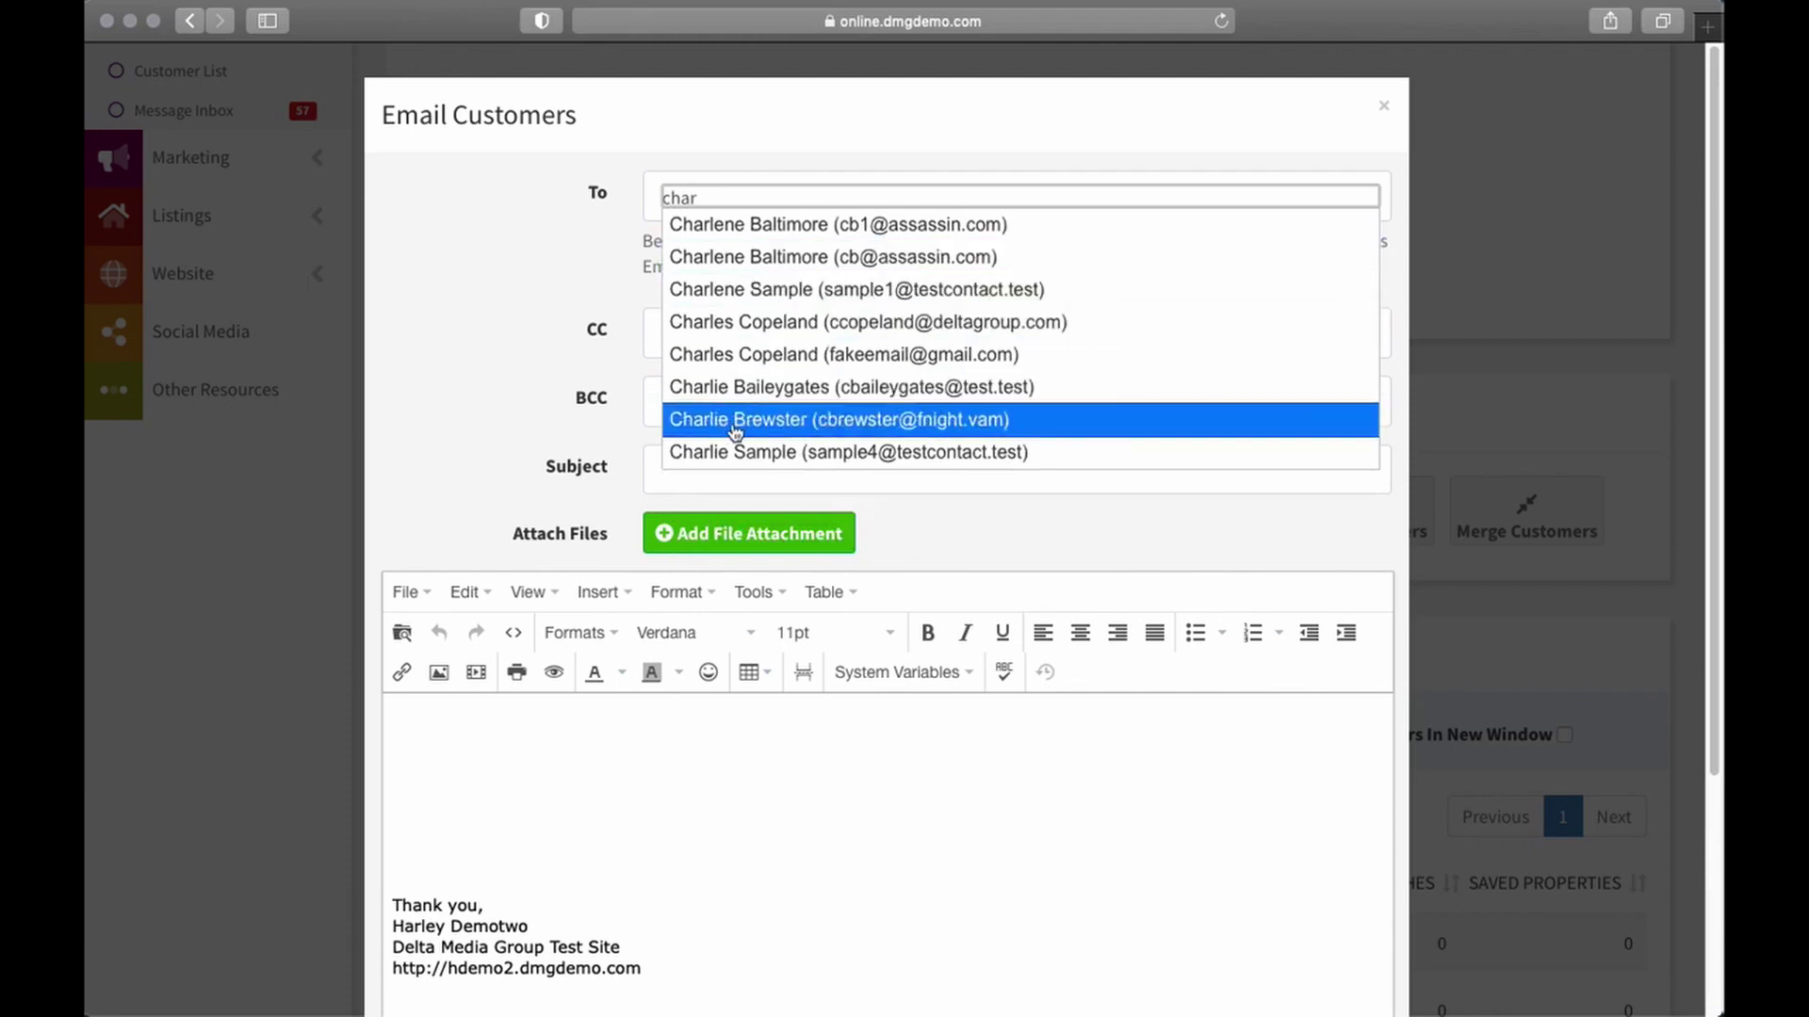
click(745, 228)
text(a)
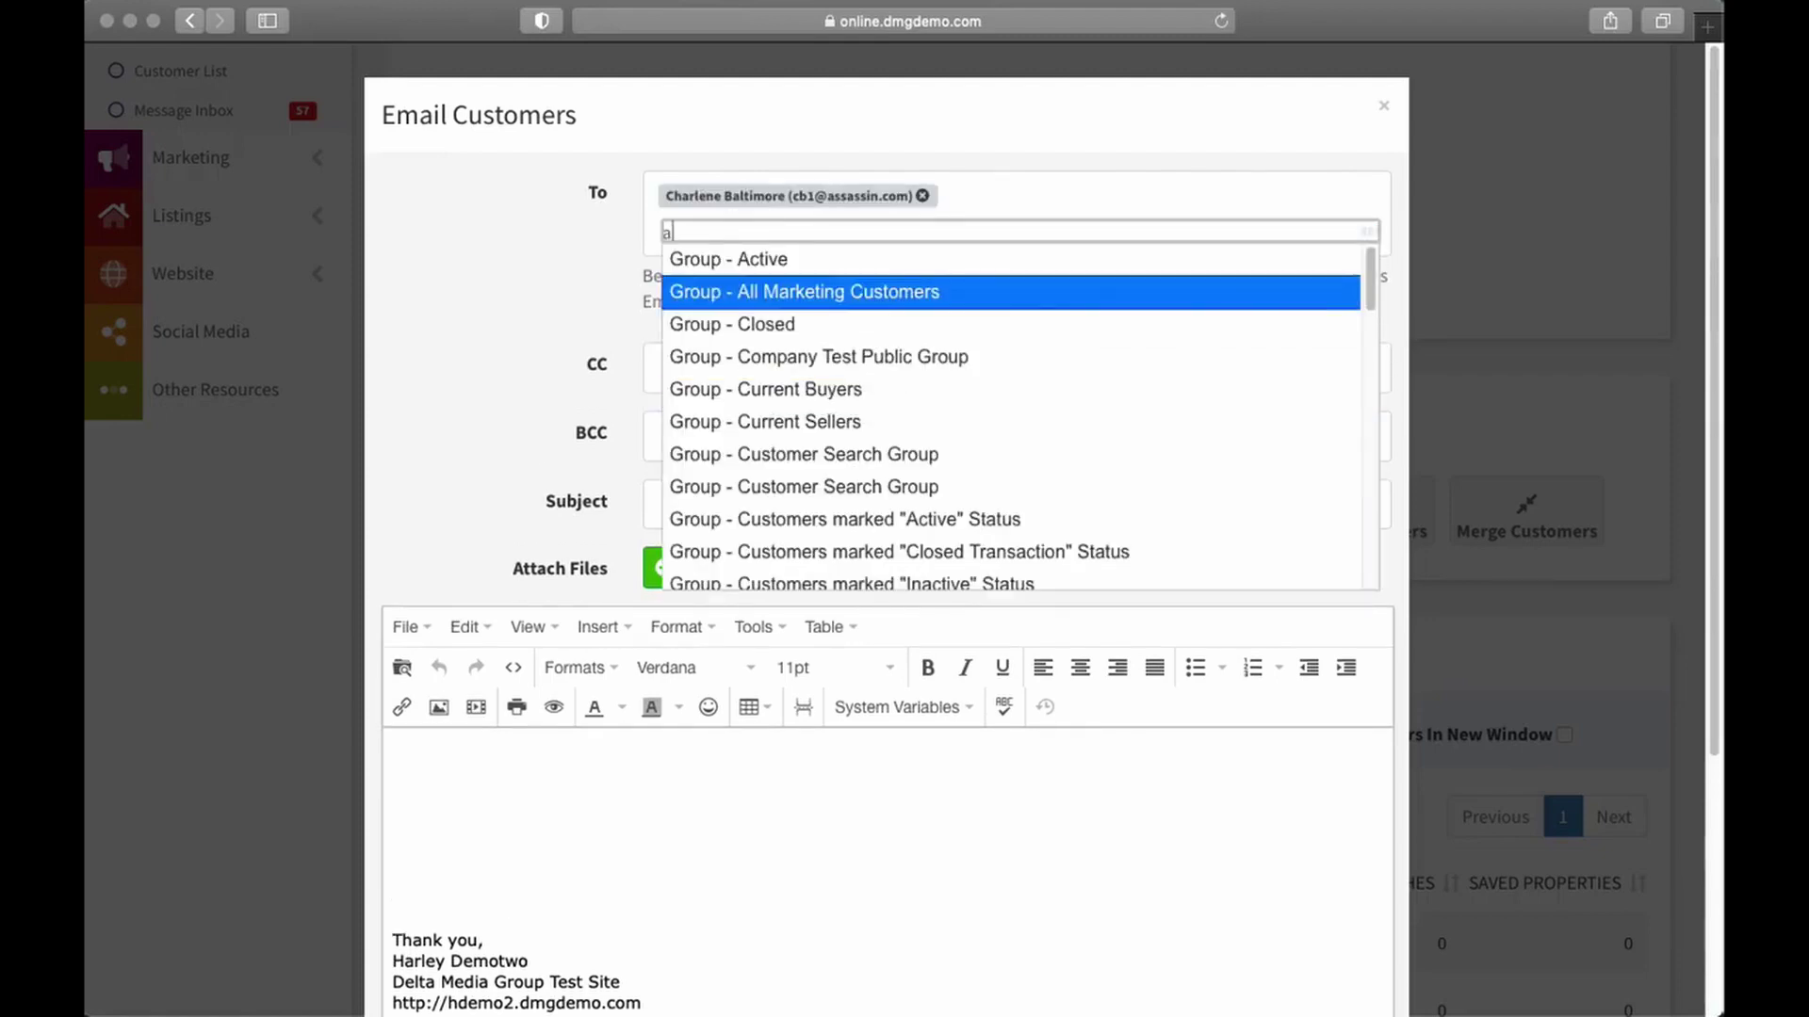
text(cti)
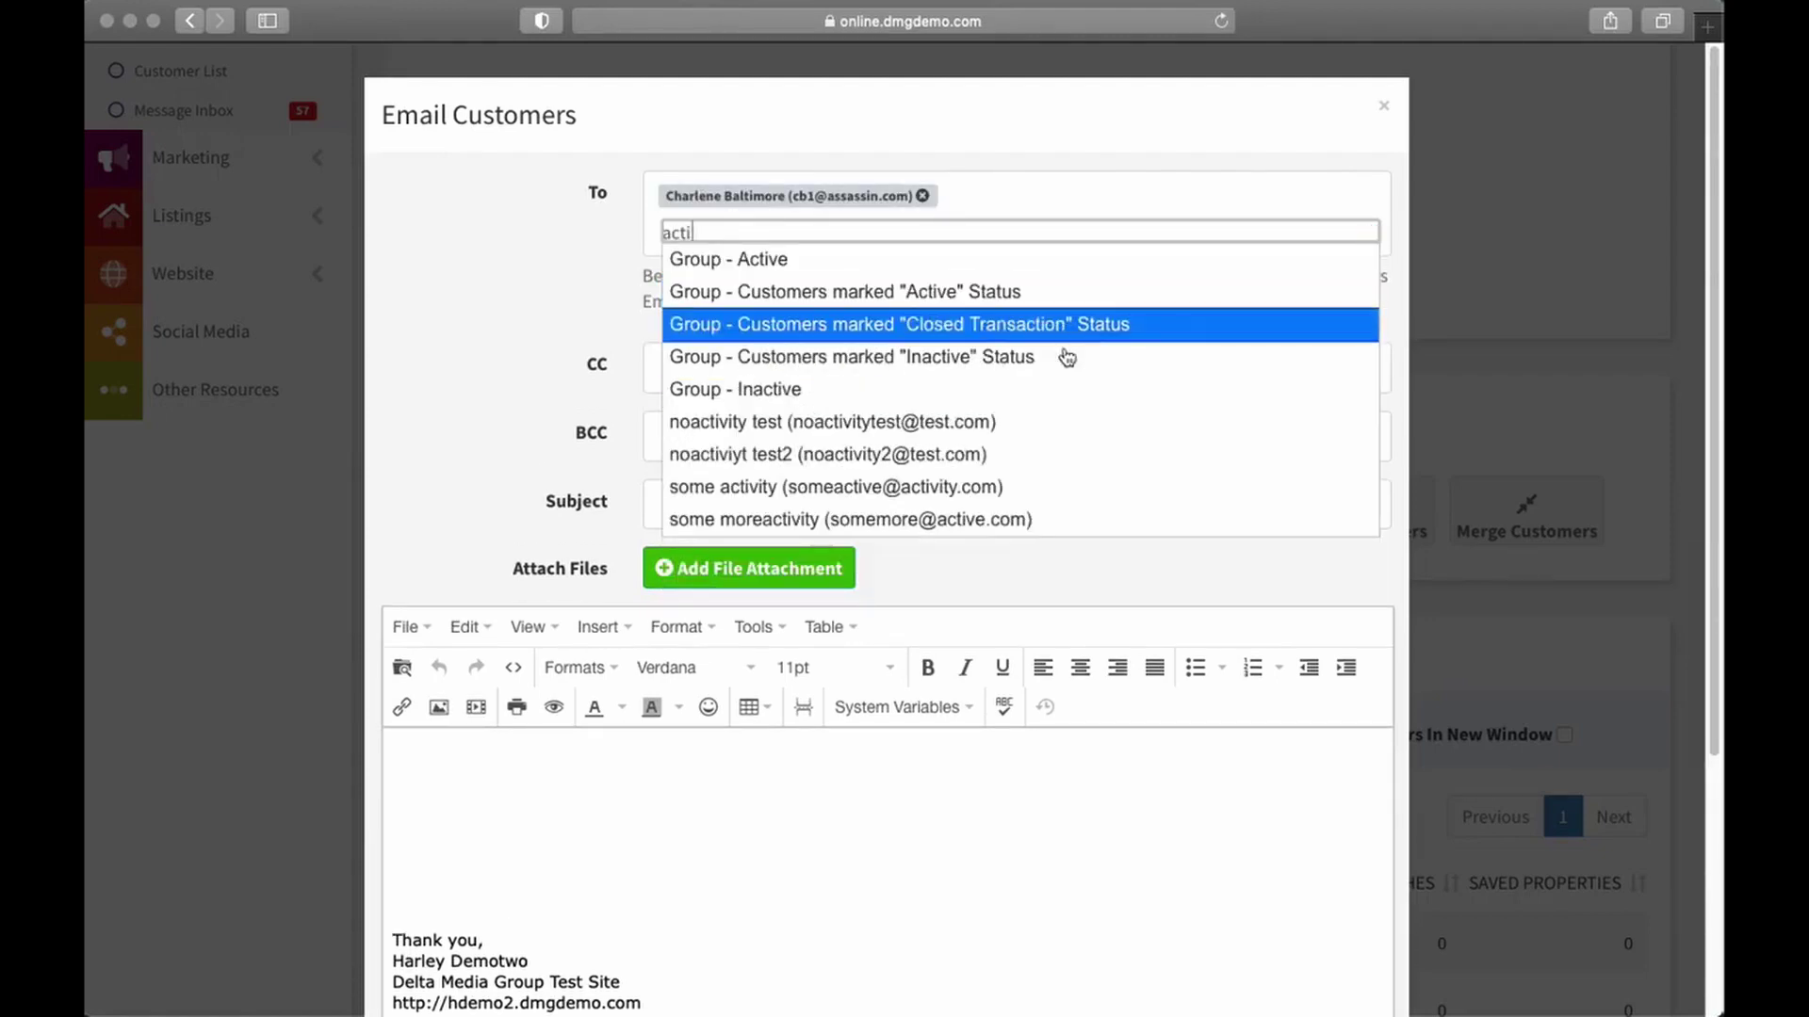
click(820, 264)
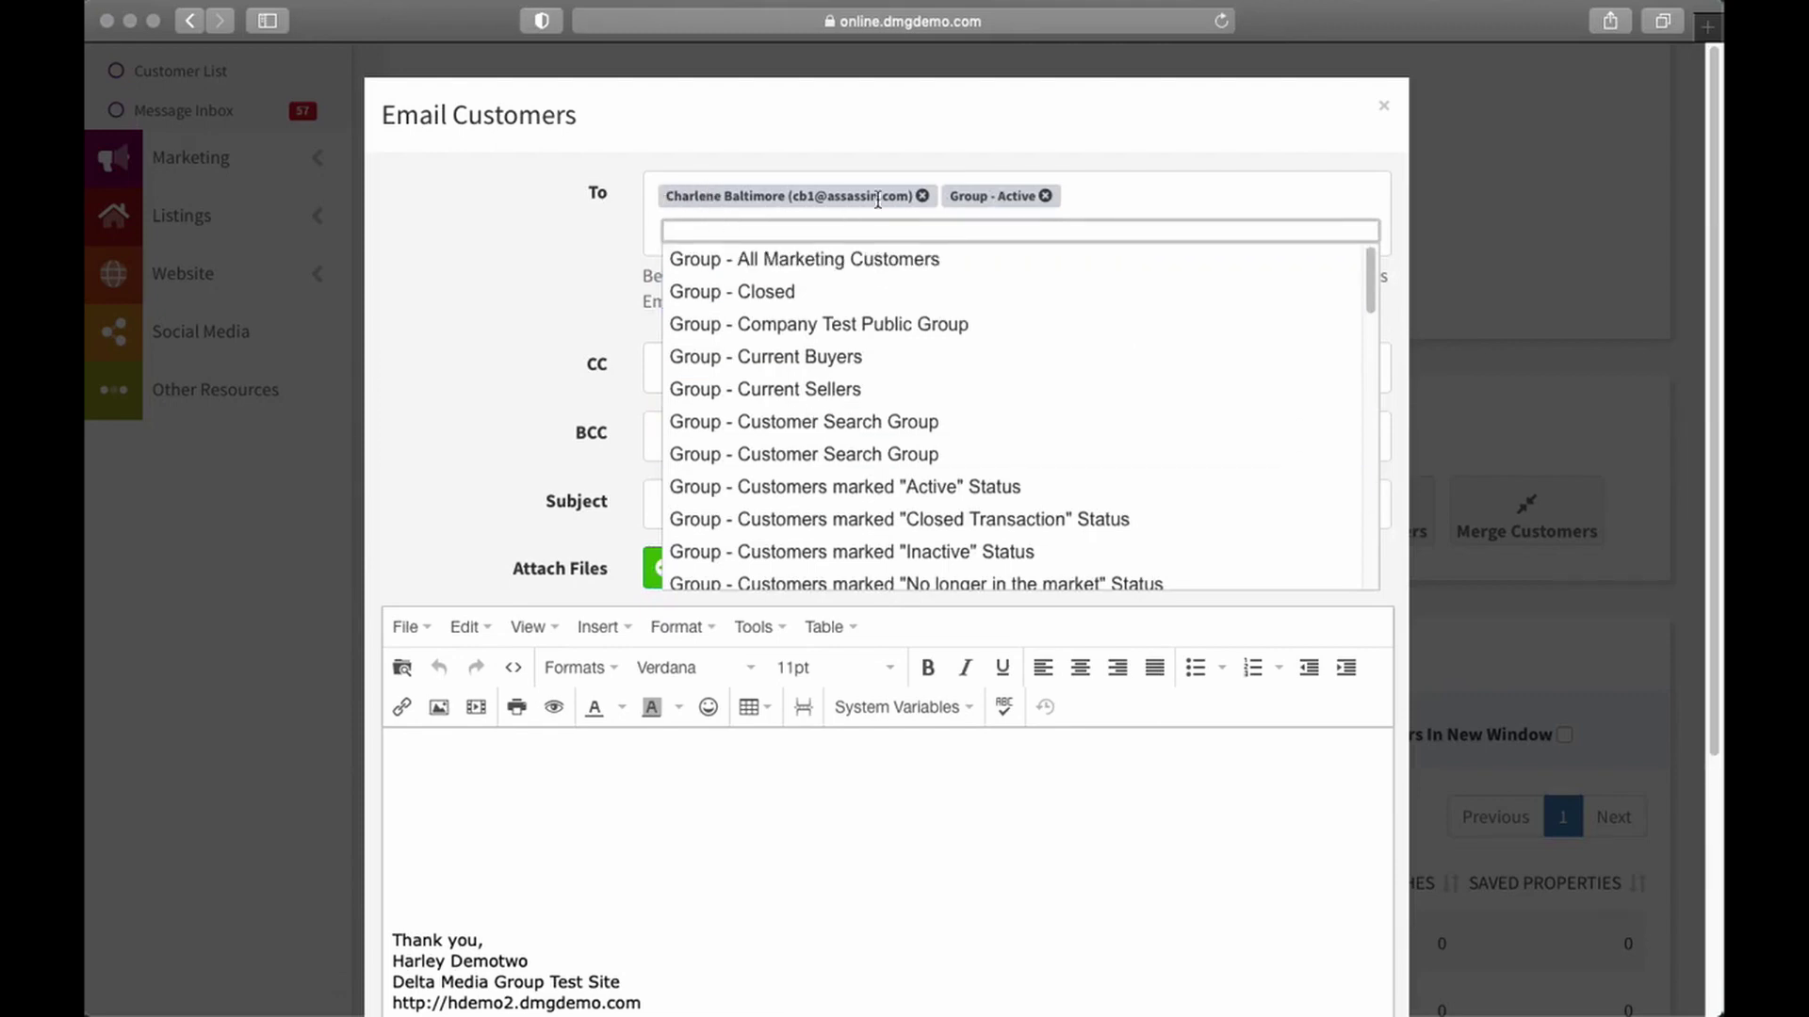
click(553, 290)
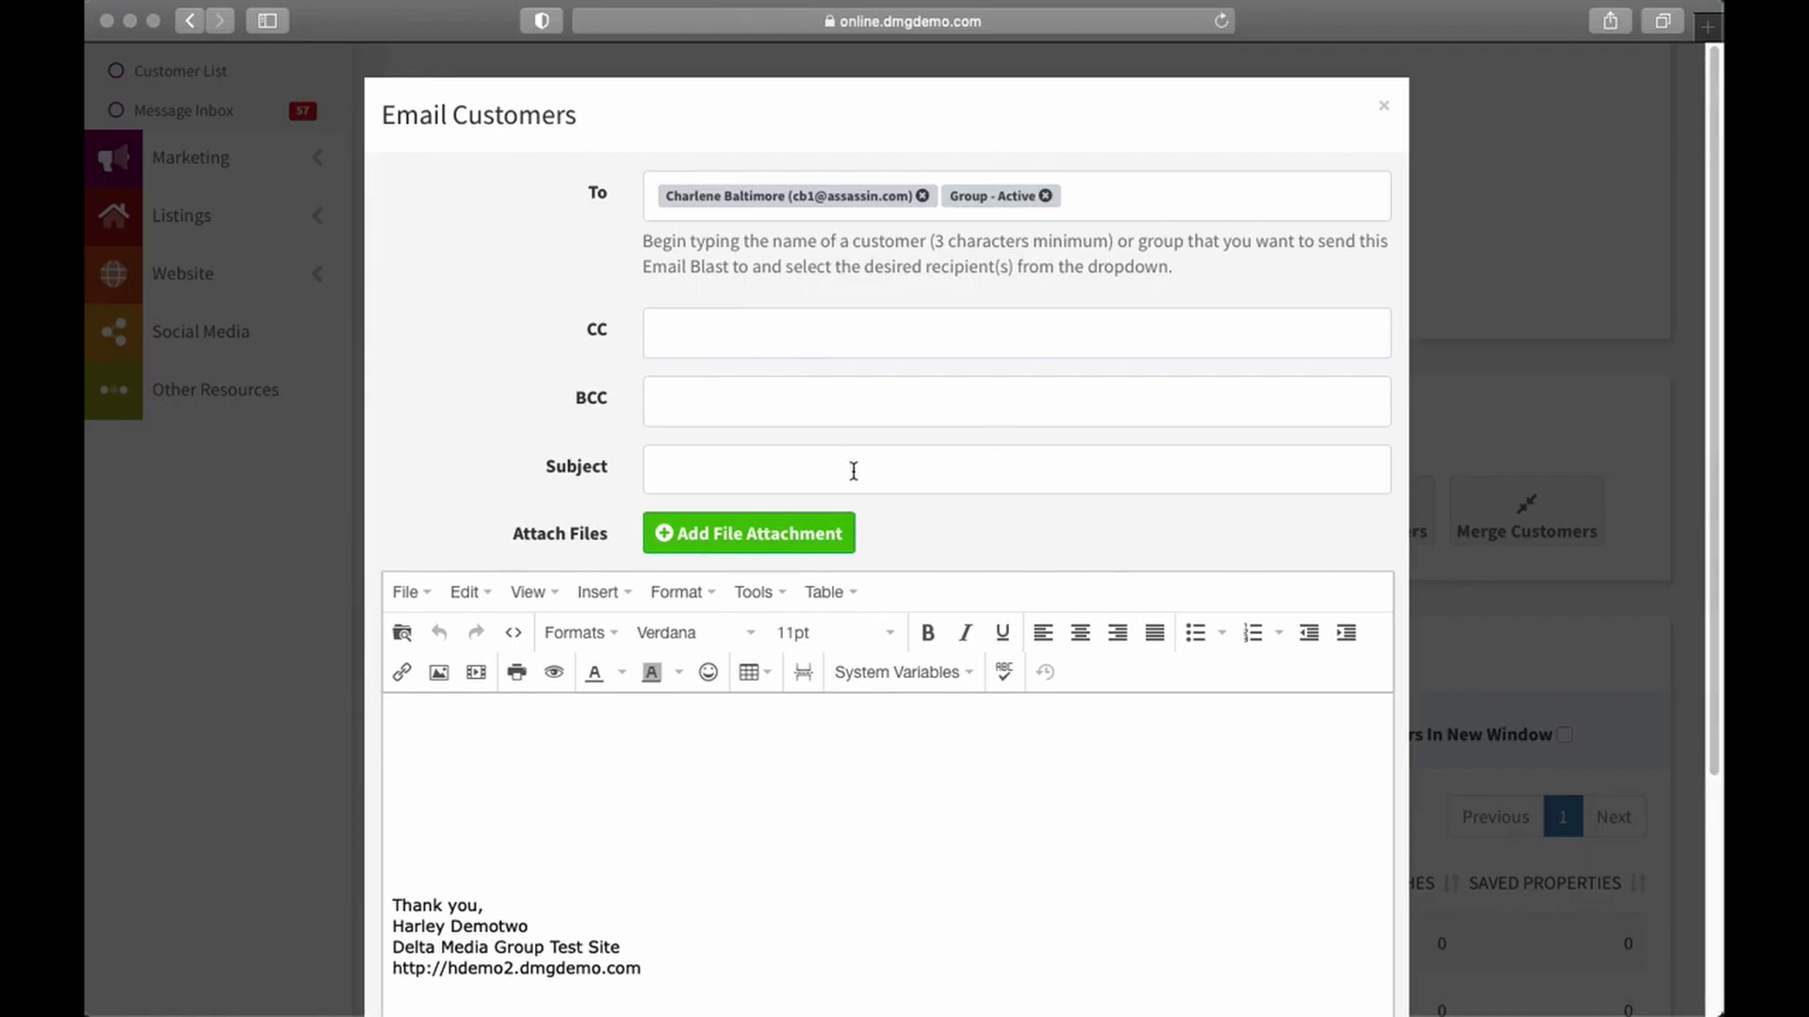
- Insert the Customer First Name system variable at the start of the message body
click(688, 465)
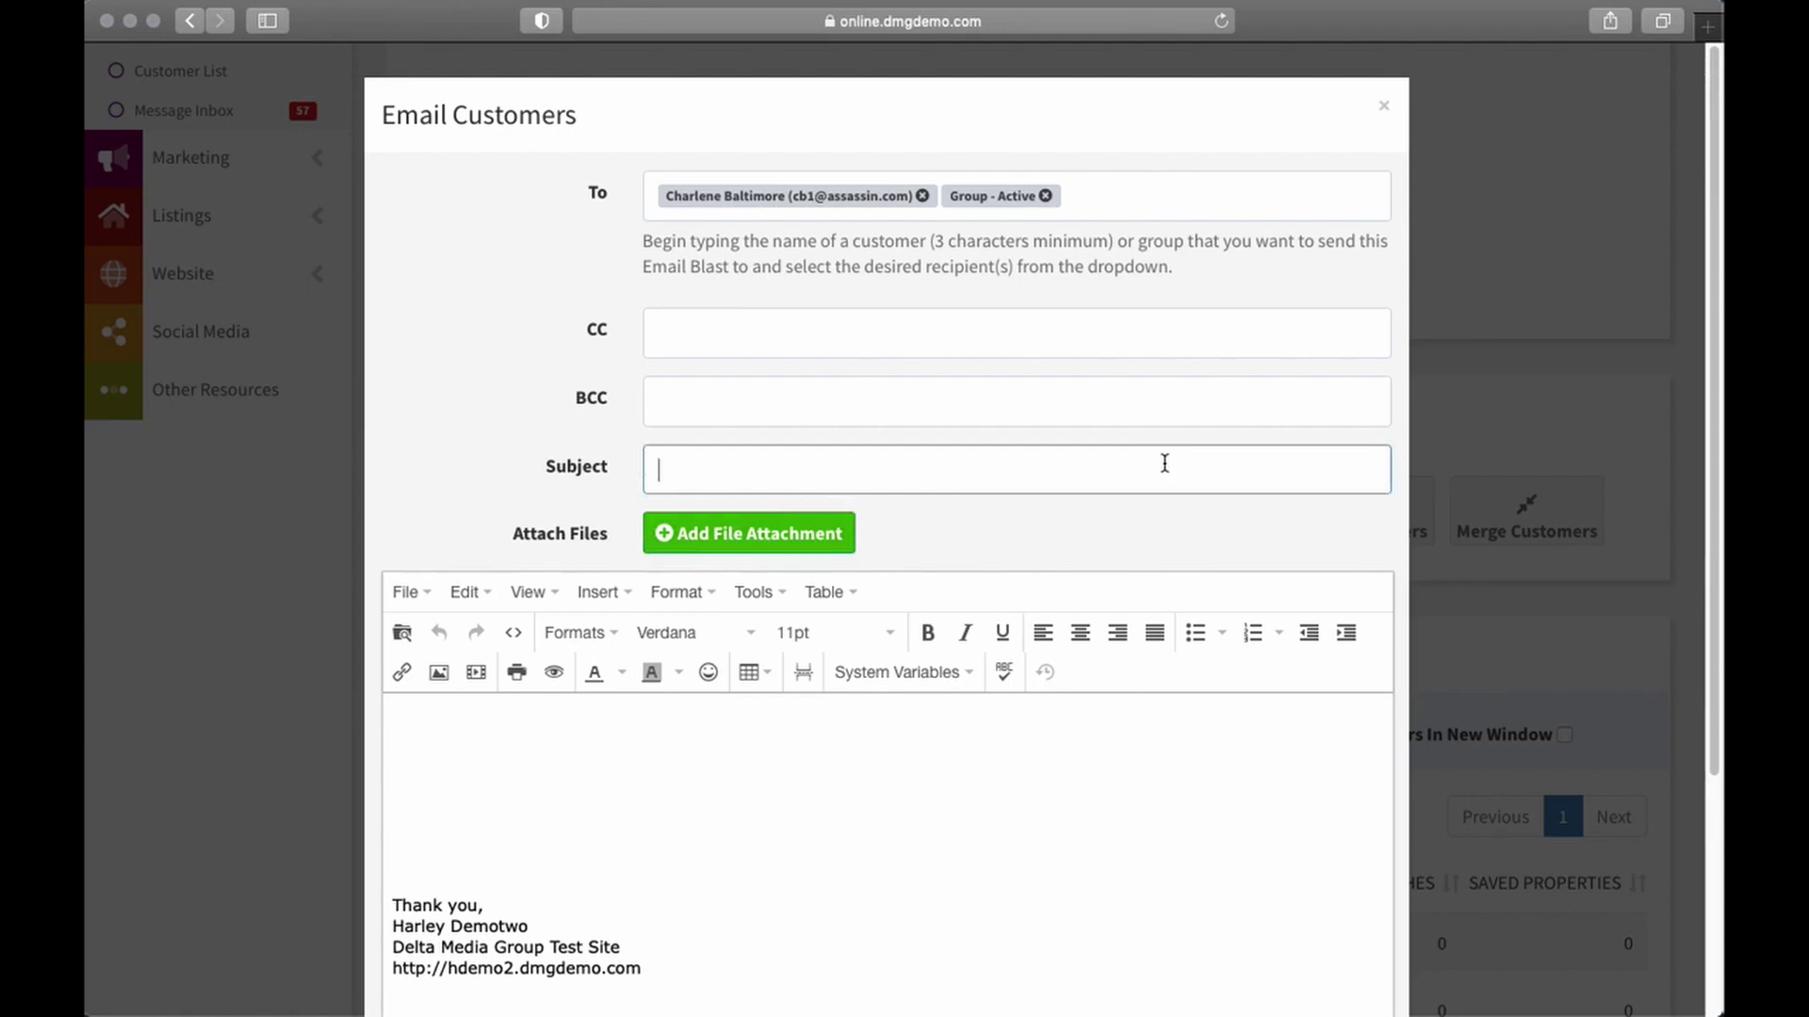
click(468, 727)
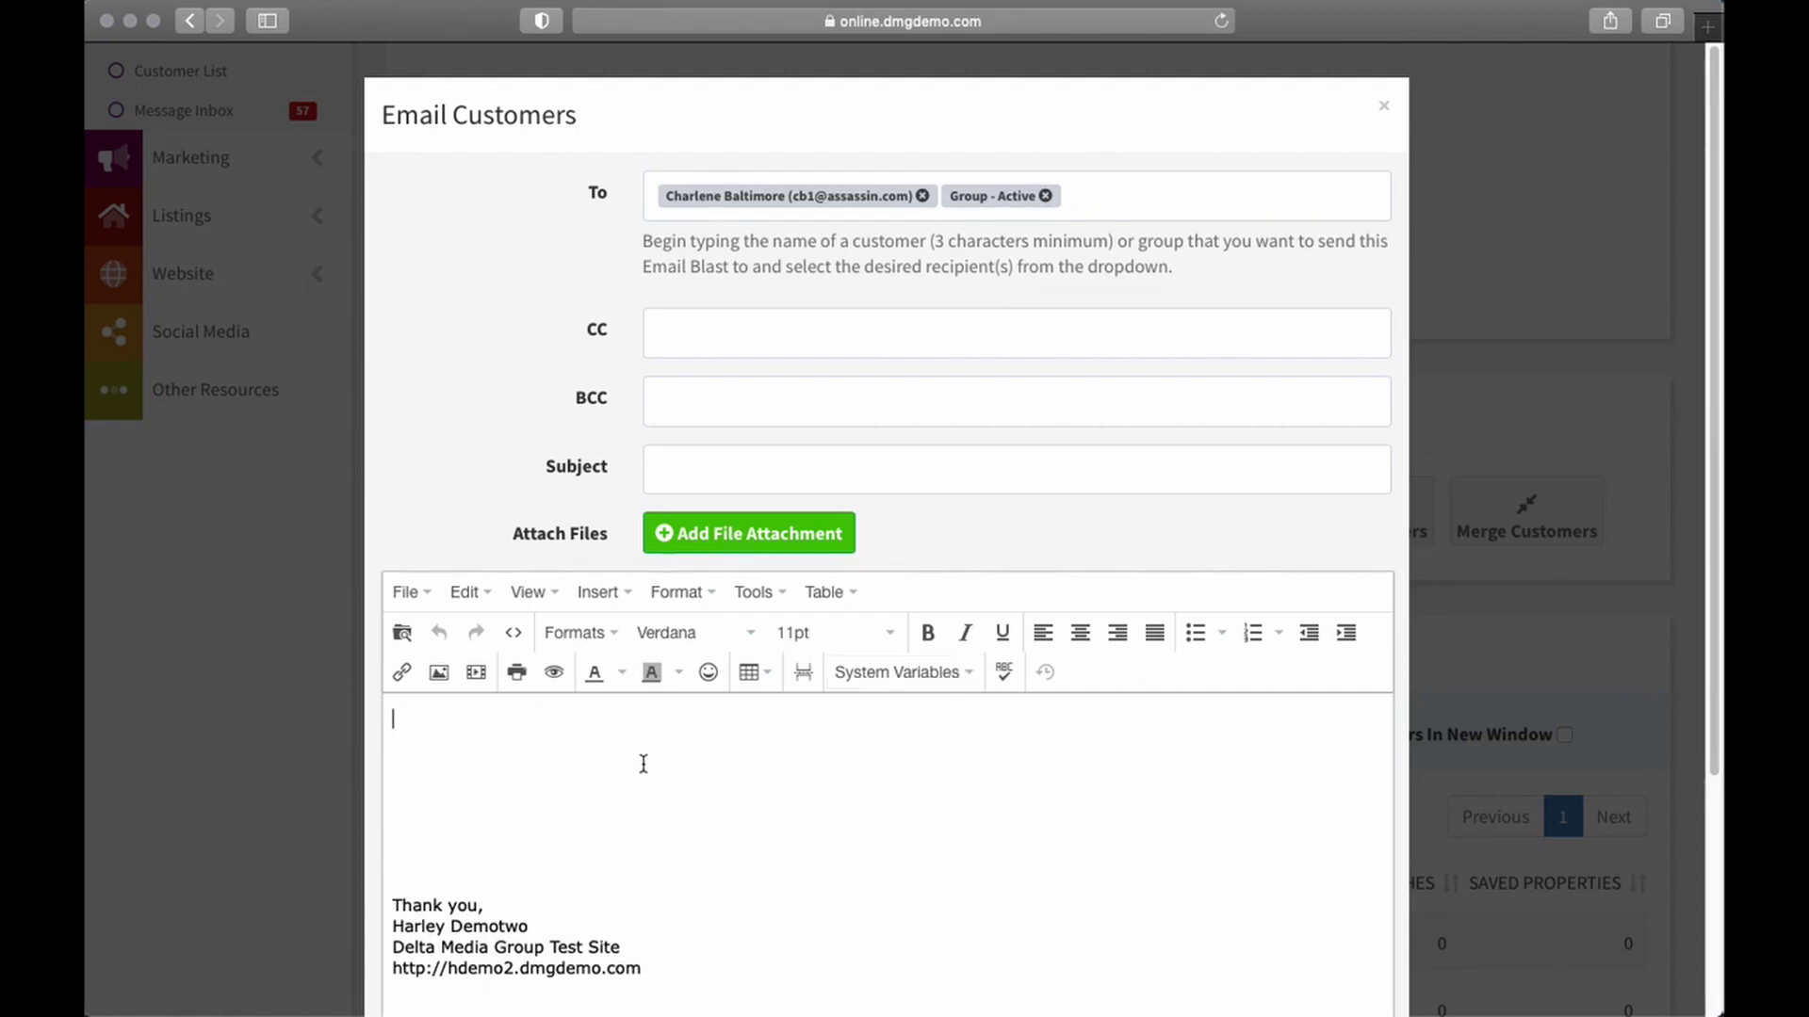
click(965, 673)
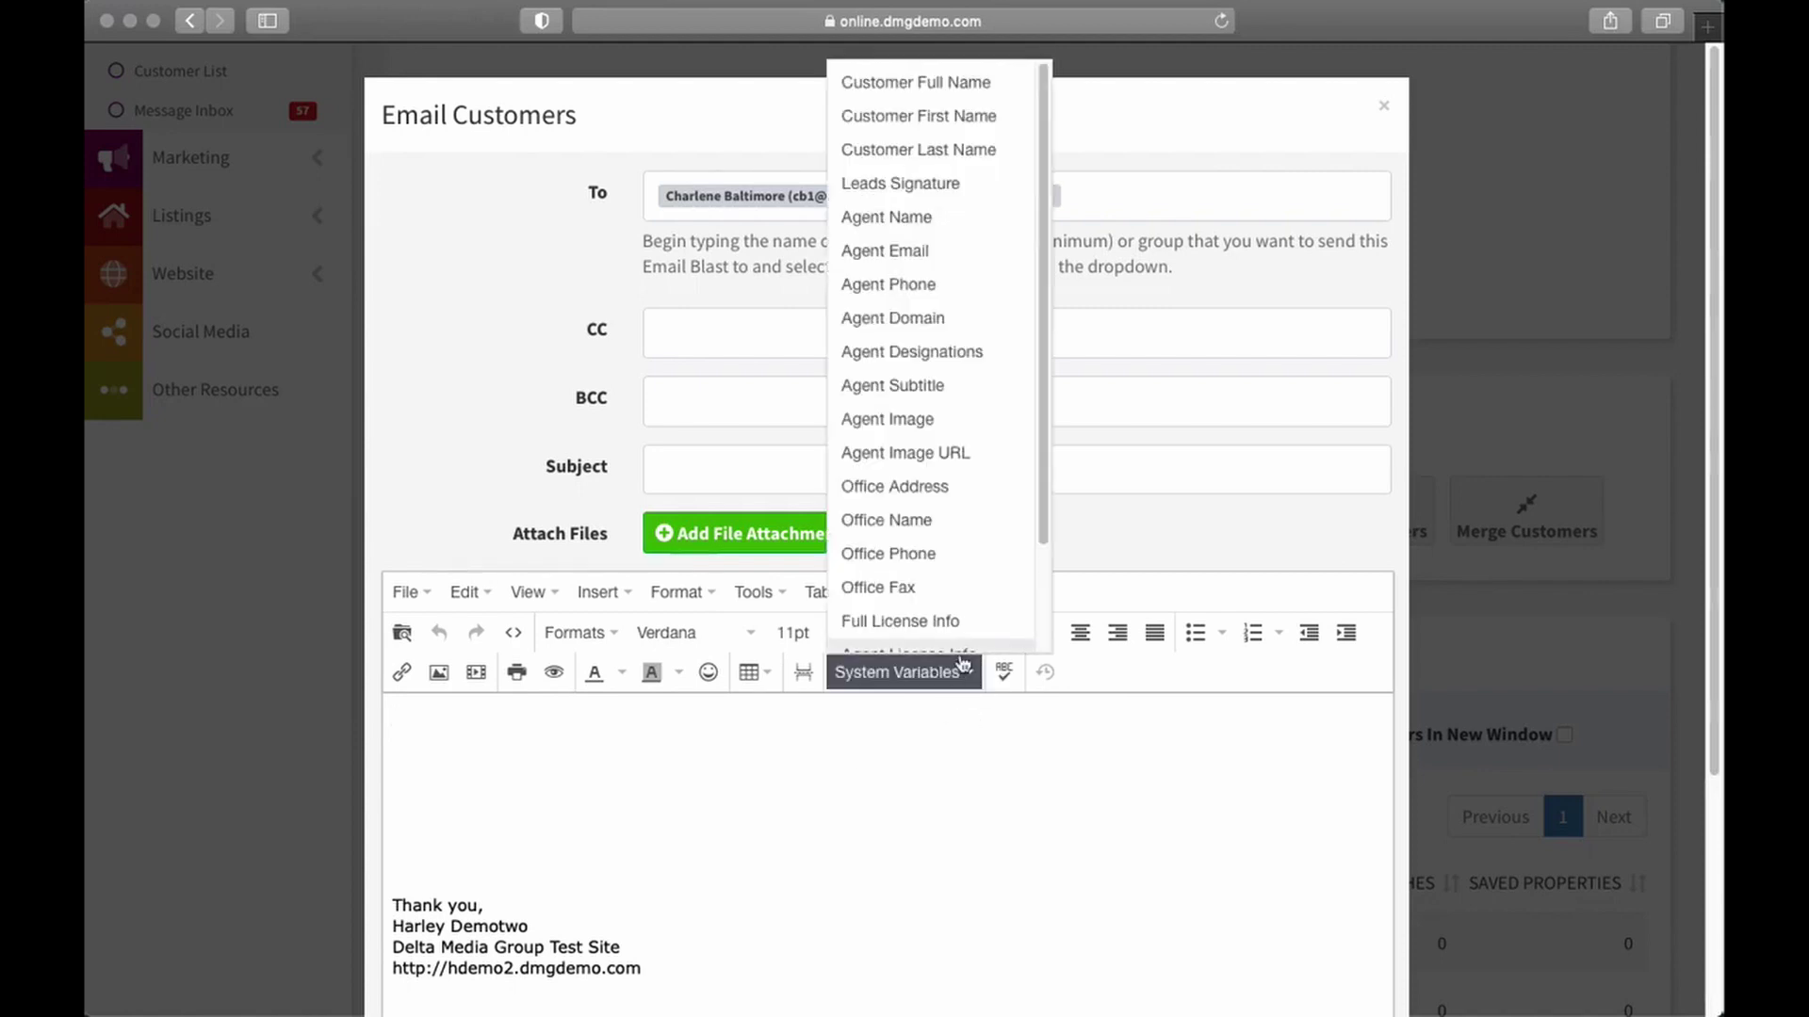
click(922, 117)
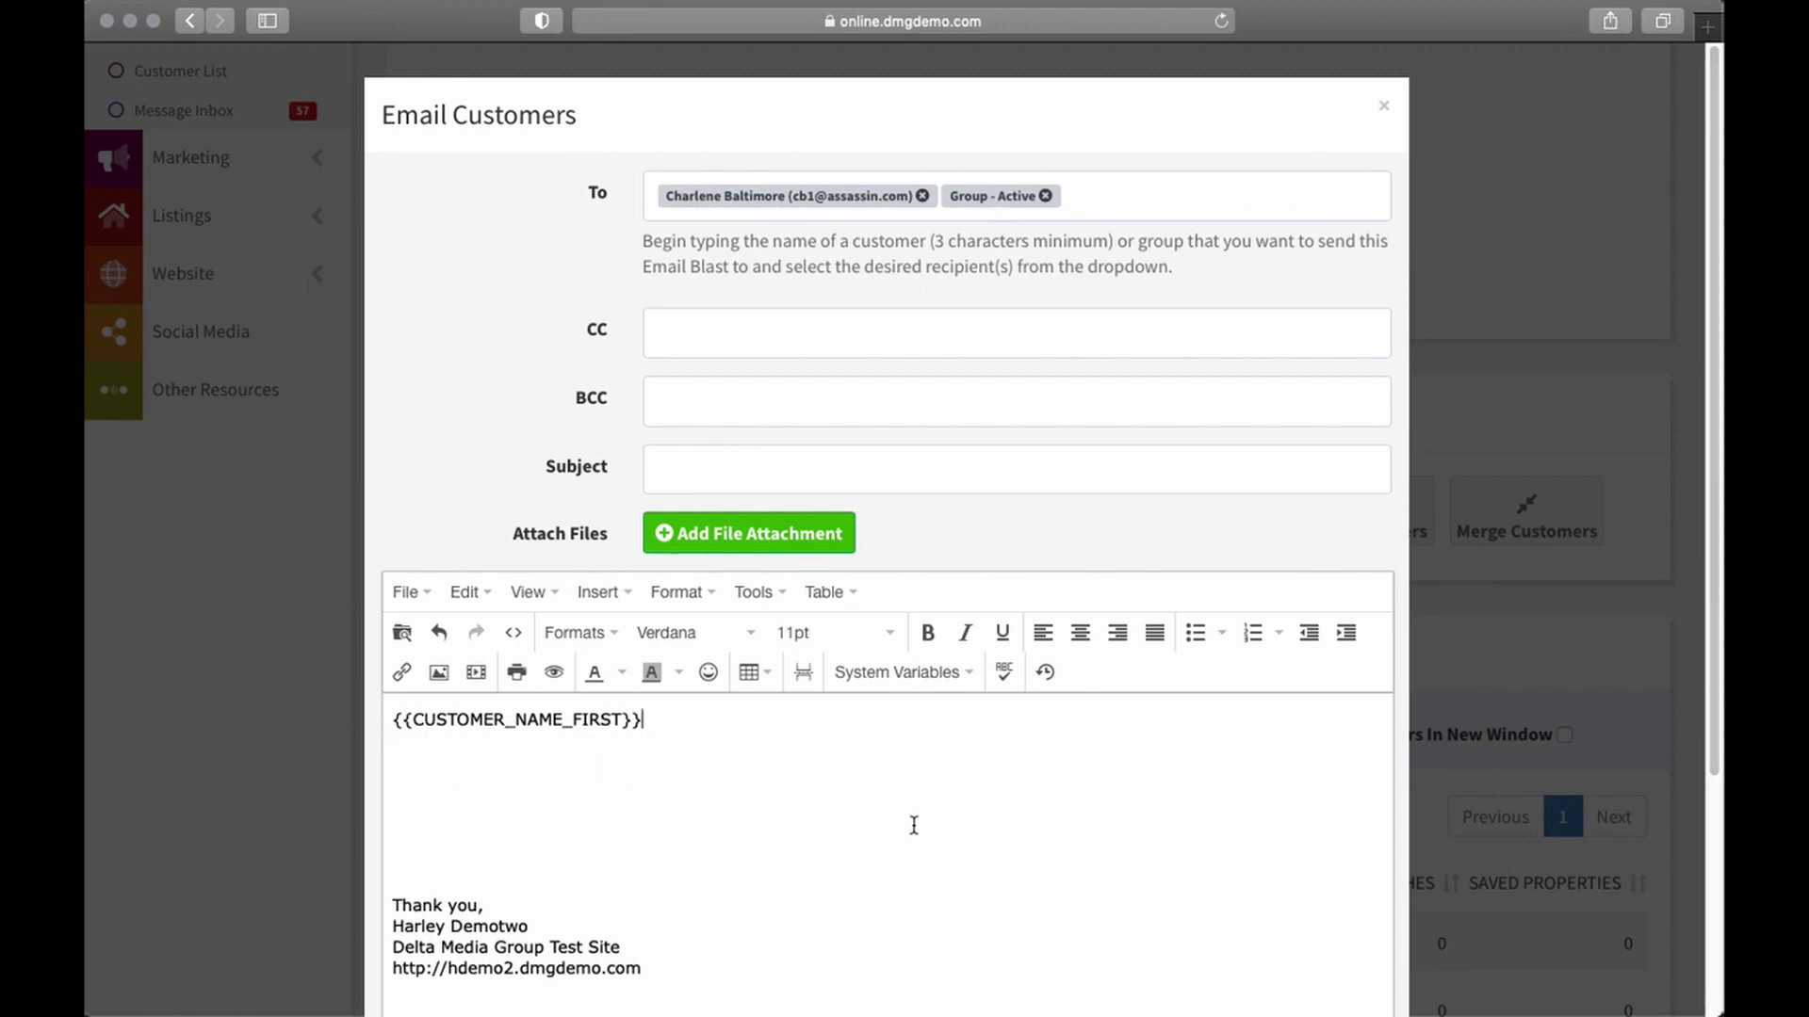
- Look through the remaining system variables and delete the customer first name variable from the message body
click(966, 675)
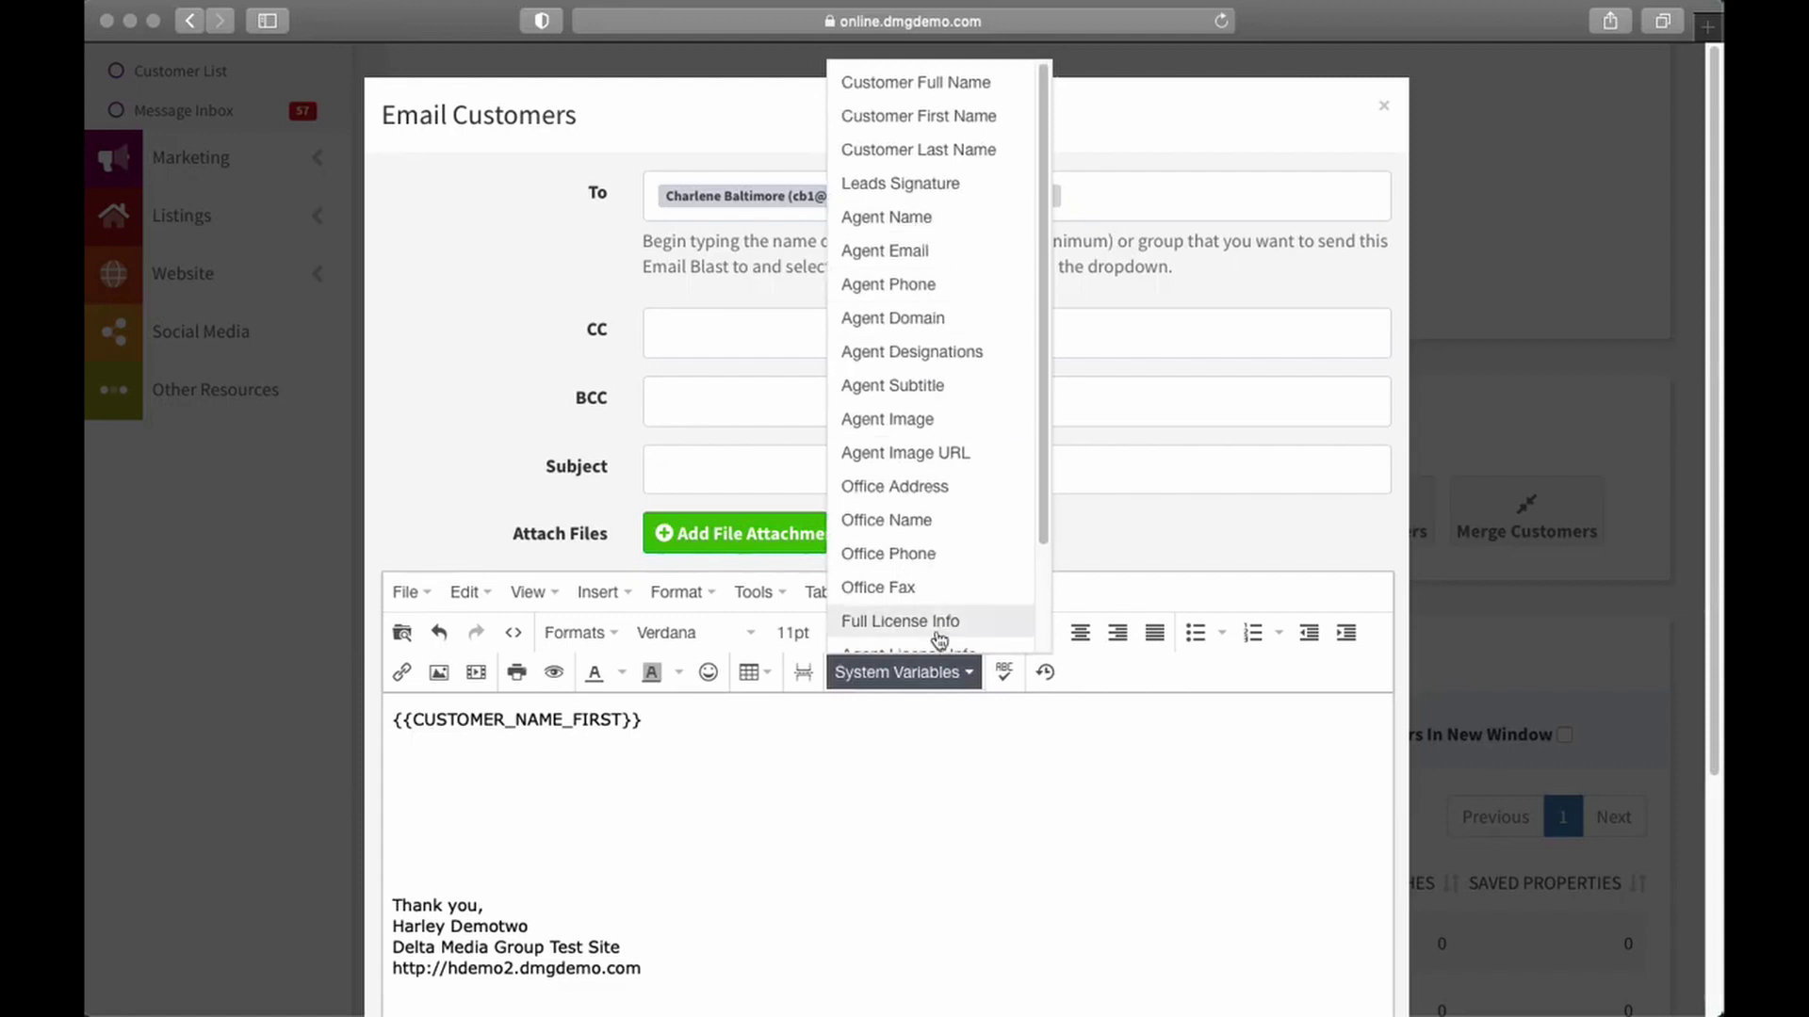
scroll(910, 525, down, 3)
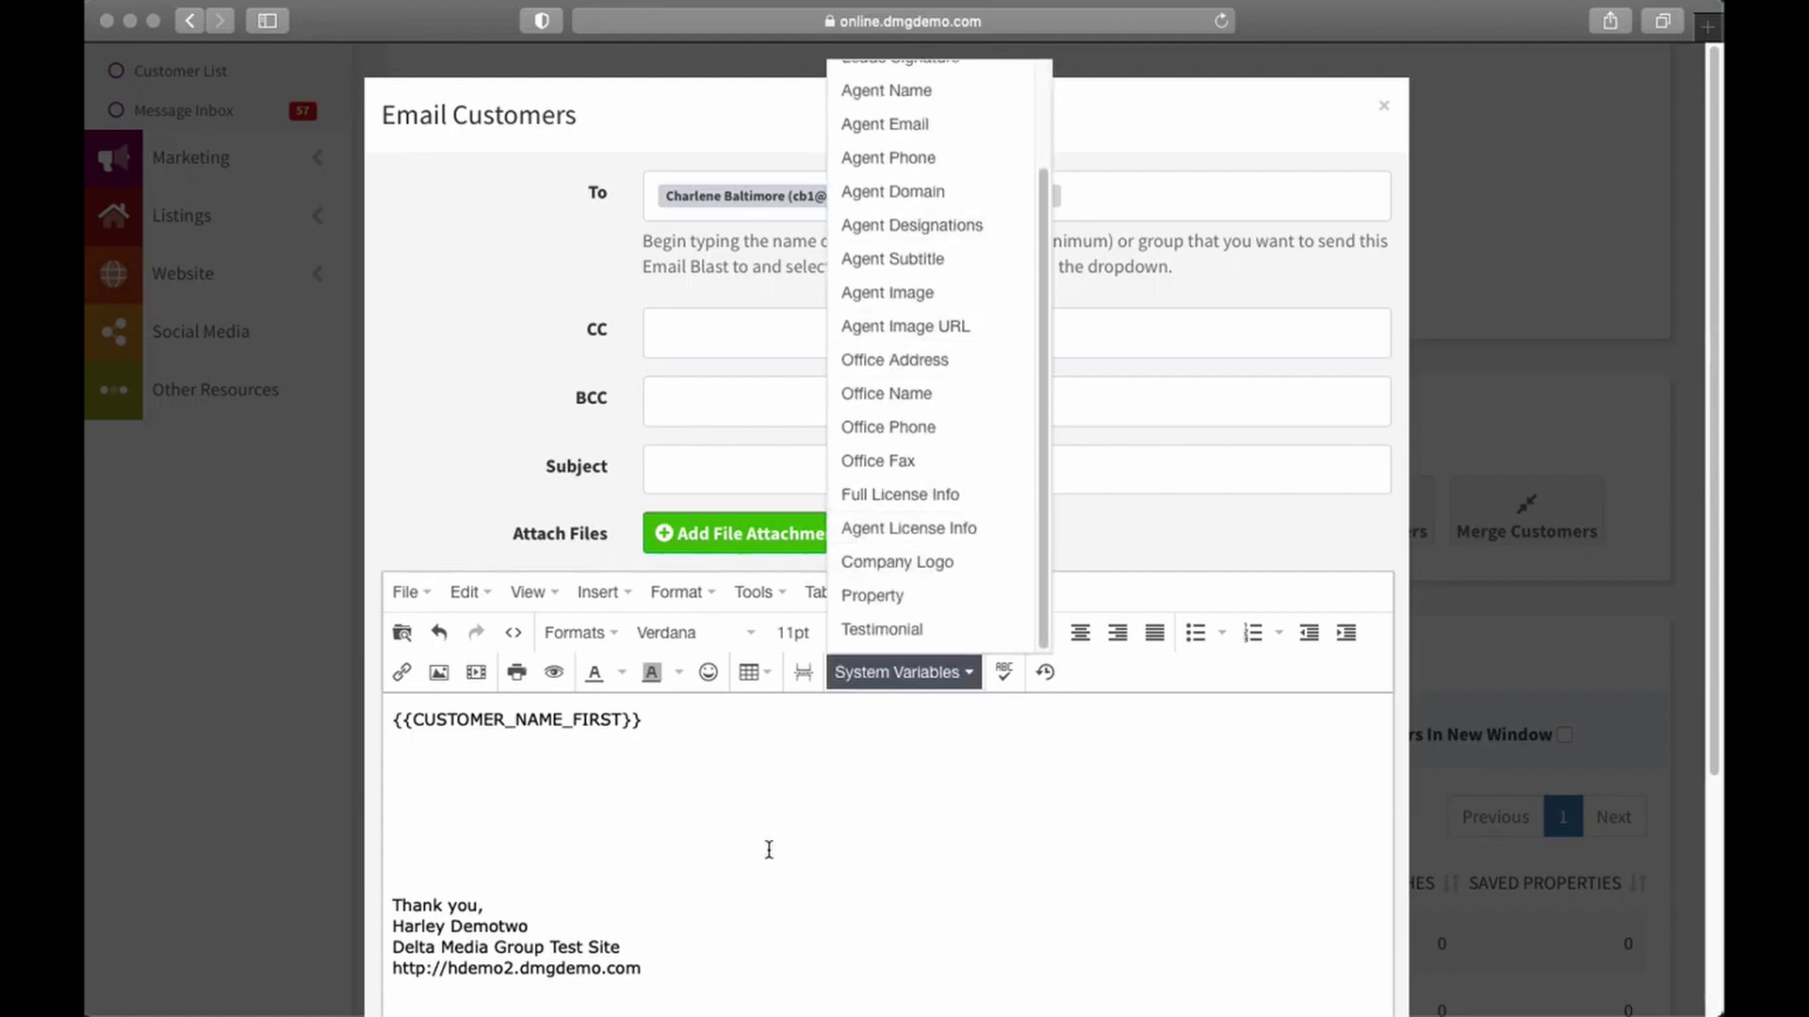
click(680, 753)
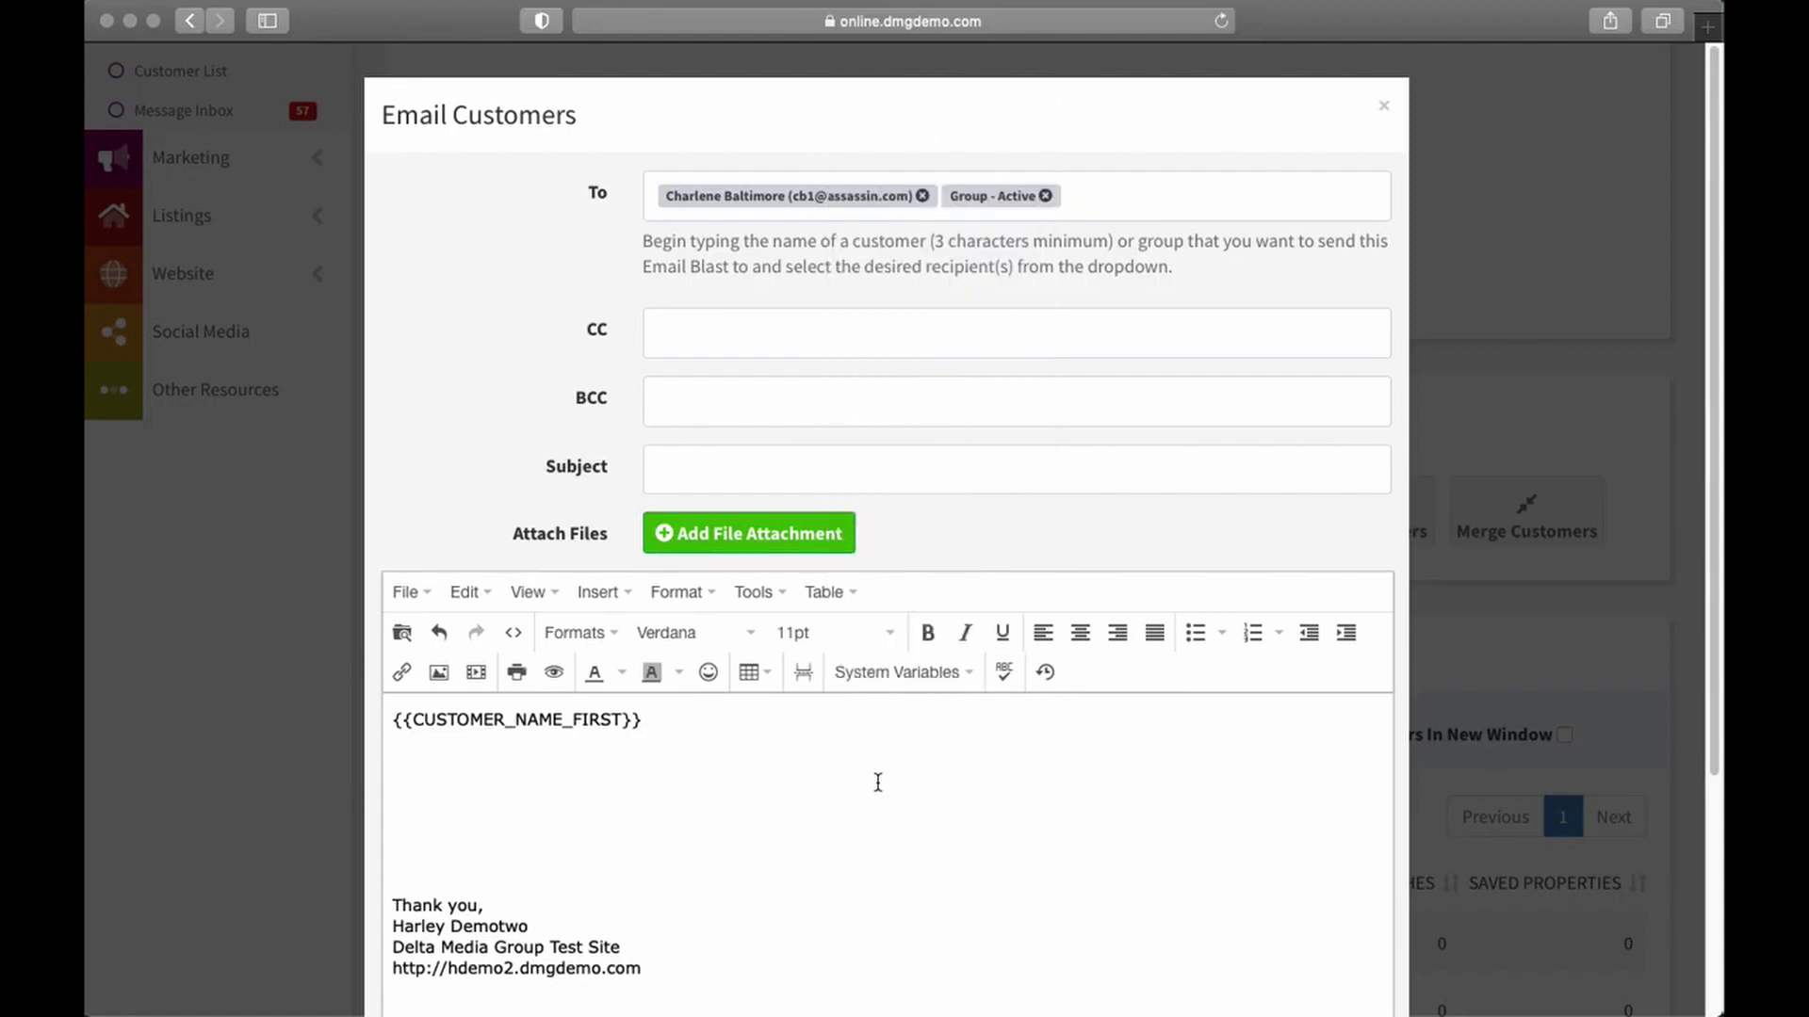
key(shift+Home)
key(BackSpace)
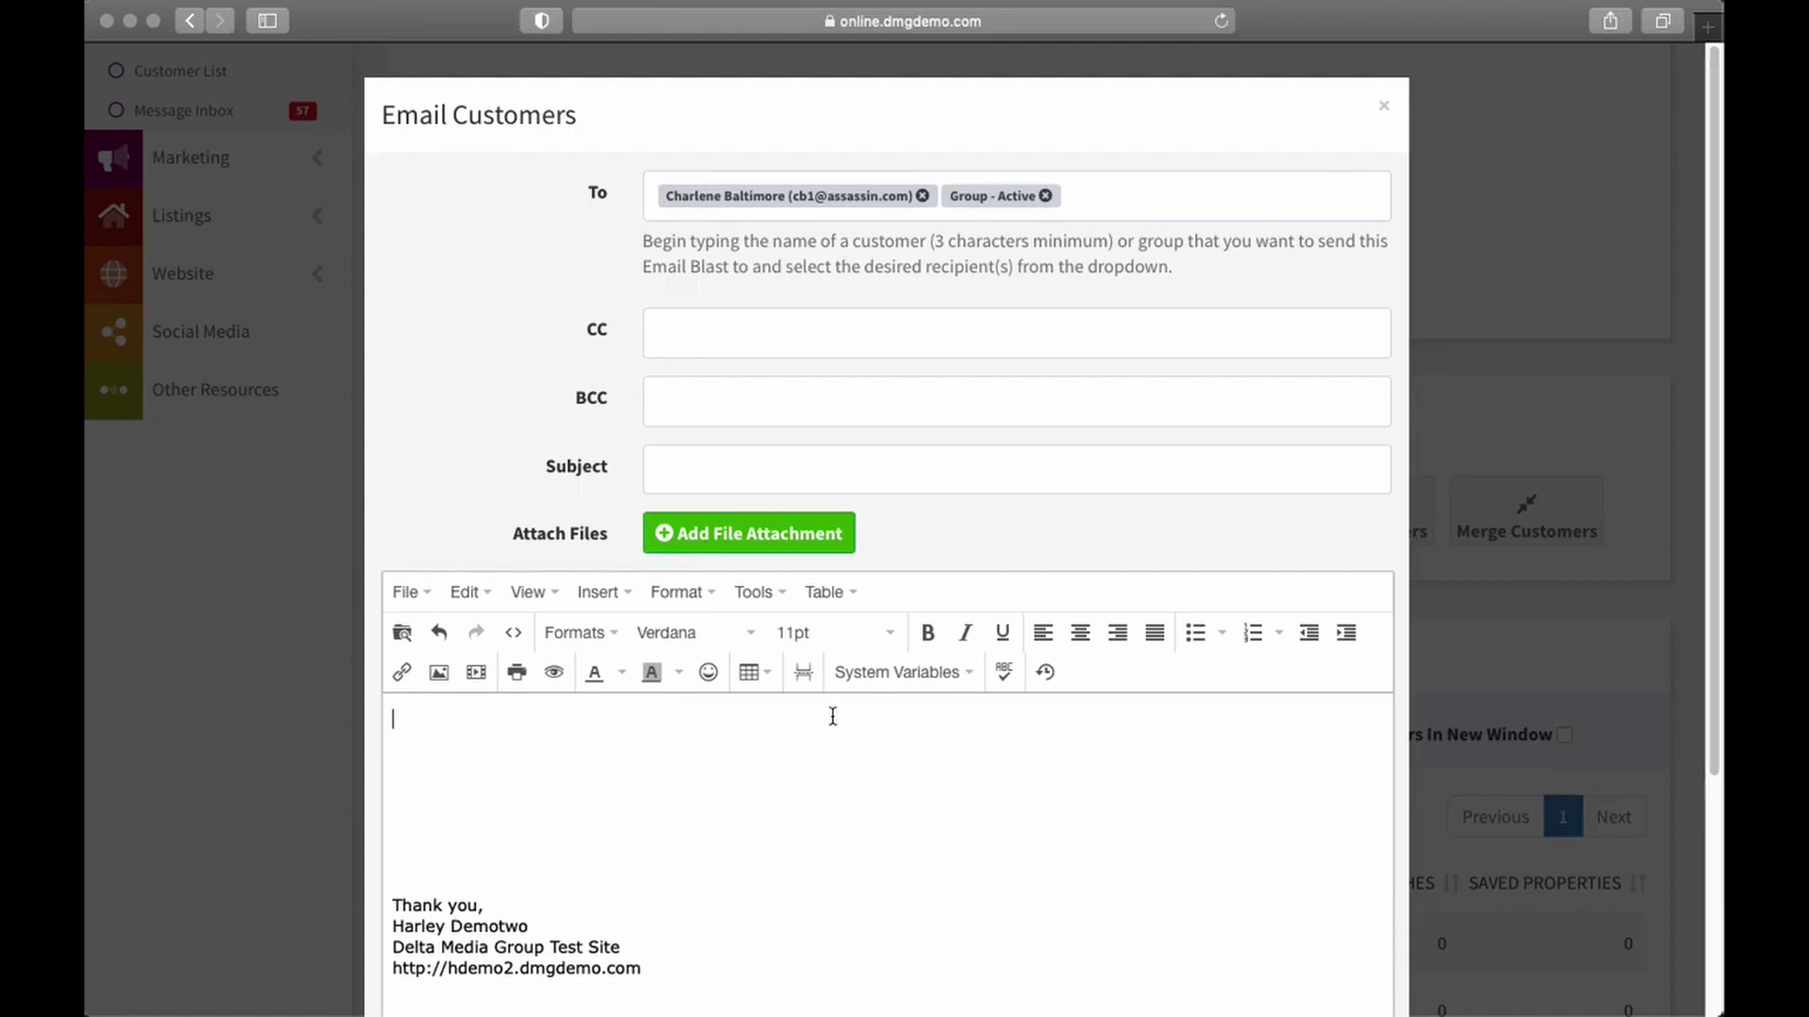
- Open the email template chooser and preview the Introduction, testing issue and Cat Blast templates
click(625, 598)
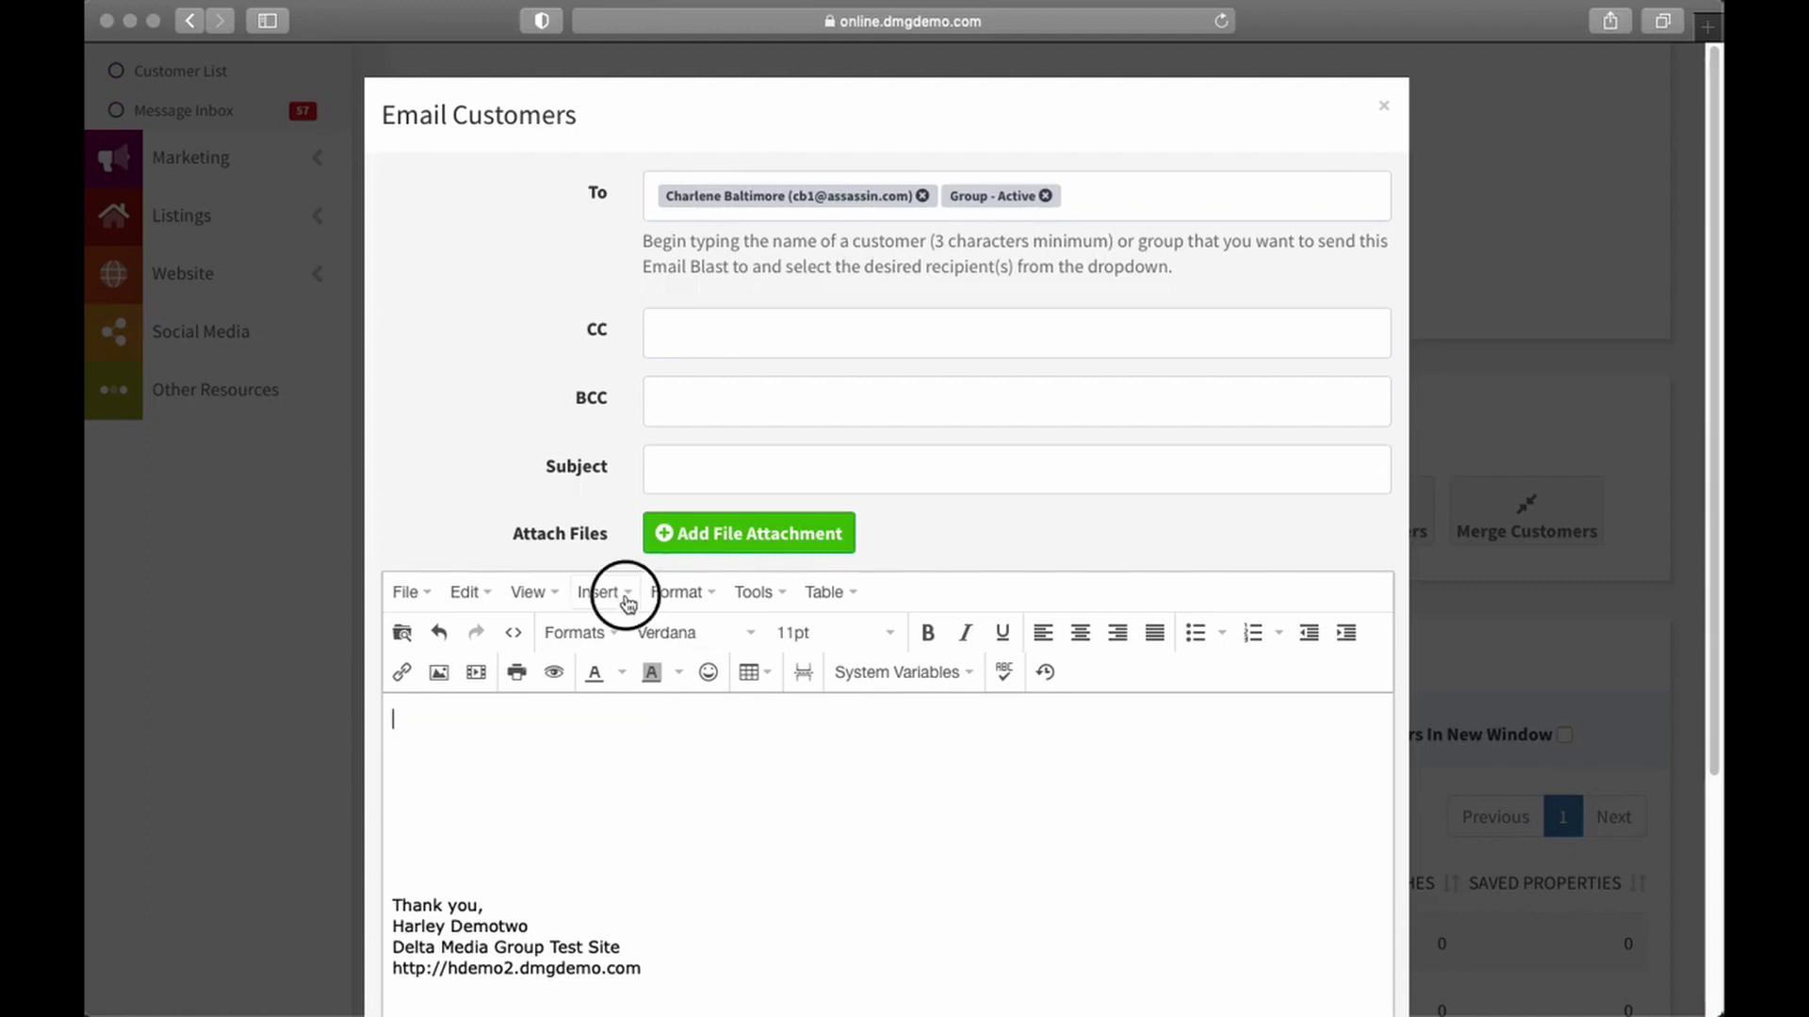
click(627, 246)
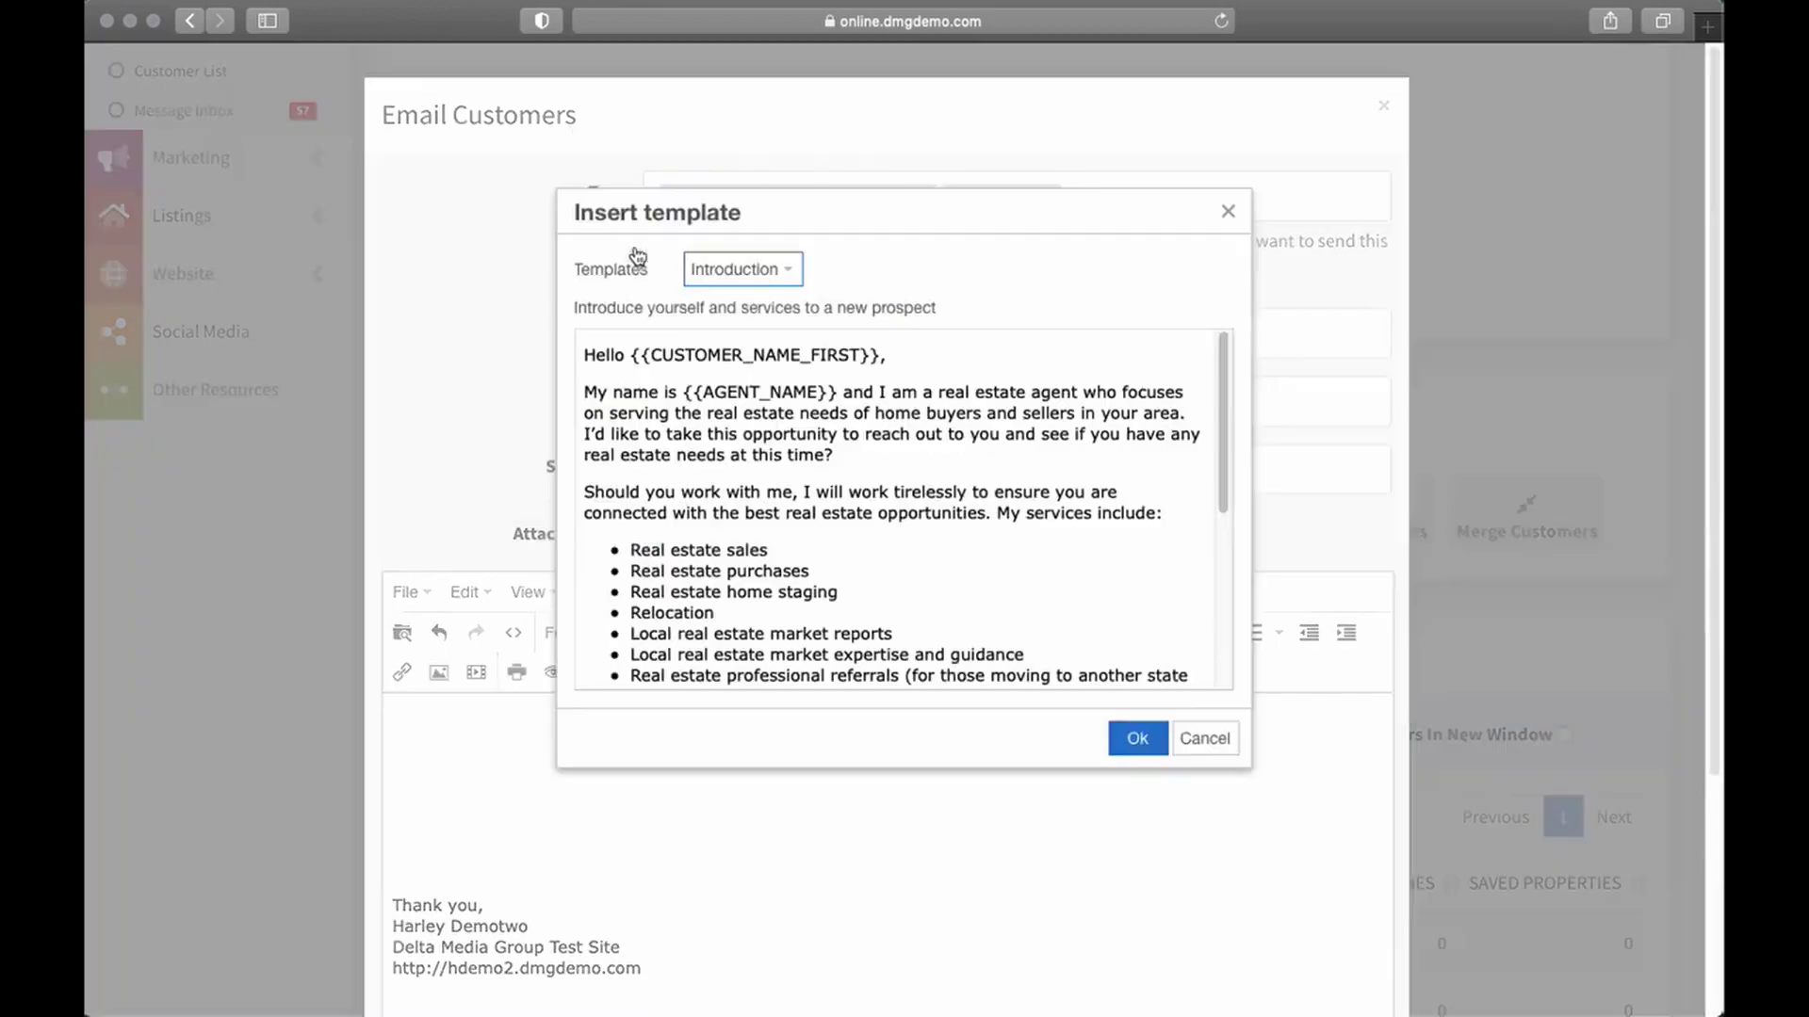
scroll(774, 535, down, 5)
scroll(774, 535, up, 5)
click(778, 273)
click(813, 643)
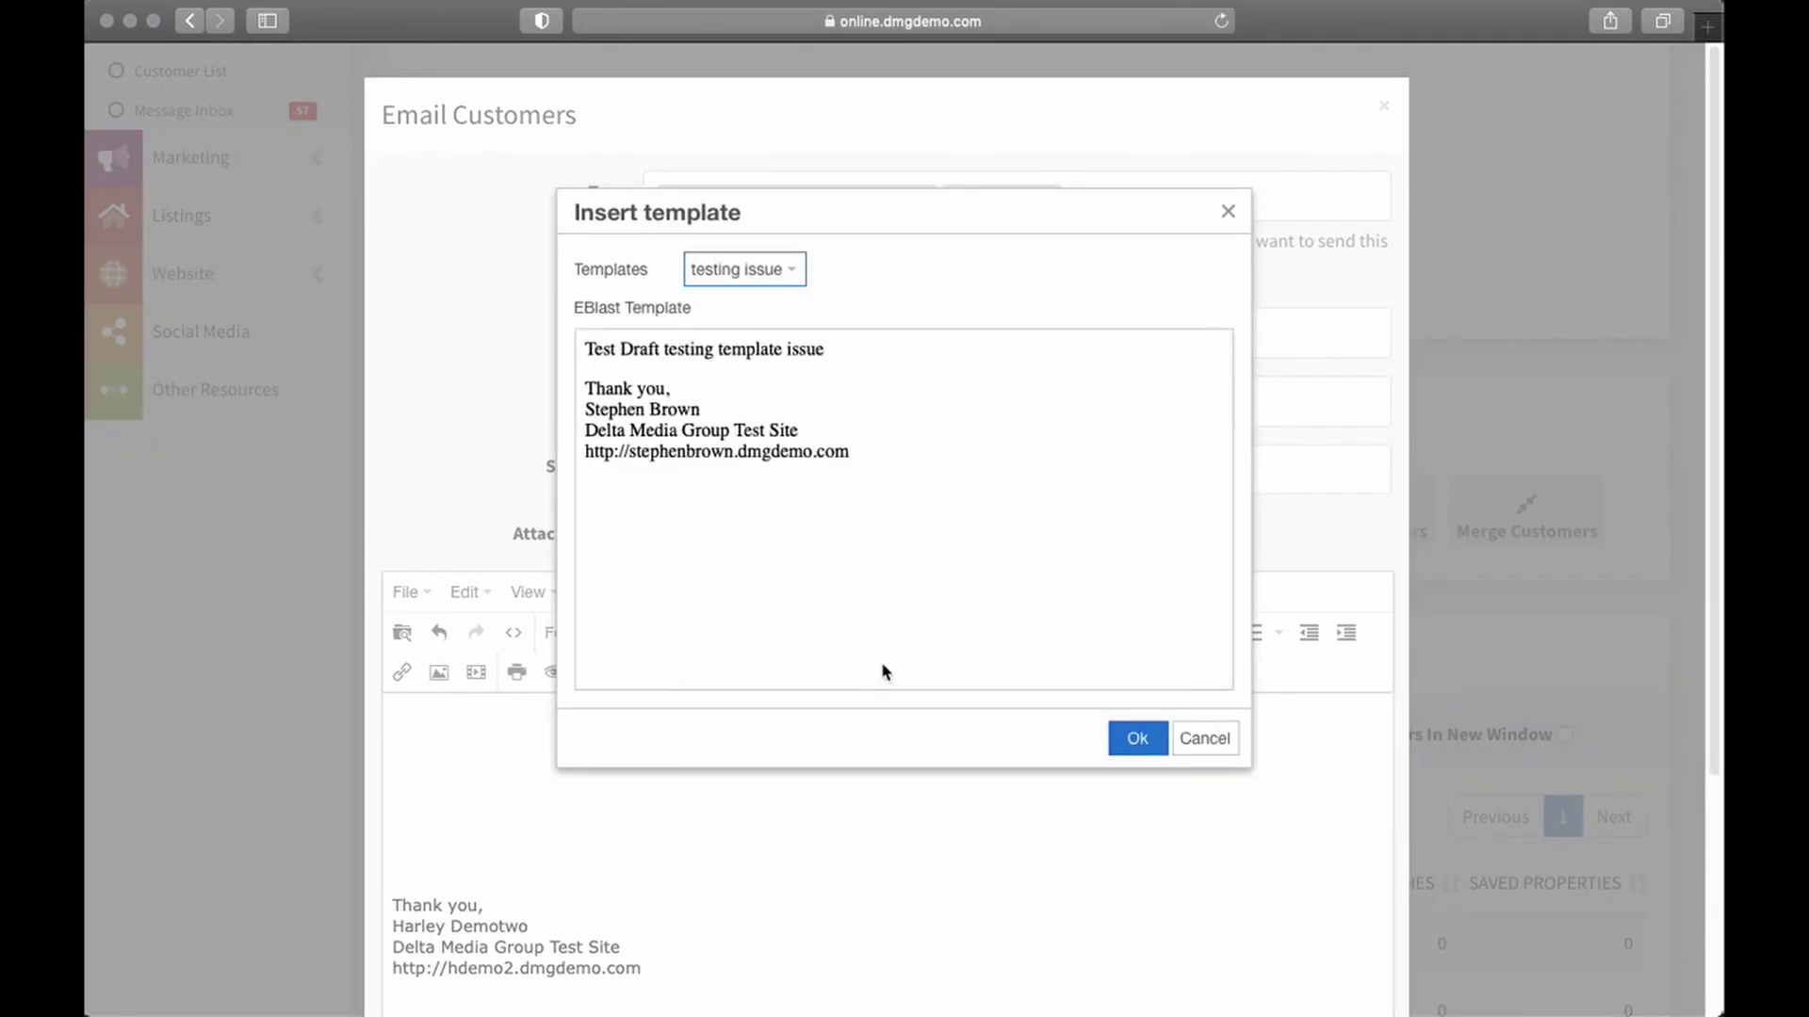
click(747, 269)
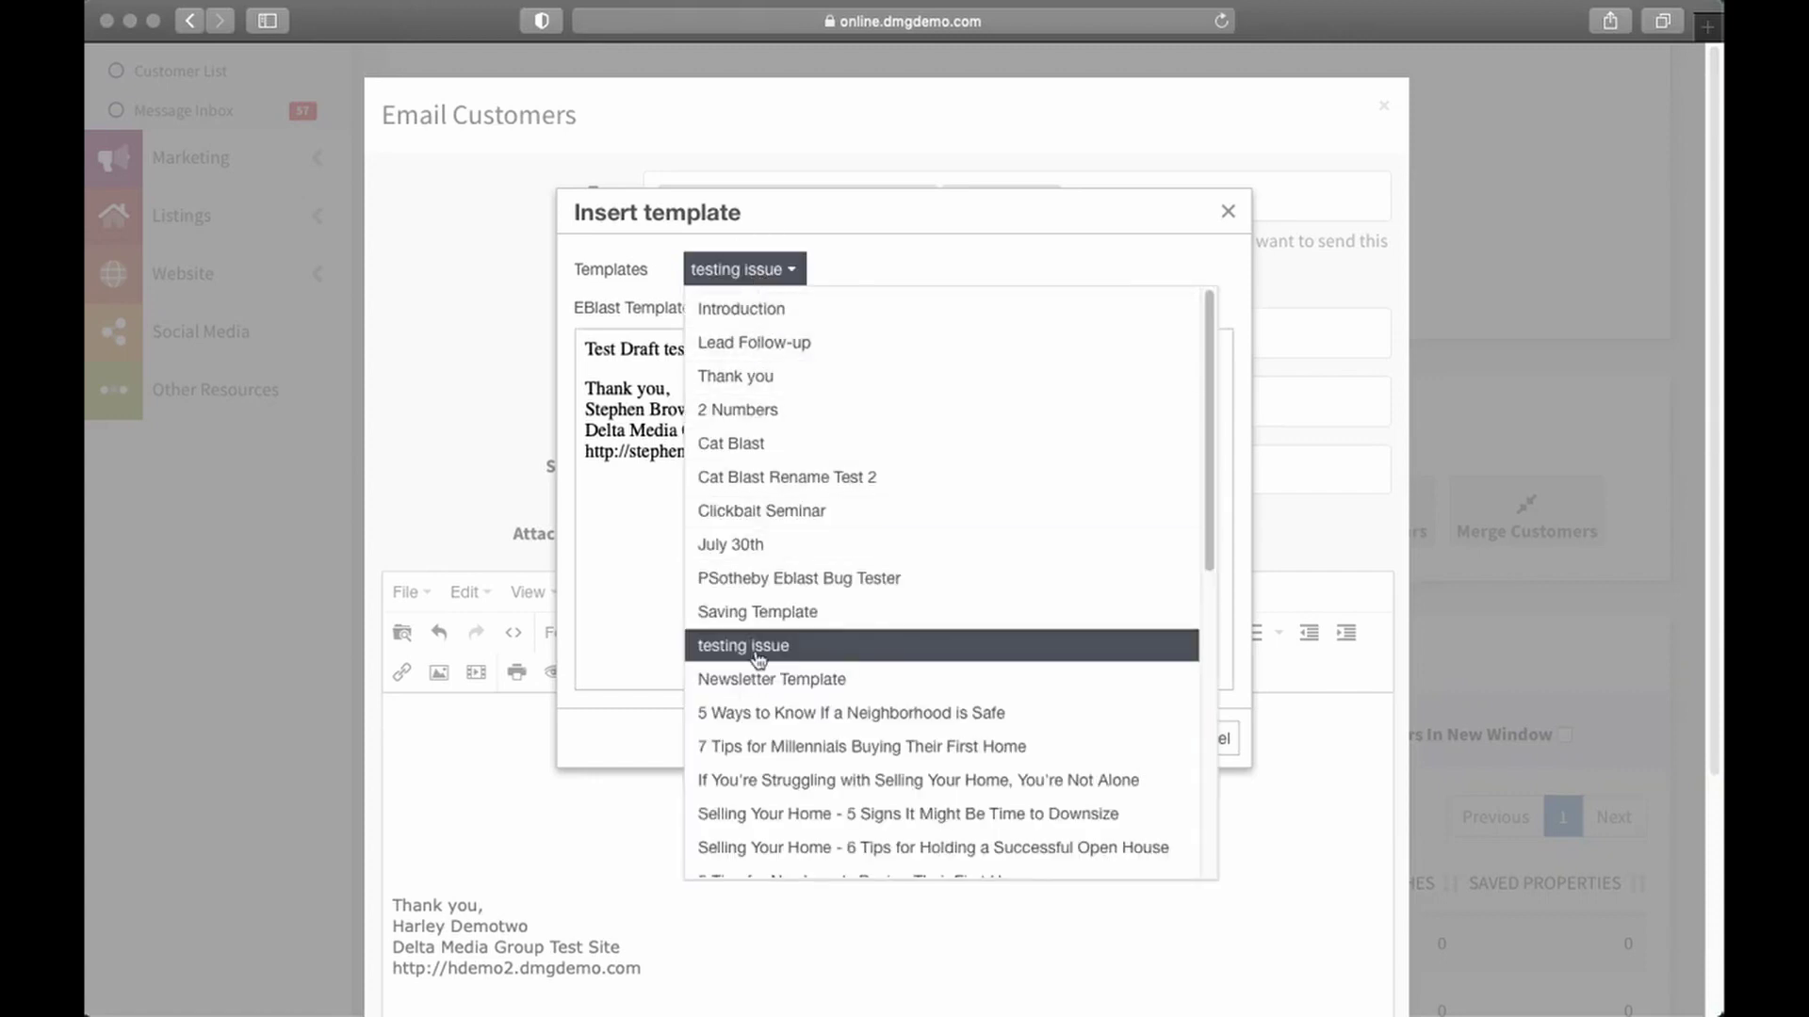
click(800, 443)
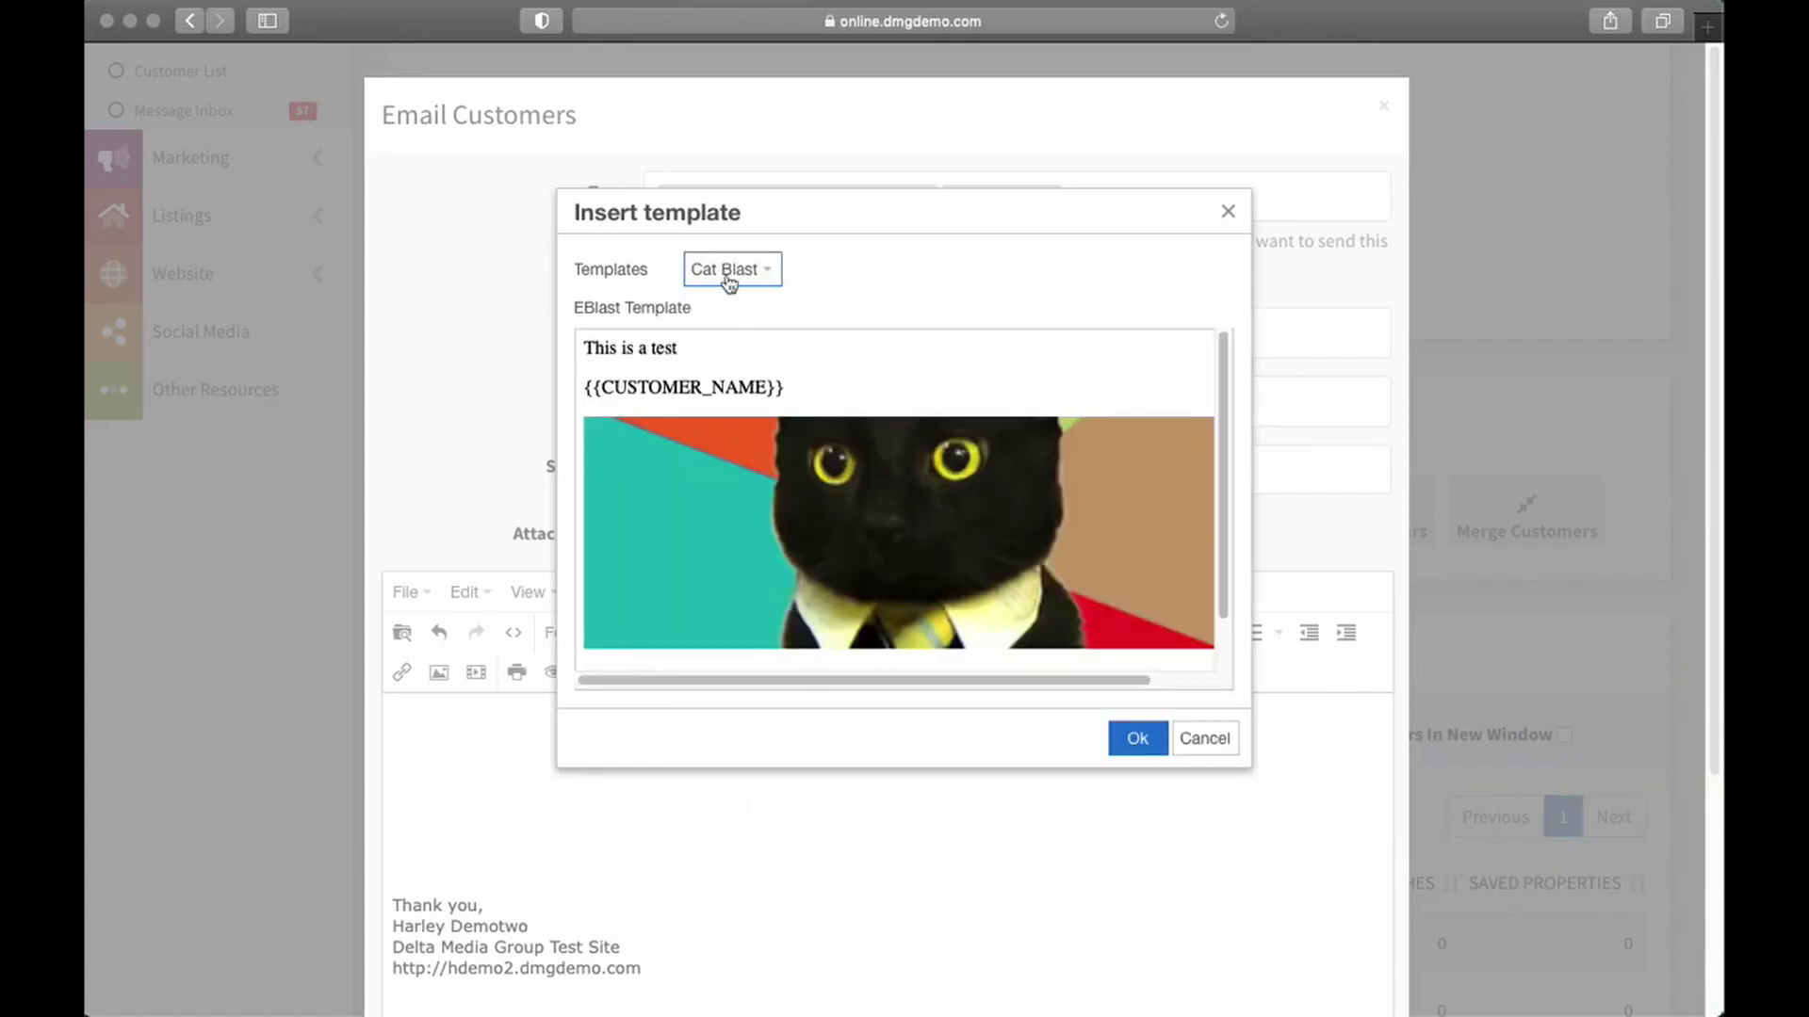
- Choose the Lead Follow-up template and insert it into the message body above the signature
click(764, 277)
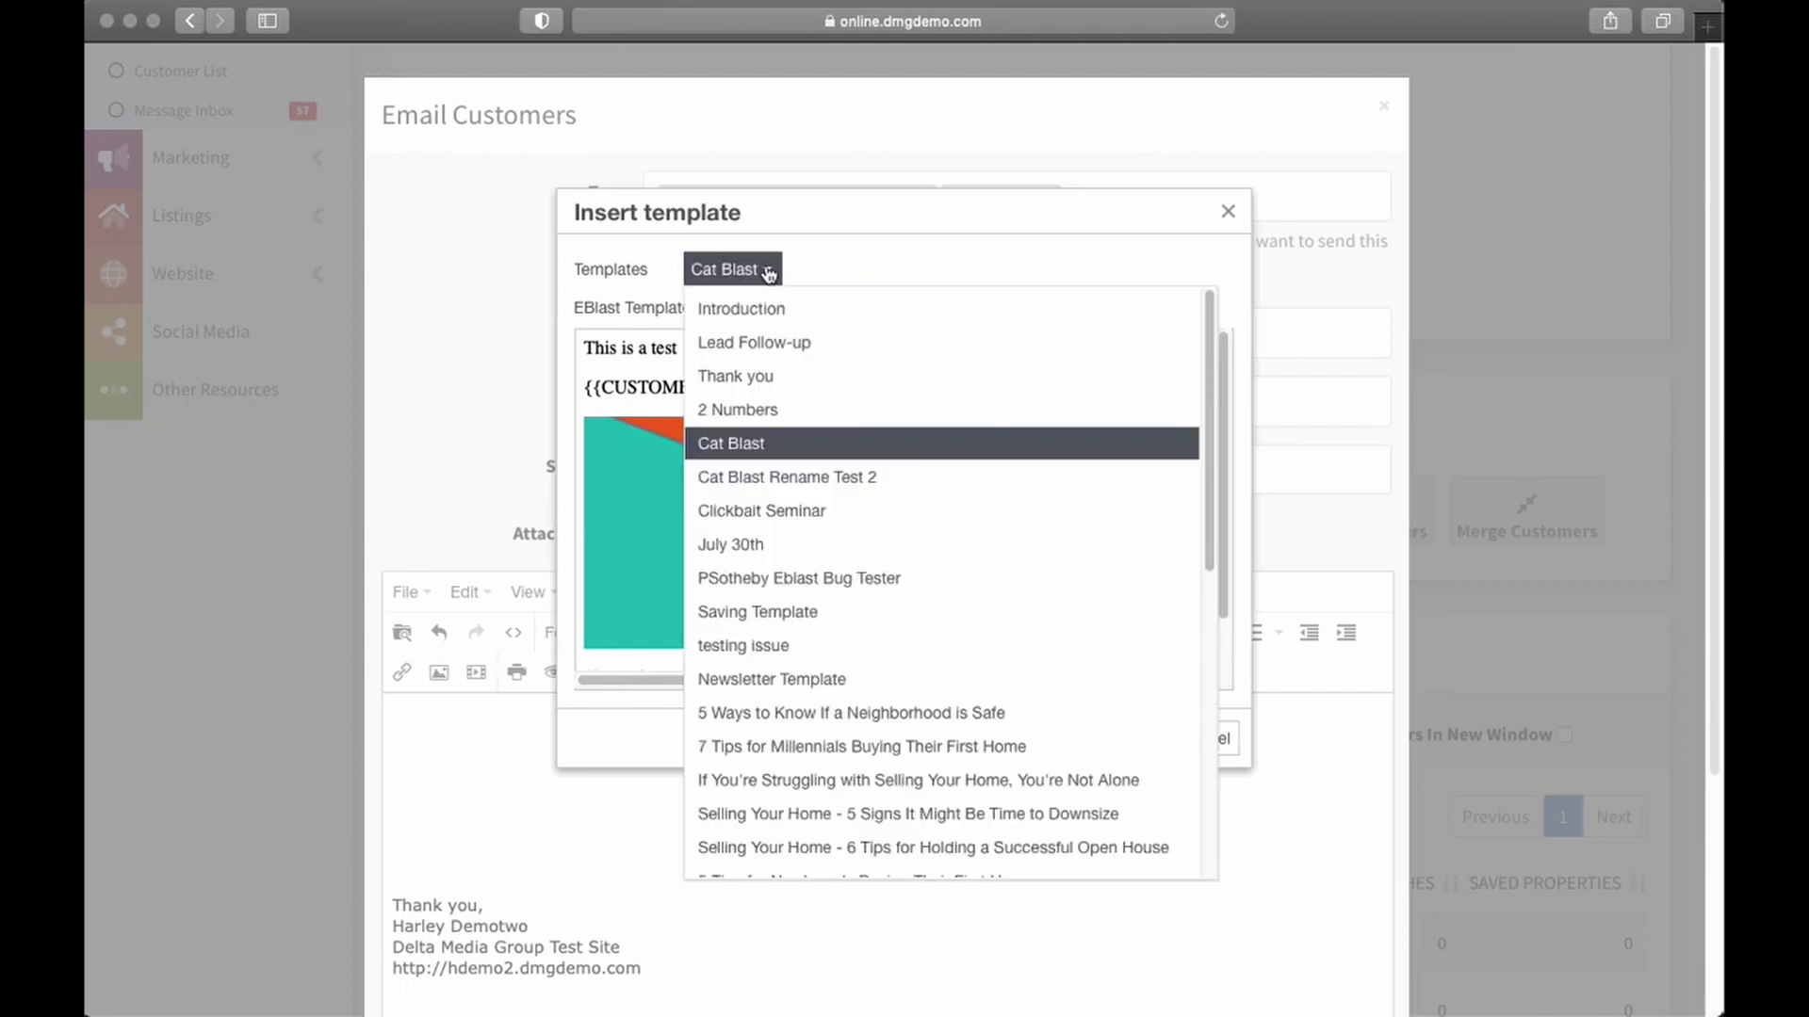
click(759, 343)
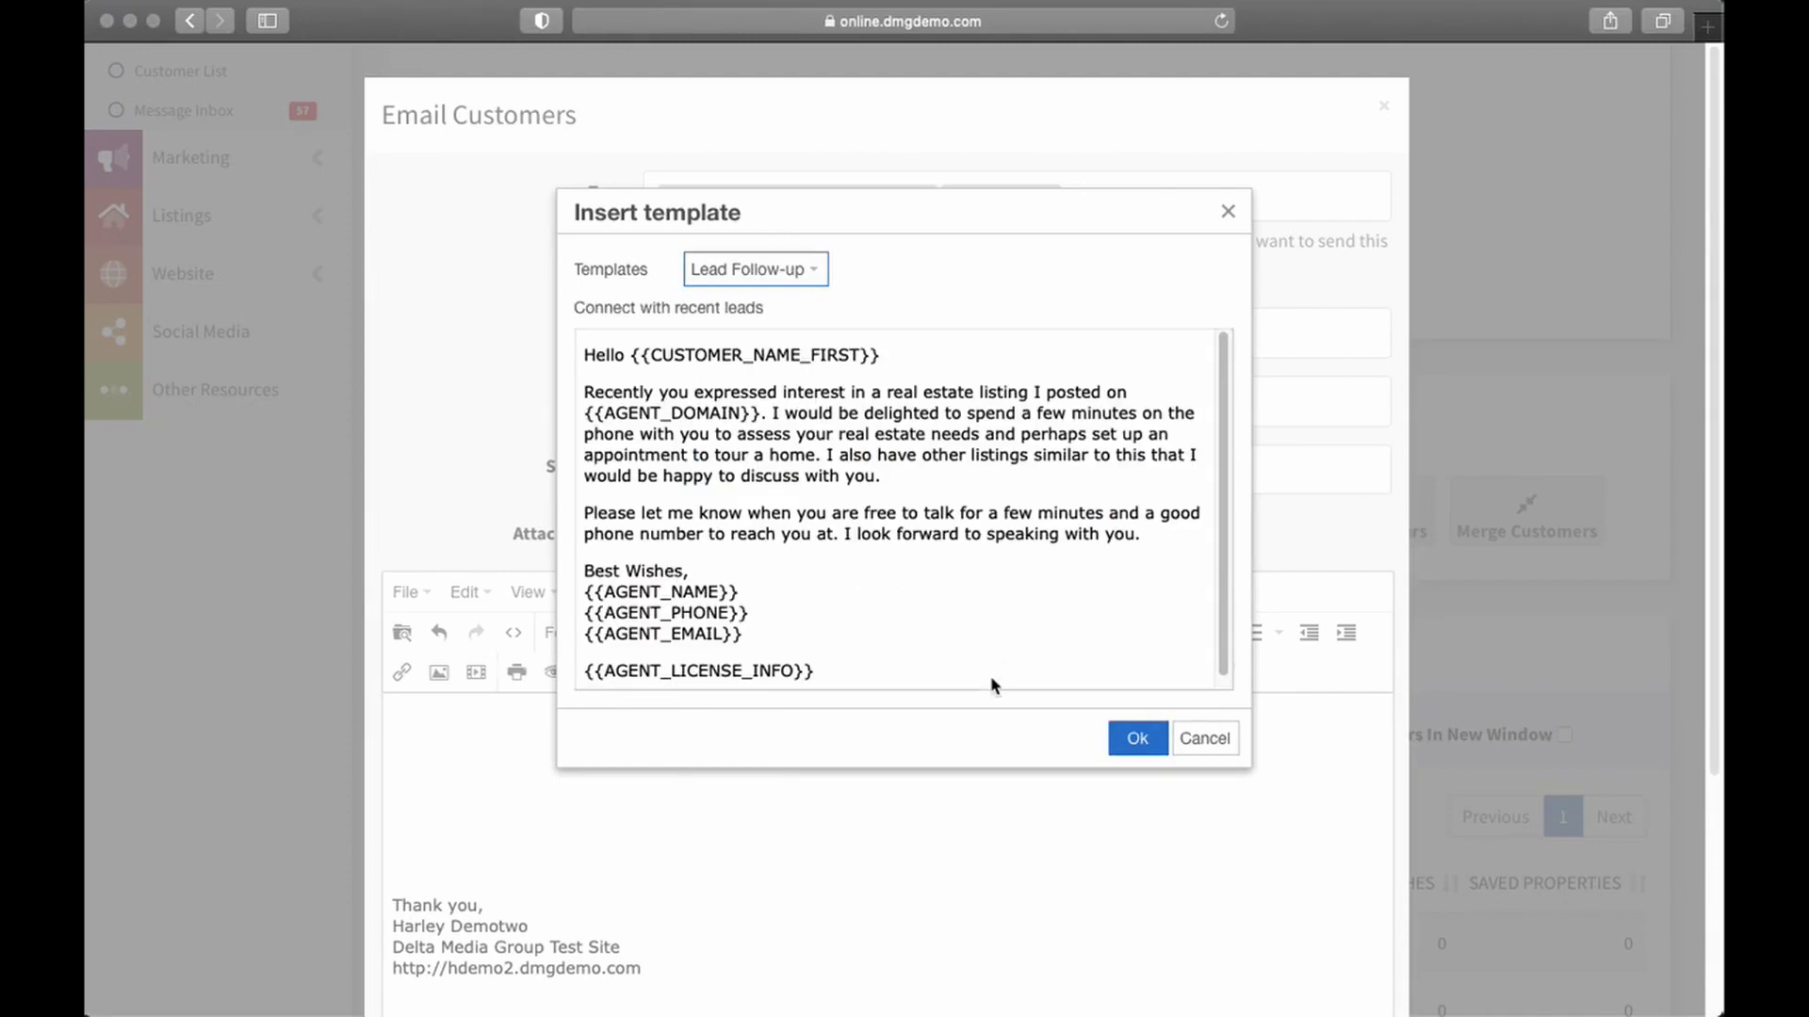
scroll(721, 525, down, 1)
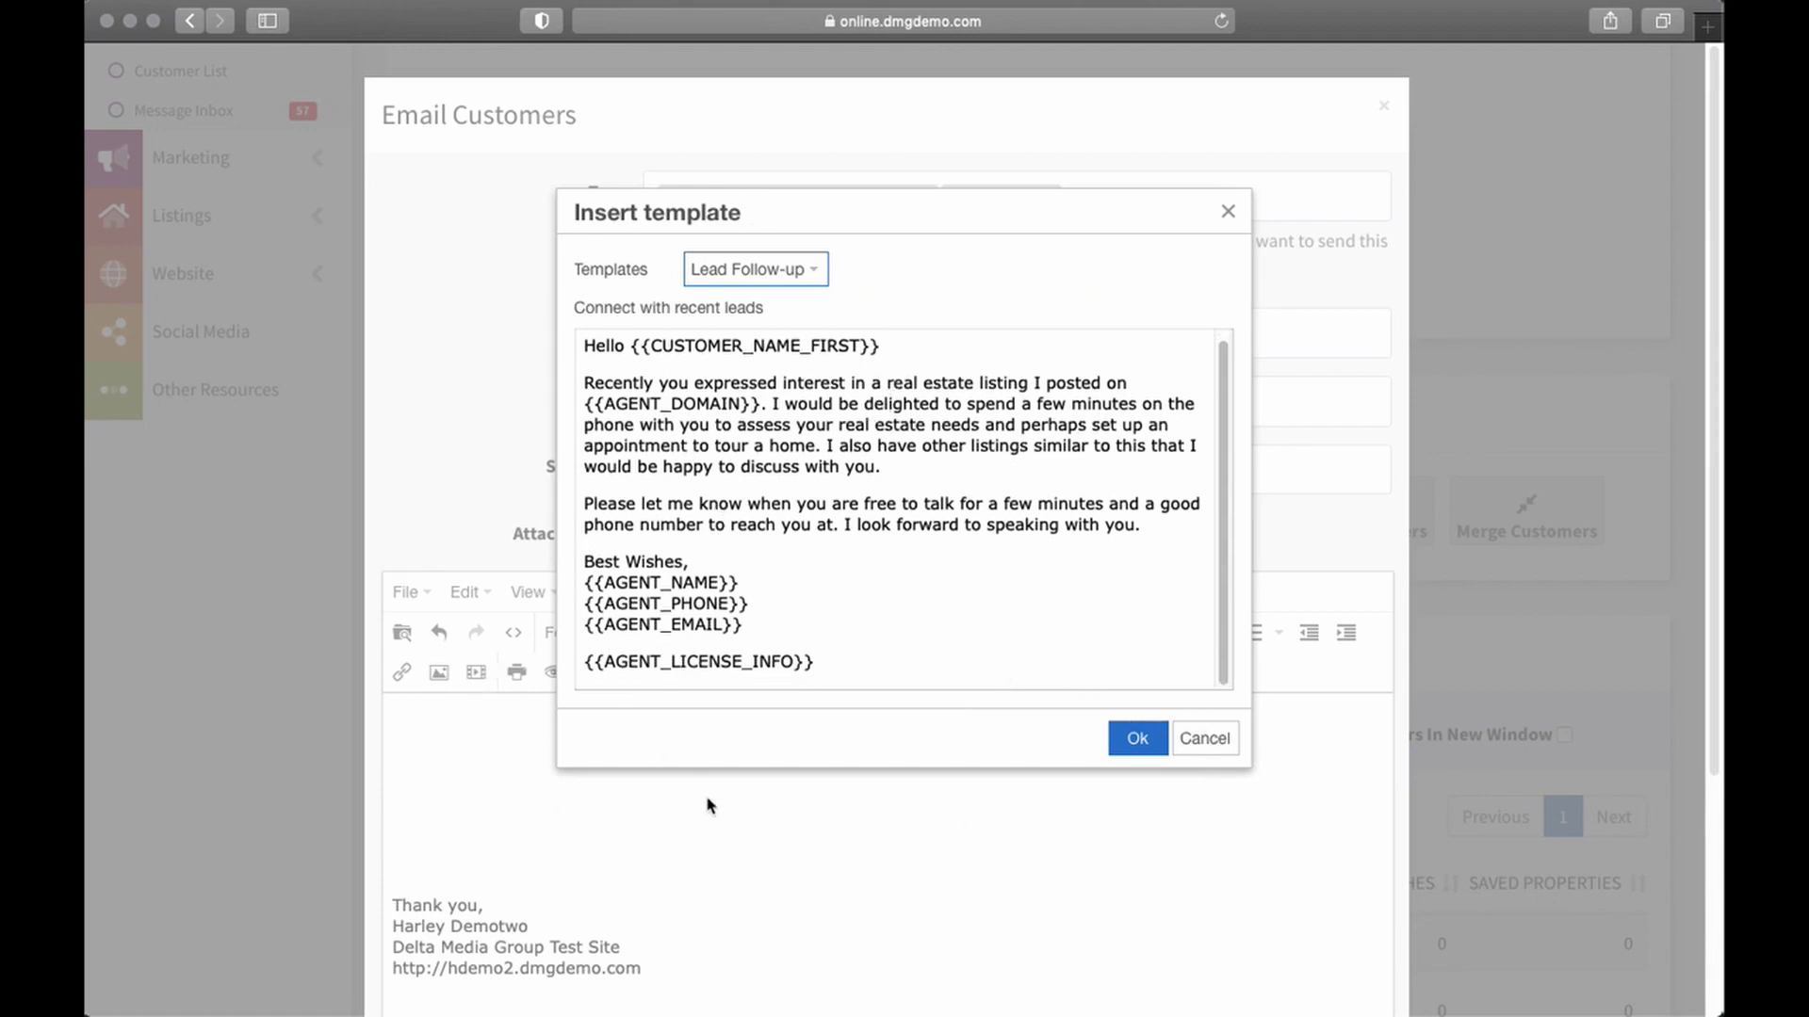
click(1136, 740)
scroll(731, 743, down, 5)
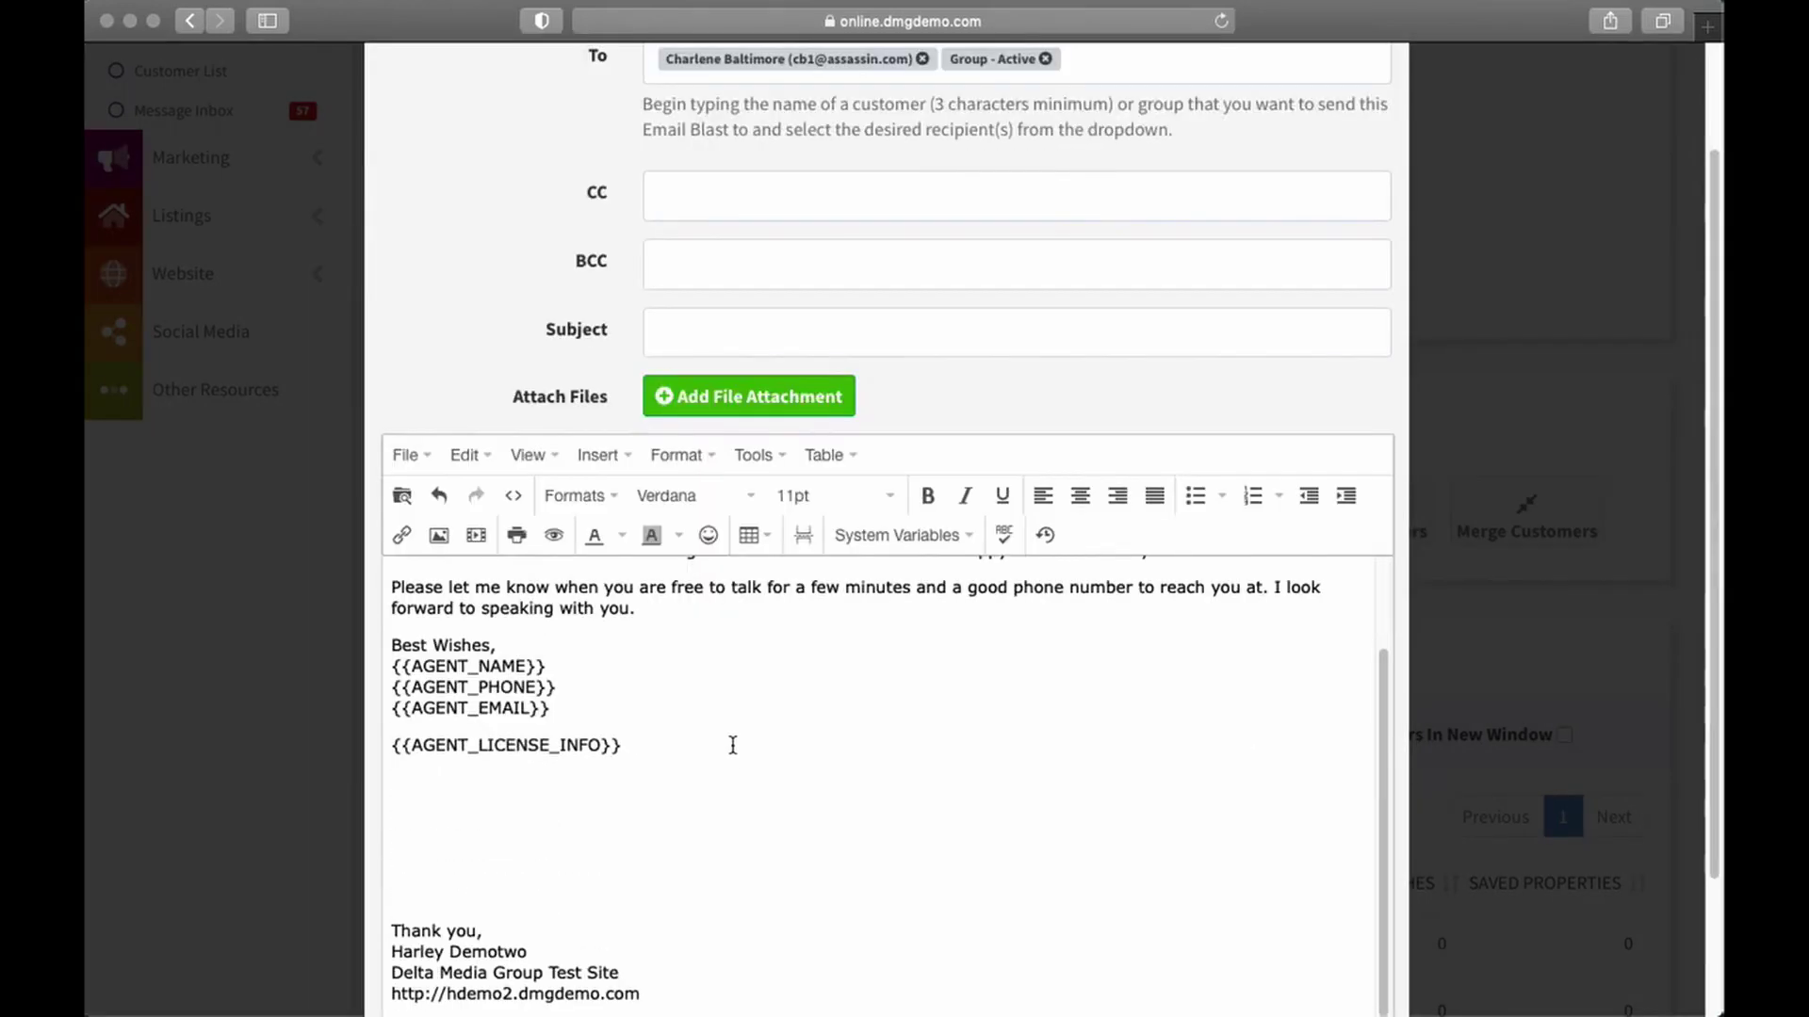
- Attach the file bigstock-Two-Story-Colonial-537683.jpg from the demo files folder to the email
scroll(748, 937, up, 5)
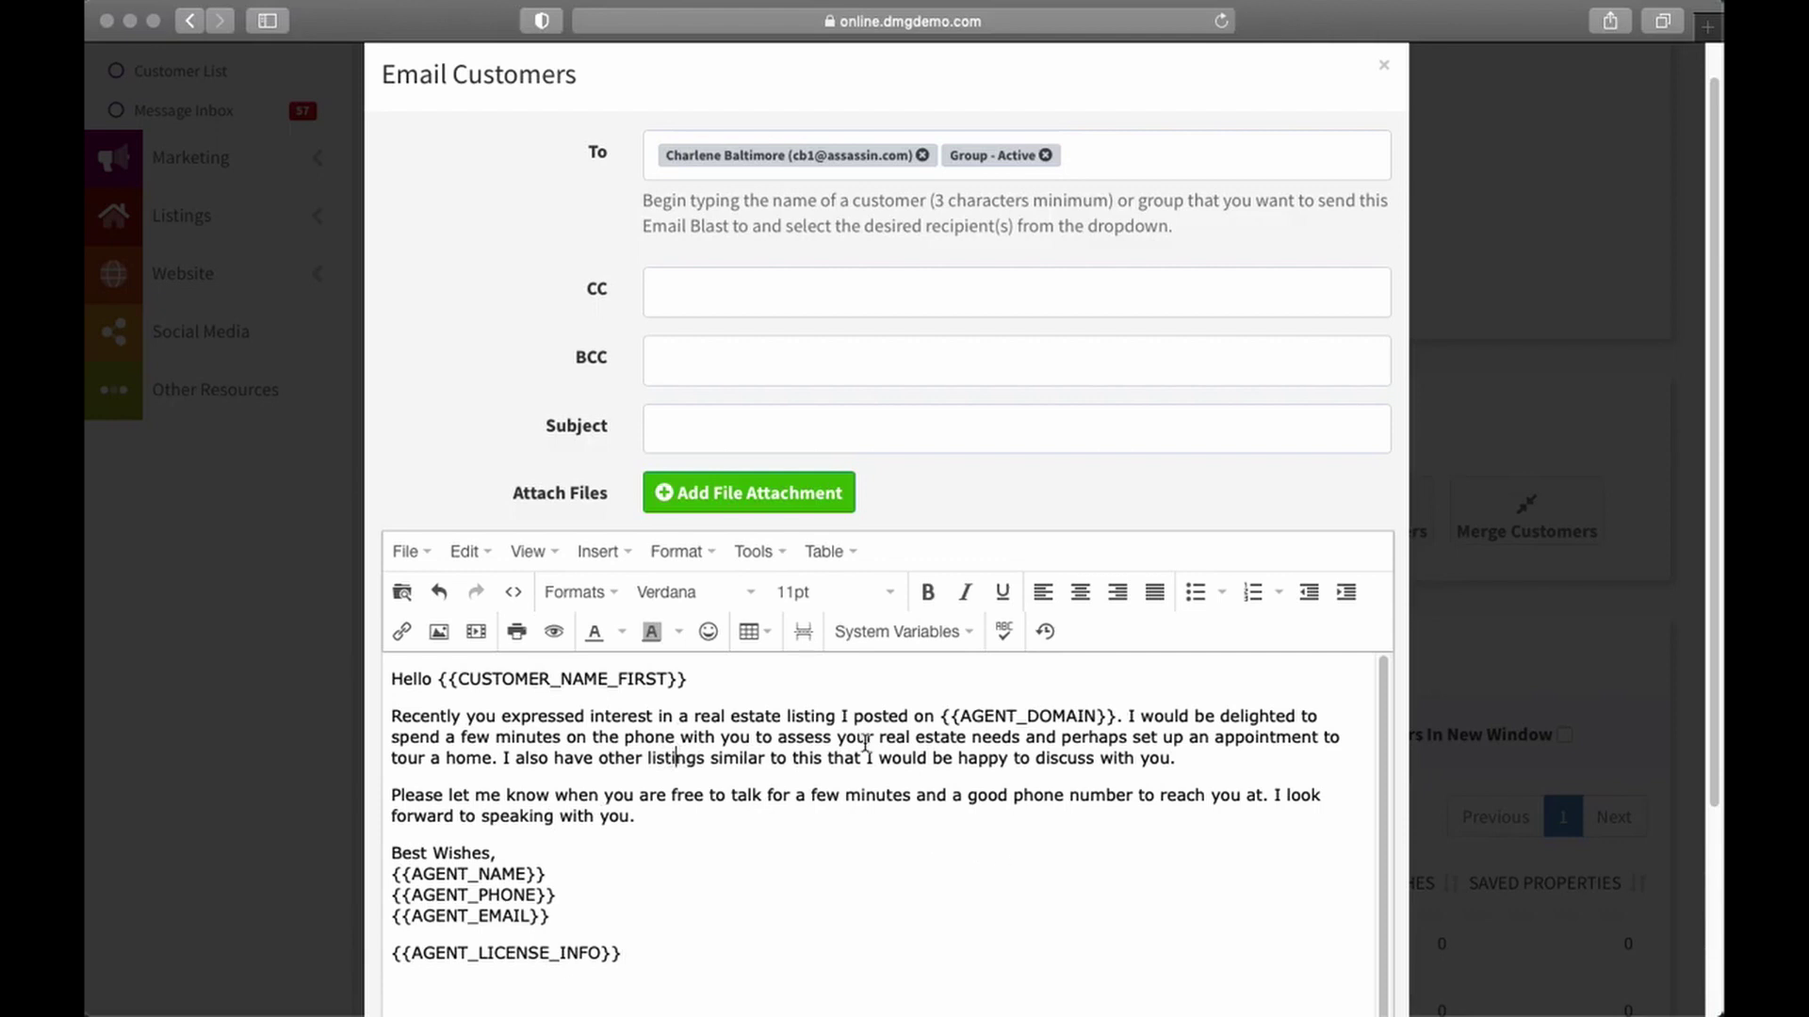
click(737, 507)
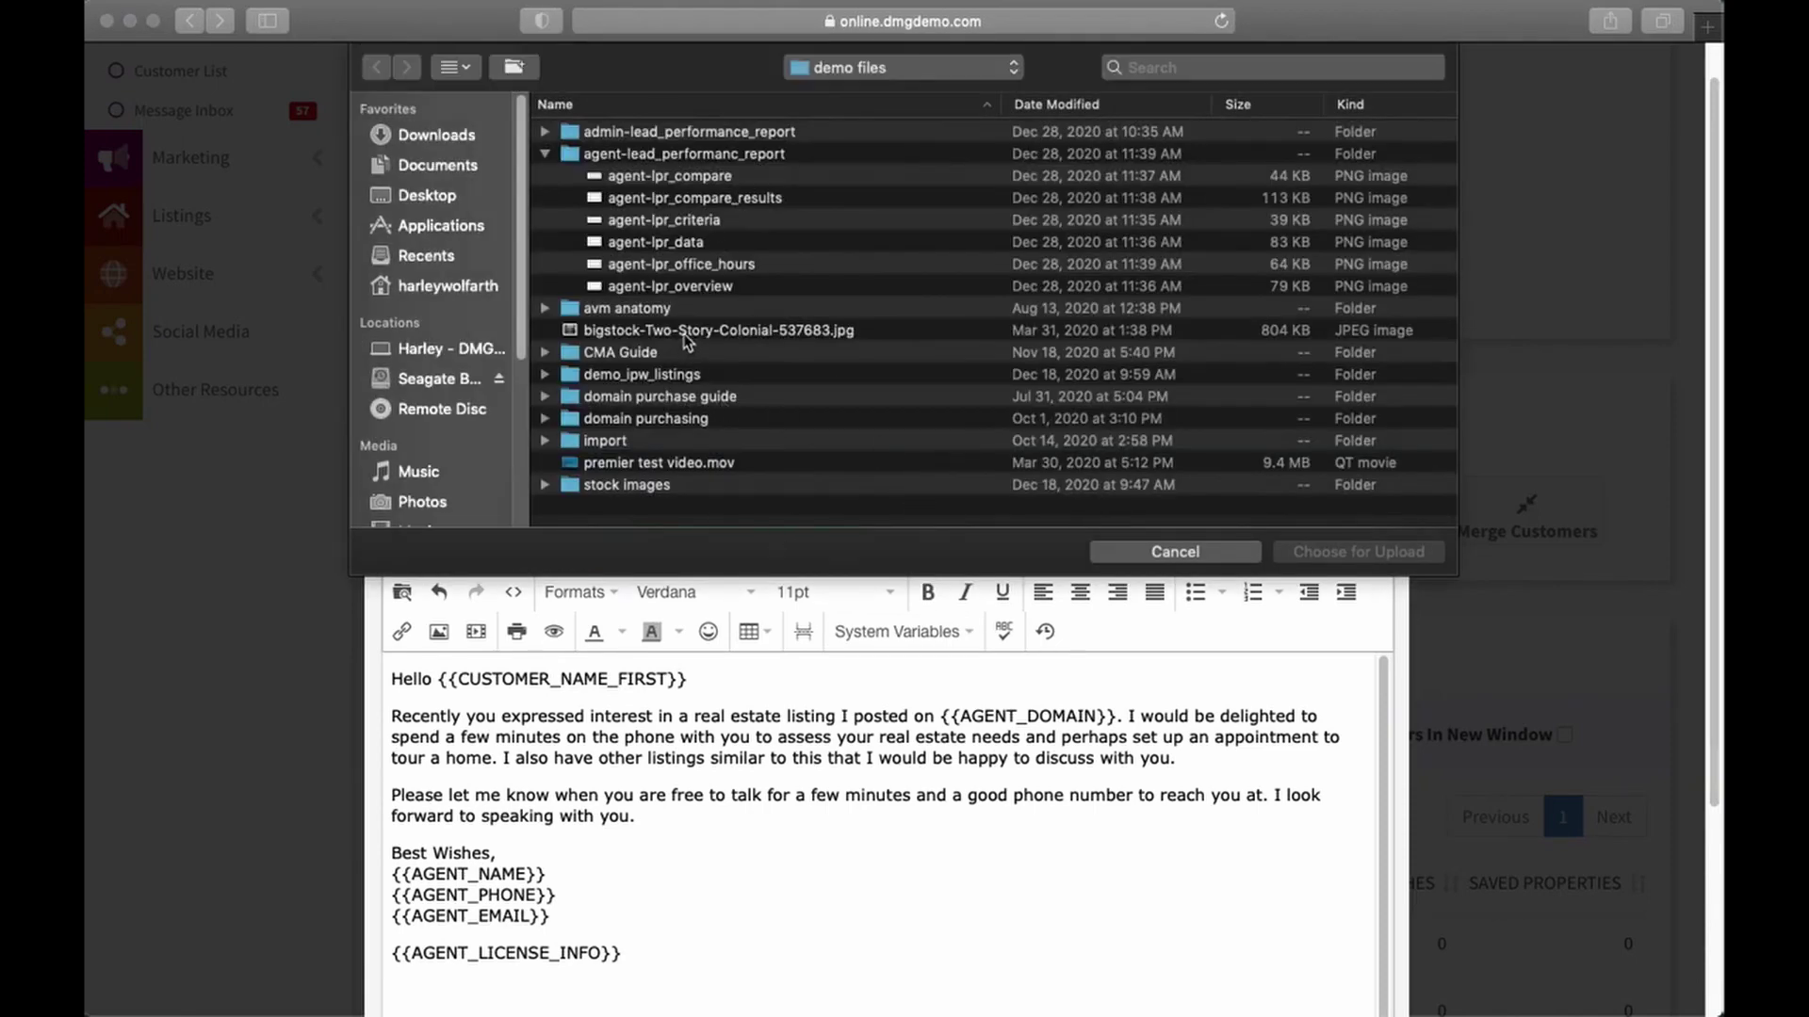
click(685, 331)
click(1362, 556)
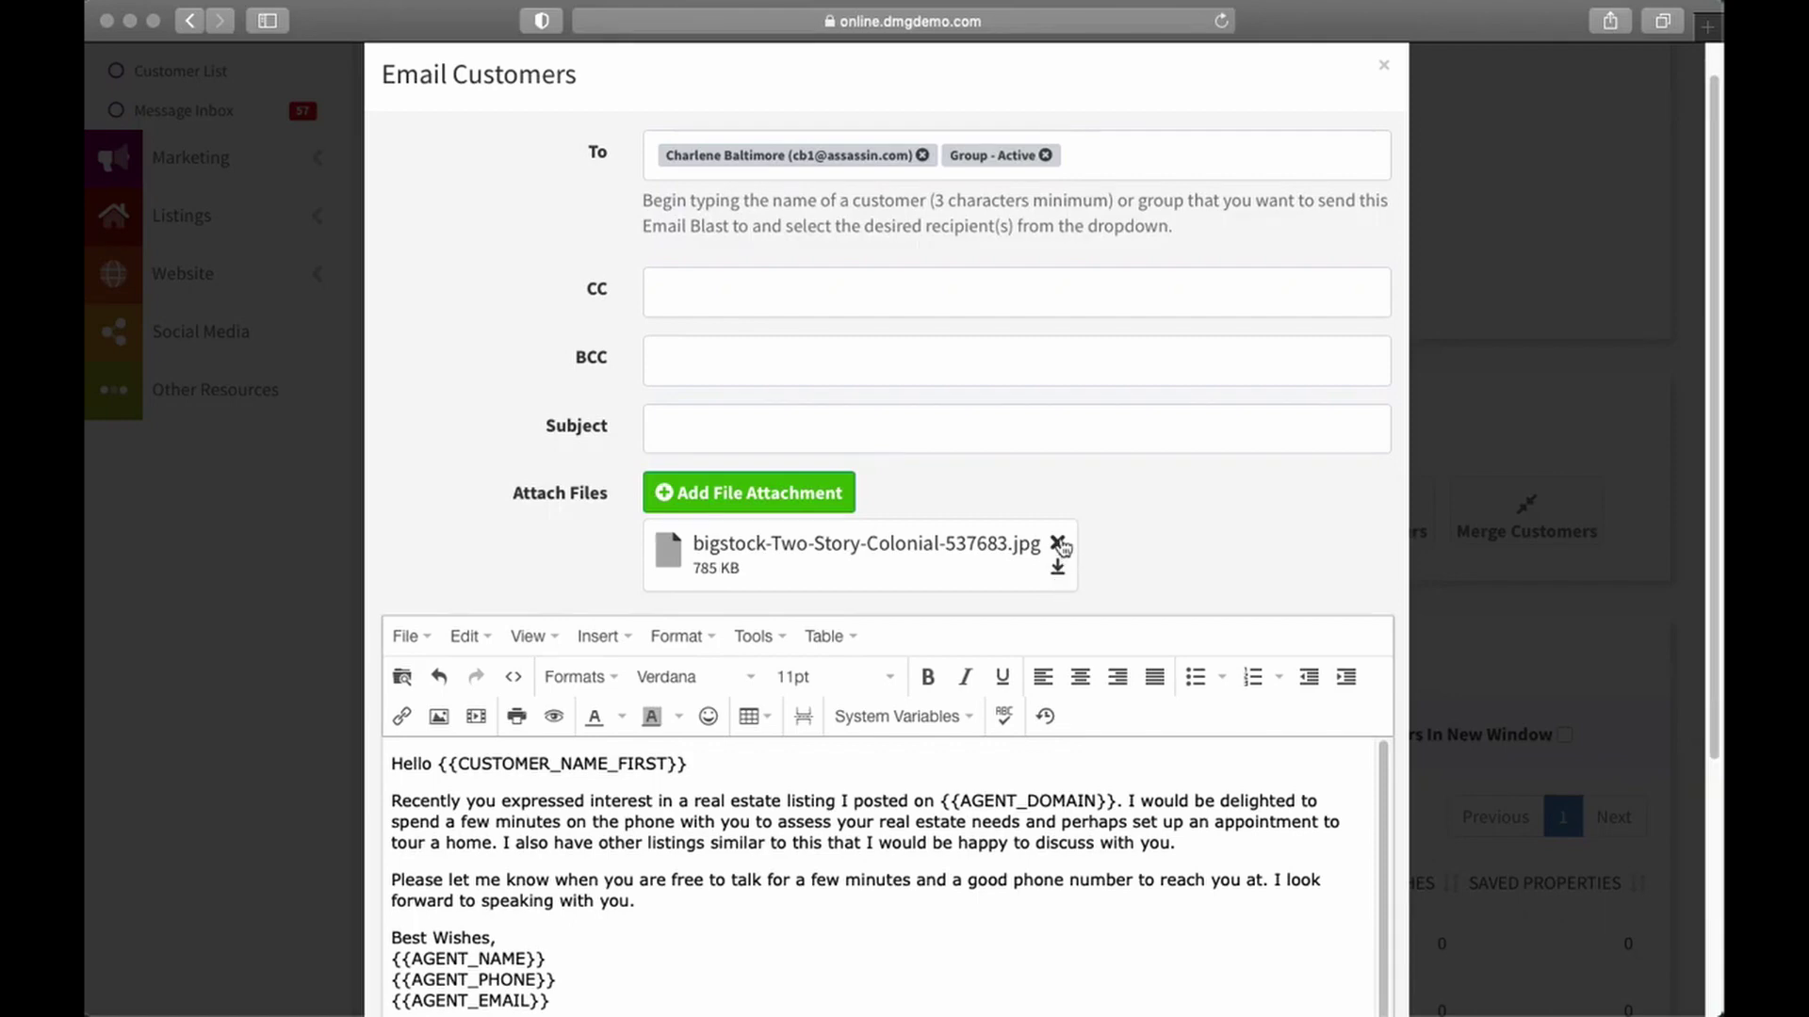
- Remove the attached image from the email and cancel the message without sending it
click(1059, 544)
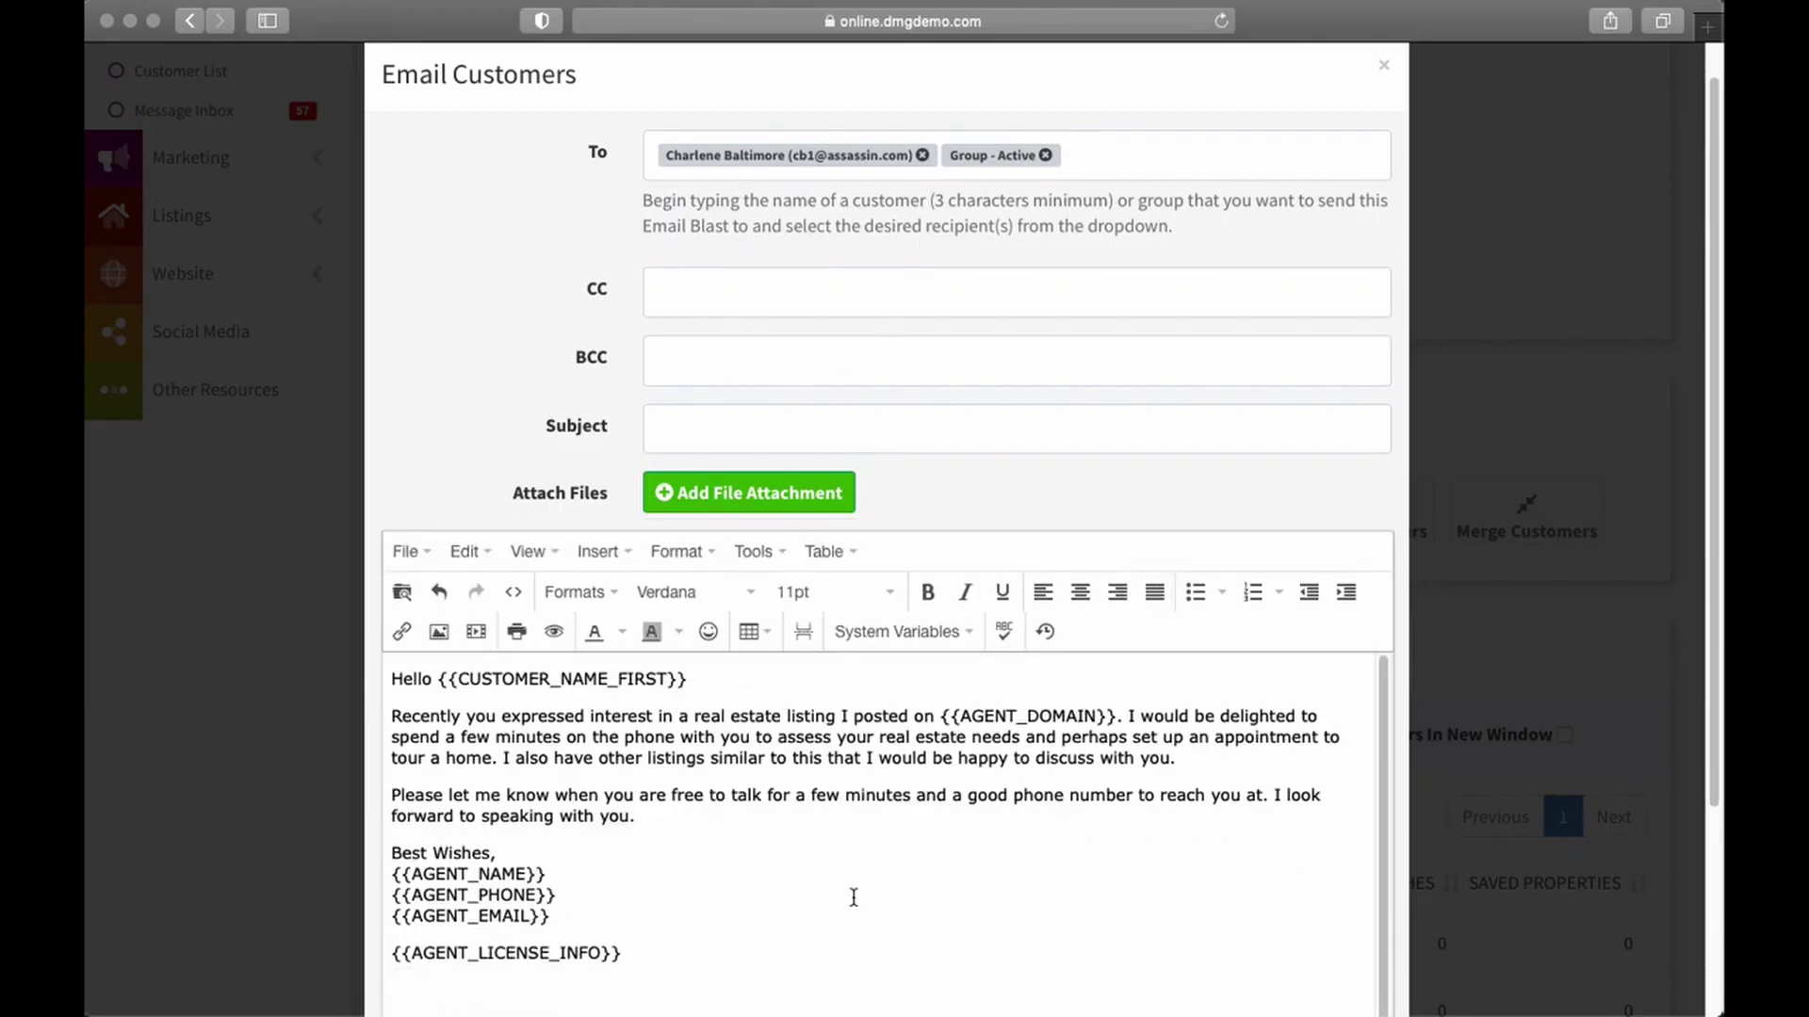
scroll(834, 848, down, 5)
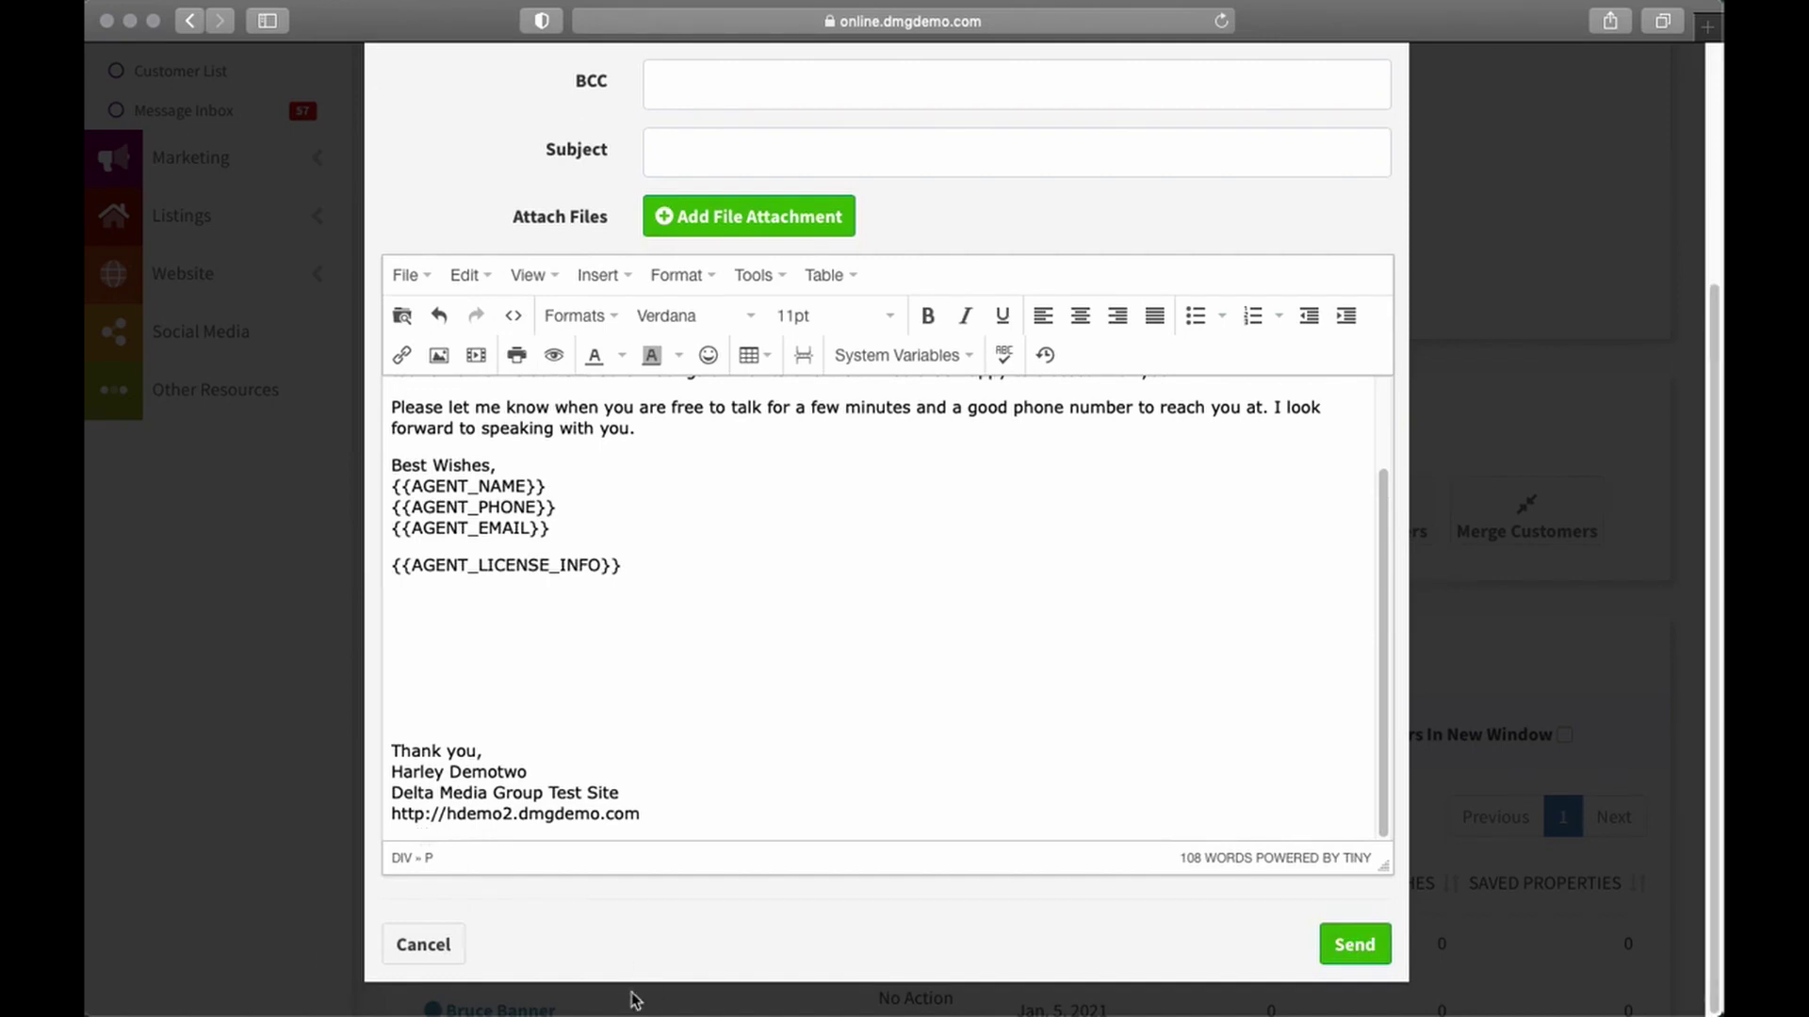
click(384, 944)
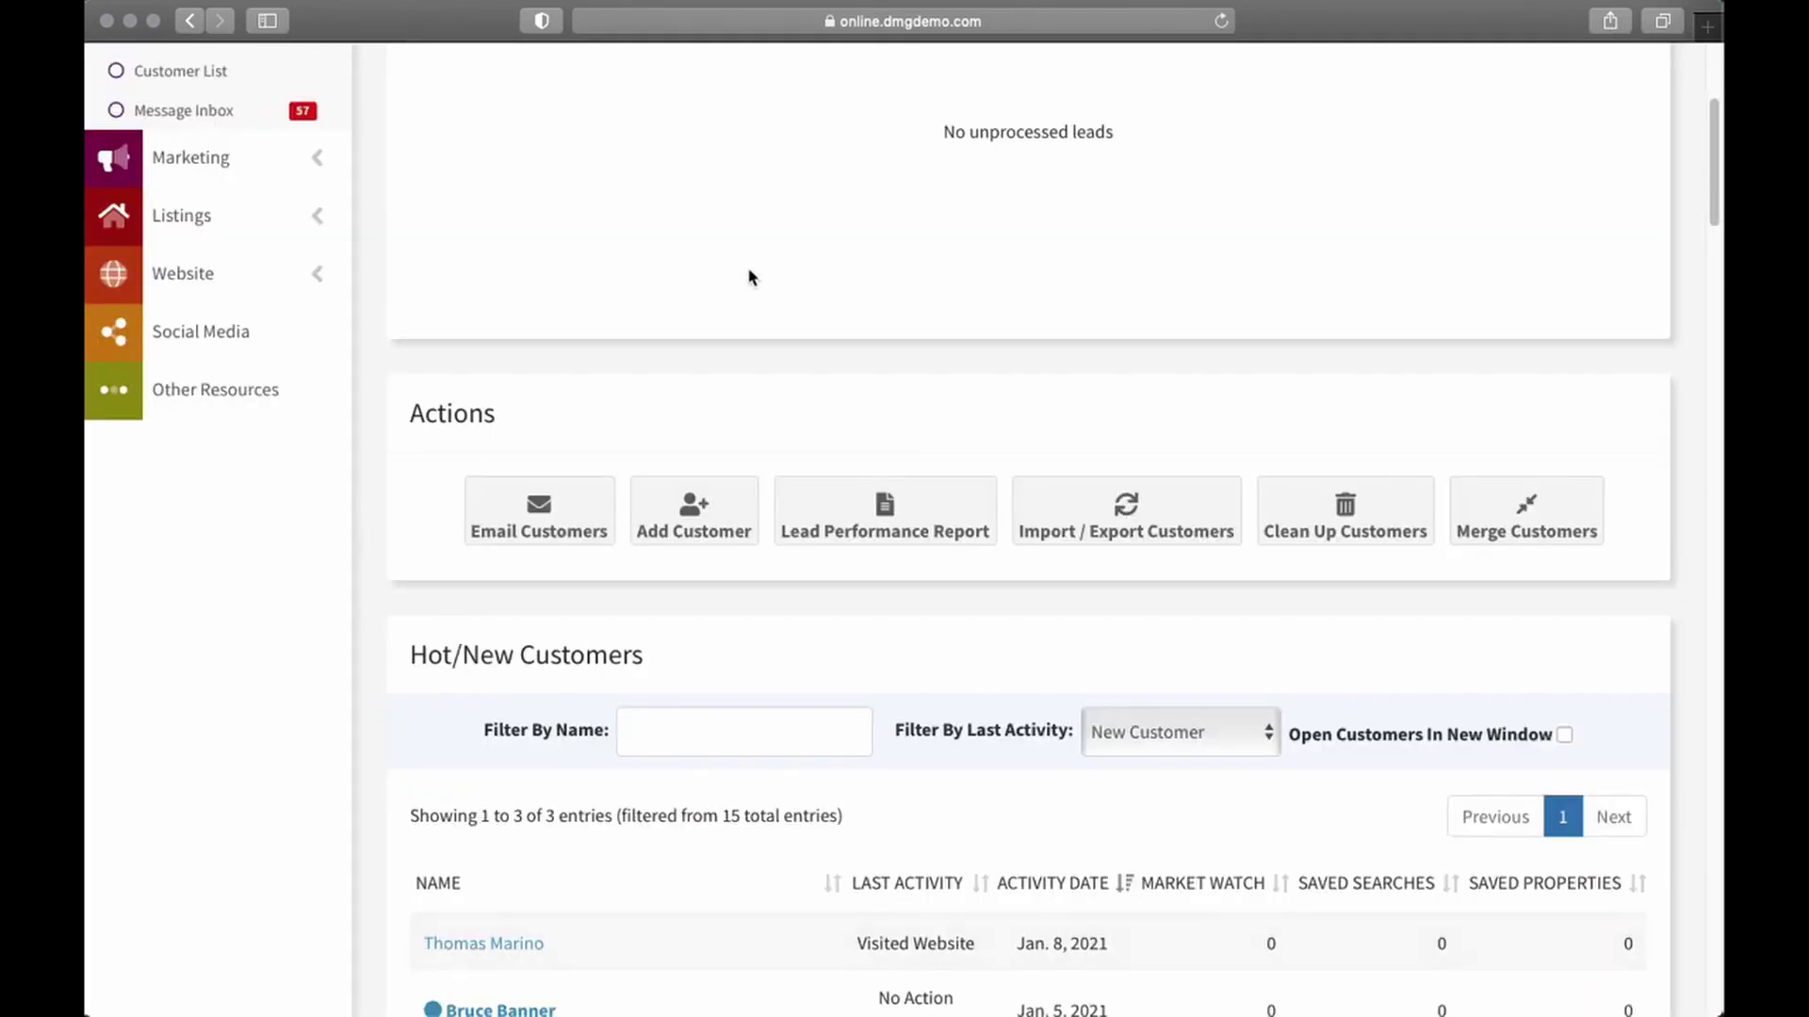
- Open the form for adding a new customer and look through its Postal Address Information section, including the additional address fields
click(692, 514)
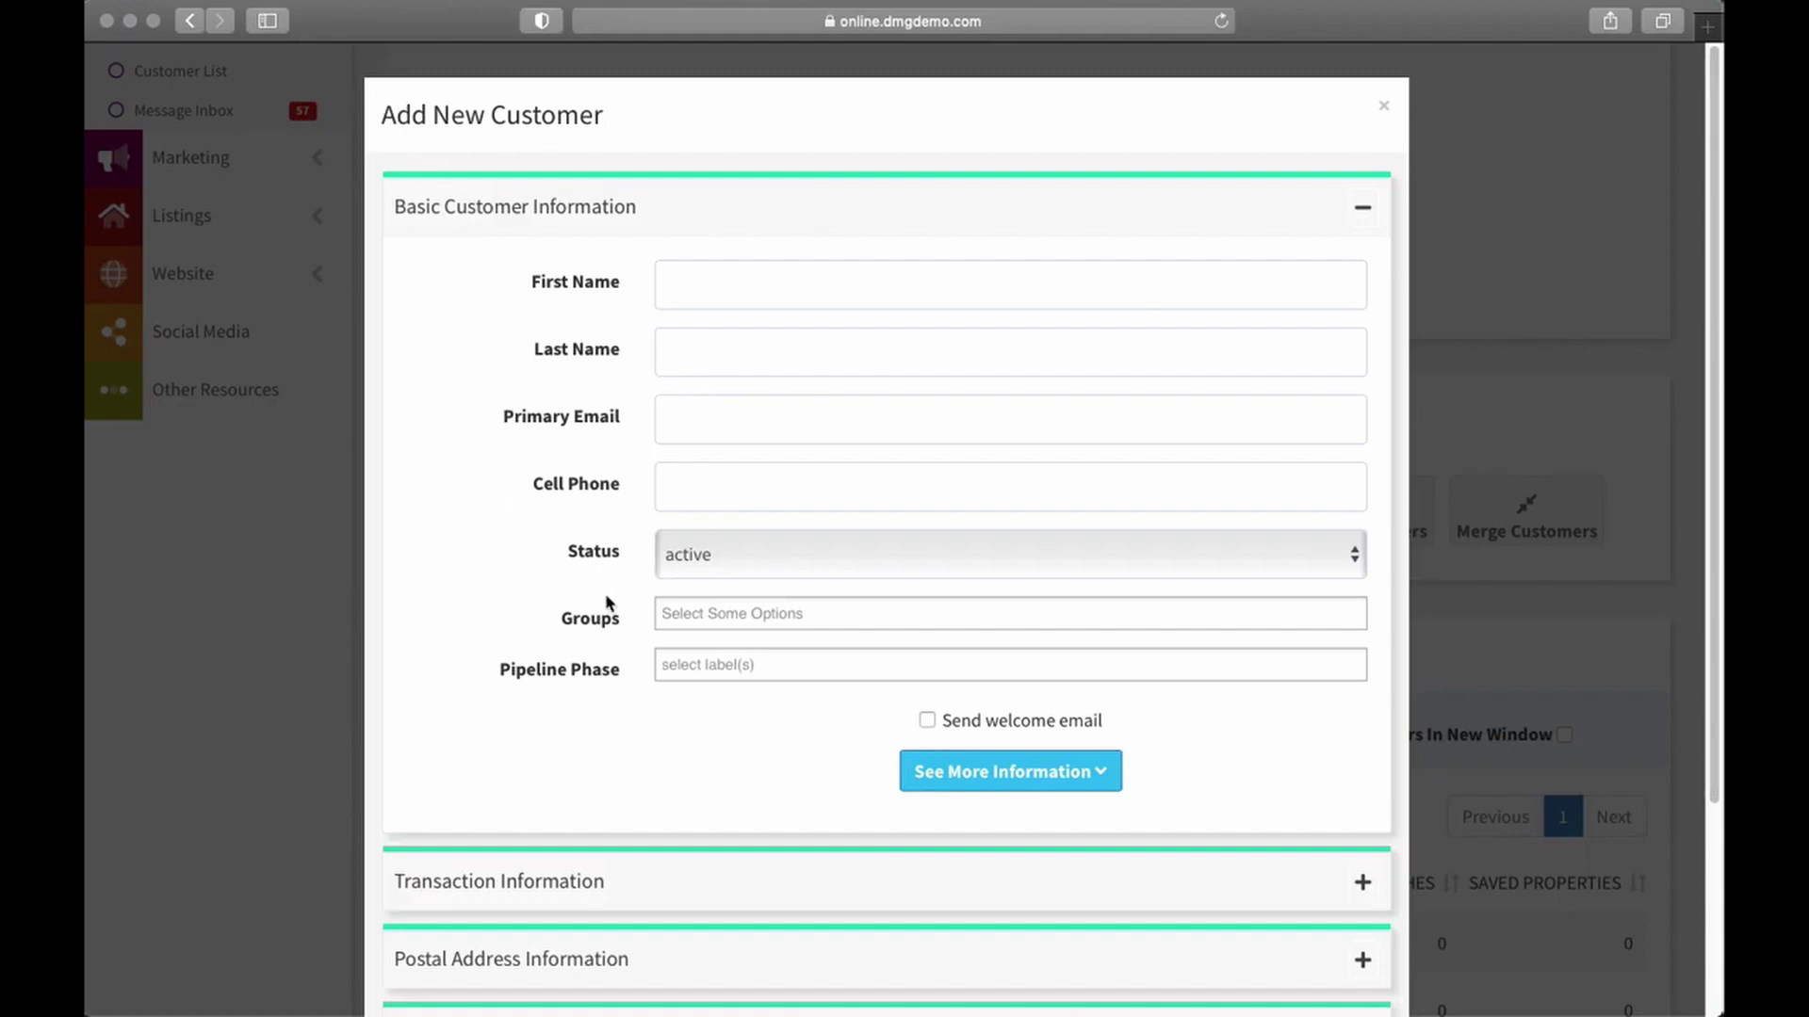
scroll(550, 655, down, 3)
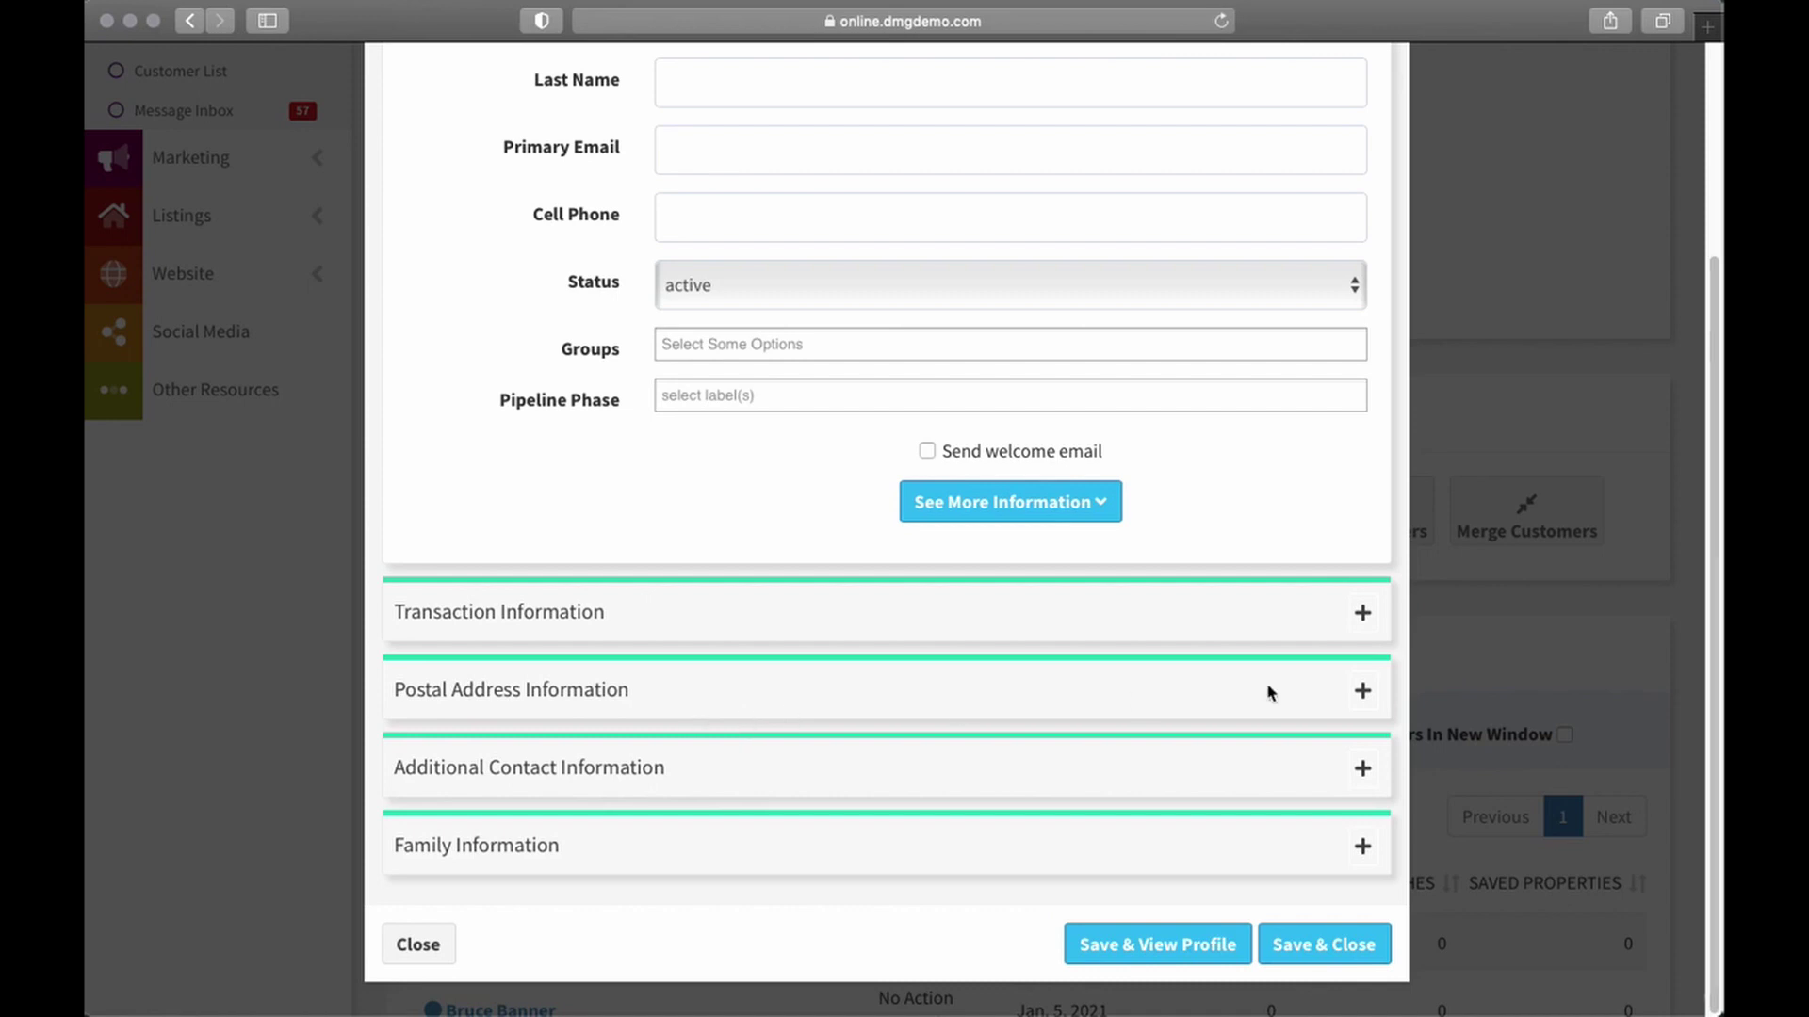
click(1360, 691)
scroll(1042, 754, down, 5)
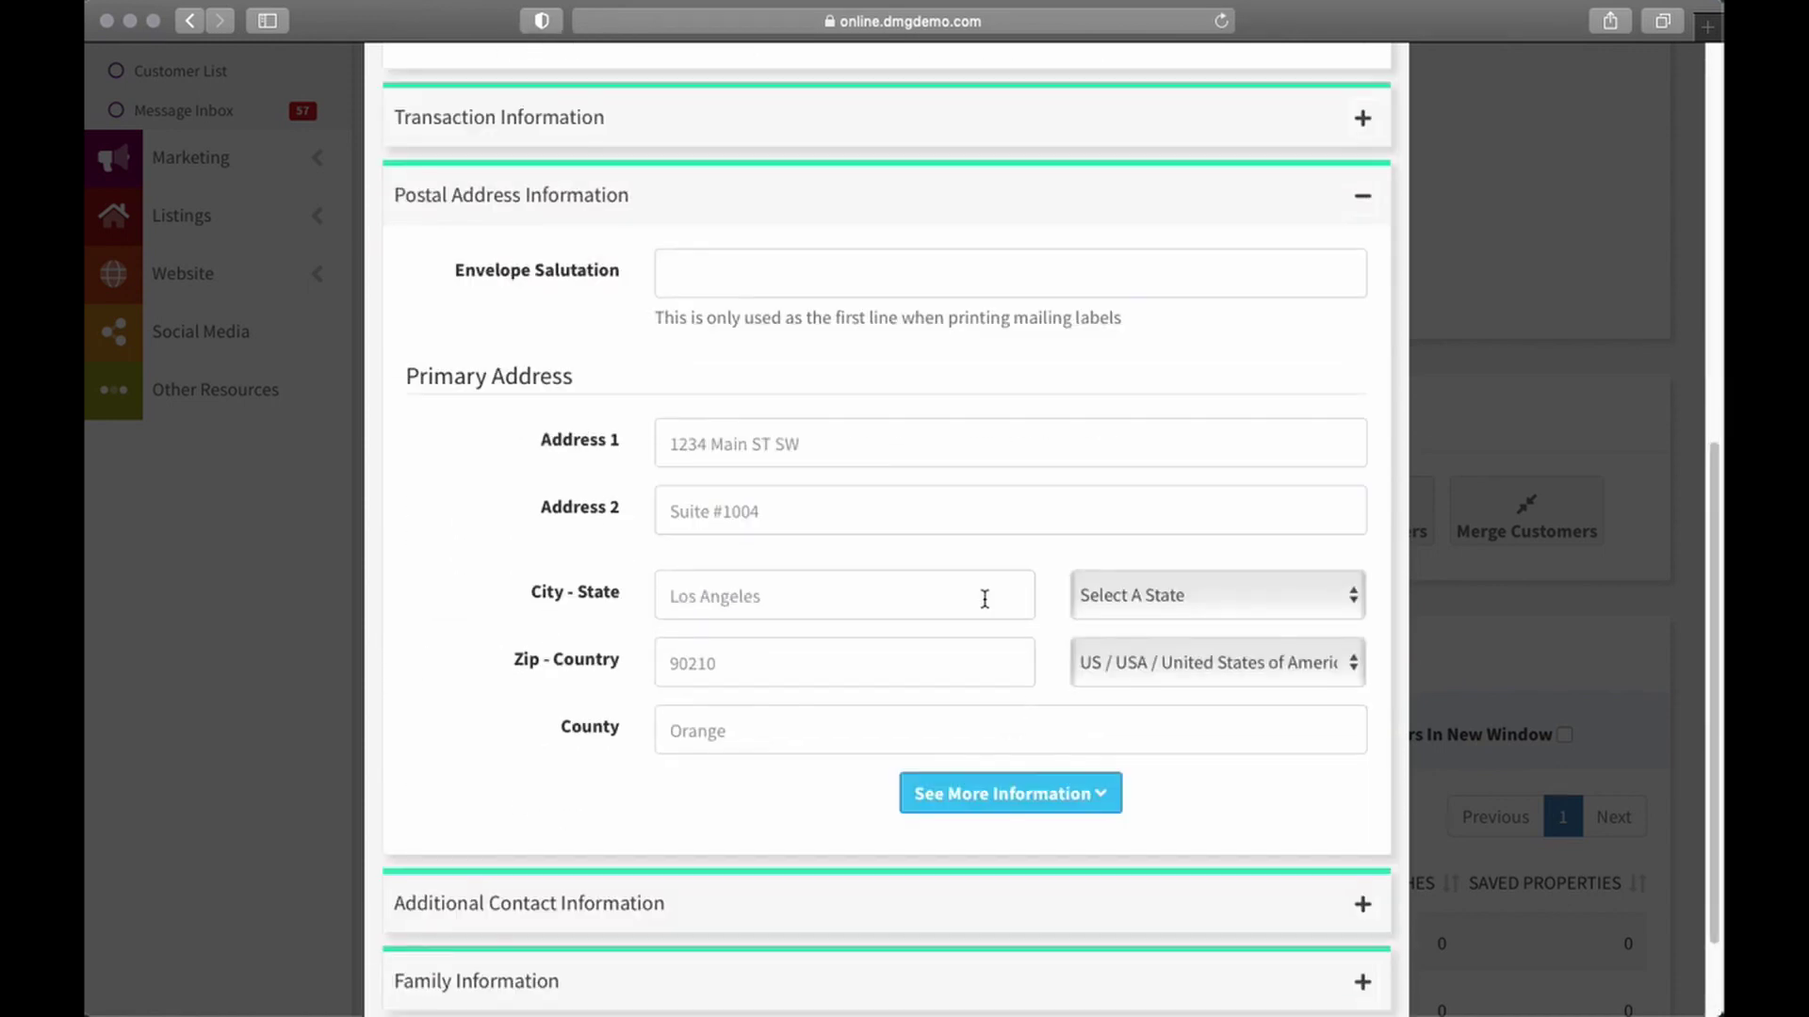
click(1095, 803)
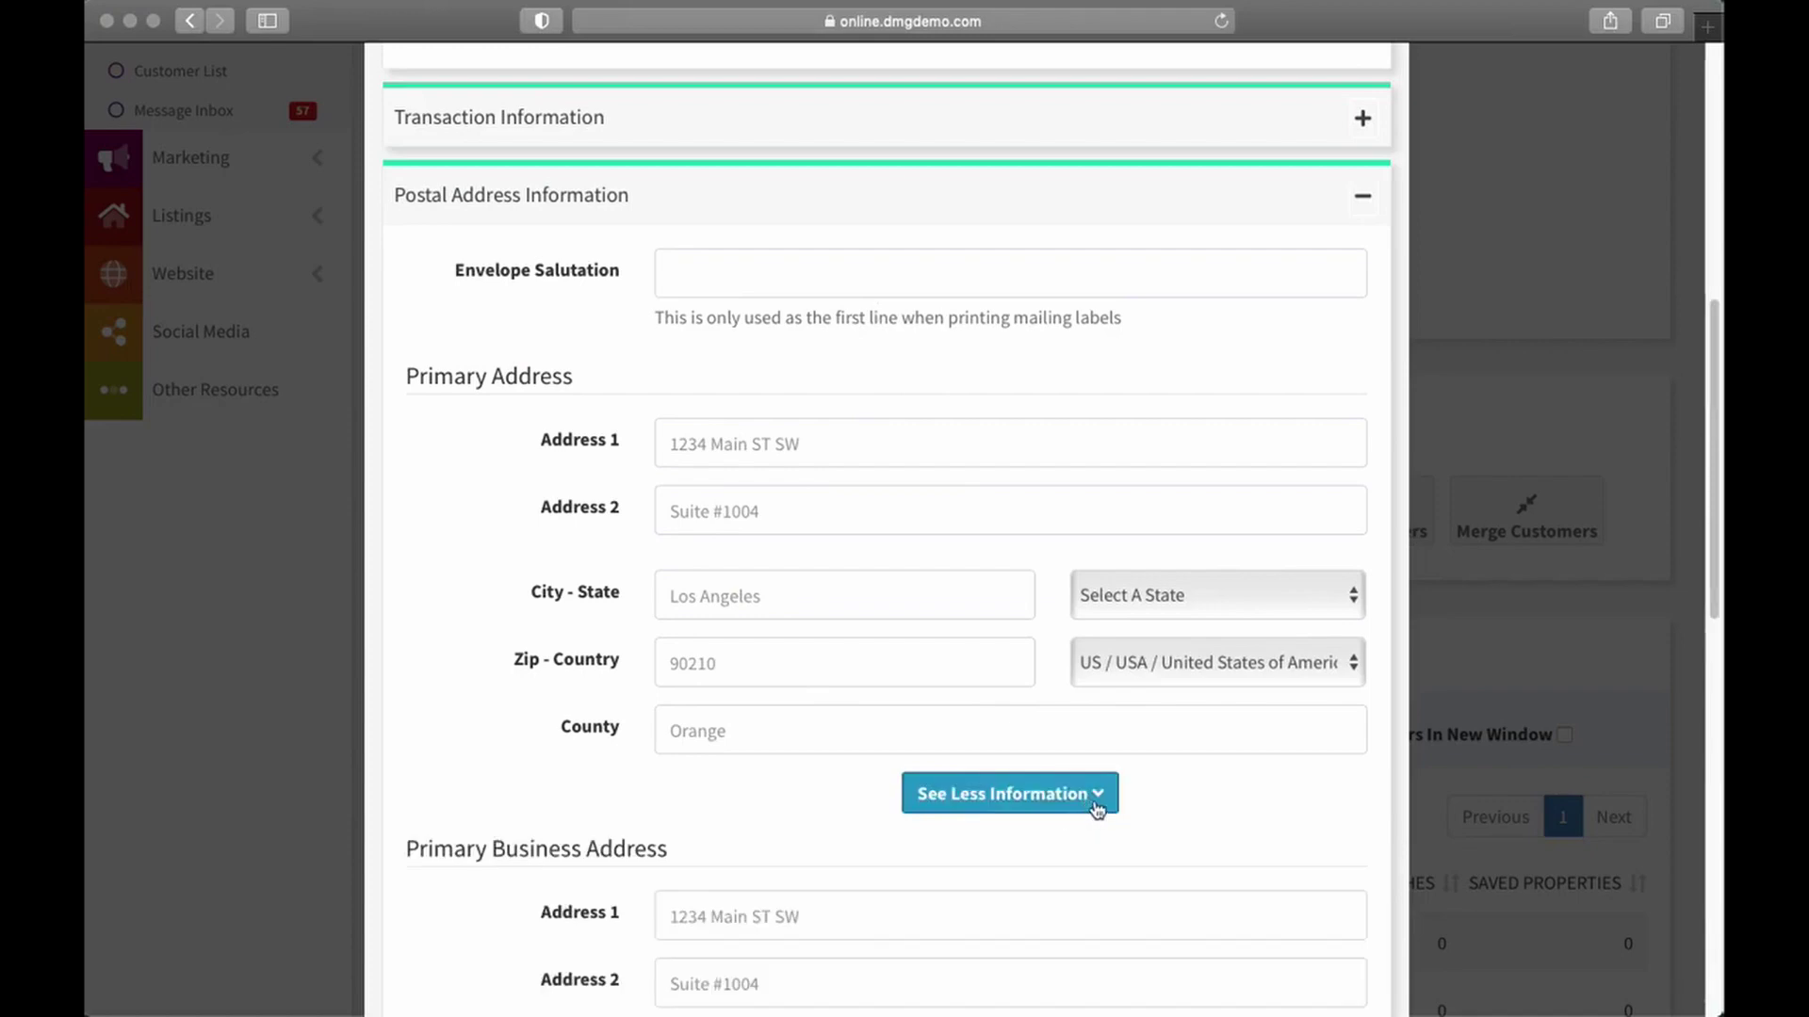
scroll(1097, 809, down, 5)
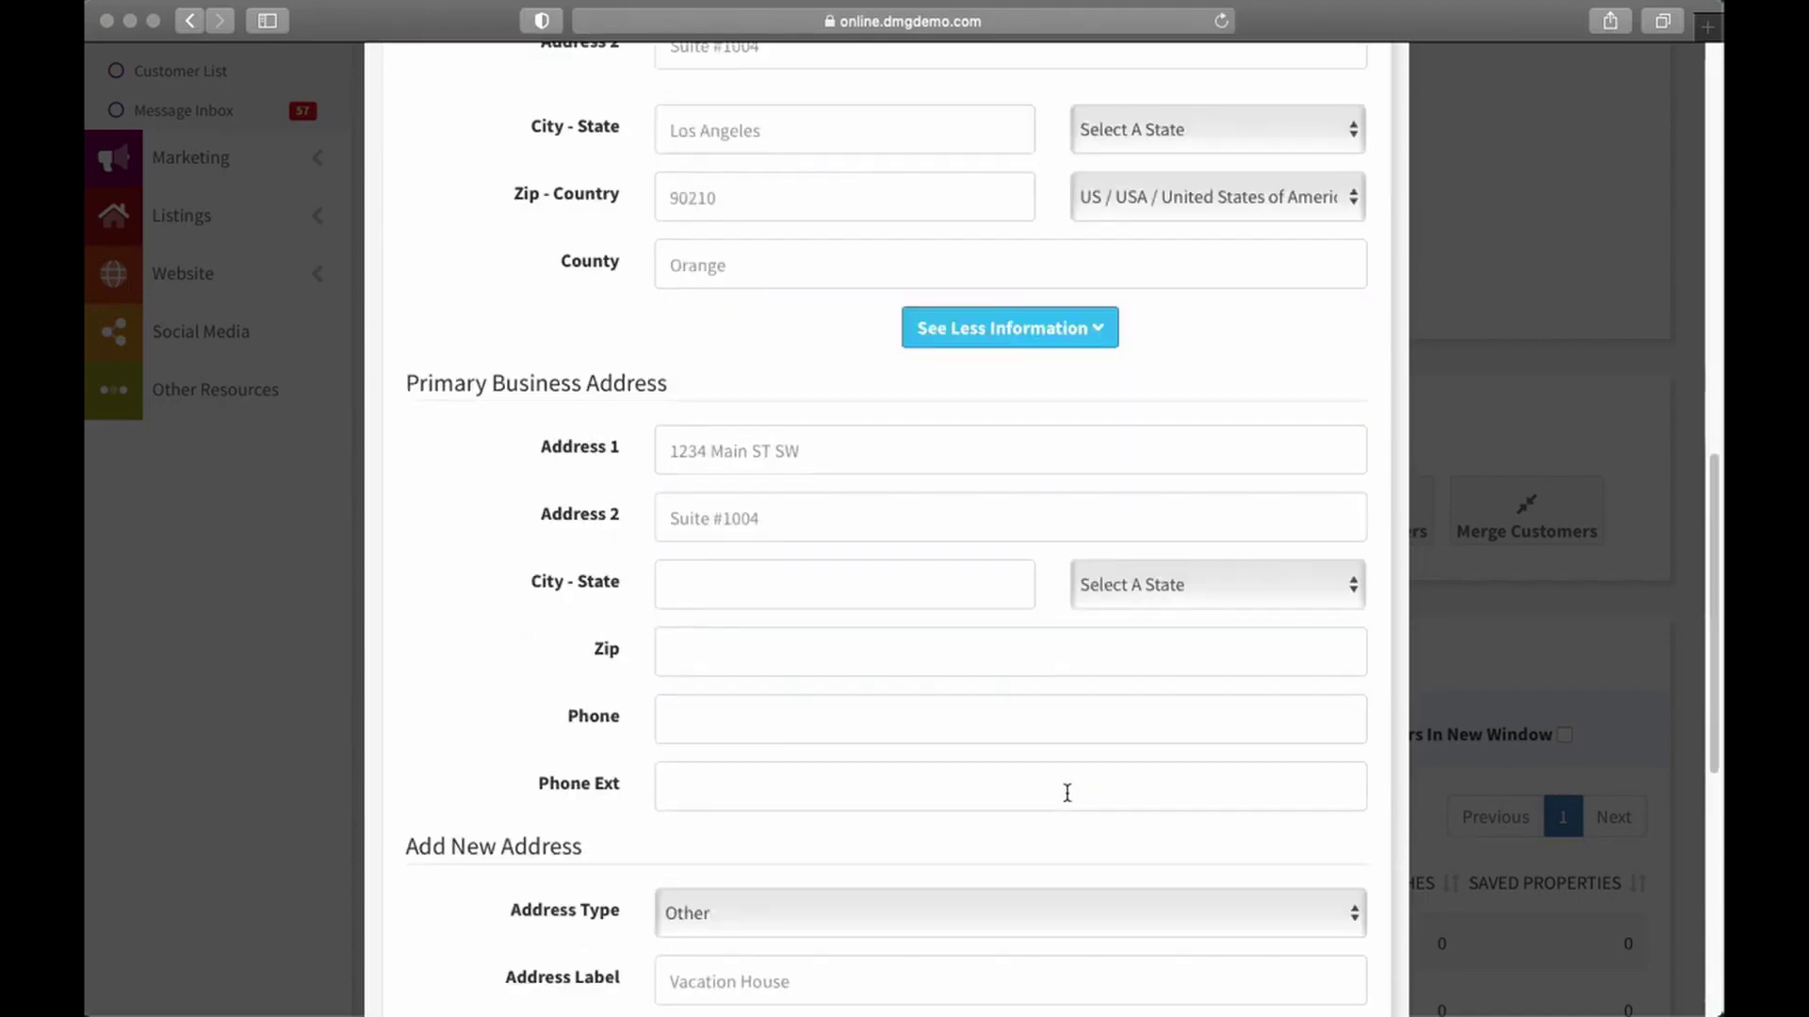
click(1097, 330)
scroll(1203, 454, up, 5)
click(1362, 584)
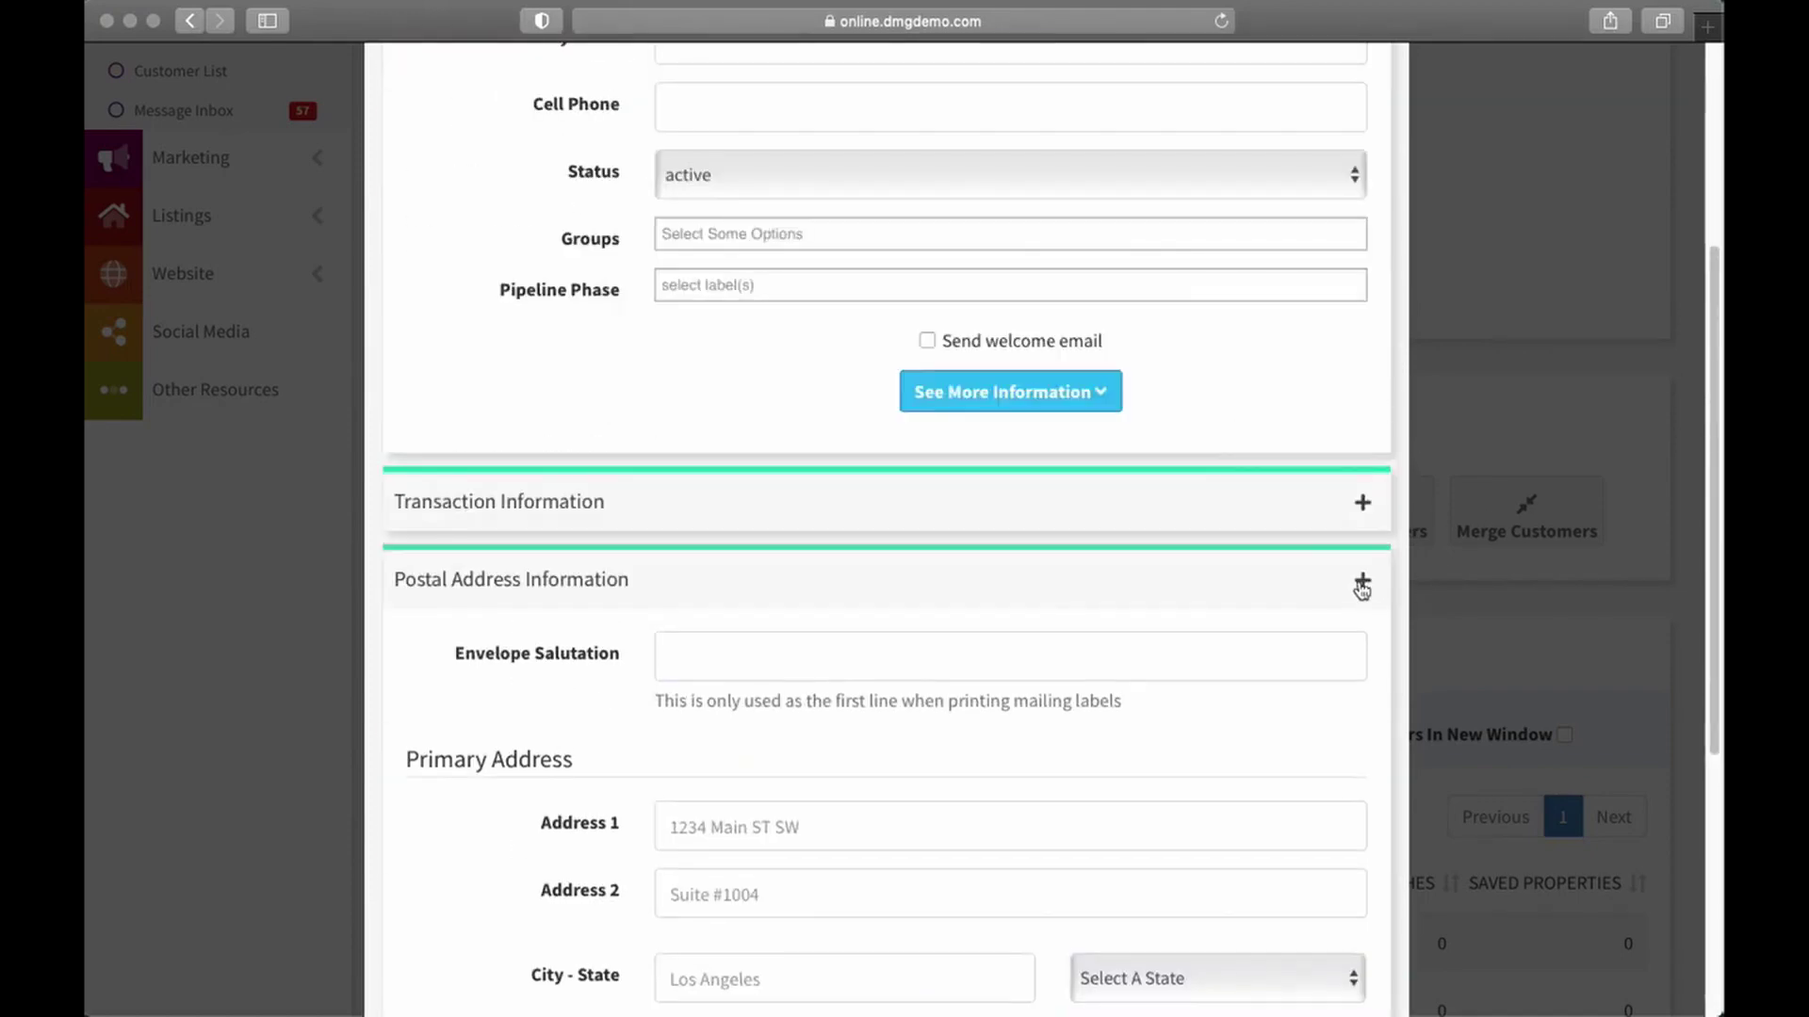
scroll(613, 528, up, 3)
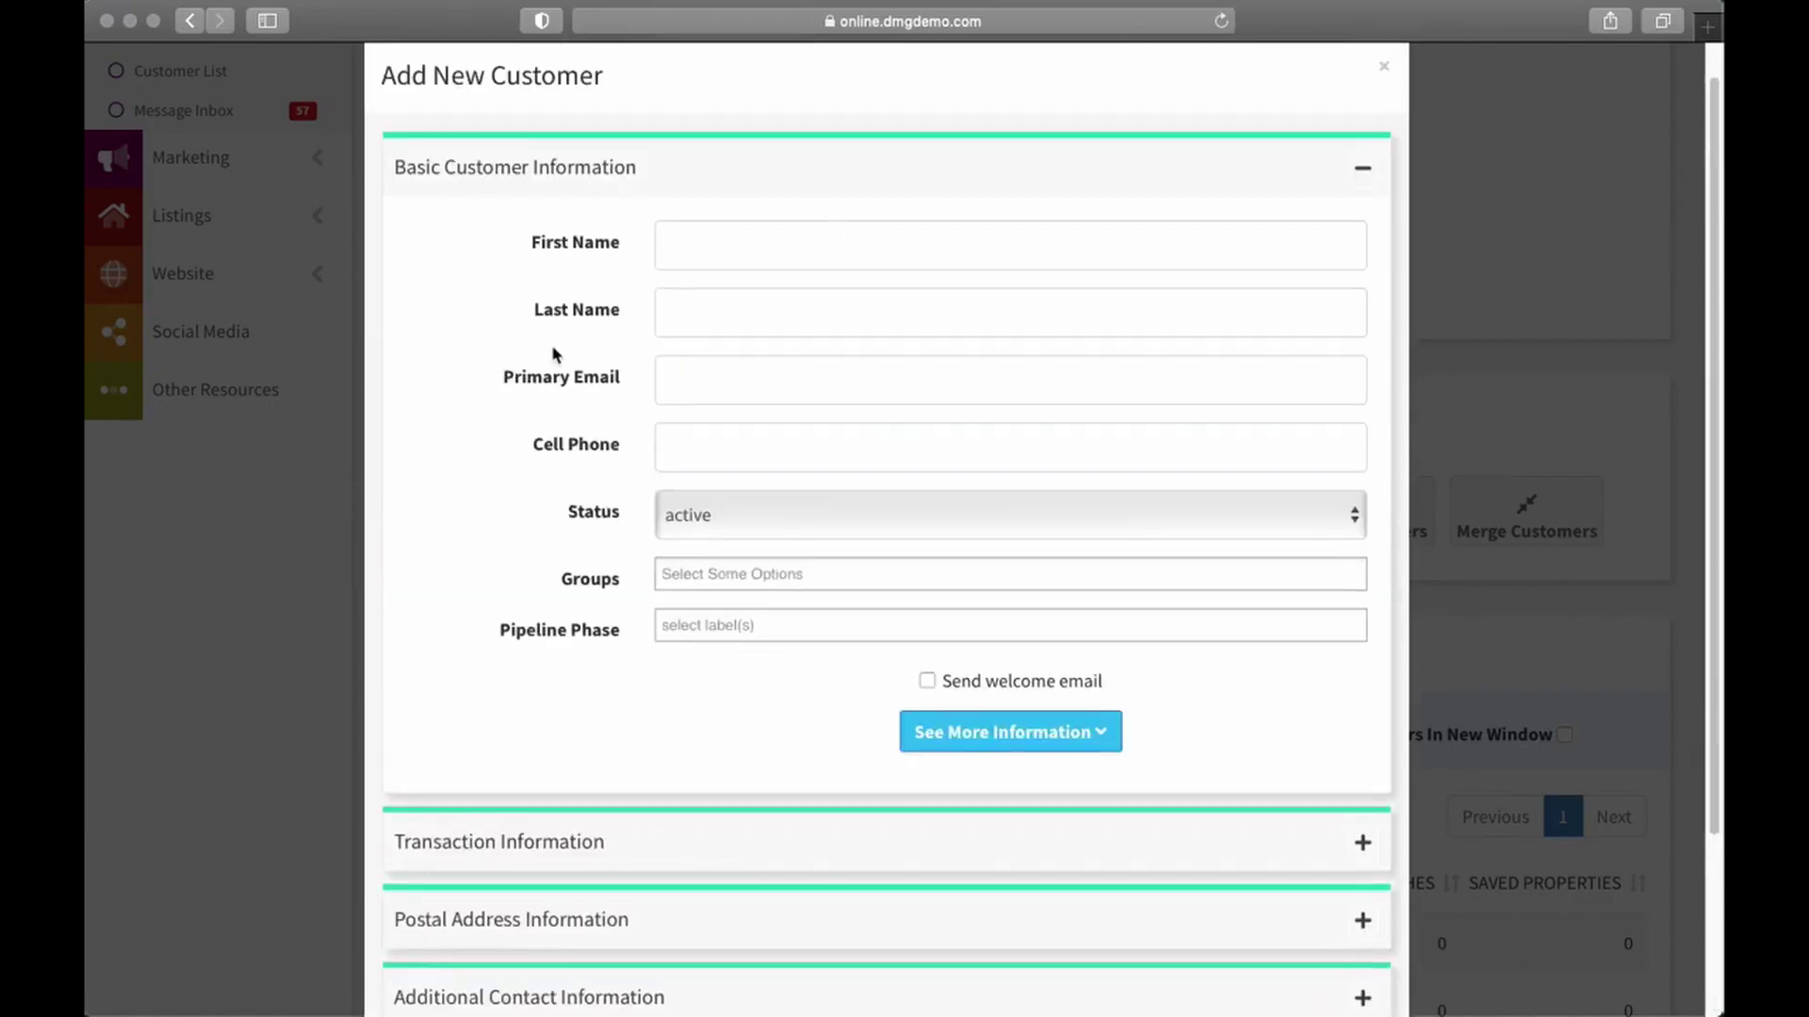
- Examine the Basic Customer Information fields, the collapsed sections and the save options of the new customer form
click(787, 451)
click(688, 235)
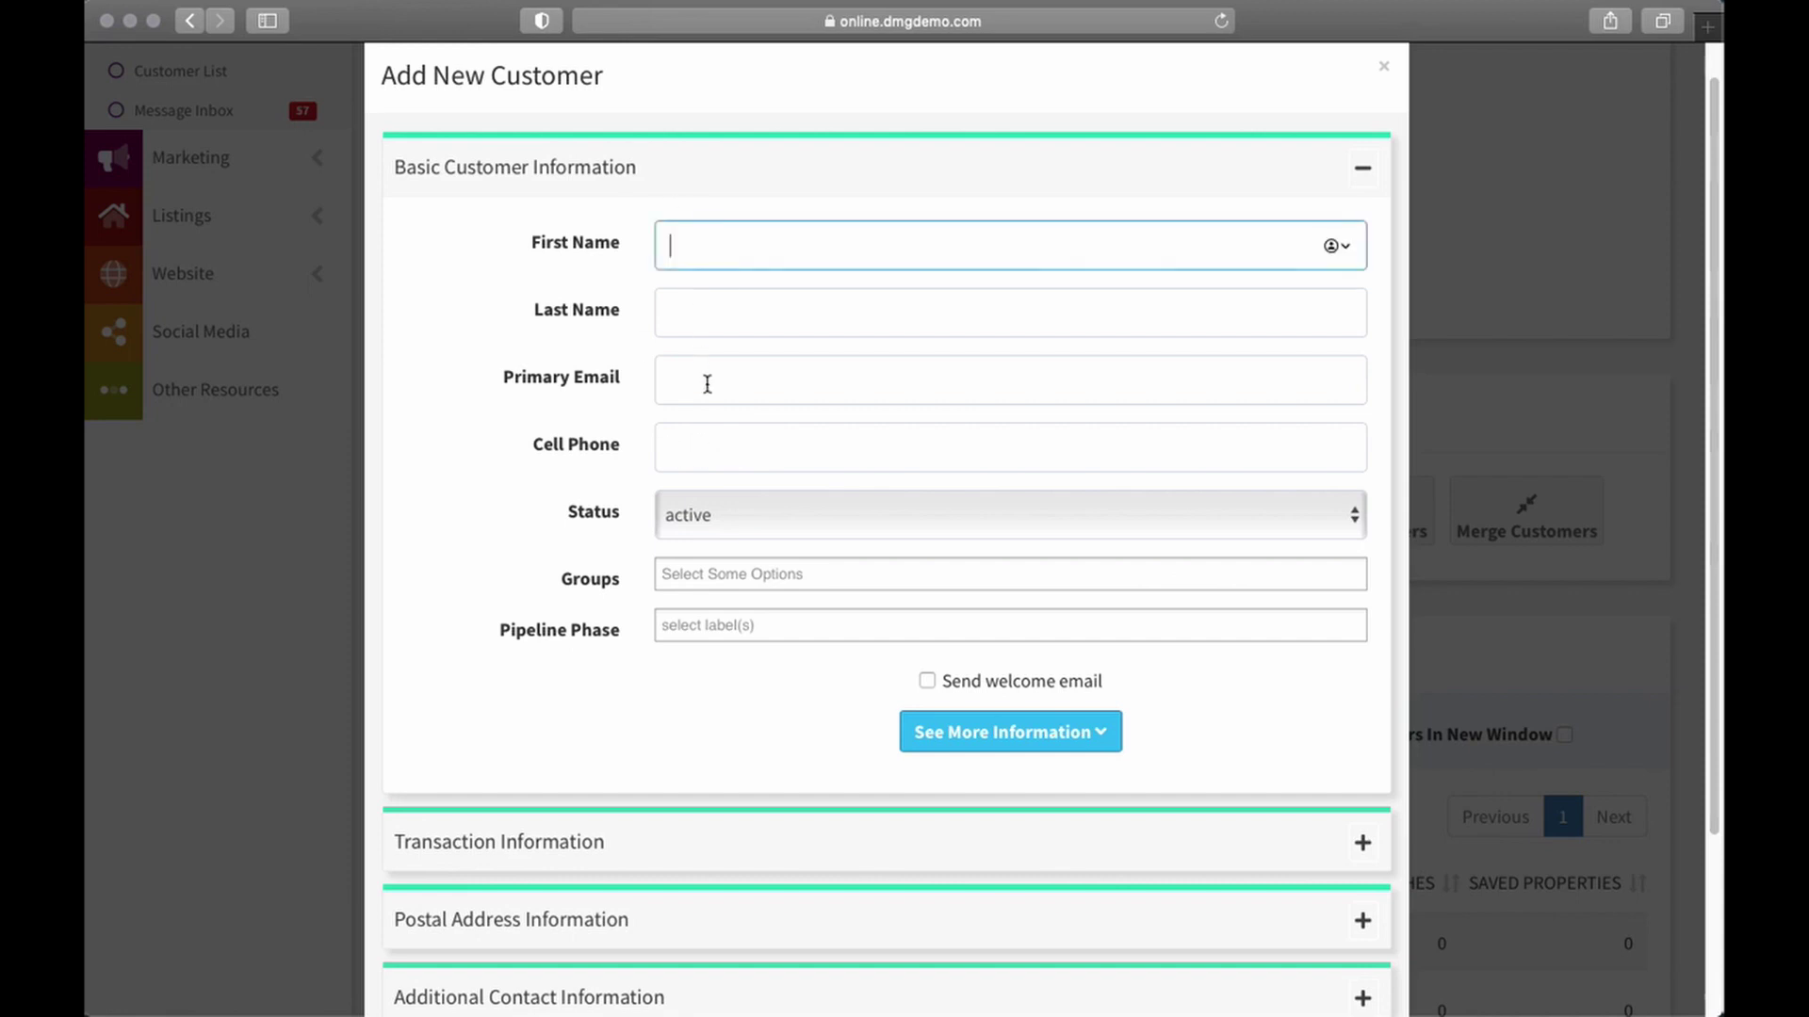
scroll(820, 578, down, 3)
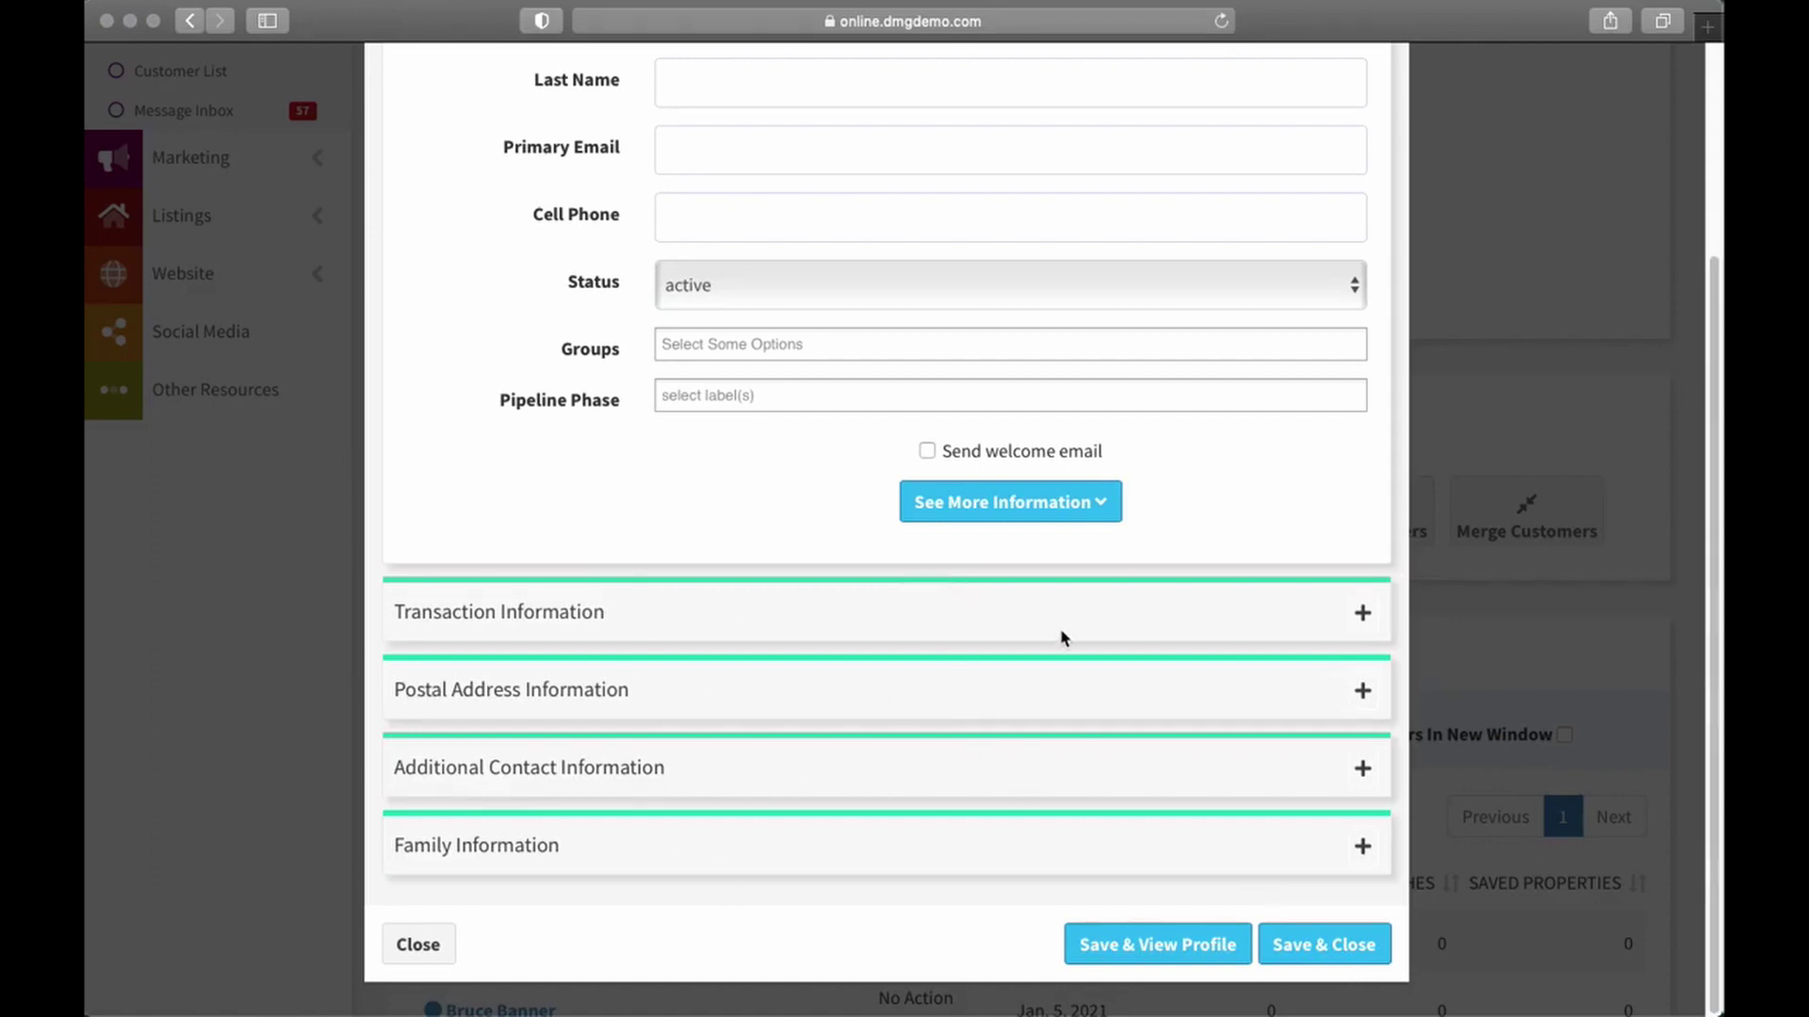
scroll(1066, 792, up, 3)
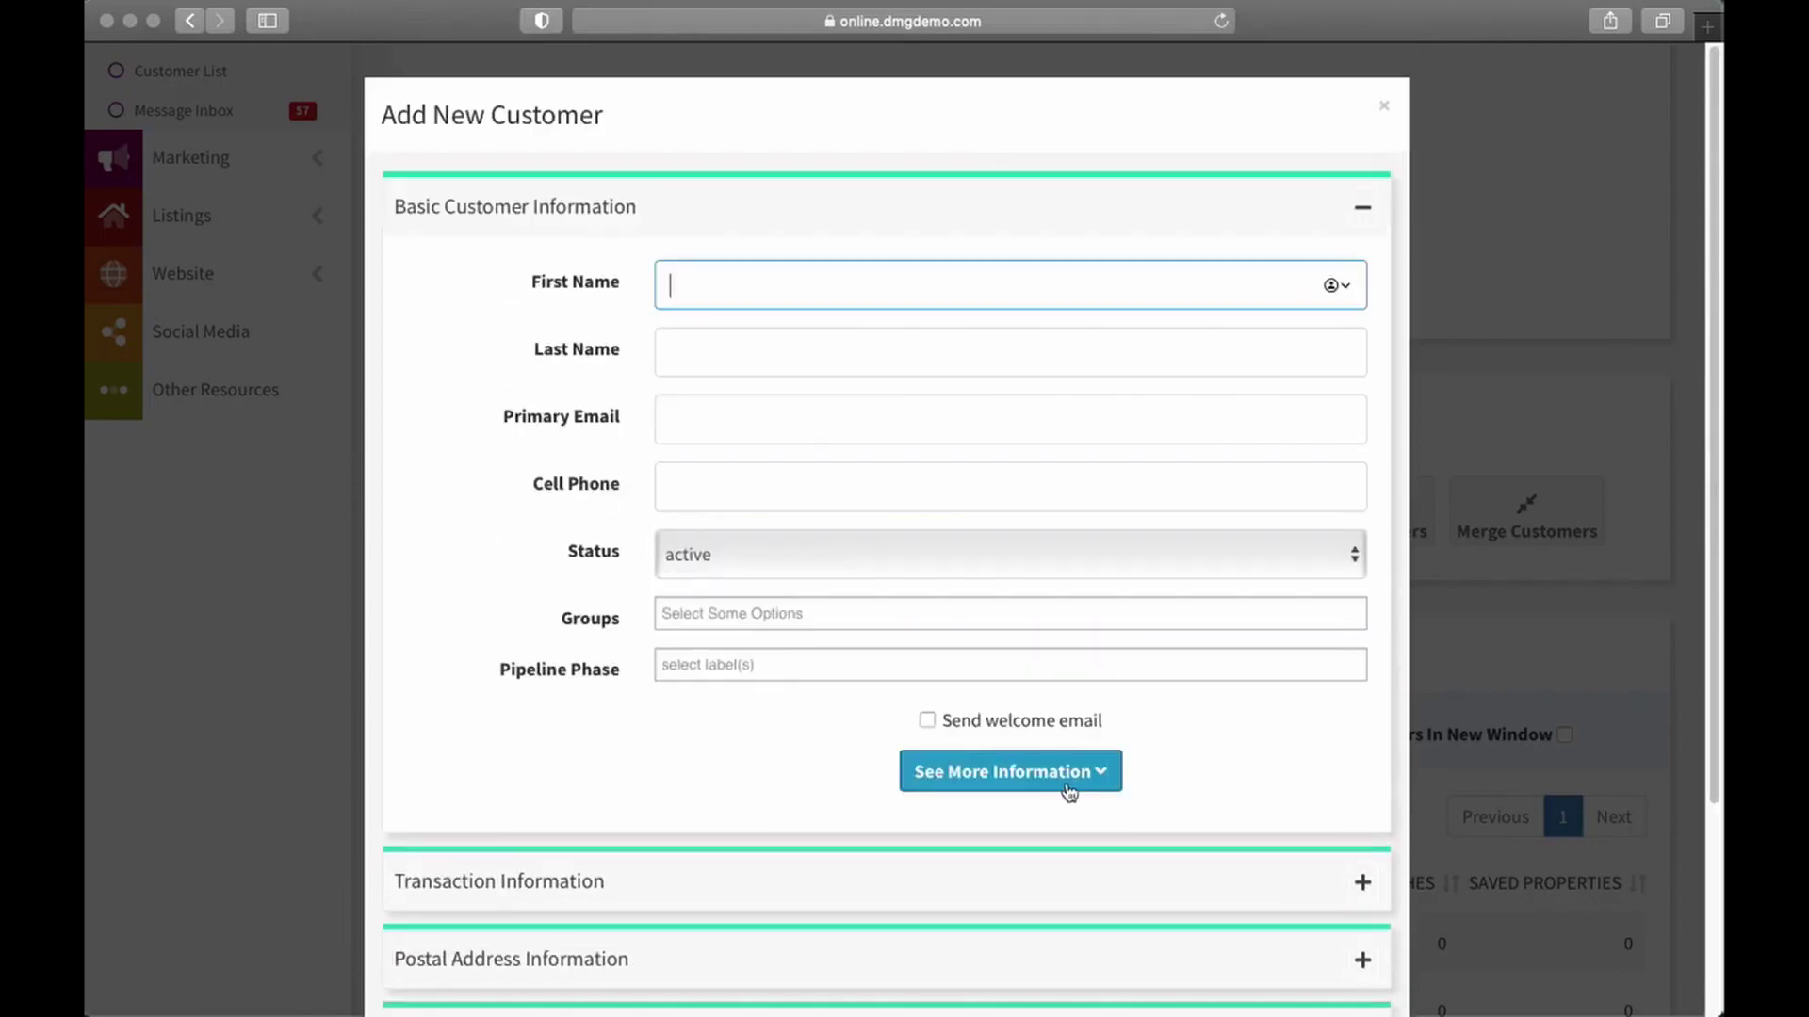
scroll(1036, 765, down, 1)
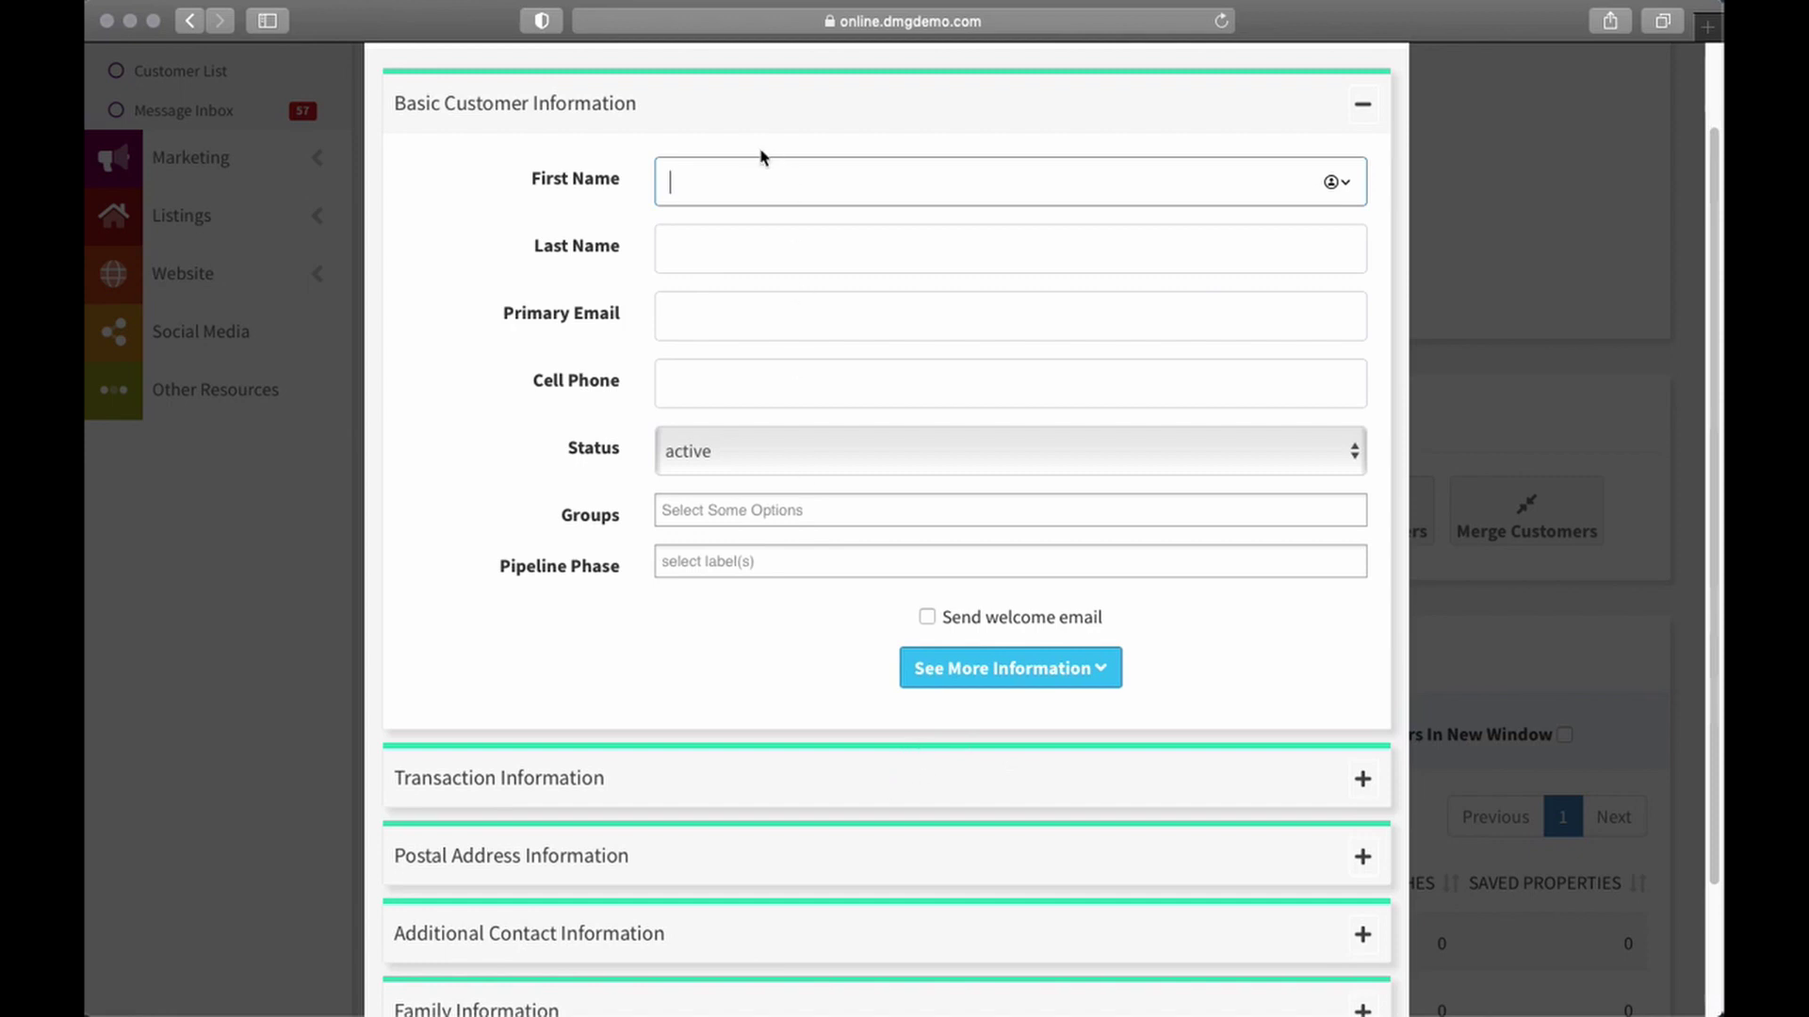
scroll(751, 547, down, 3)
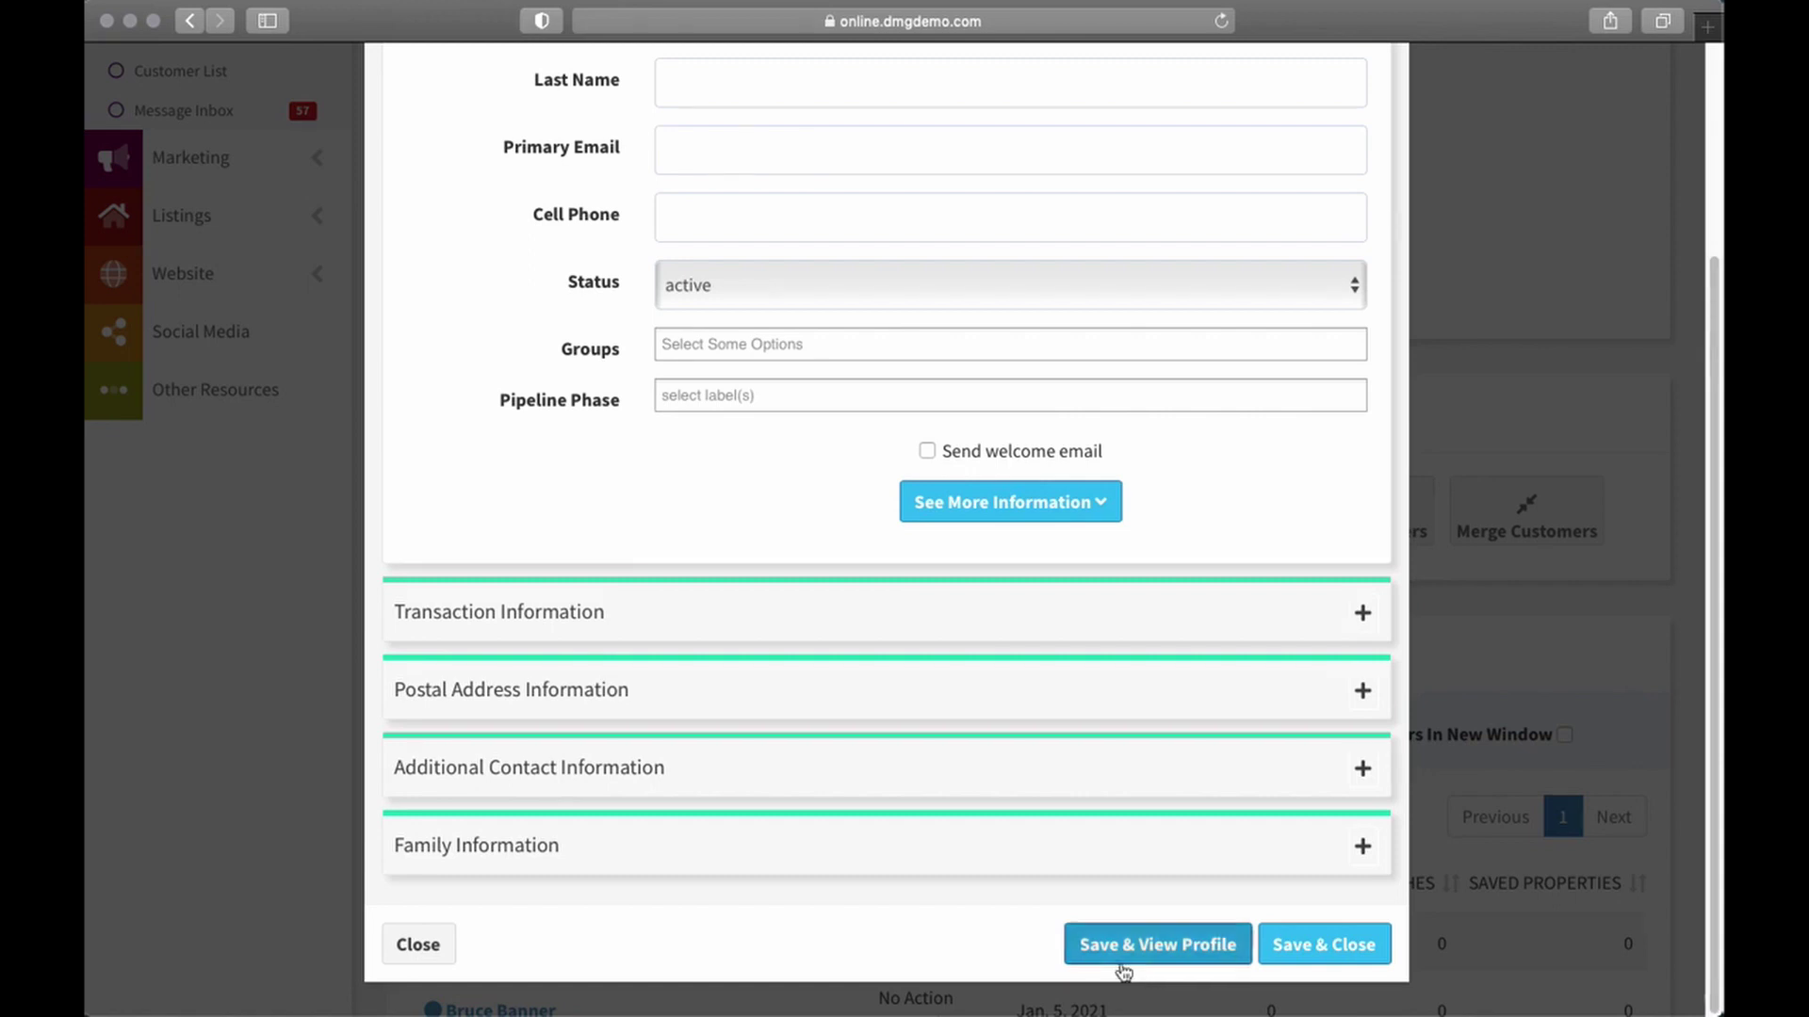
scroll(994, 606, up, 3)
scroll(1002, 586, down, 3)
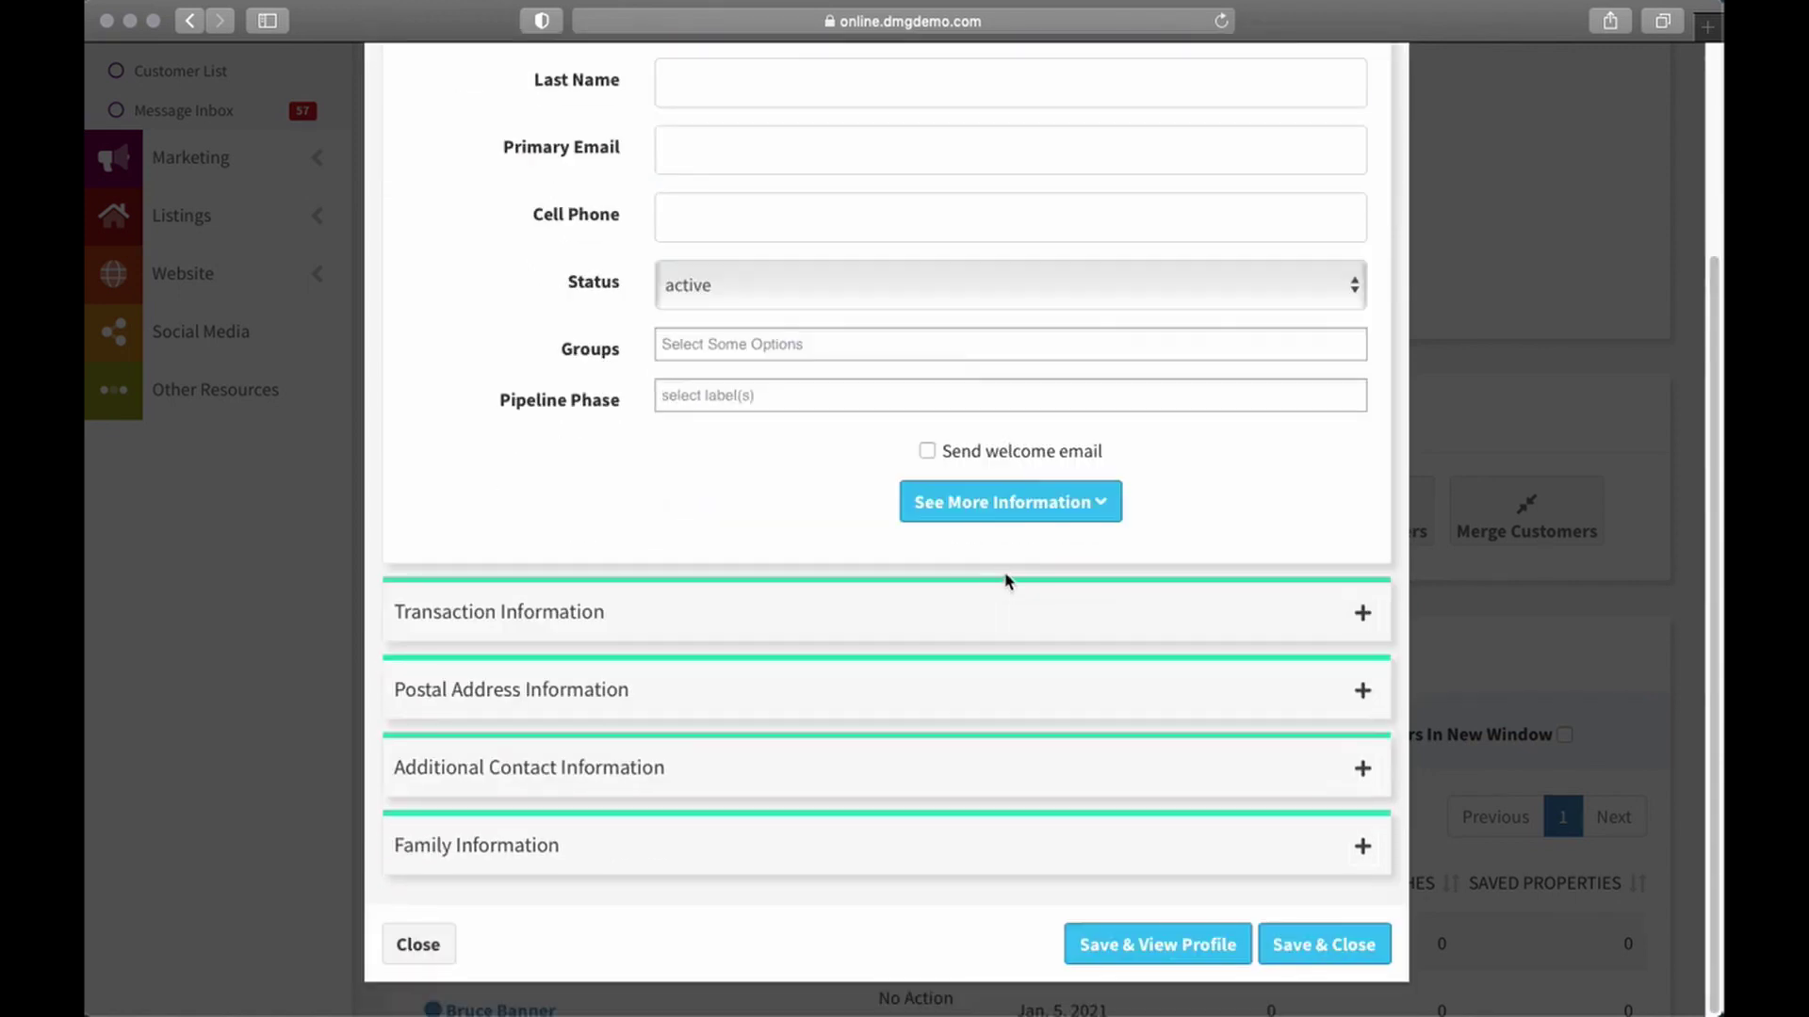
- Turn on the welcome email option and try to save the blank customer record, closing the form
click(927, 452)
click(417, 944)
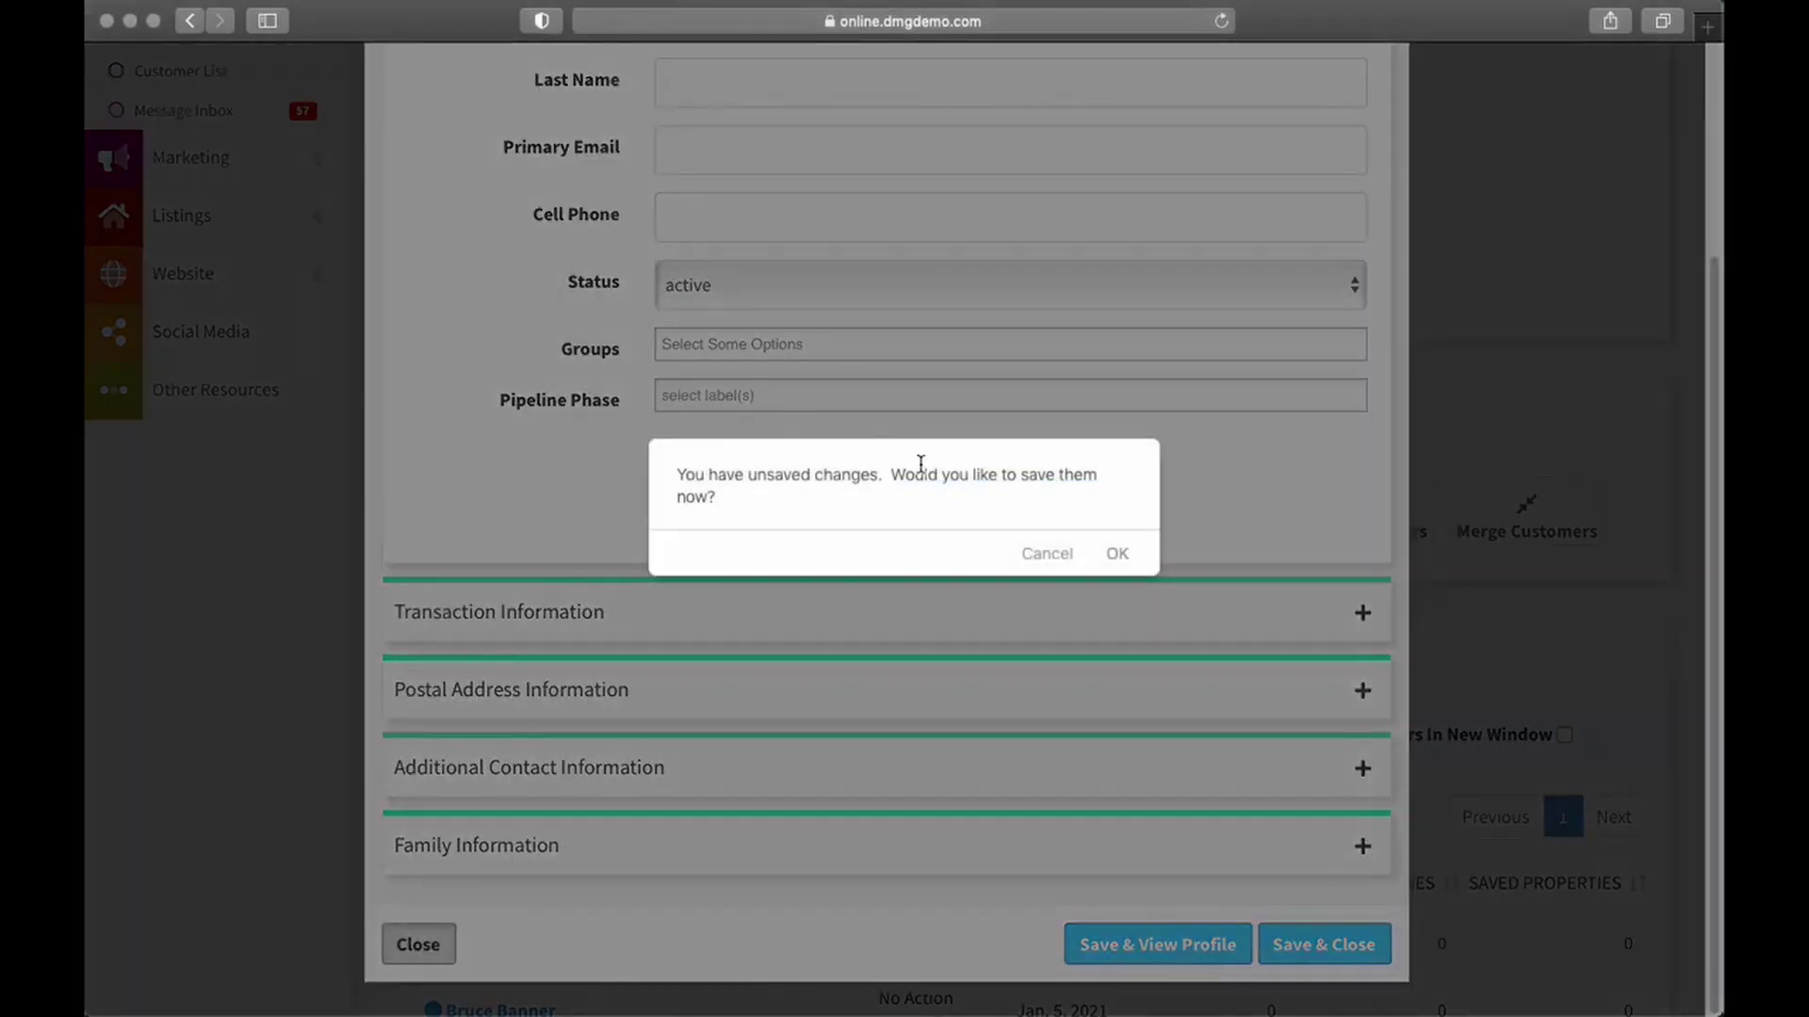
click(1117, 554)
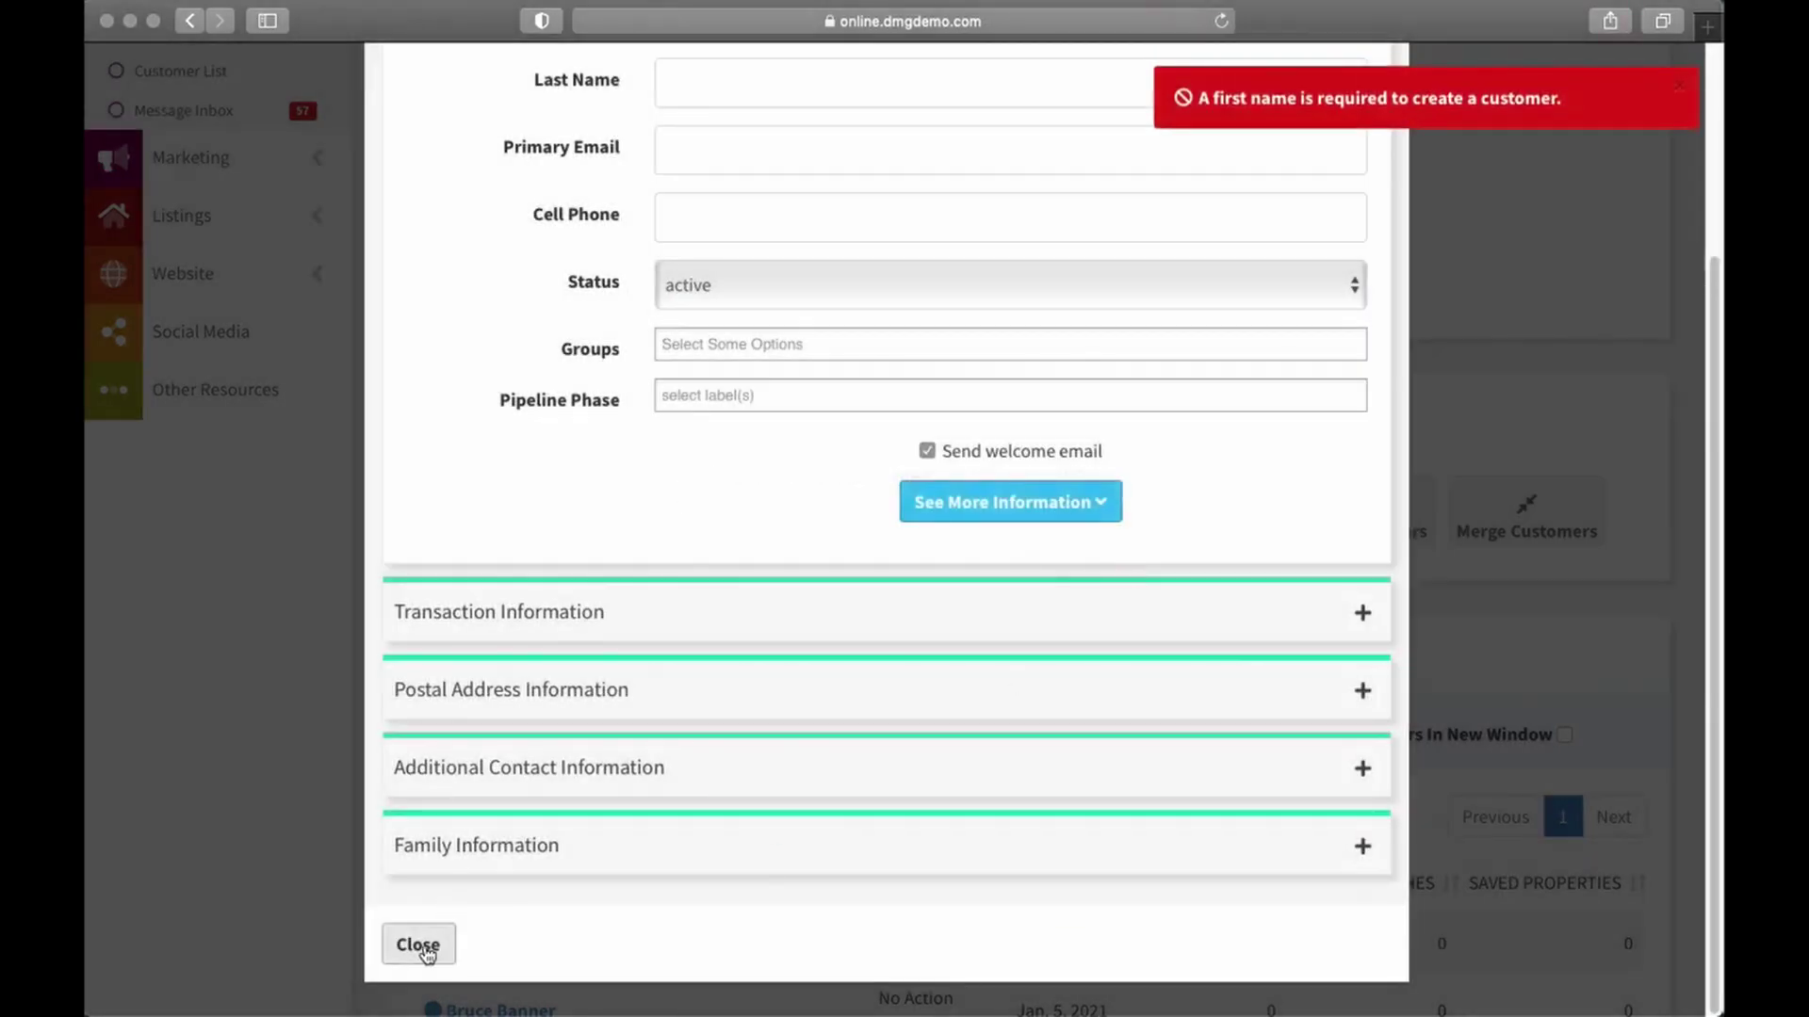
click(417, 944)
- Open the Lead Performance Report and review its customer, request and response time sections
scroll(961, 650, up, 3)
scroll(911, 662, down, 4)
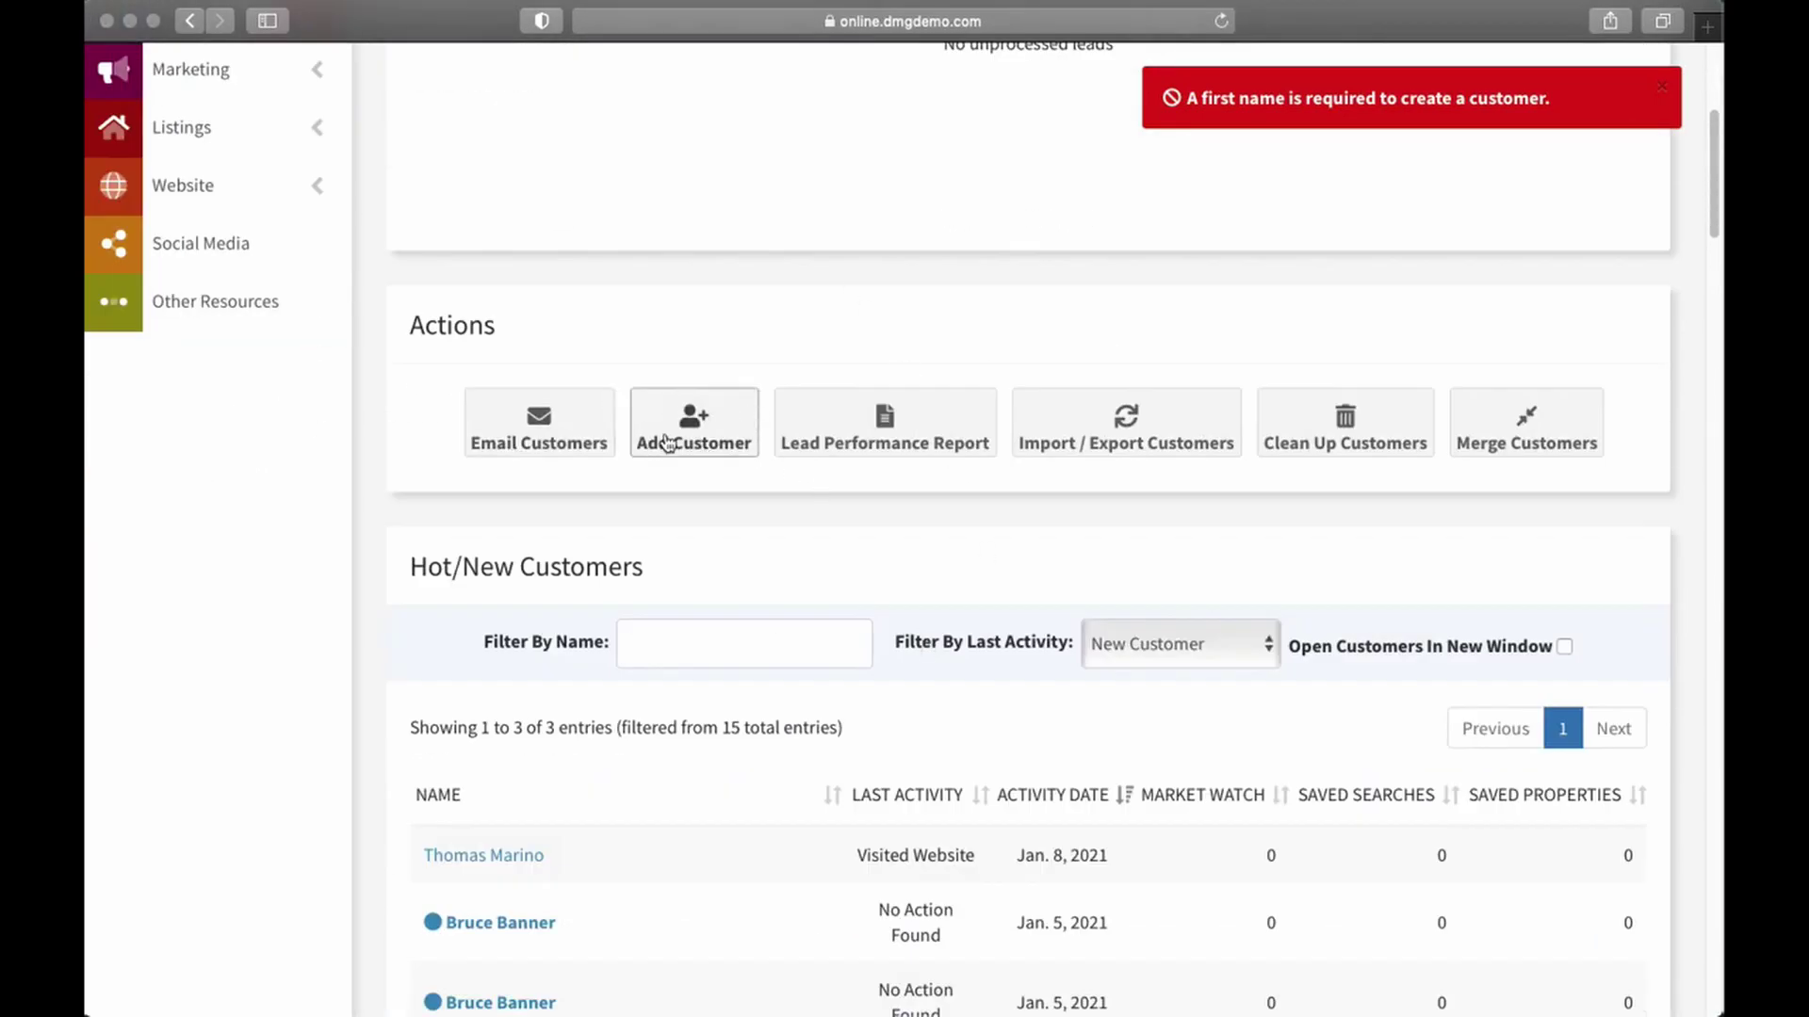
click(886, 429)
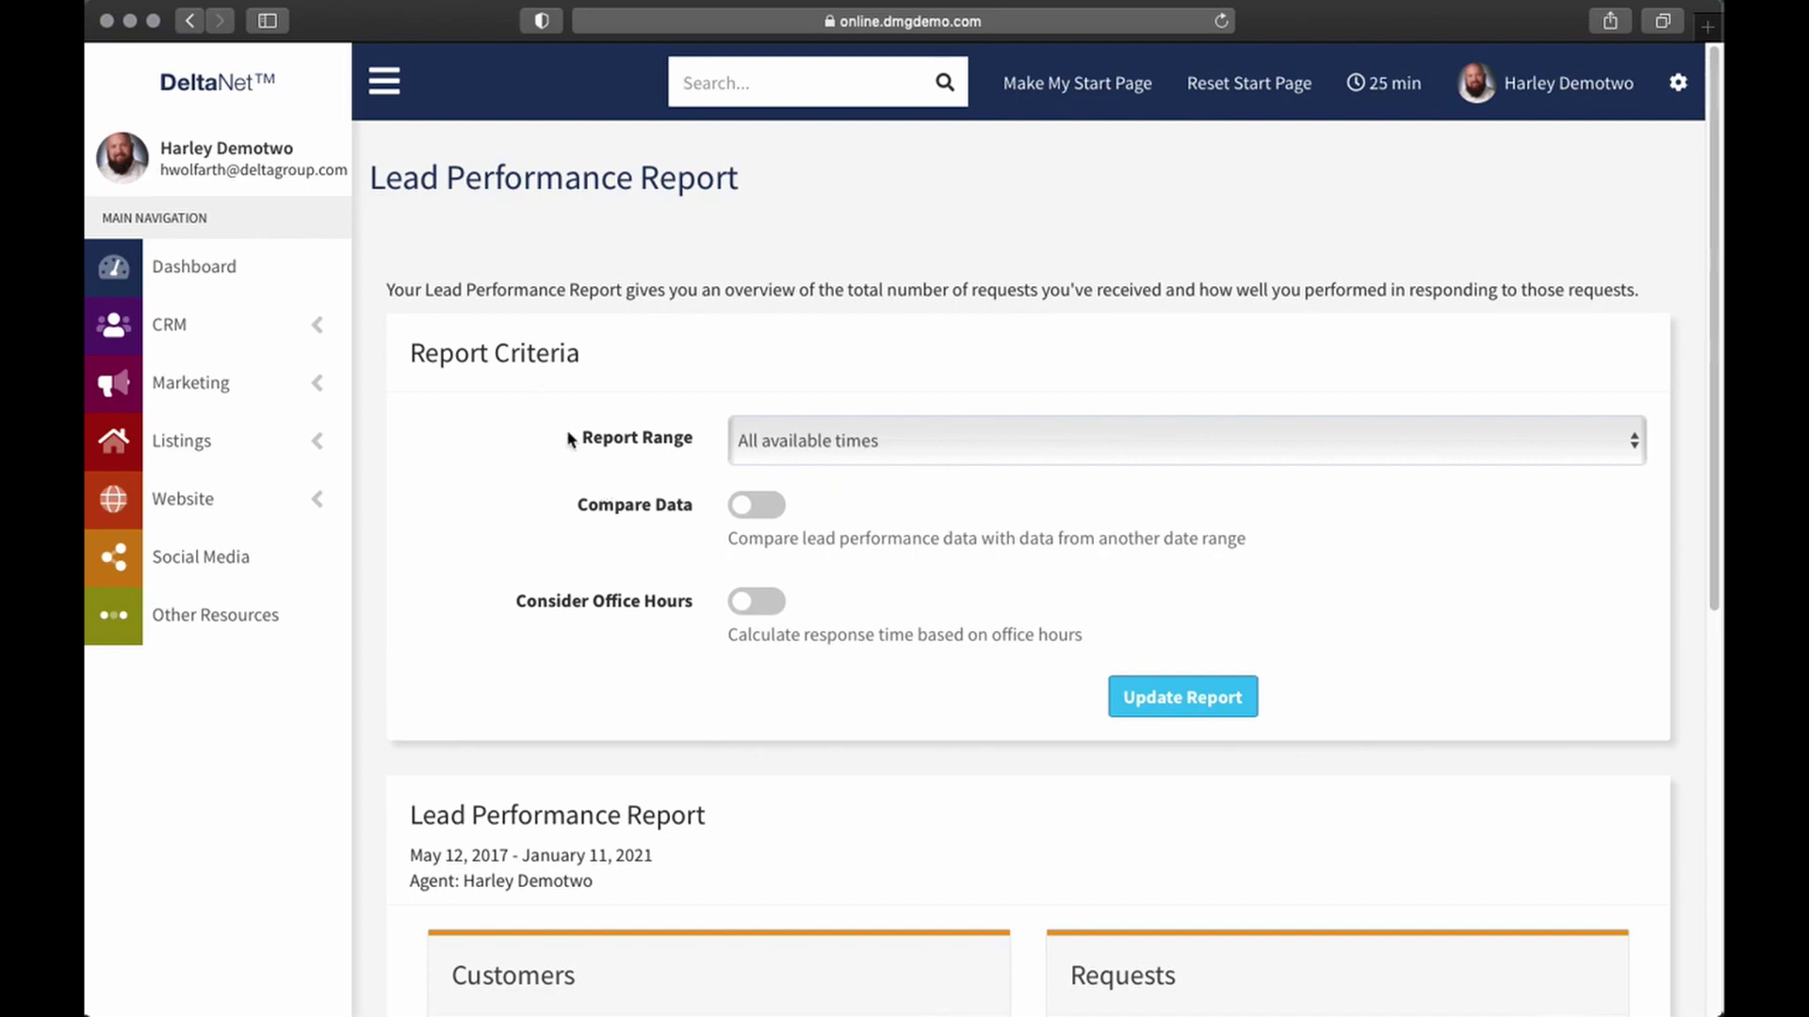
scroll(526, 516, down, 6)
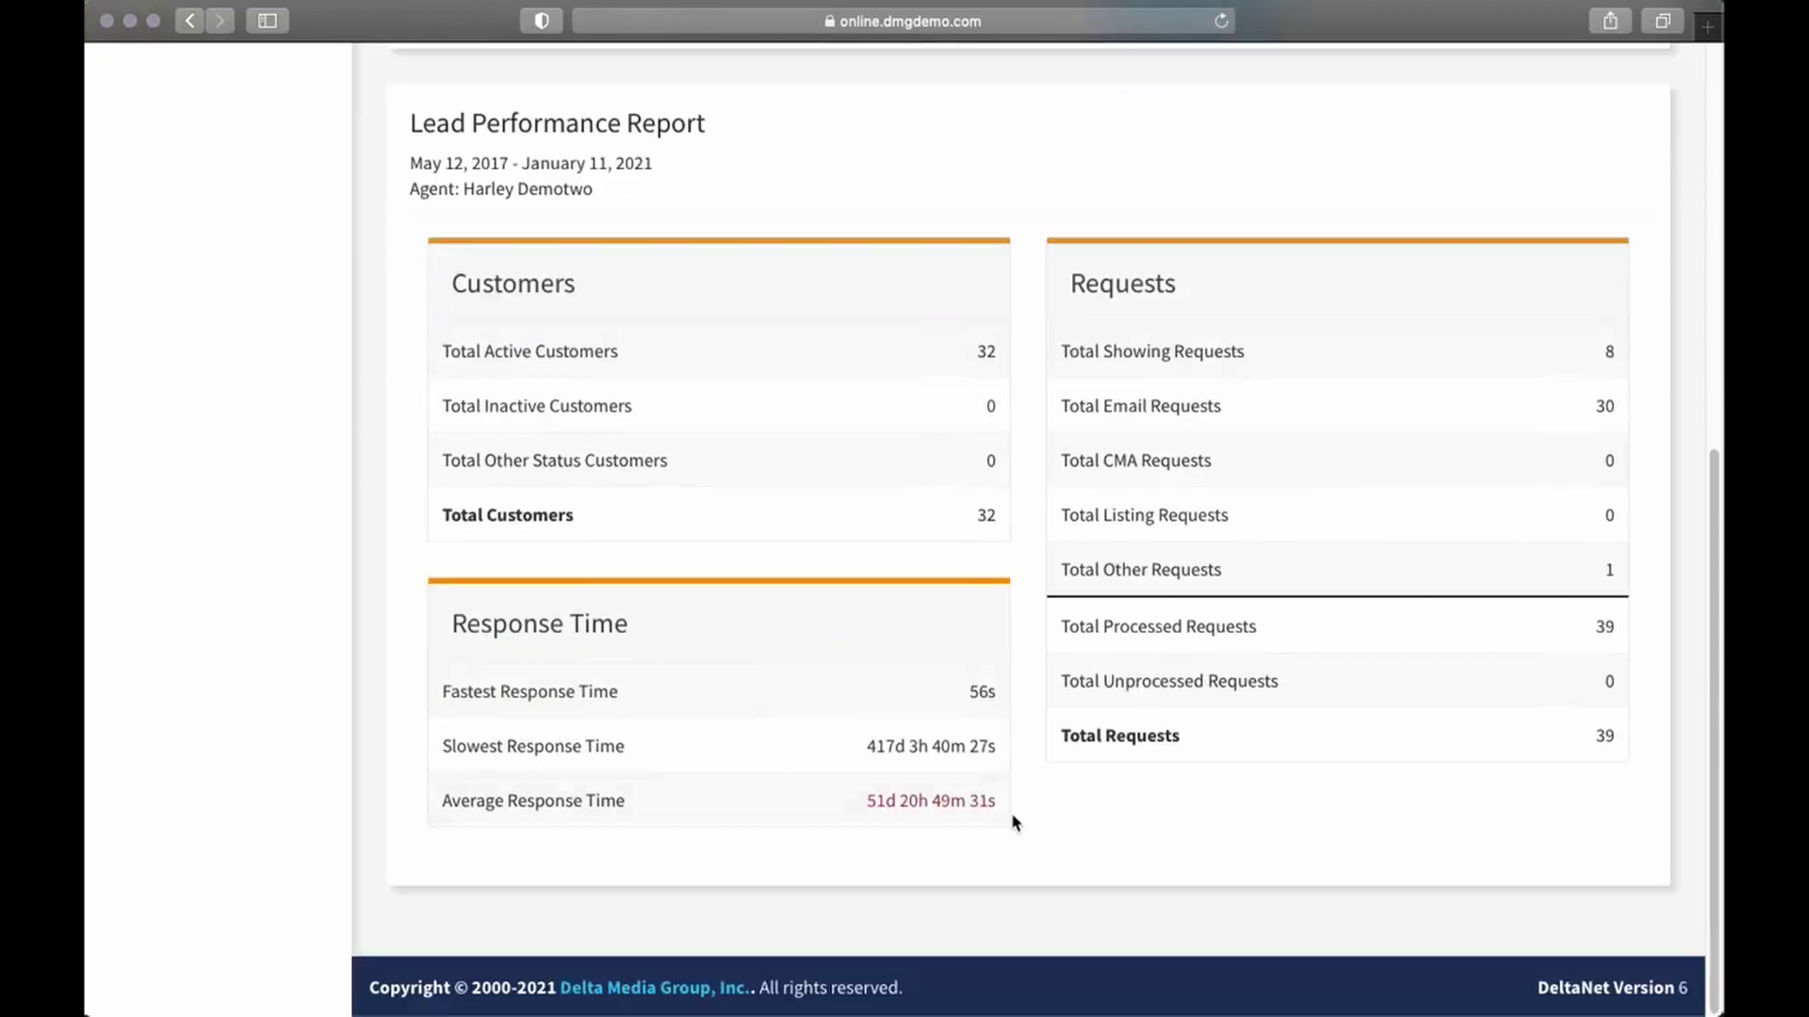
scroll(1003, 821, down, 2)
scroll(1196, 528, up, 8)
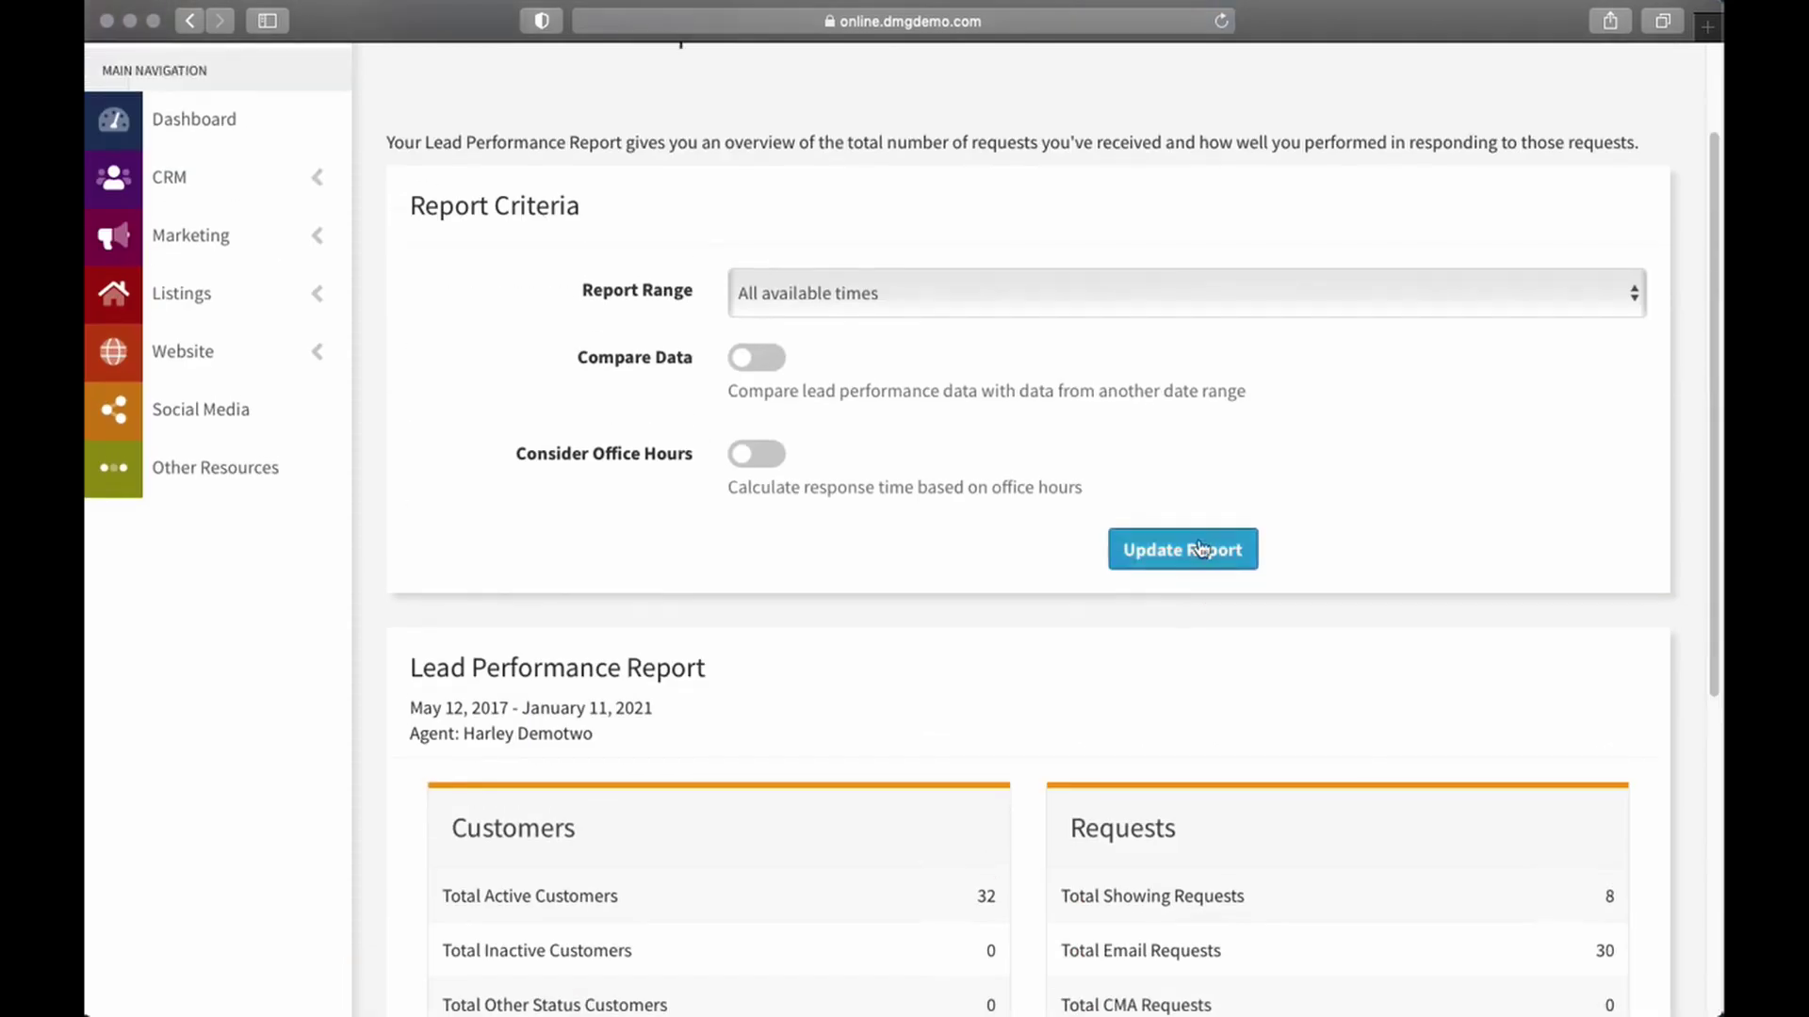
- Update the Lead Performance Report to cover the last 30 days and examine the average response time
click(765, 442)
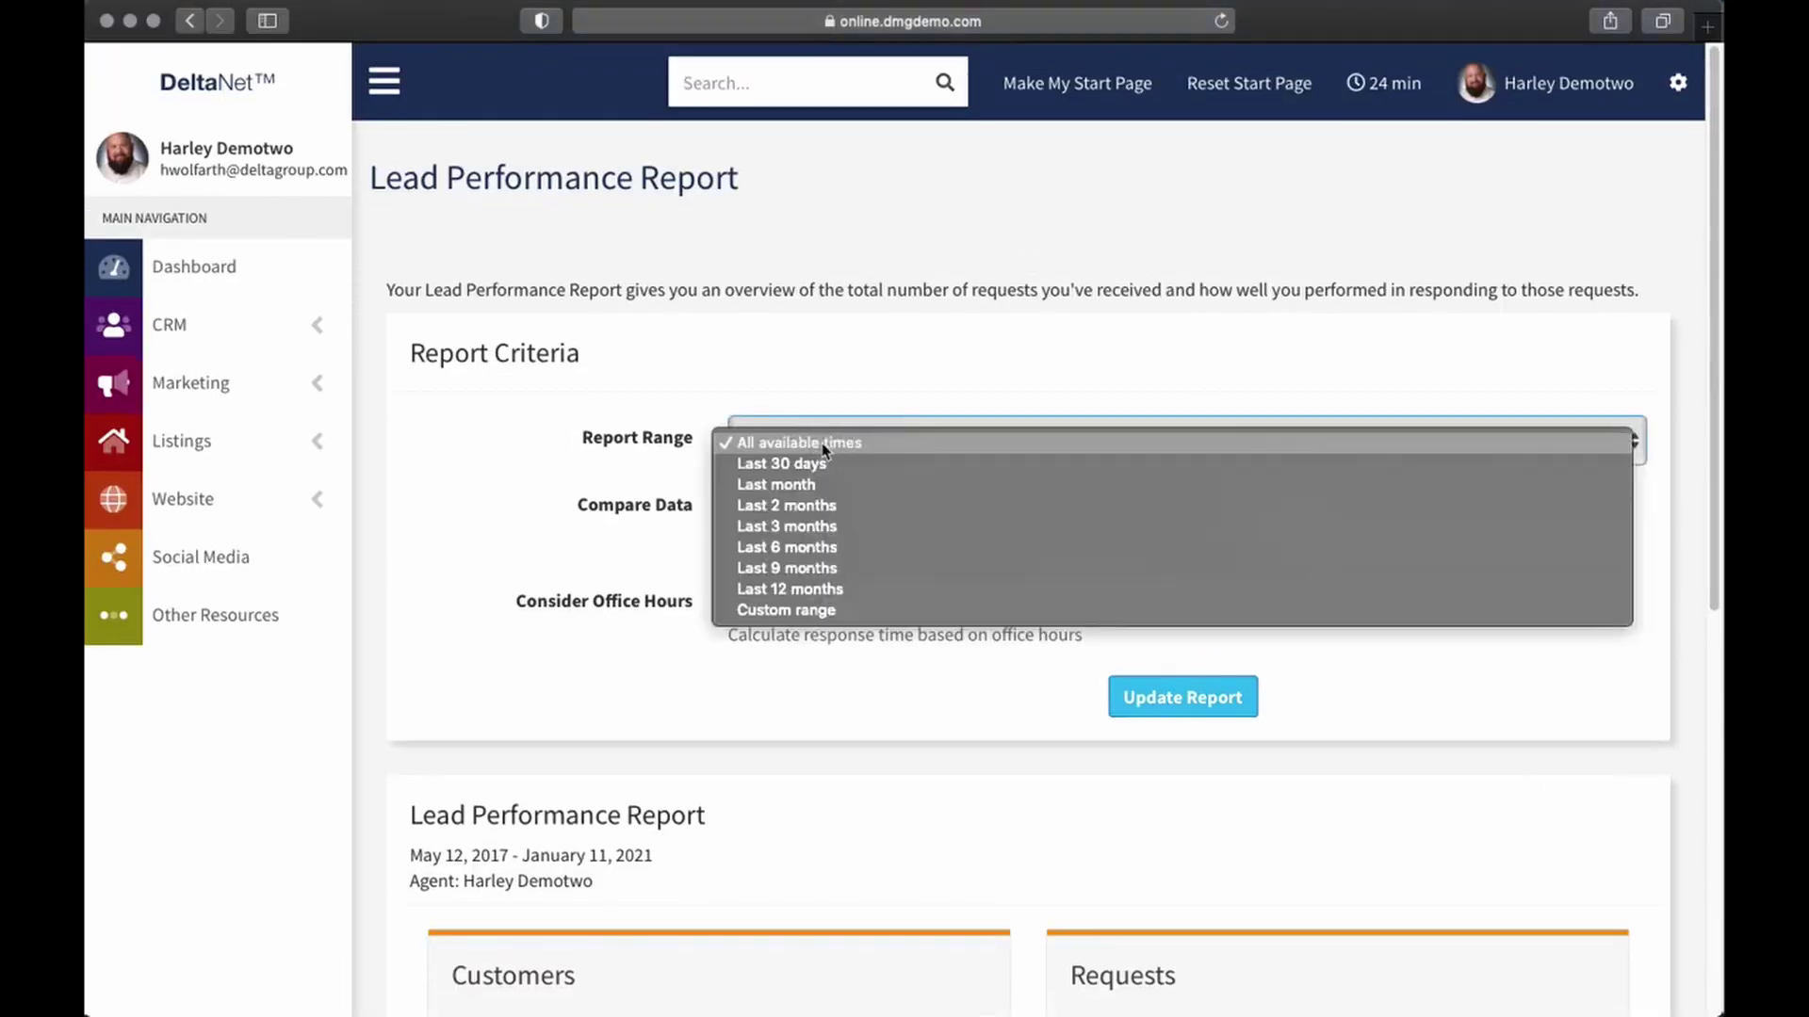
click(842, 476)
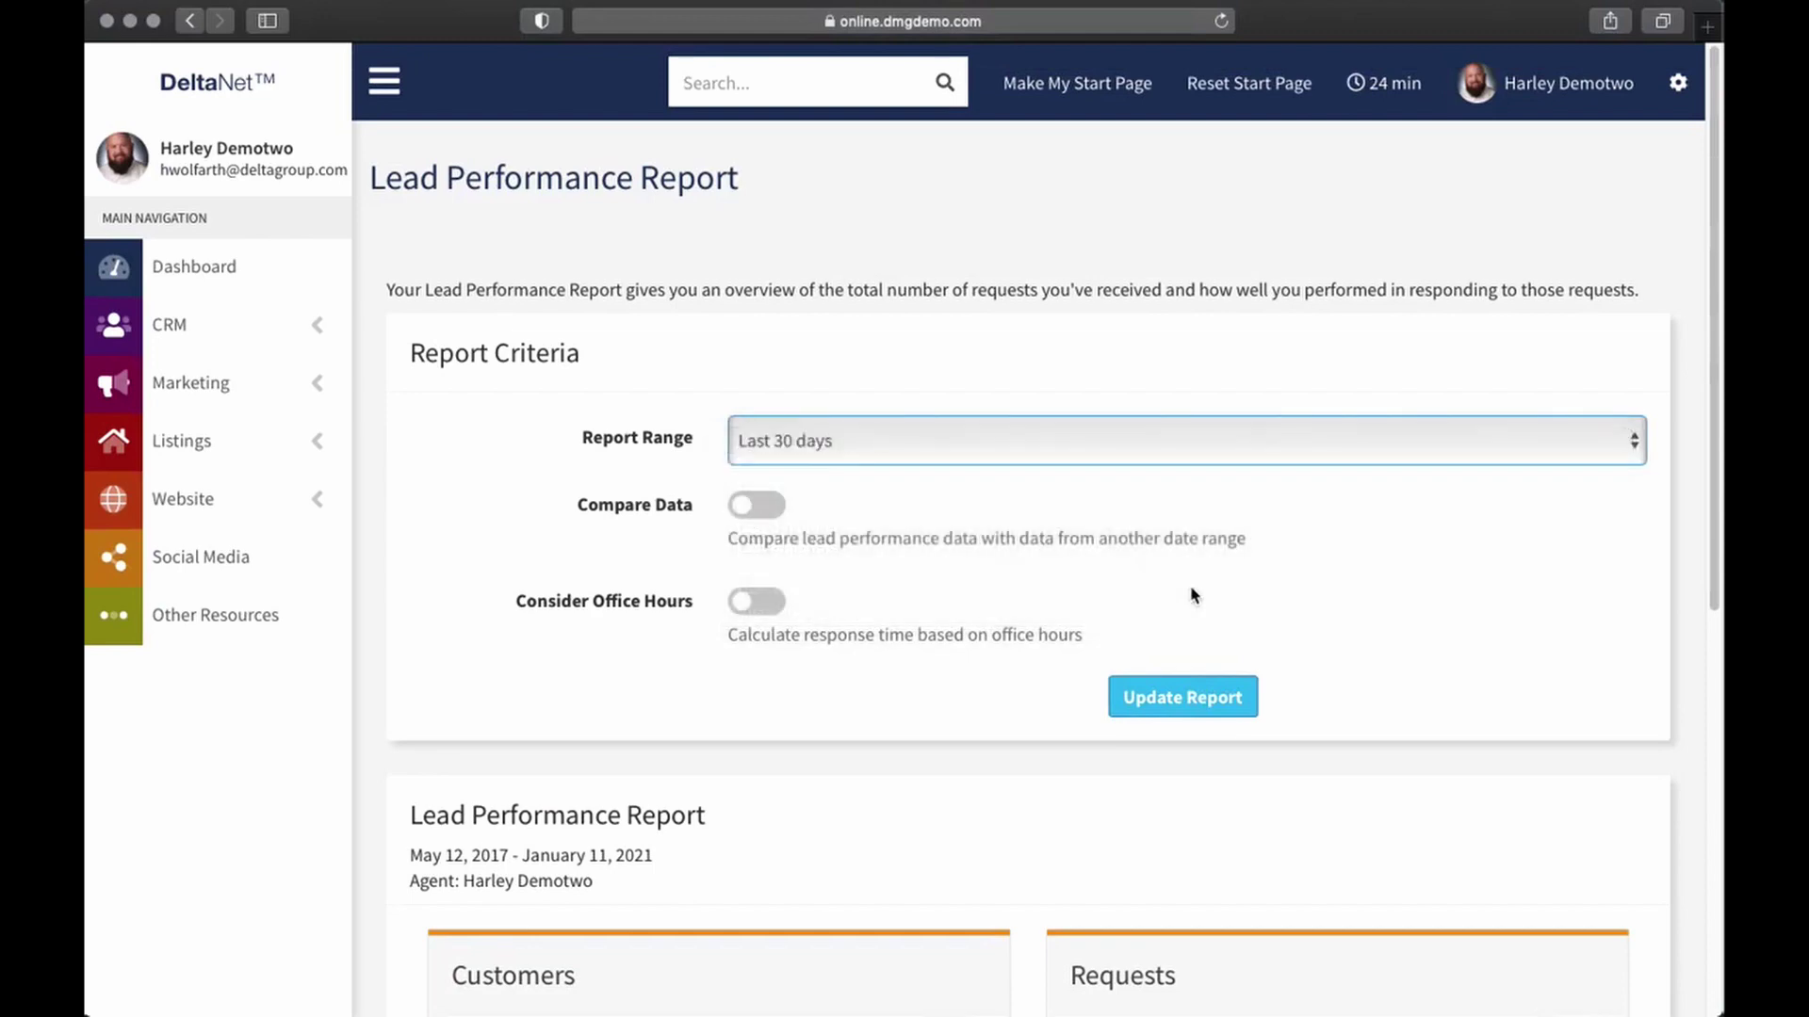
click(1168, 699)
scroll(777, 782, down, 7)
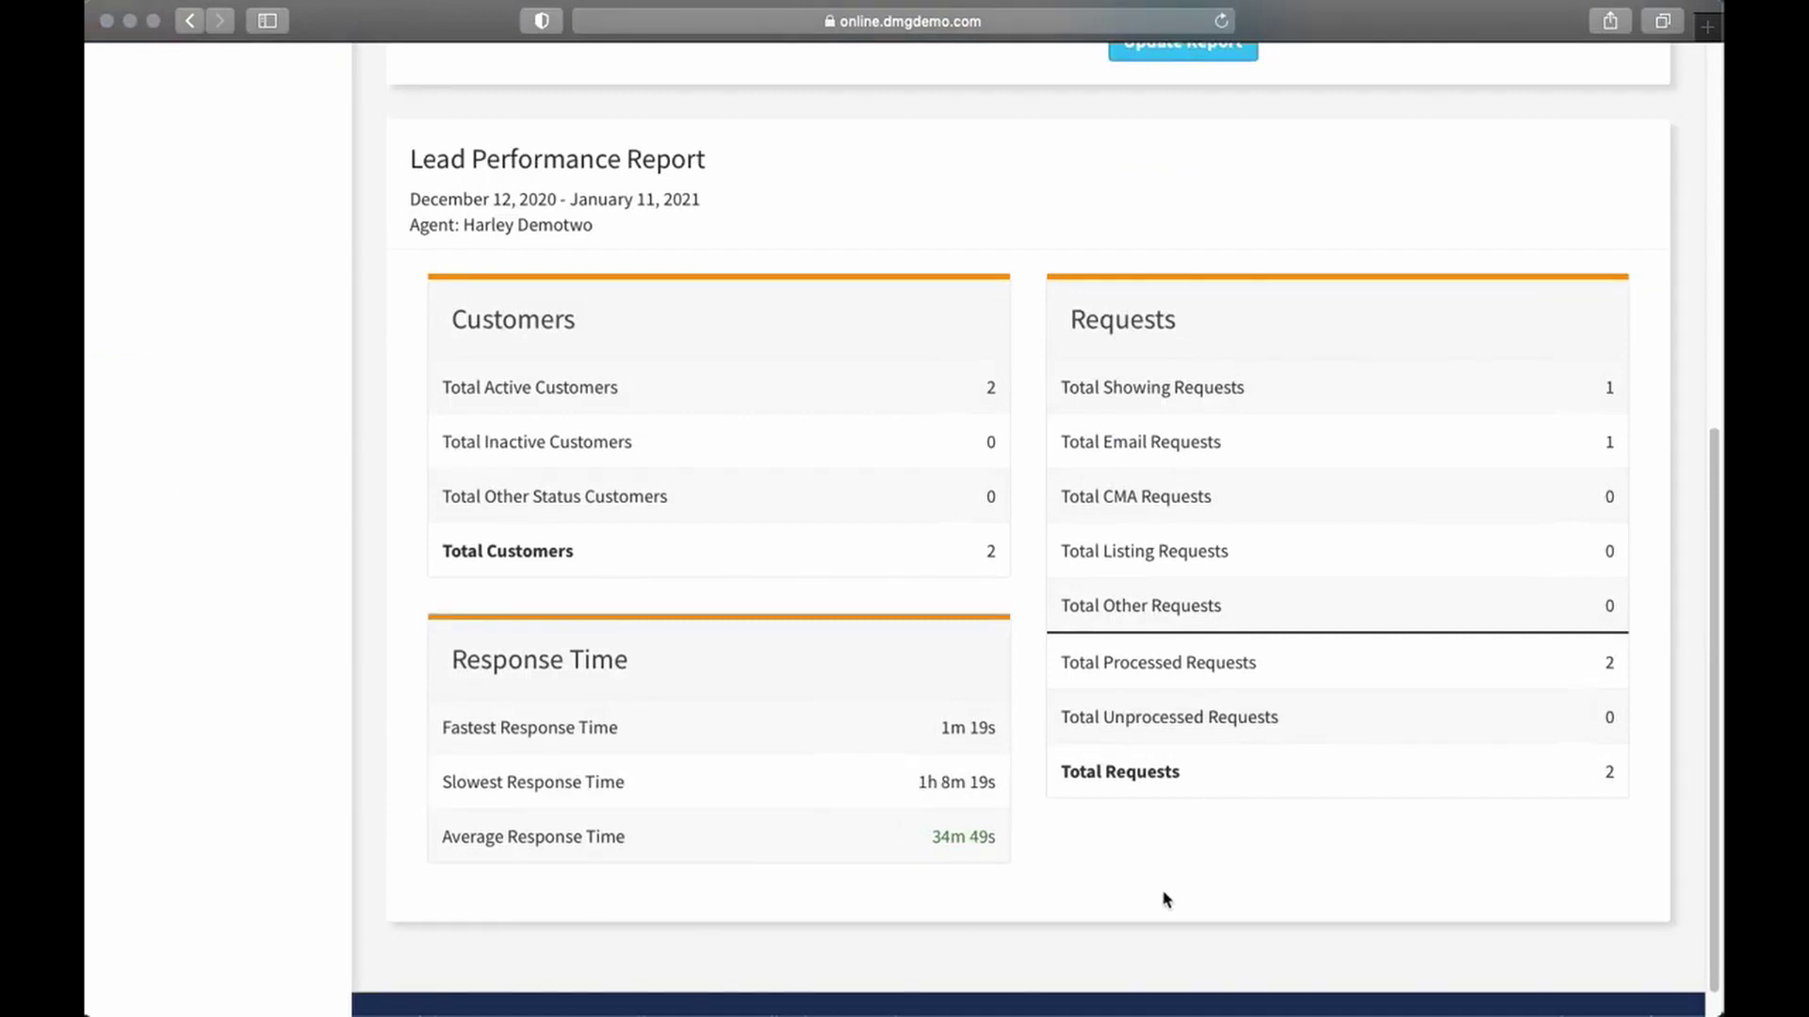
drag(931, 836, 1006, 835)
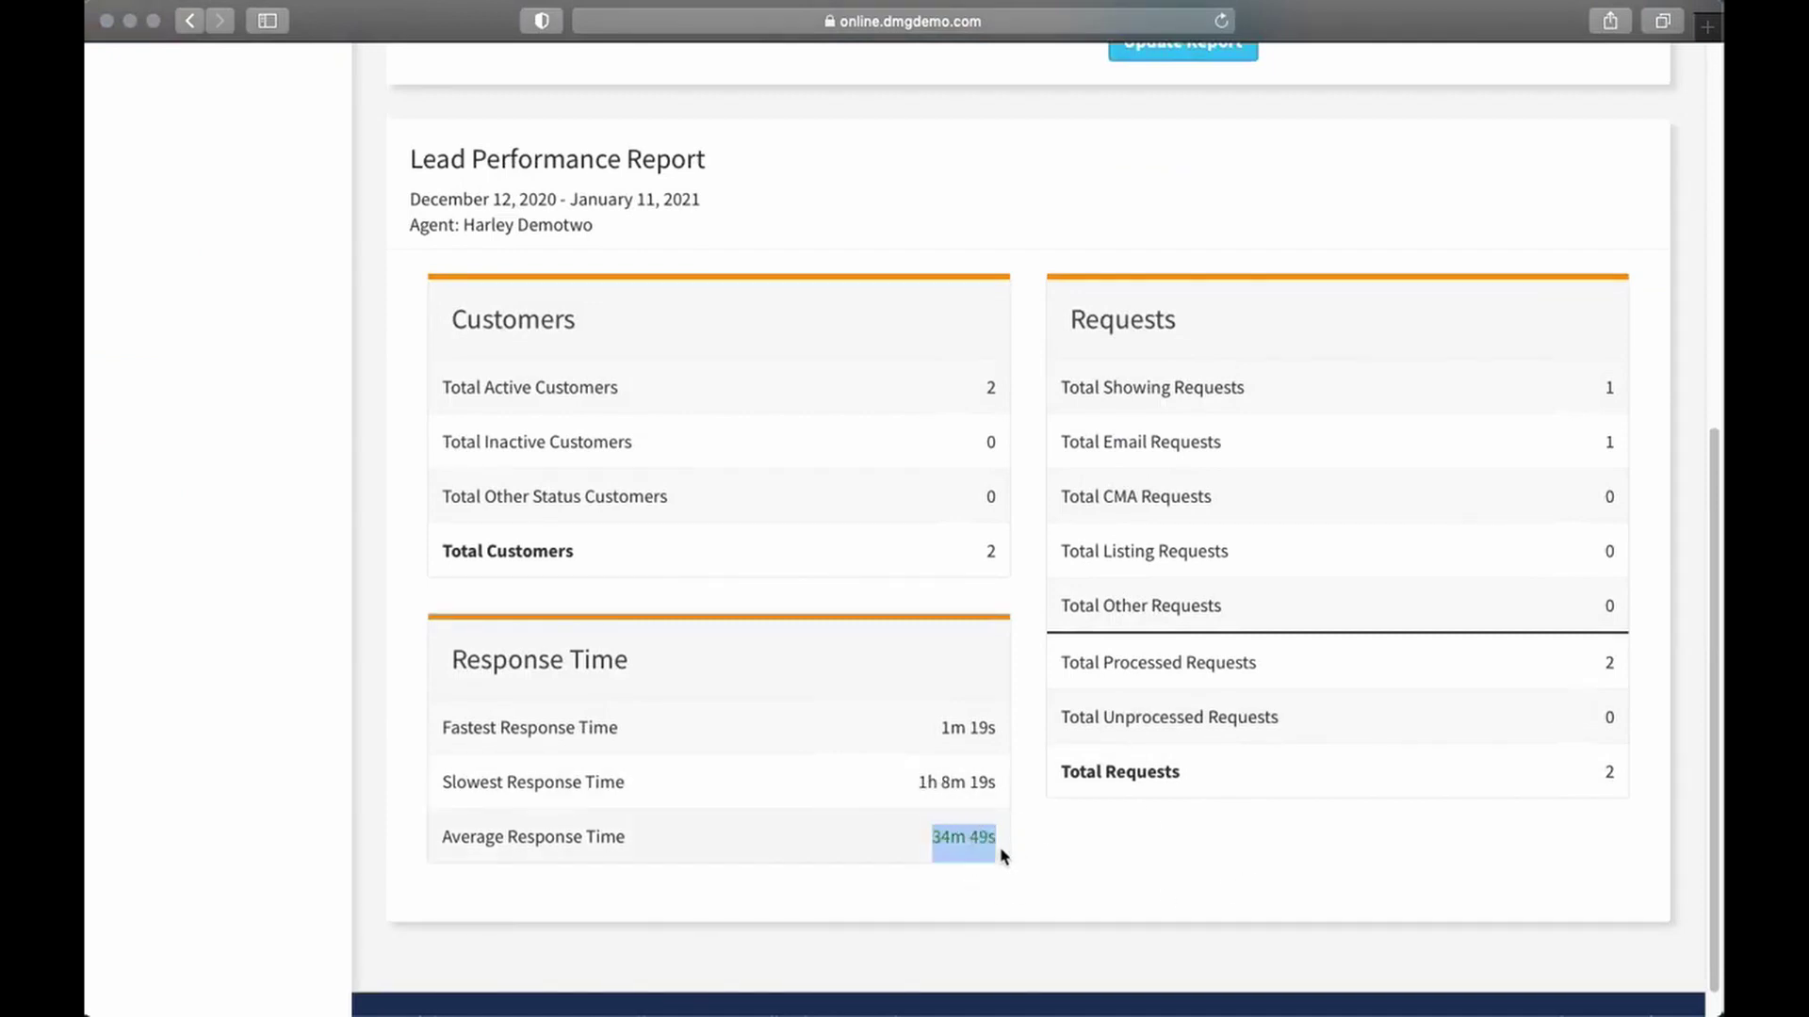
click(1008, 861)
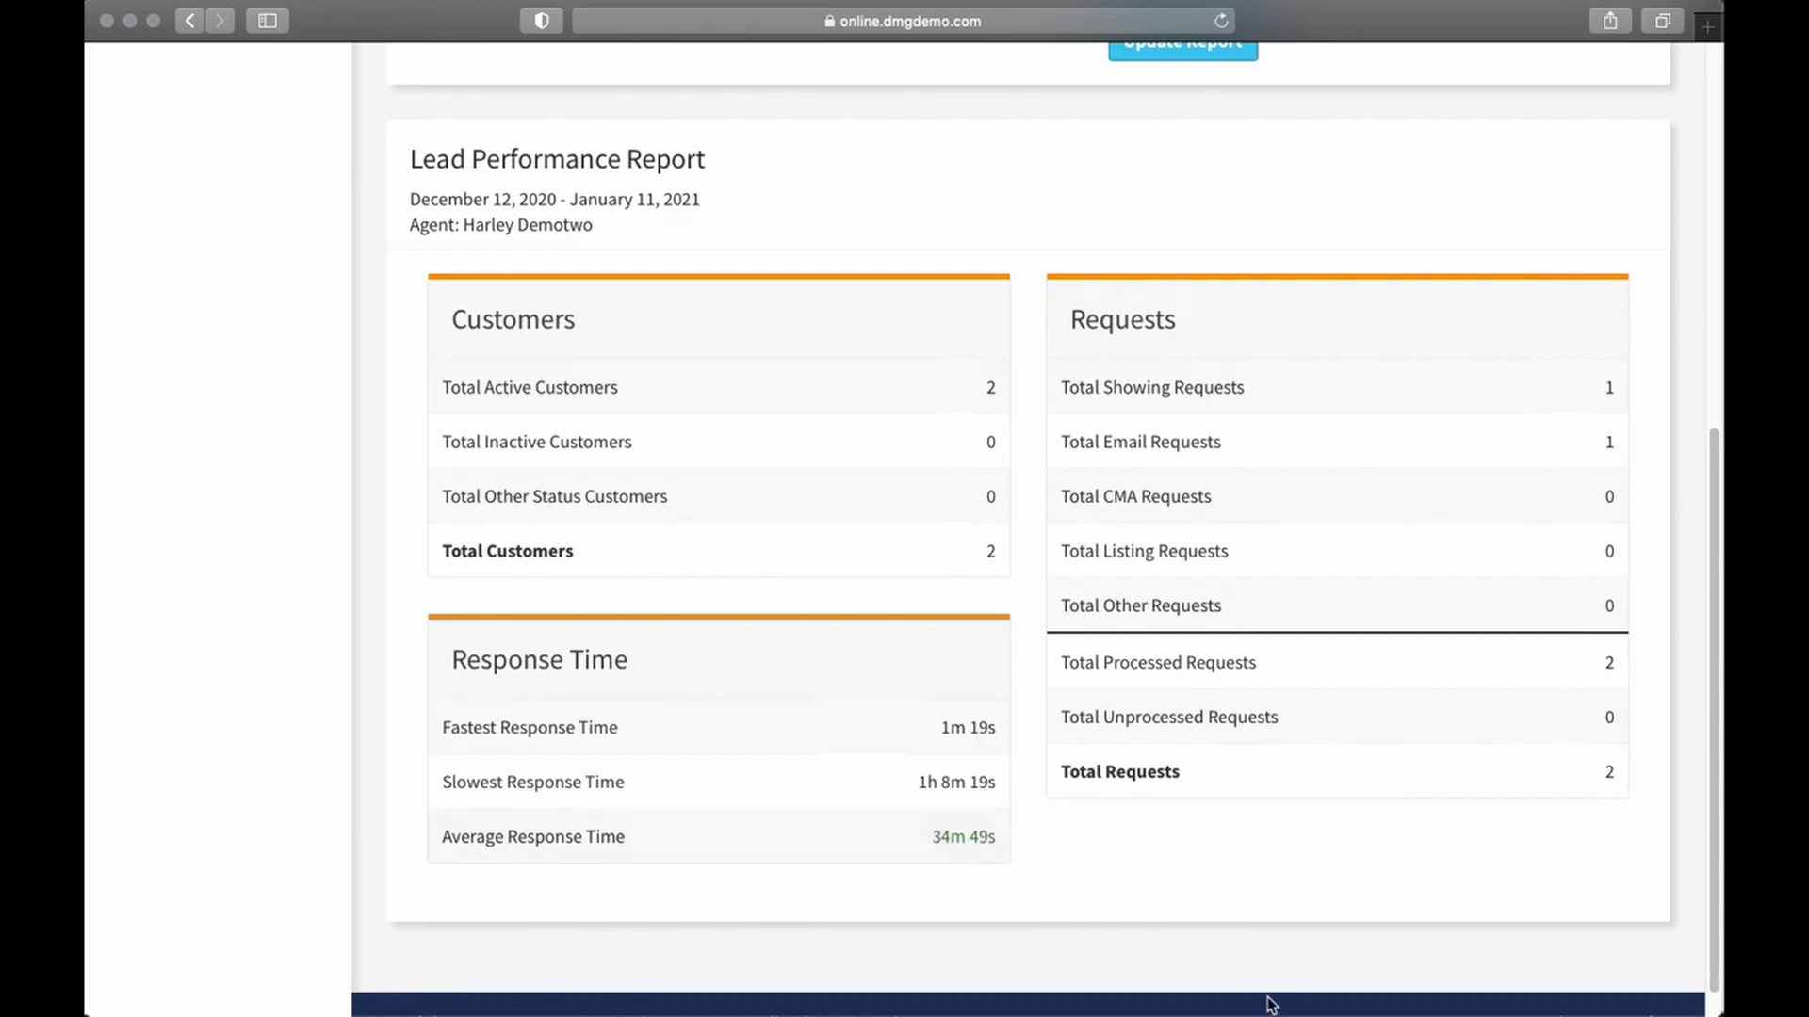
- Turn on Compare Data in the report criteria and set the comparison start date to October 1, 2020
scroll(1029, 839, up, 6)
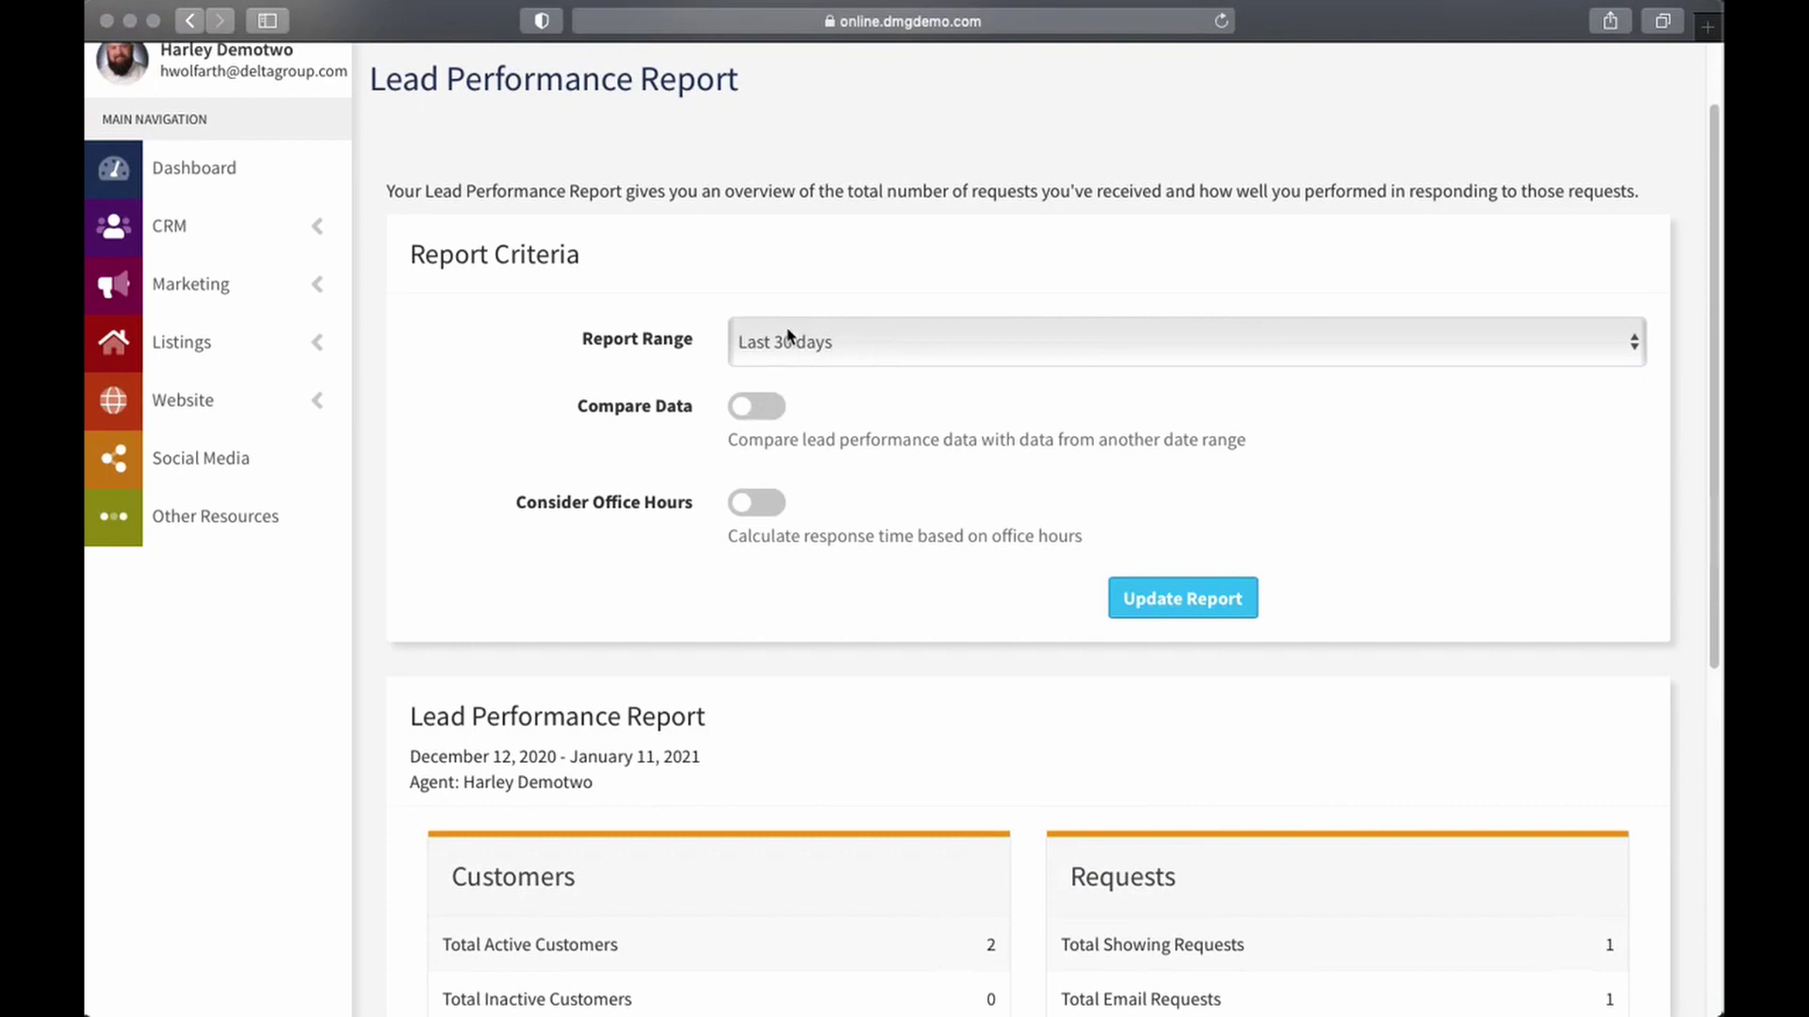
click(754, 406)
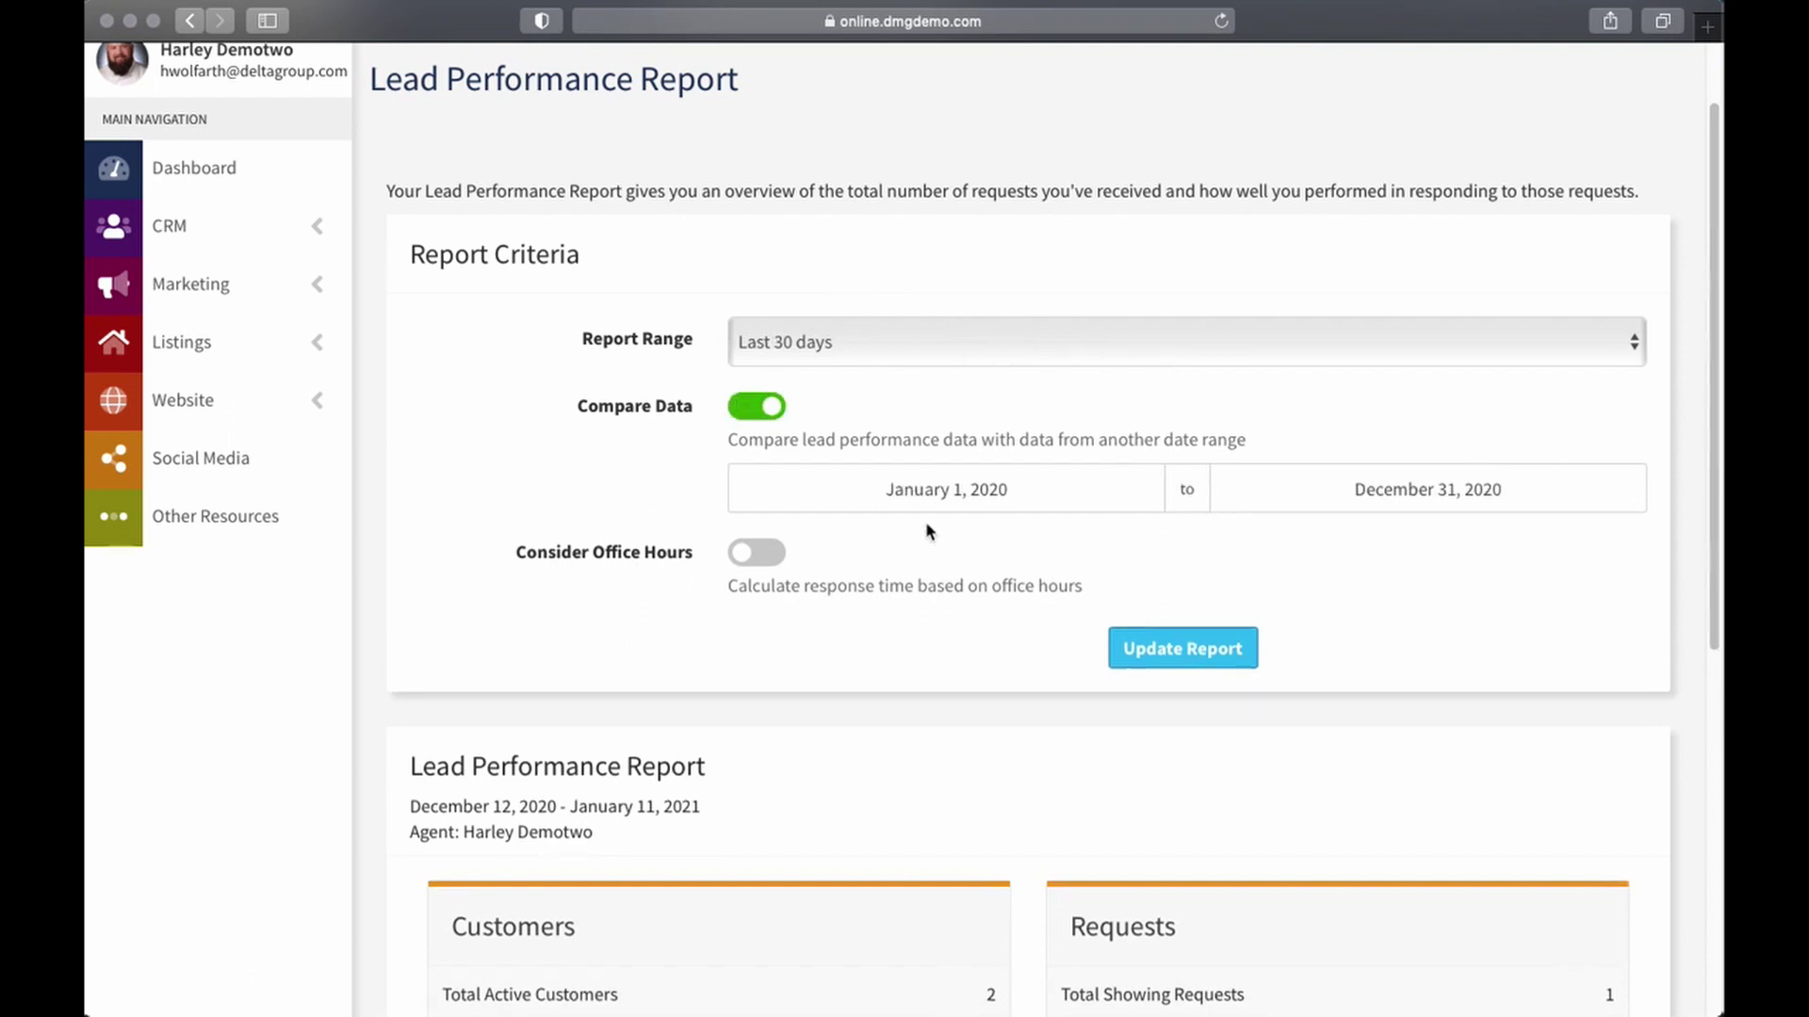
click(1028, 506)
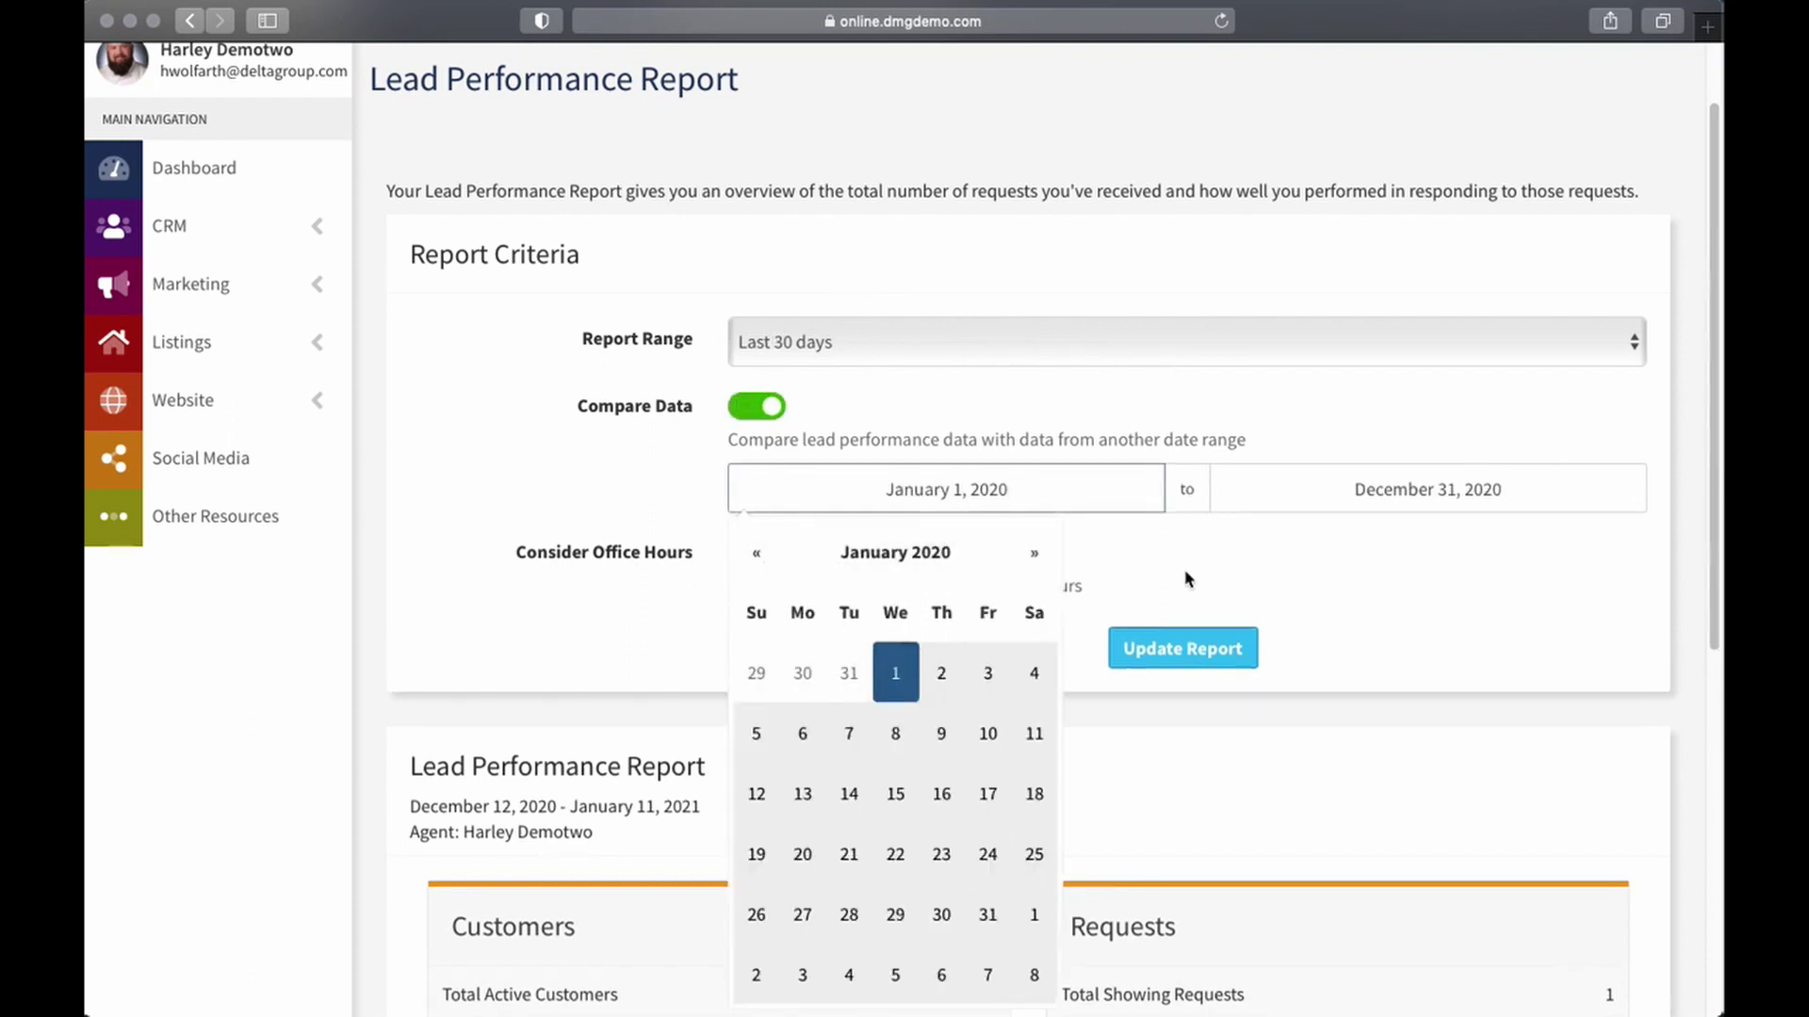
click(1034, 558)
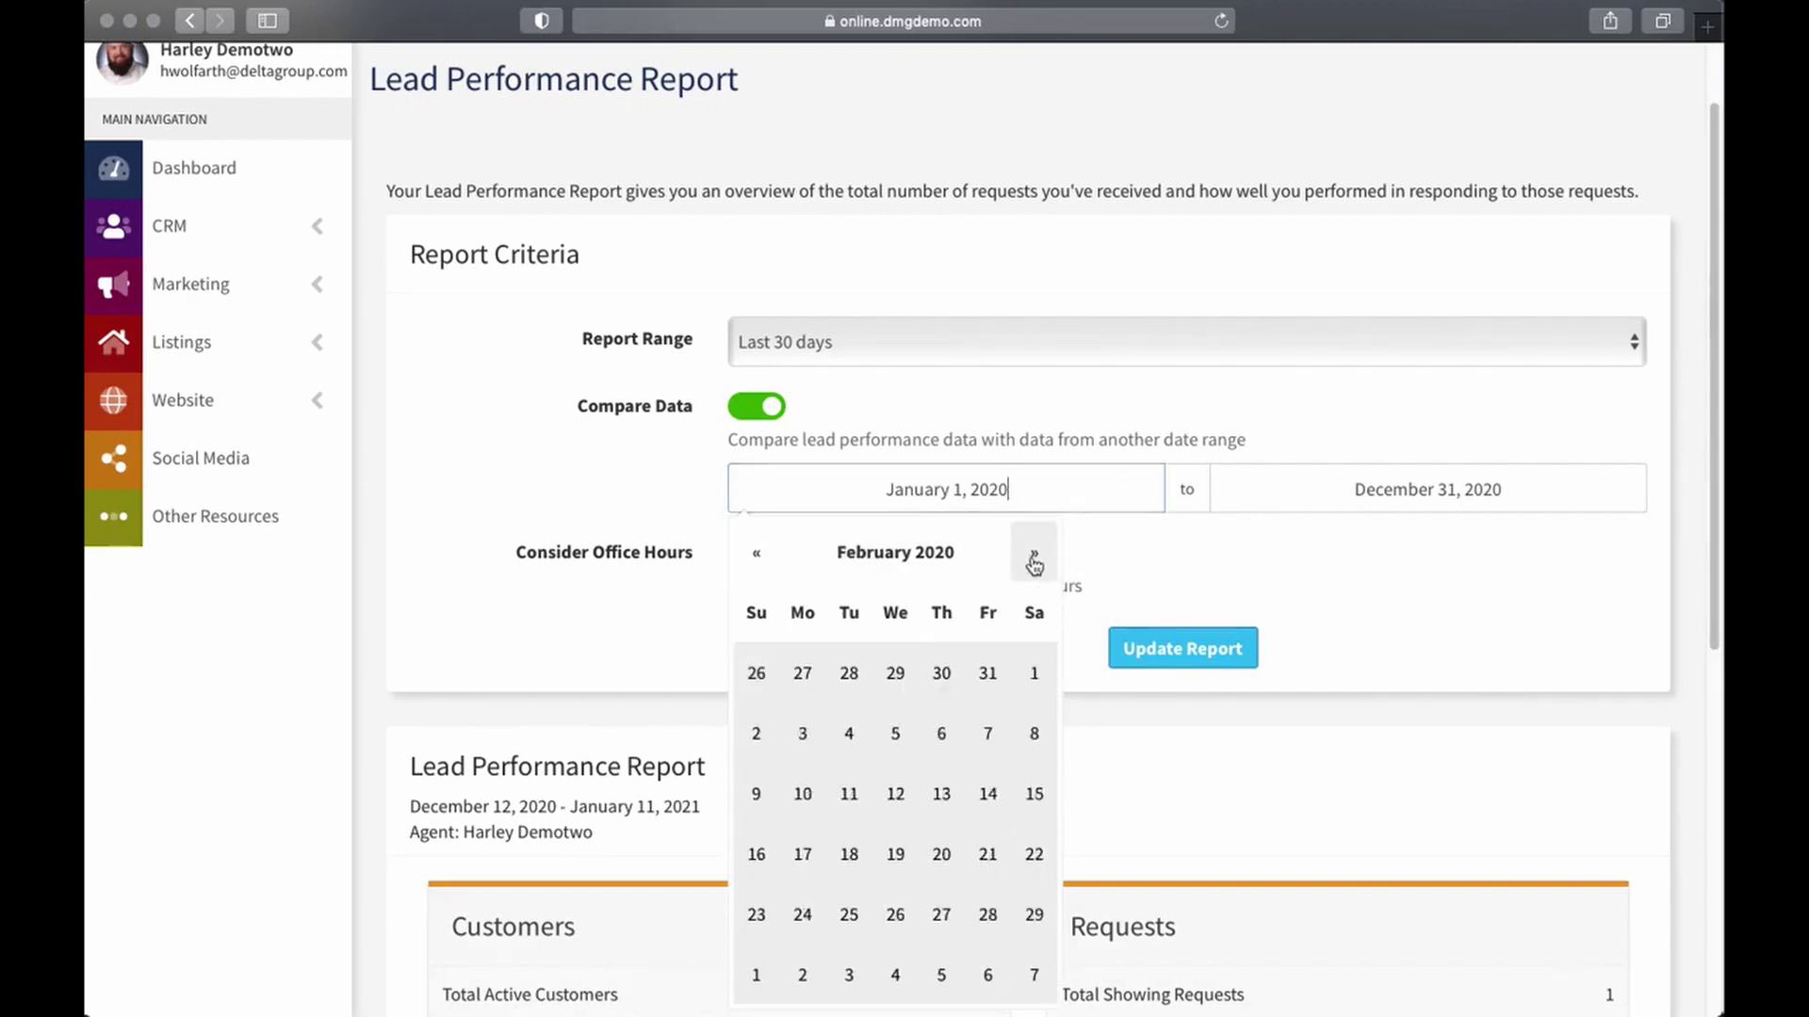
click(1034, 561)
click(1033, 561)
click(1033, 559)
click(1034, 559)
click(1034, 559)
click(1032, 557)
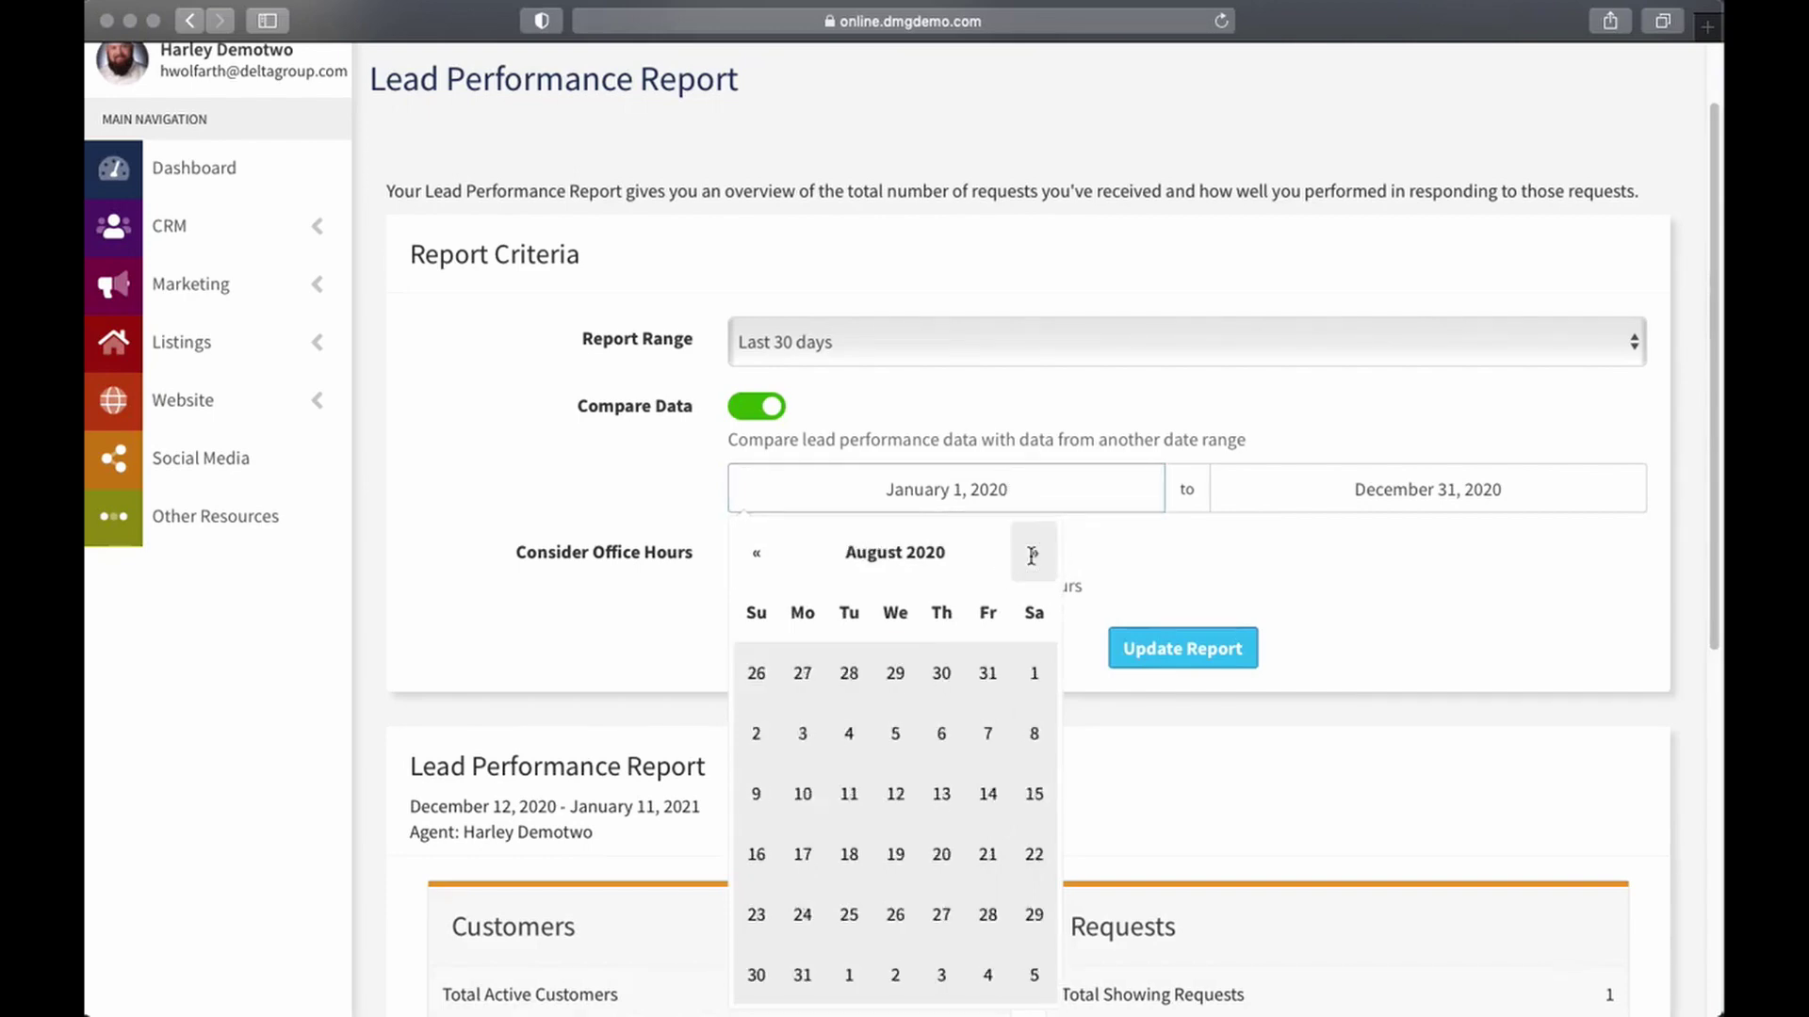
click(1033, 556)
click(1032, 557)
click(942, 674)
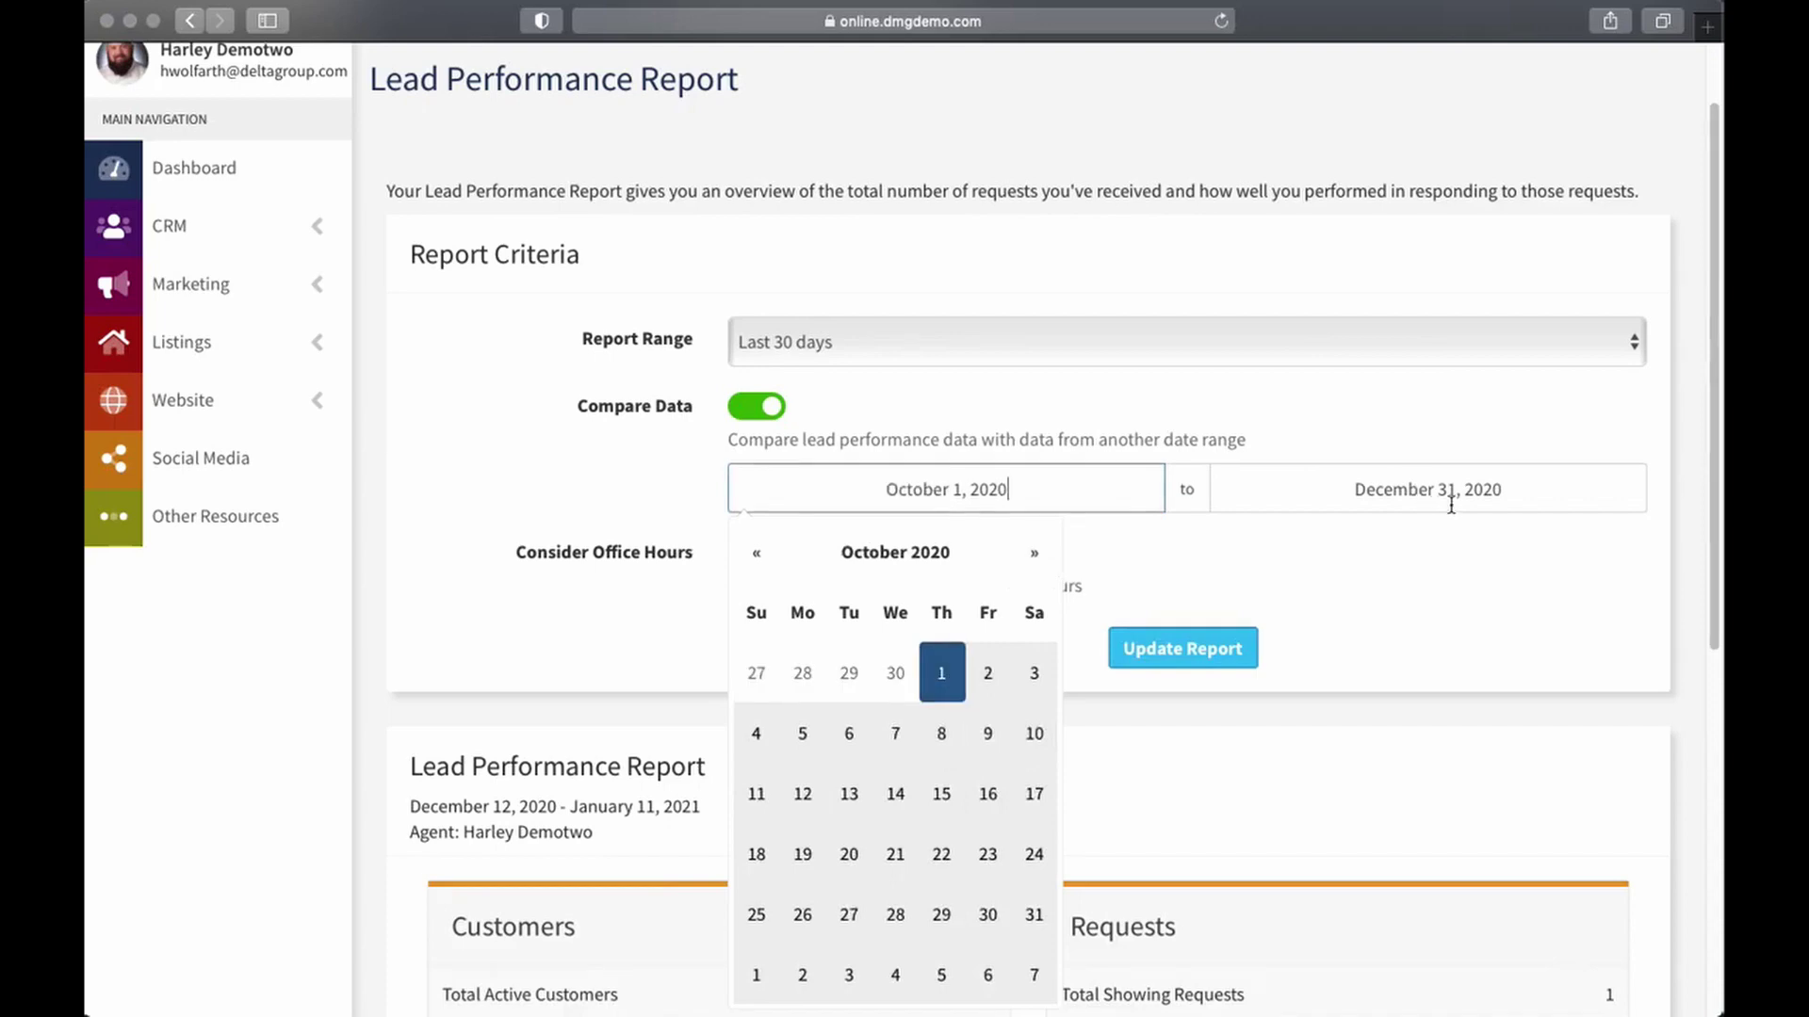
- Set the comparison end date to October 30, 2020 and update the Lead Performance Report
click(1451, 500)
scroll(1465, 668, down, 2)
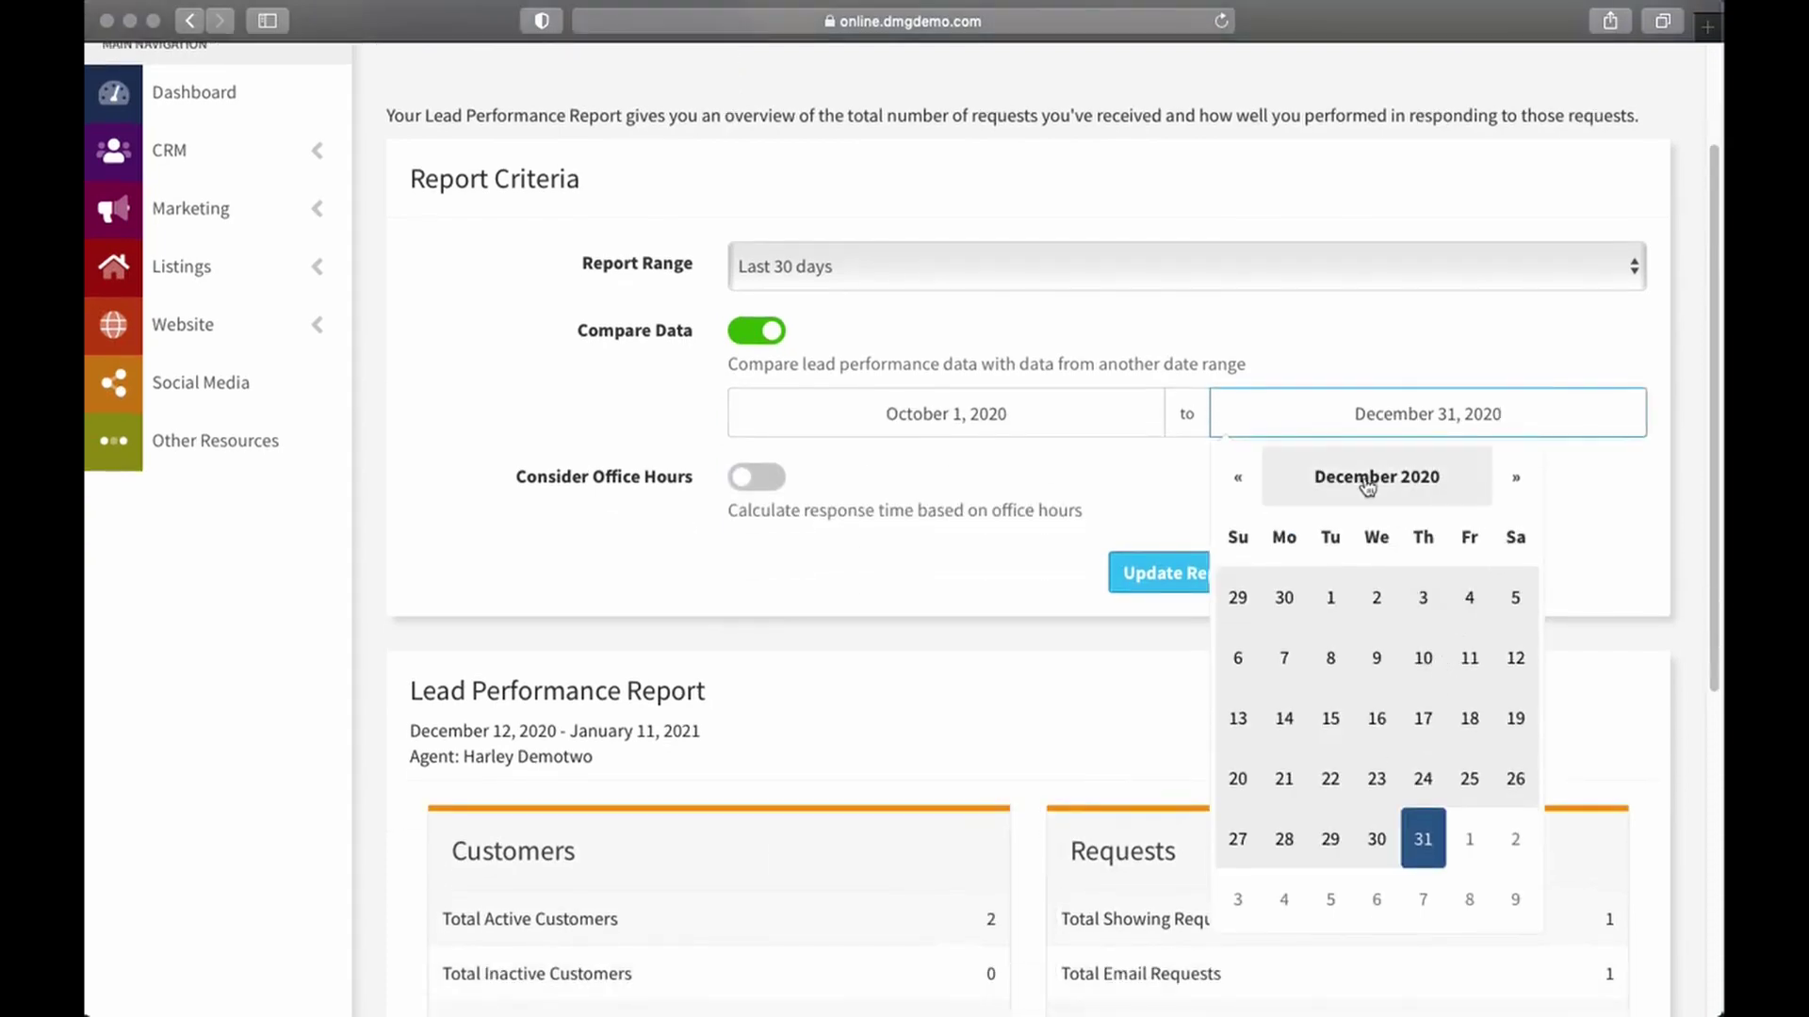
click(1235, 485)
click(1235, 485)
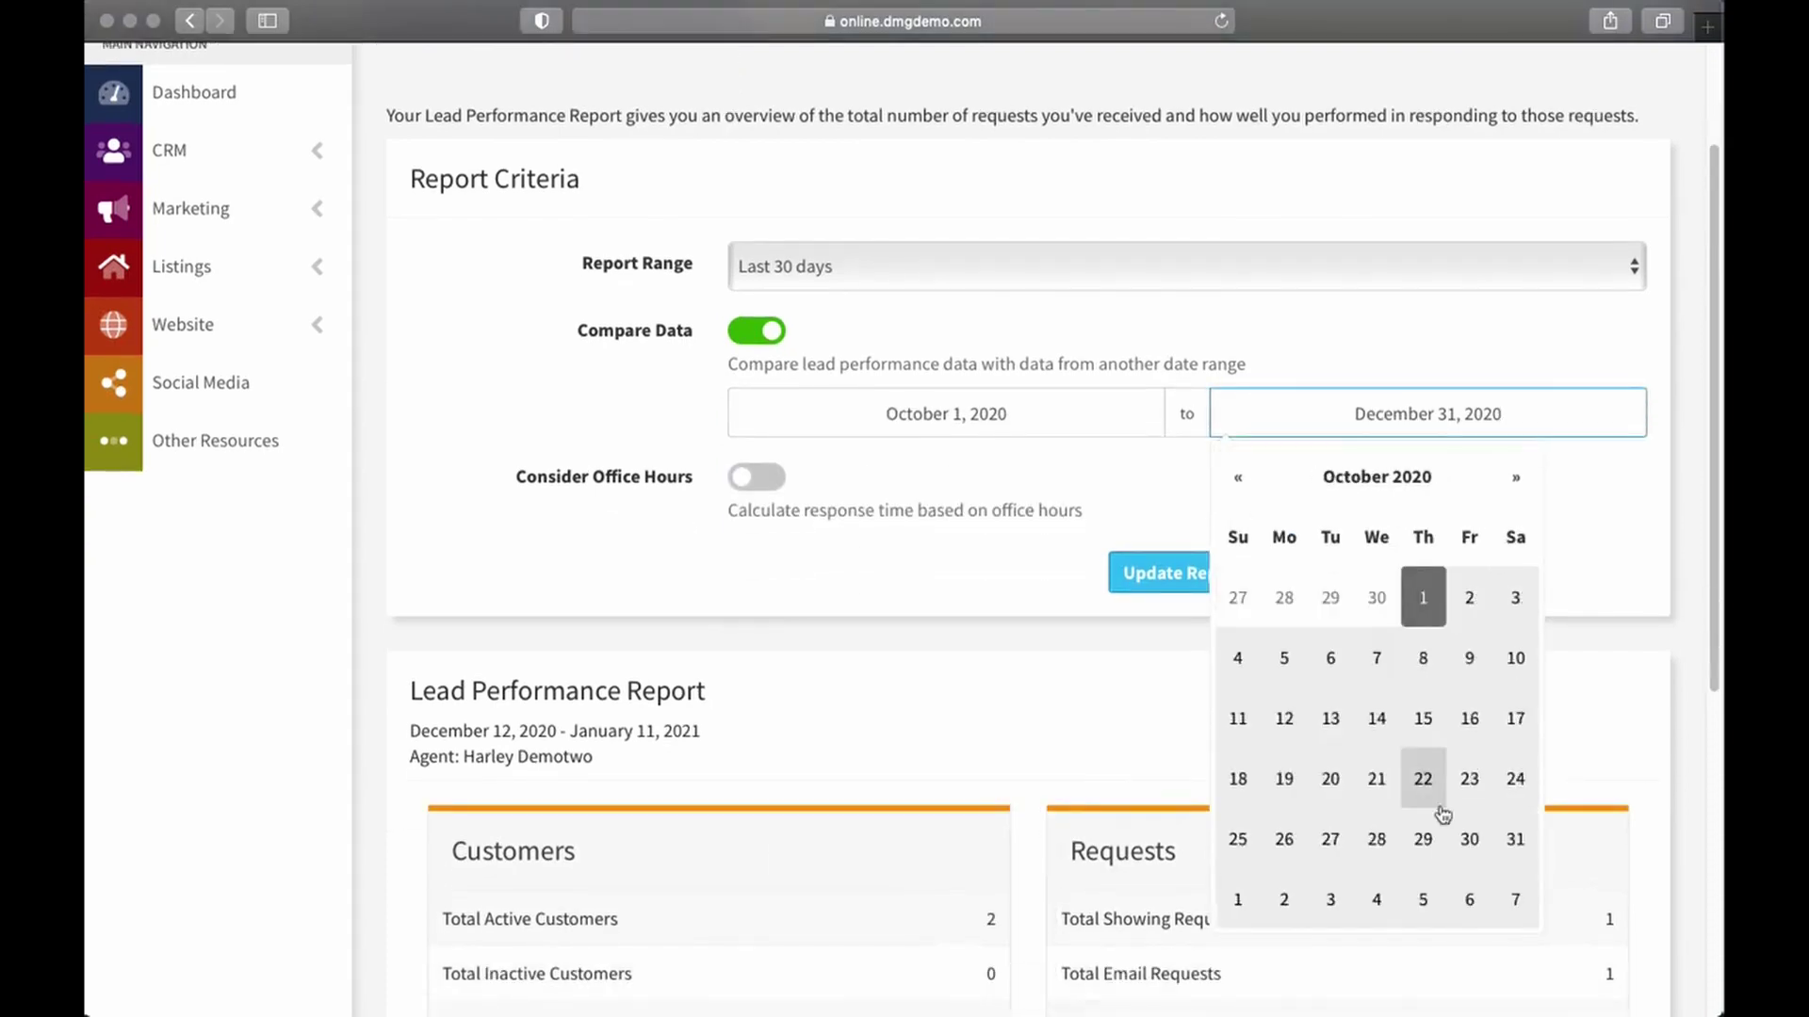
click(1469, 838)
click(1585, 484)
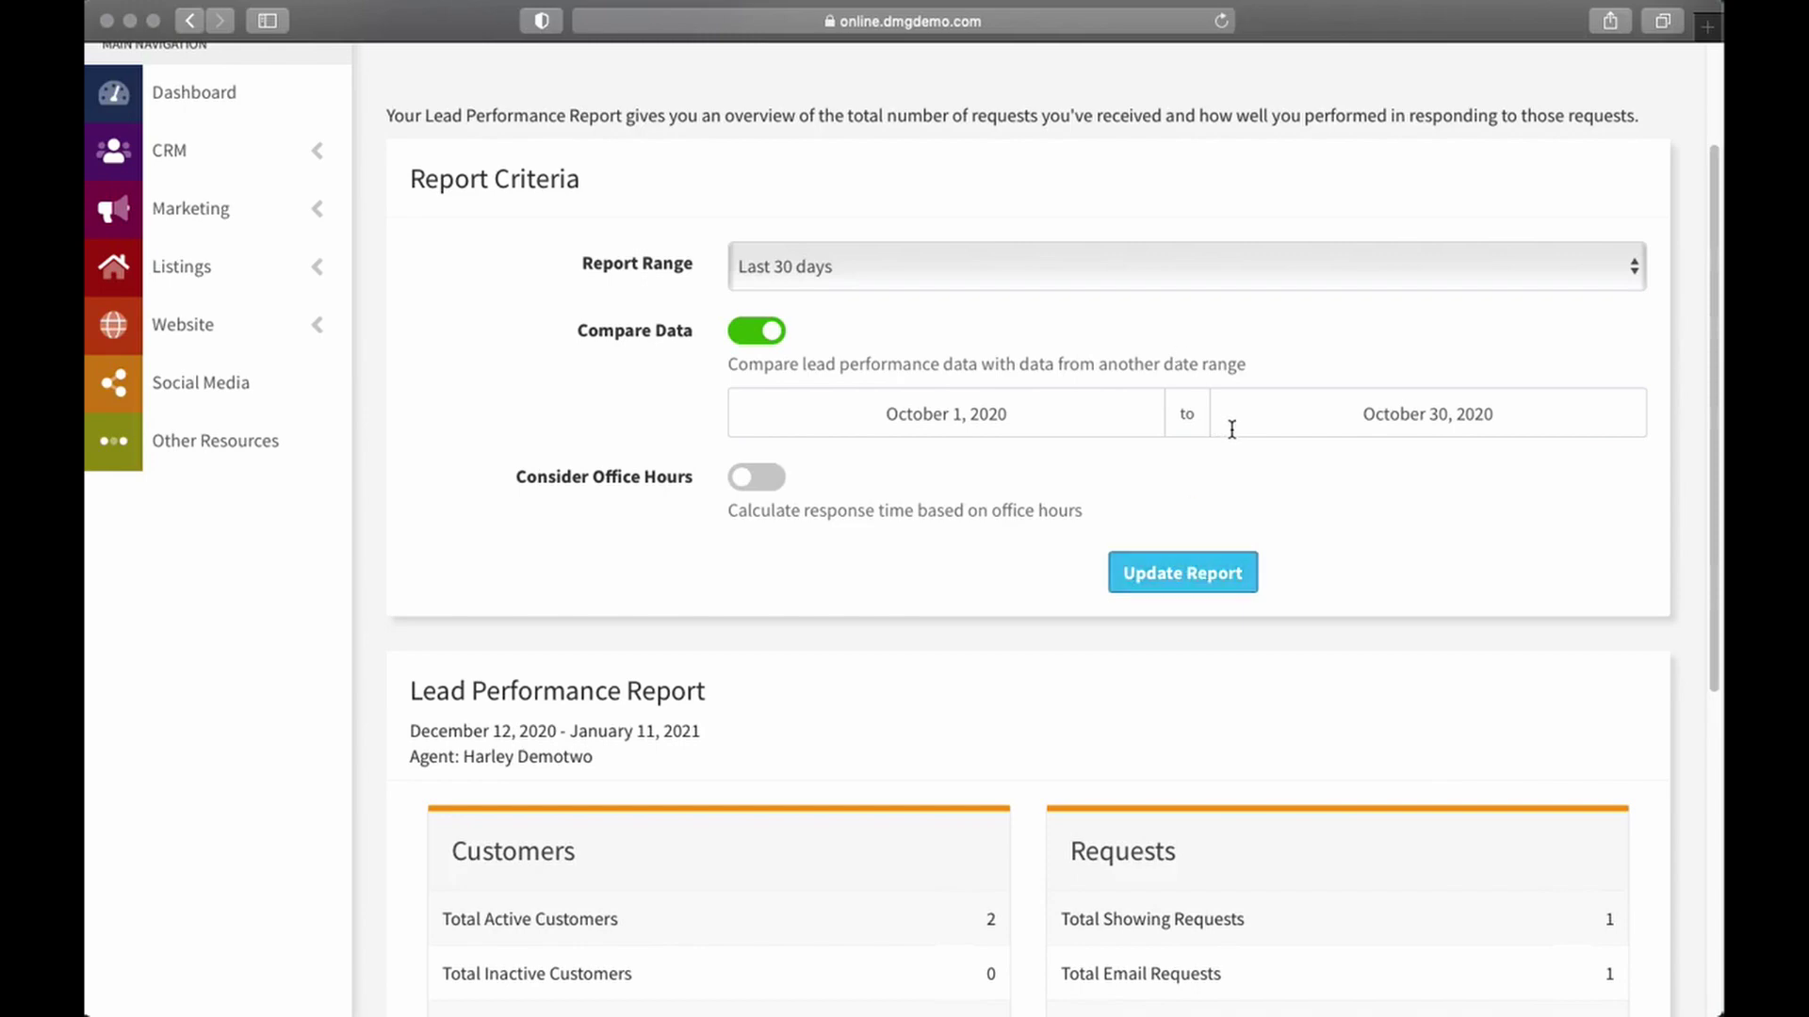
click(1176, 582)
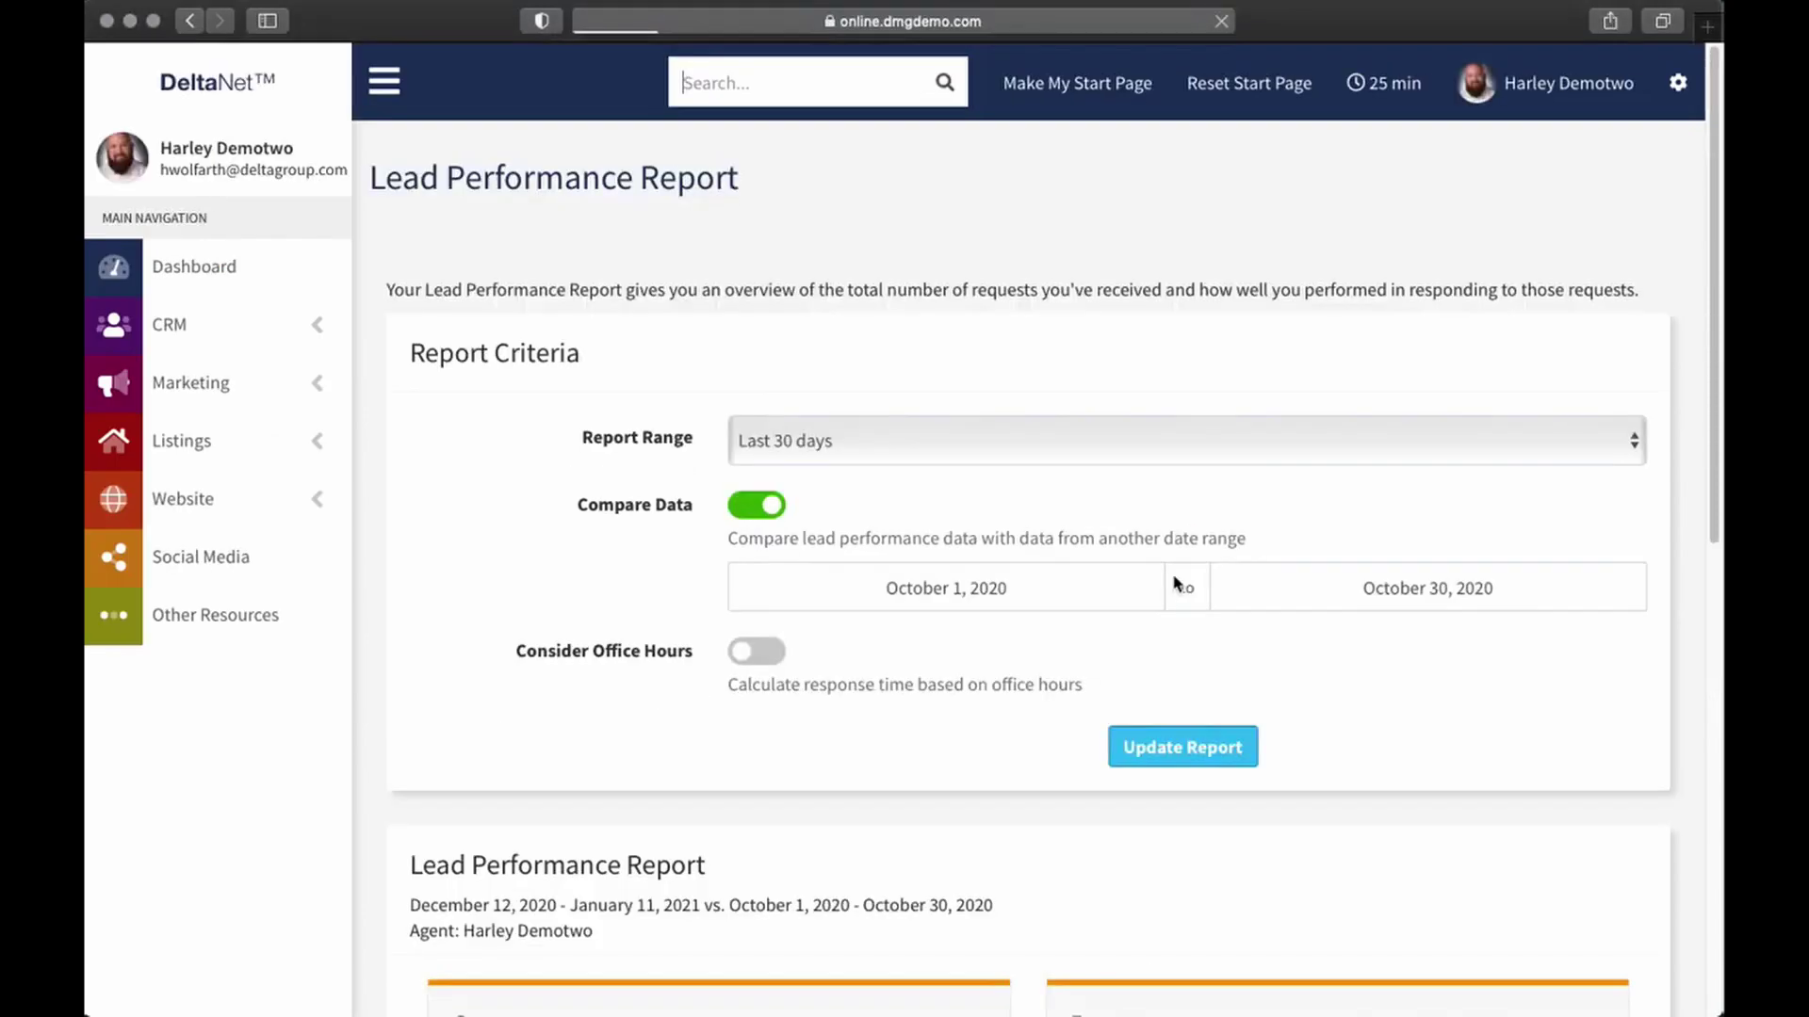
- Examine the compare range, report range and percentage change figures for customers, requests and response time
scroll(1154, 580, down, 6)
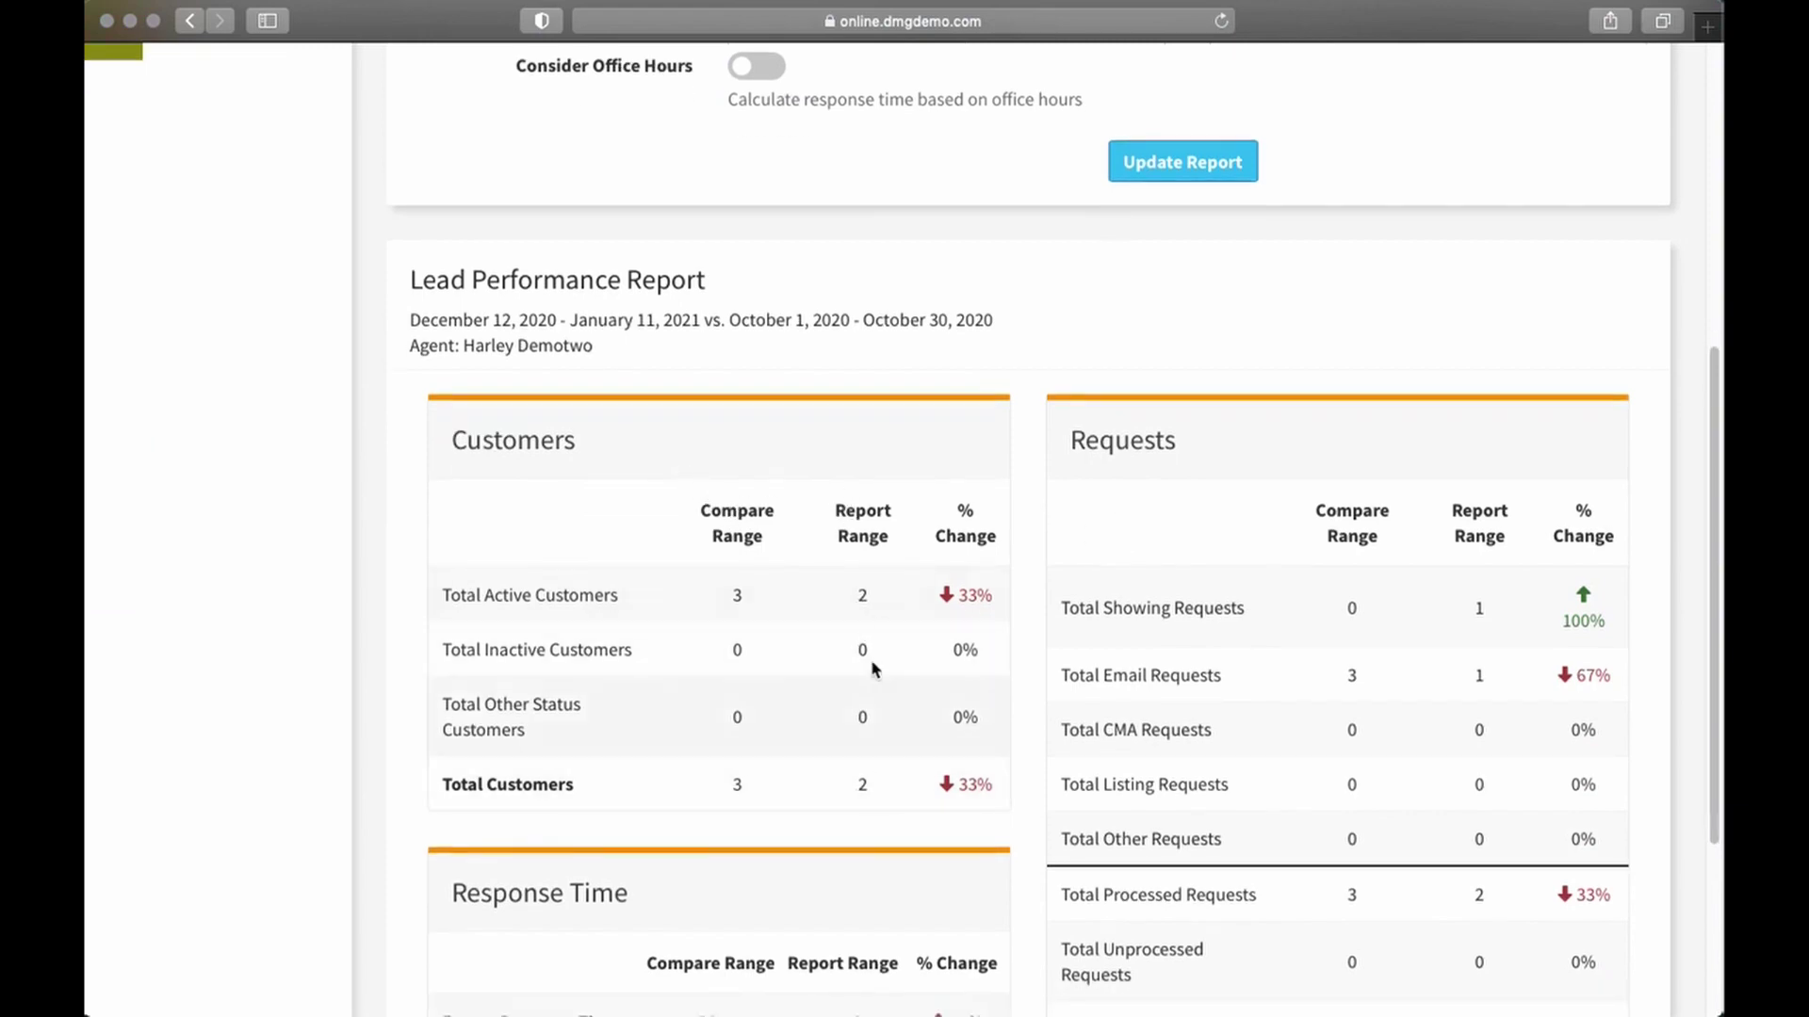
scroll(877, 672, up, 6)
scroll(855, 453, down, 6)
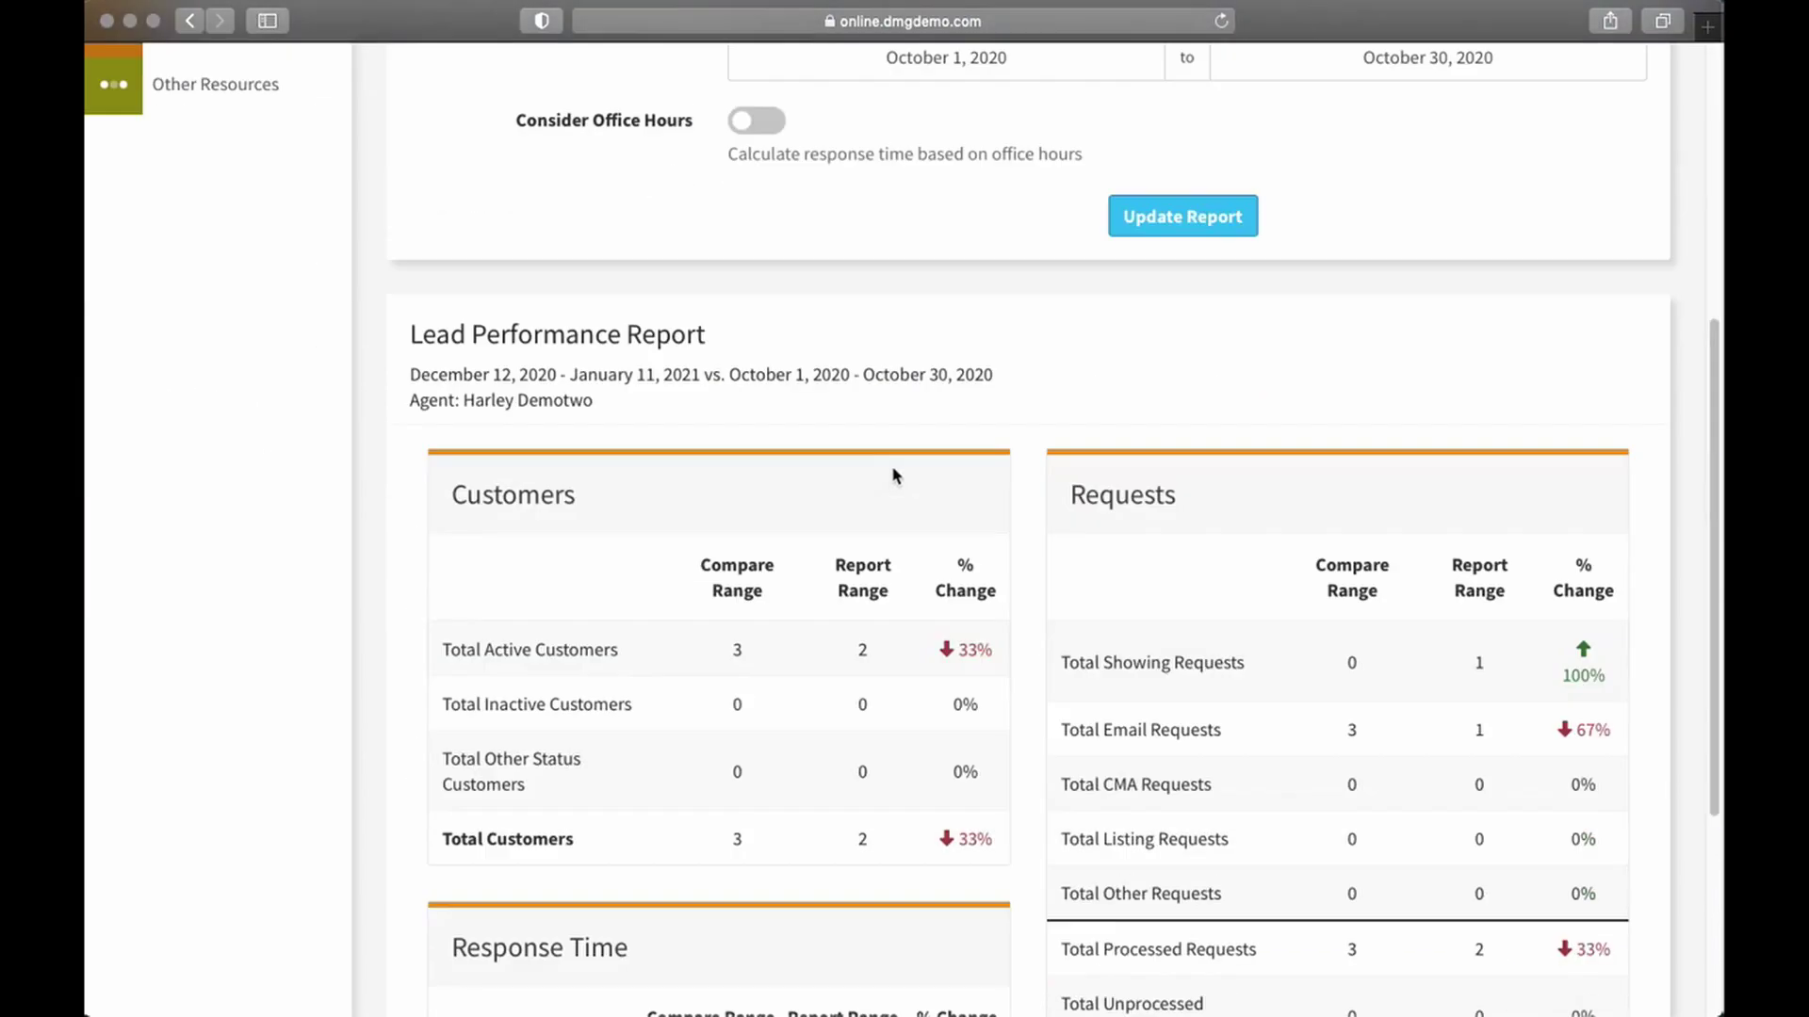
scroll(779, 835, up, 5)
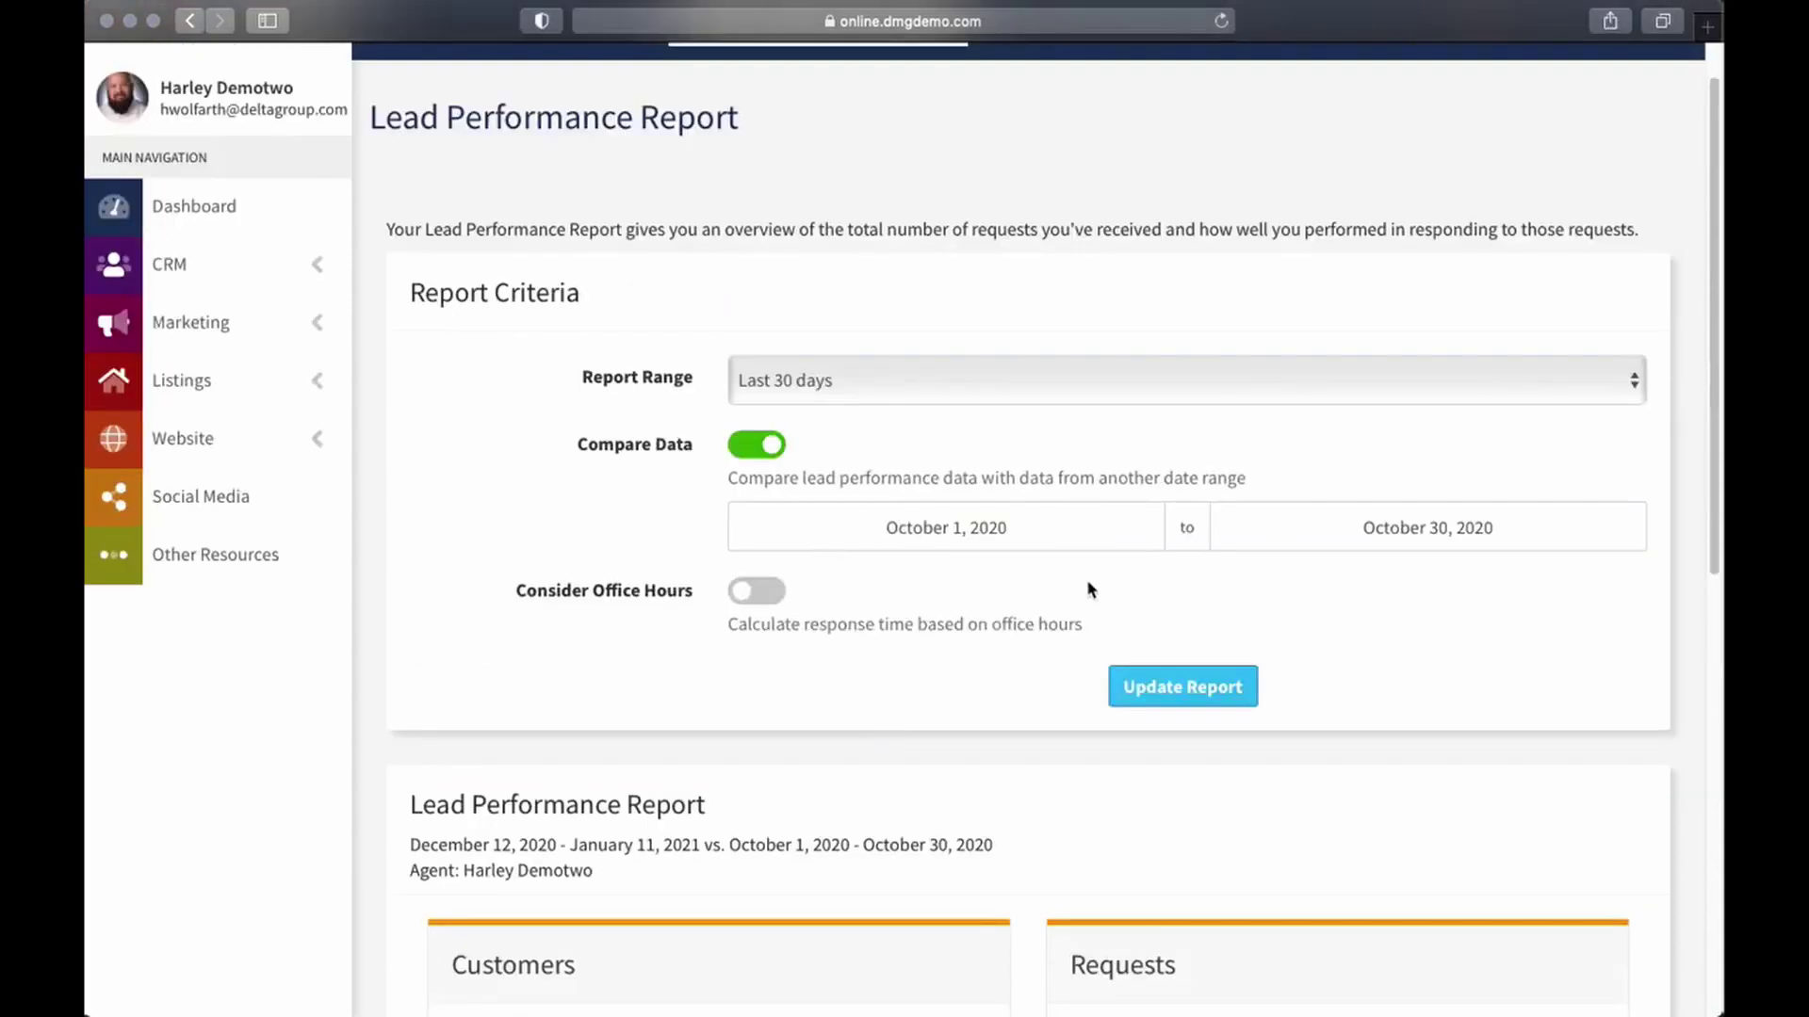
scroll(1086, 585, down, 7)
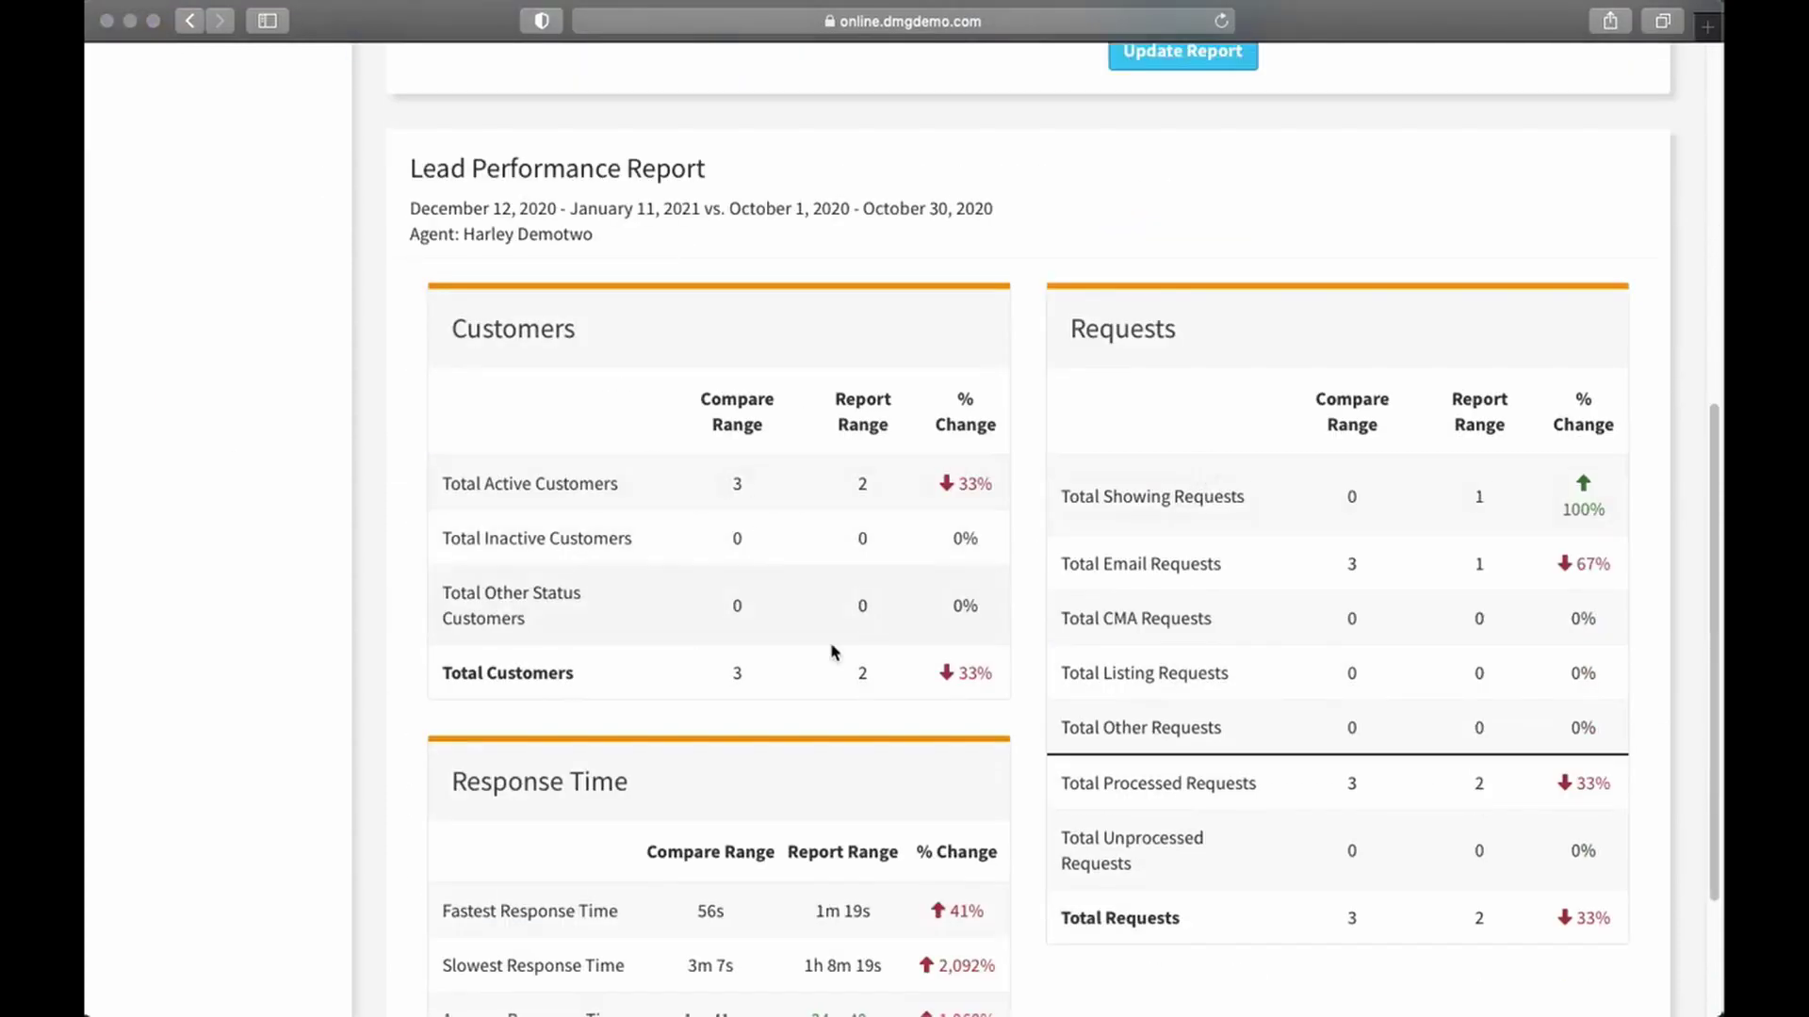
scroll(1001, 535, down, 1)
scroll(1002, 536, down, 3)
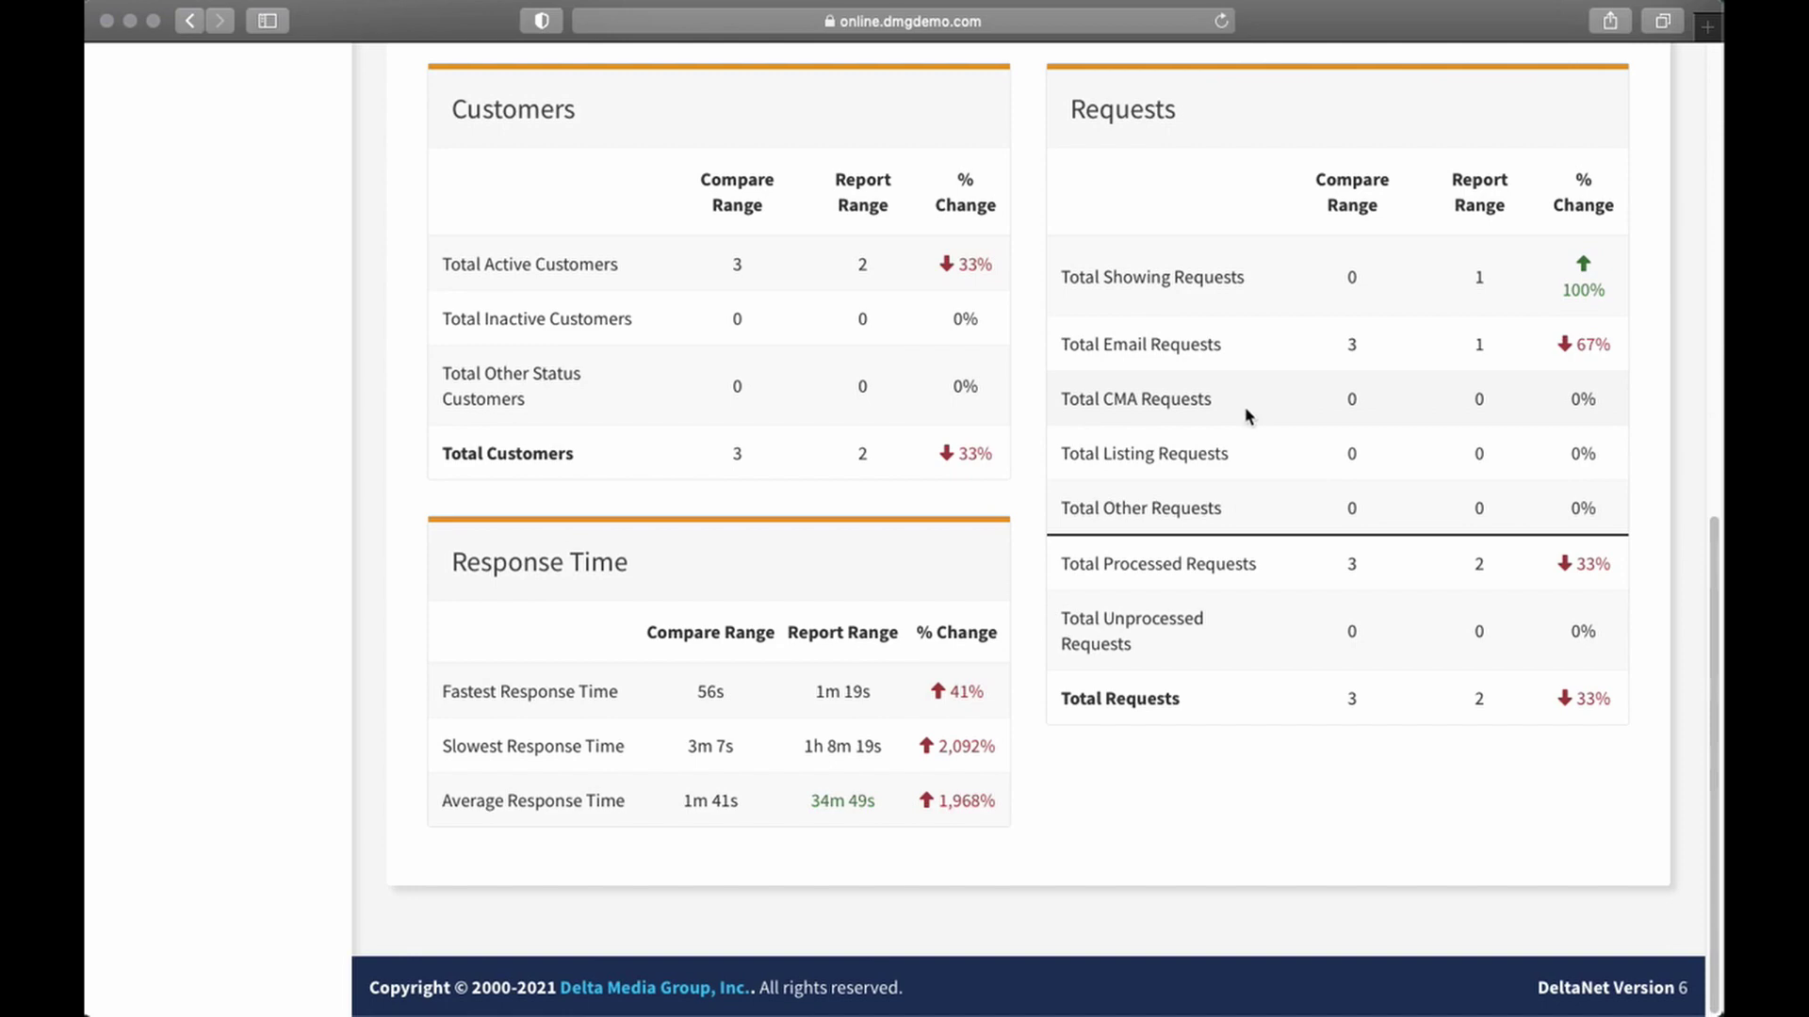
scroll(1235, 751, up, 10)
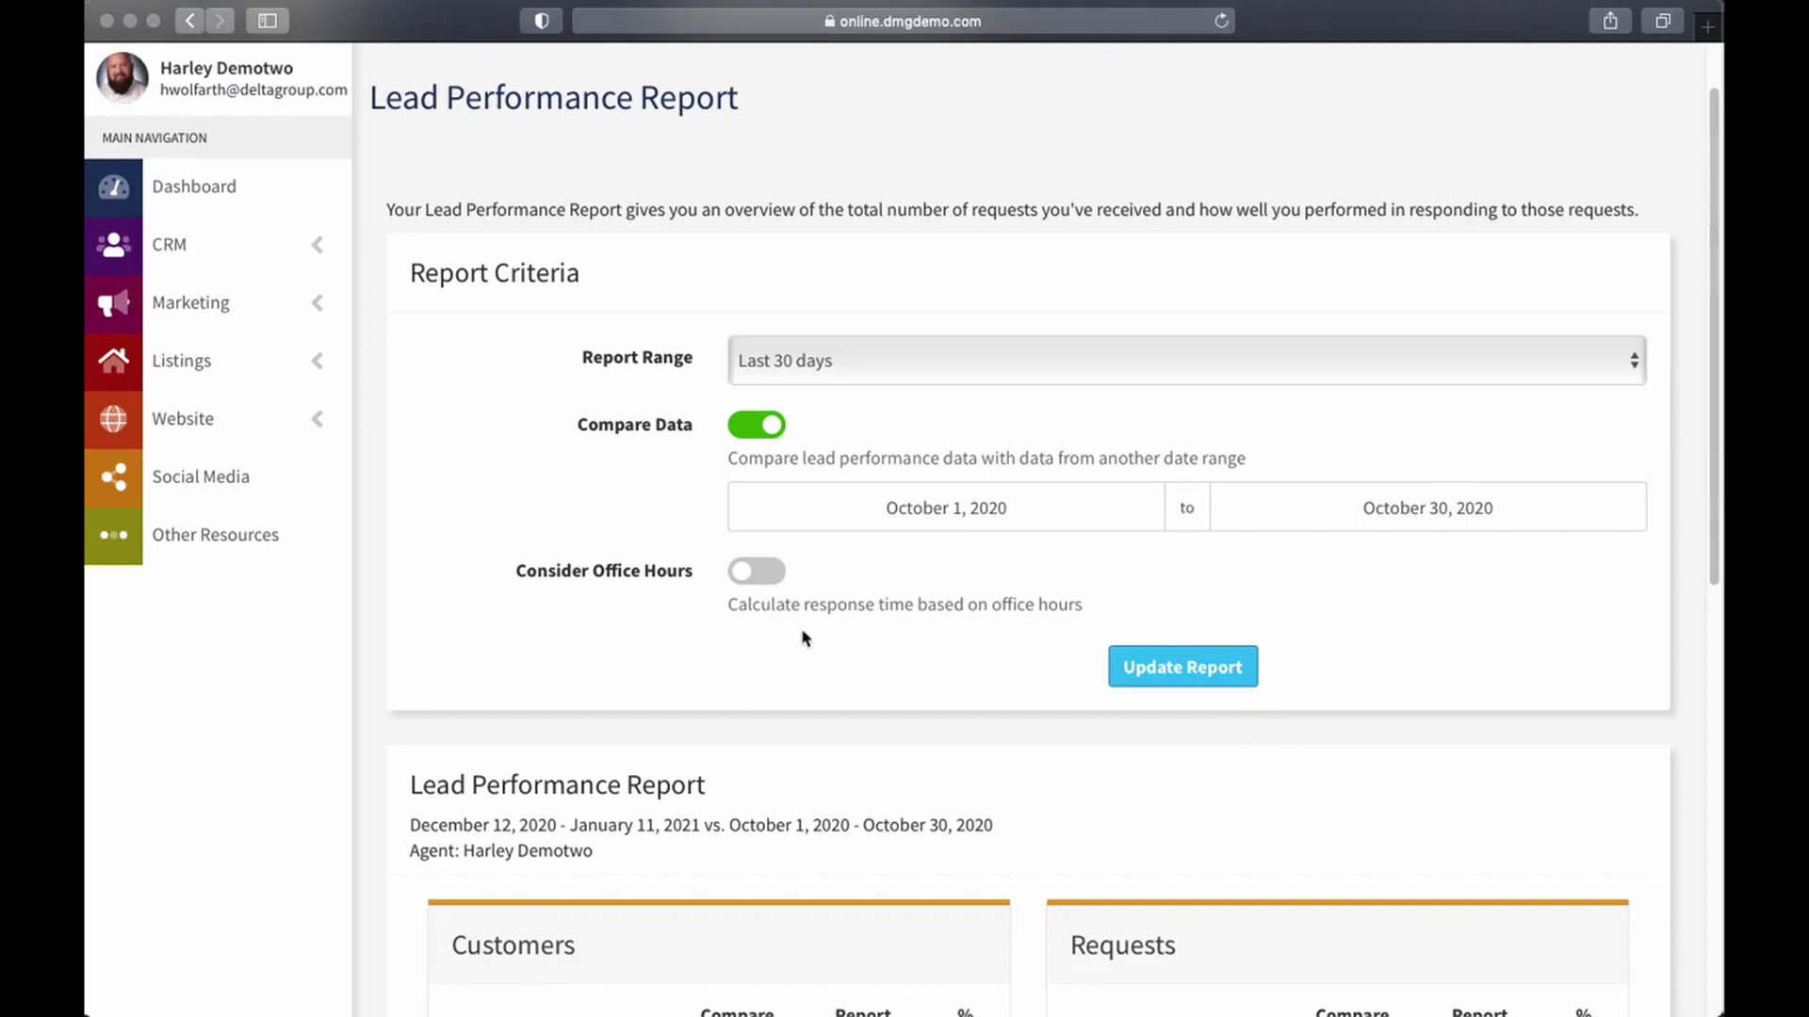
scroll(666, 904, down, 8)
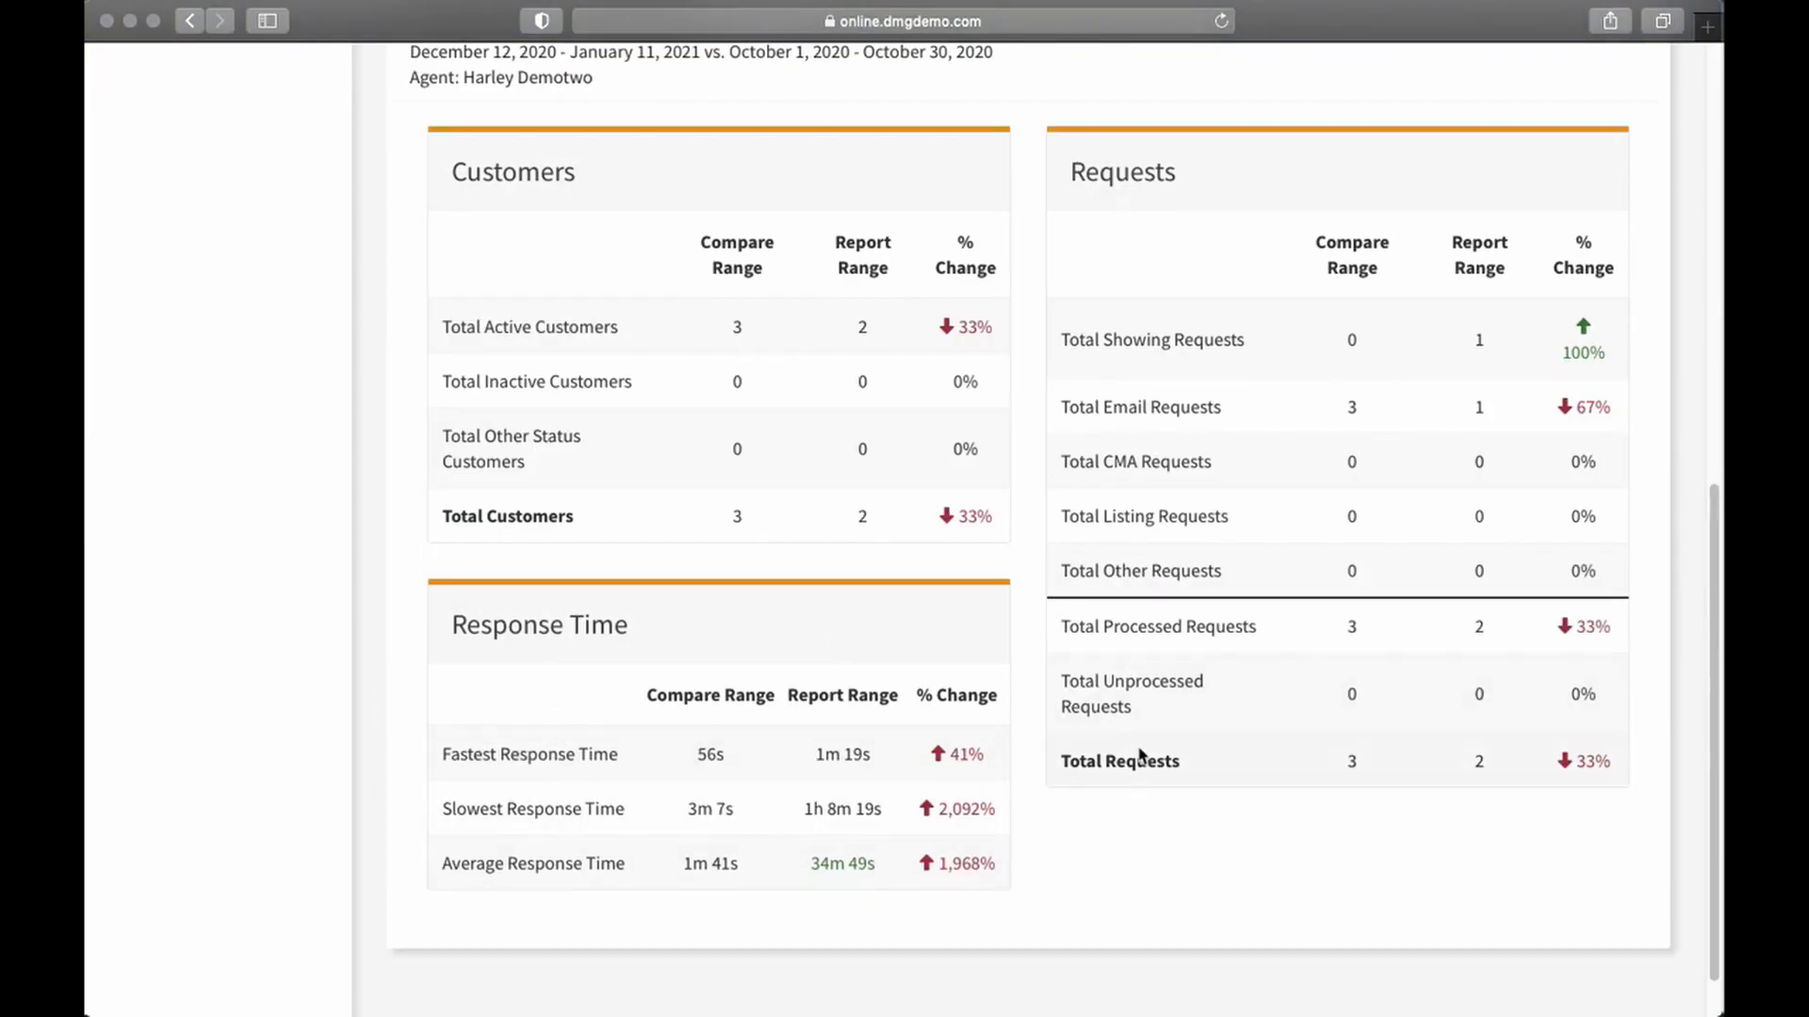
- Turn on Consider Office Hours and review the default office hours and the report sections
scroll(1130, 745, up, 5)
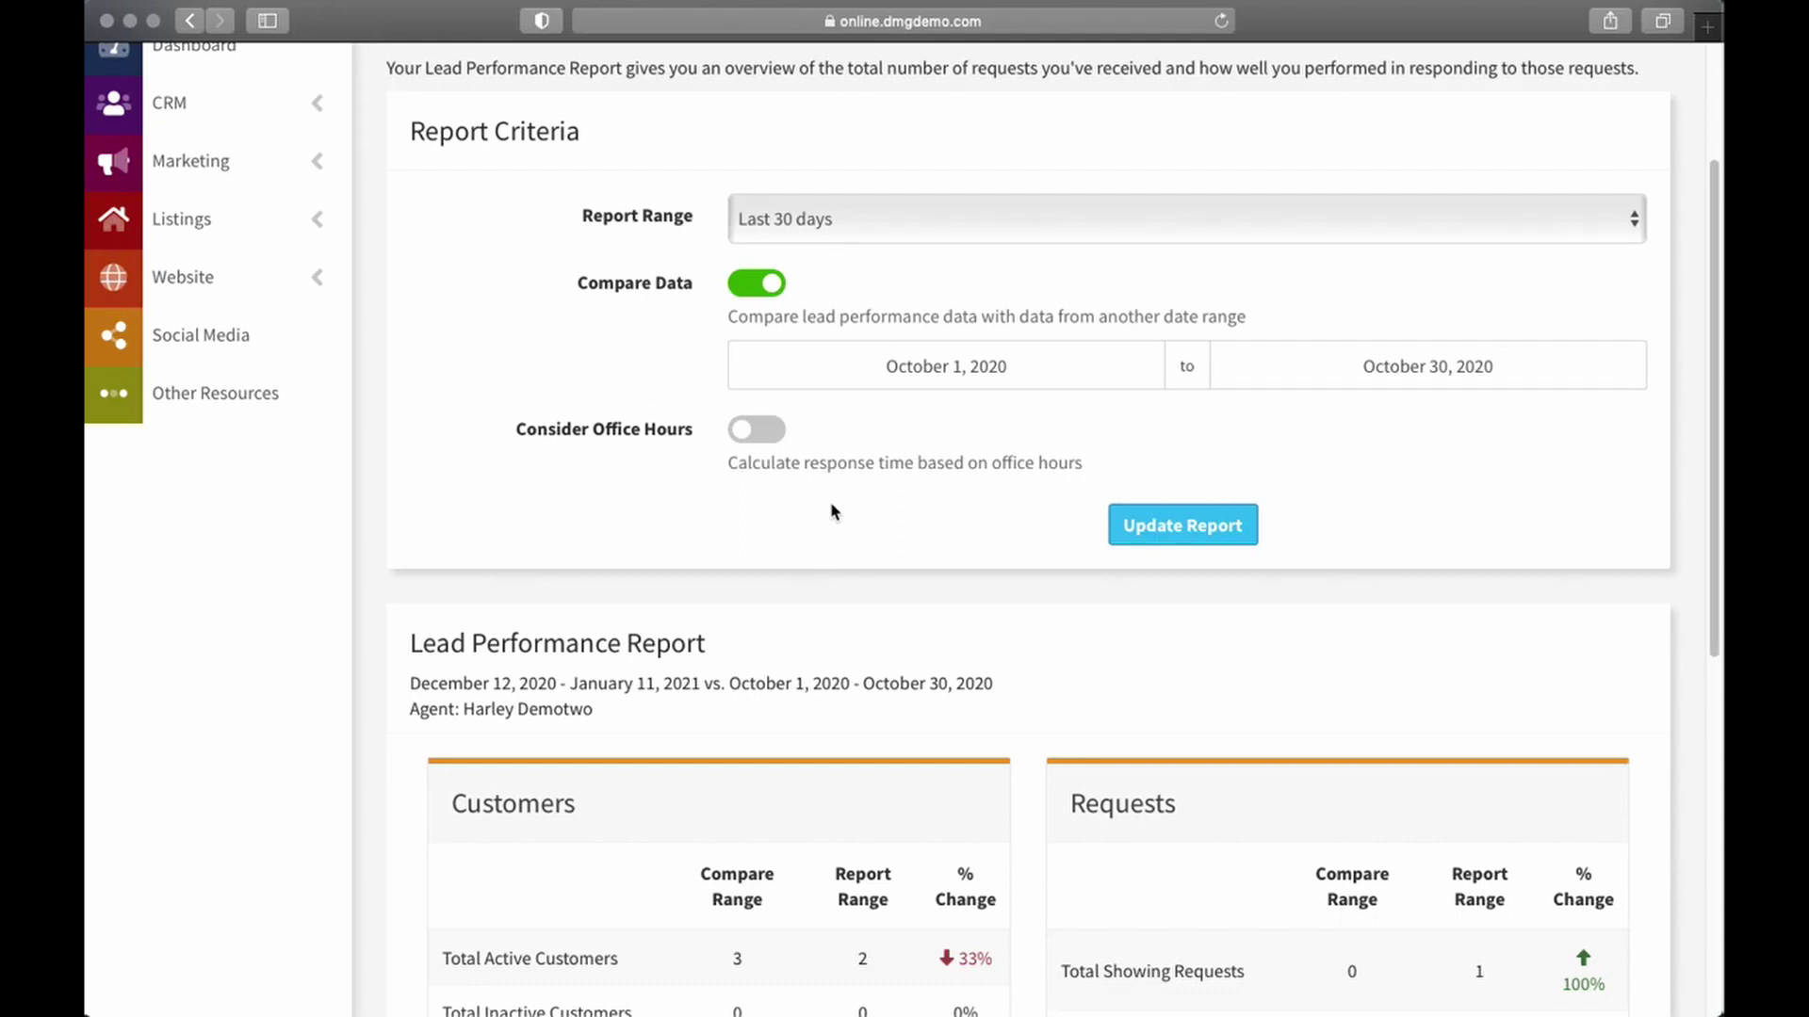
click(751, 435)
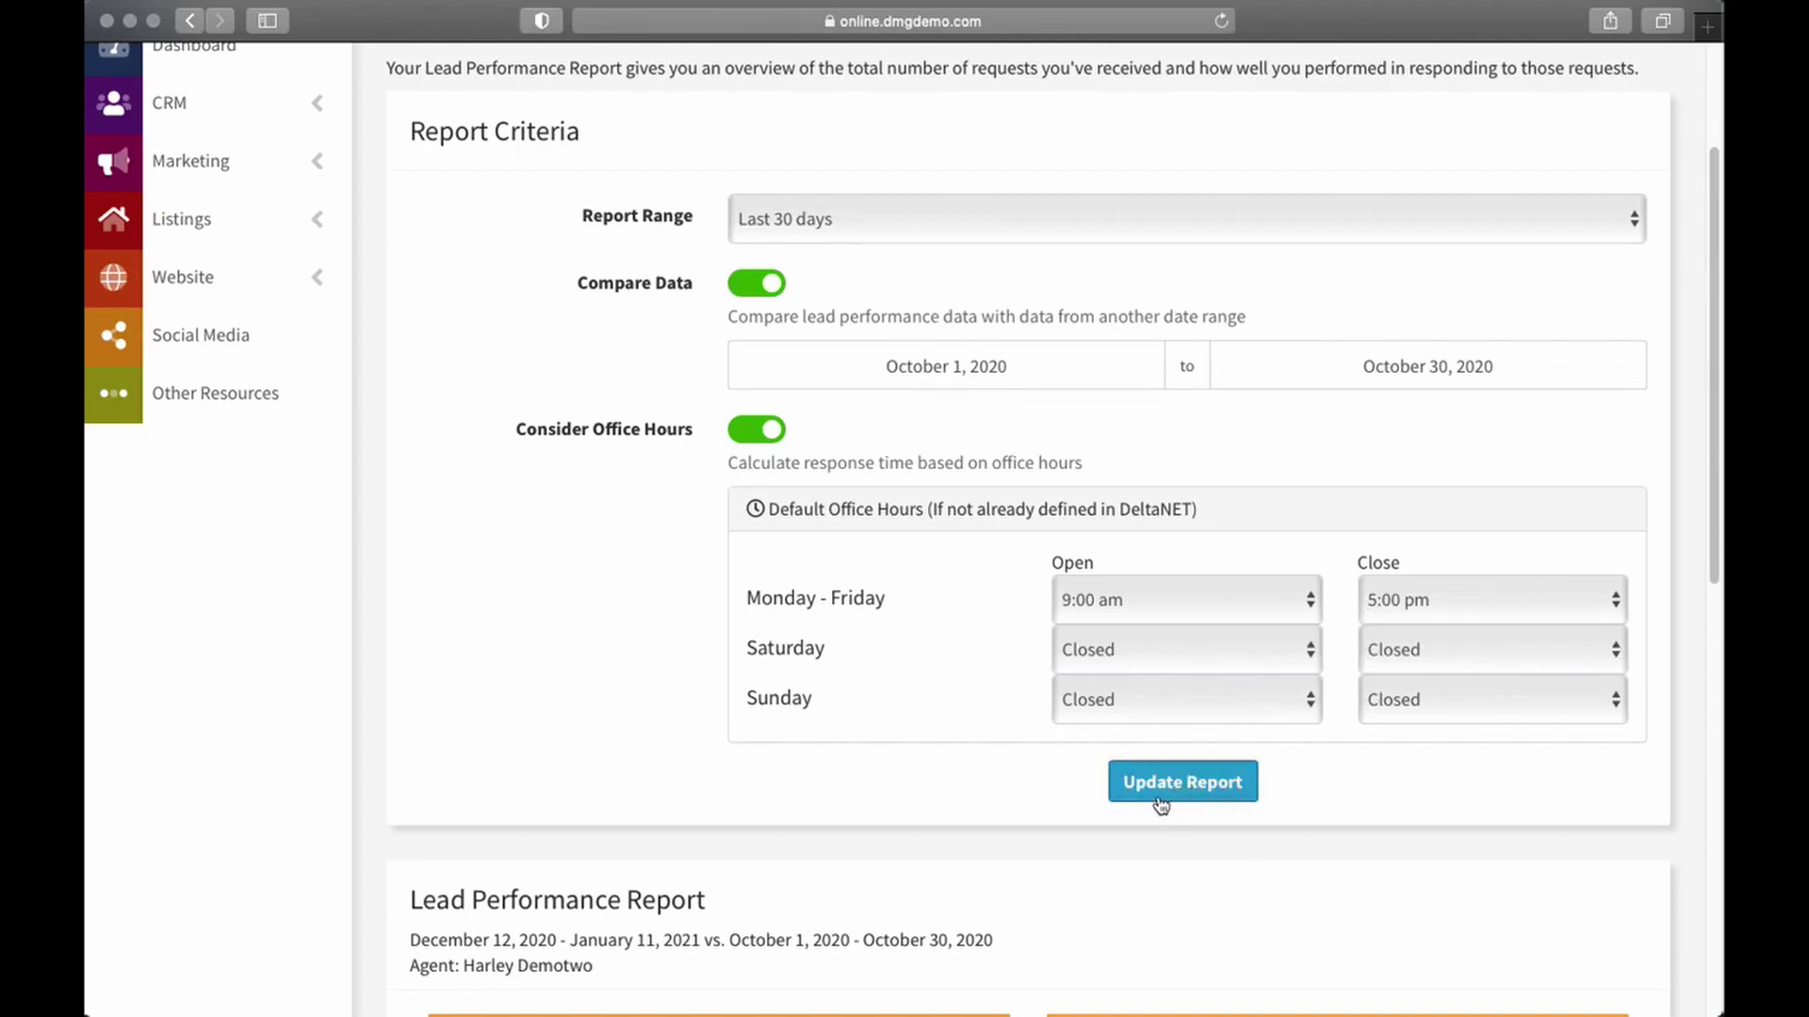
scroll(1029, 833, down, 9)
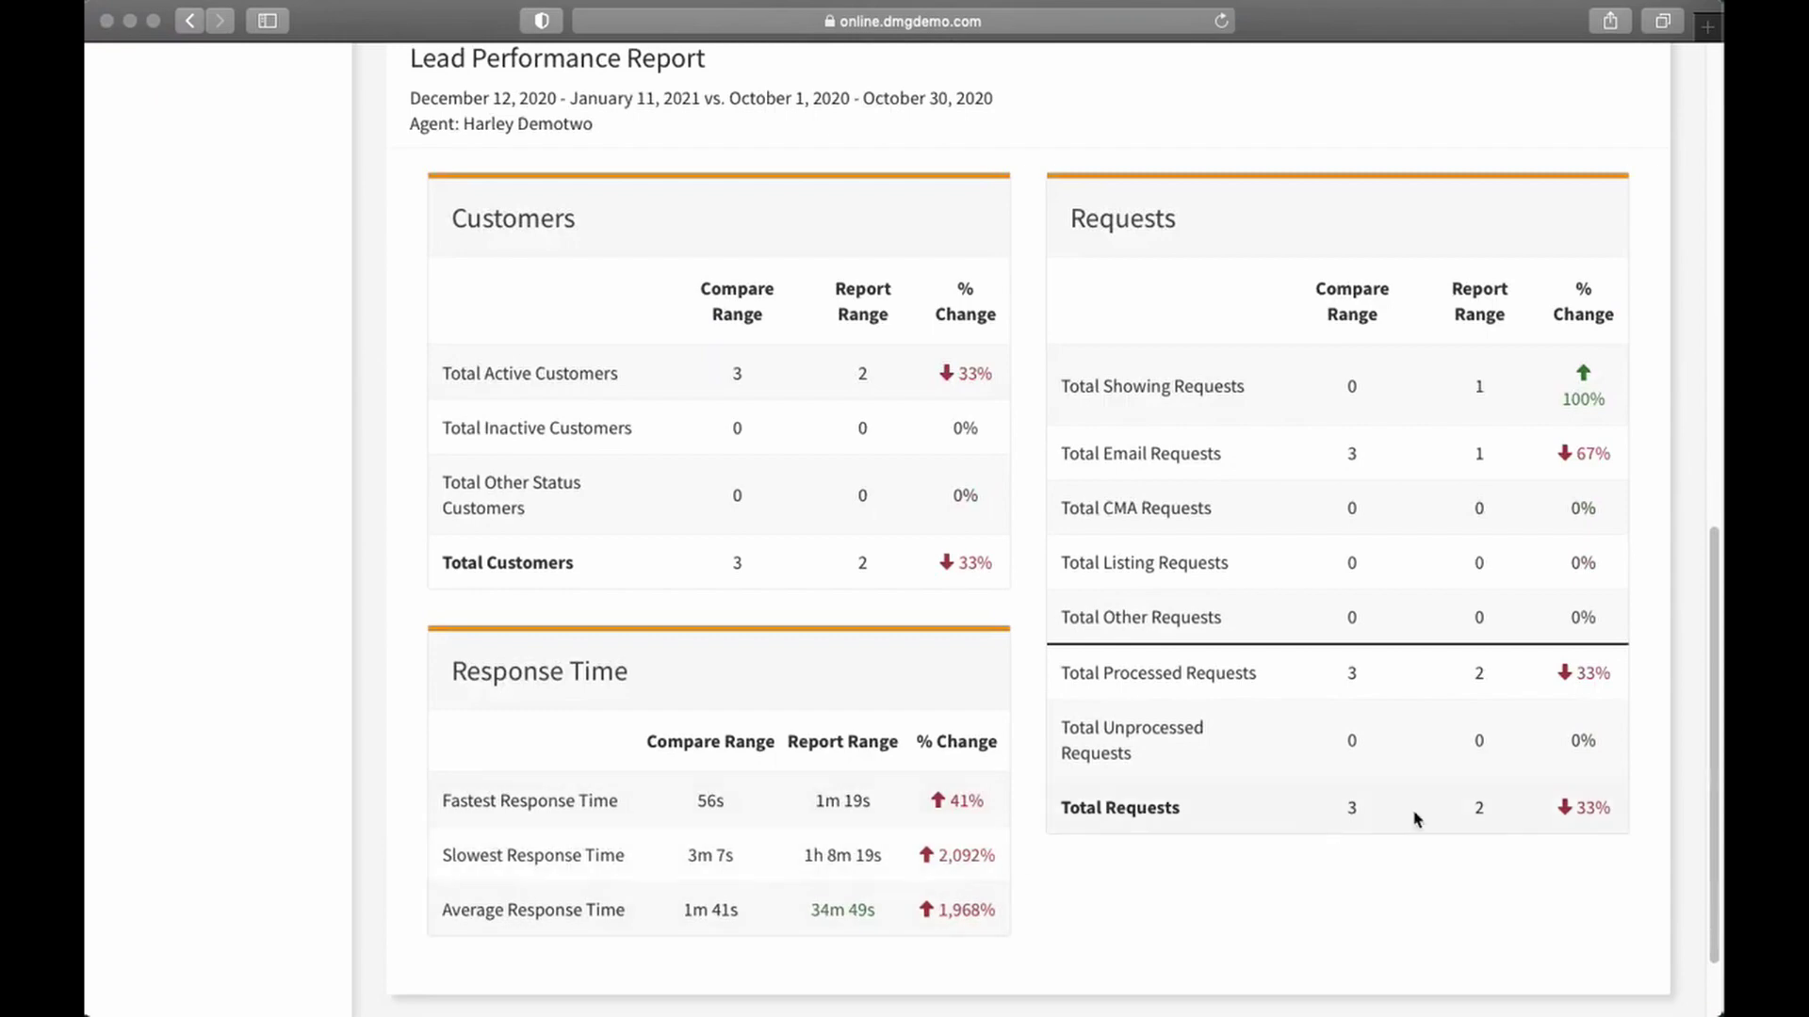
scroll(1344, 841, up, 10)
- Return to the CRM Customer Center and view the Import/Export Customers options, closing the dialog without choosing one
click(179, 325)
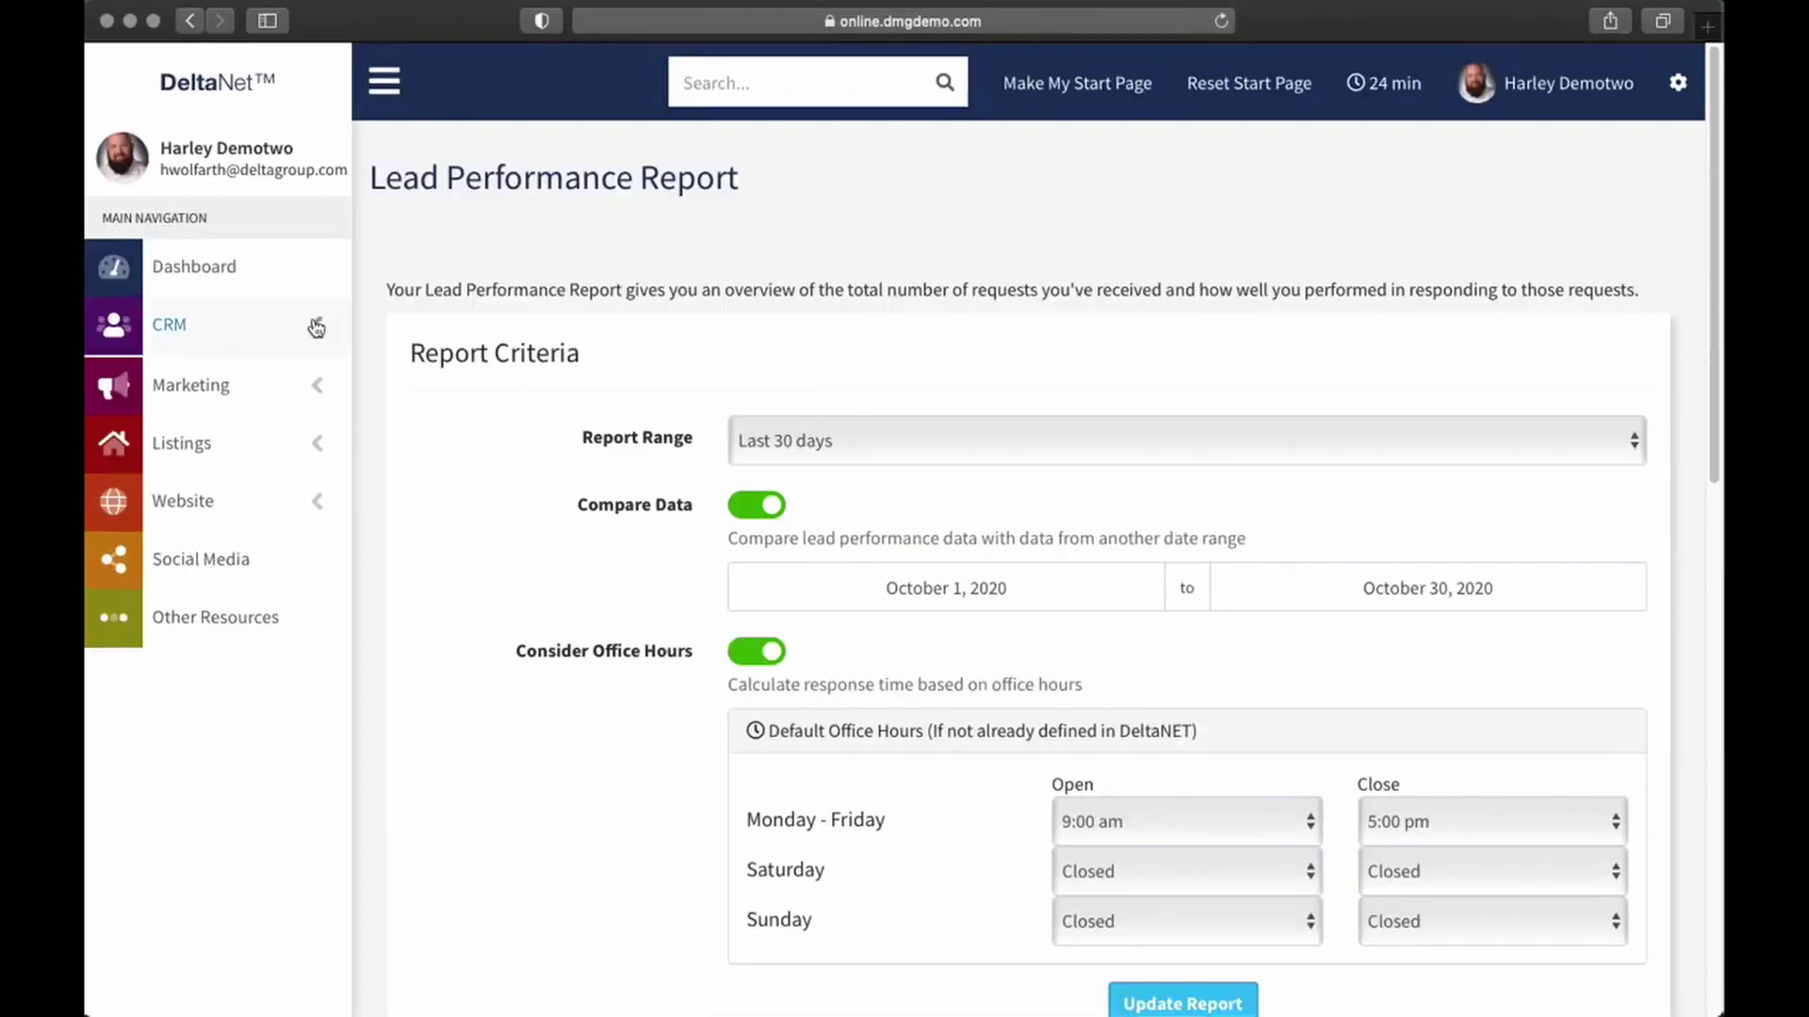
click(210, 386)
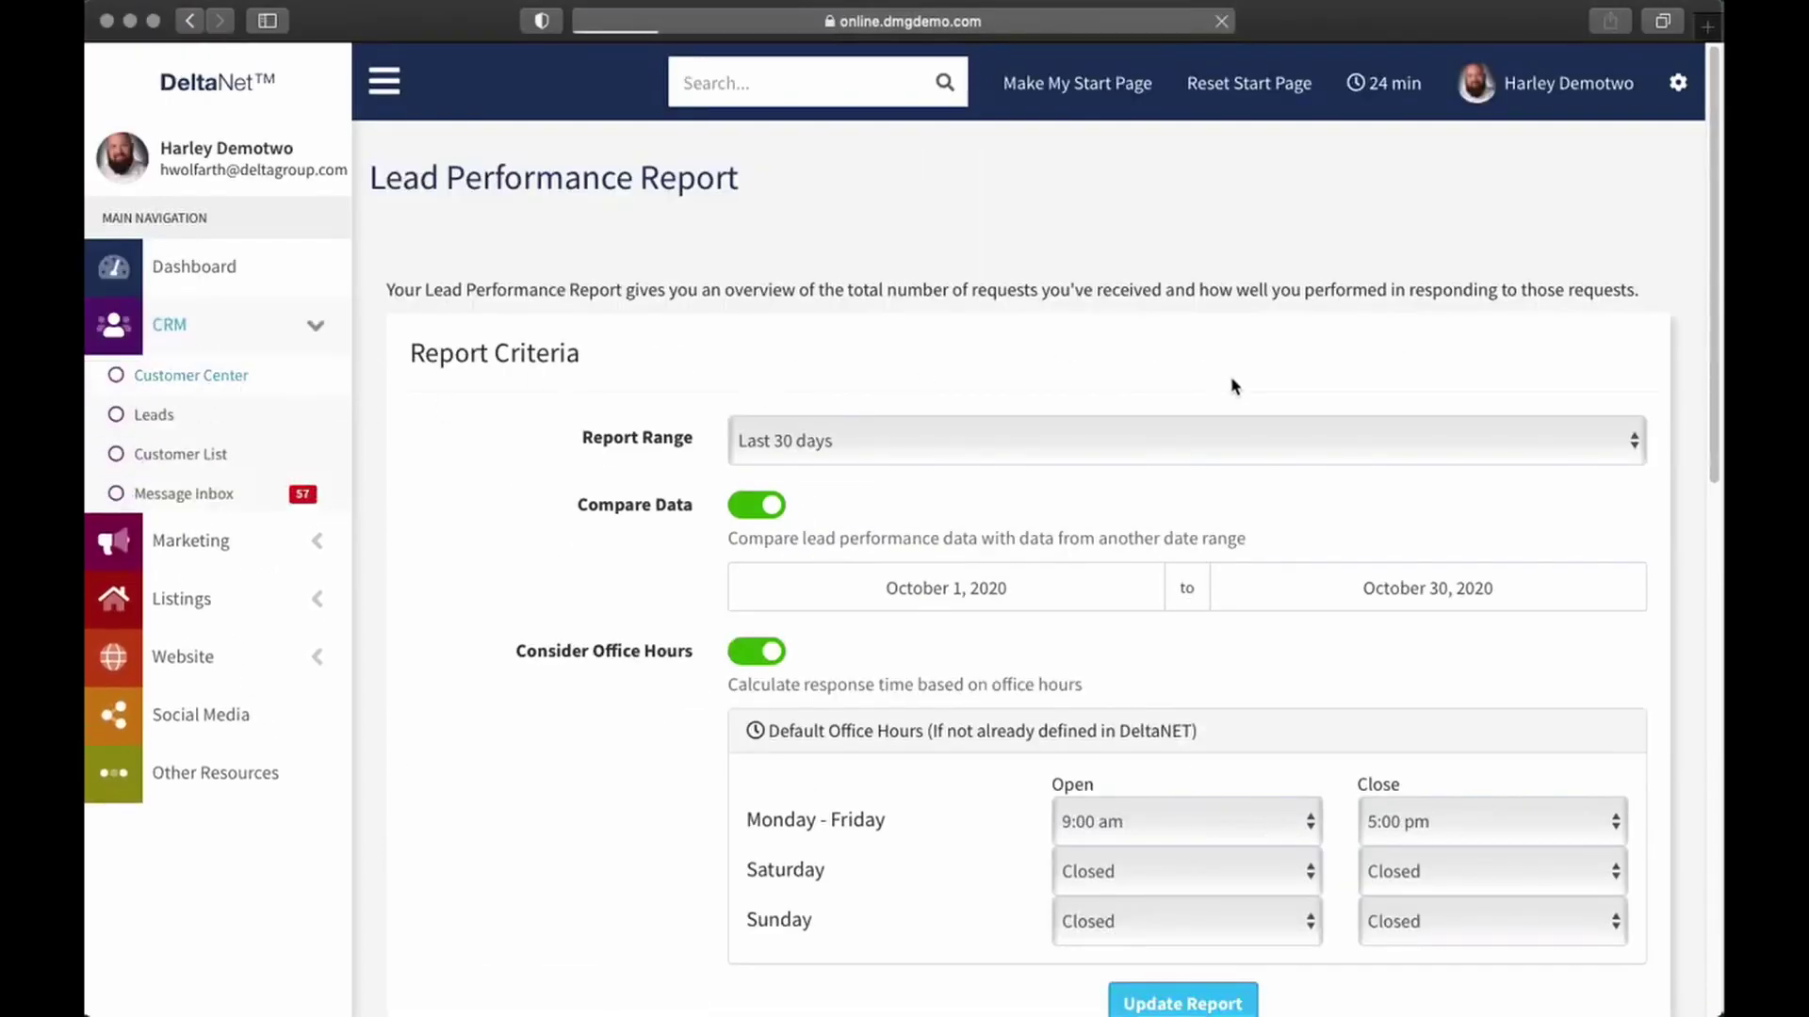
scroll(1228, 387, down, 5)
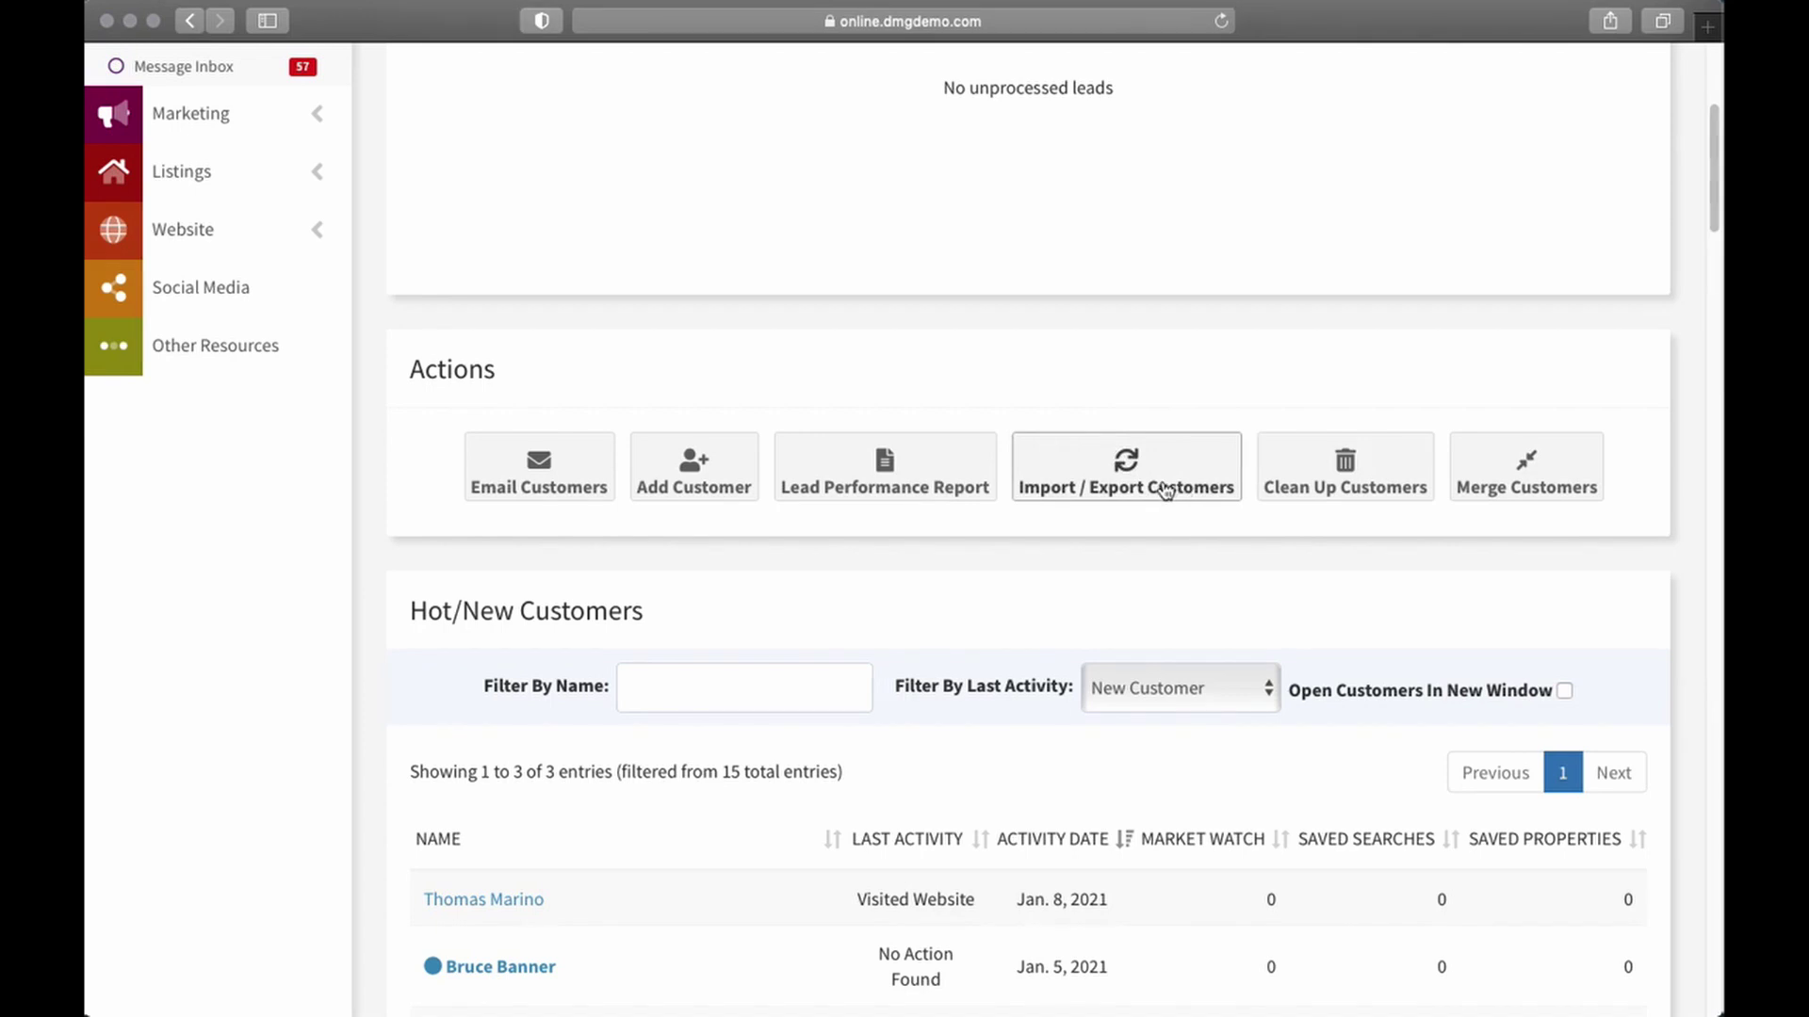
click(1117, 471)
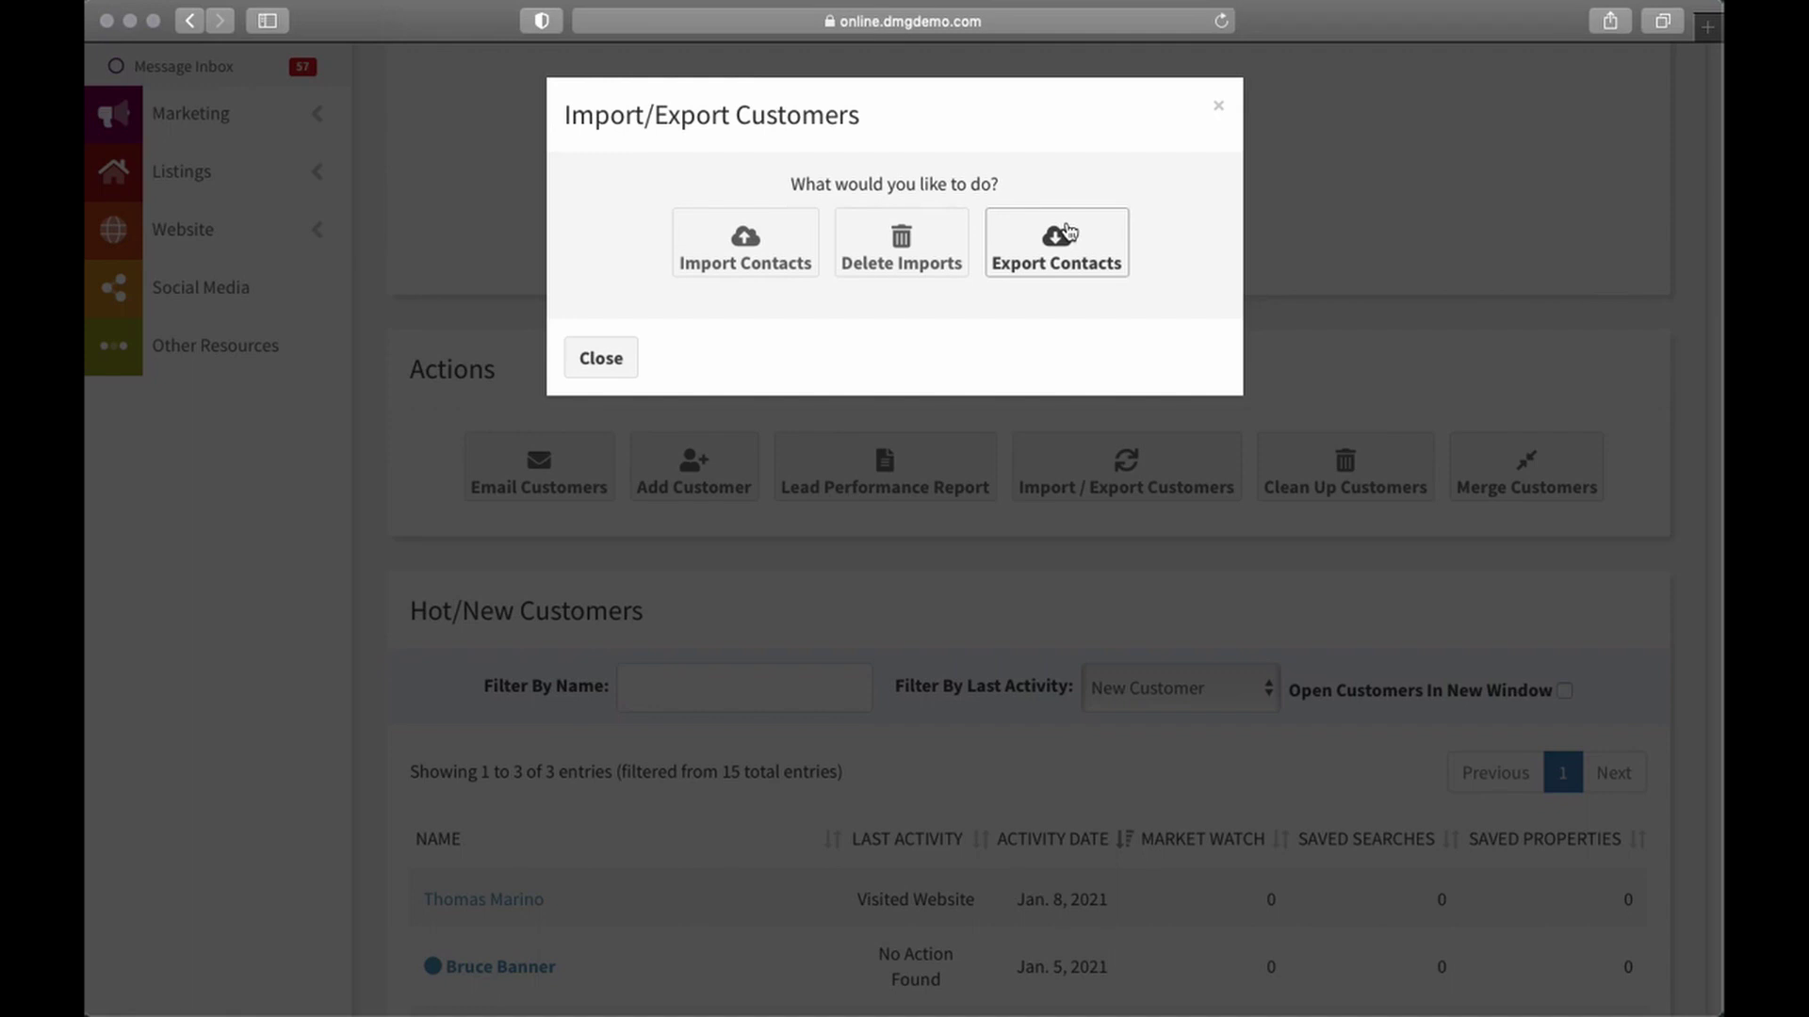
click(612, 361)
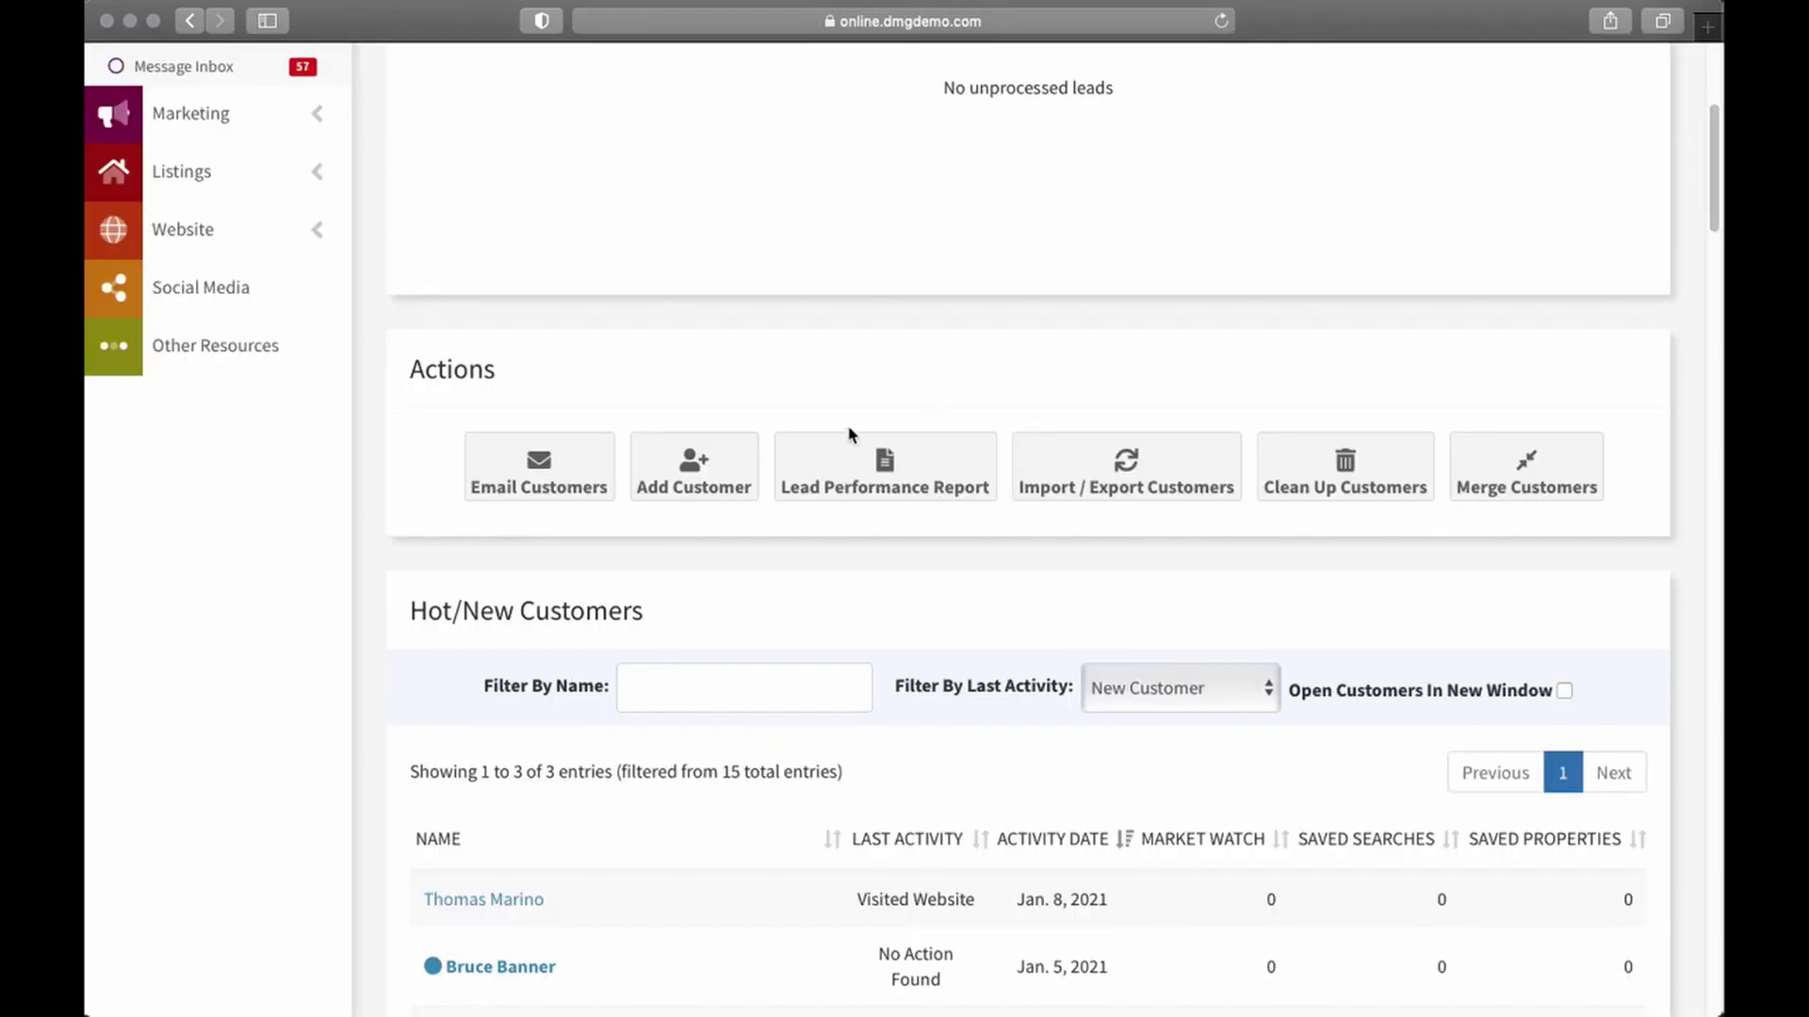
- Open the Clean Up Customers action and mark the first four listed customers as return
click(1336, 480)
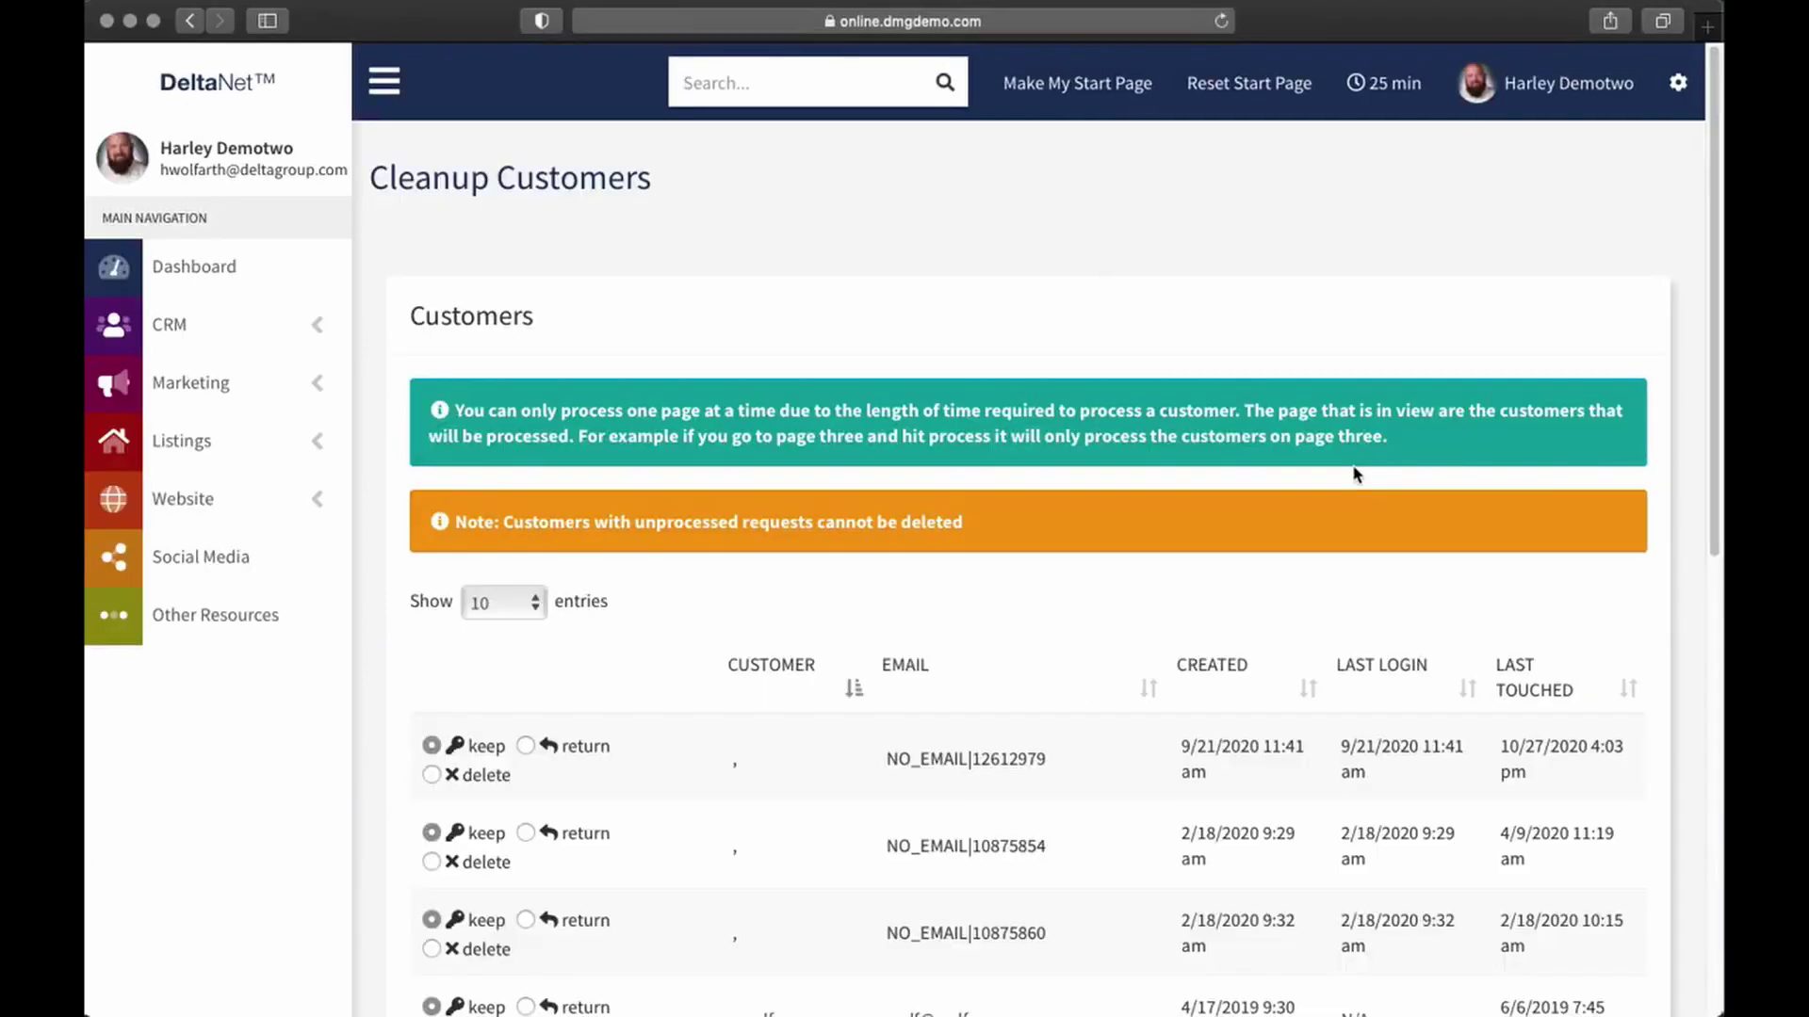
scroll(990, 703, down, 3)
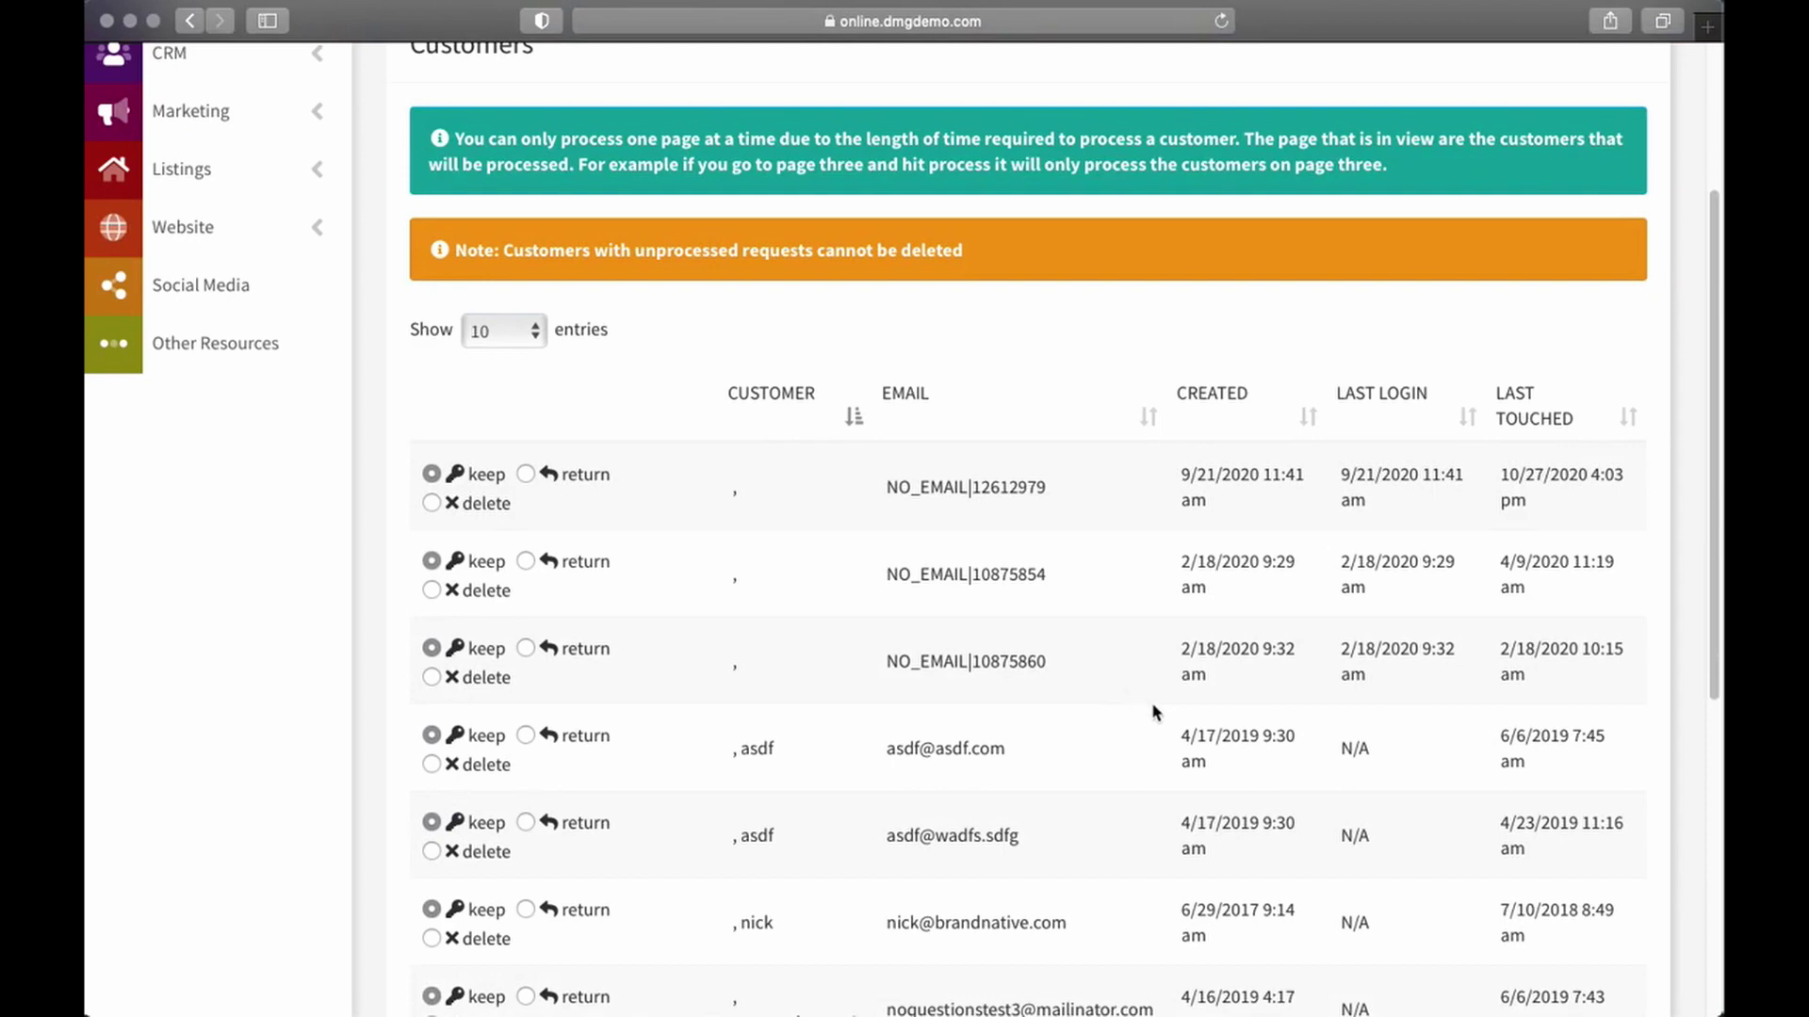
click(525, 474)
click(524, 561)
double_click(524, 648)
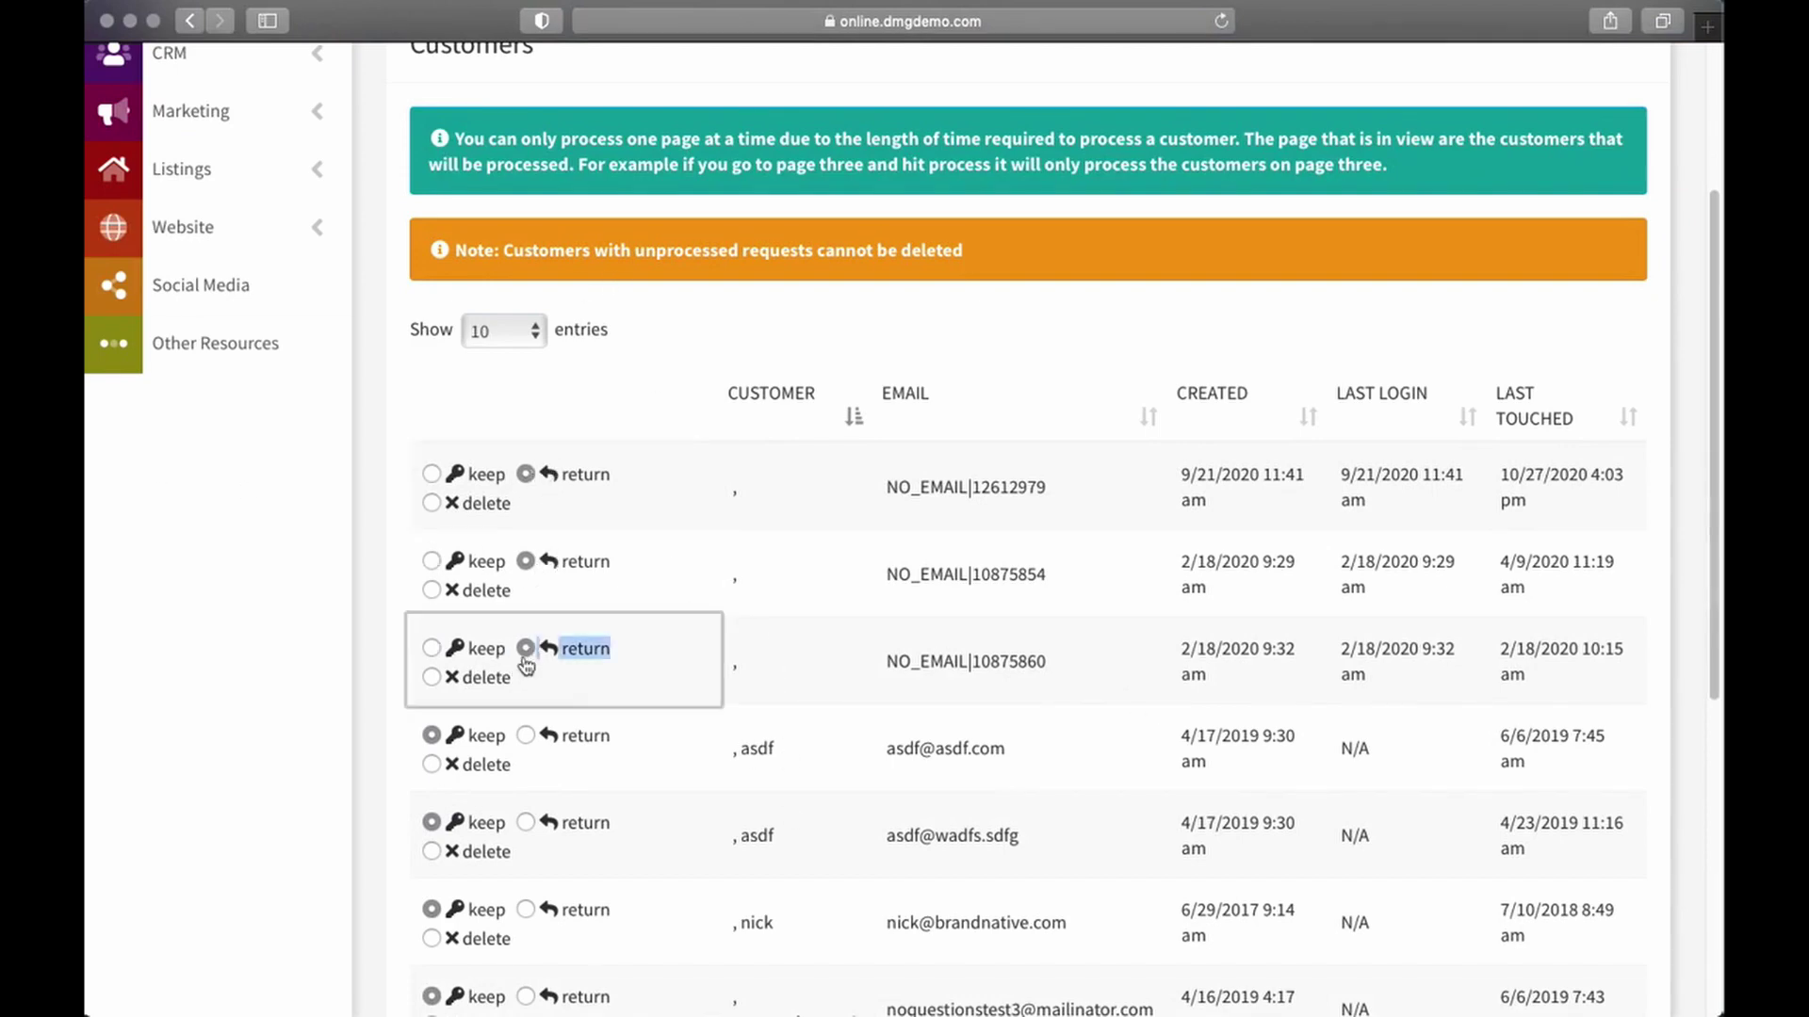
click(525, 735)
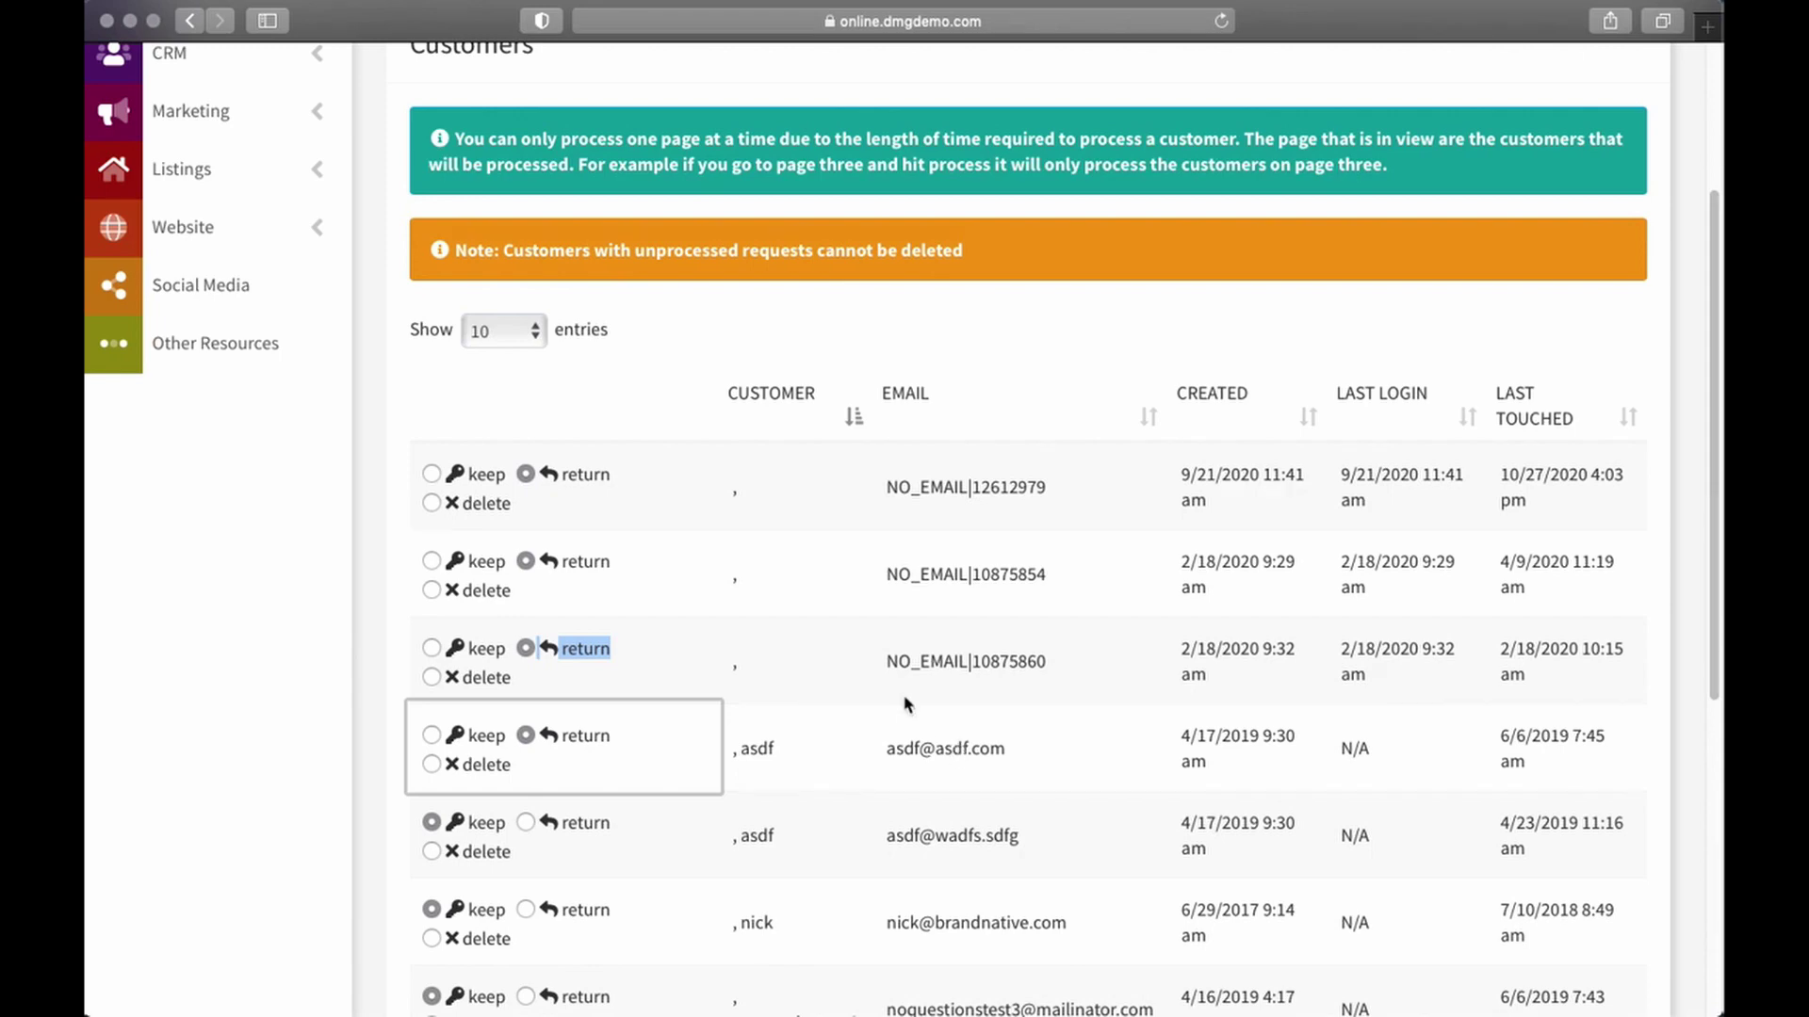
- Try marking the first two listed customers for deletion, and restore both to the return option
scroll(613, 733, down, 1)
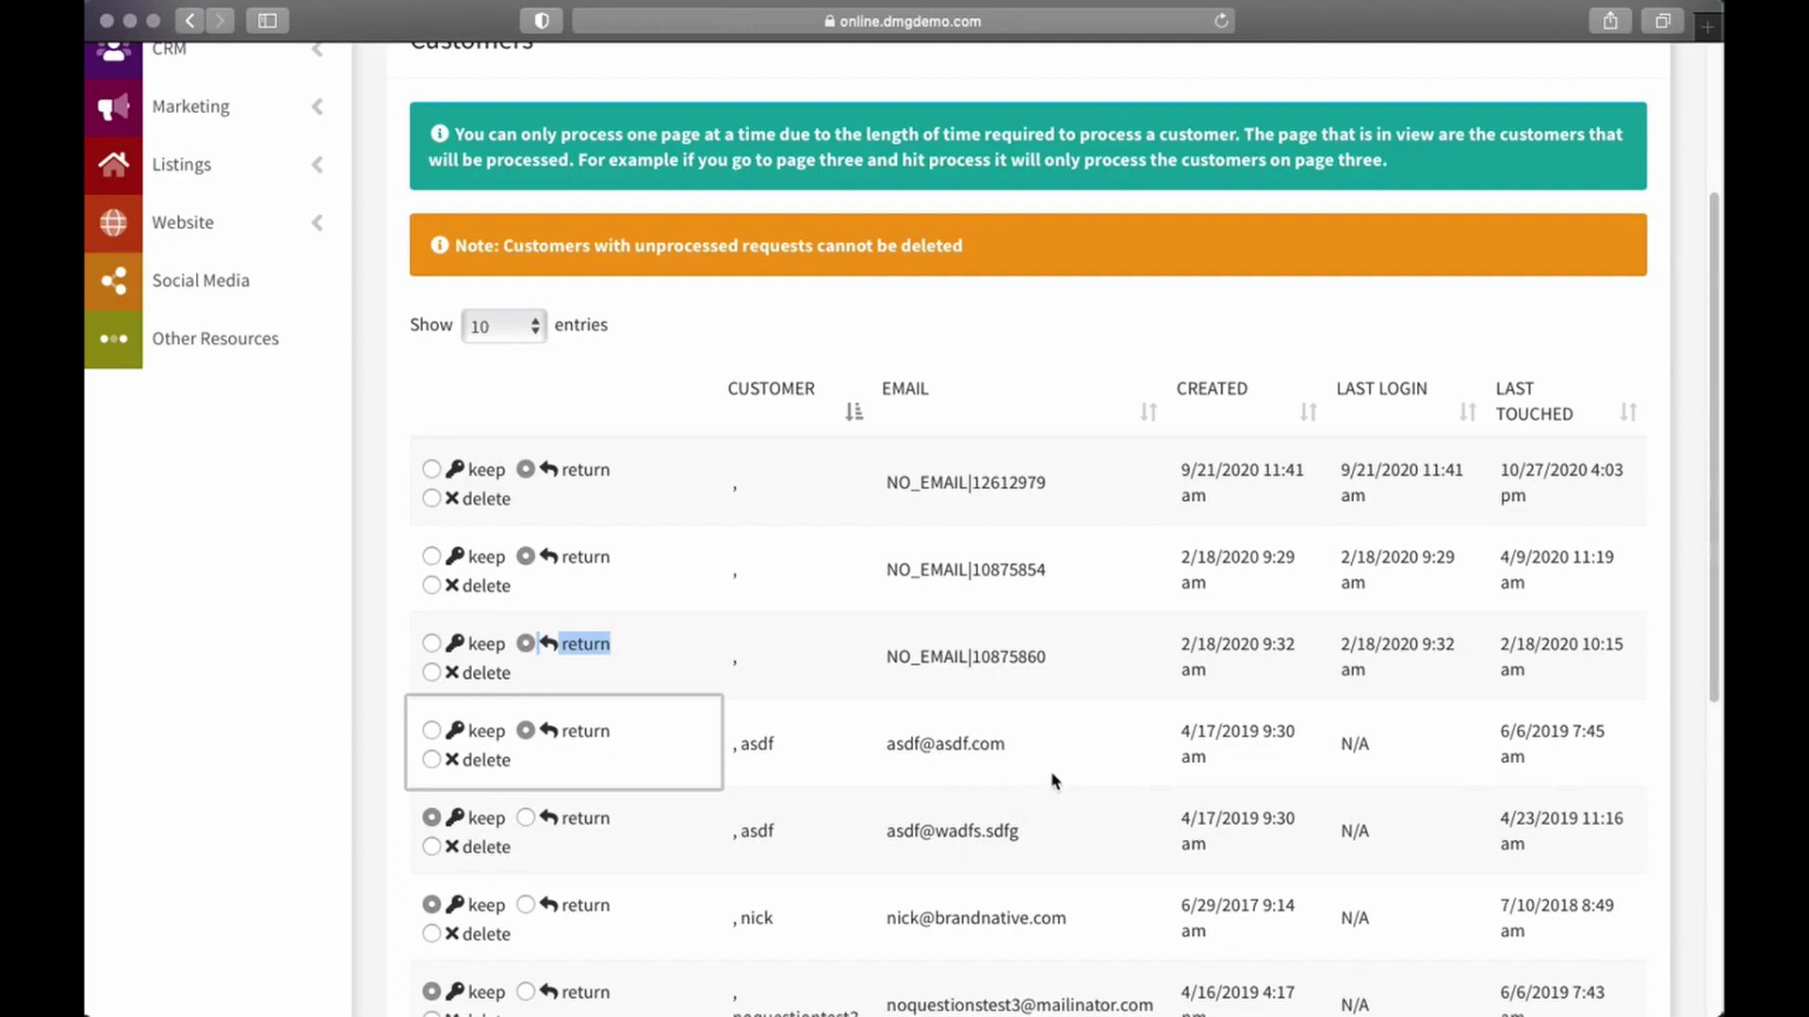
click(432, 498)
click(432, 586)
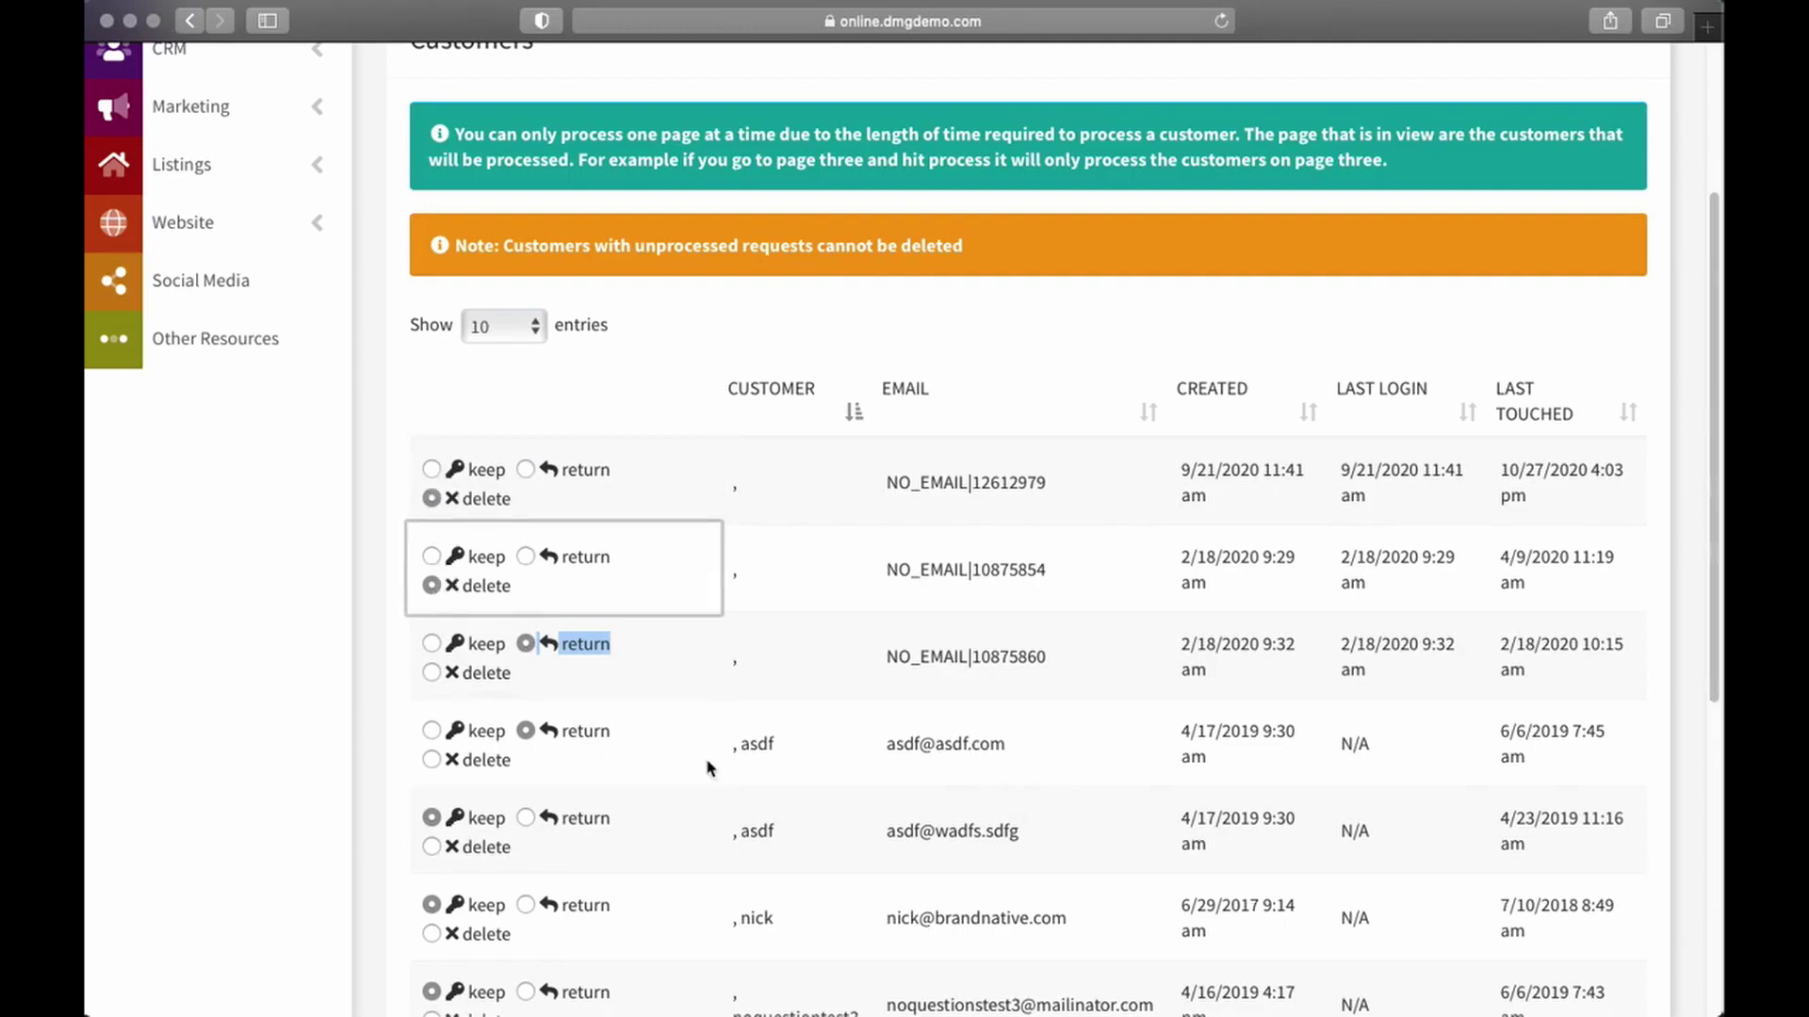
scroll(822, 728, down, 2)
scroll(812, 723, up, 1)
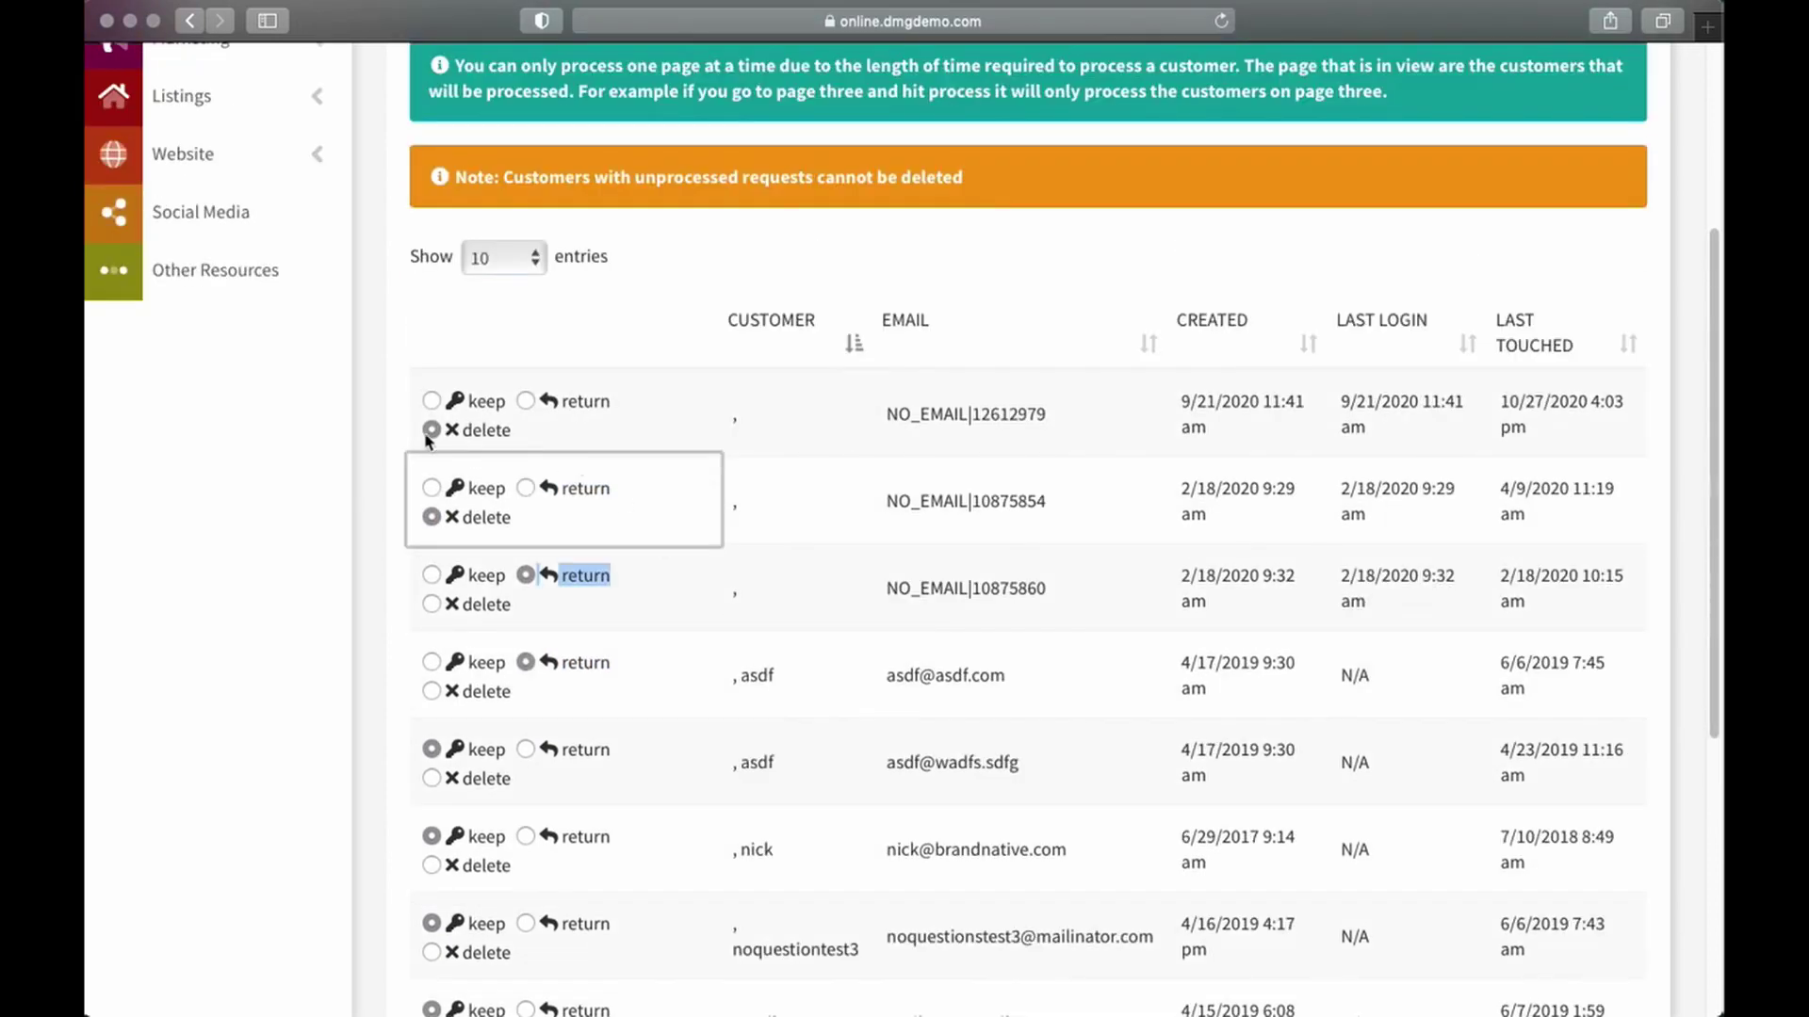
click(431, 750)
click(525, 403)
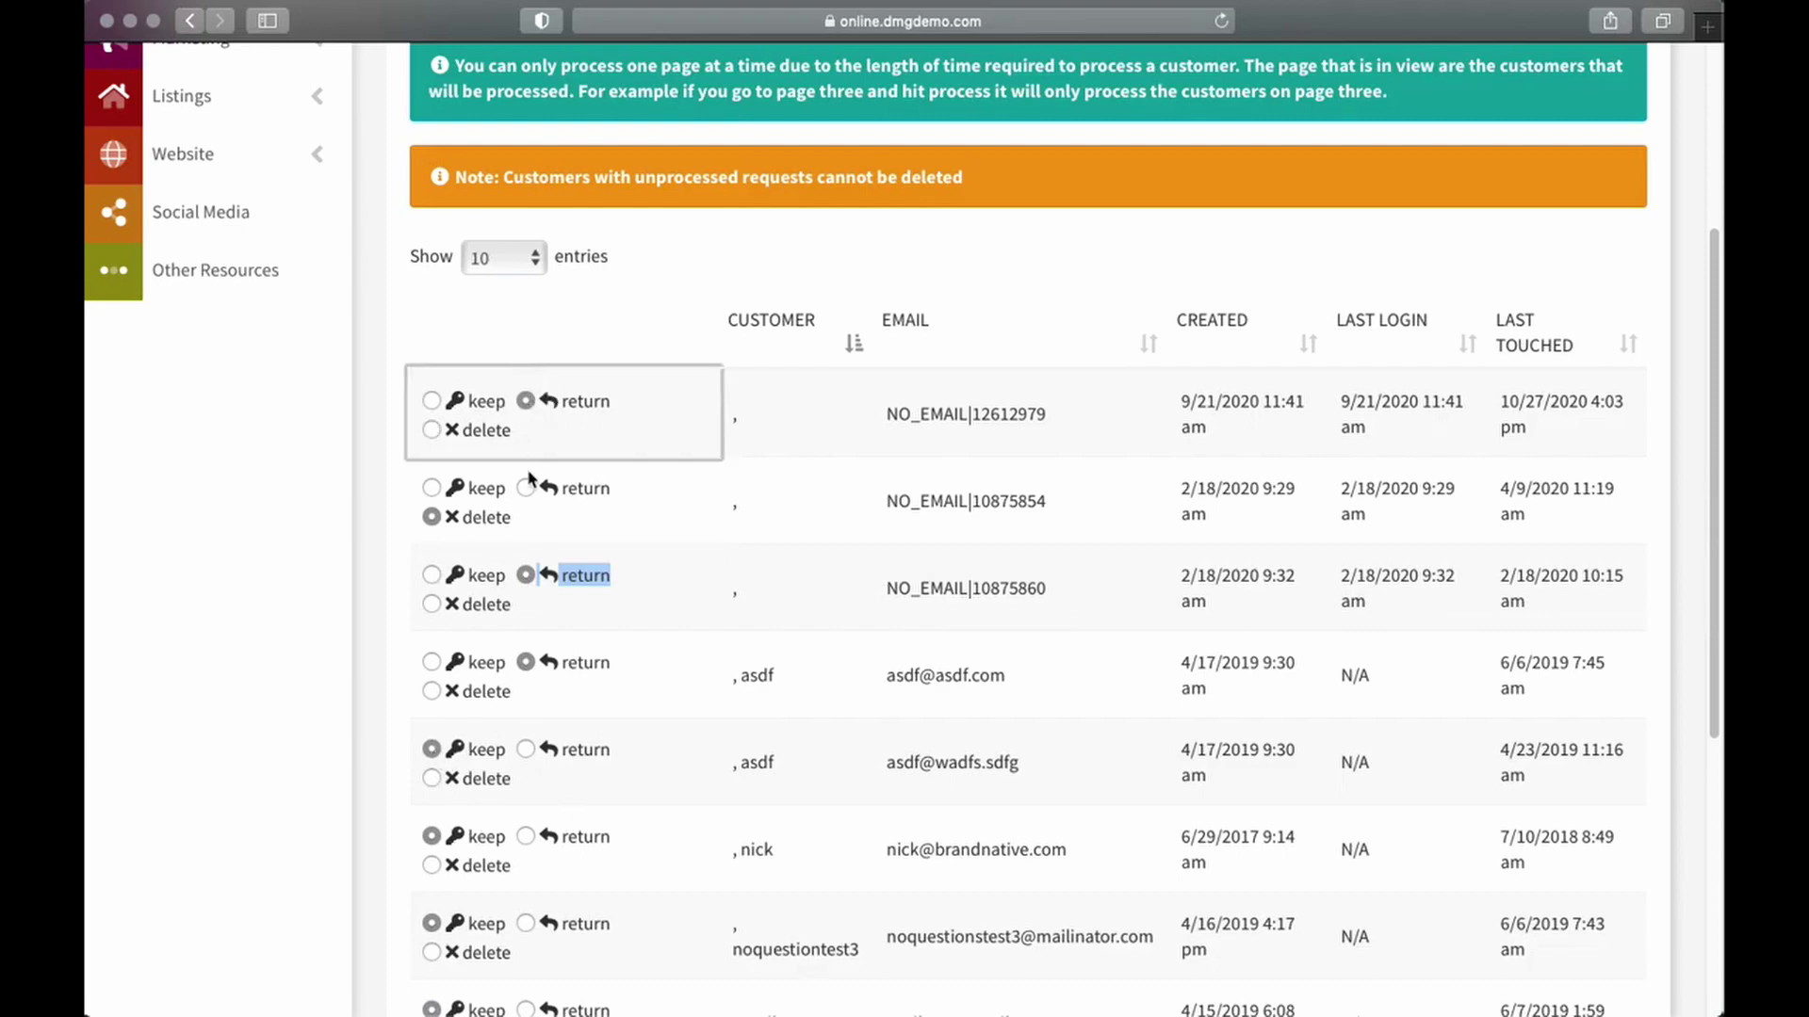
click(526, 488)
- Mark the last three customers on the first cleanup page for deletion
scroll(766, 688, down, 5)
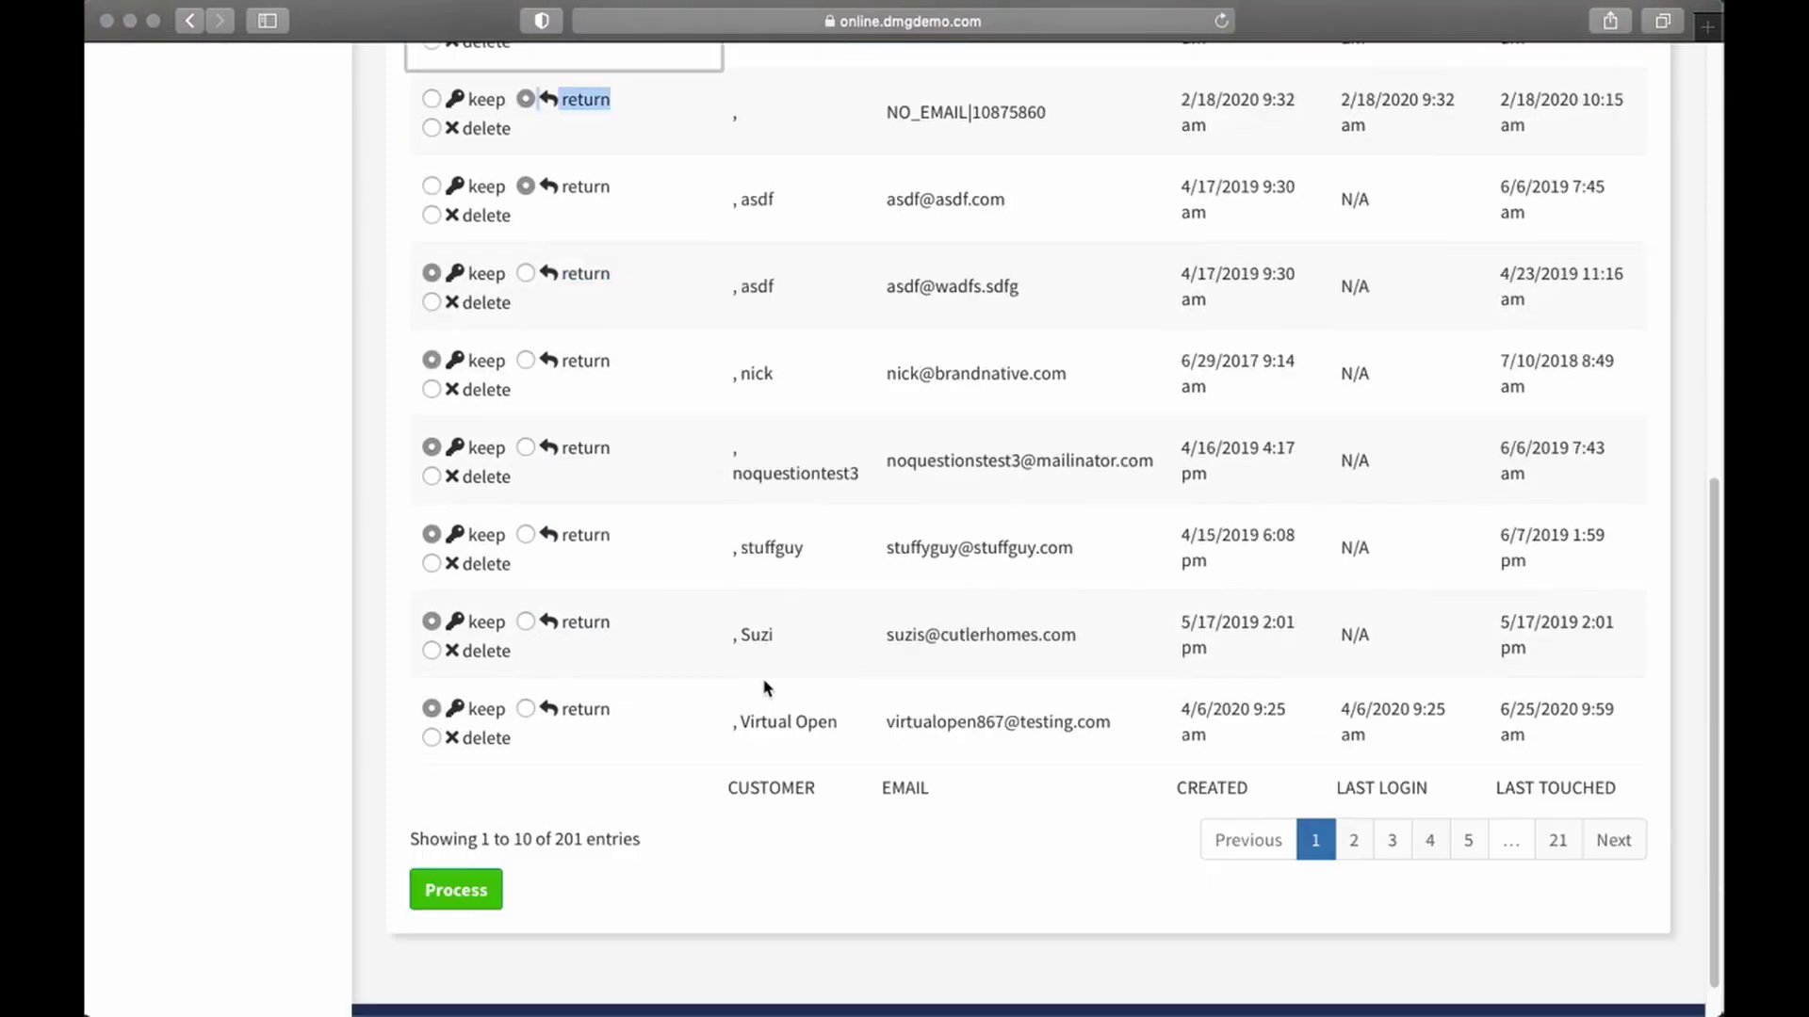
click(431, 650)
click(431, 564)
click(432, 739)
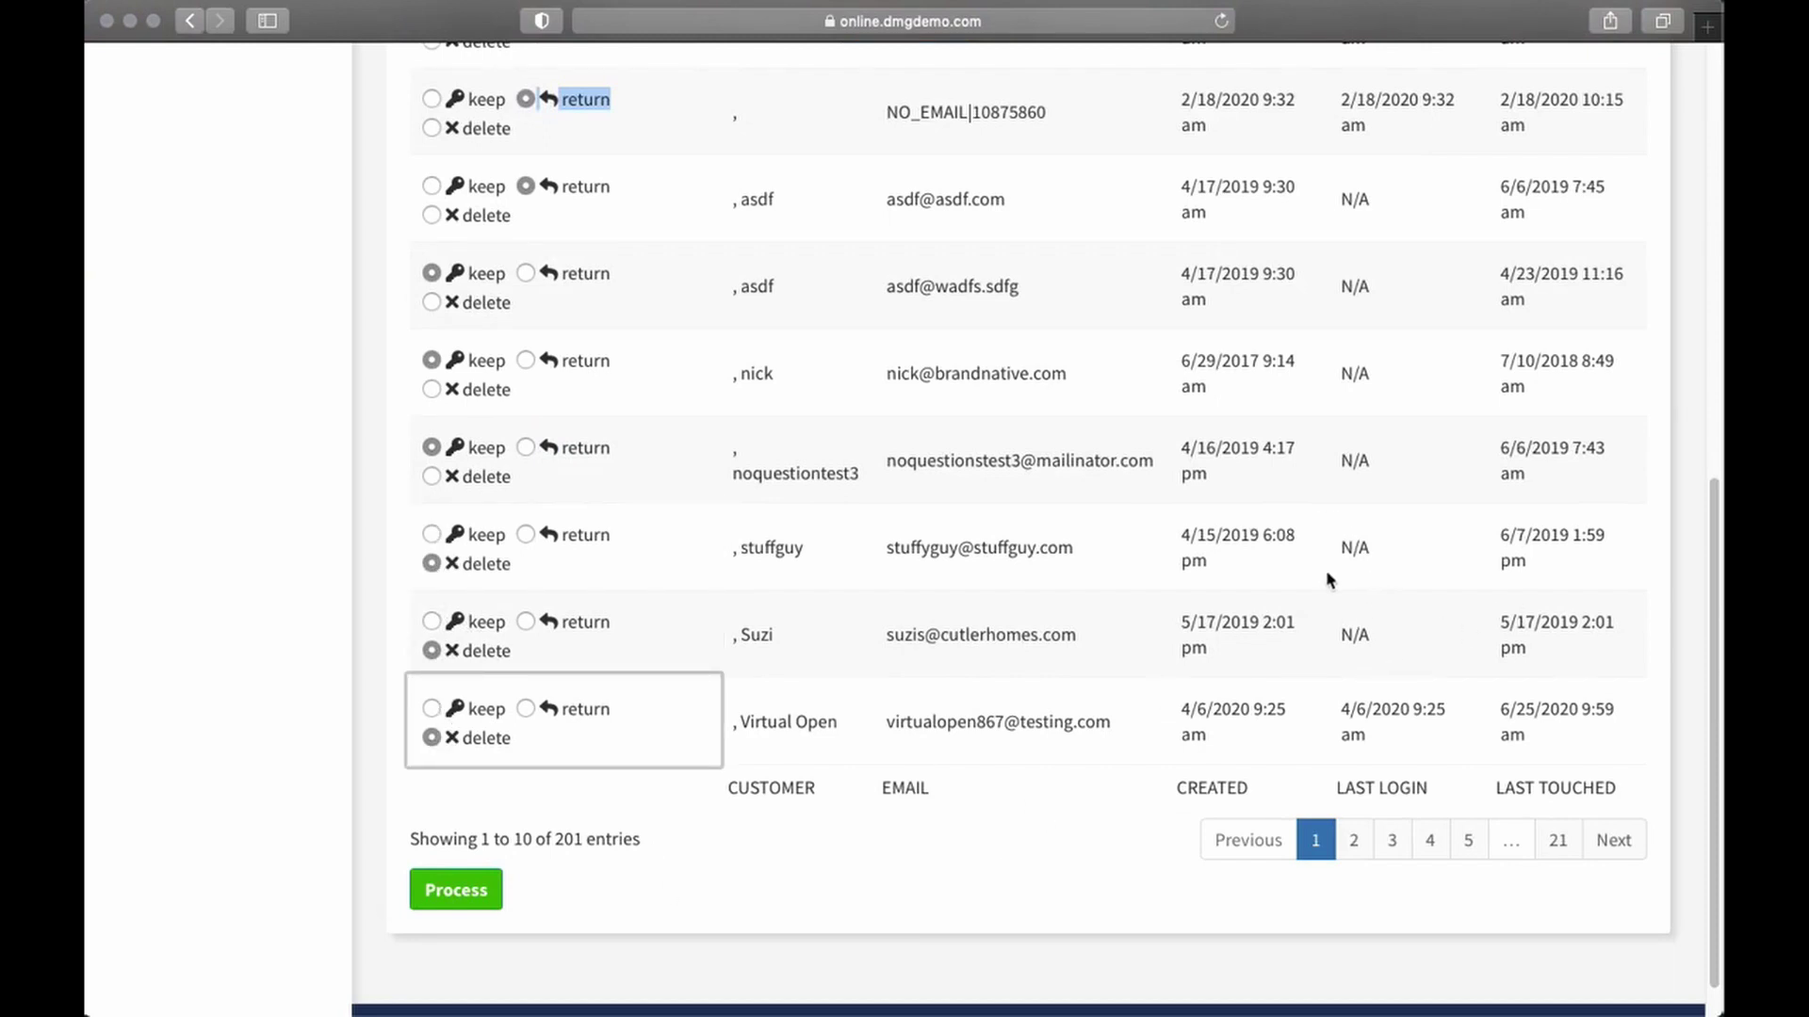
- Set the cleanup customer list to show 100 entries per page and look through its first page
scroll(1334, 578, up, 5)
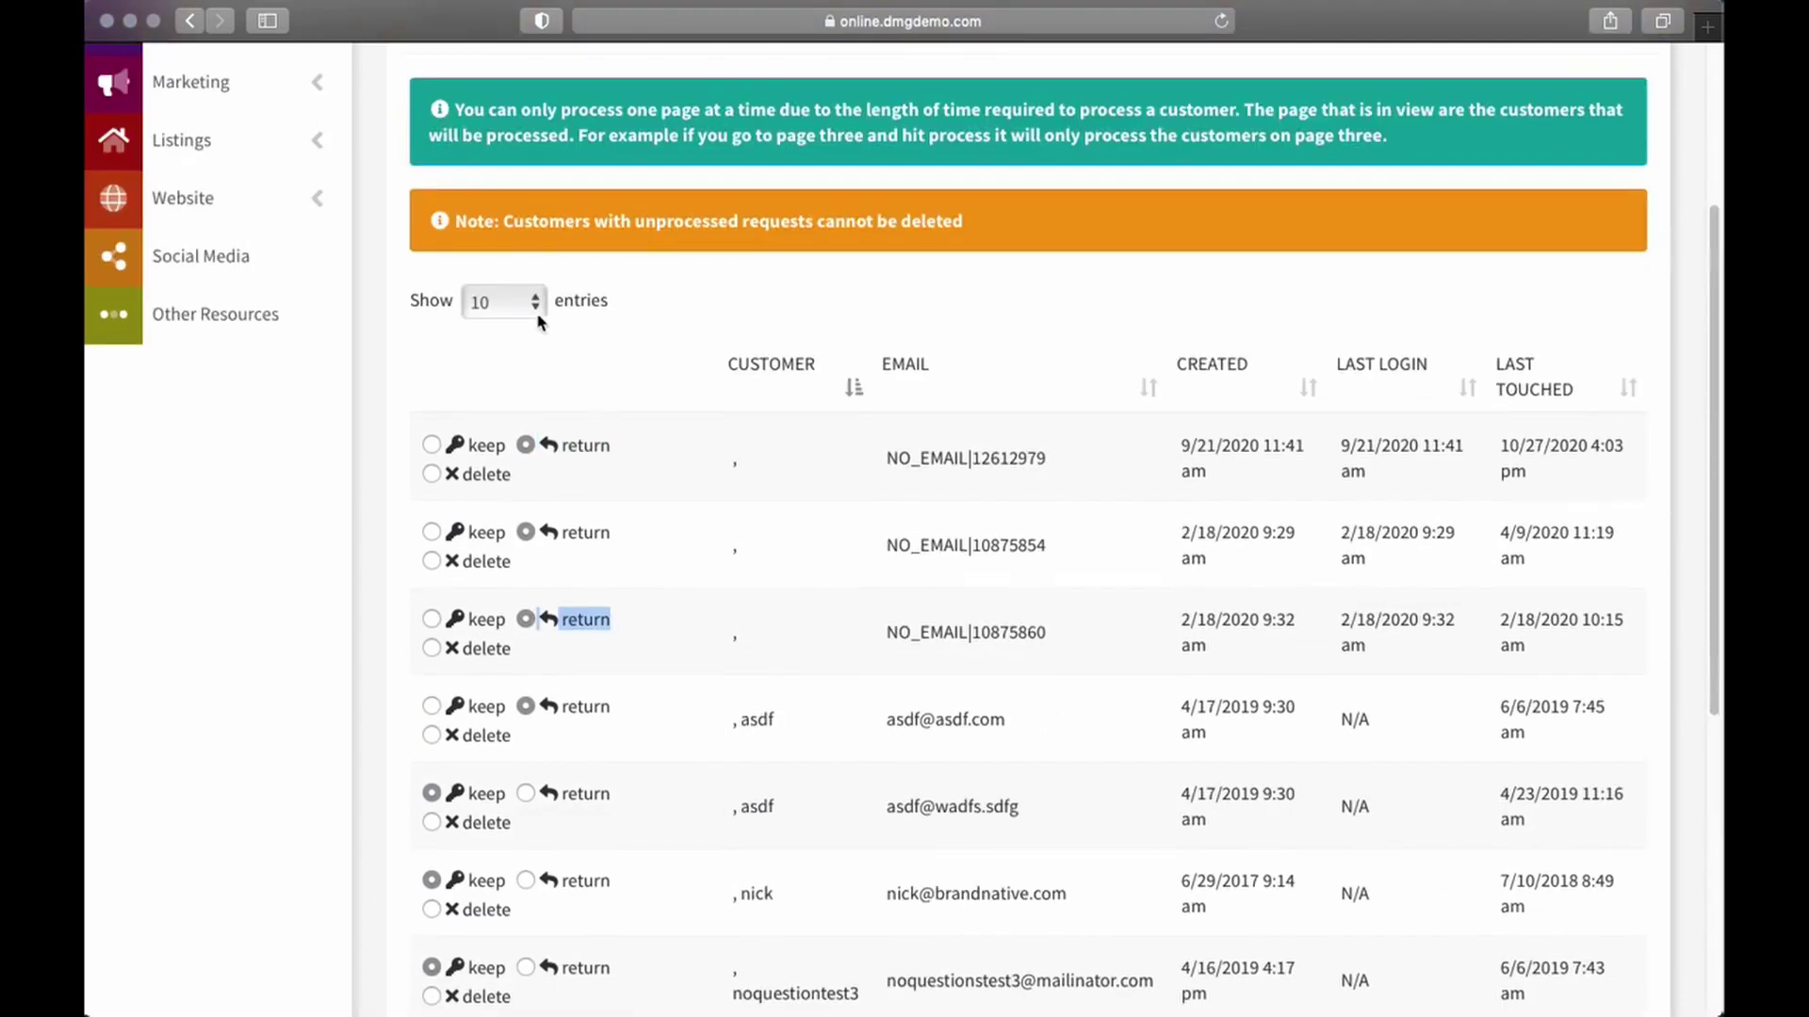
click(504, 300)
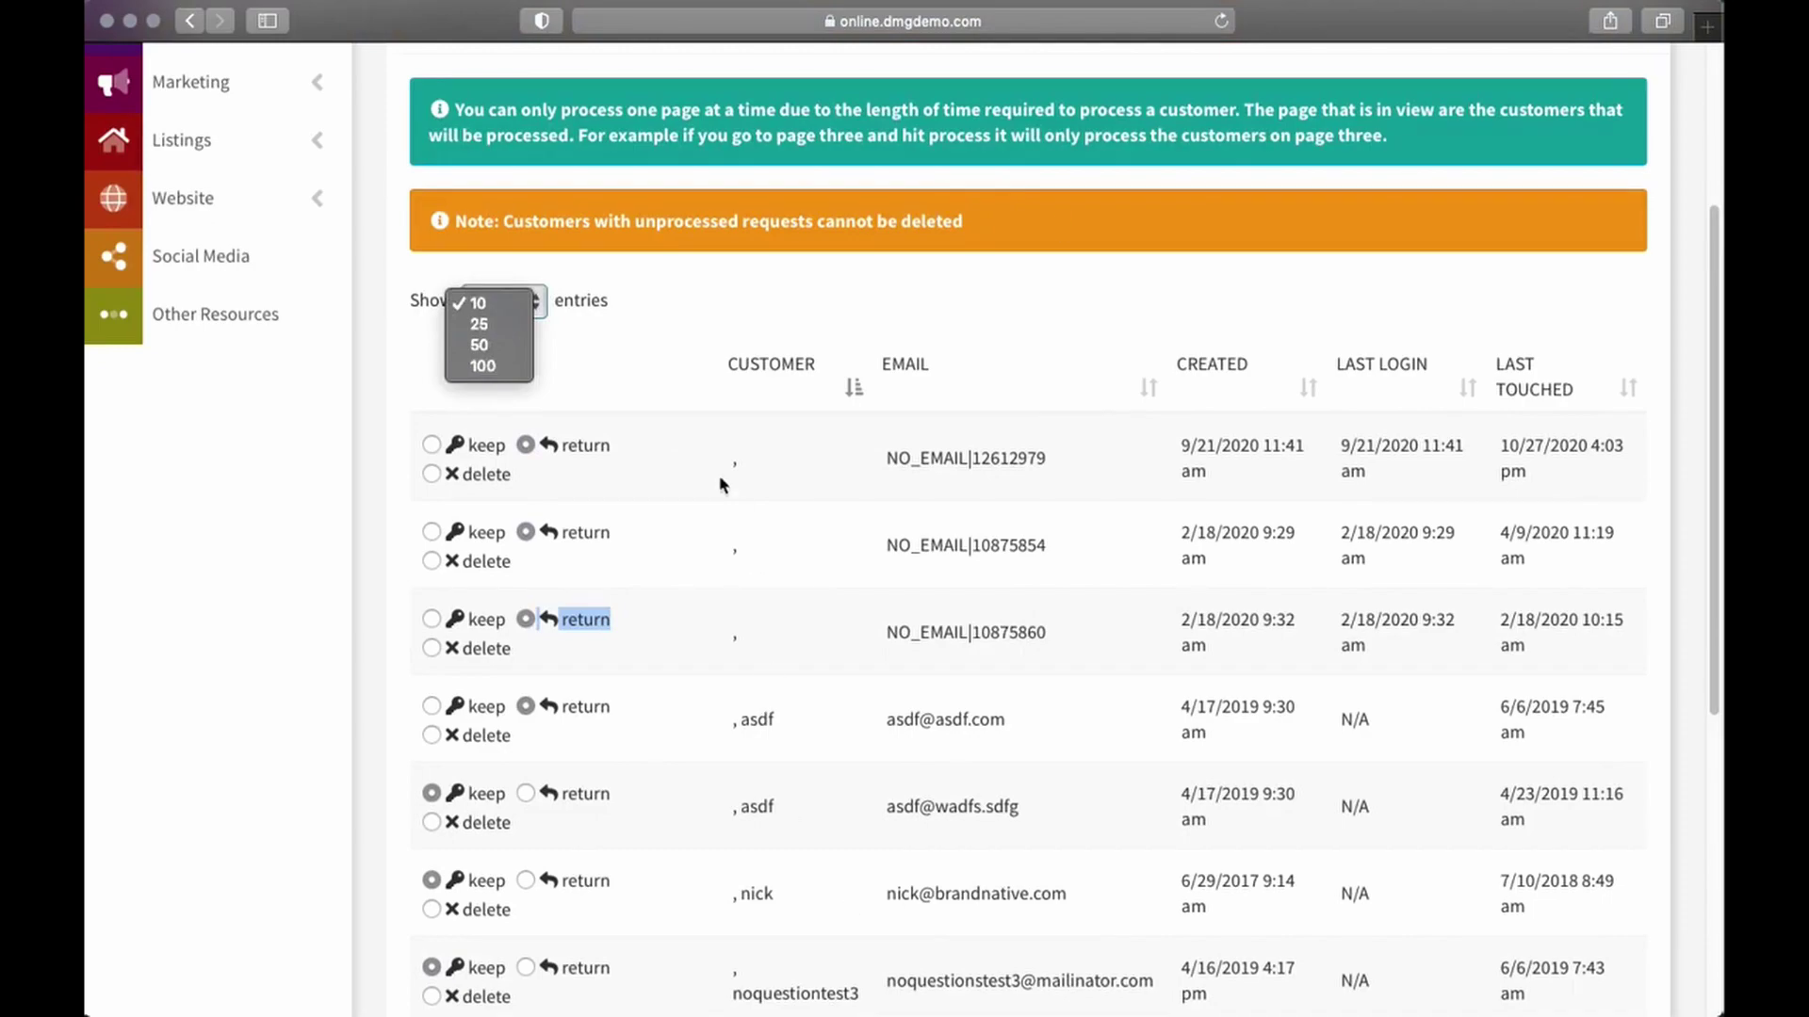
click(548, 316)
click(510, 304)
click(489, 366)
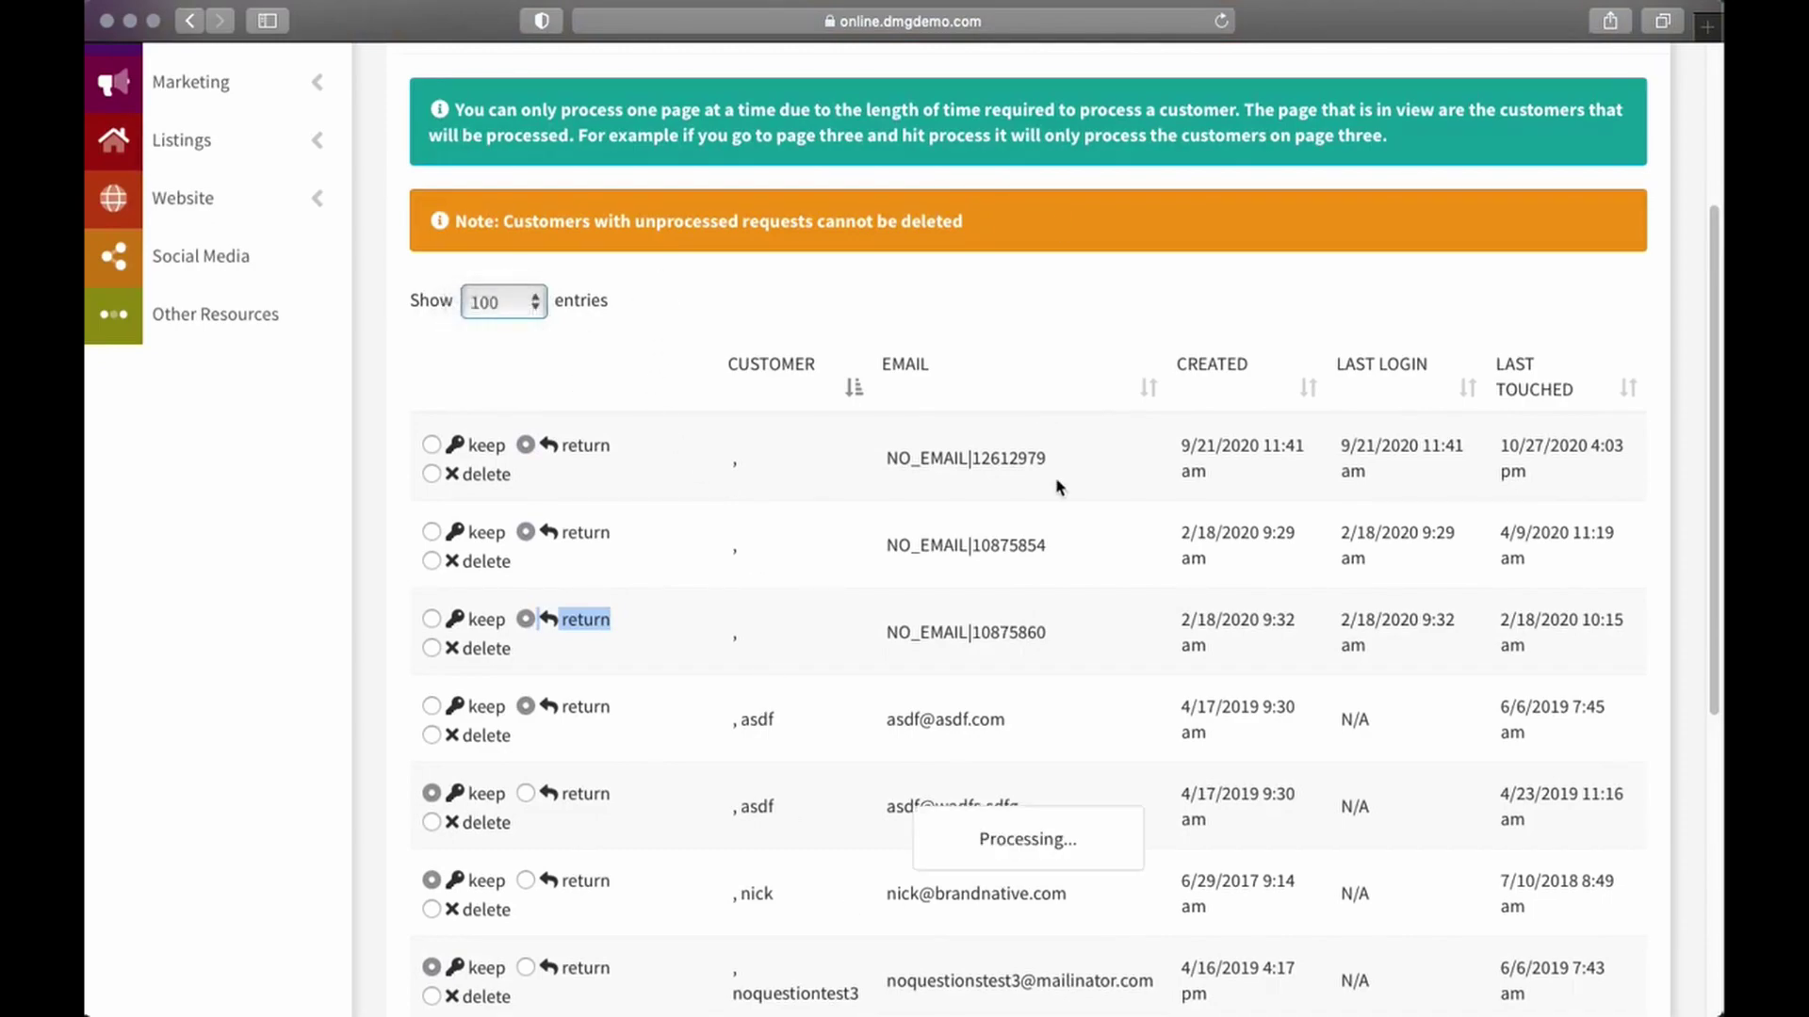
scroll(982, 579, down, 15)
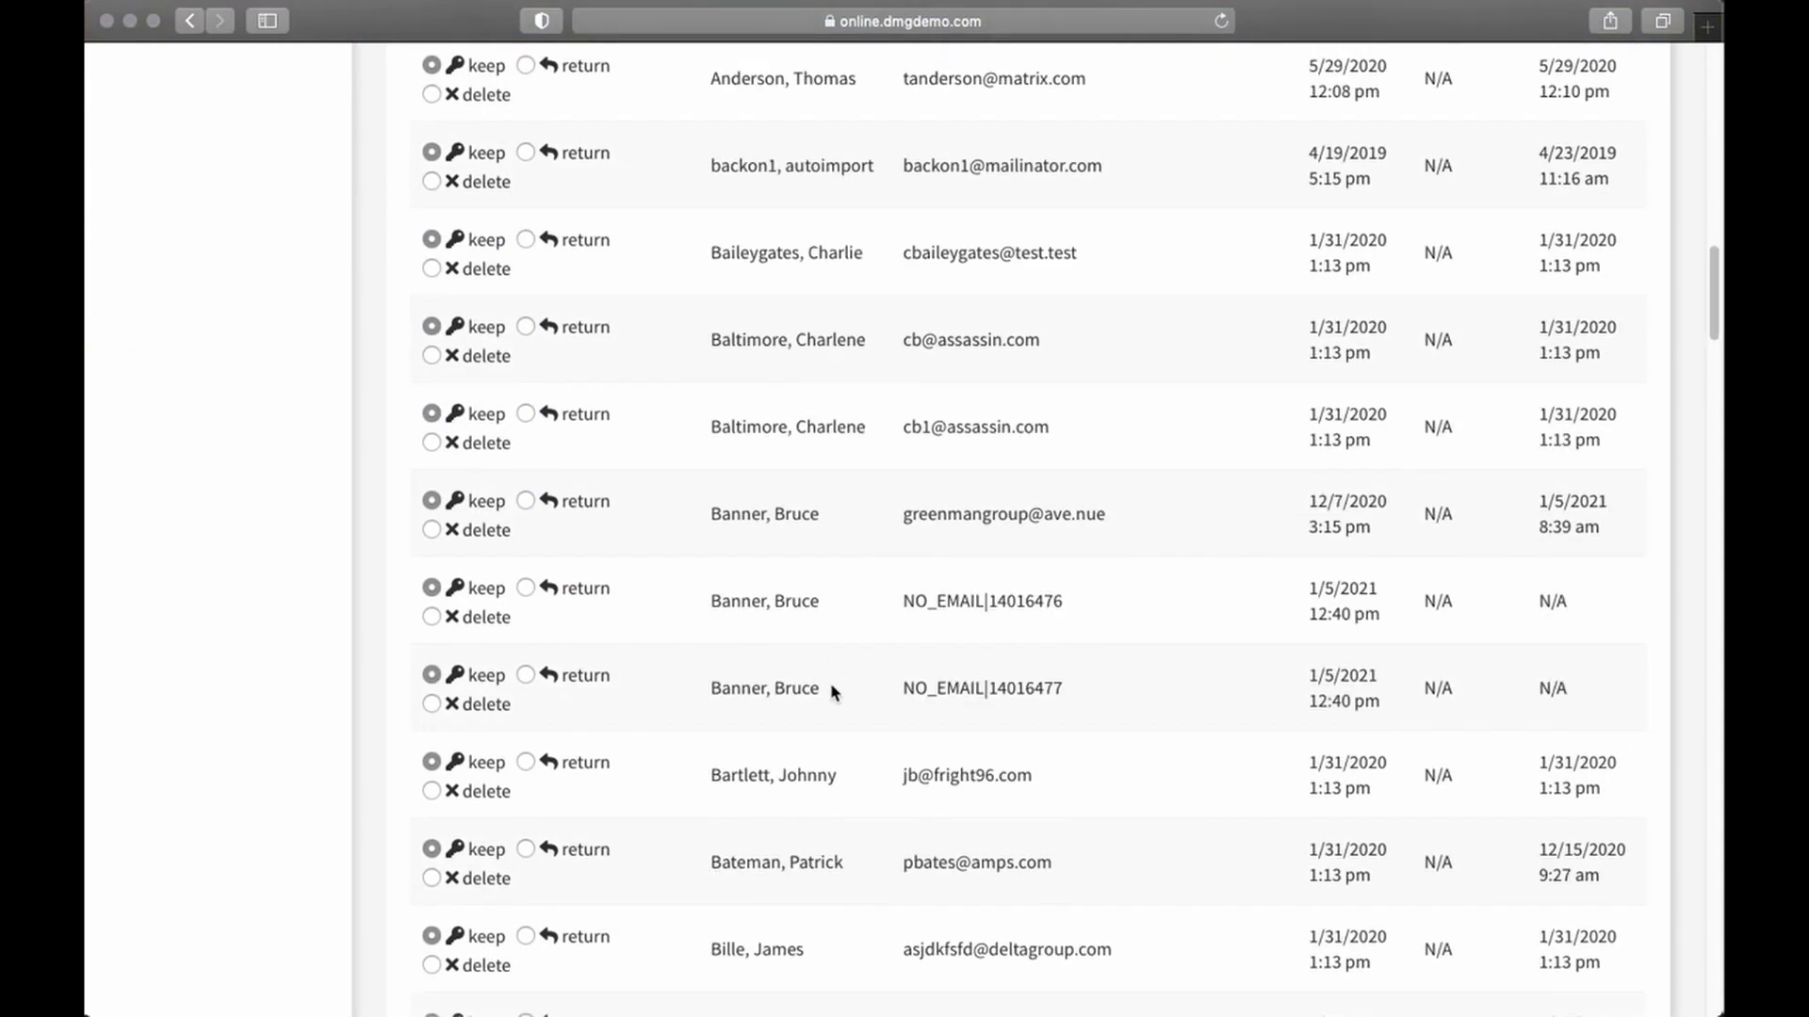
scroll(832, 693, down, 20)
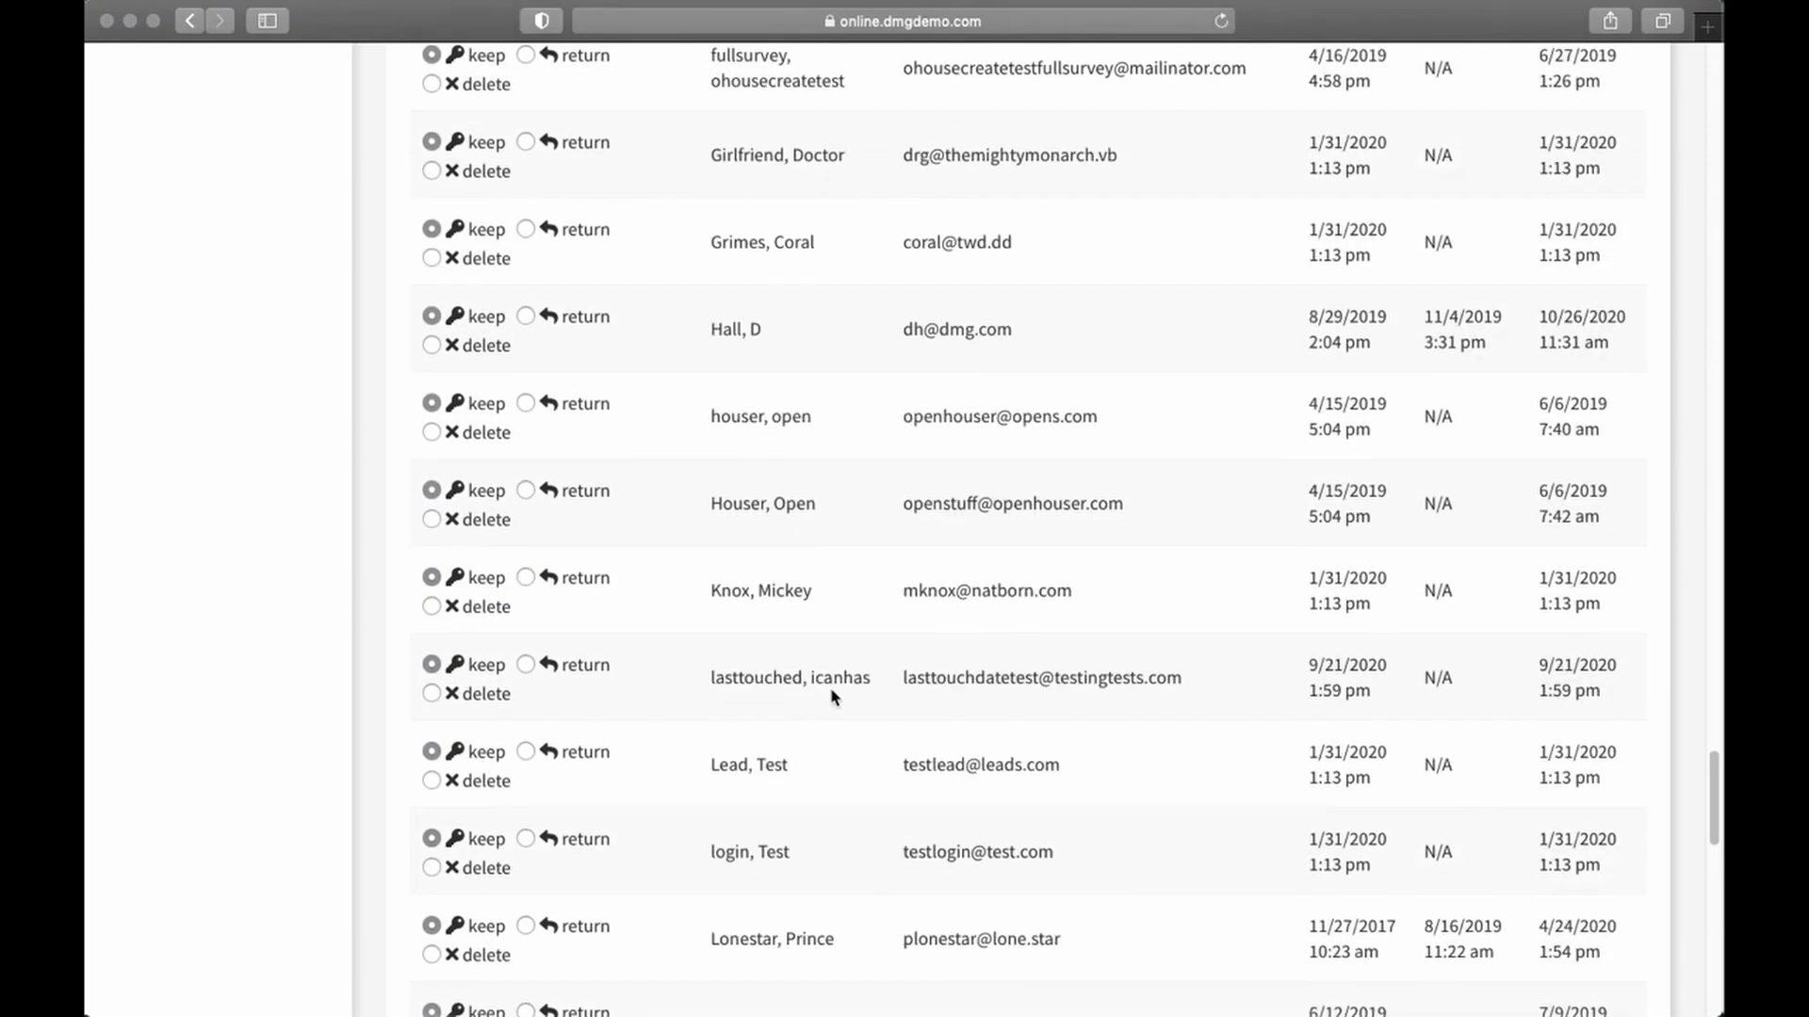
scroll(833, 697, down, 15)
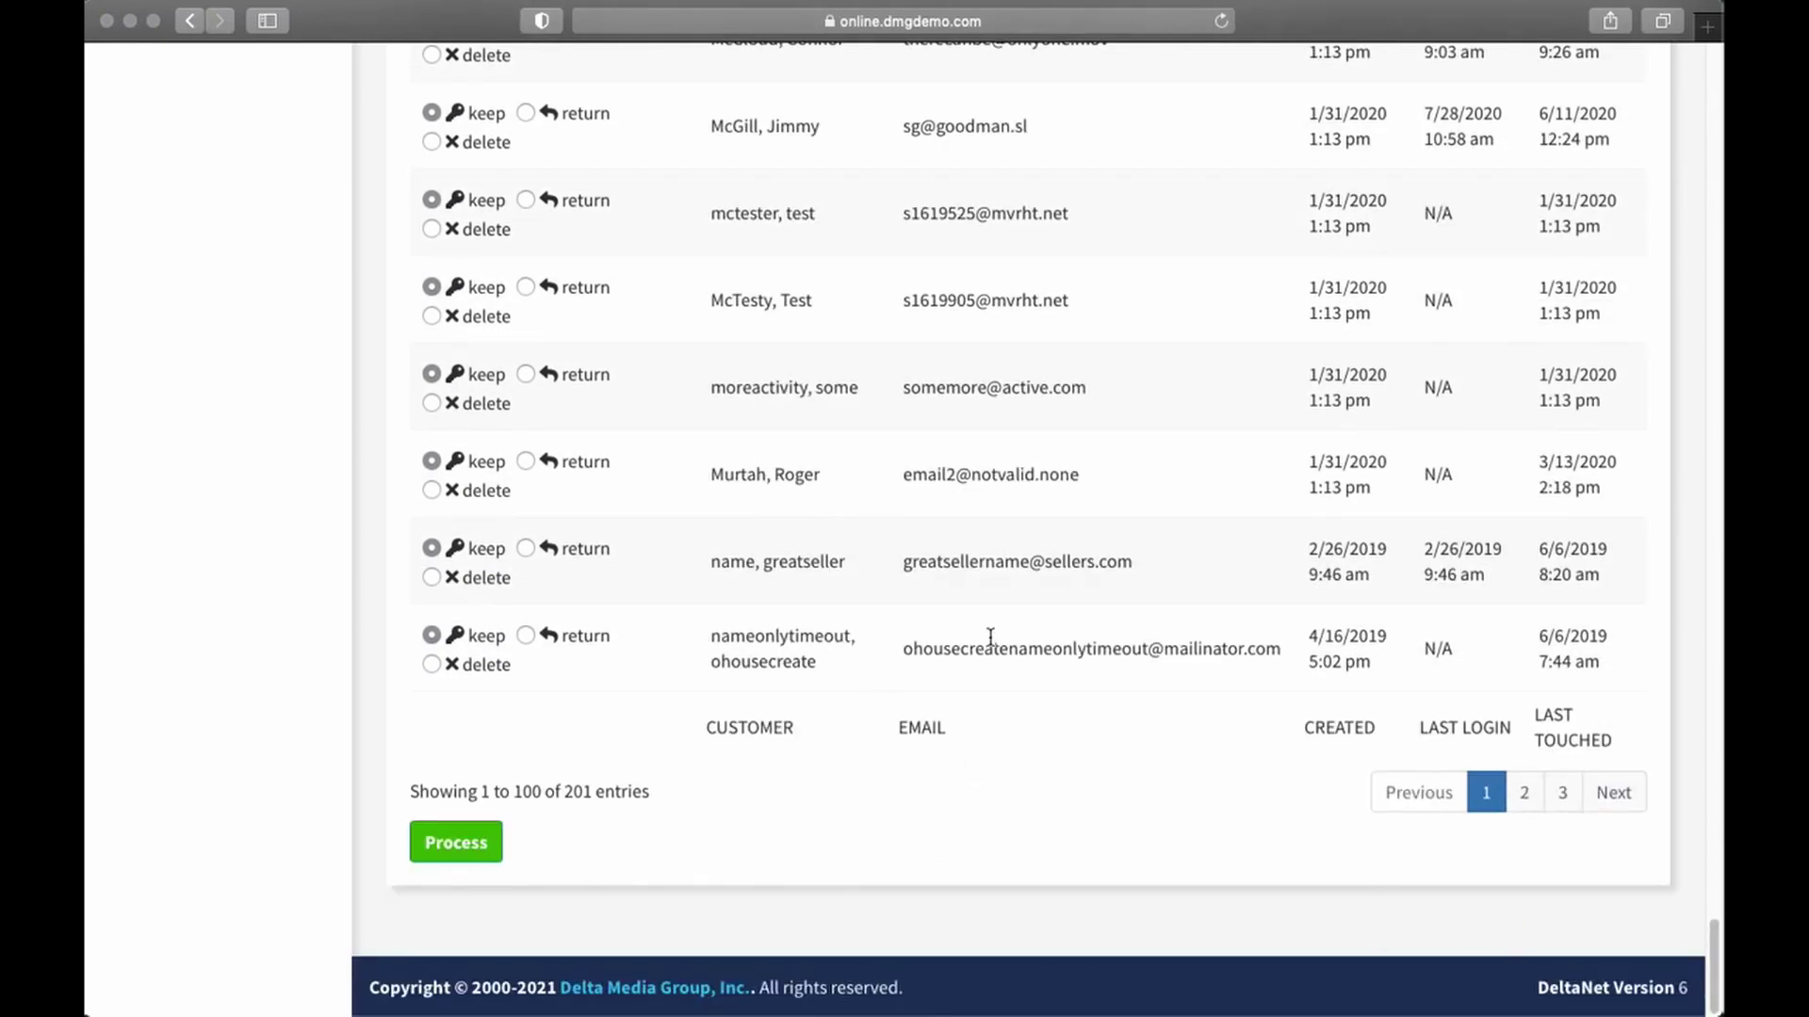
scroll(1204, 759, up, 20)
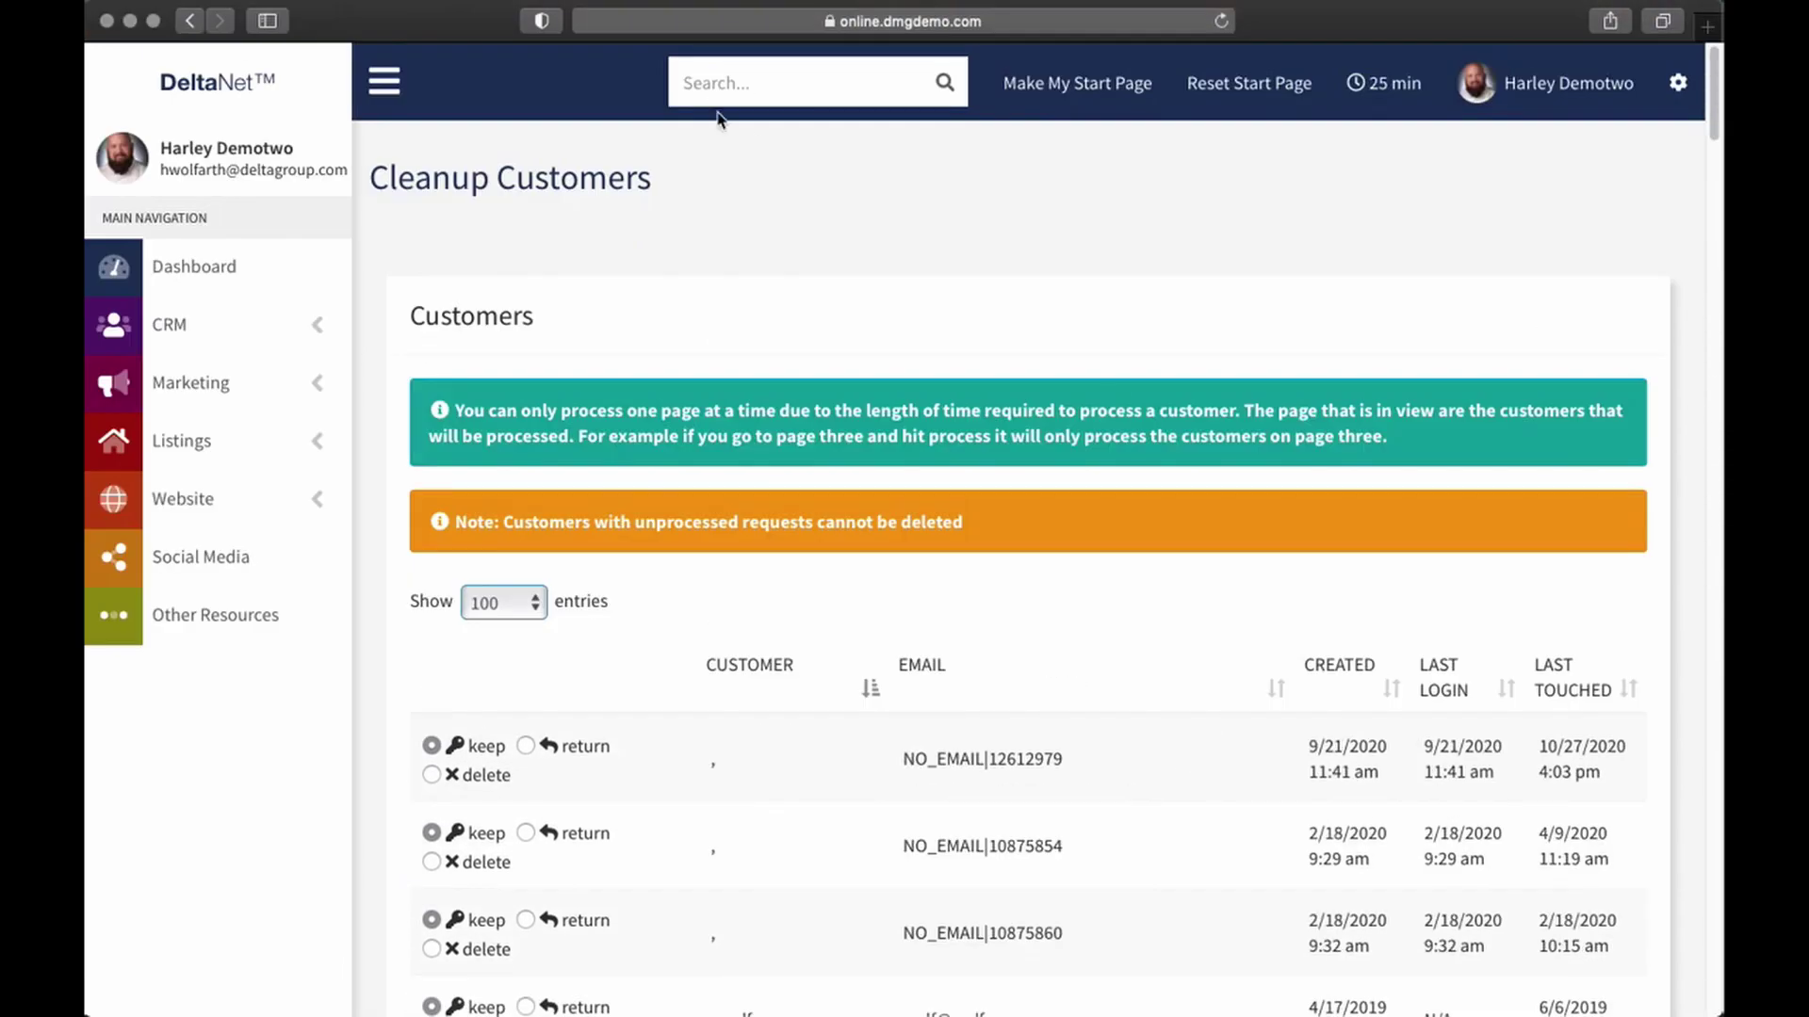
- Return to the CRM Customer Center and open the Merge Customers action
click(323, 331)
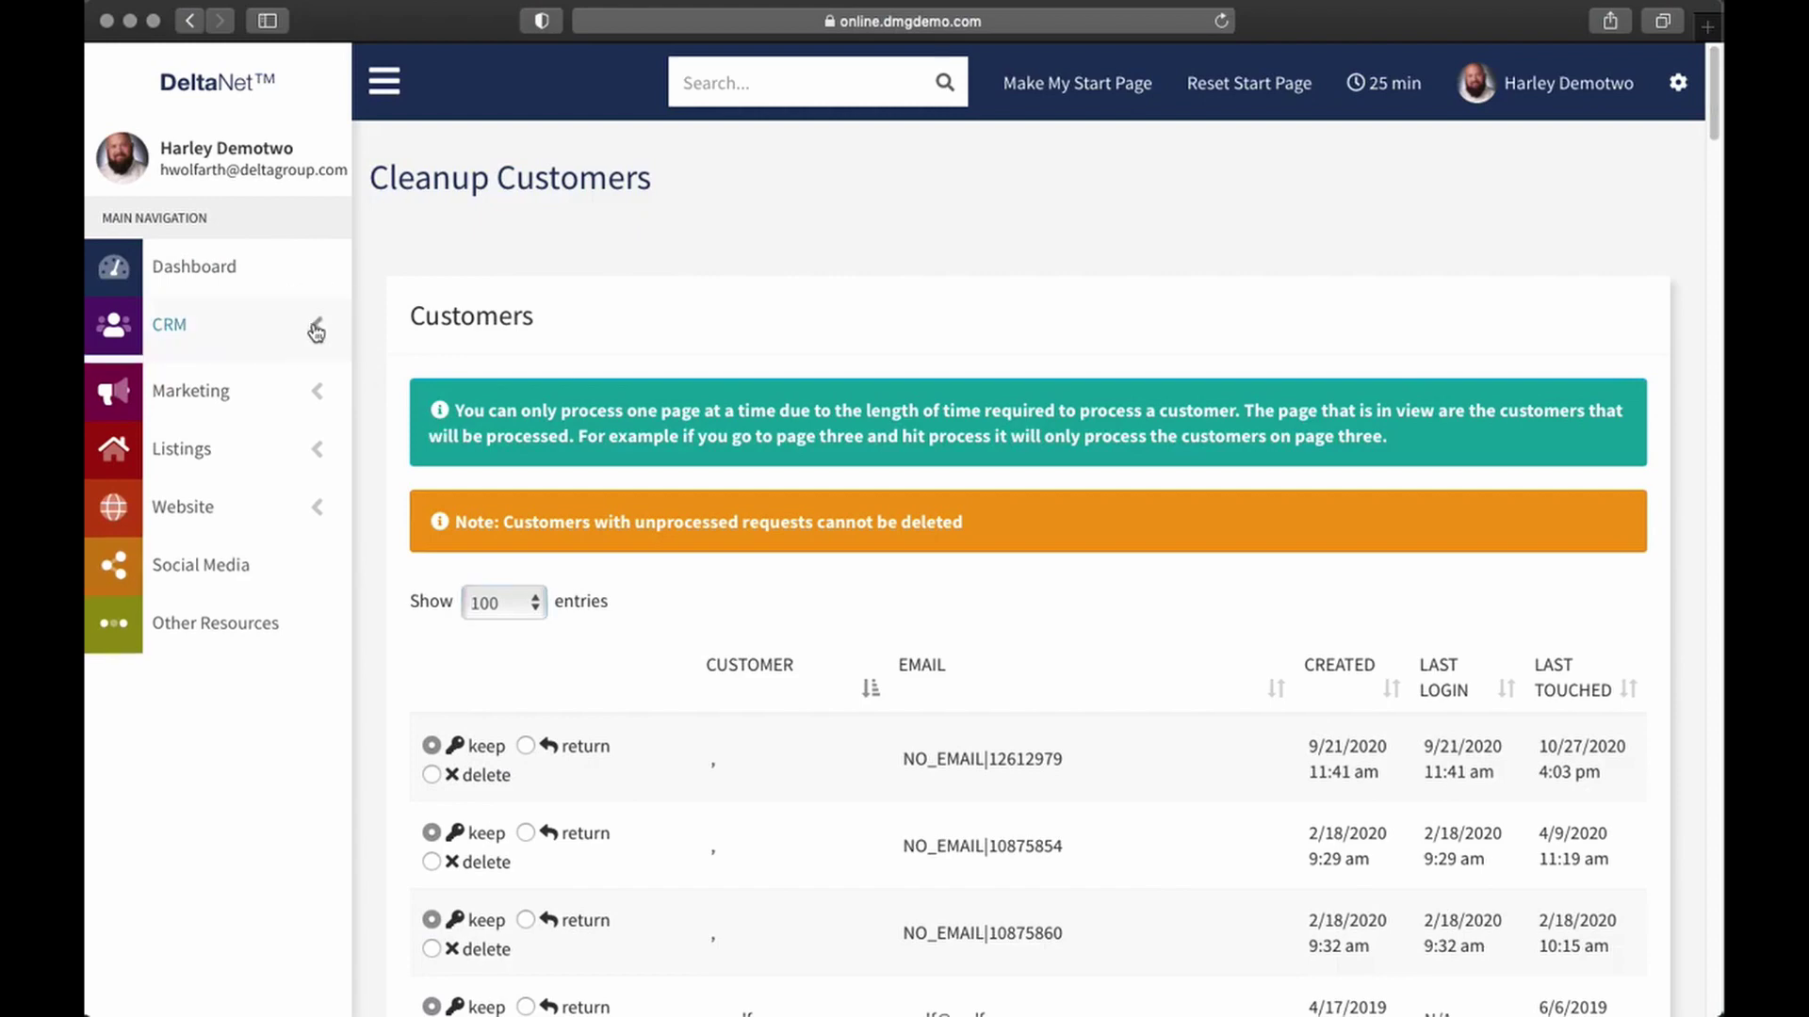
click(189, 376)
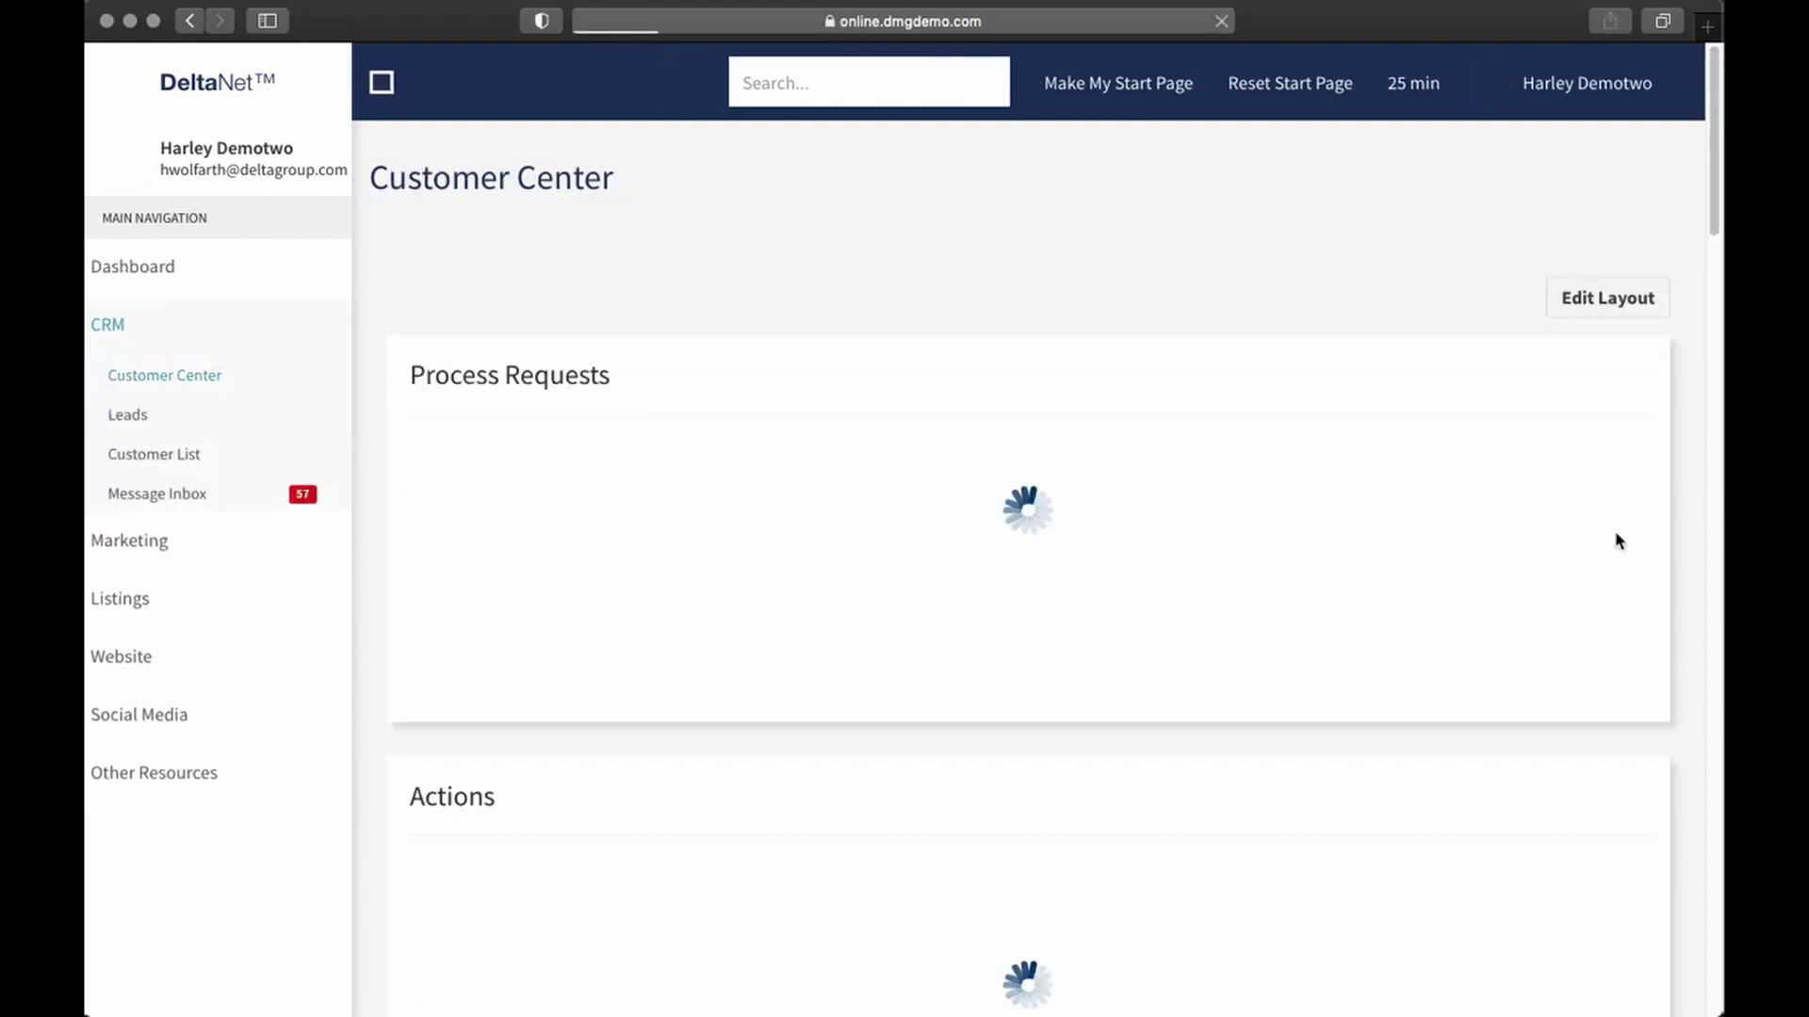
scroll(1658, 523, down, 4)
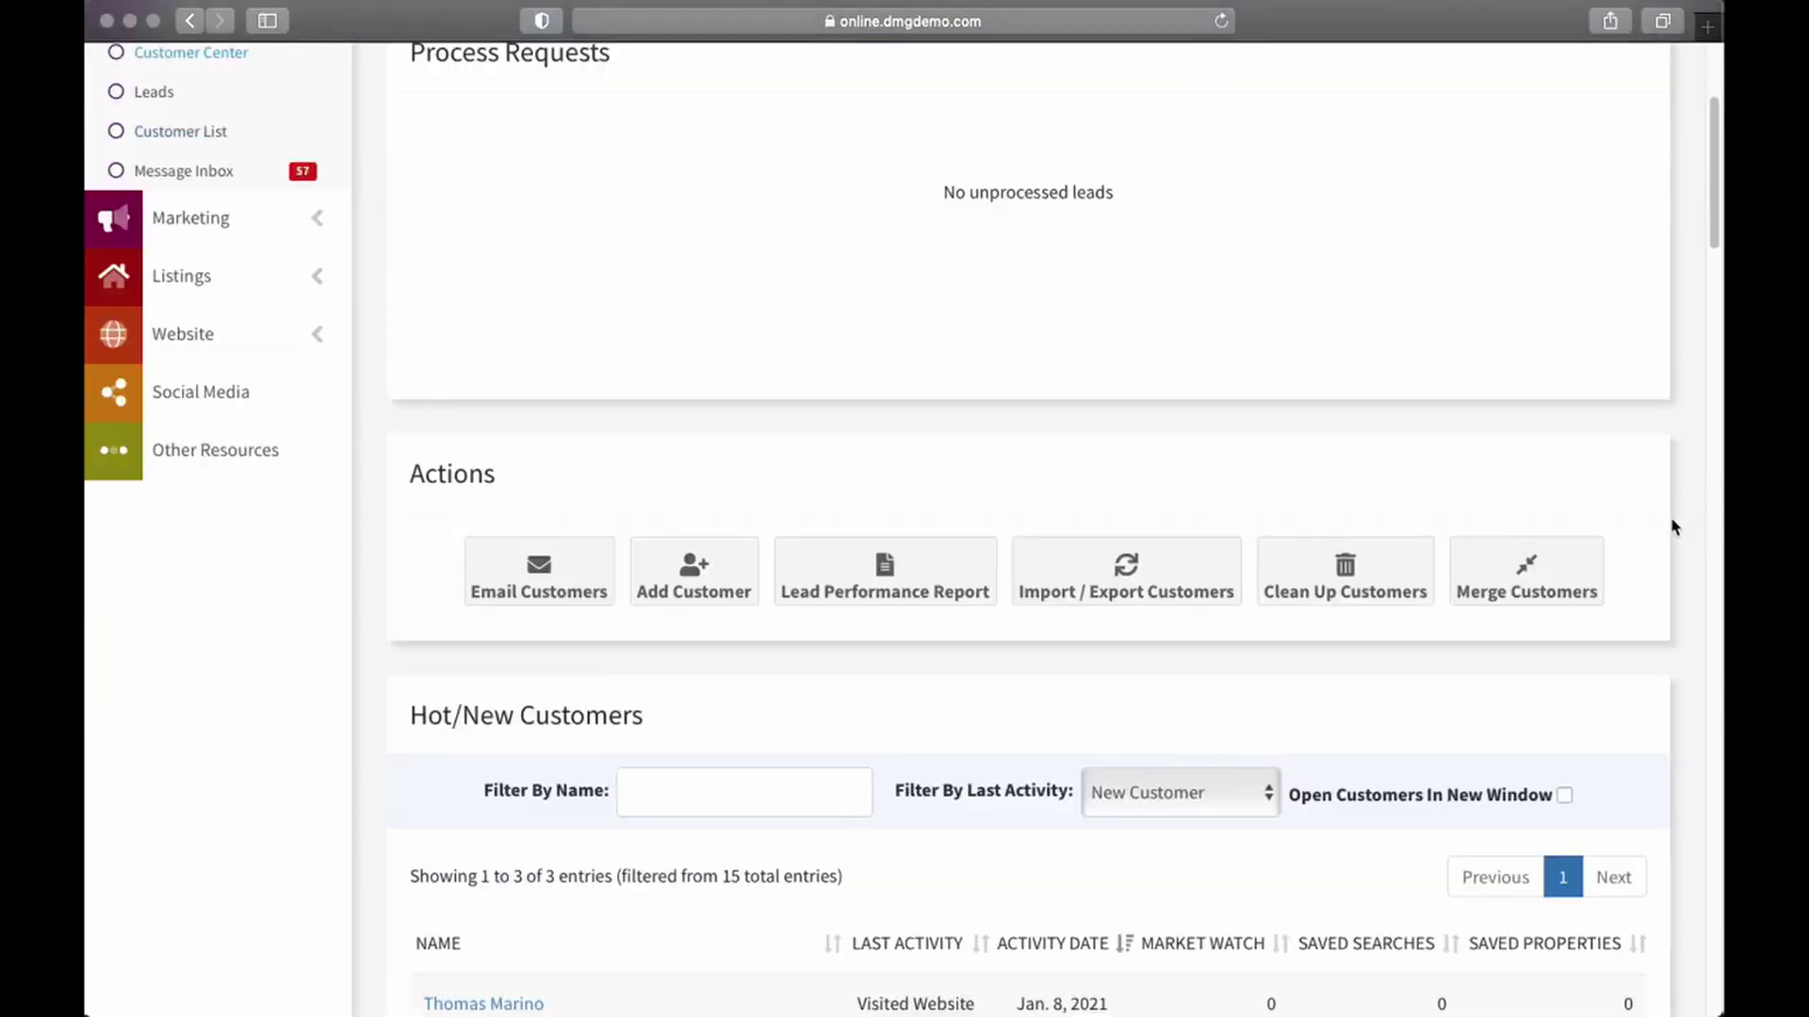
click(1524, 575)
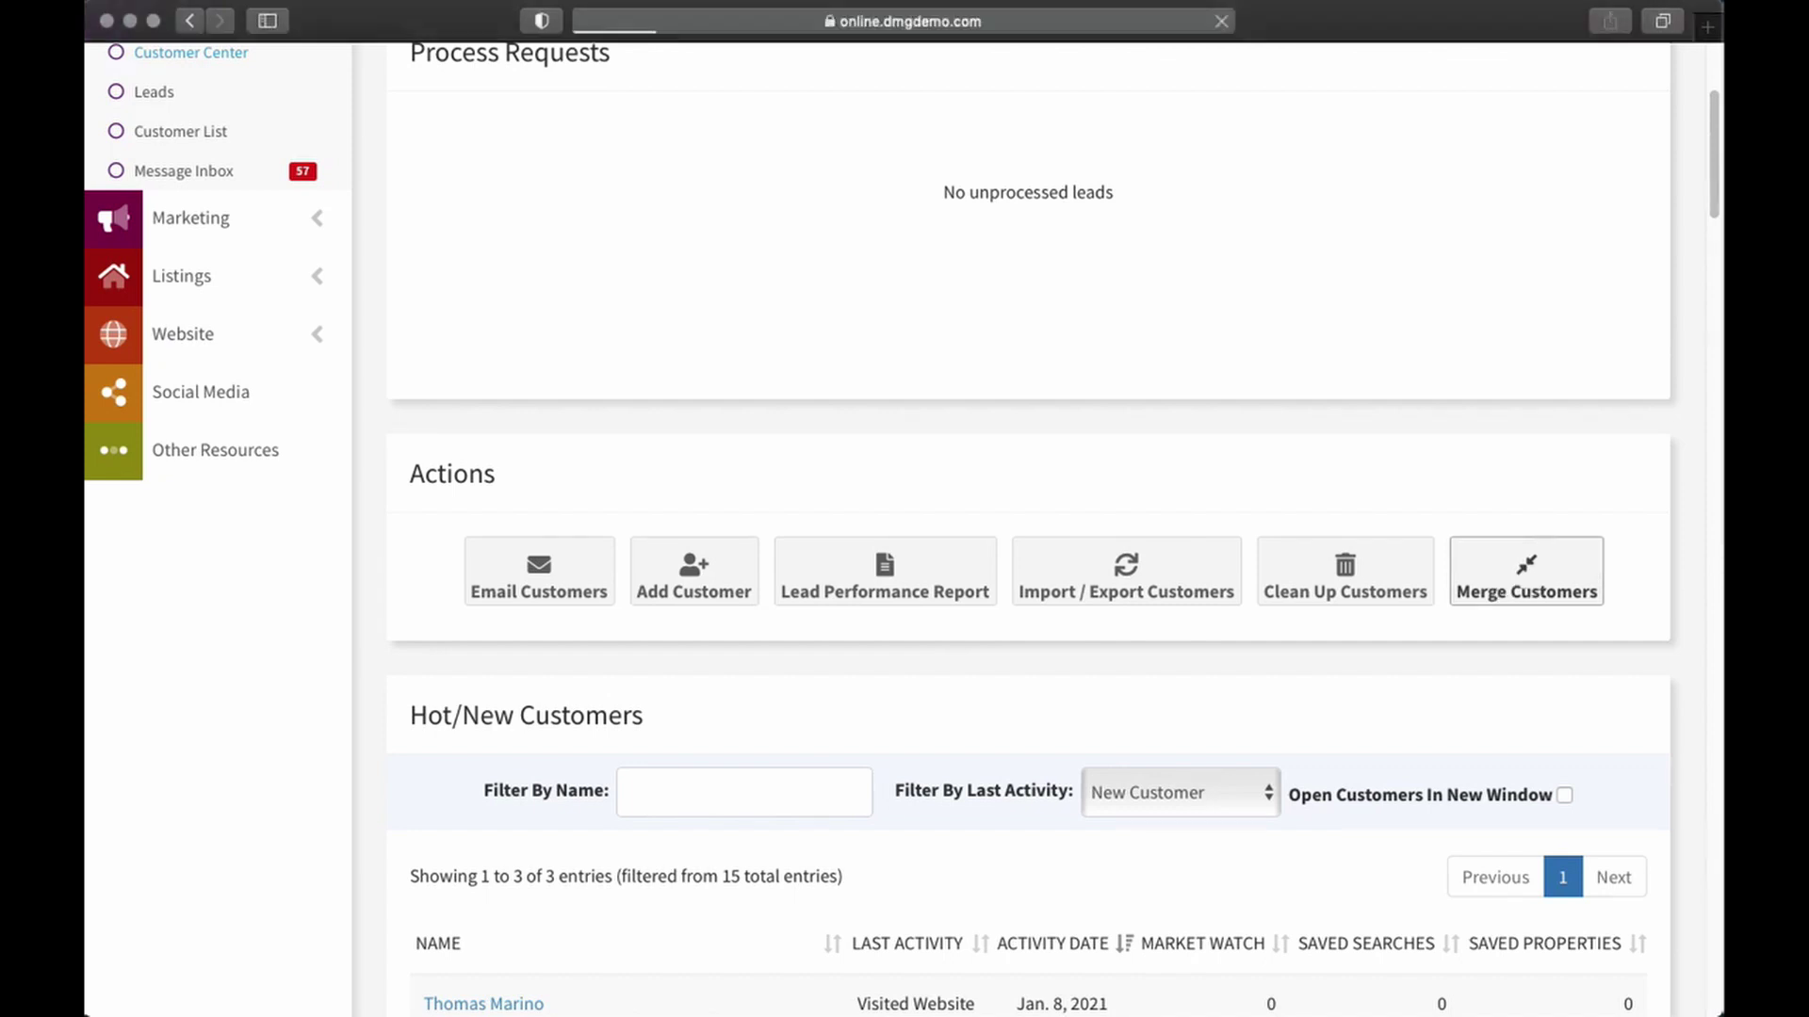
scroll(1110, 413, down, 1)
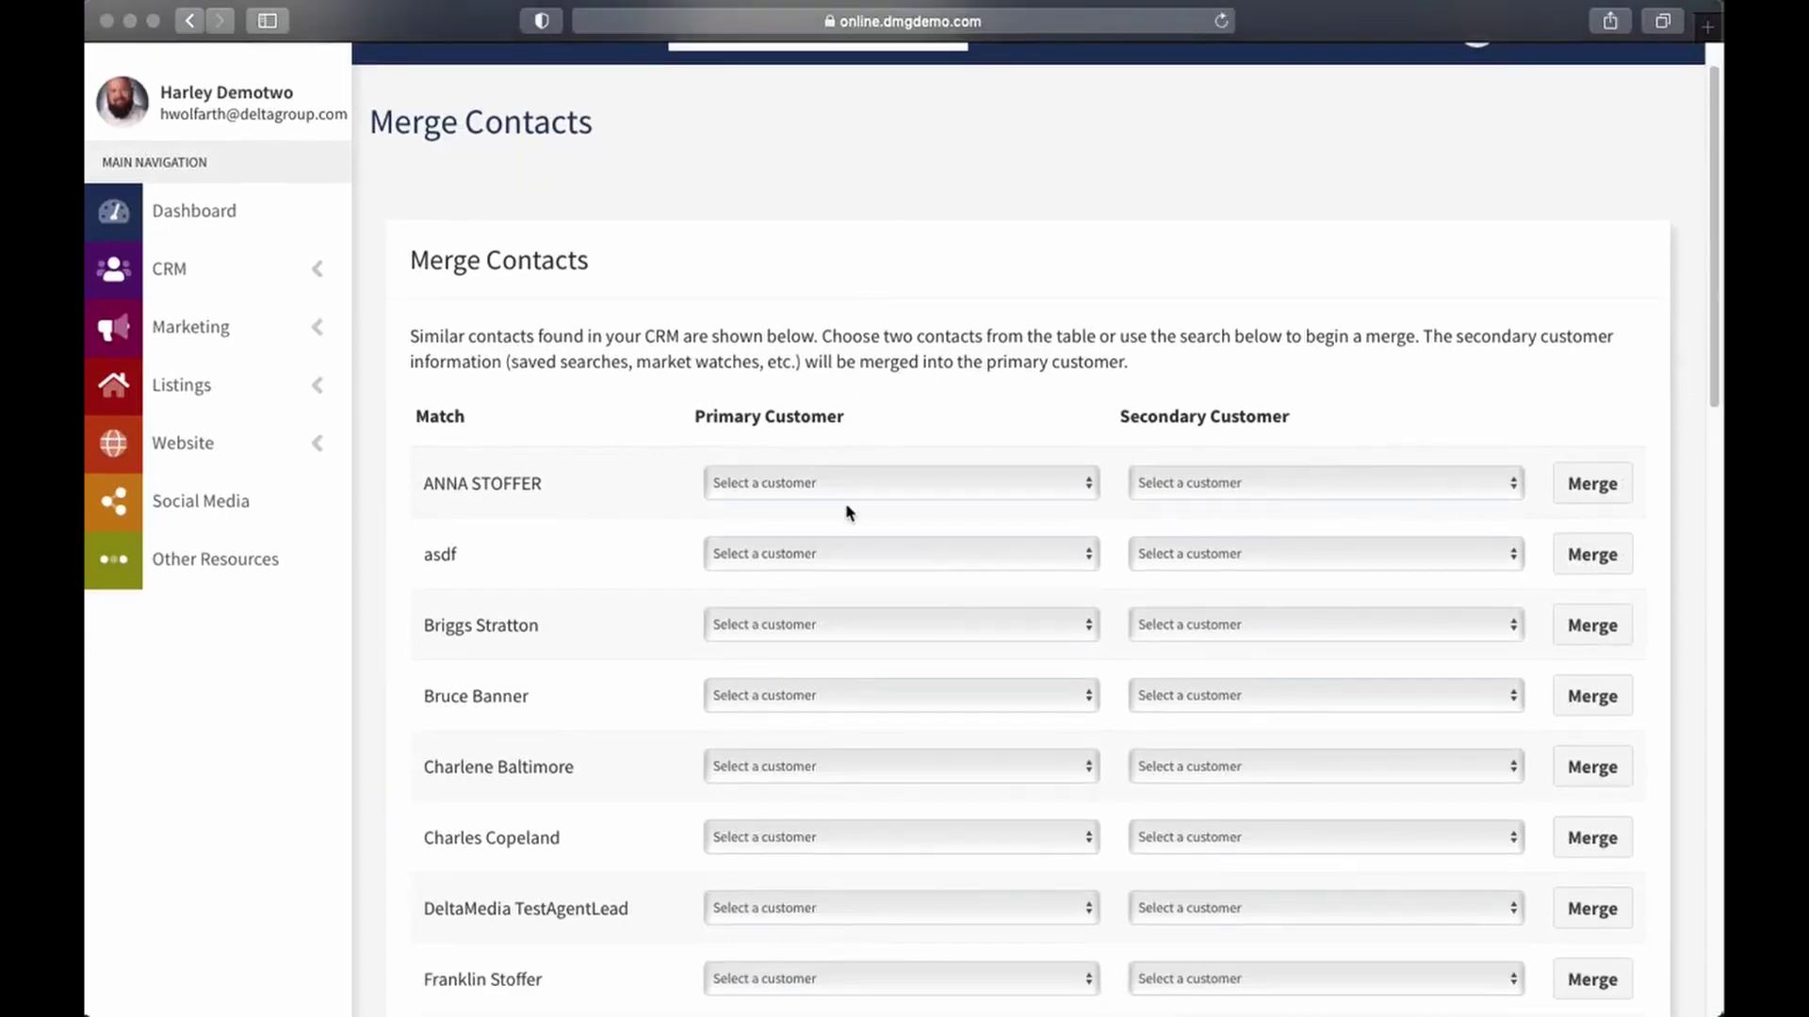
- Examine the primary and secondary customer choices for the first match, and look through the similar contacts down to the individual record search
click(1064, 483)
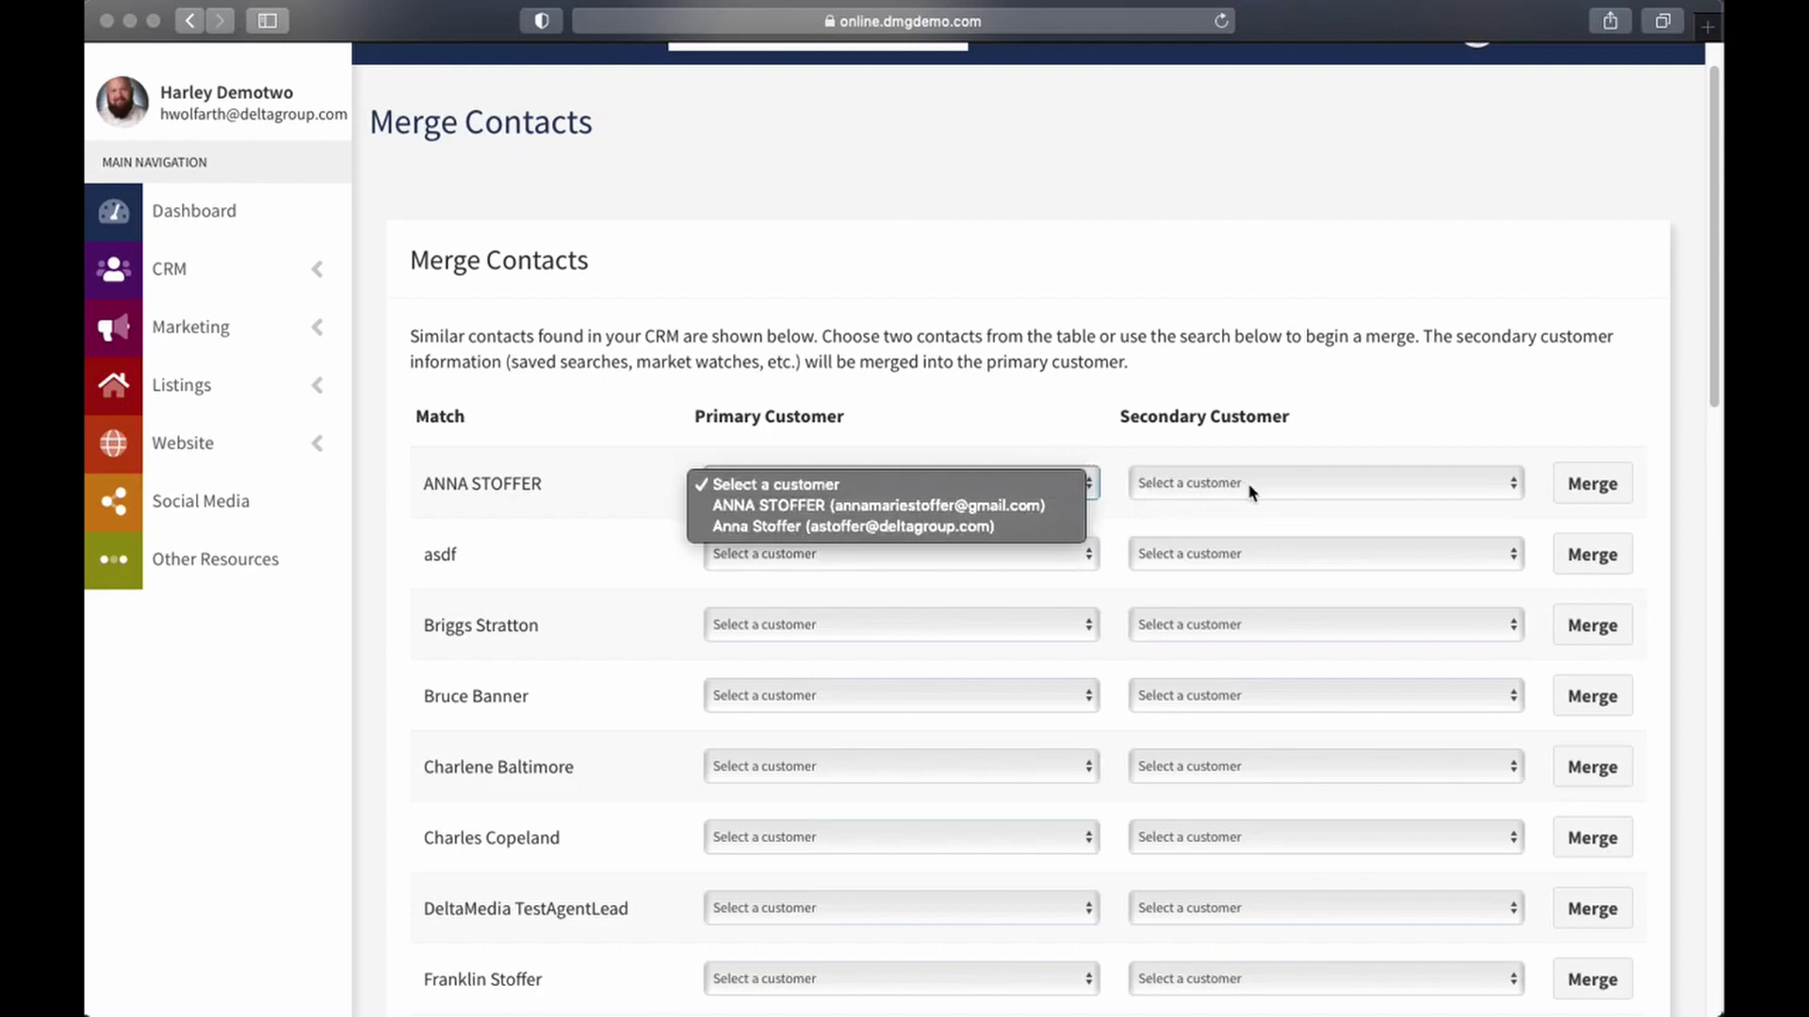
click(1274, 488)
click(1281, 489)
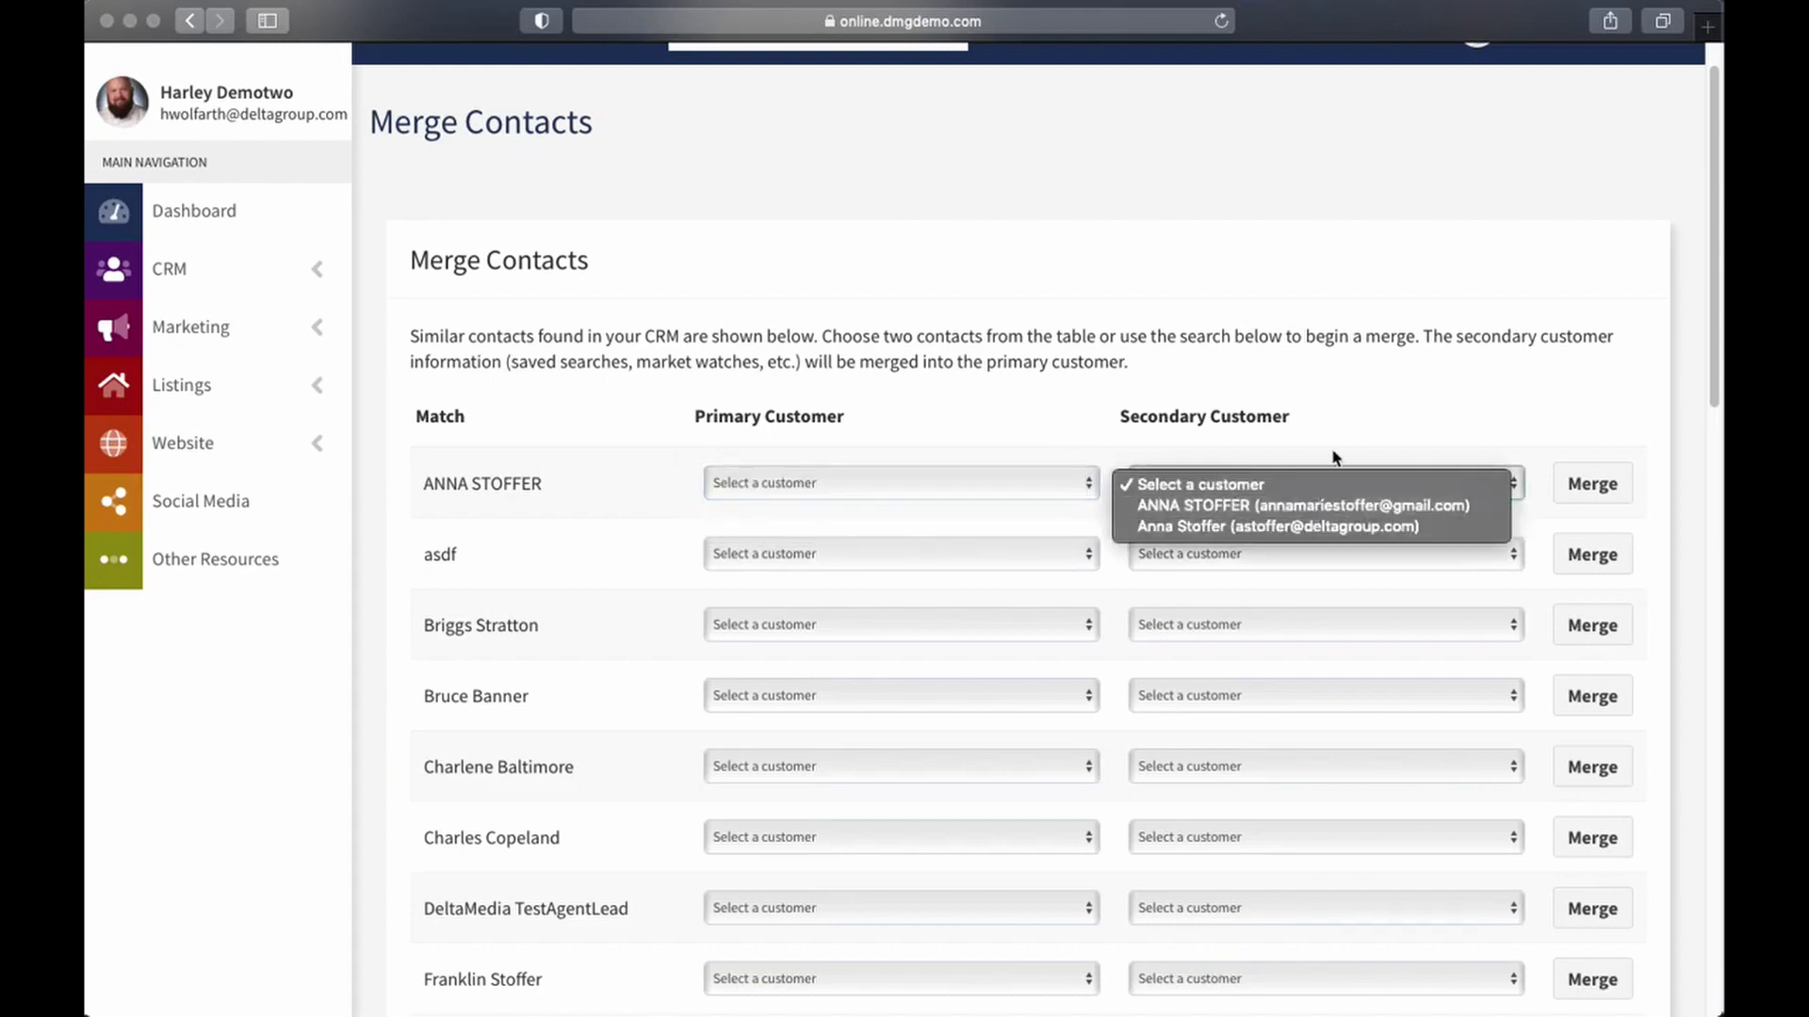
click(1419, 374)
drag(1716, 316, 1719, 954)
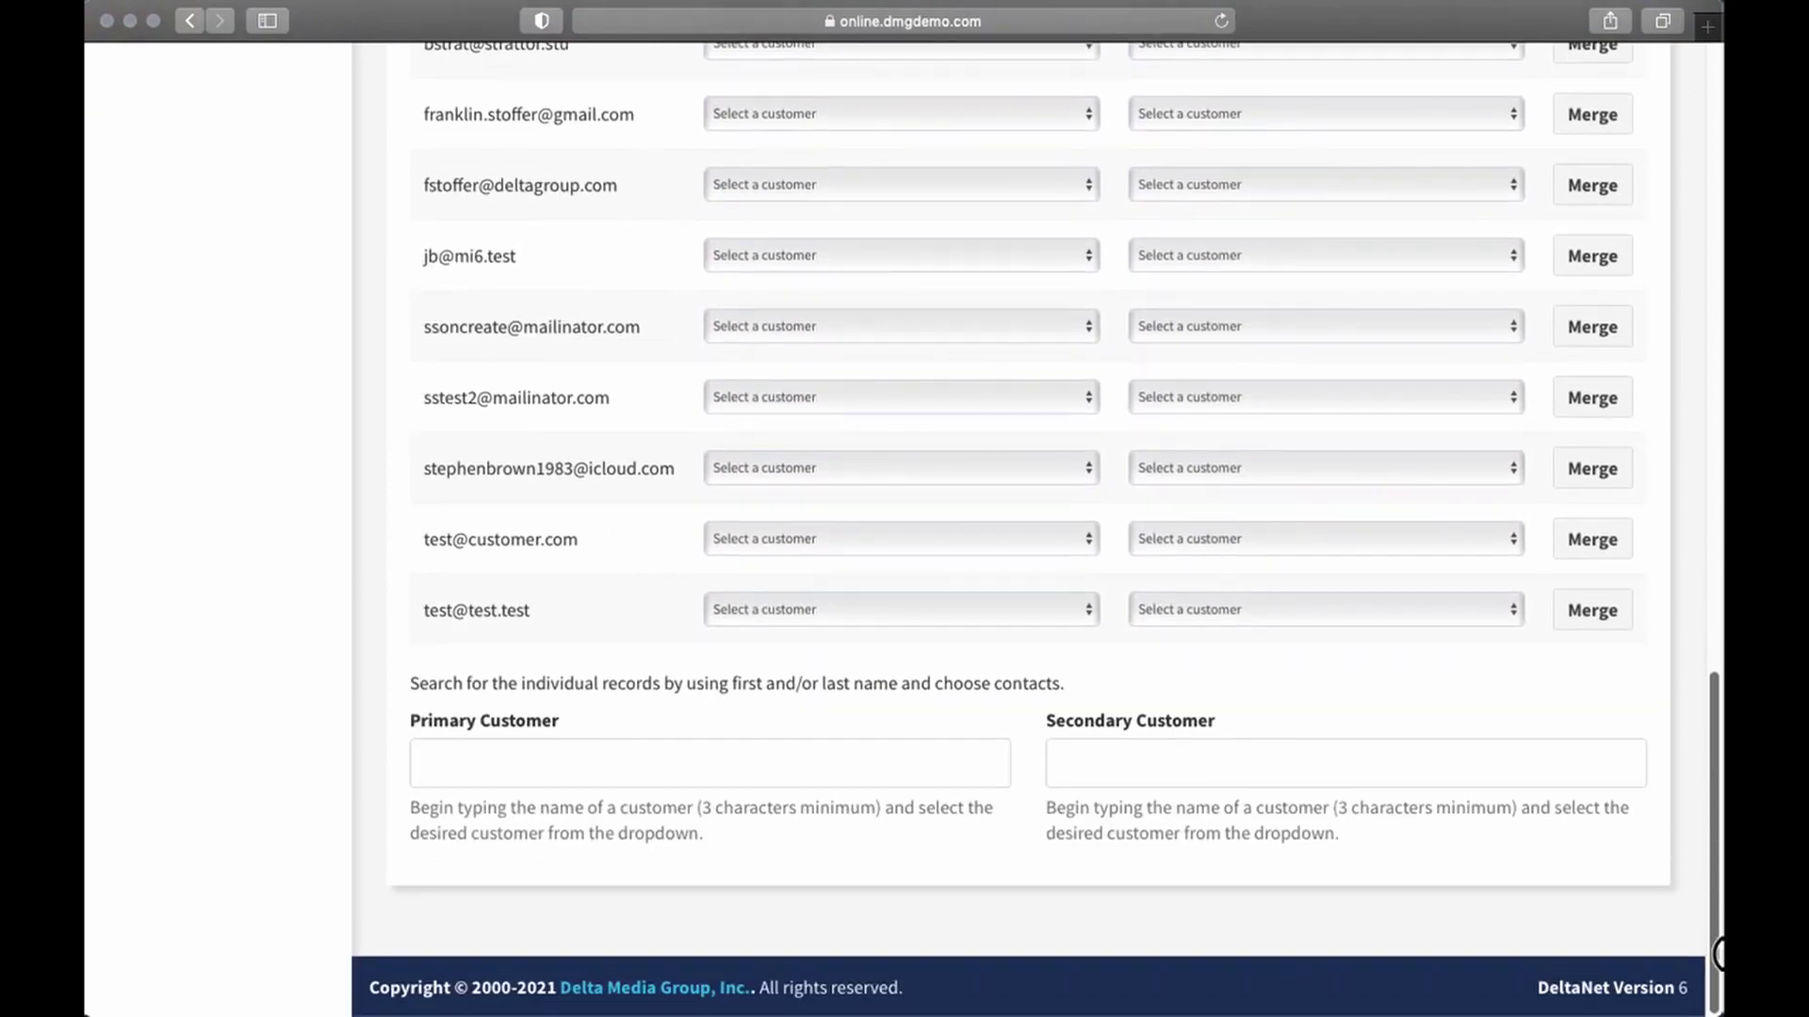
scroll(1093, 565, up, 15)
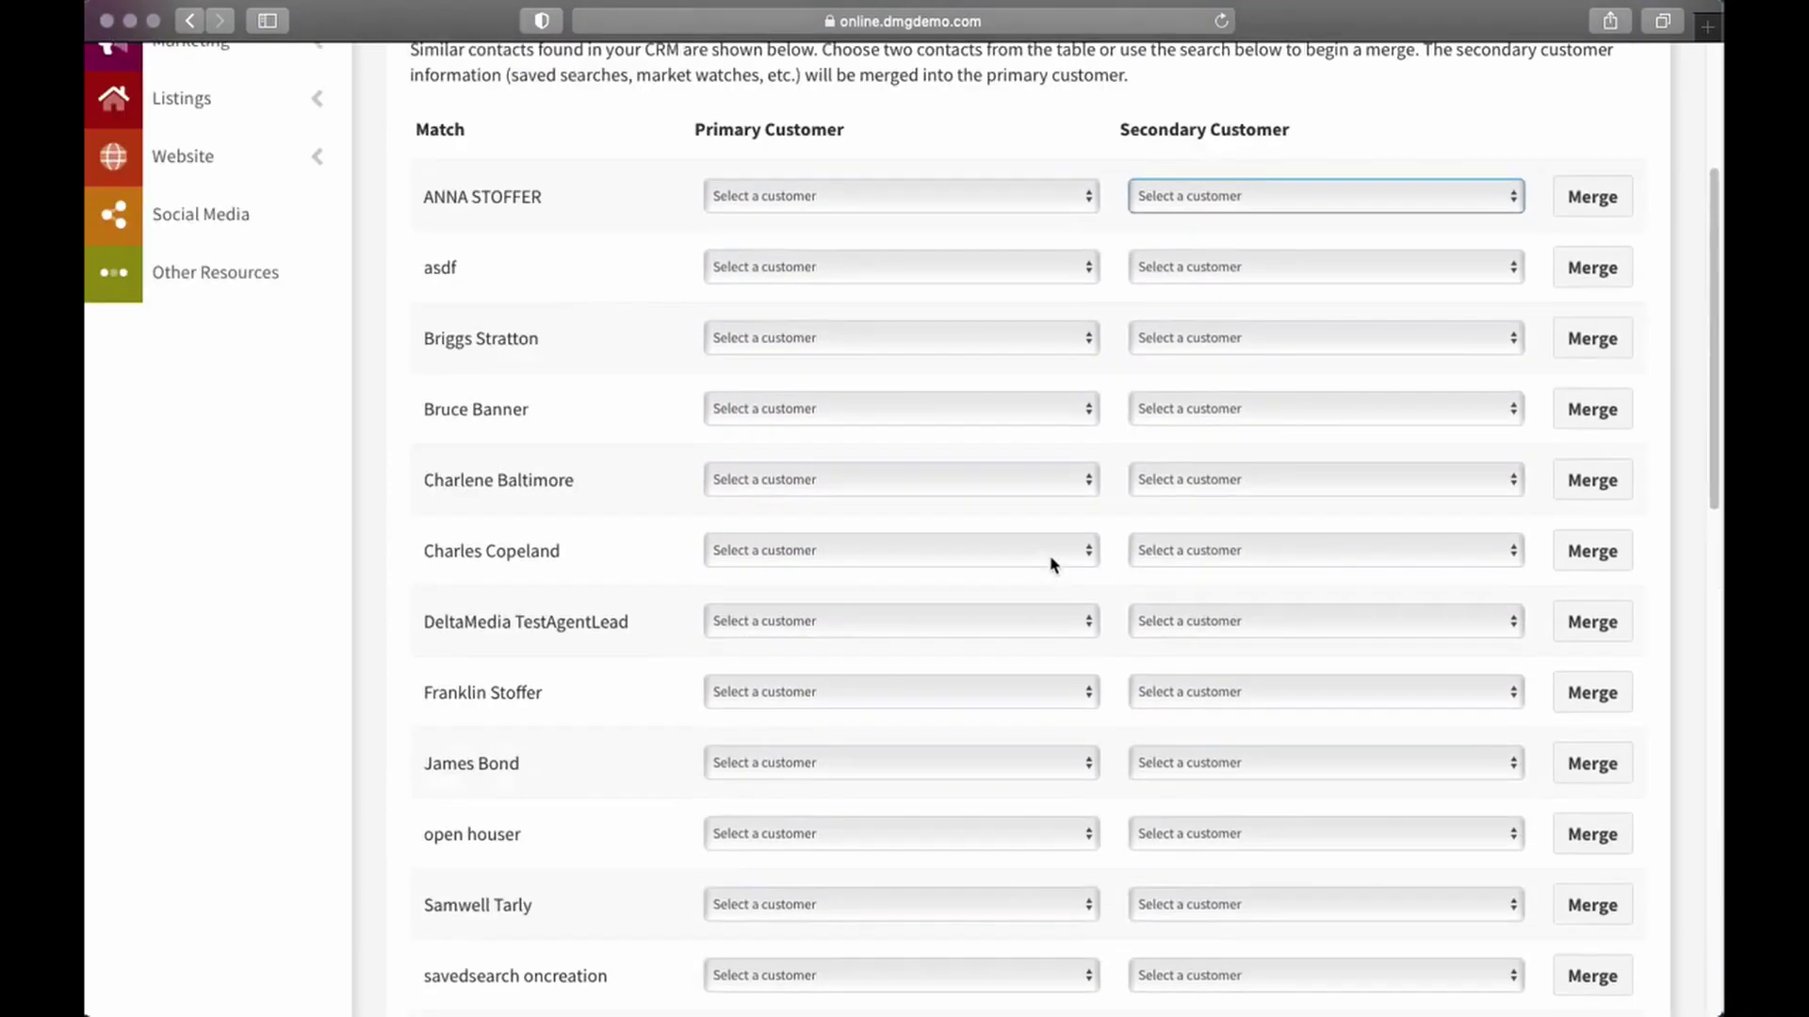
scroll(577, 278, up, 4)
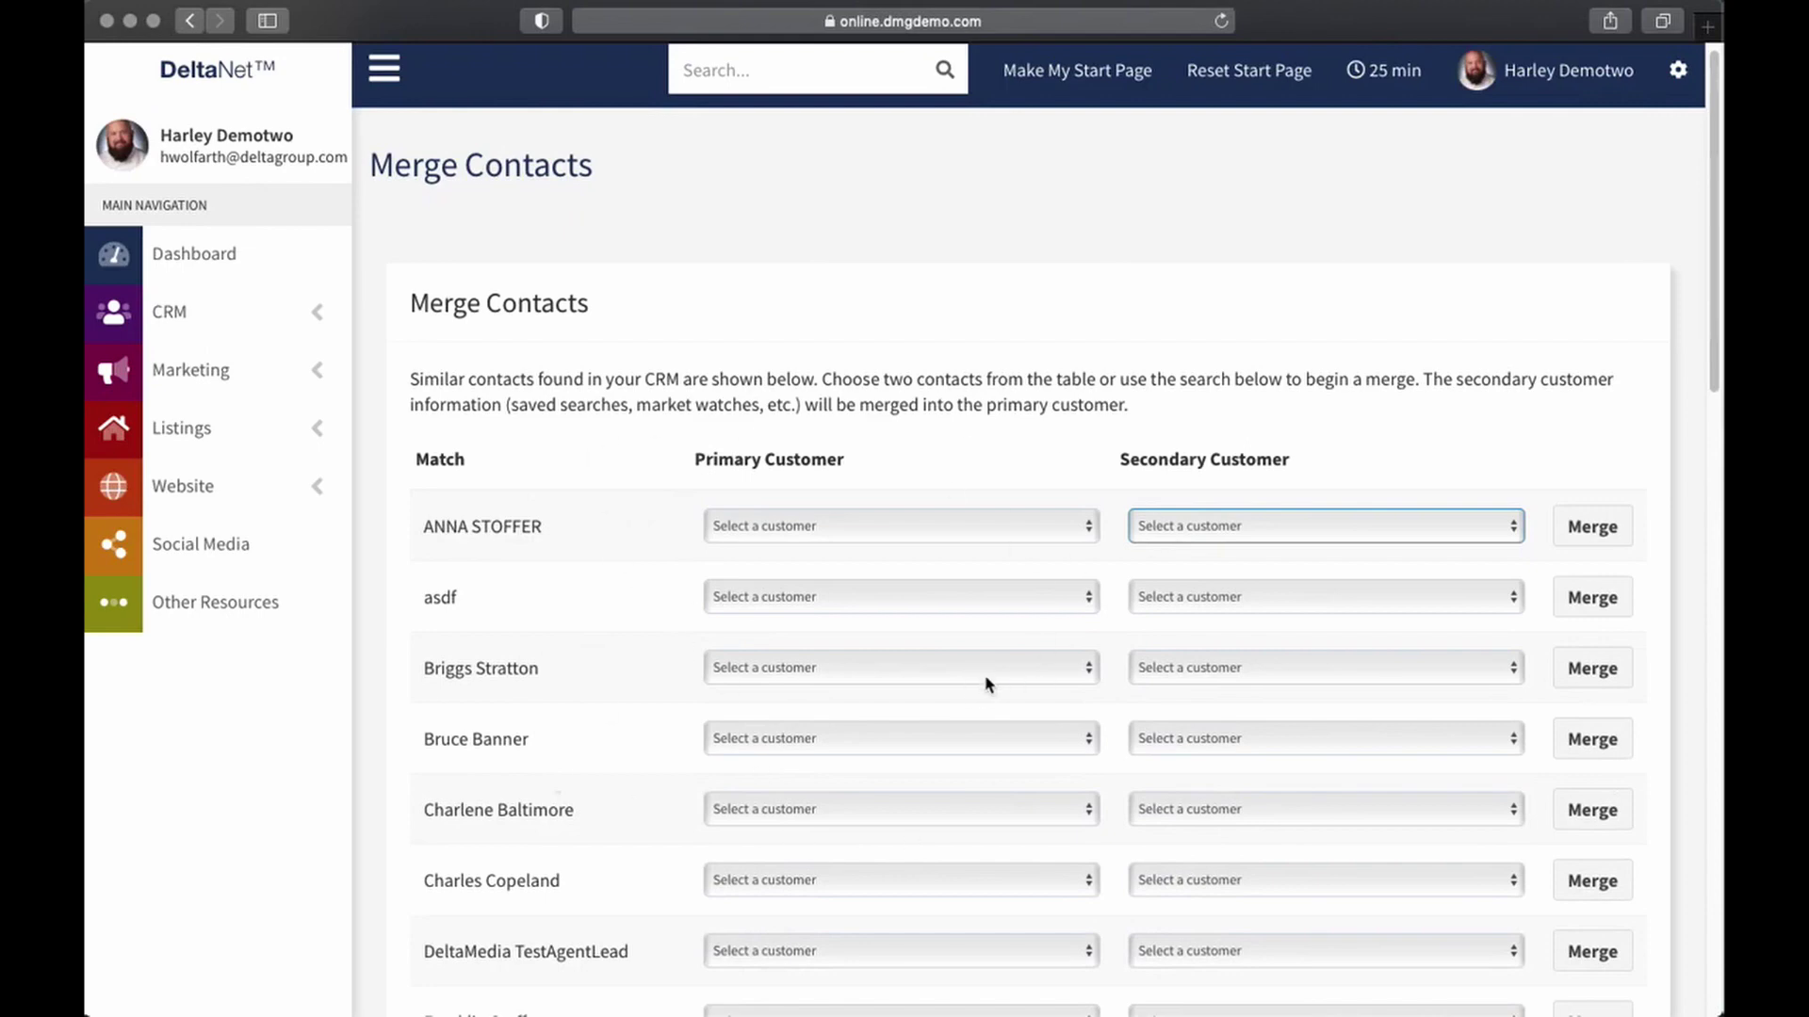
scroll(953, 788, down, 11)
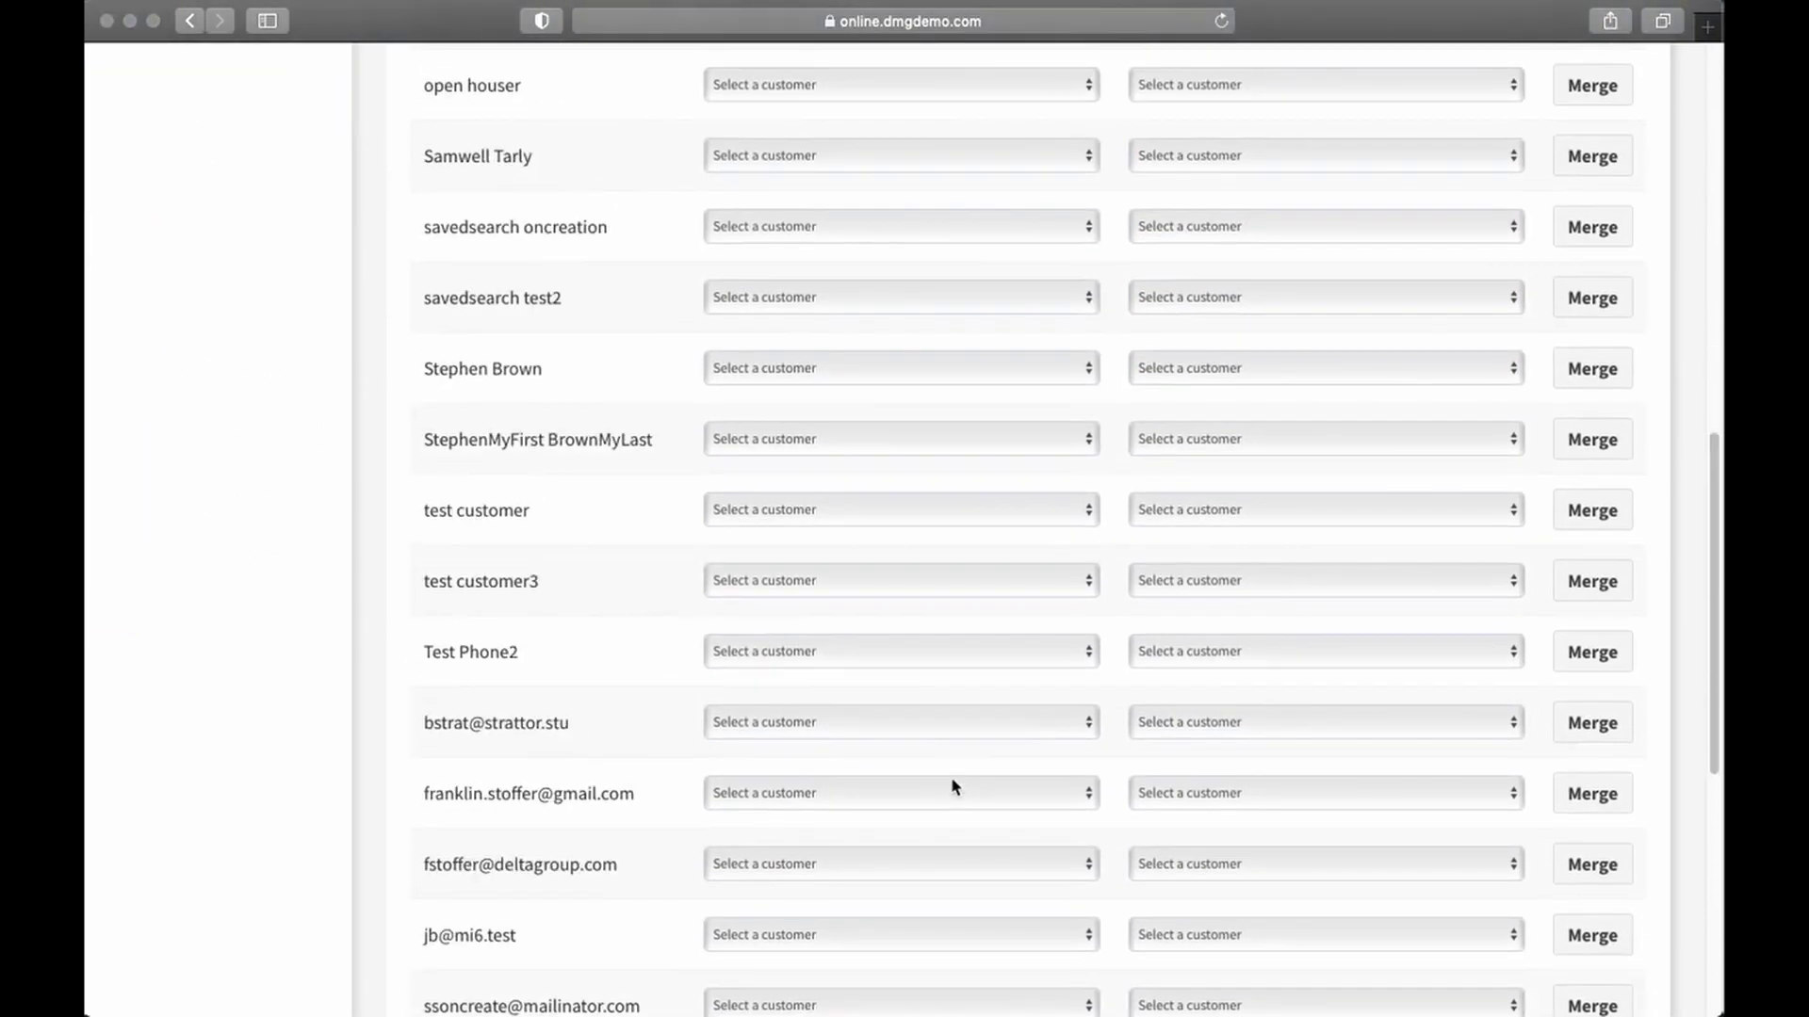
scroll(956, 786, down, 2)
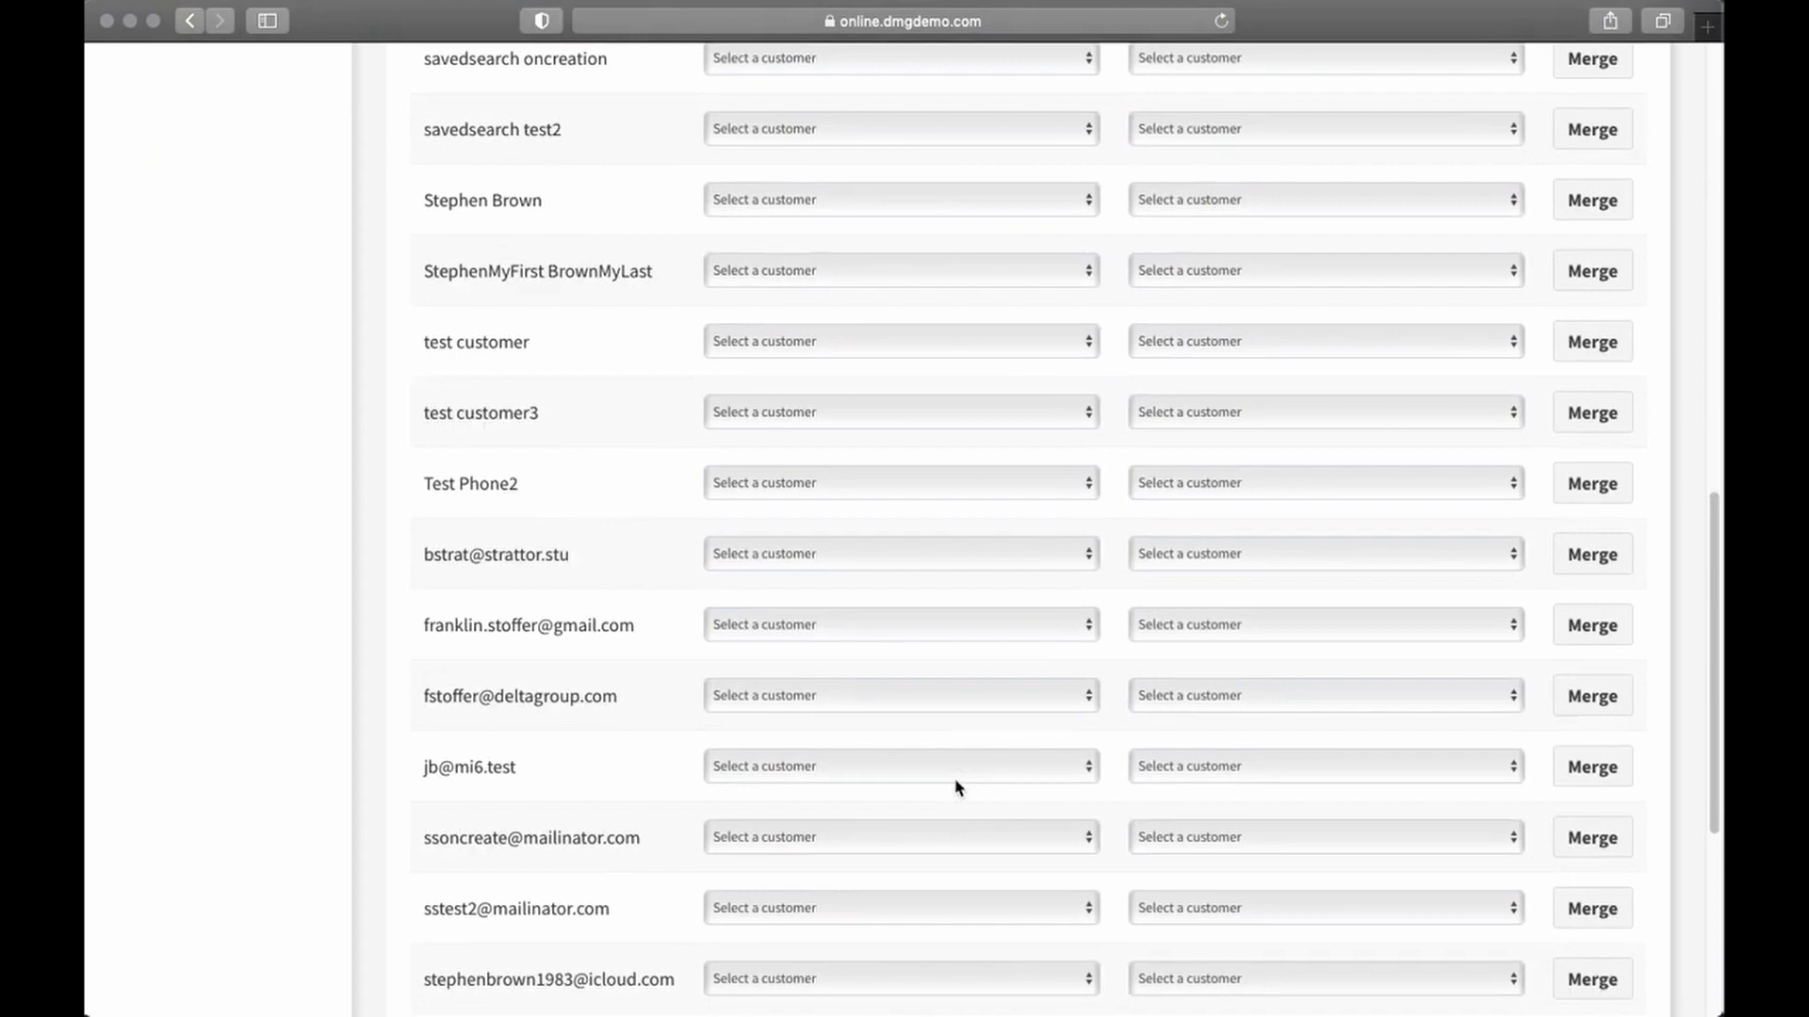
scroll(953, 782, down, 5)
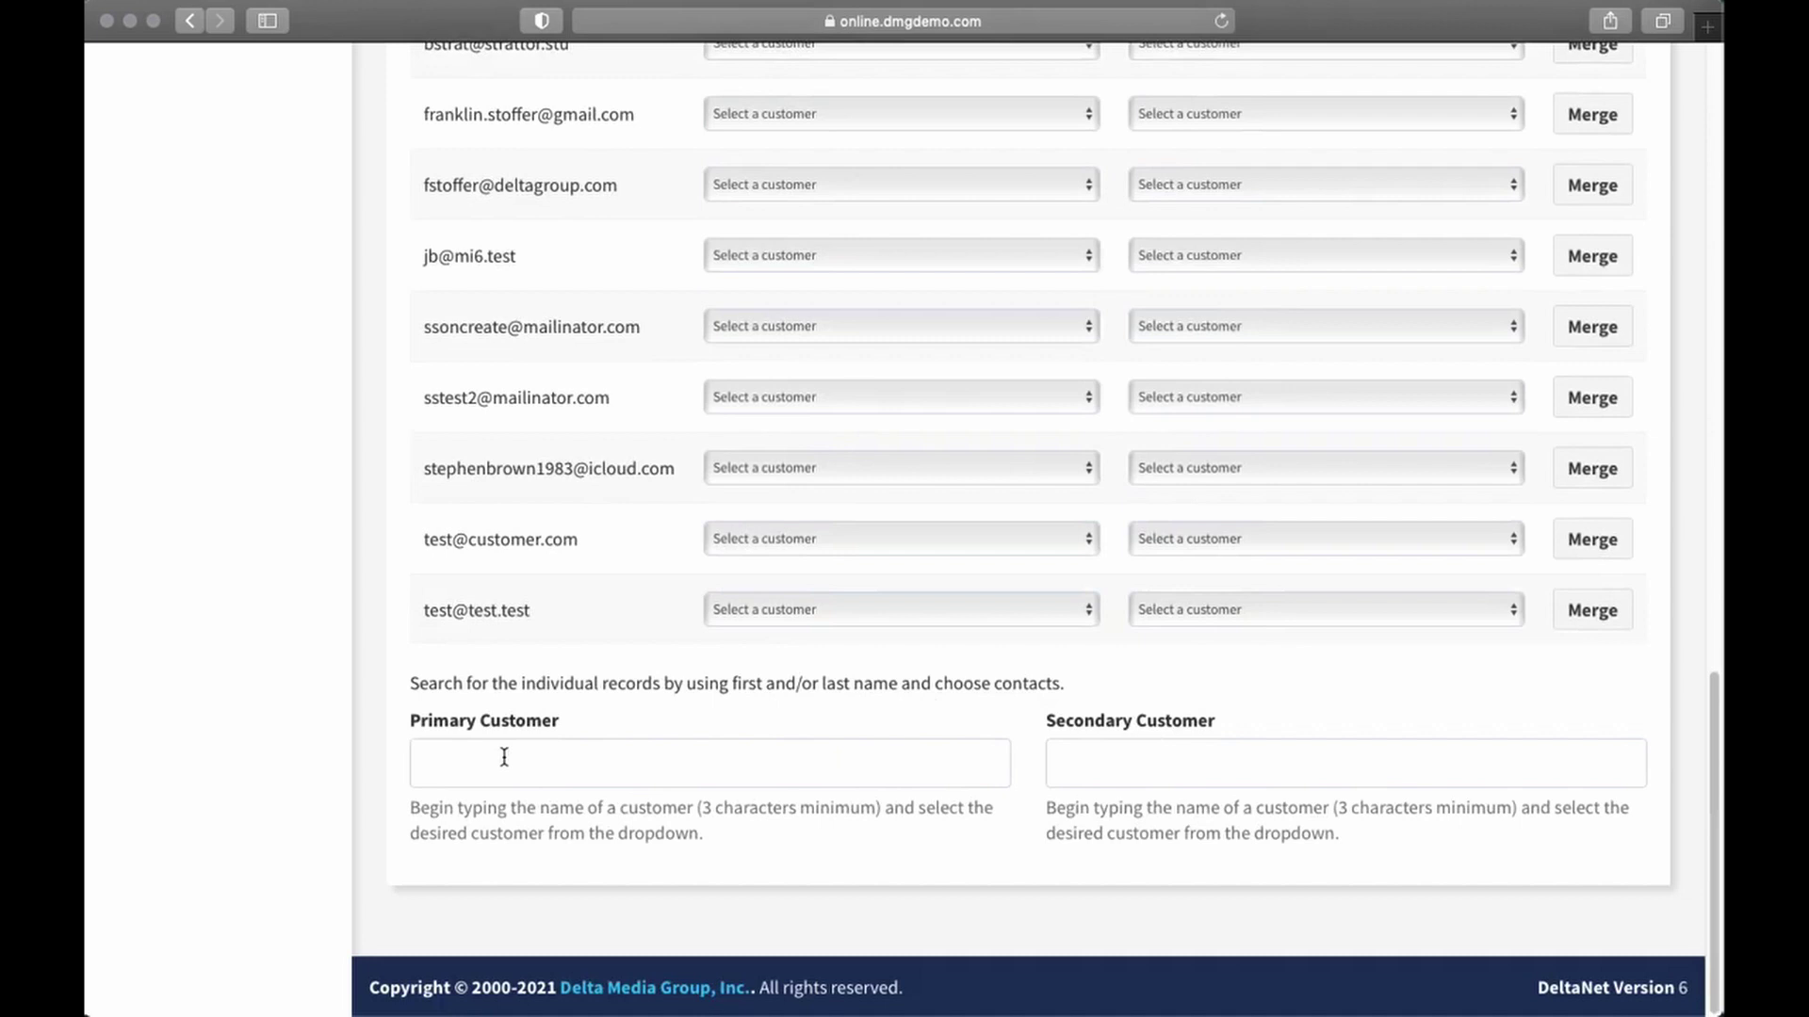
- Search for the primary customer by the start of the first name and choose the third suggested contact
click(484, 759)
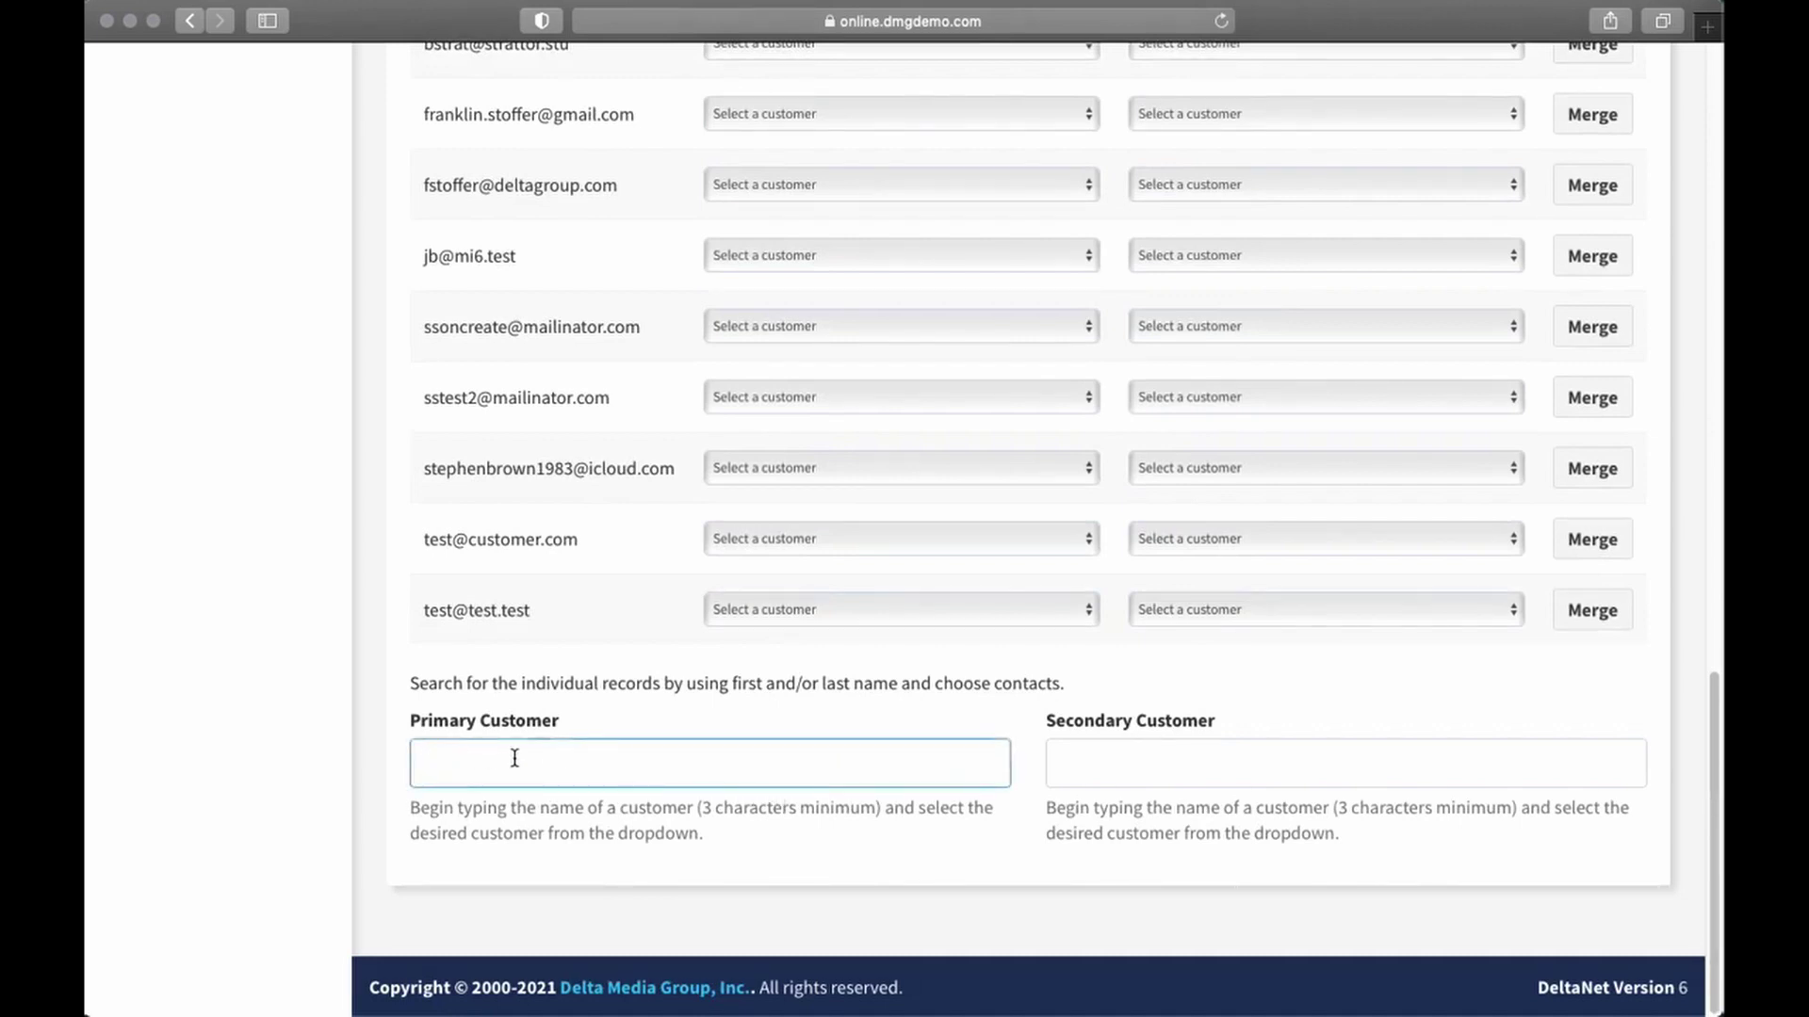
text(charl)
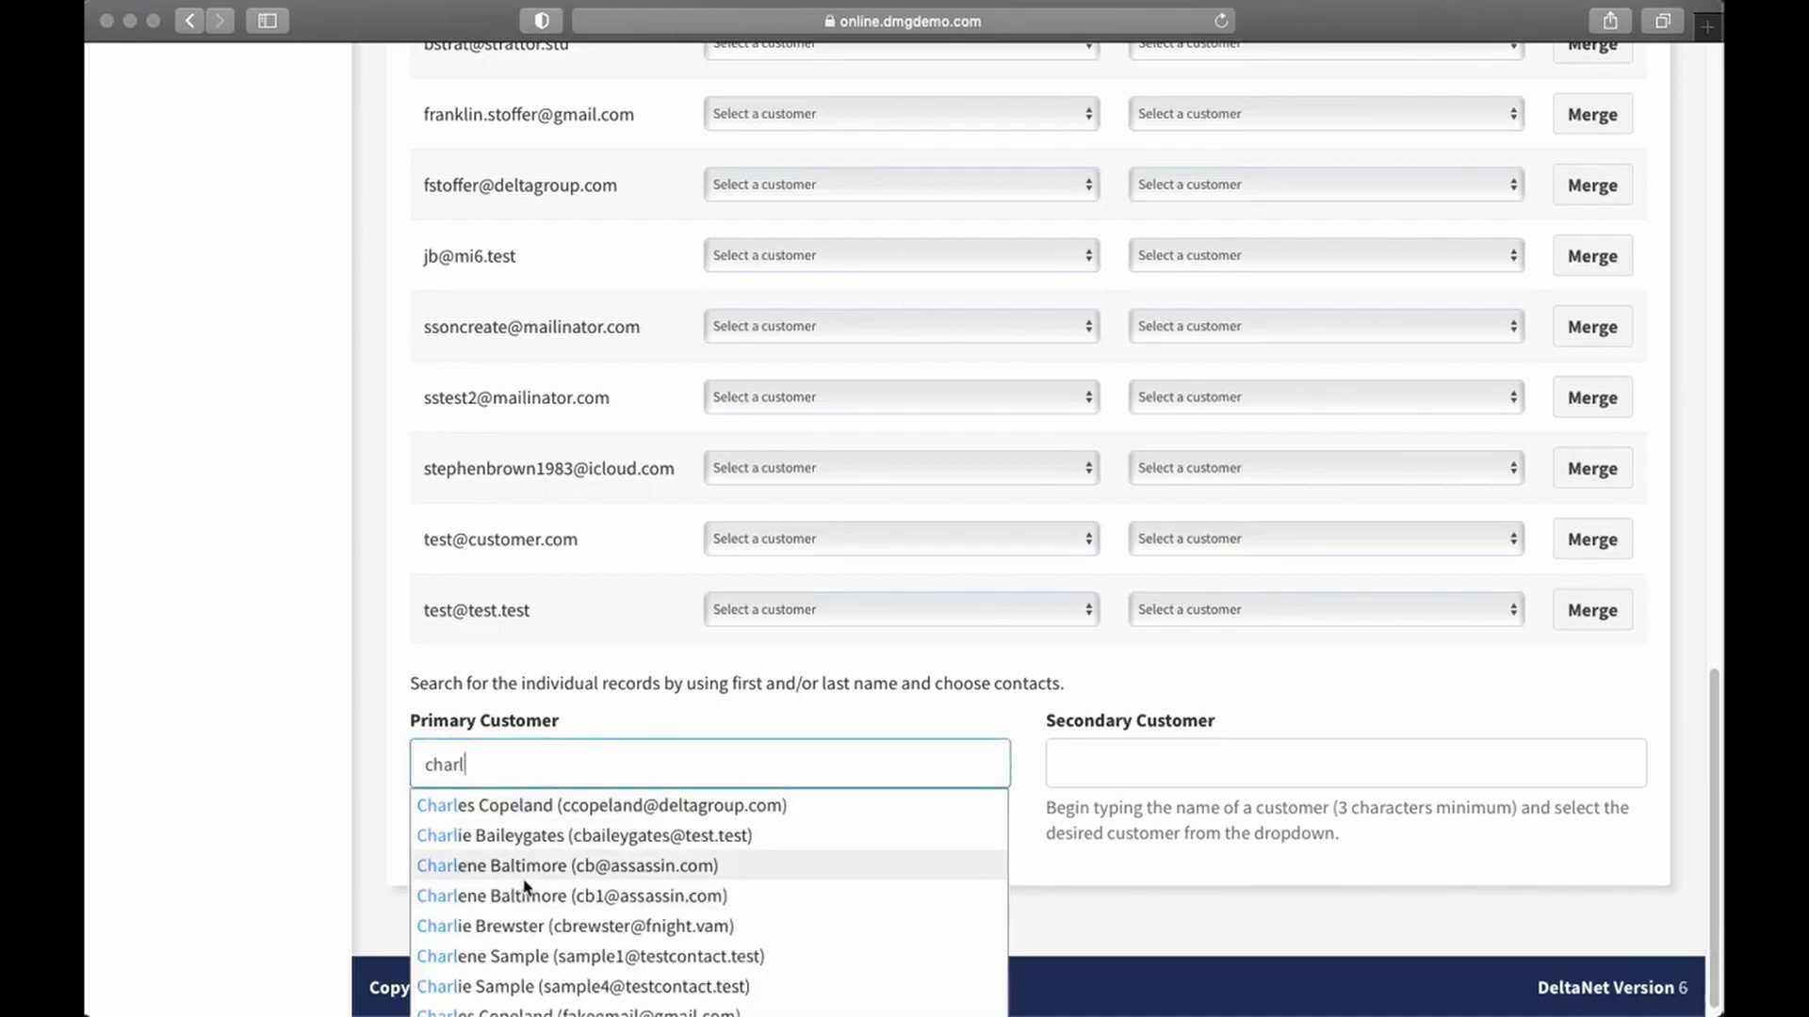
click(524, 868)
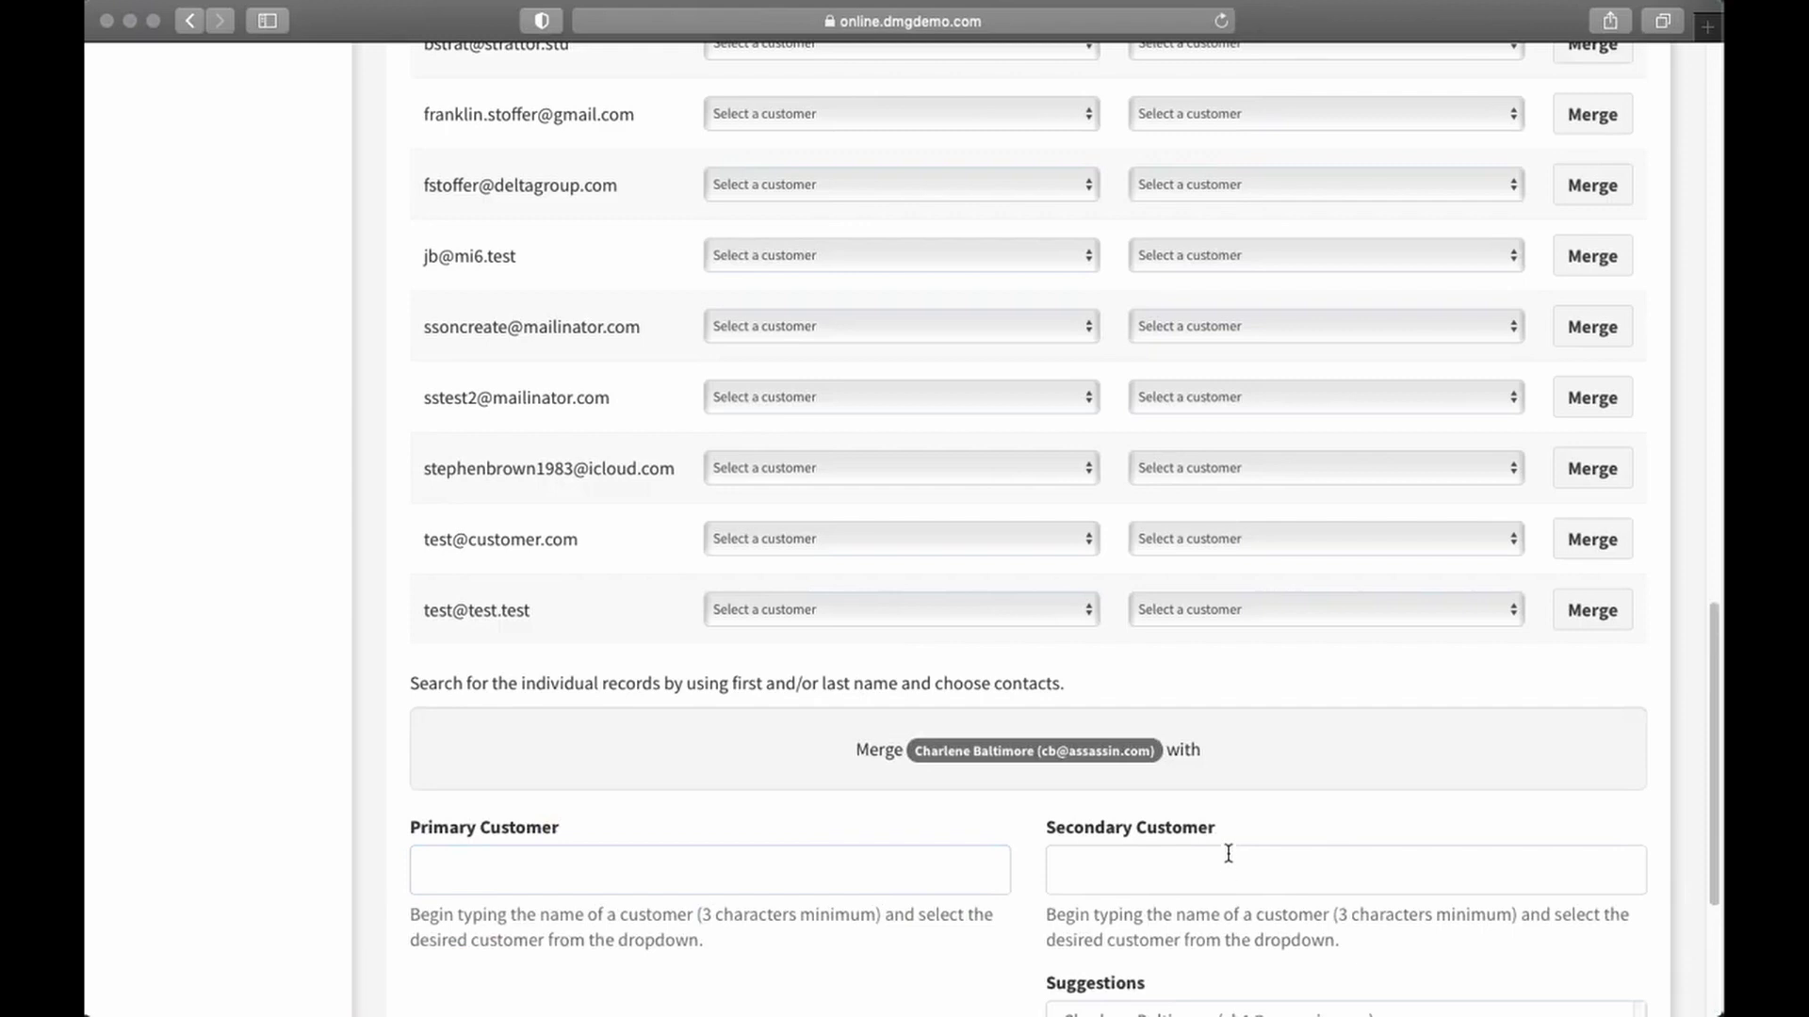
- Choose the suggested contact with the same name as the secondary customer for the merge
scroll(1228, 854, down, 3)
click(1186, 746)
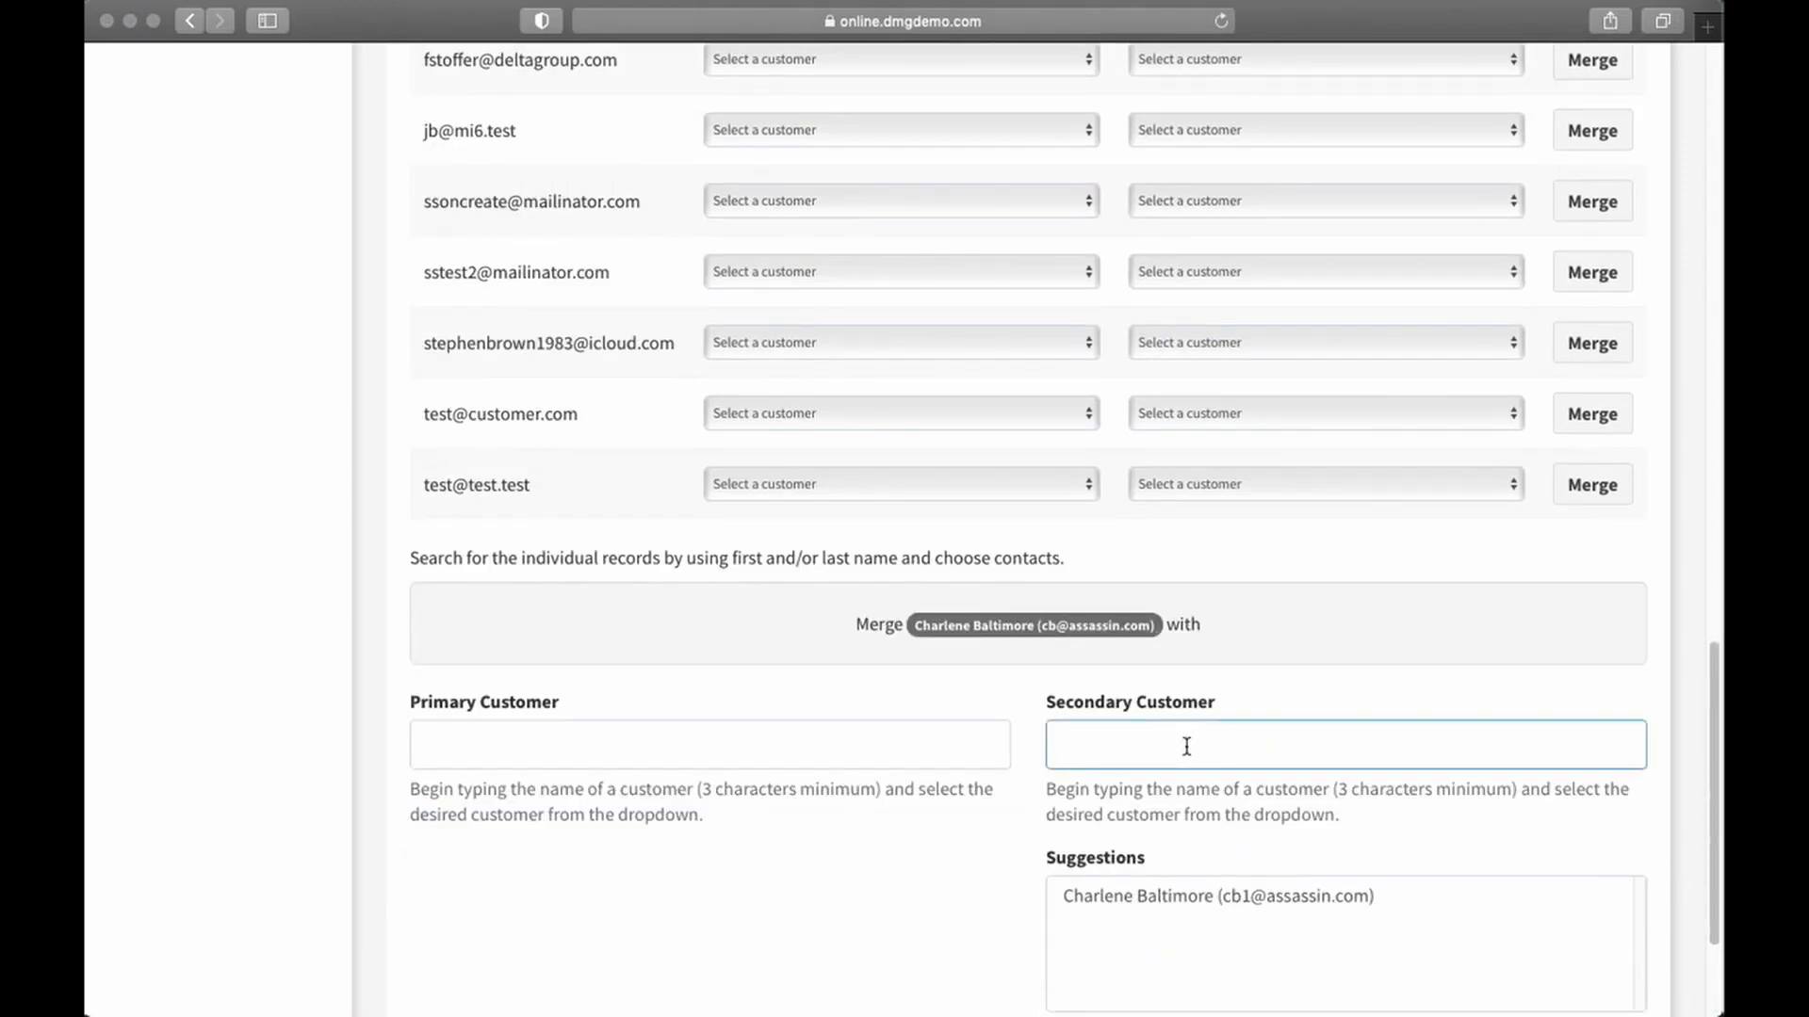
scroll(1216, 851, down, 1)
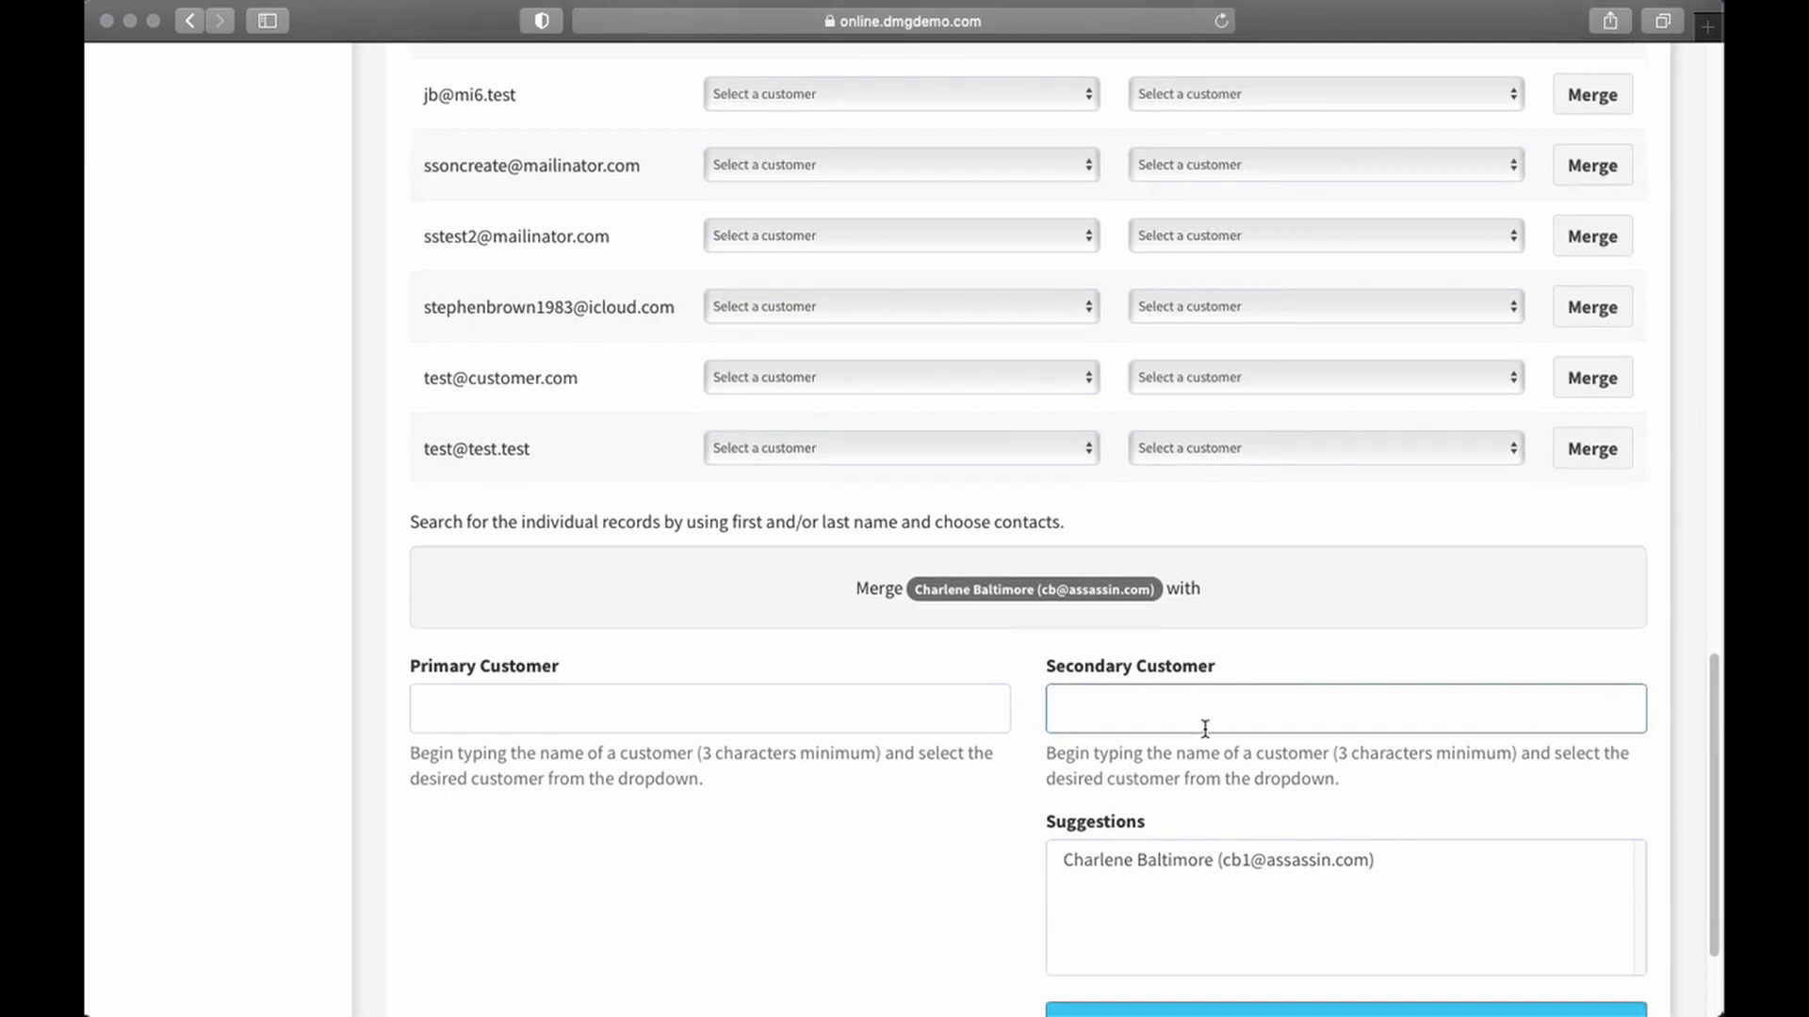
click(1178, 862)
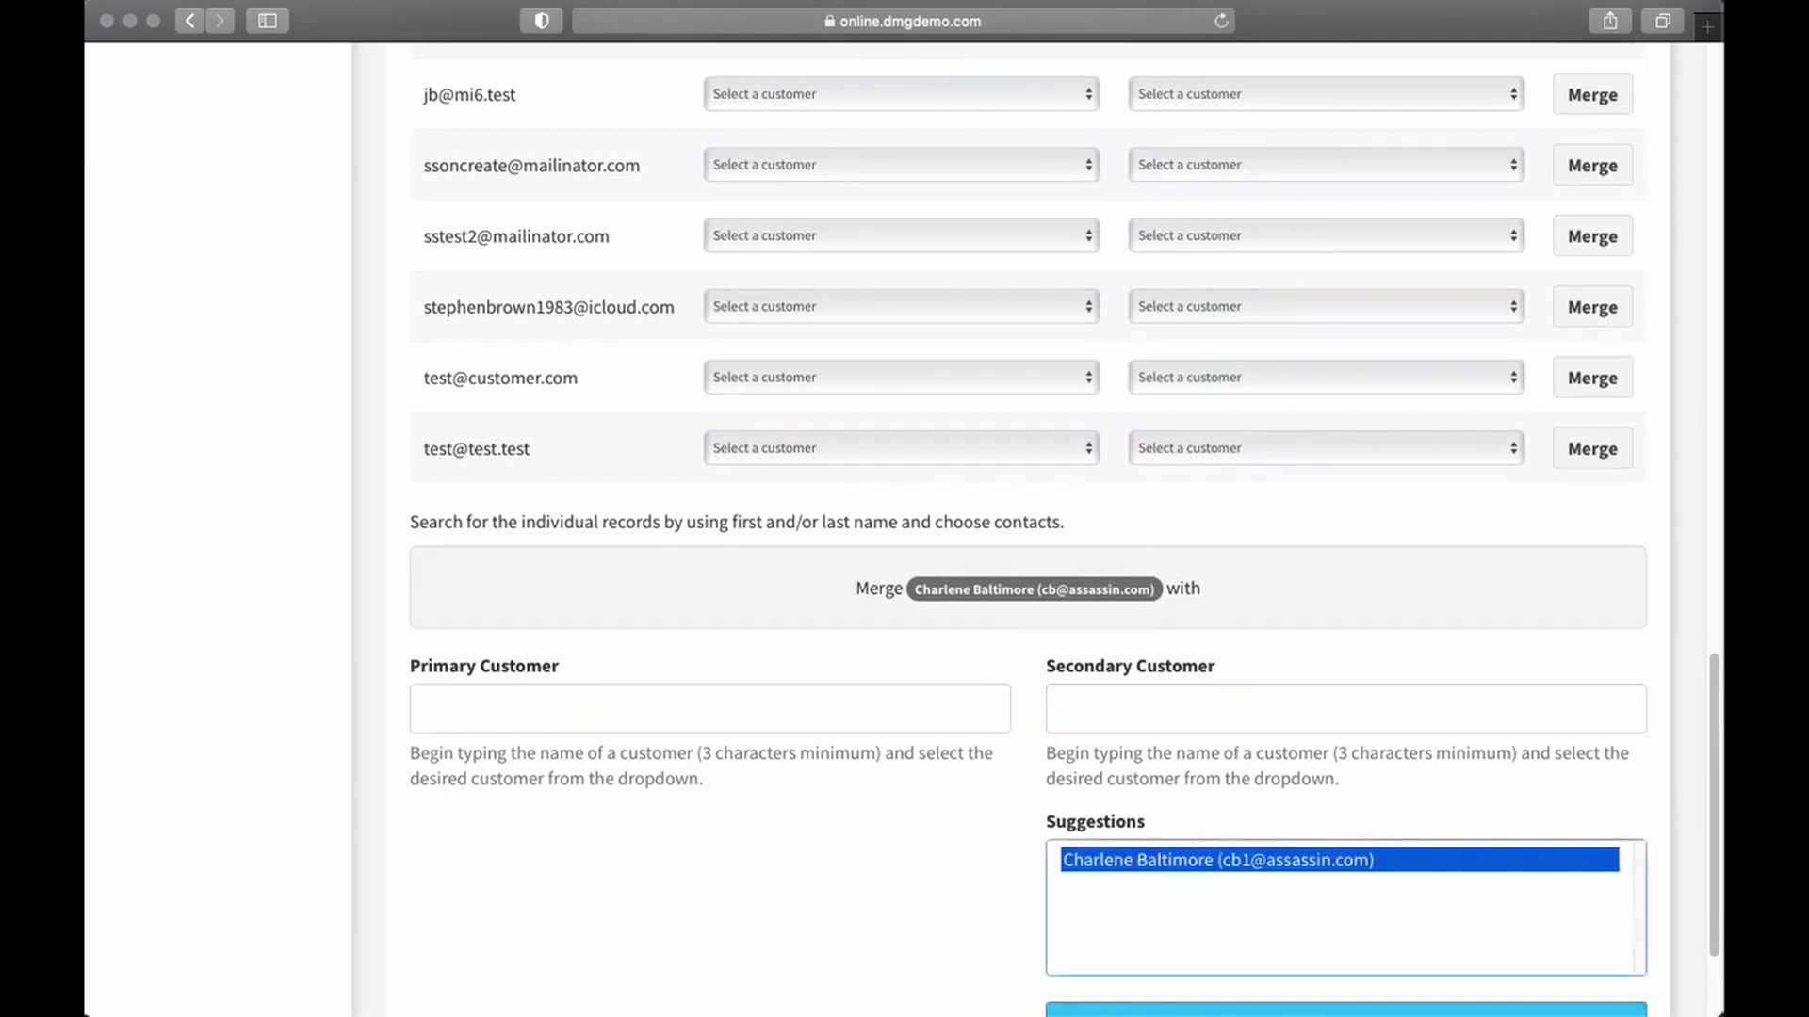
scroll(1138, 857, down, 5)
click(1352, 841)
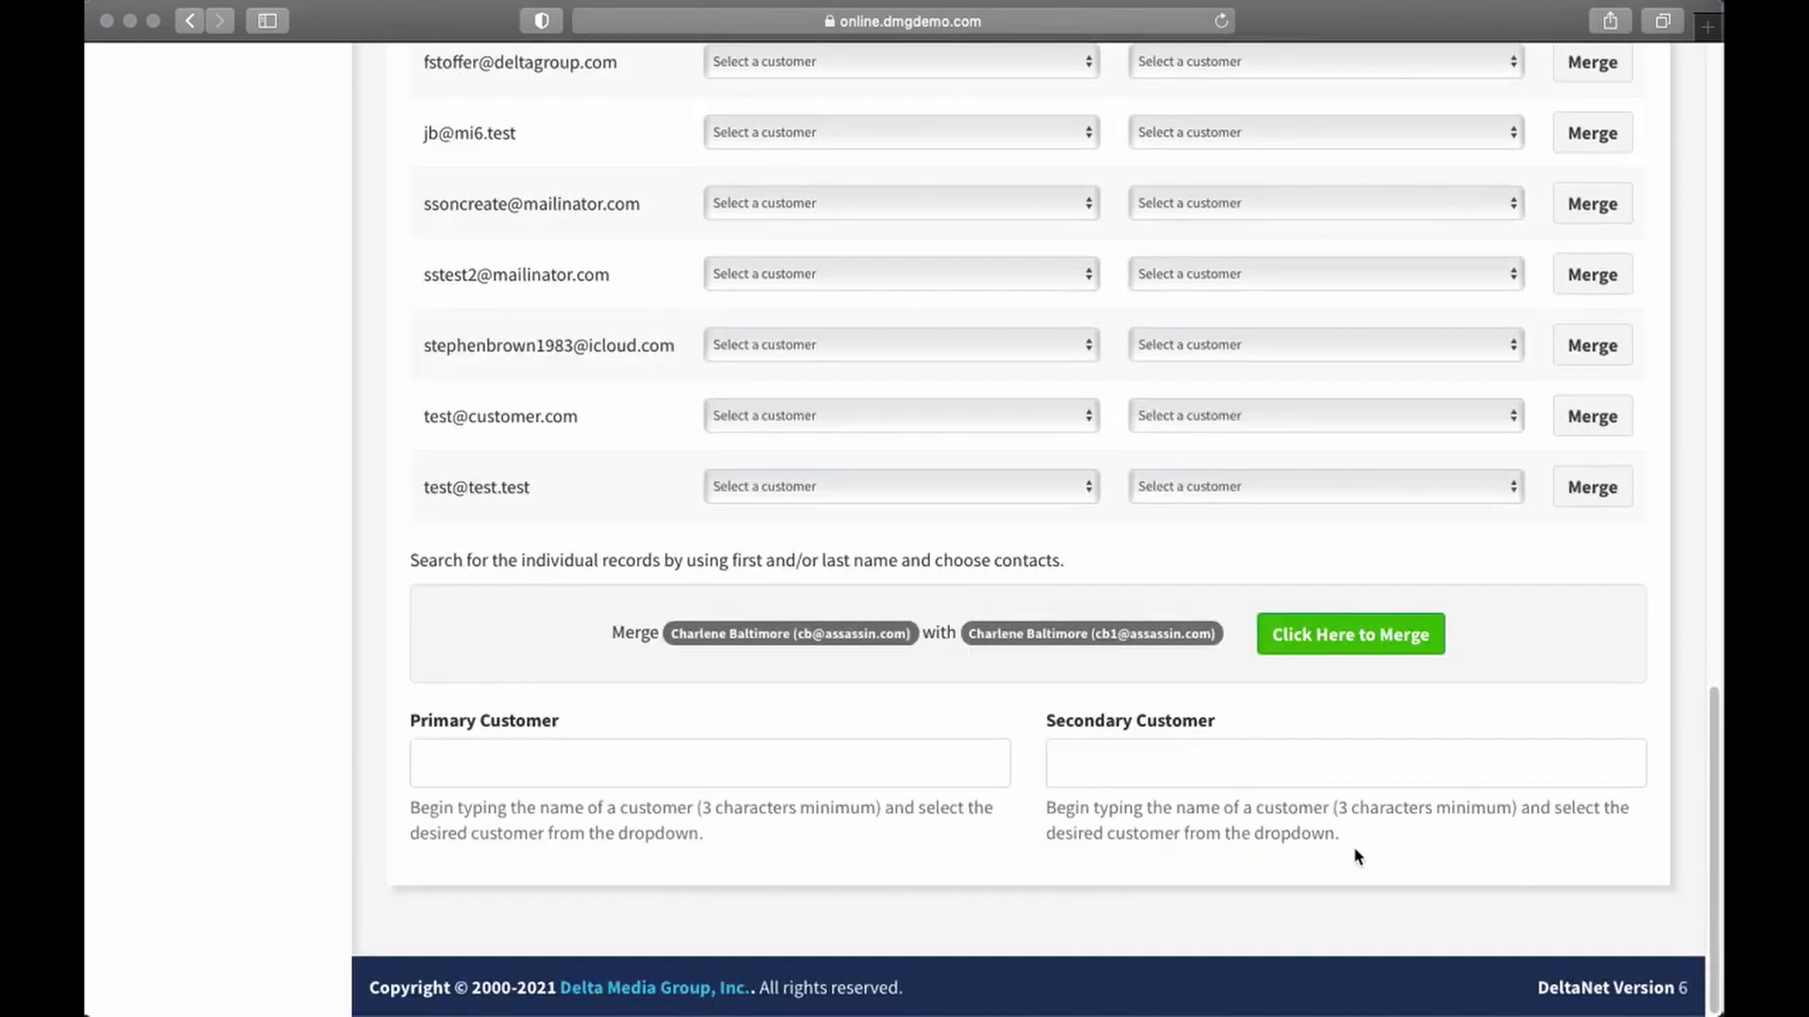
- Merge the two chosen contacts, using the email and zip of the secondary customer
click(1363, 634)
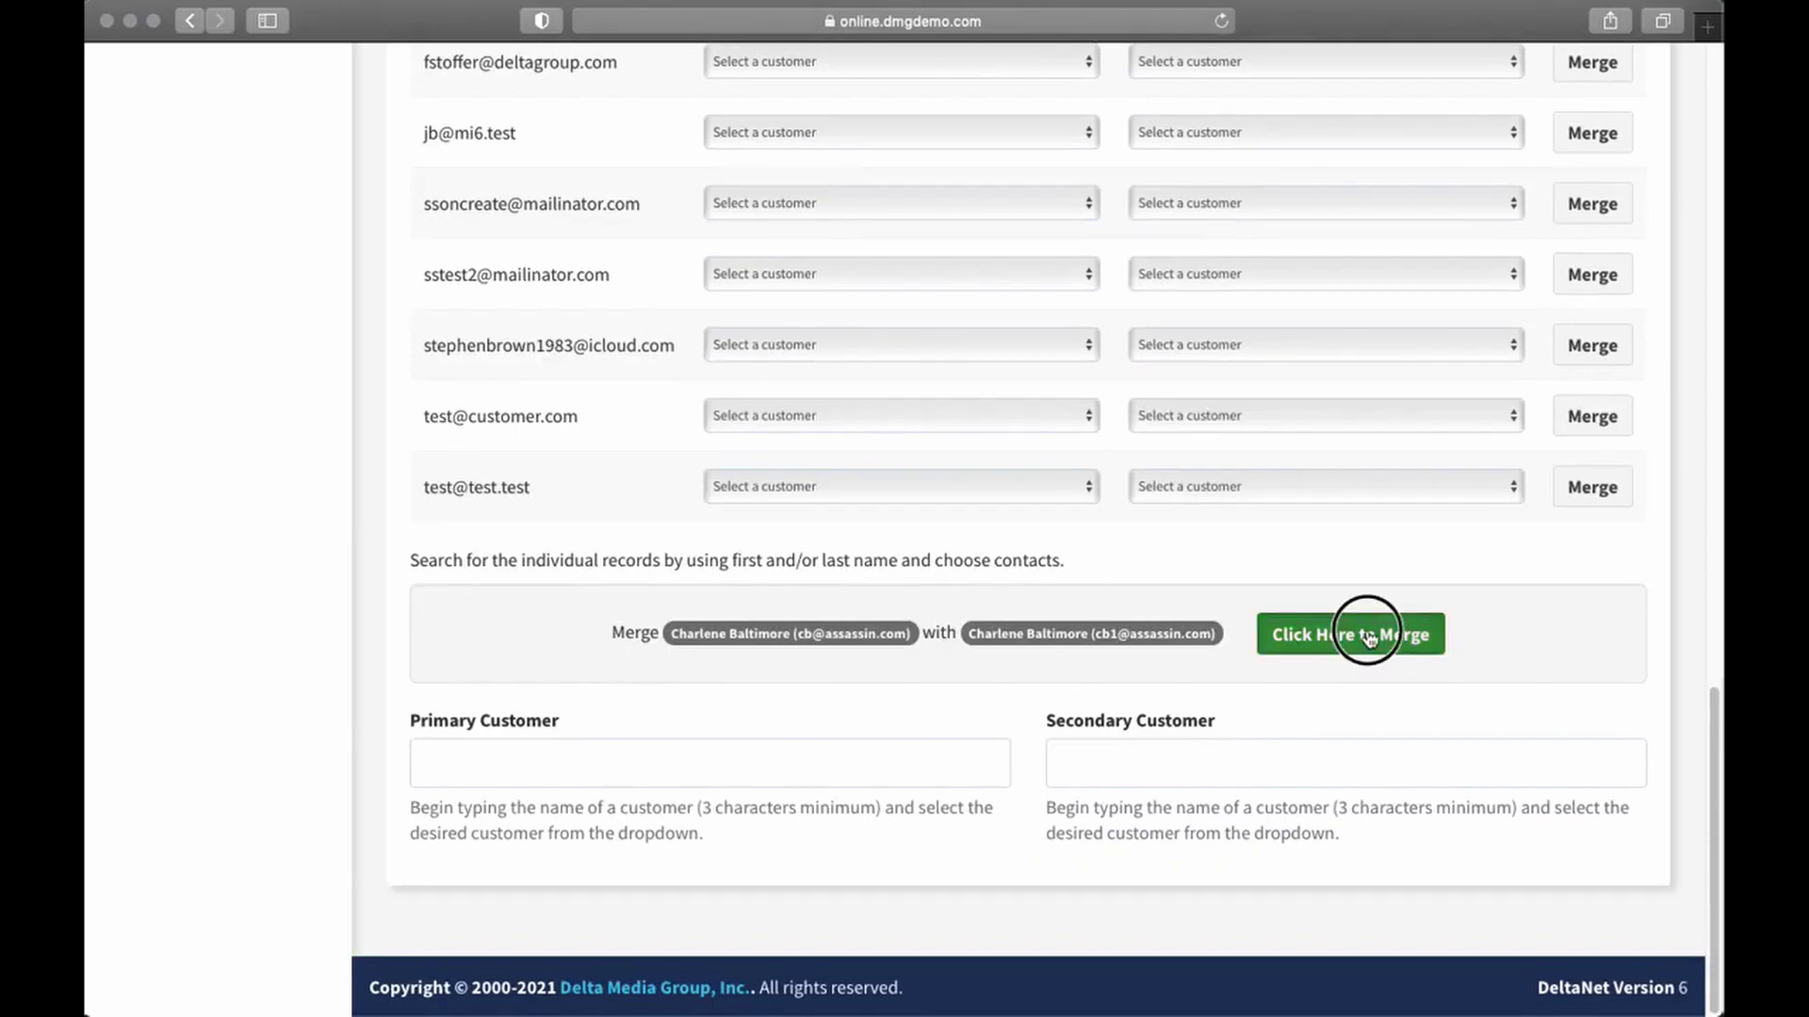
scroll(1256, 739, down, 2)
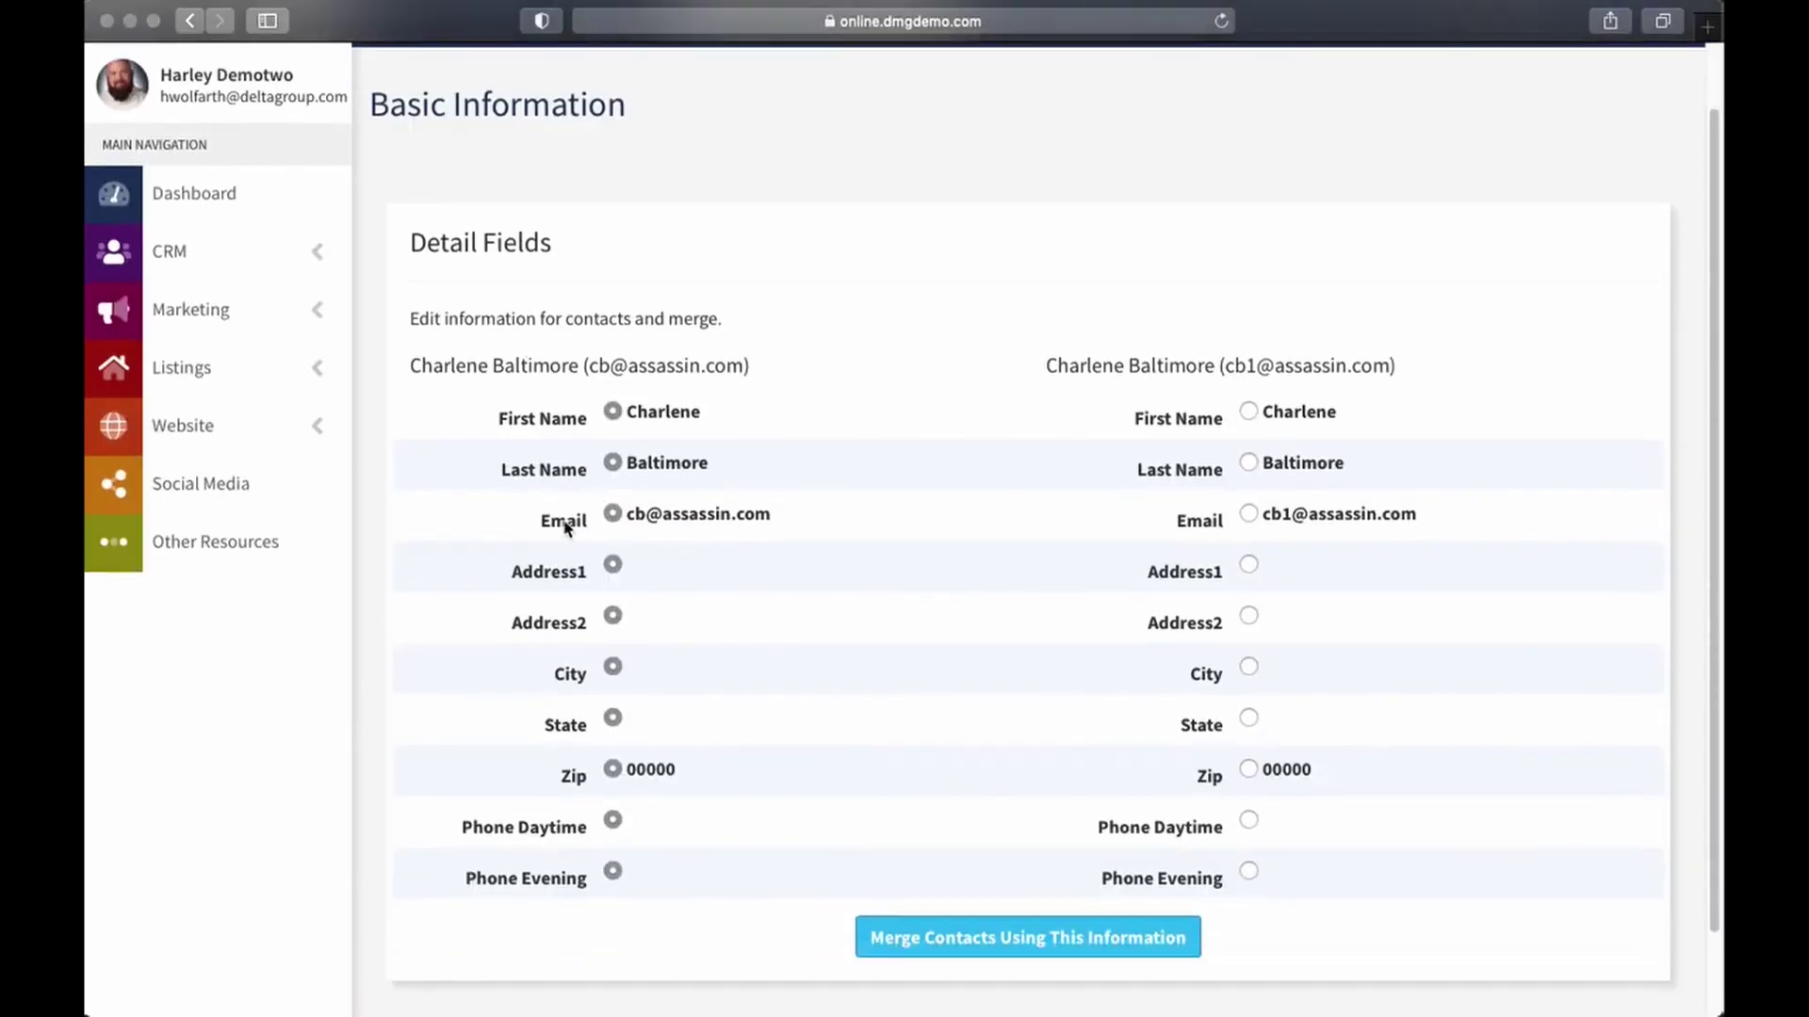
click(1251, 516)
click(1250, 771)
scroll(1363, 832, down, 1)
click(965, 909)
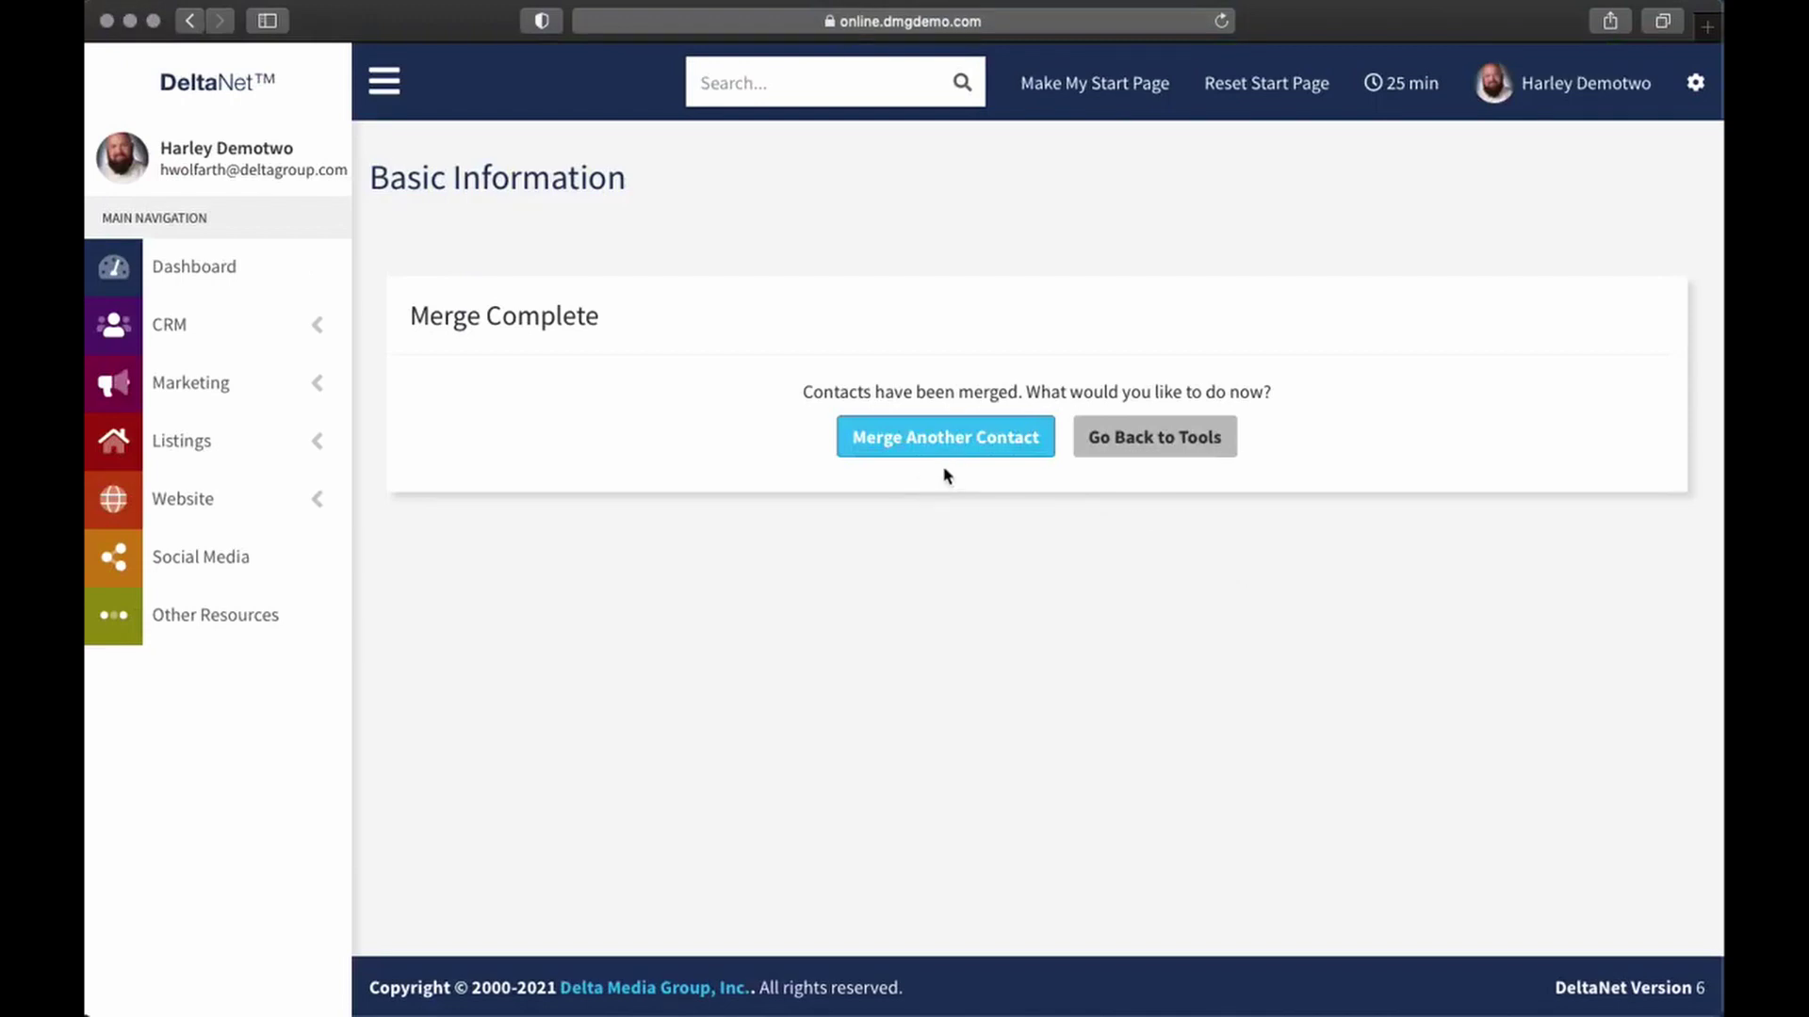
- Return to the Customer Center and filter Hot/New Customers by last activity, trying Homefinder Sent, Last Touched and Viewed Homefinder
click(1140, 433)
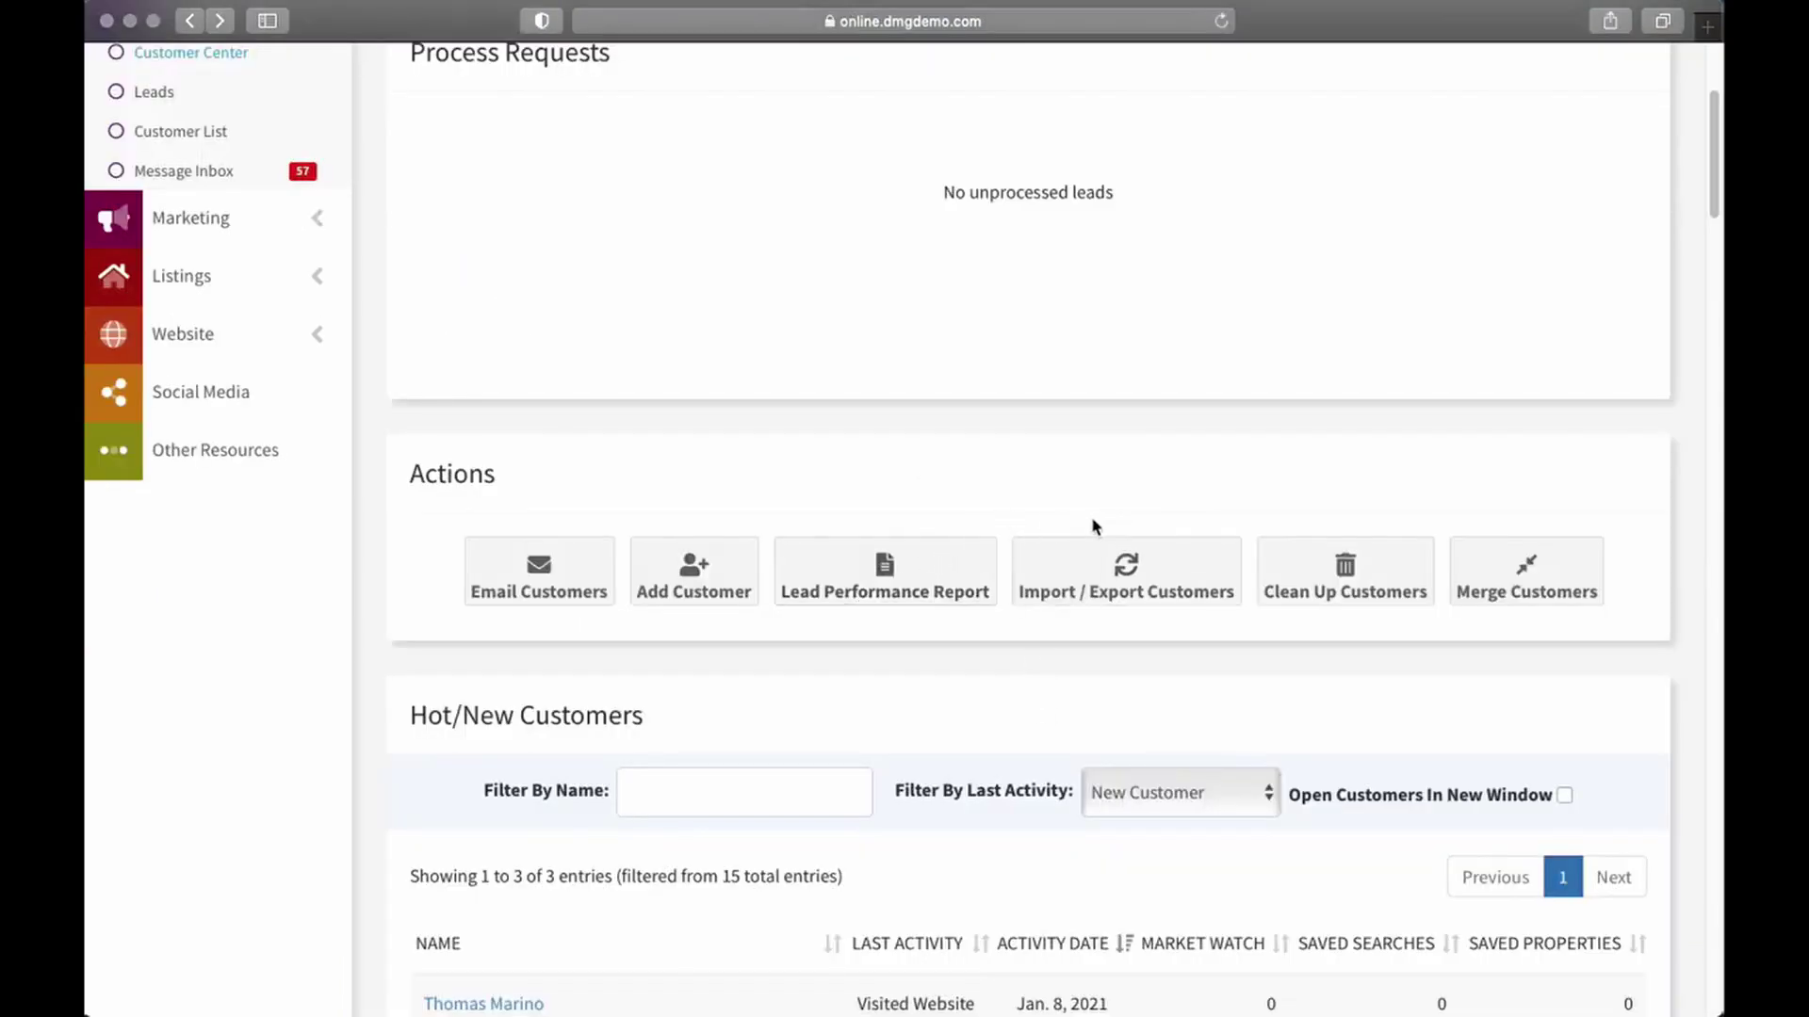
scroll(1313, 505, down, 5)
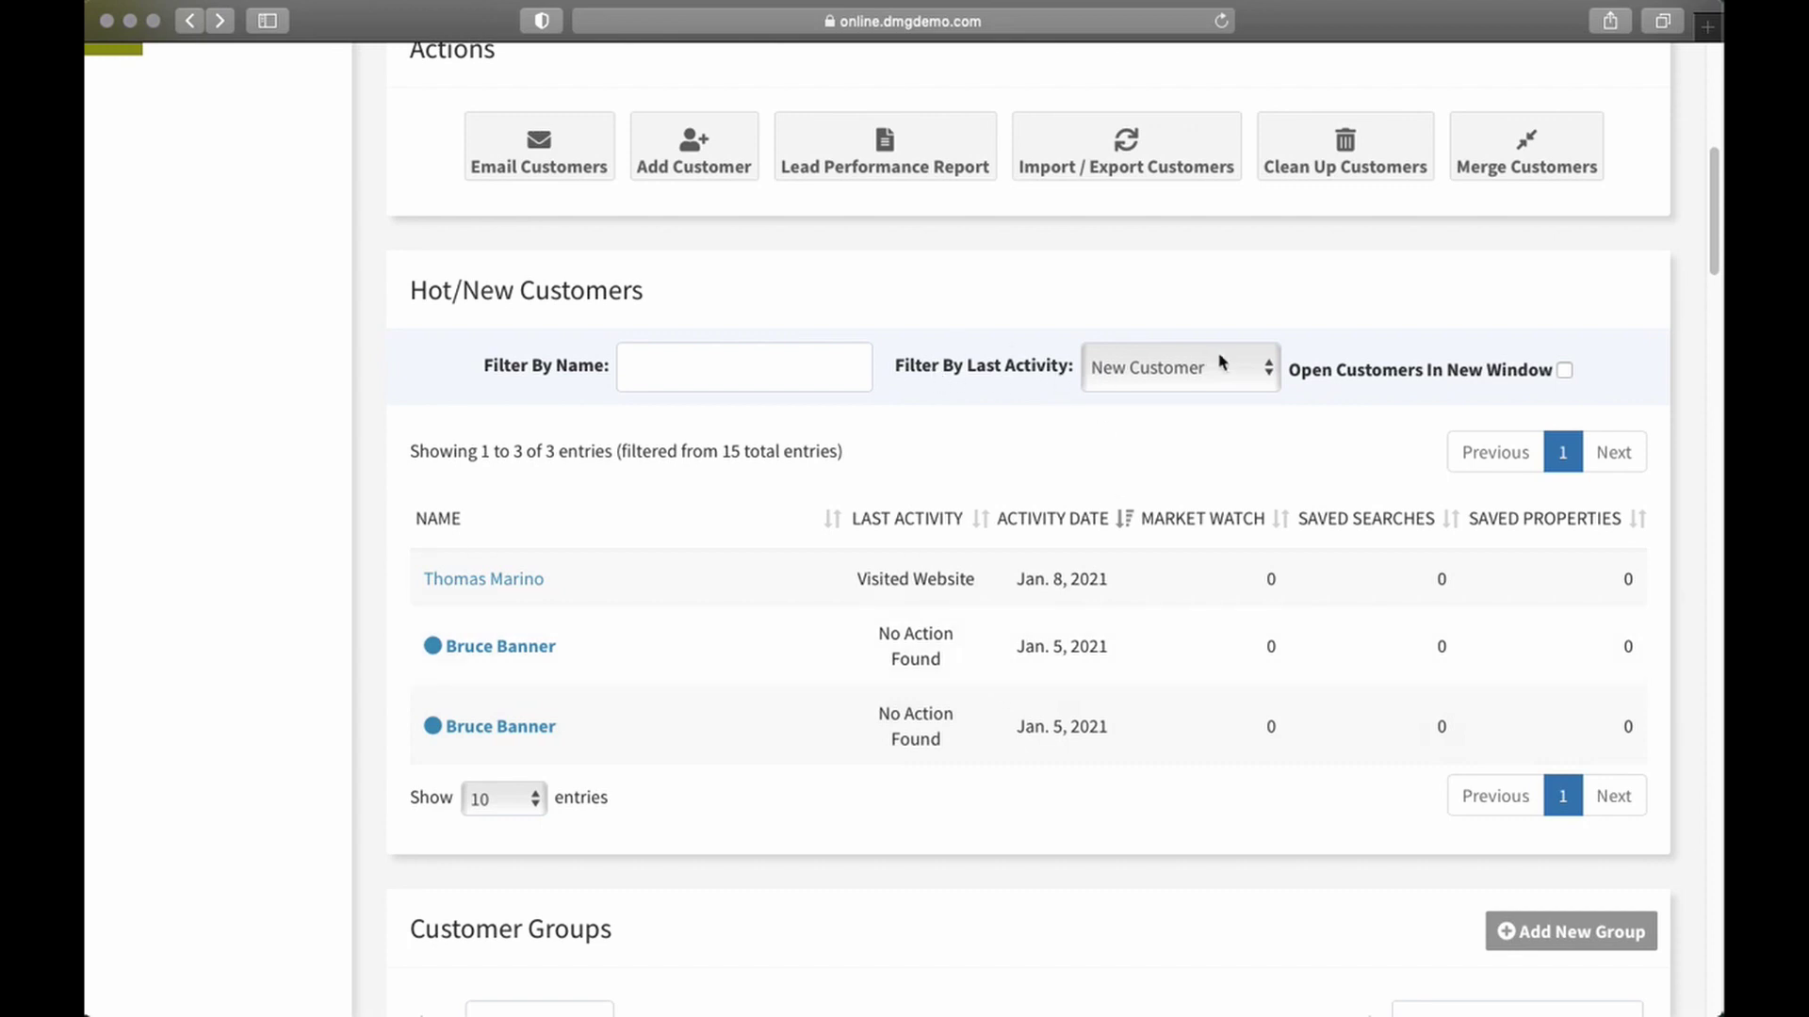
click(1268, 373)
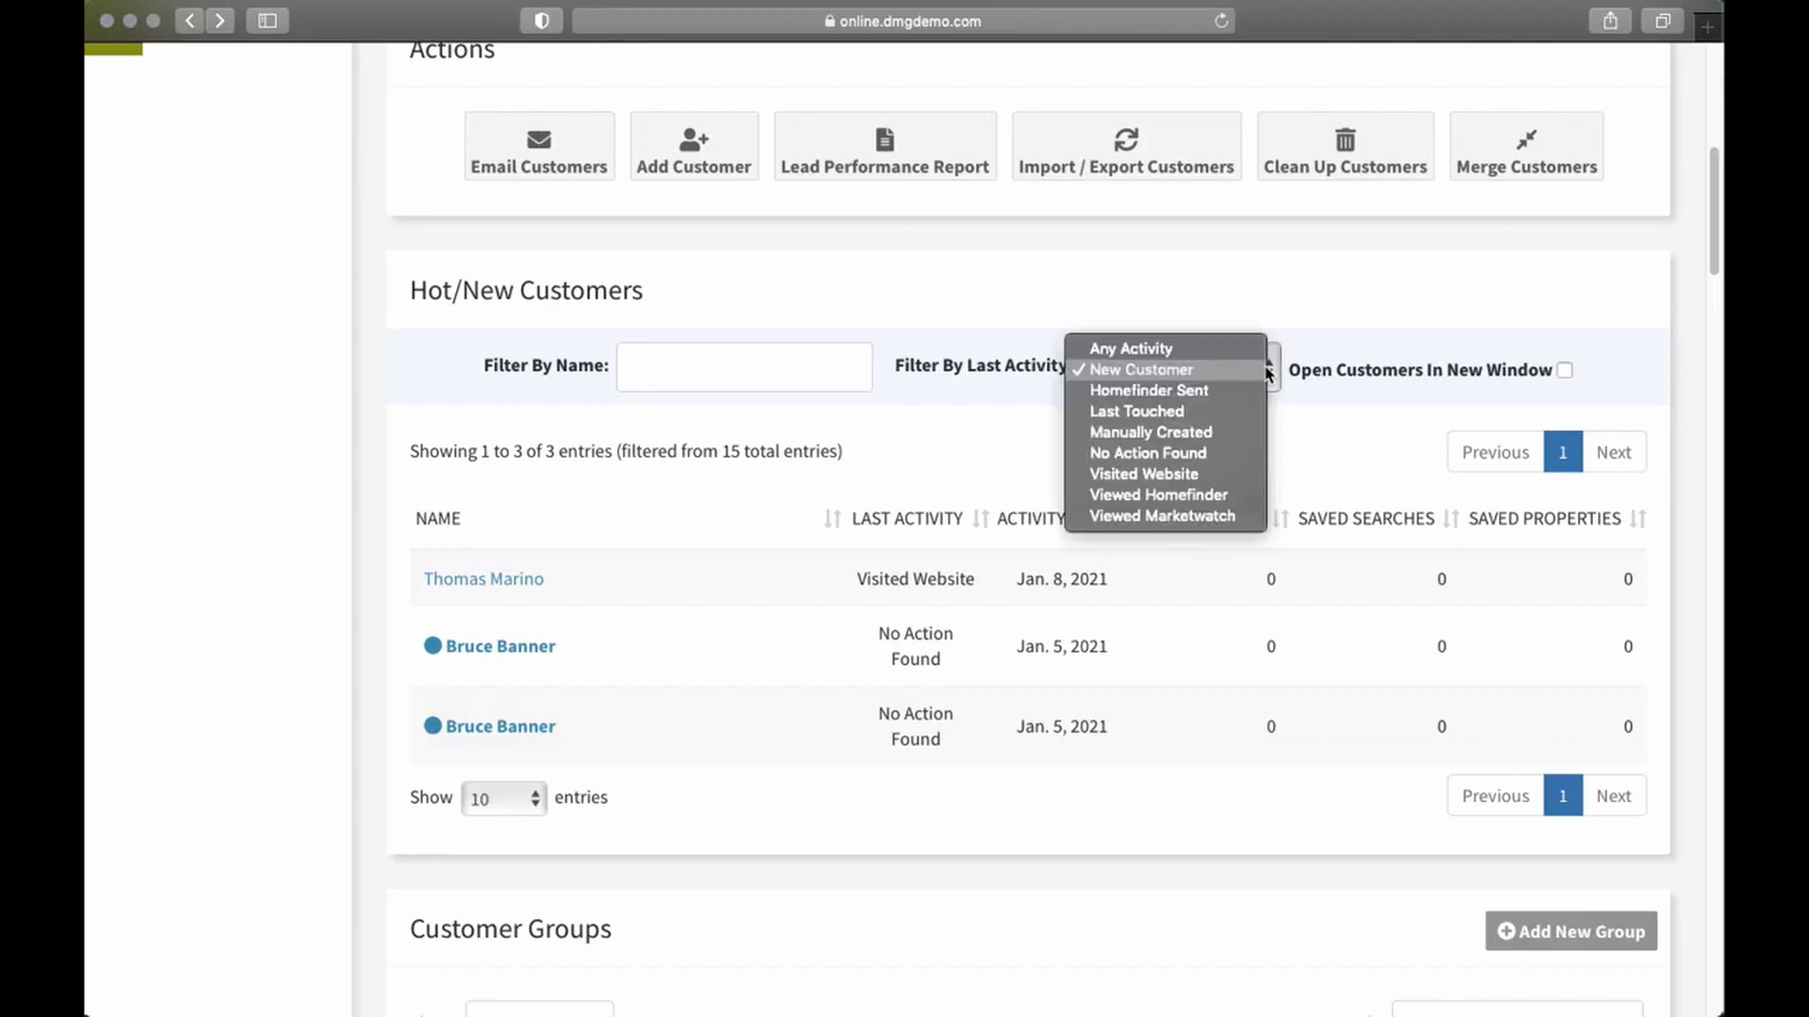
click(1196, 395)
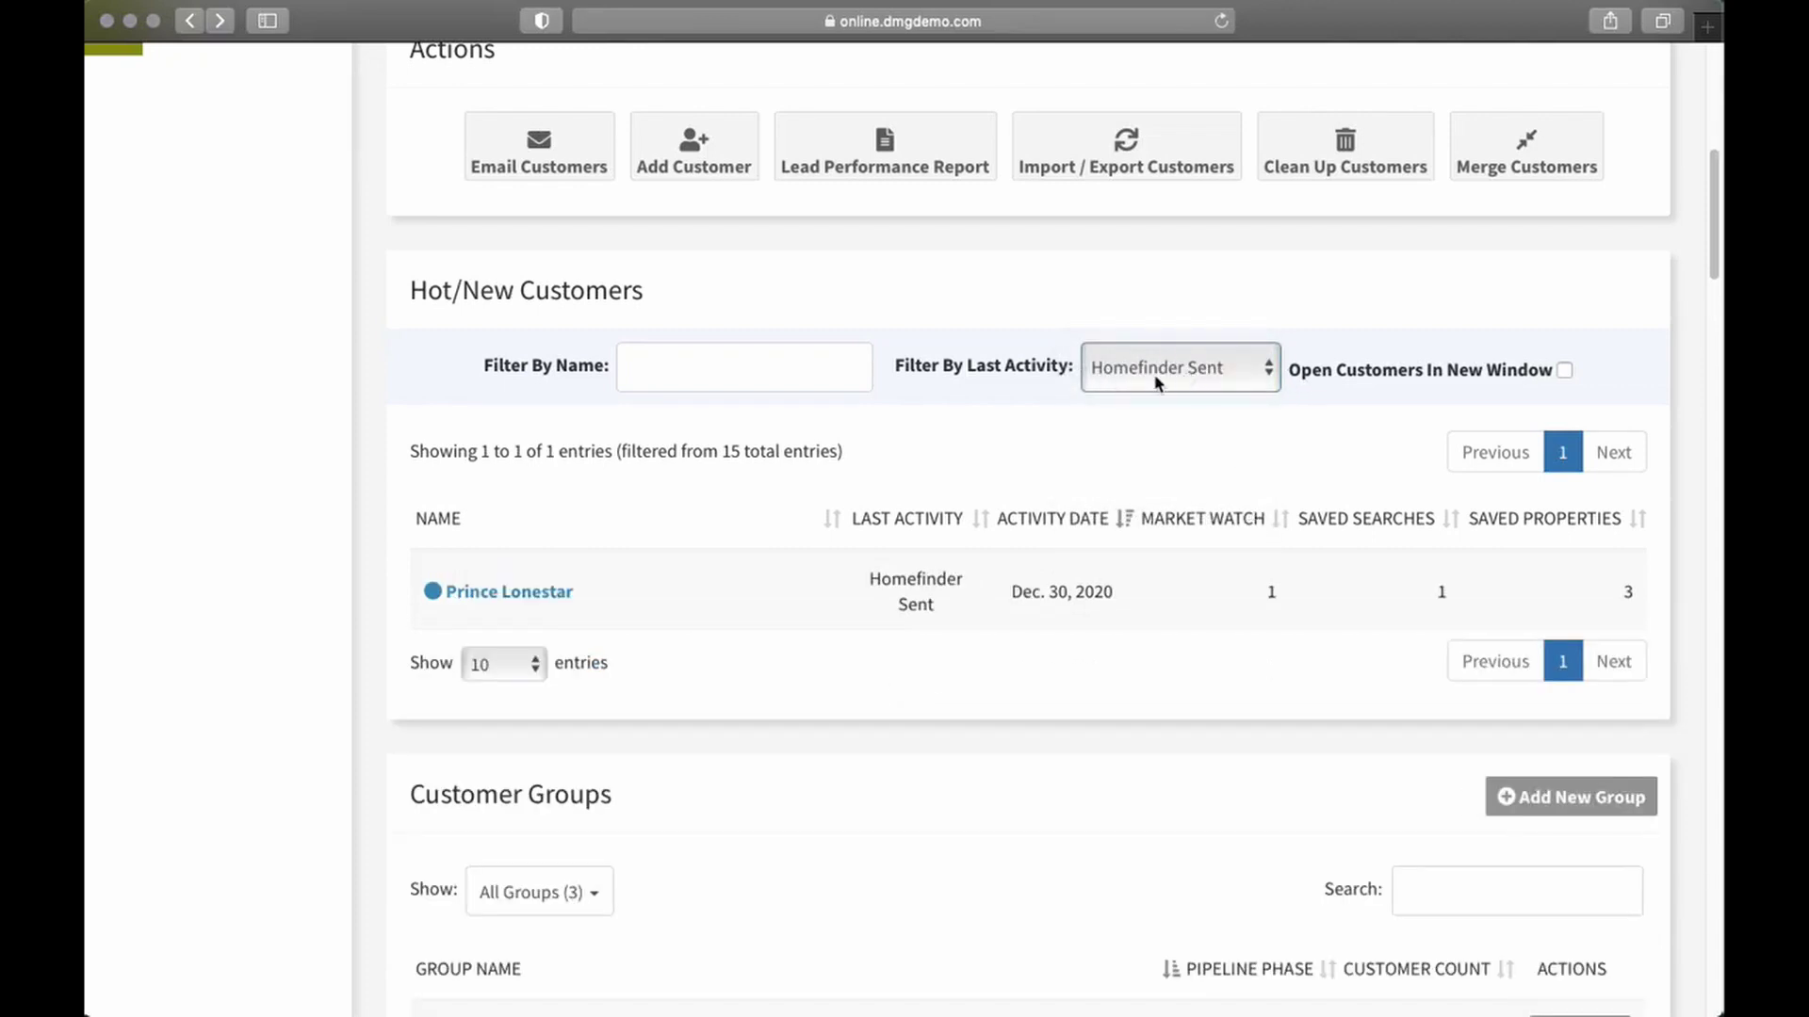
click(1246, 372)
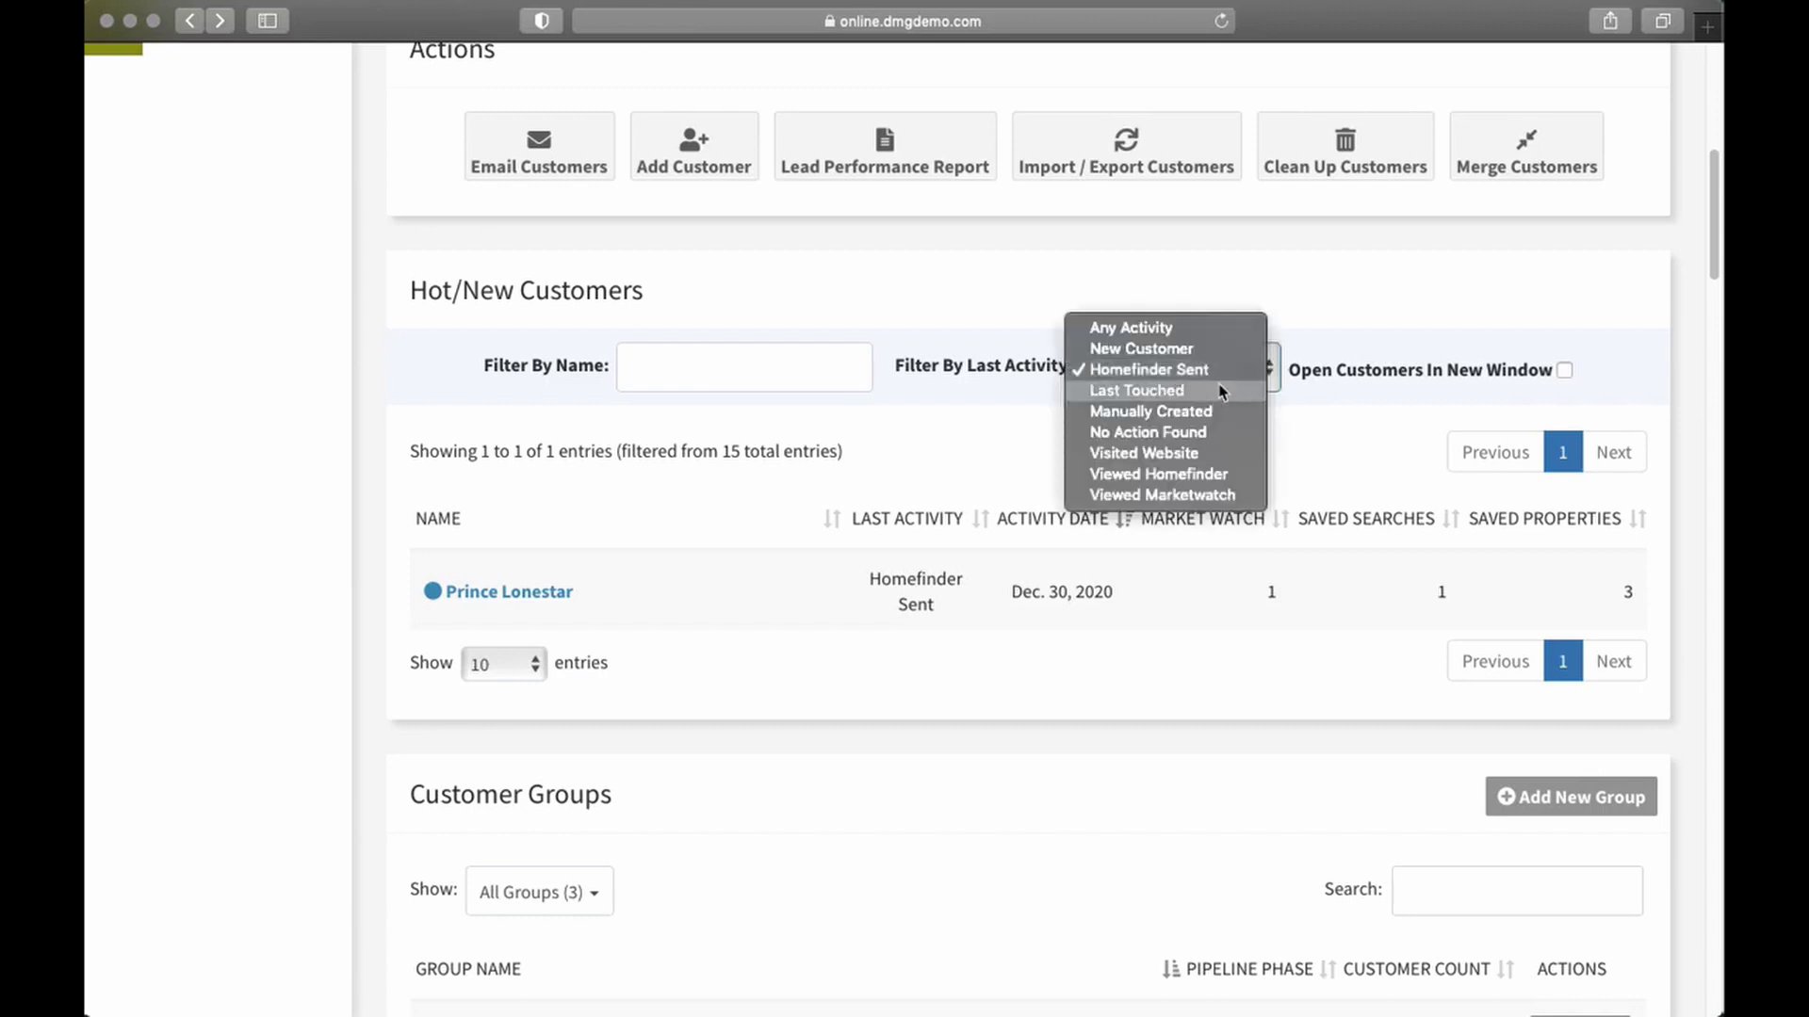
click(1213, 396)
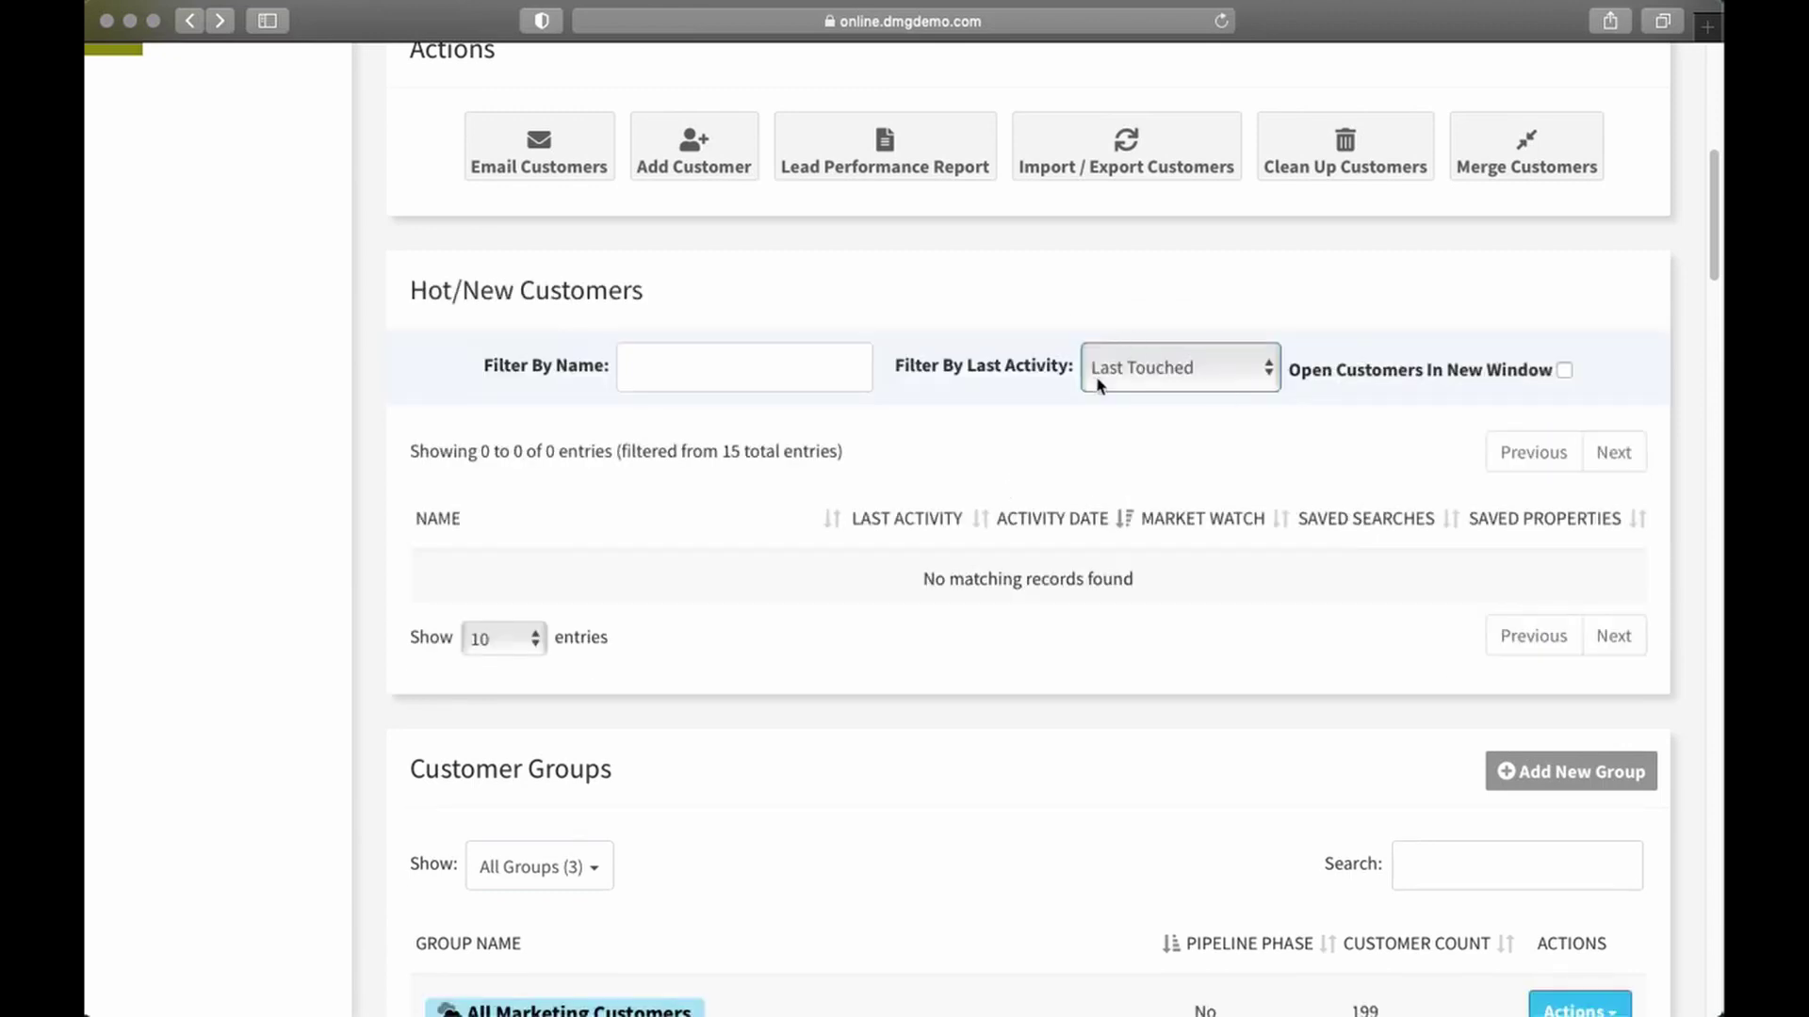
click(1204, 362)
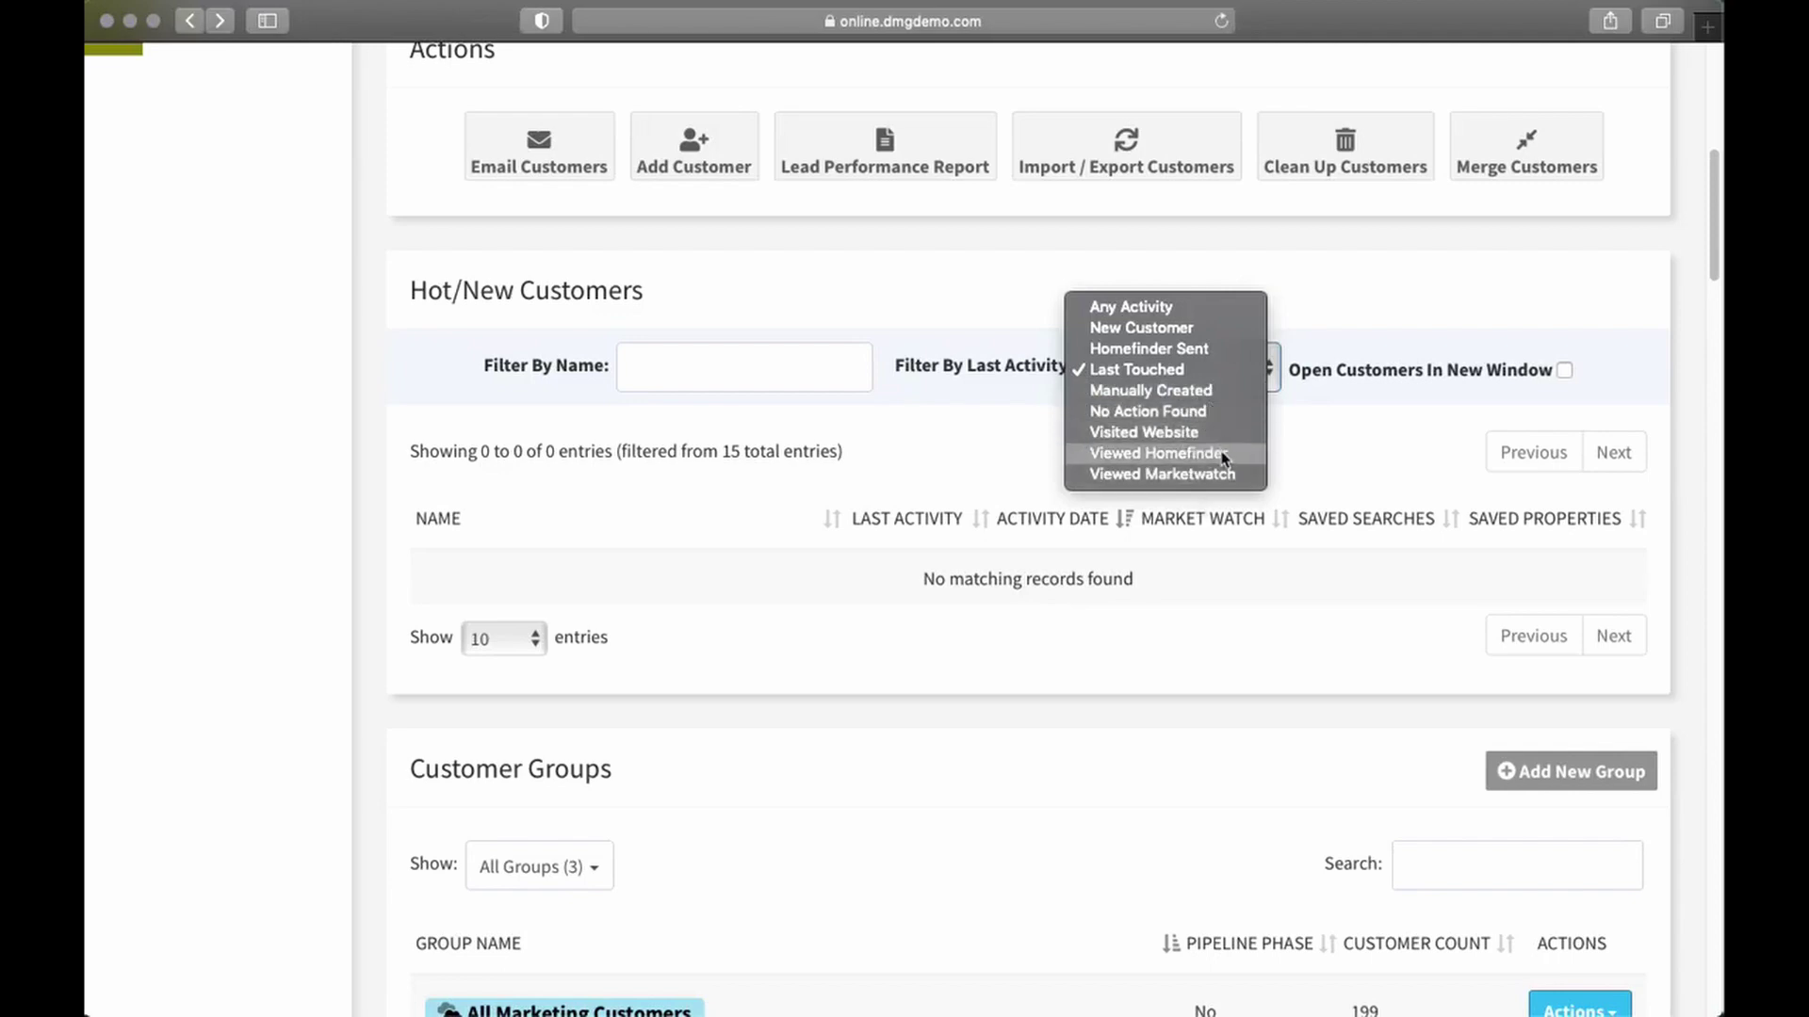
click(1168, 453)
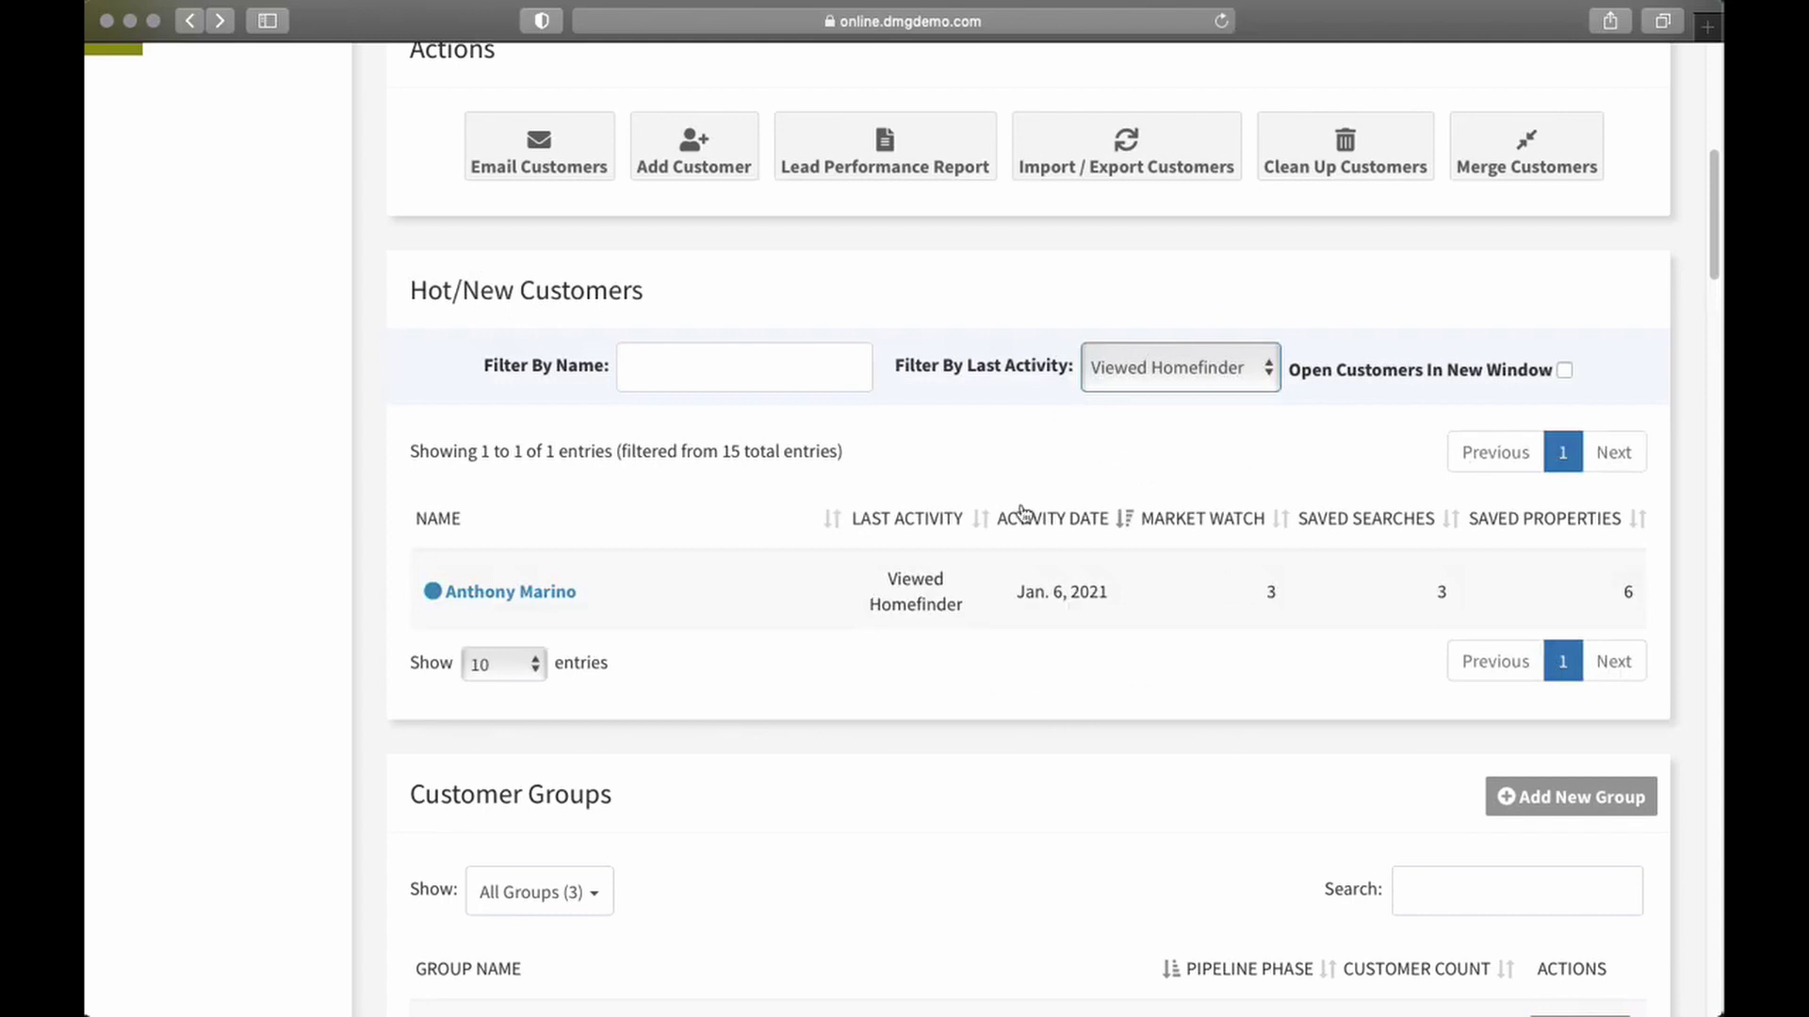
- Filter Hot/New Customers by the start of a last name, clear the name filter, and open the listed customer's record
click(654, 376)
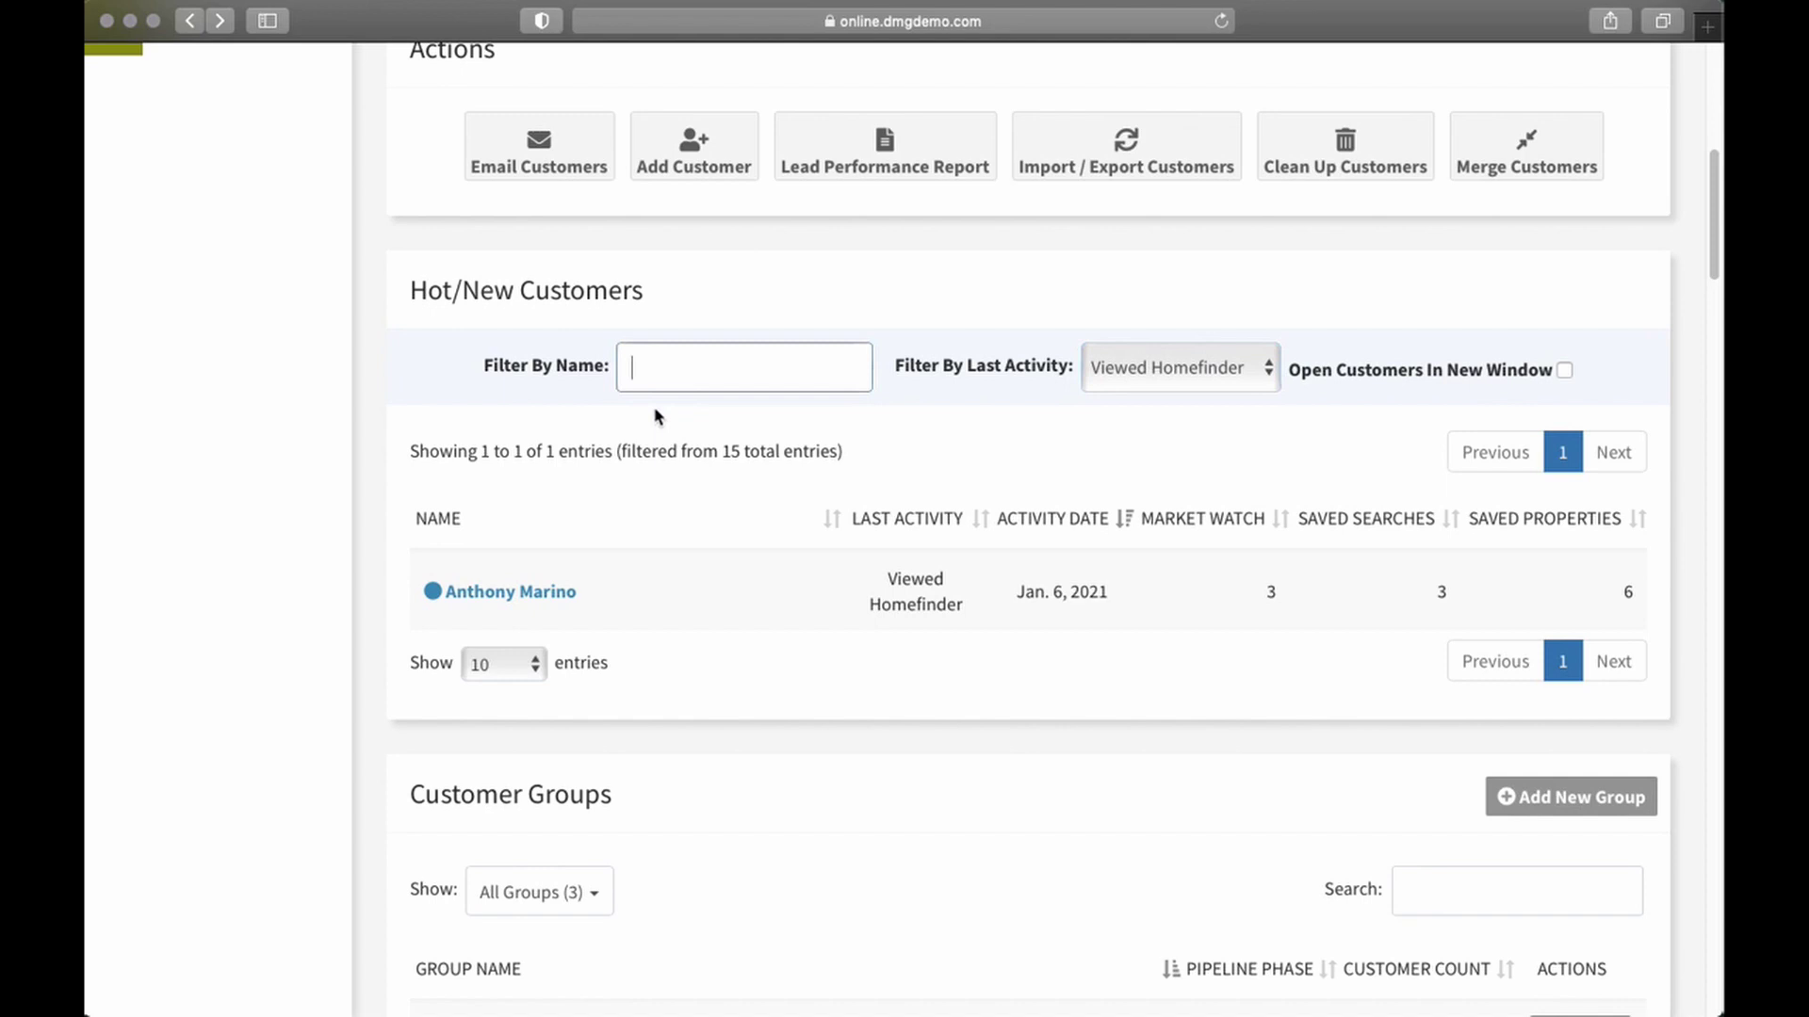
text(mari)
drag(679, 367, 626, 361)
key(BackSpace)
click(501, 603)
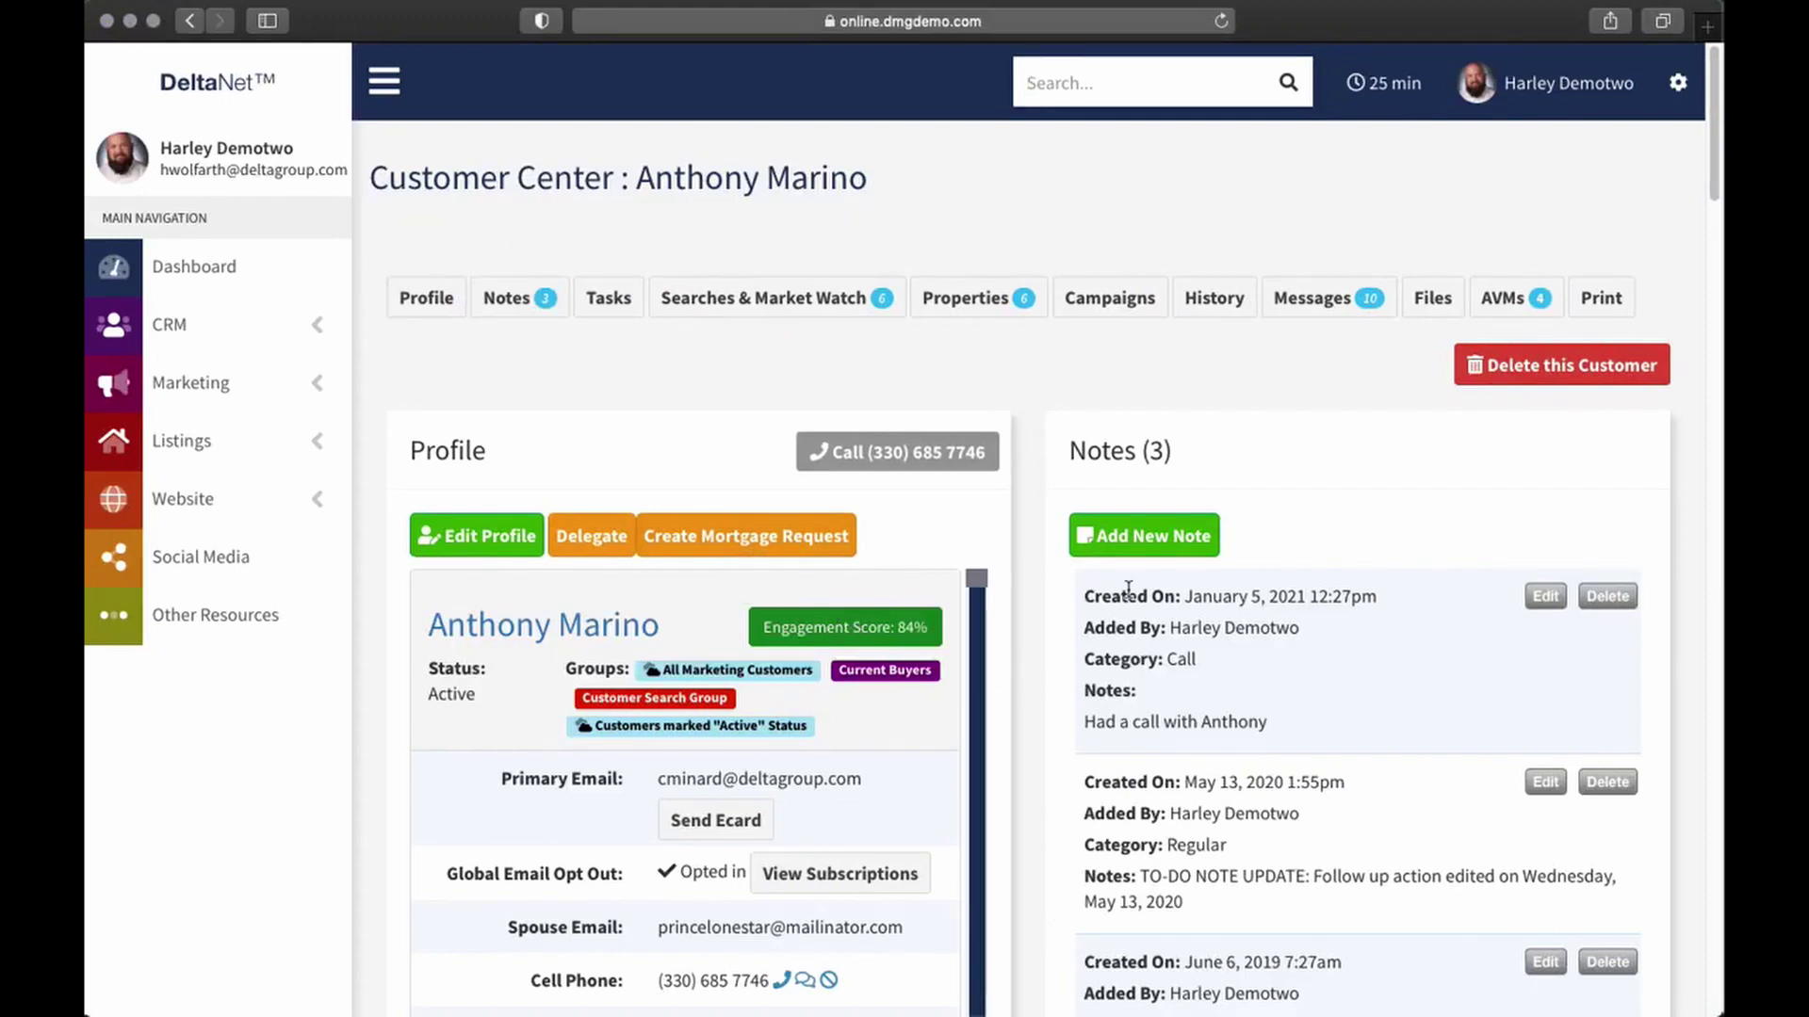
- Go back to the Customer Center and look through the Customer Groups list with its pipeline phases and customer counts
click(317, 330)
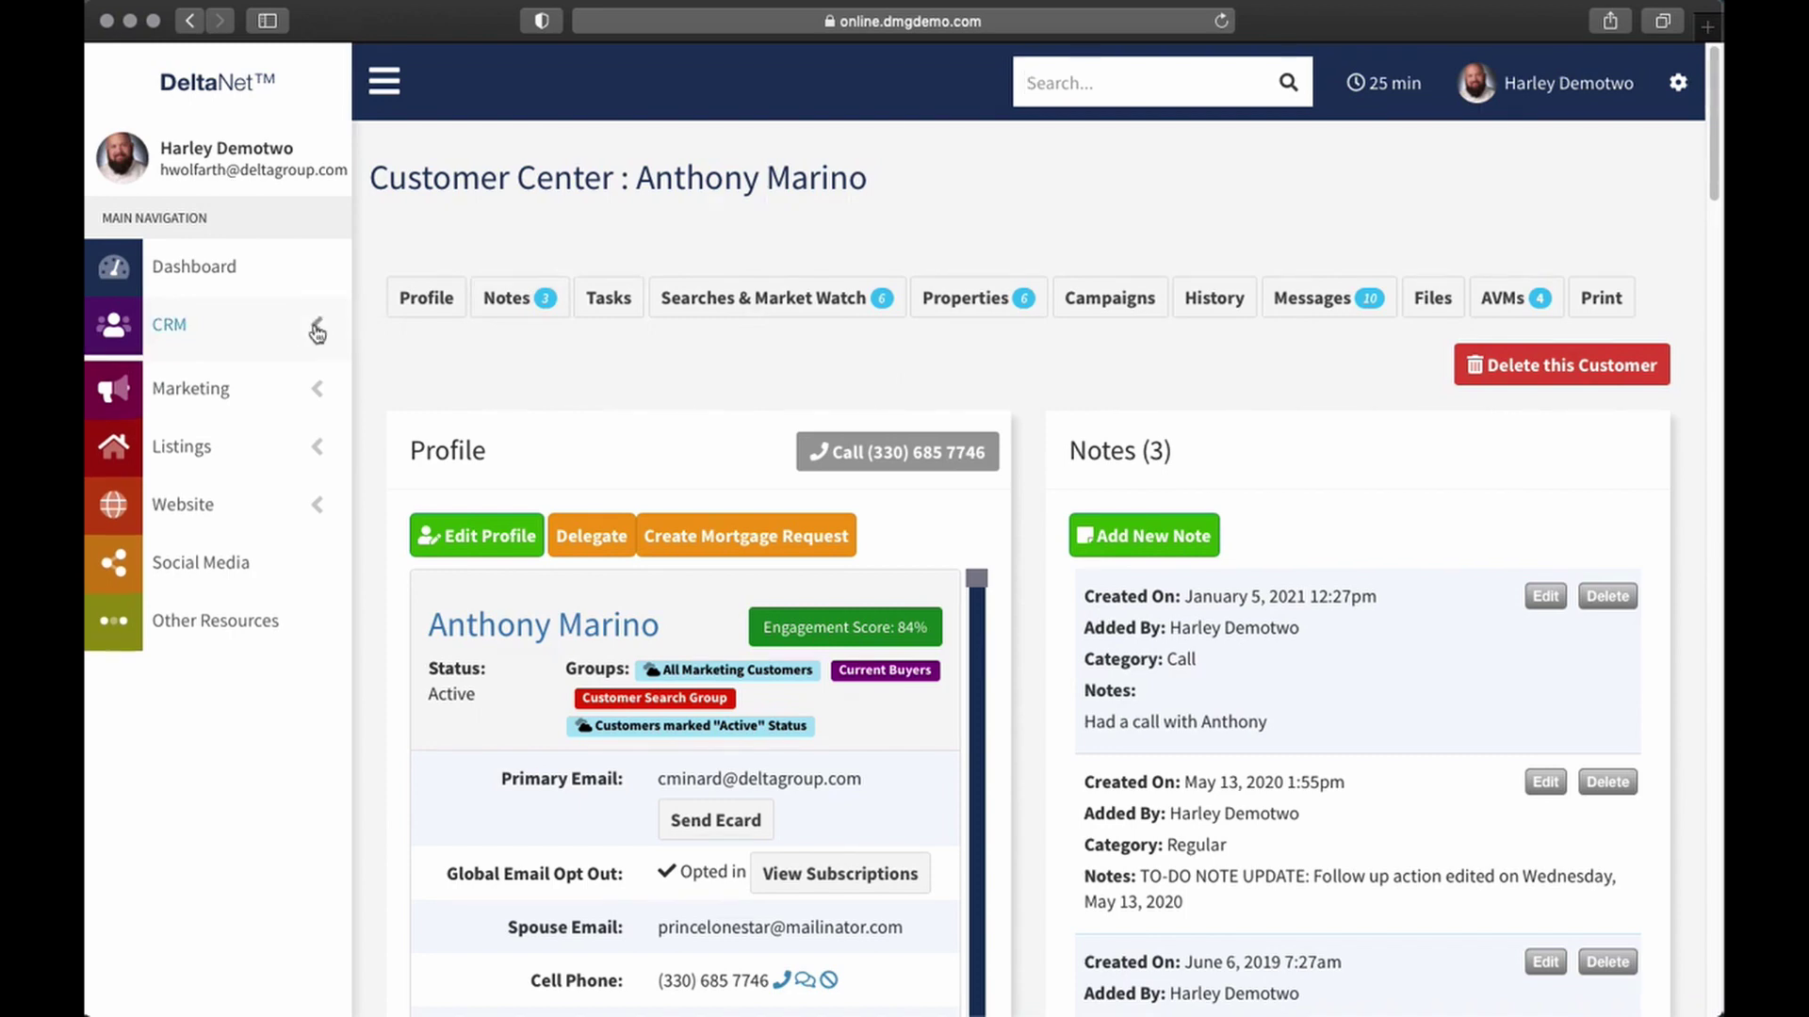
click(199, 376)
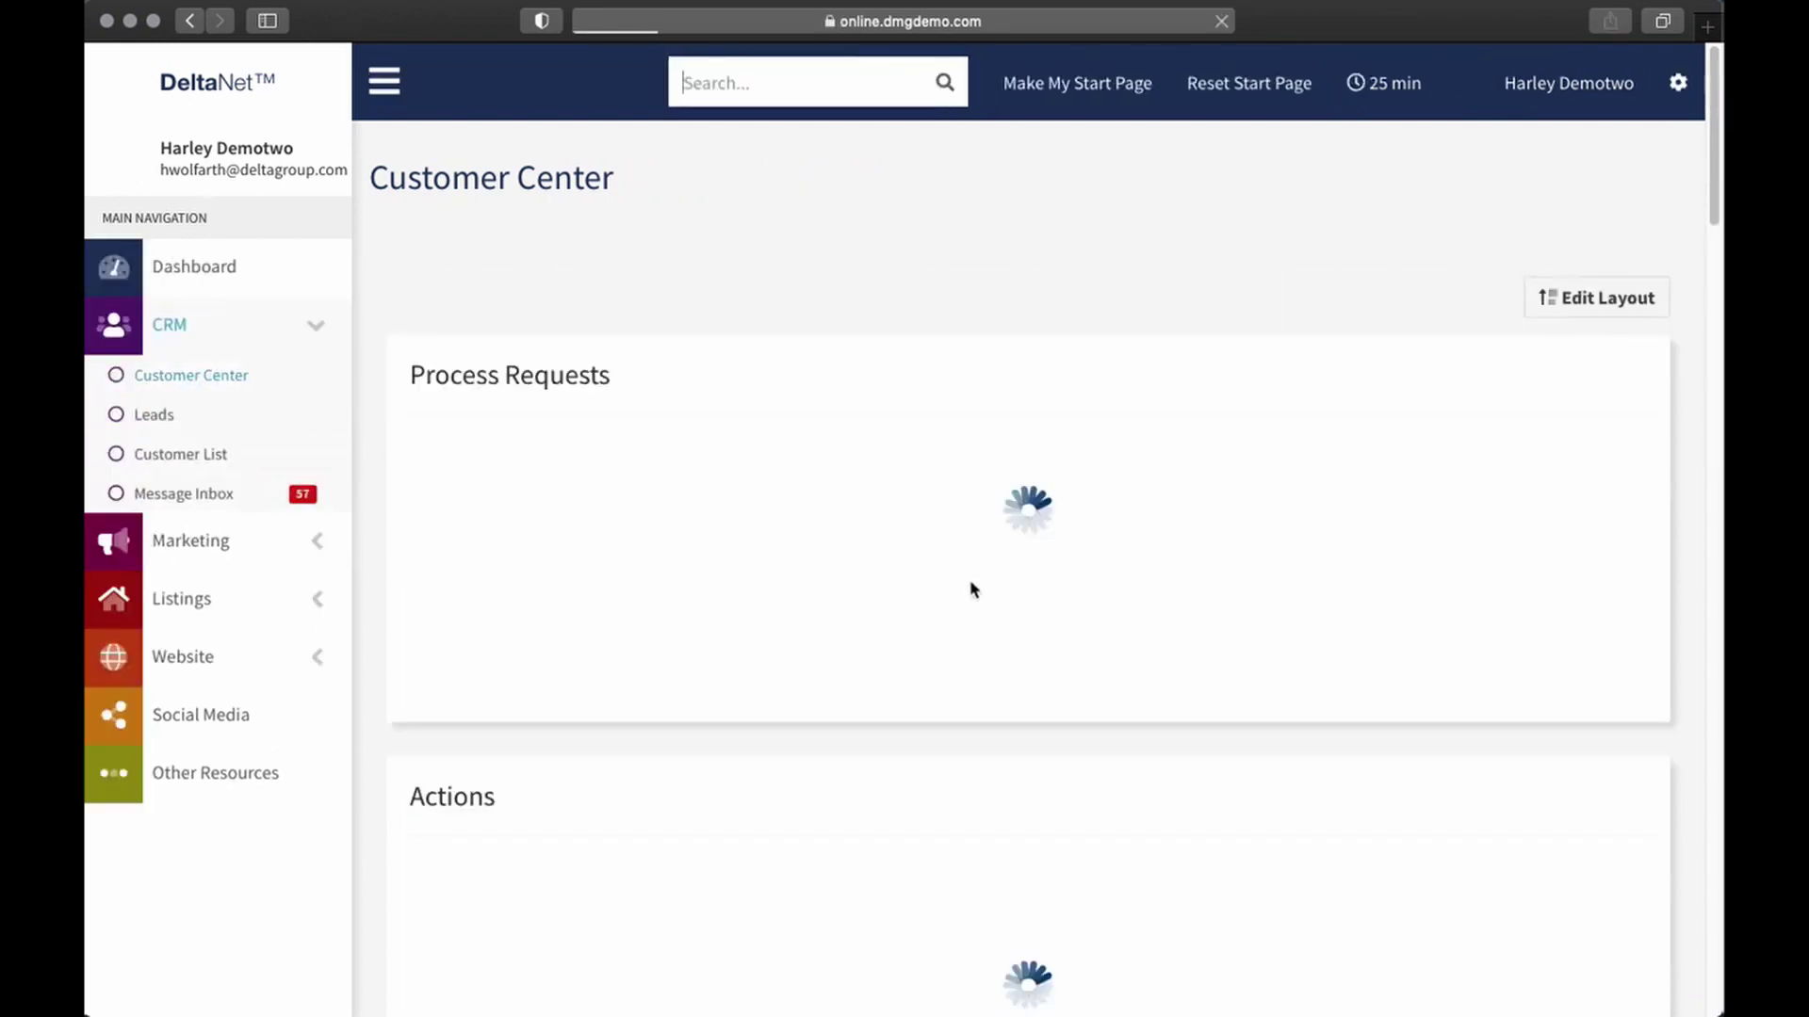
scroll(846, 594, down, 5)
scroll(846, 593, down, 7)
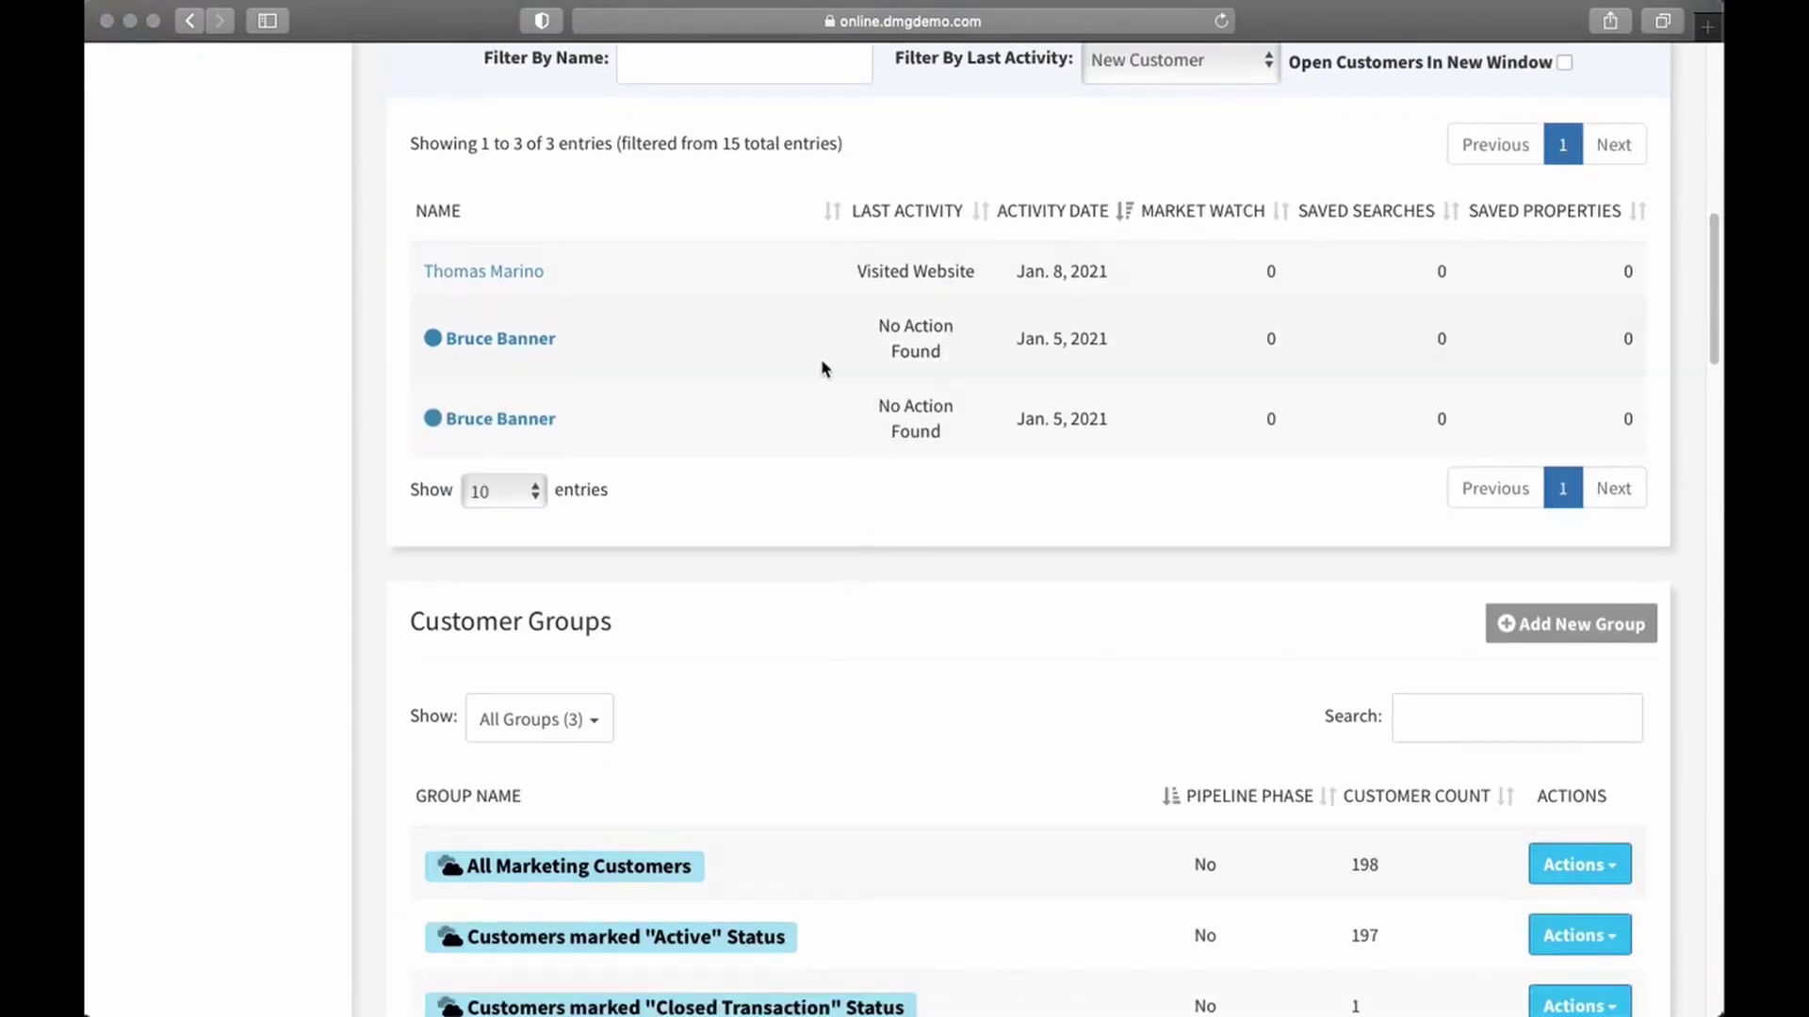
scroll(754, 486, down, 3)
scroll(766, 479, down, 2)
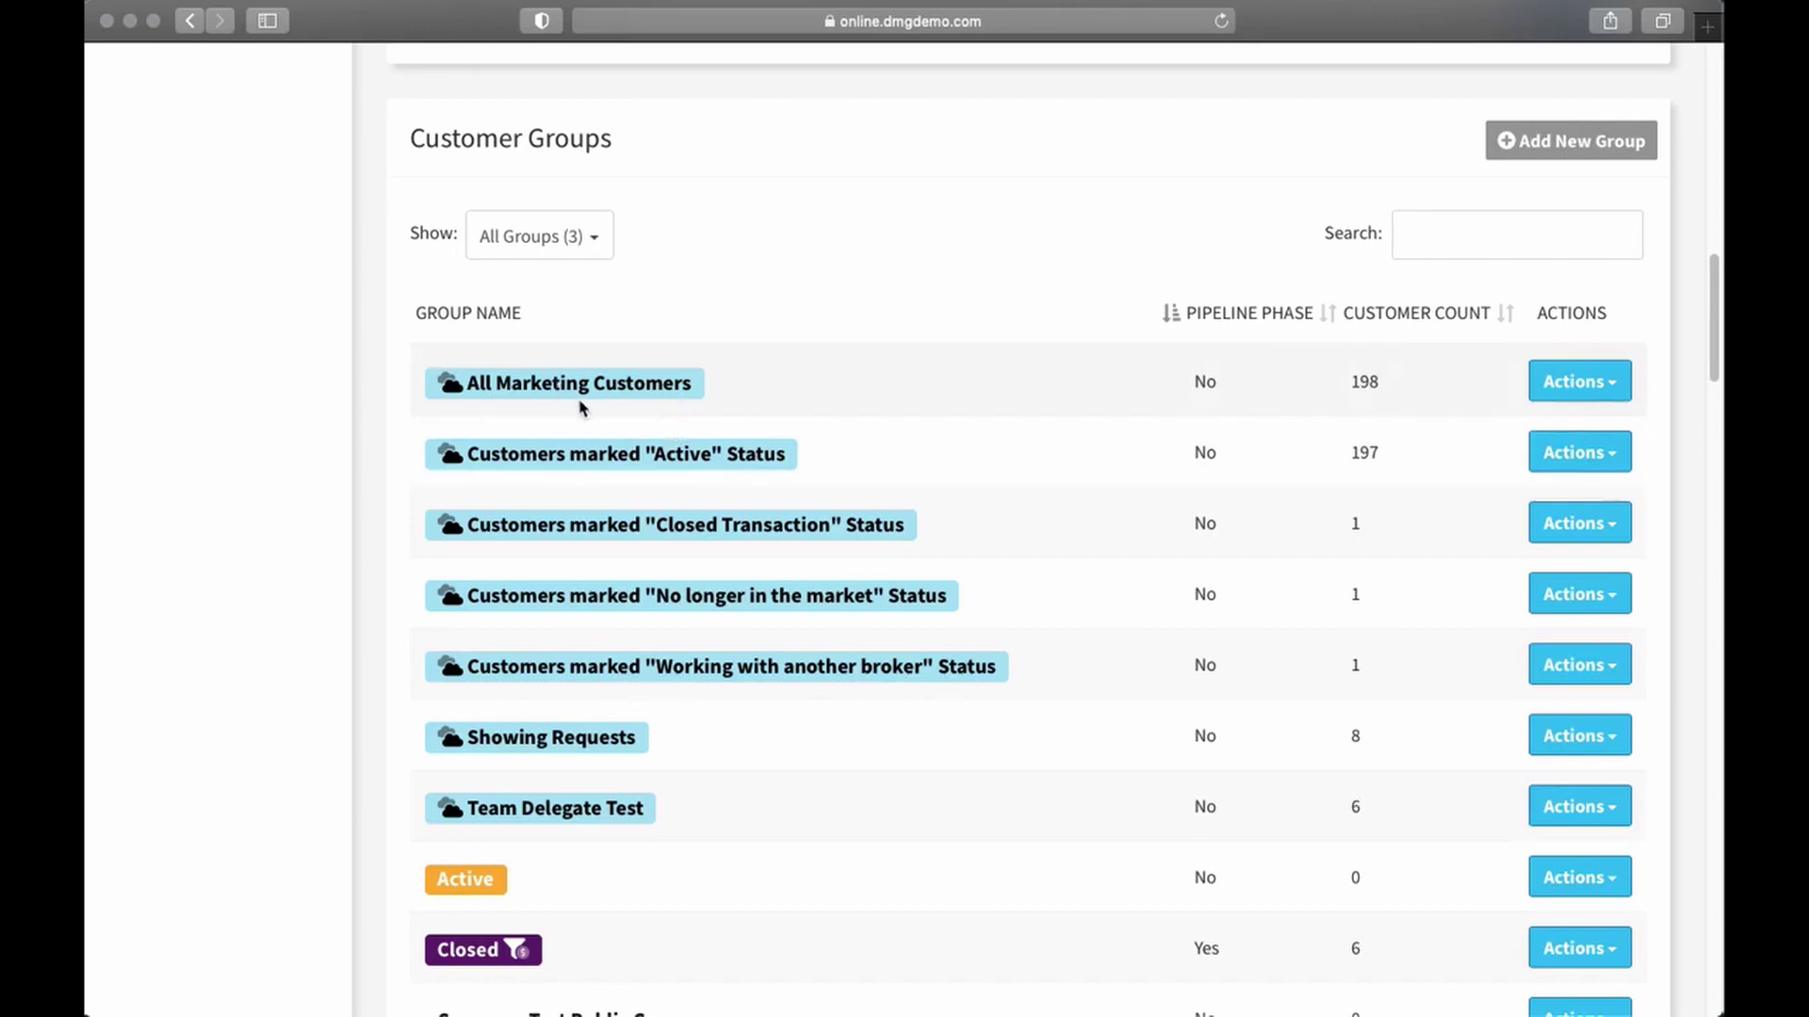
scroll(570, 247, down, 3)
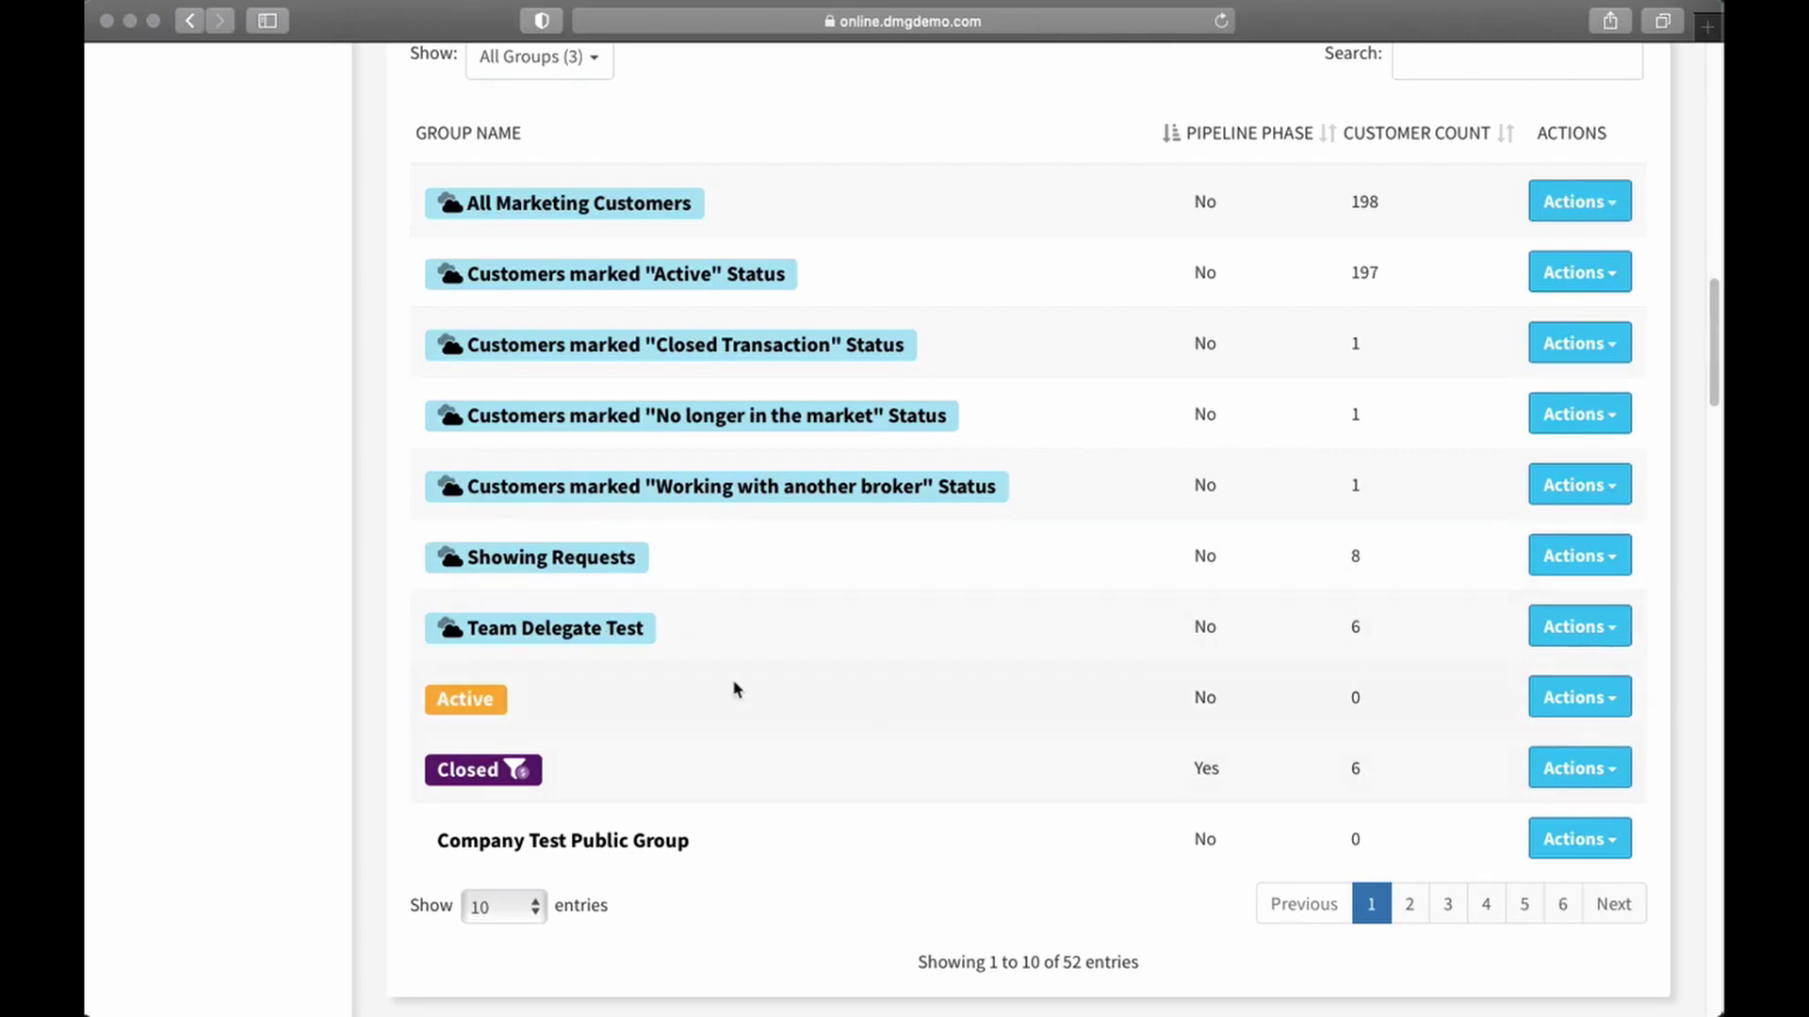
scroll(848, 735, up, 3)
scroll(819, 725, up, 1)
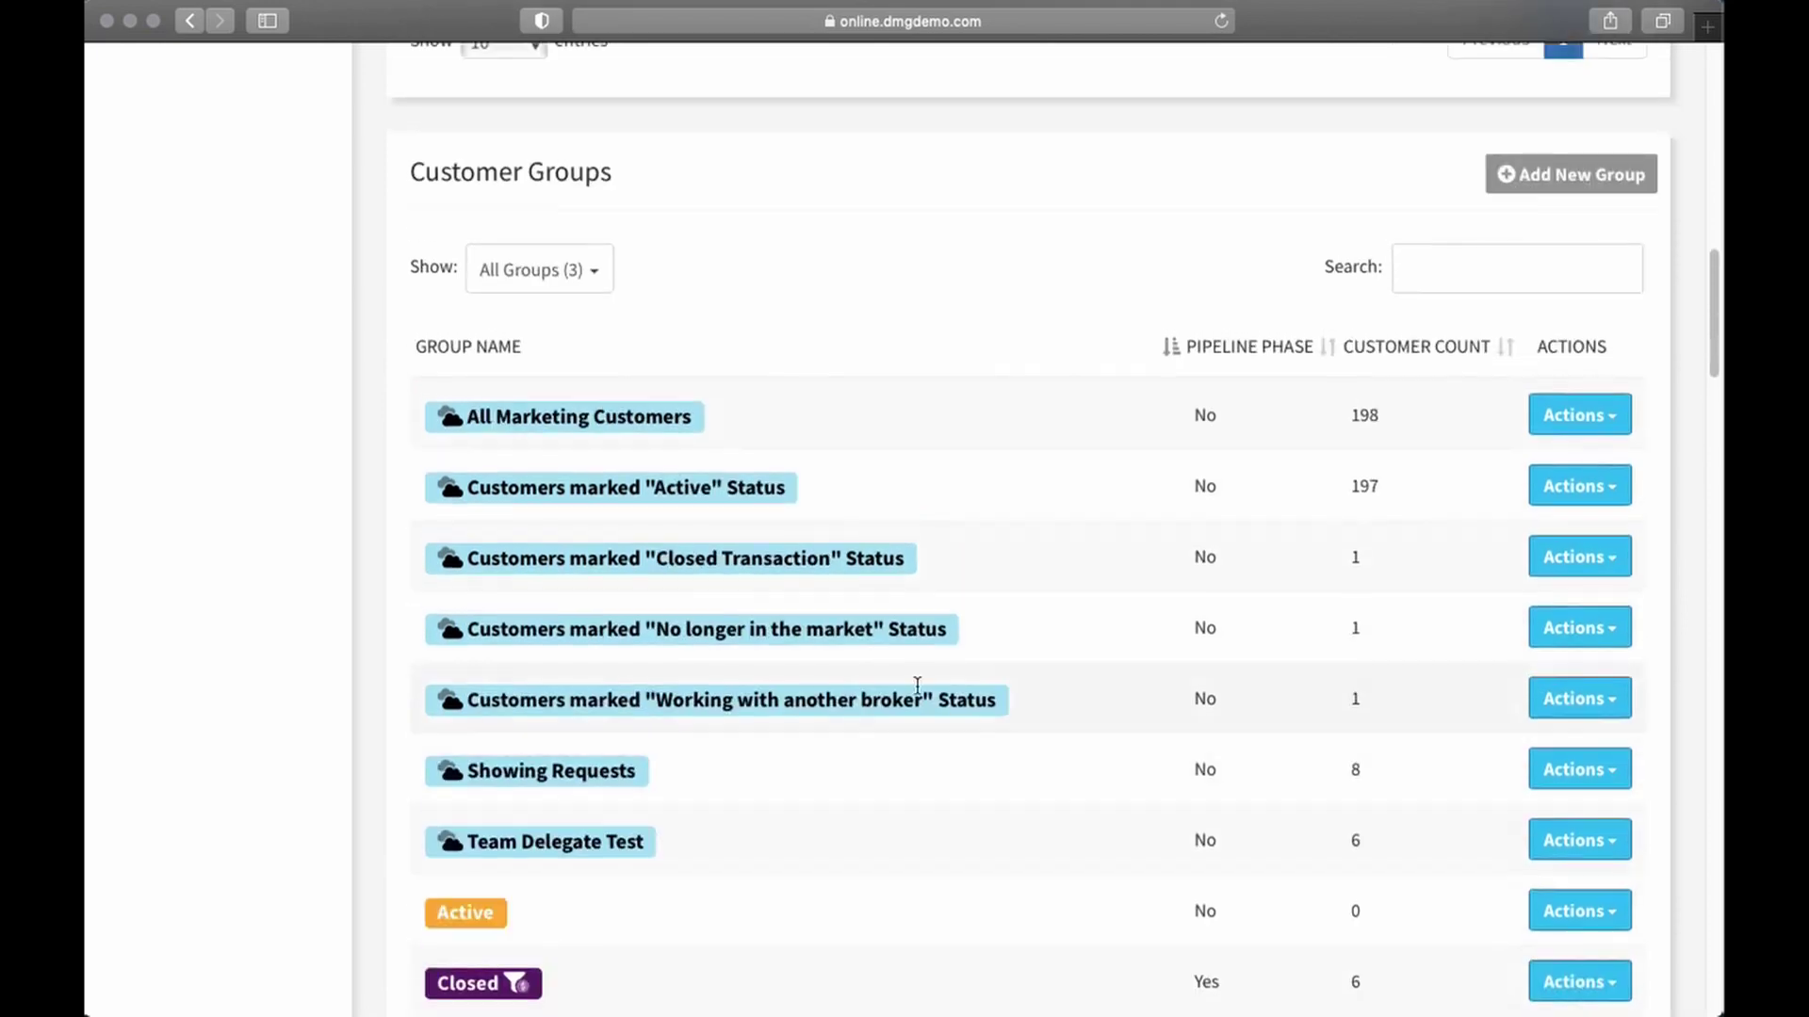
- Search the customer groups for "activ" and clear the search
click(1438, 267)
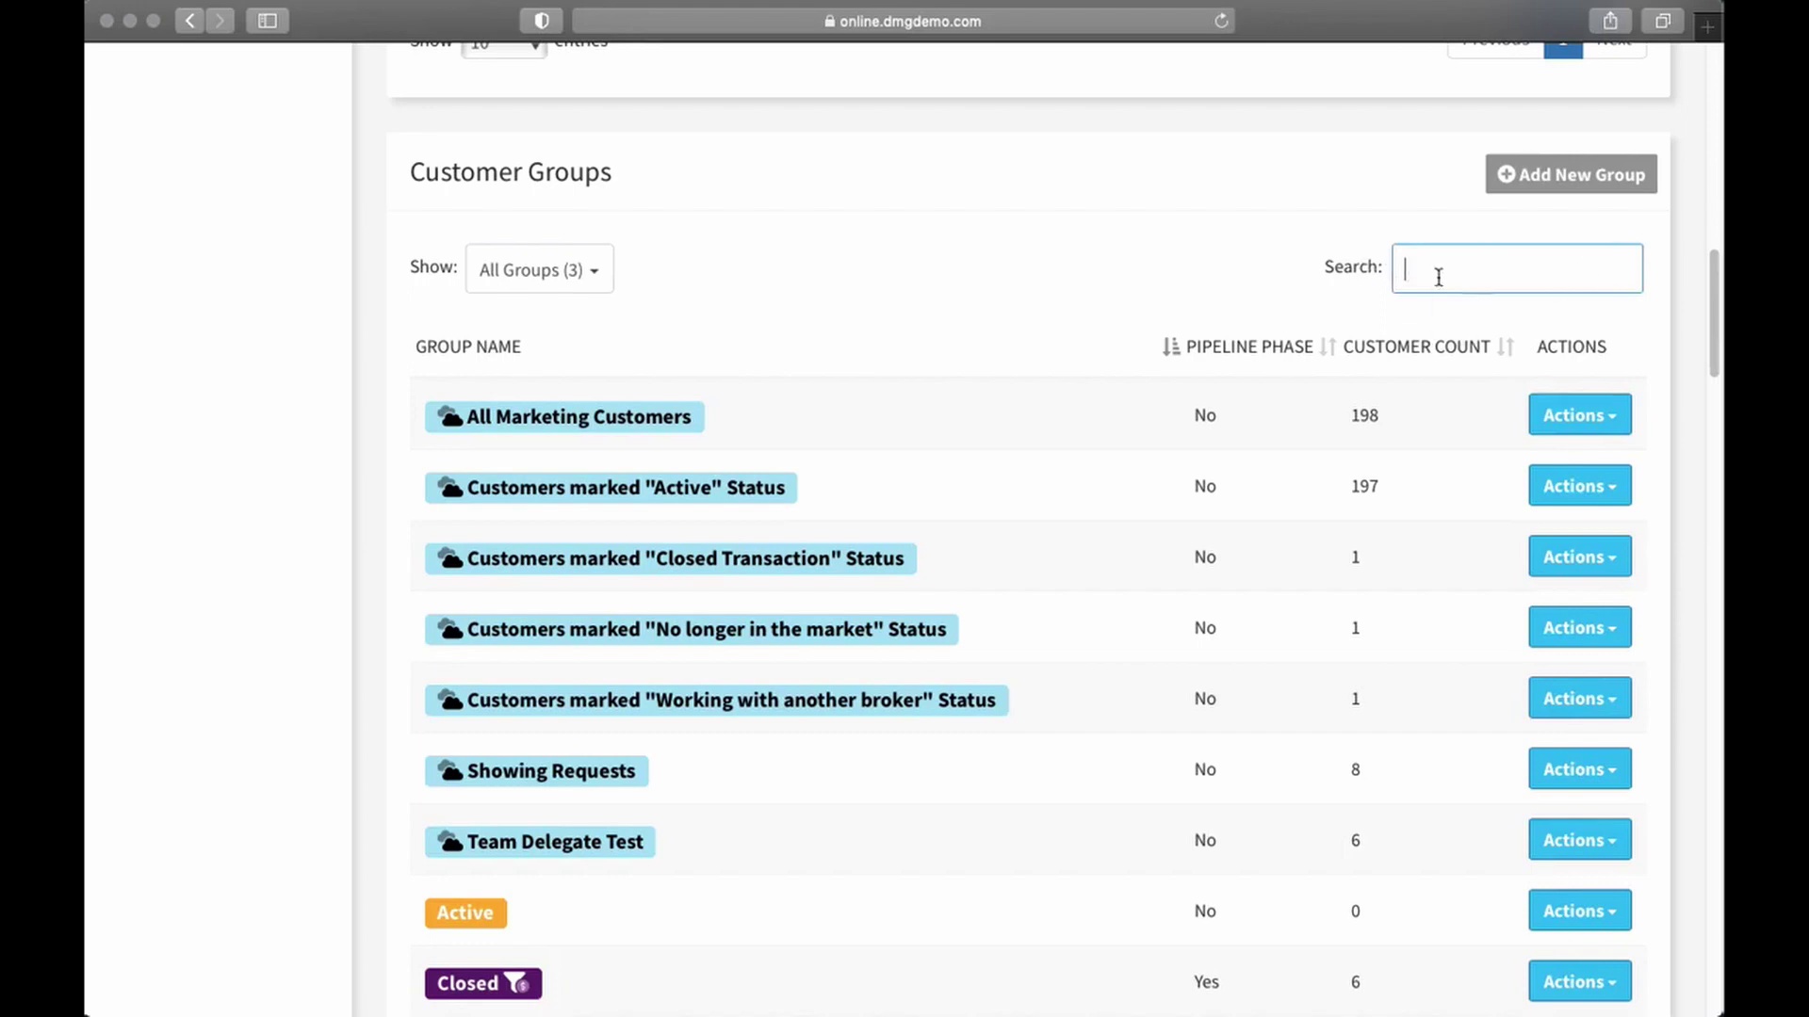
text(activ)
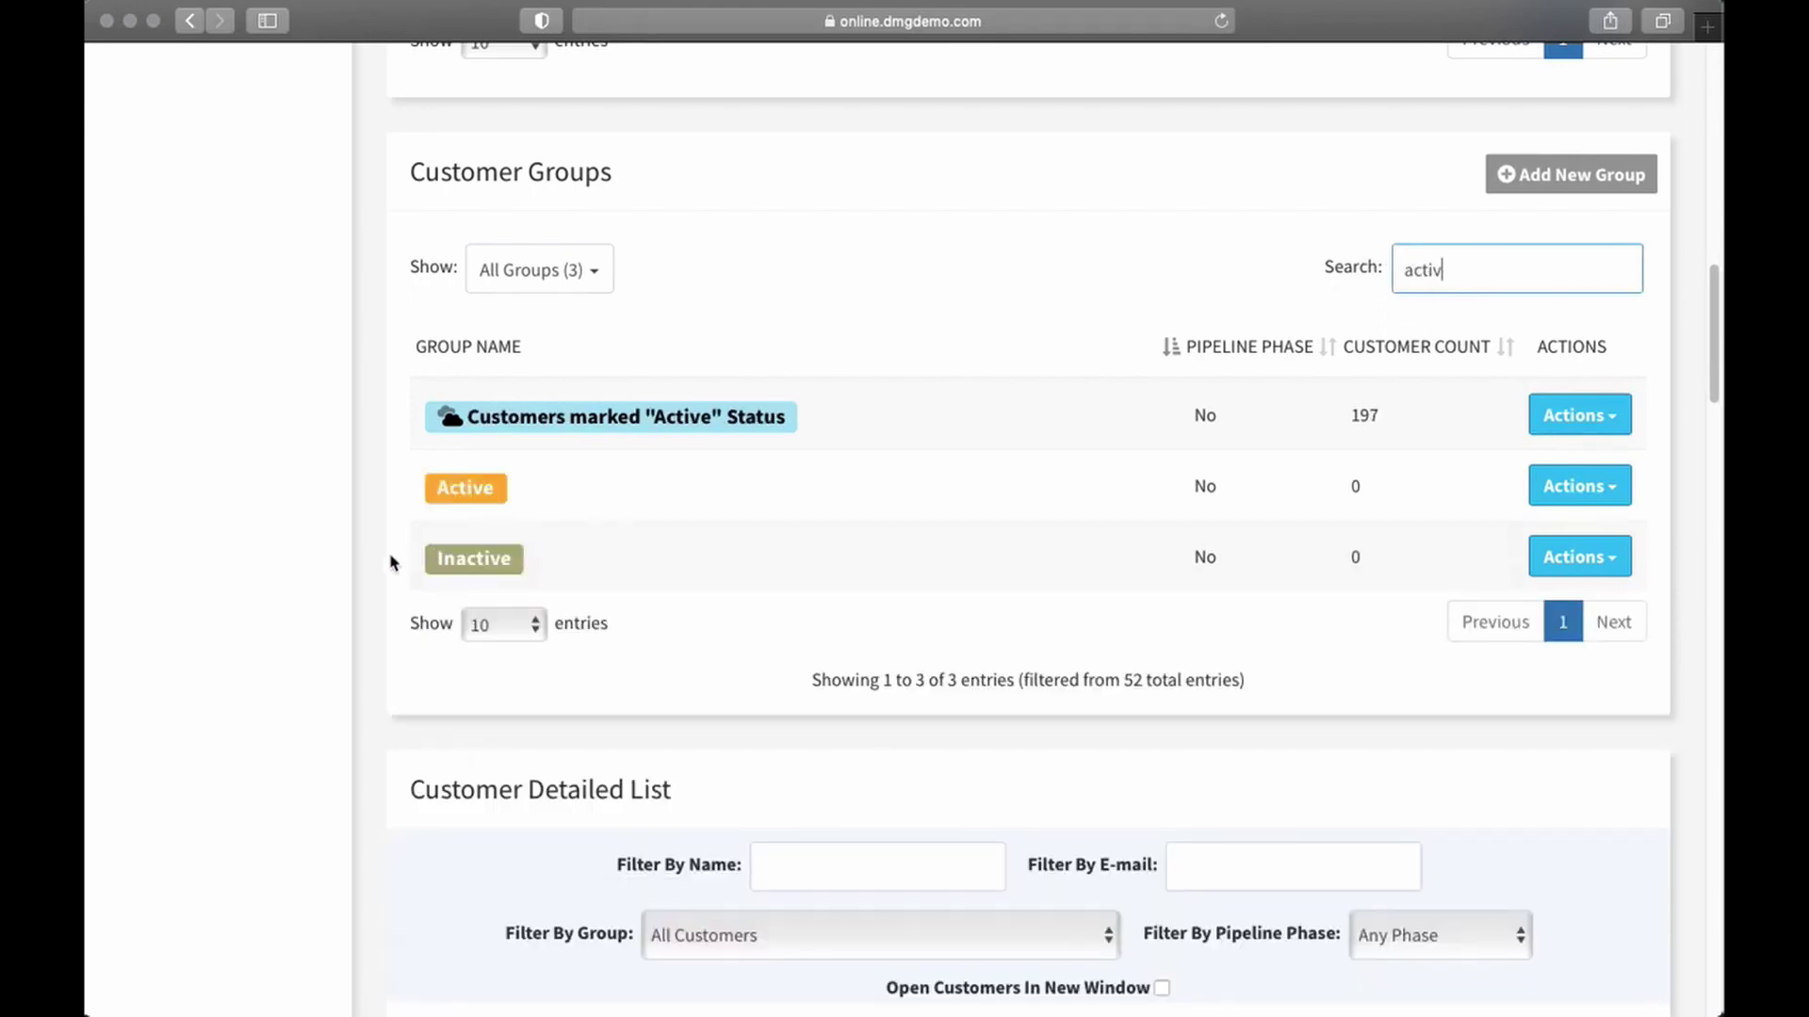
double_click(1419, 273)
key(BackSpace)
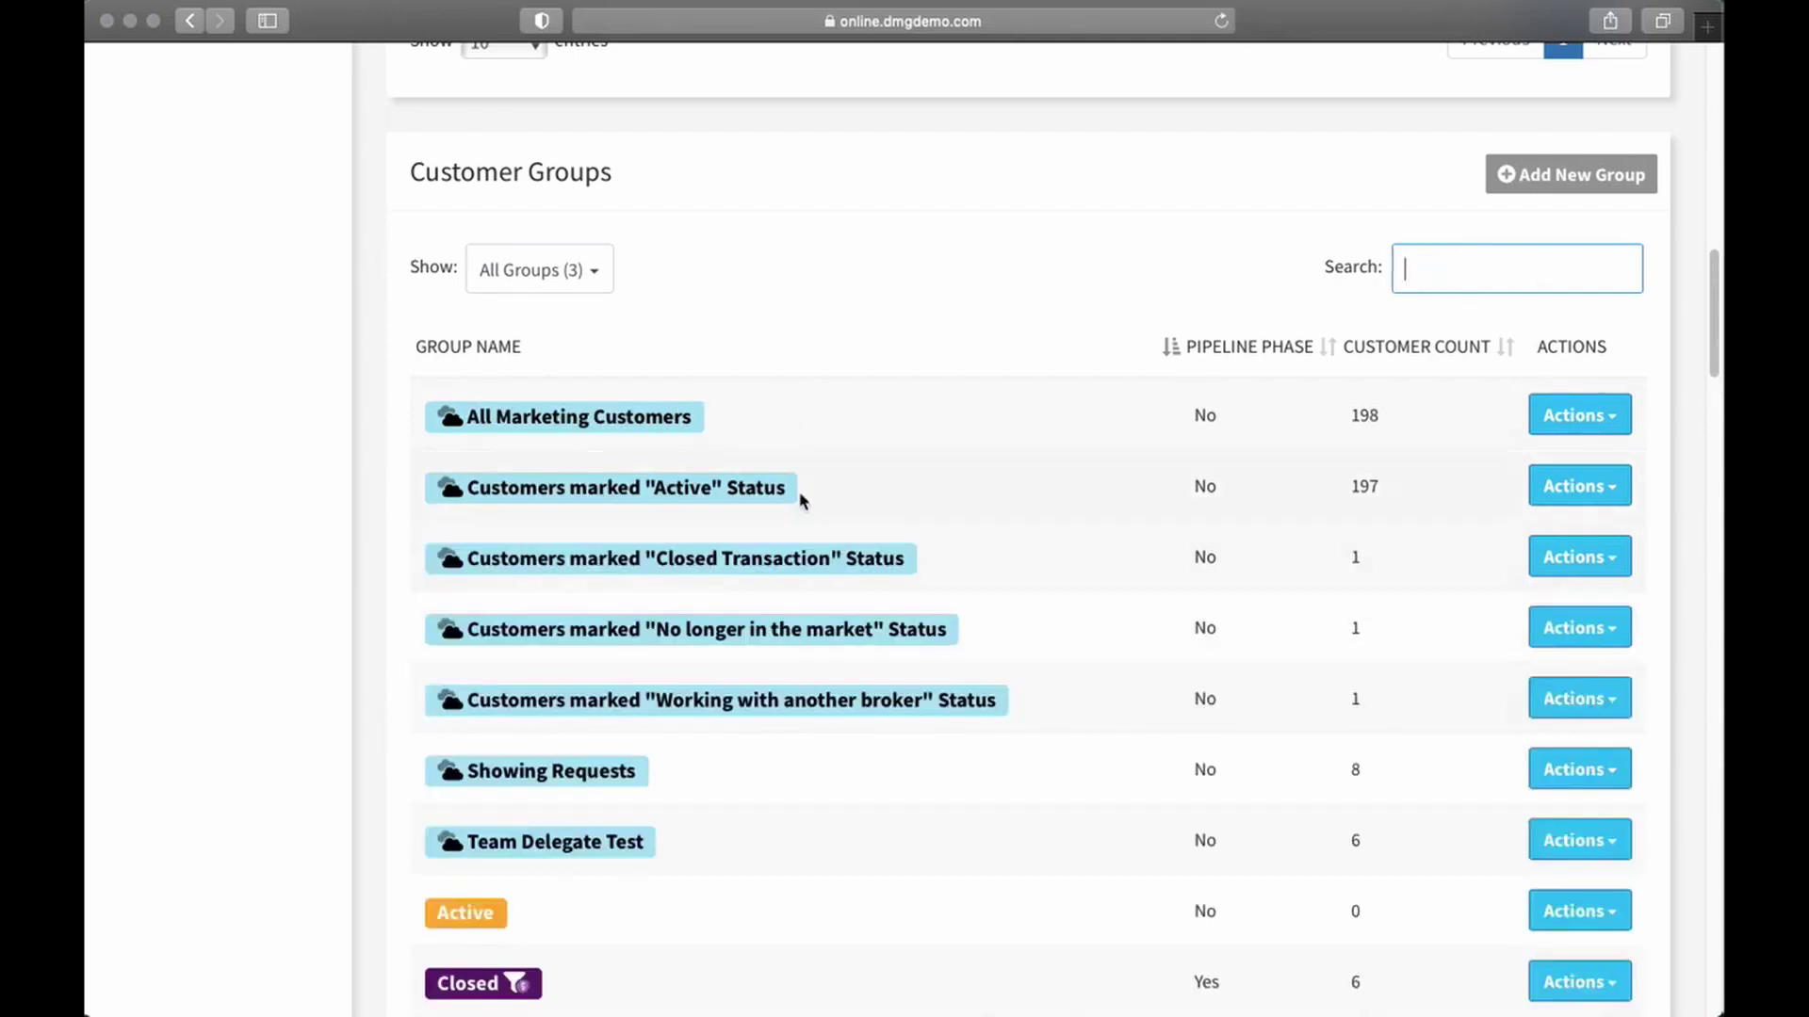
- Limit the Customer Groups list to Standard Groups by excluding Pipeline Phases and Virtual Groups, and look through the list
click(596, 276)
click(498, 479)
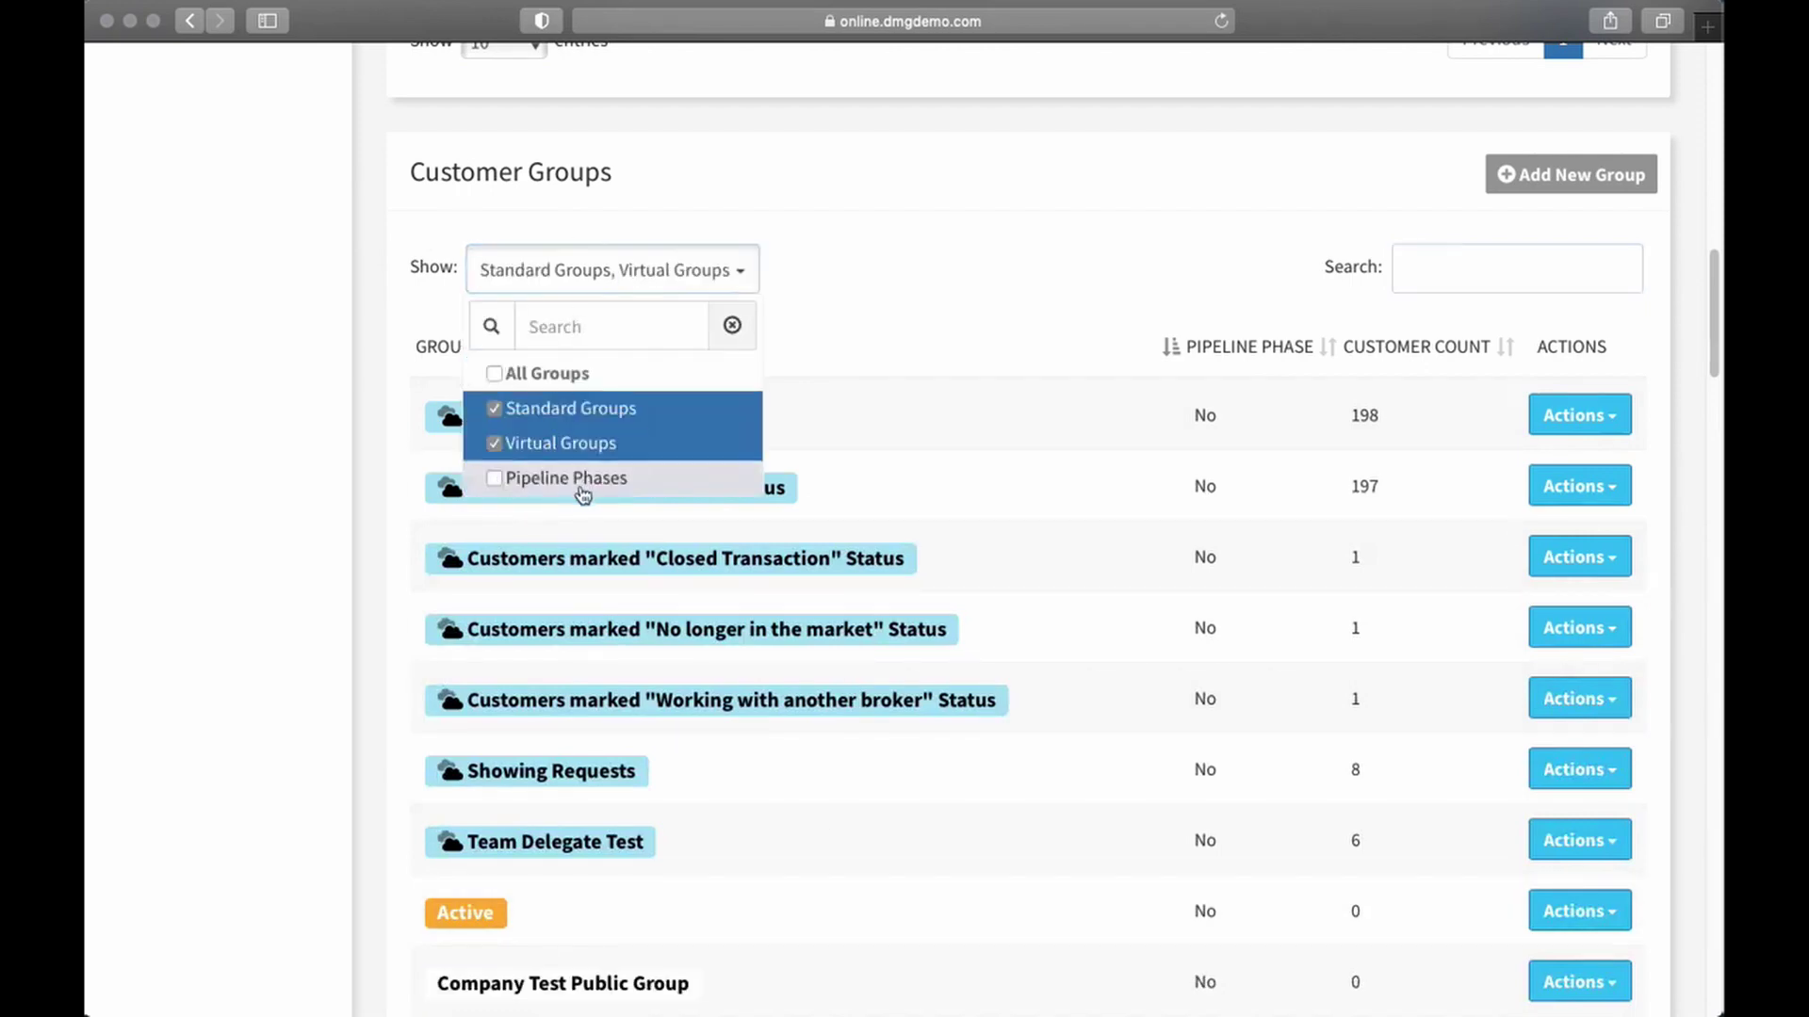
click(494, 444)
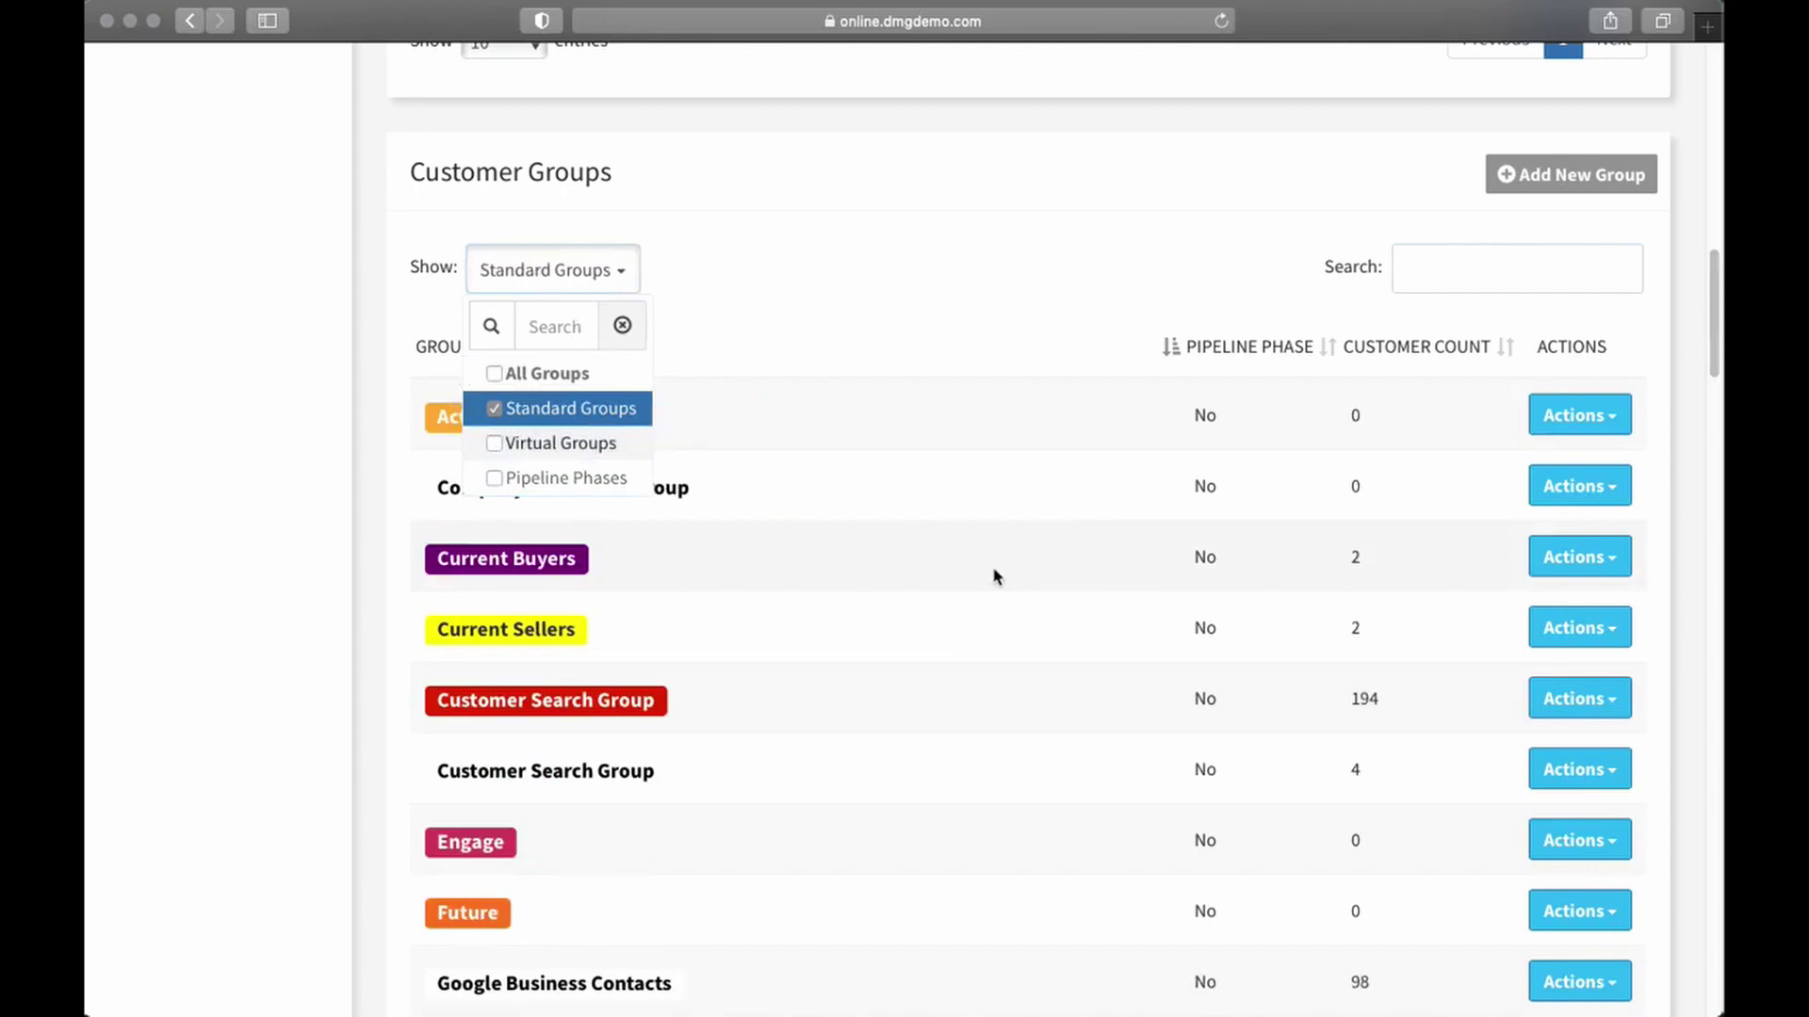
click(622, 273)
scroll(804, 458, down, 3)
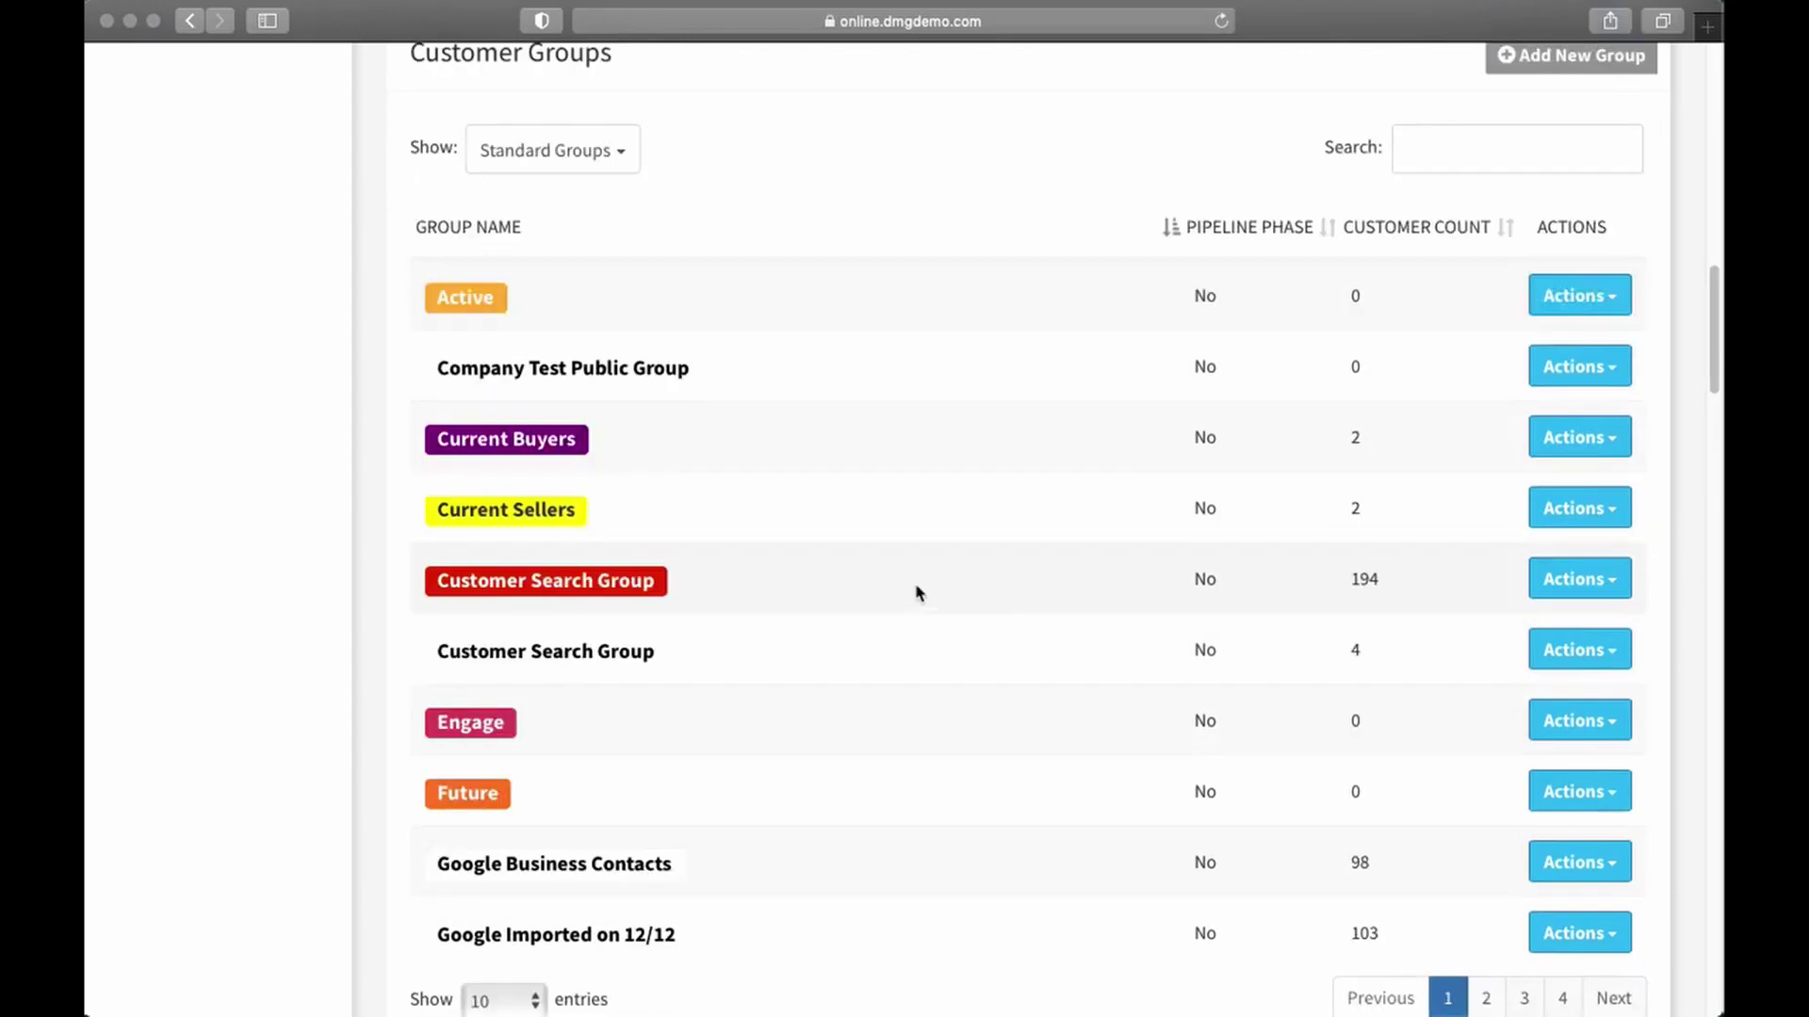
scroll(727, 444, down, 3)
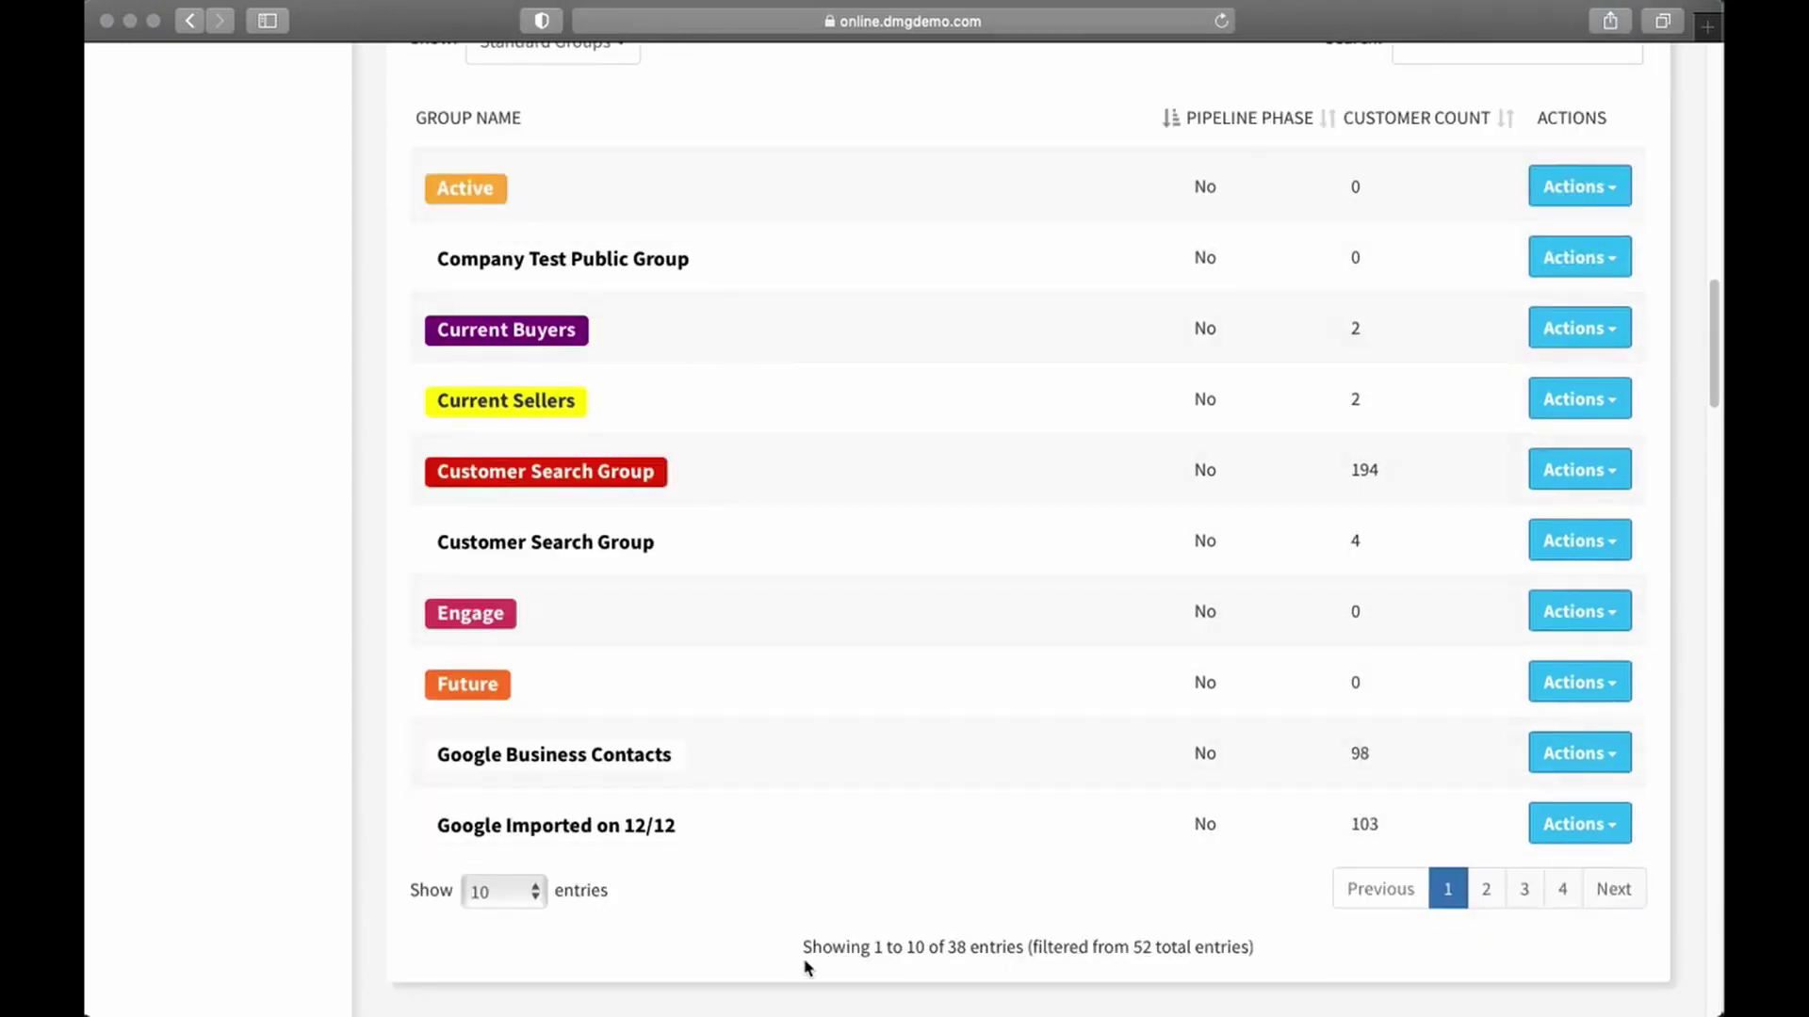
scroll(938, 487, up, 8)
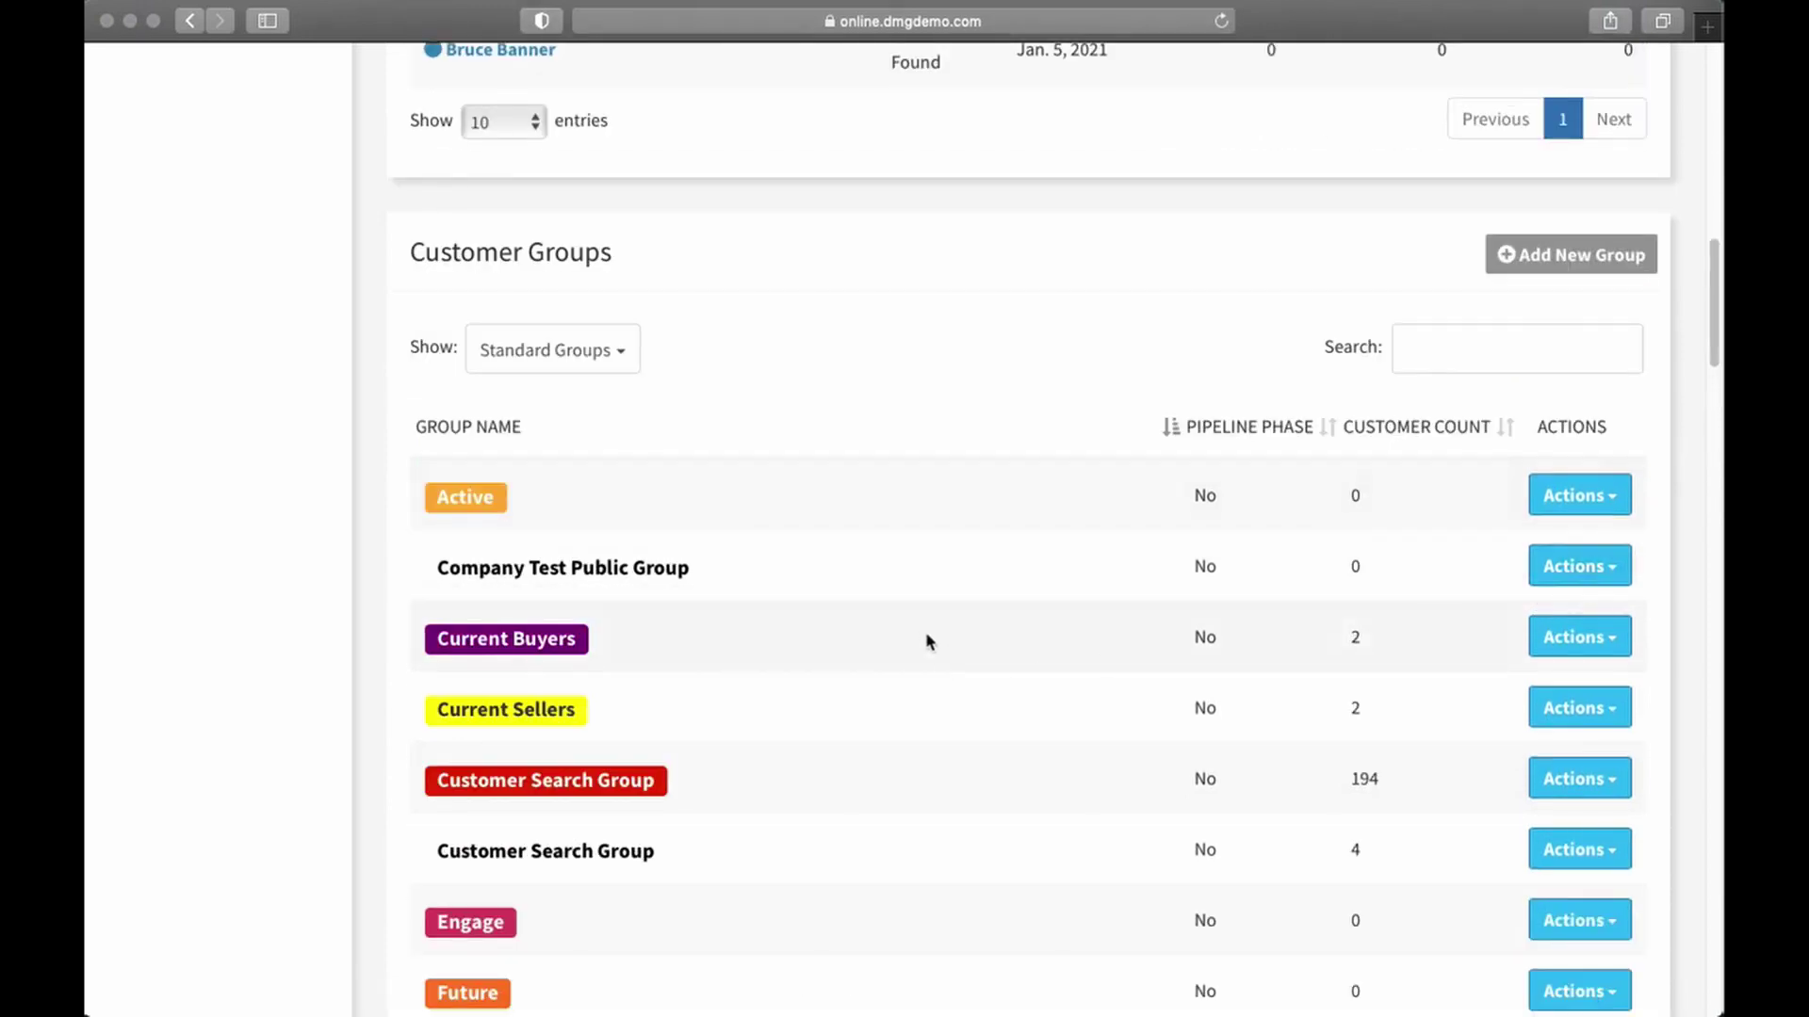
- Check the available actions for the Company Test Public Group, Current Buyers and Current Sellers groups
click(1614, 571)
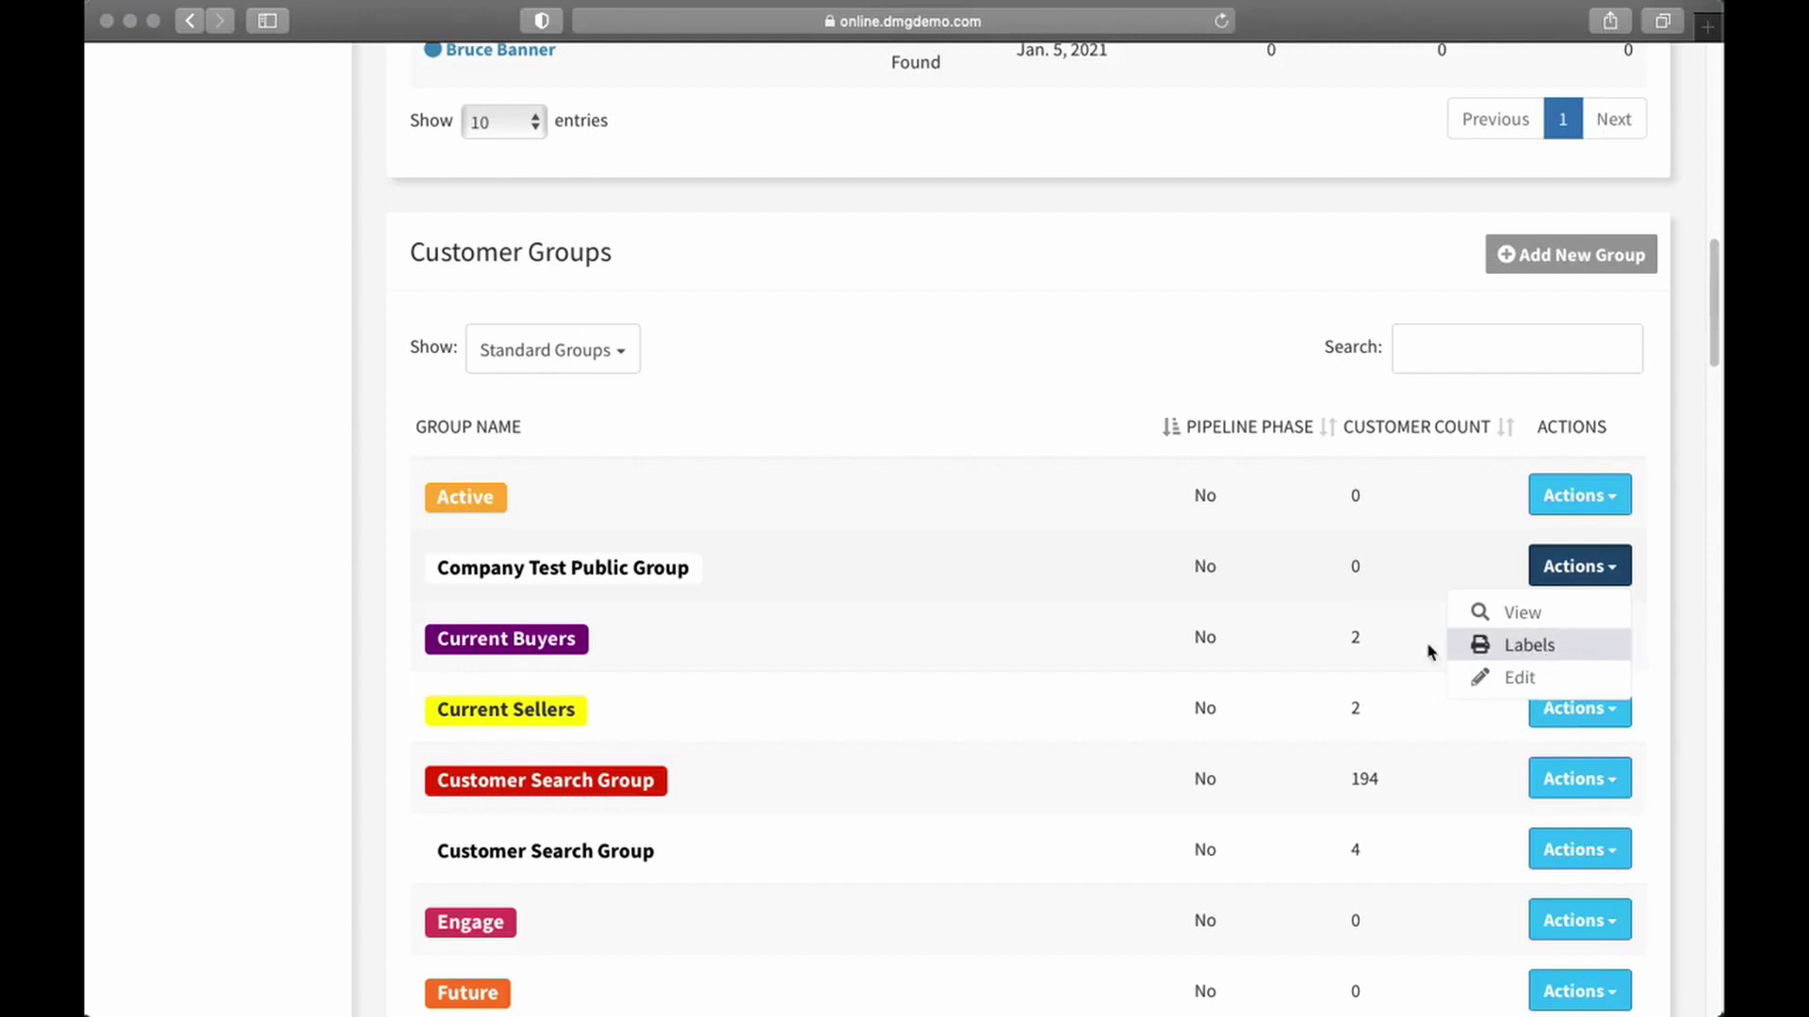
click(1050, 638)
click(1619, 640)
click(1357, 779)
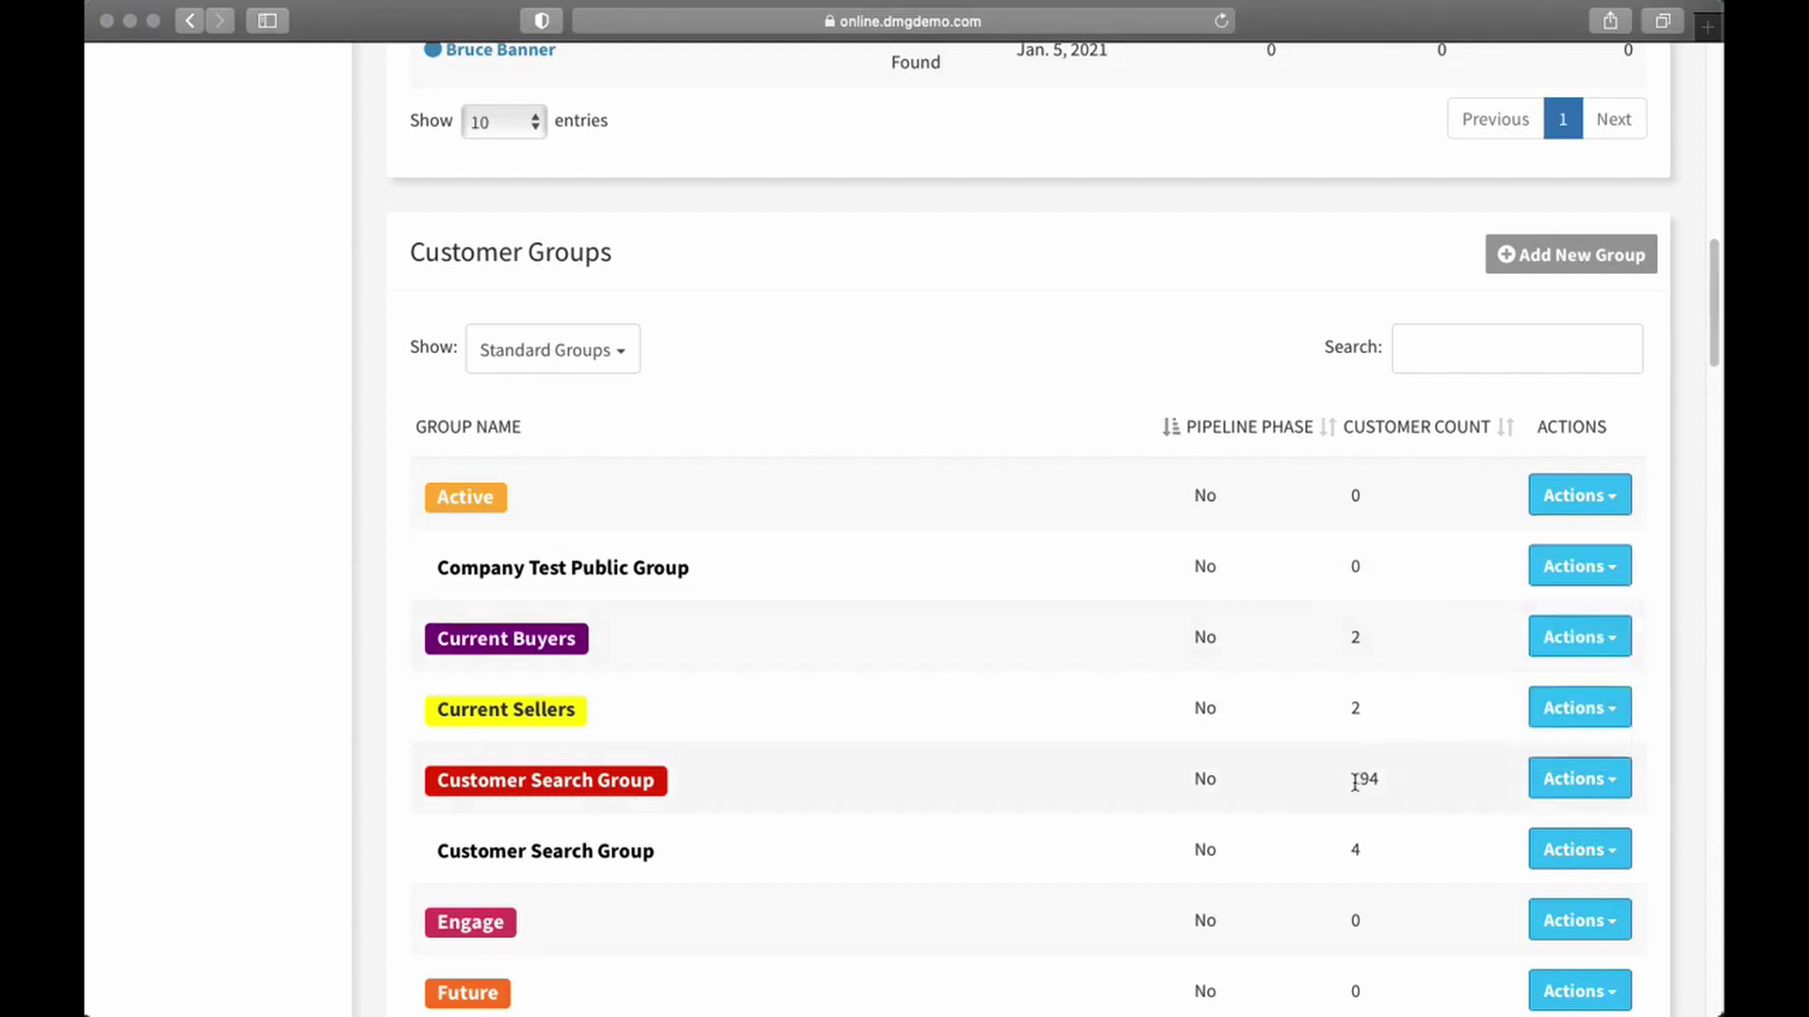
click(1625, 711)
click(1242, 753)
scroll(1242, 754, down, 1)
scroll(1243, 753, down, 4)
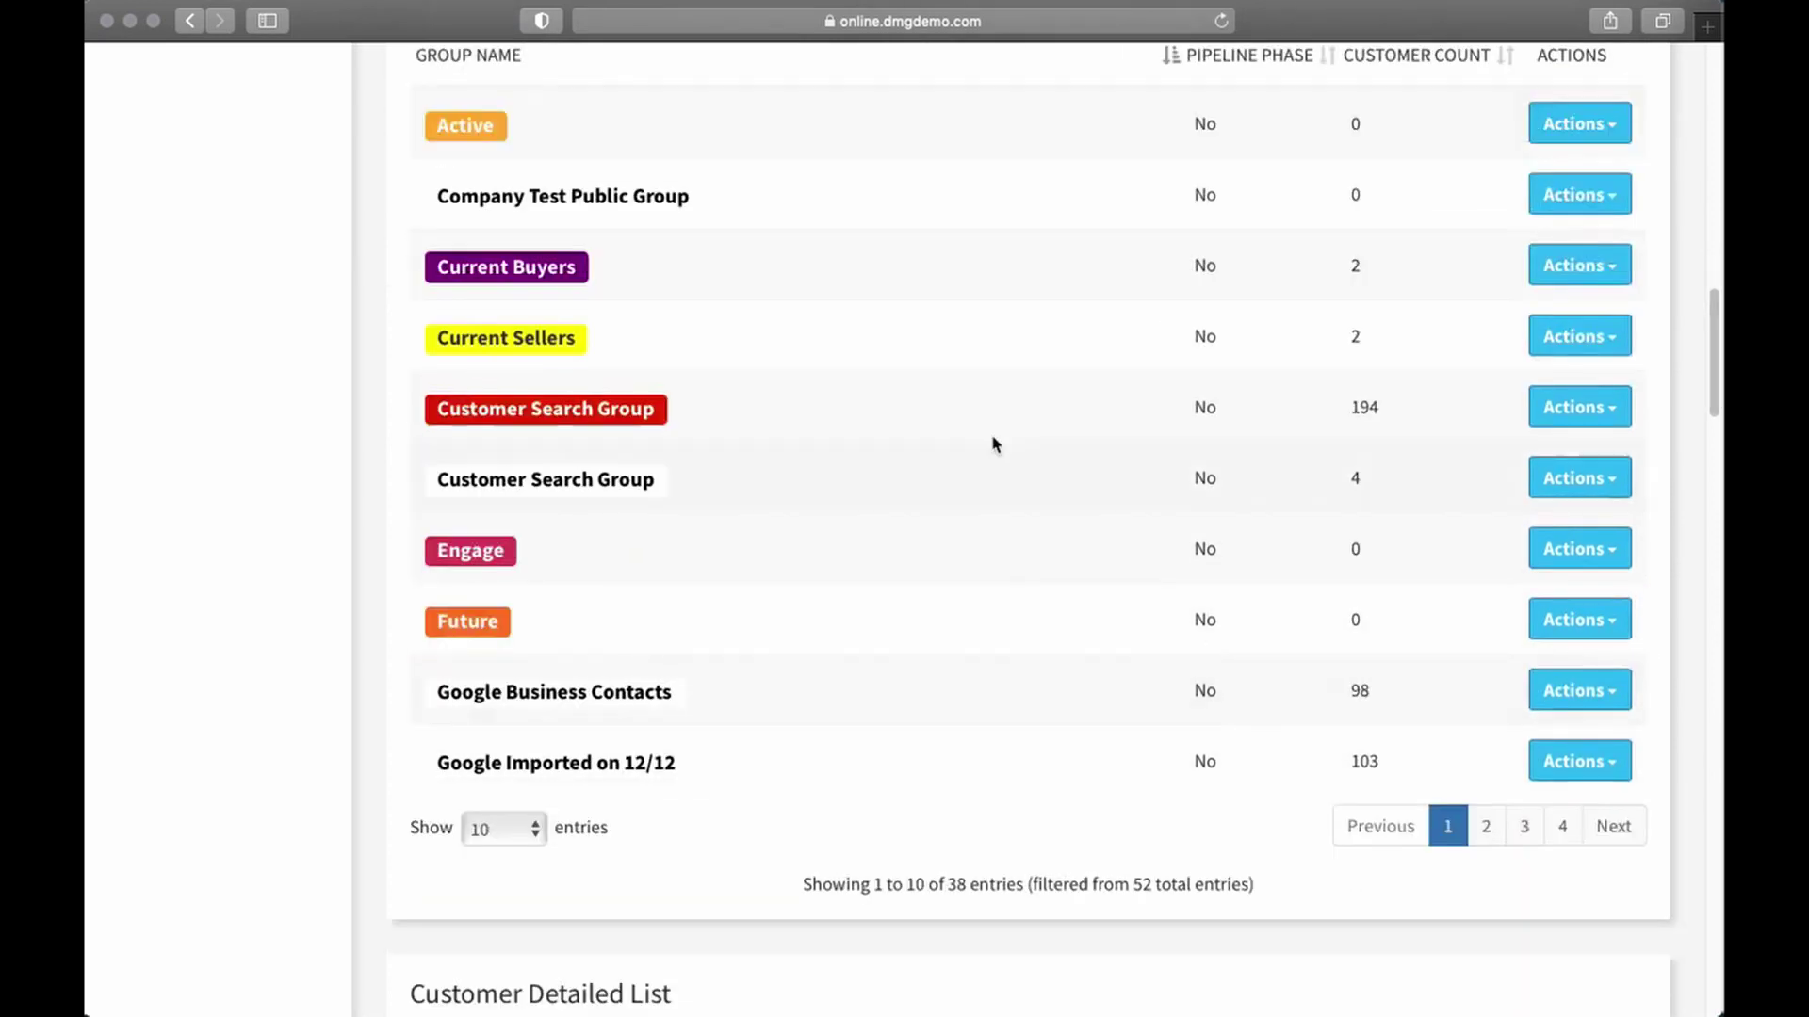
- Open the uncolored Customer Search Group for editing
click(1573, 478)
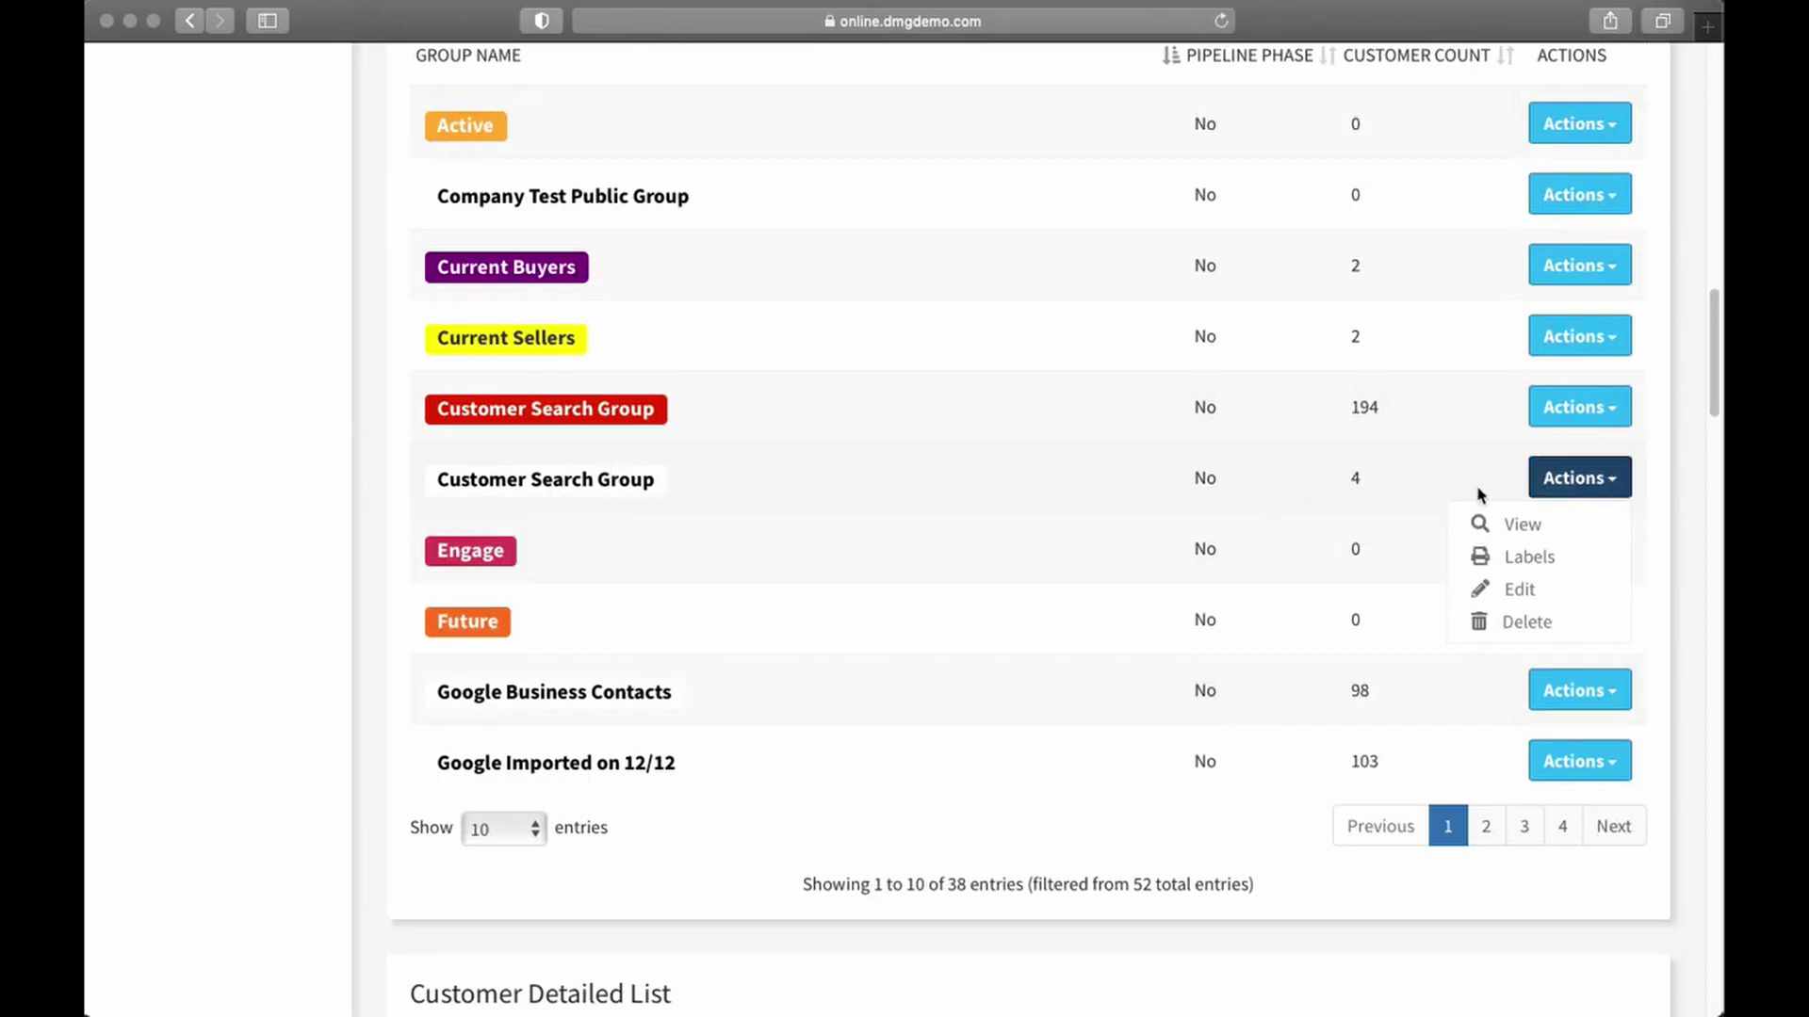
click(1546, 603)
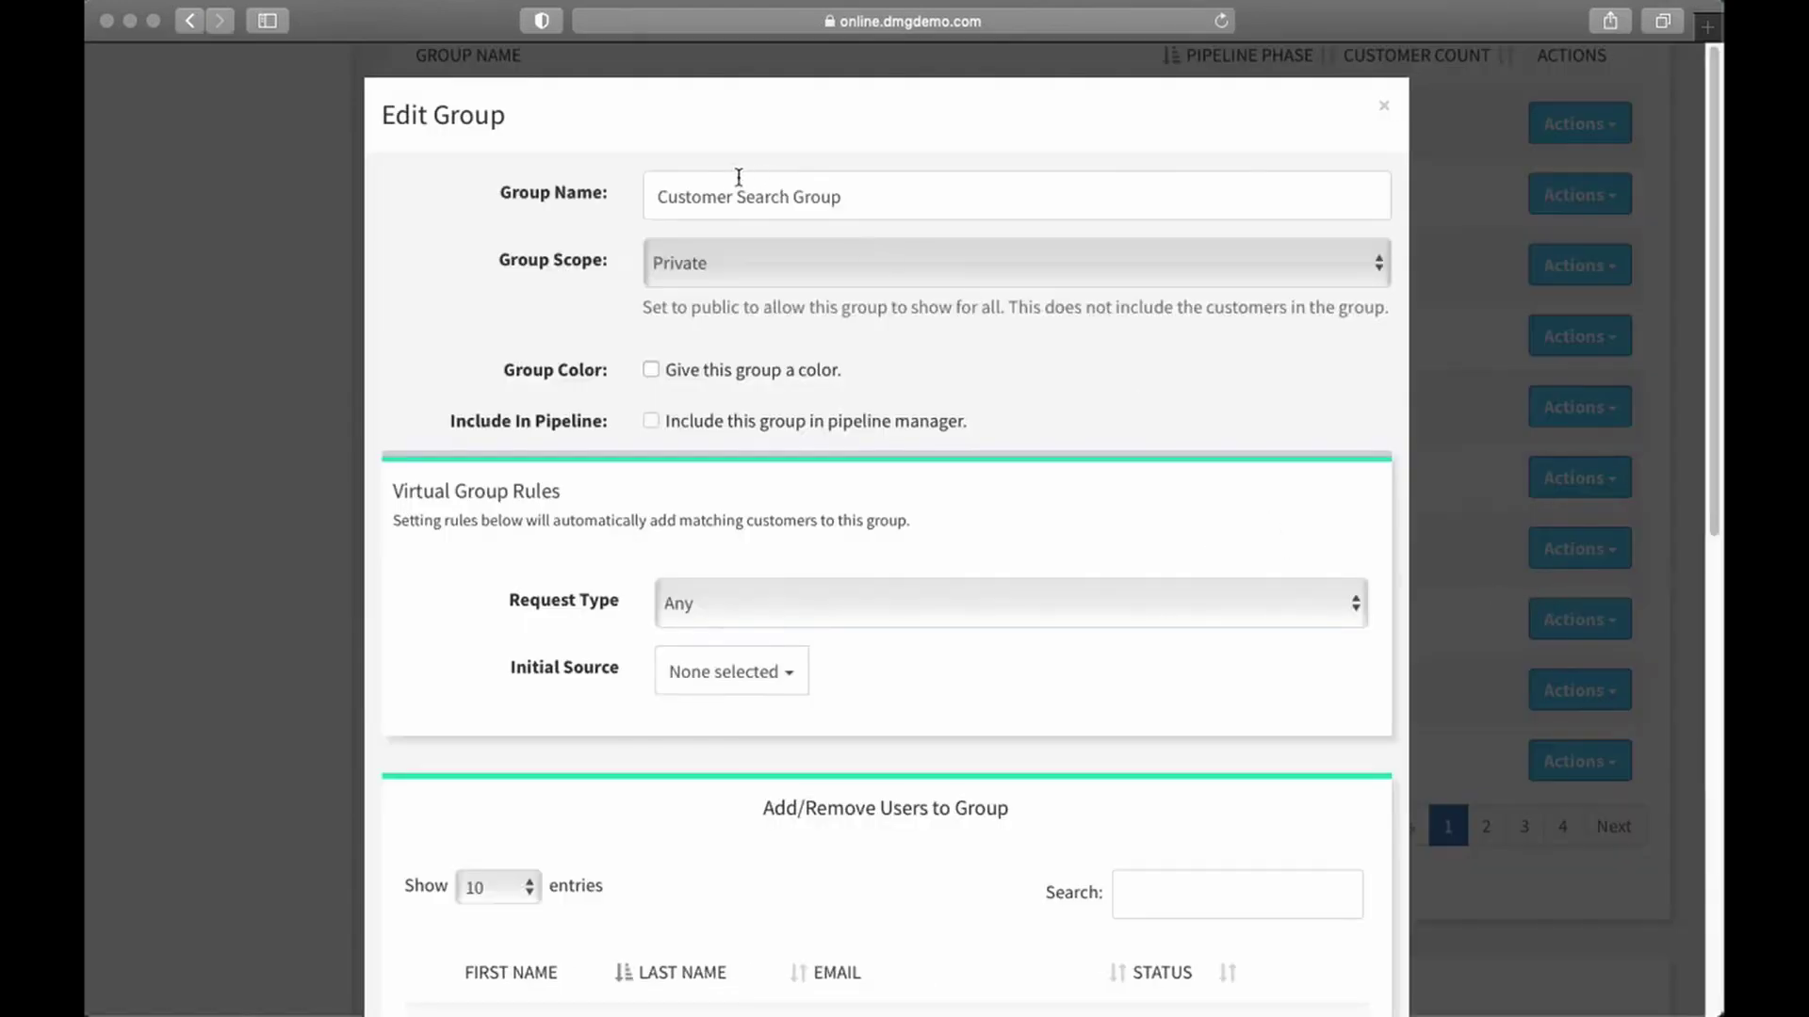
scroll(801, 245, down, 1)
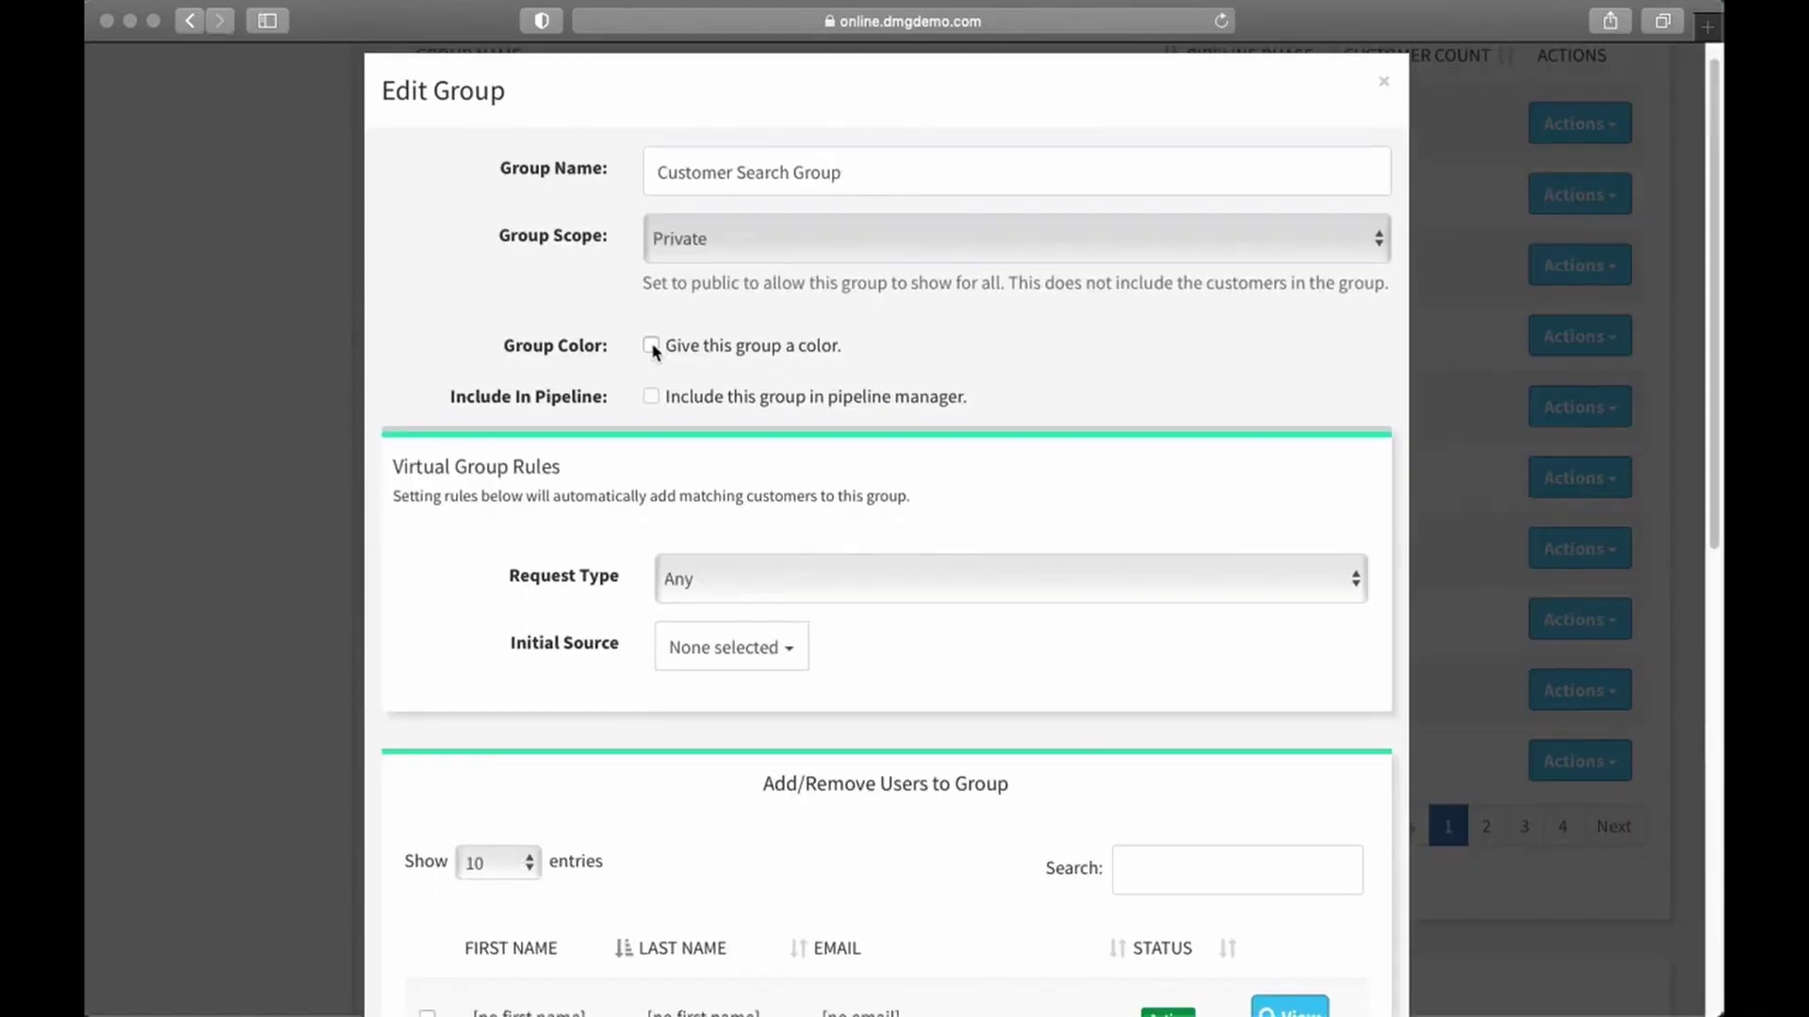
- Try giving the group a color and including it in the pipeline manager
click(651, 345)
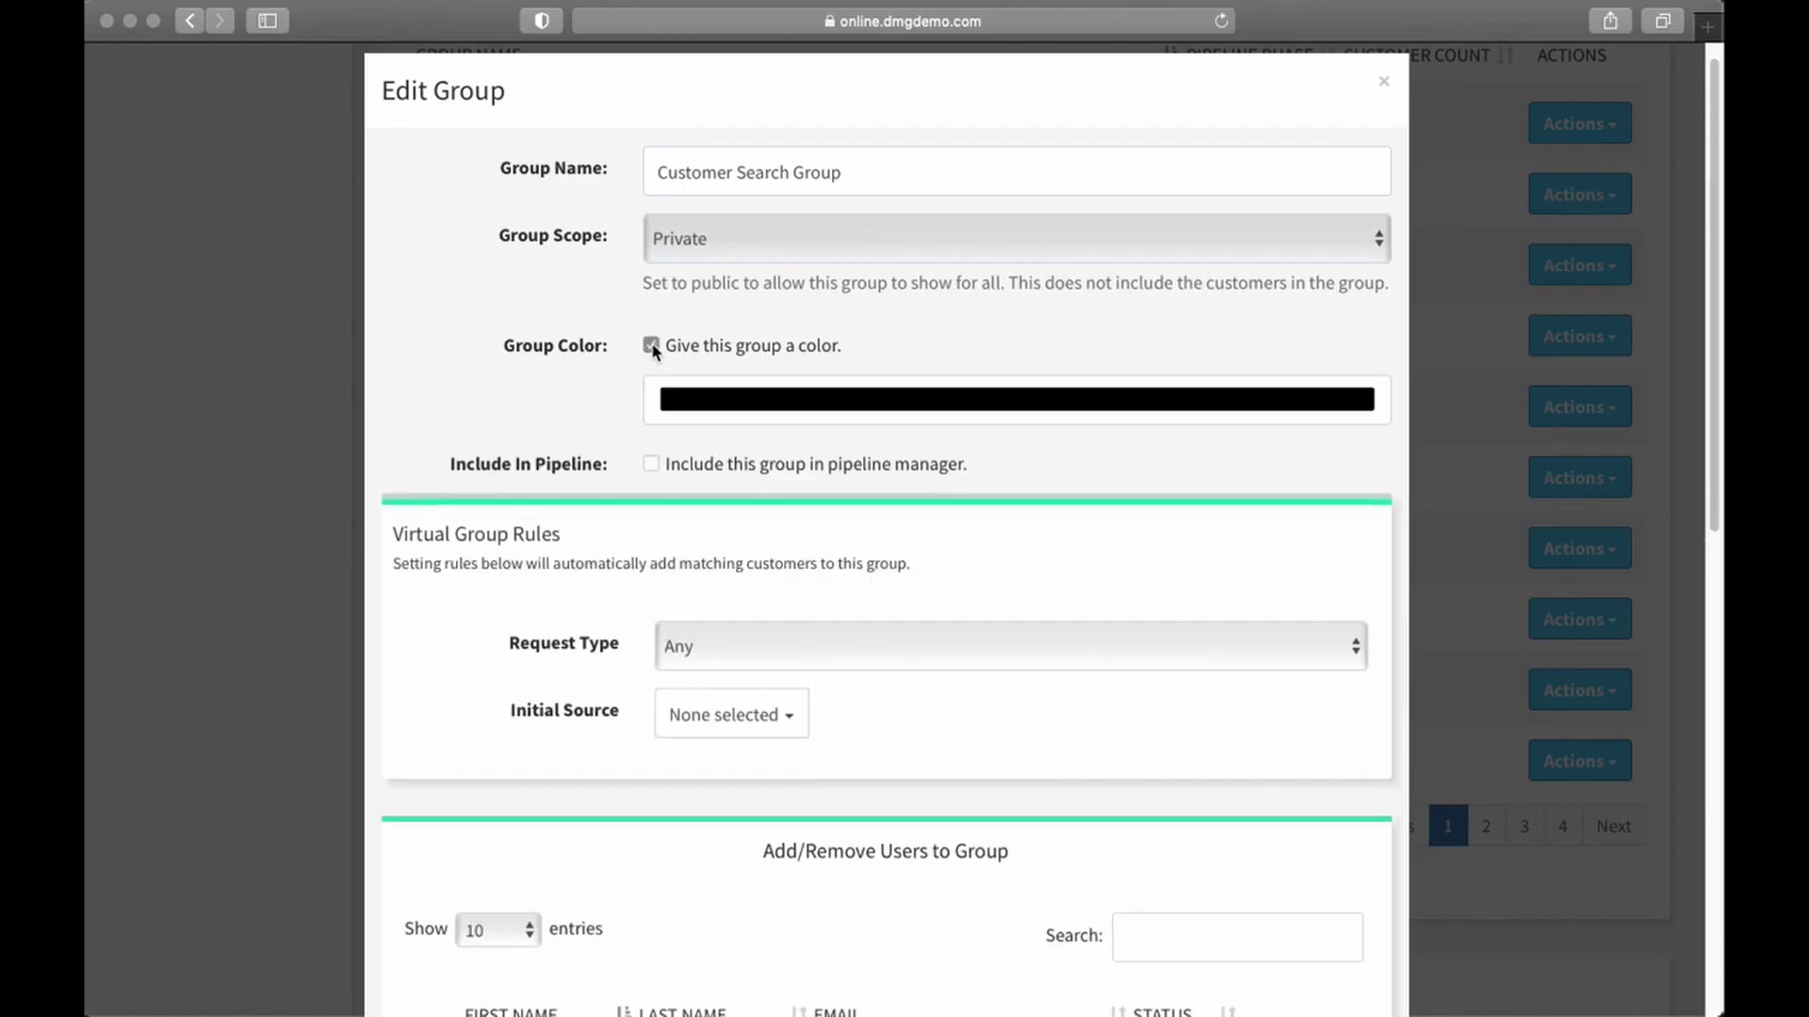
click(651, 345)
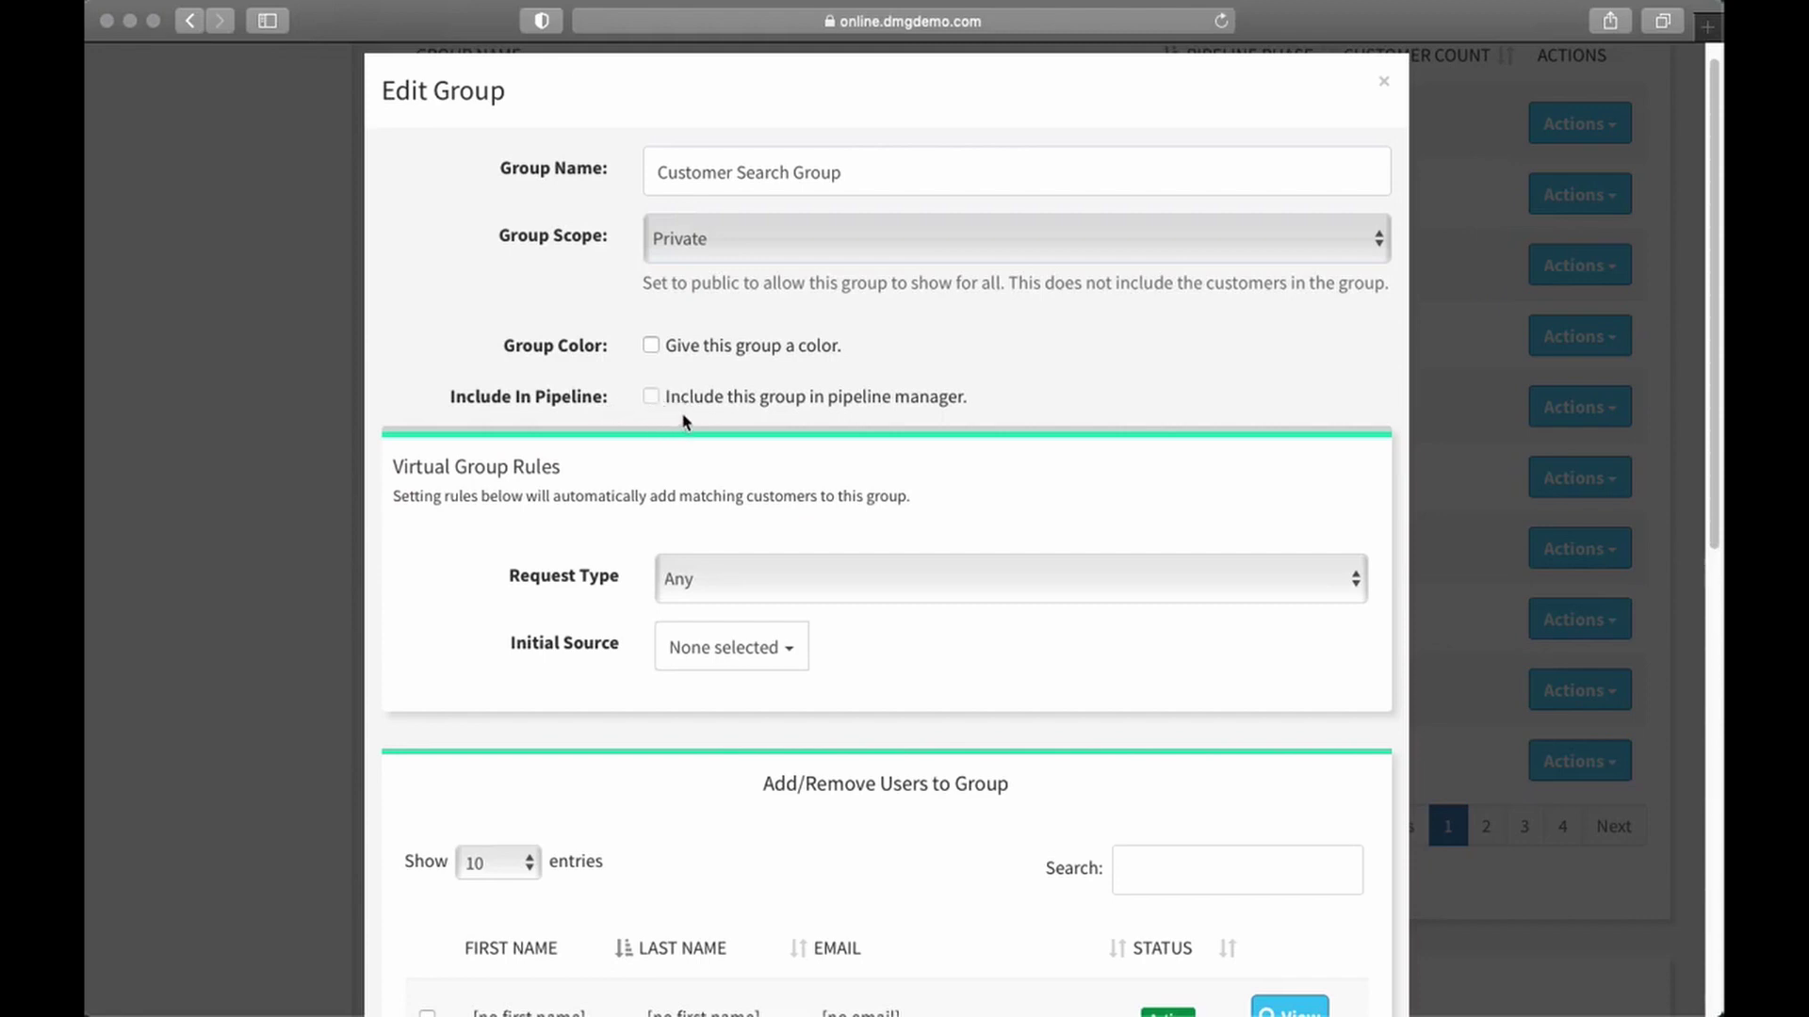
click(654, 395)
- Look through the group's virtual group rules and the list for adding or removing users
scroll(866, 494, down, 1)
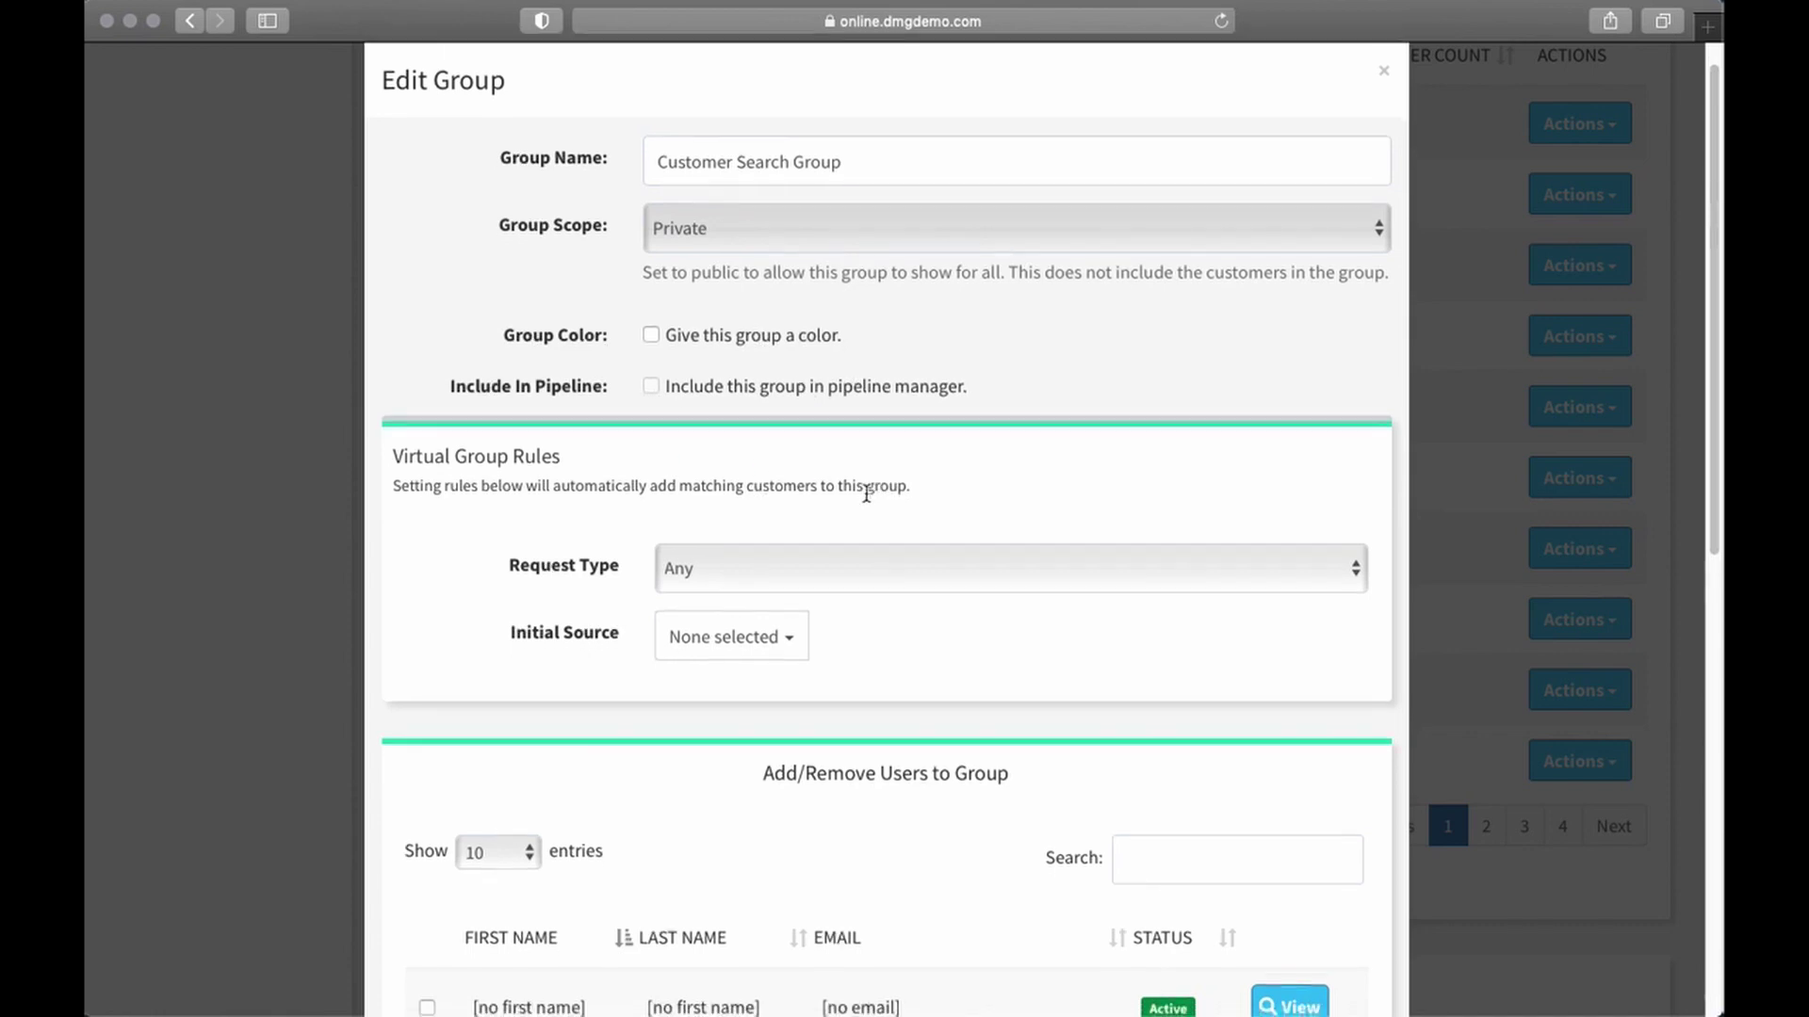
scroll(867, 494, down, 3)
scroll(796, 535, down, 5)
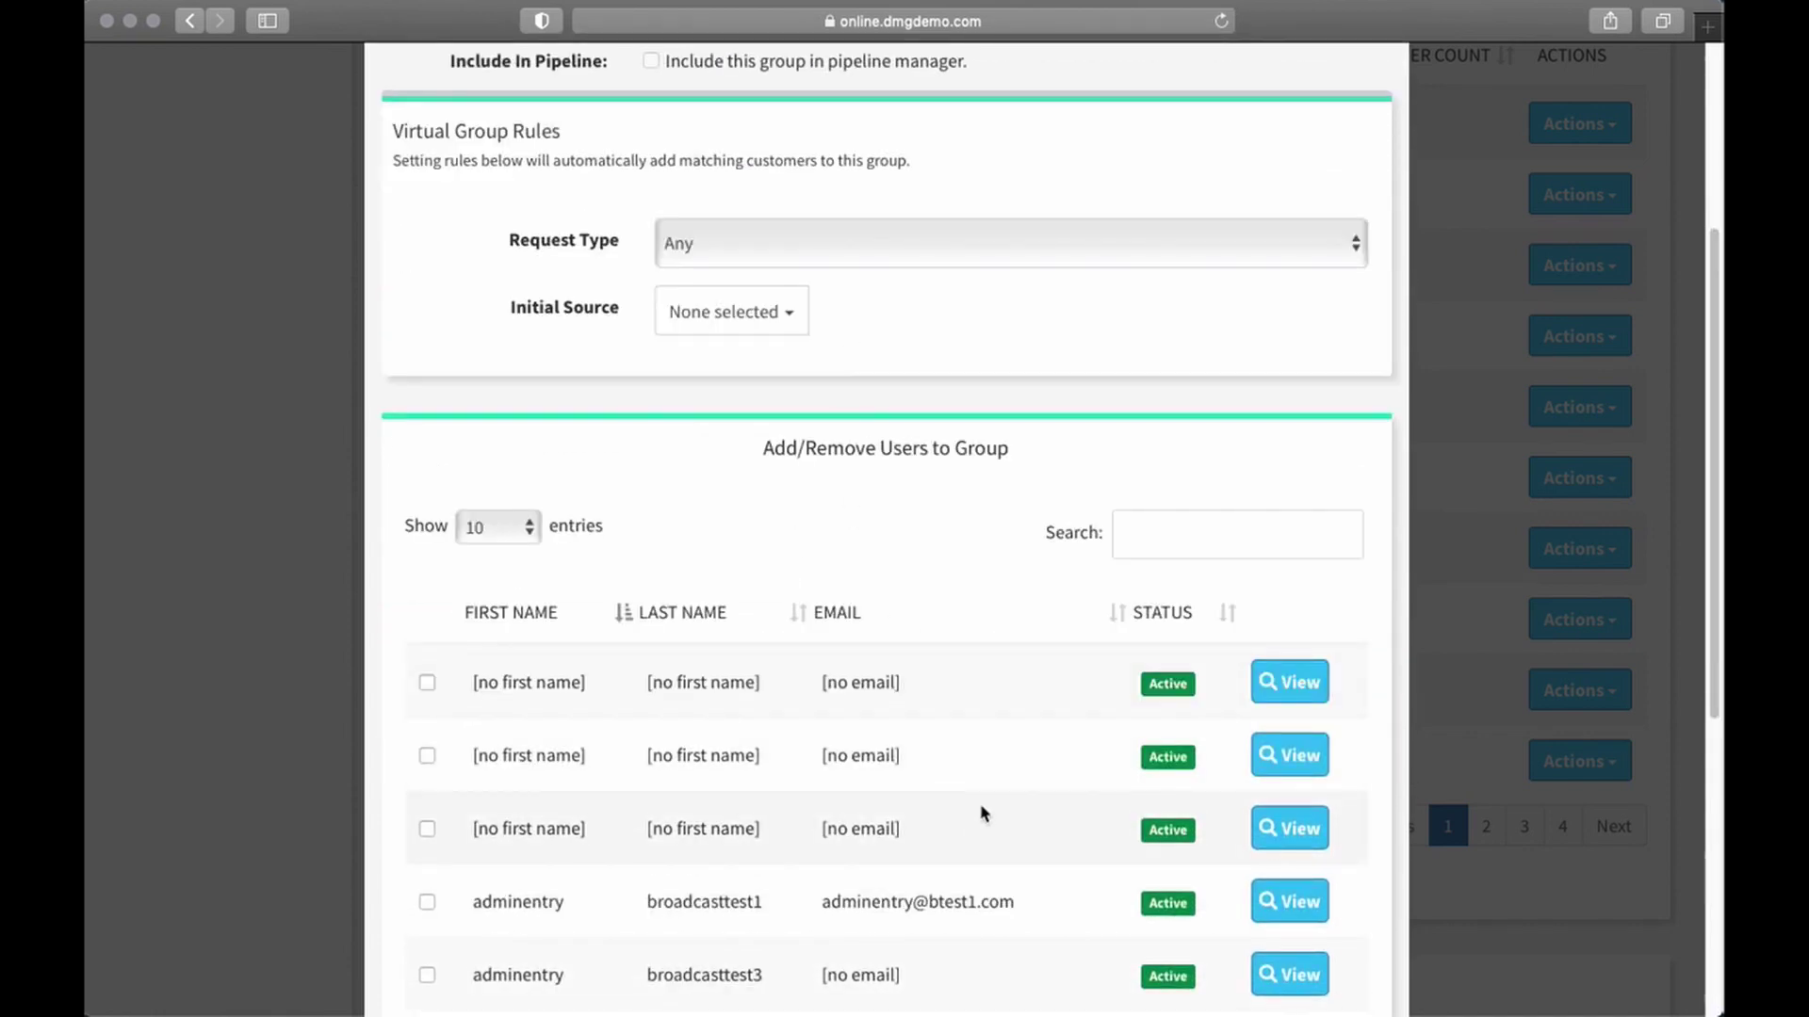
scroll(983, 812, down, 4)
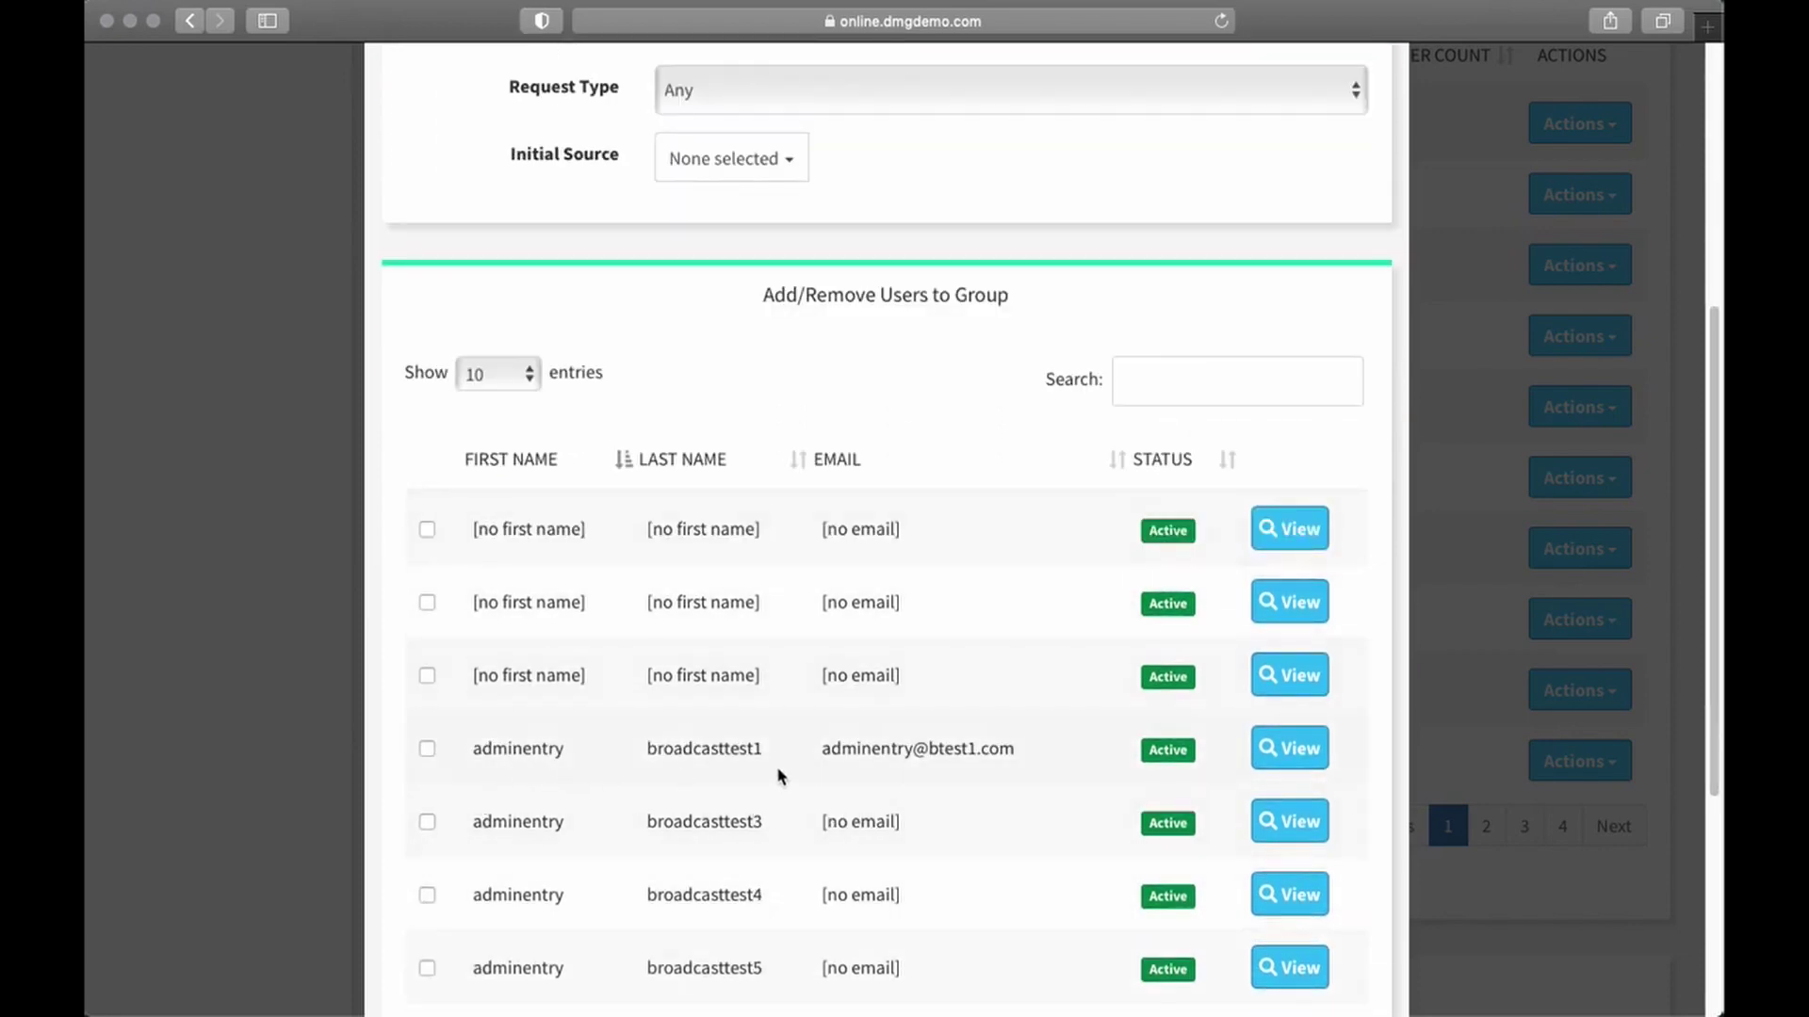
- Try setting the virtual group rule's request type to Showing, and close the Customer Search Group without saving
scroll(876, 816, up, 10)
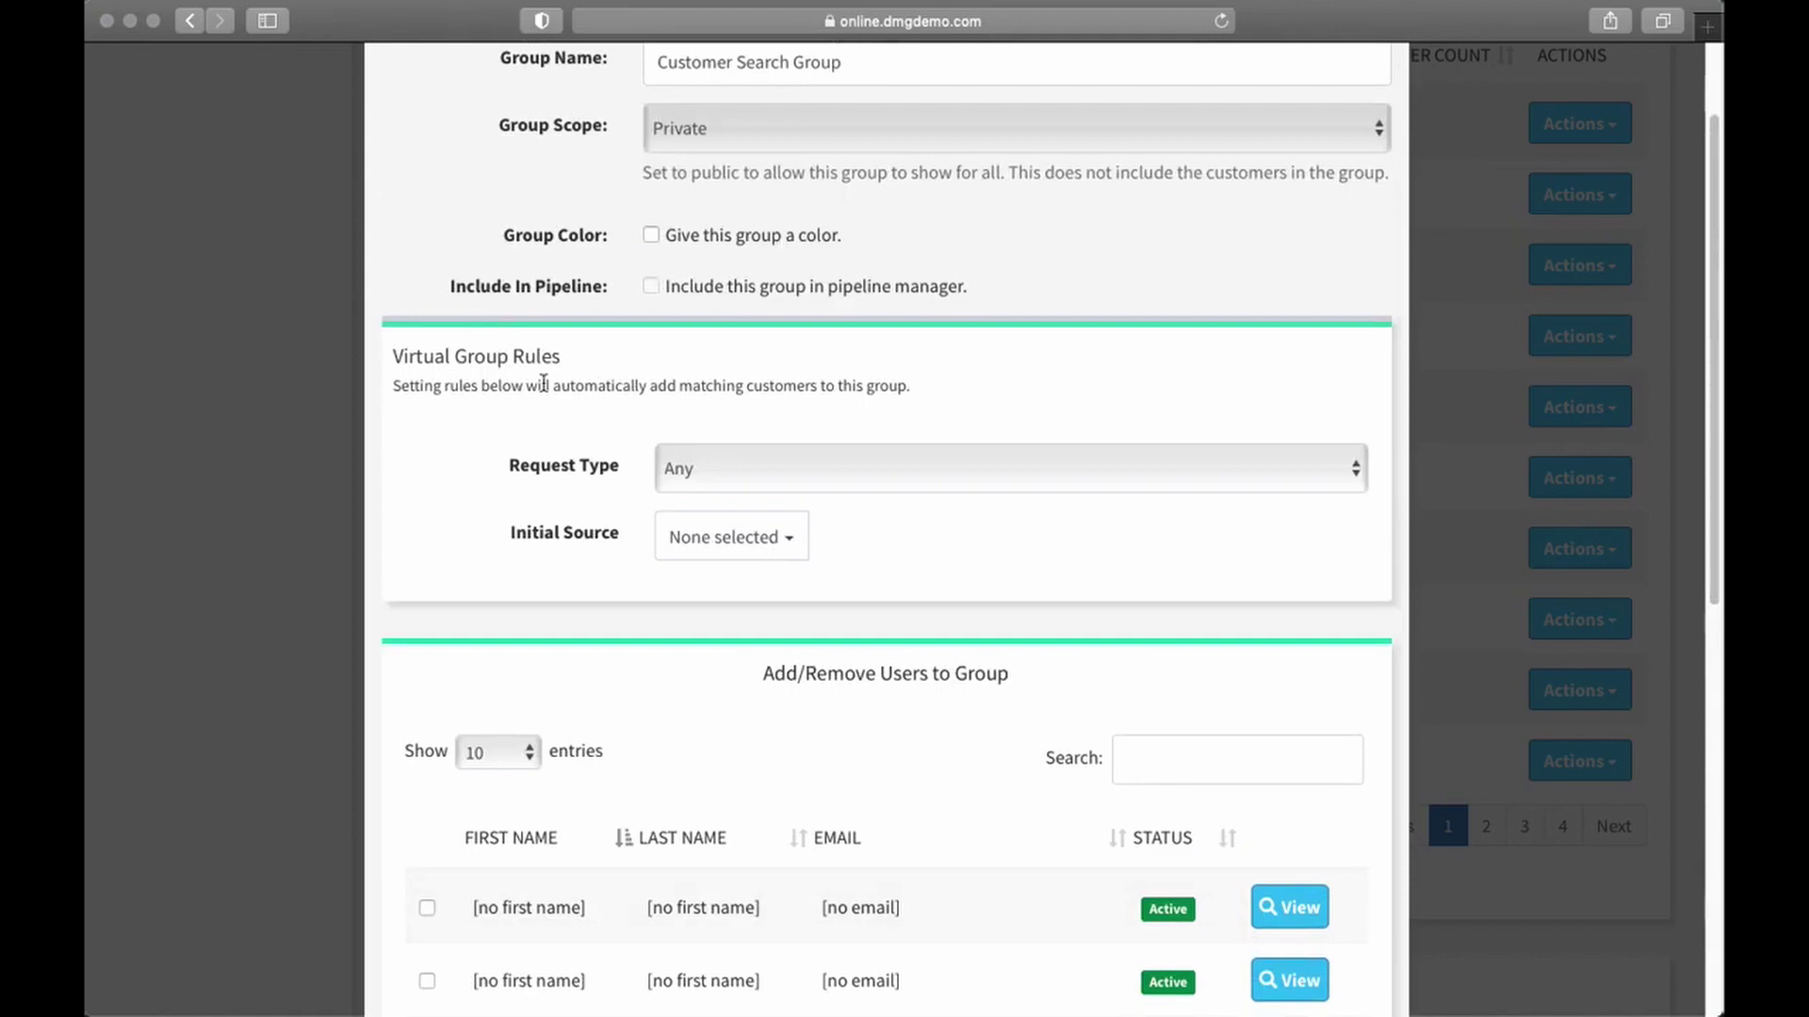
click(803, 466)
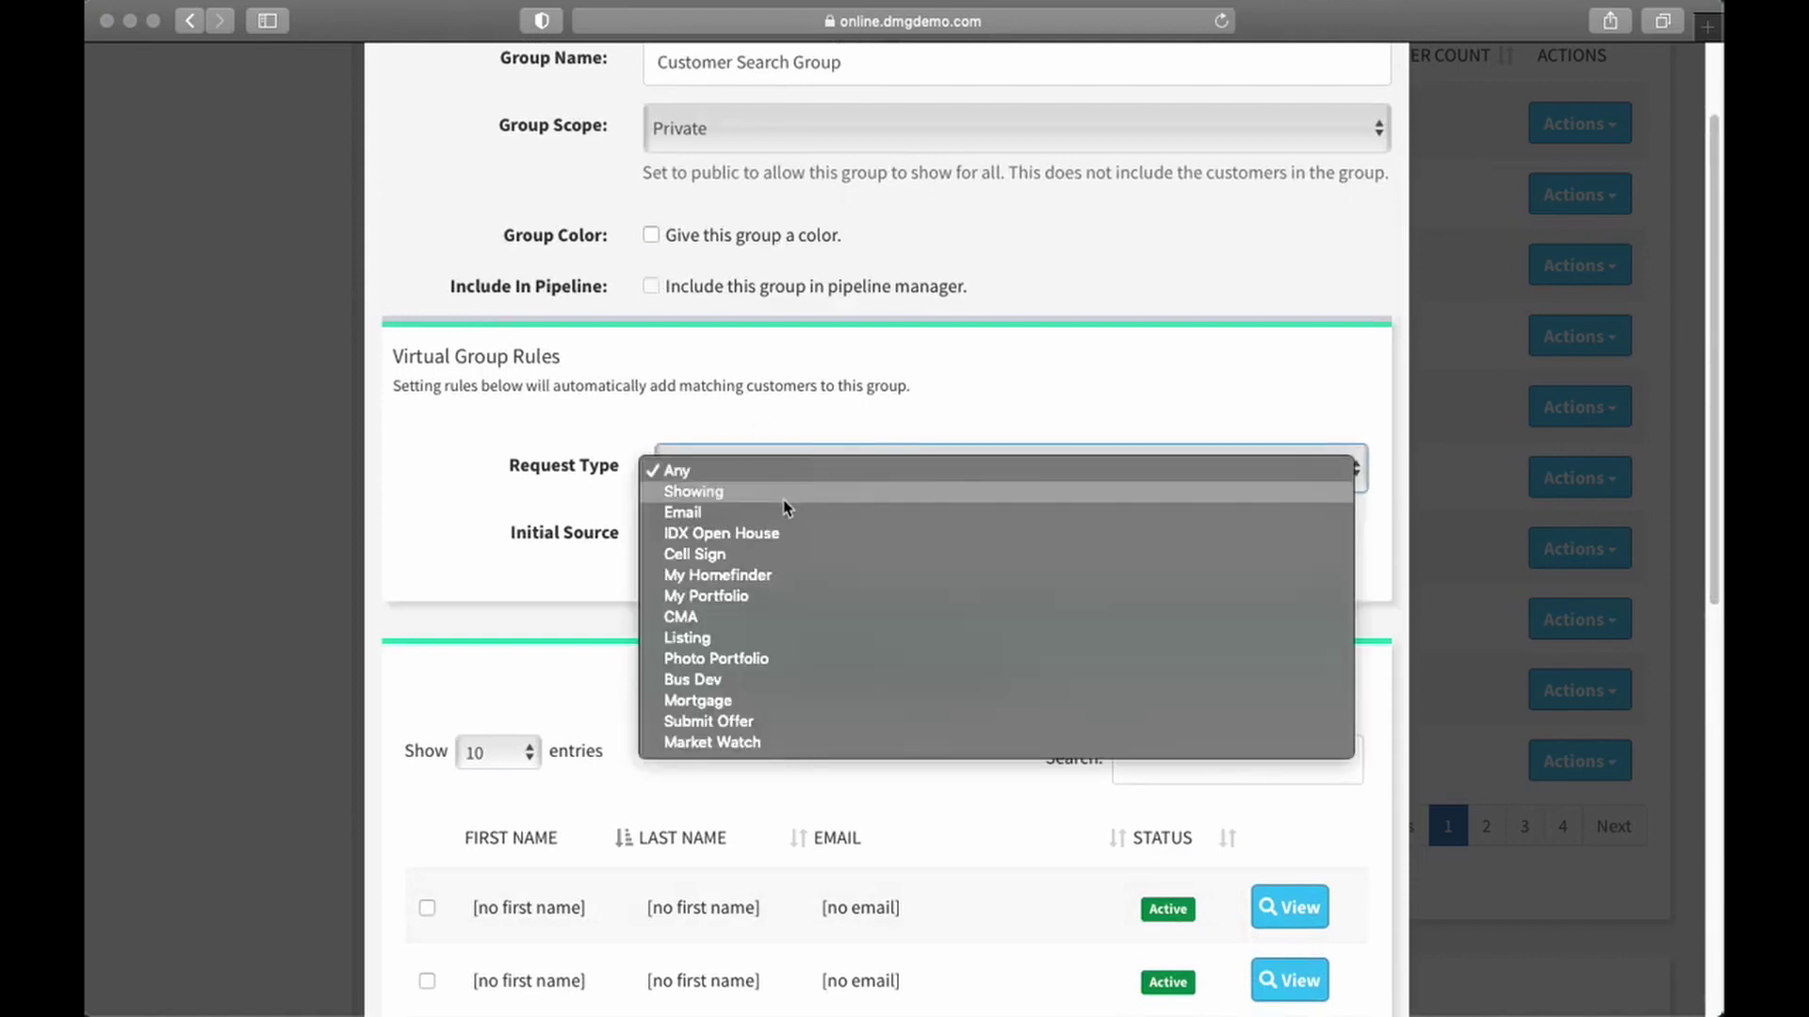
click(783, 500)
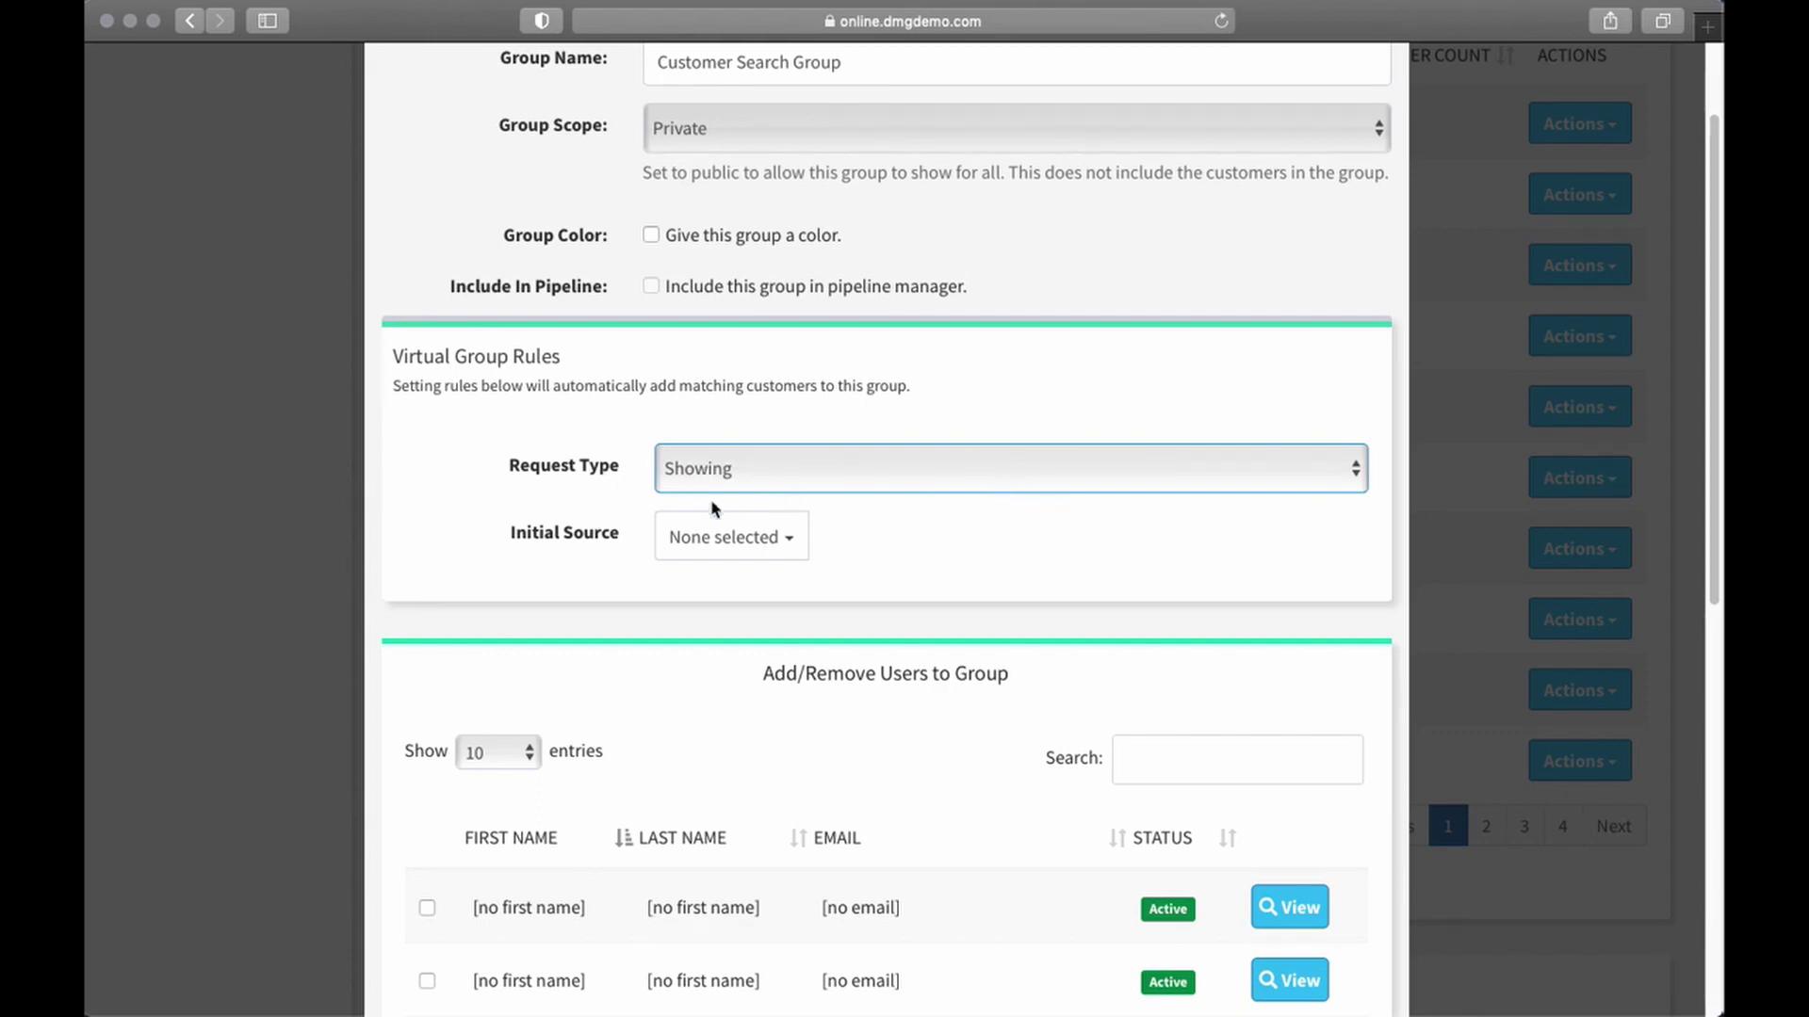
scroll(991, 575, down, 10)
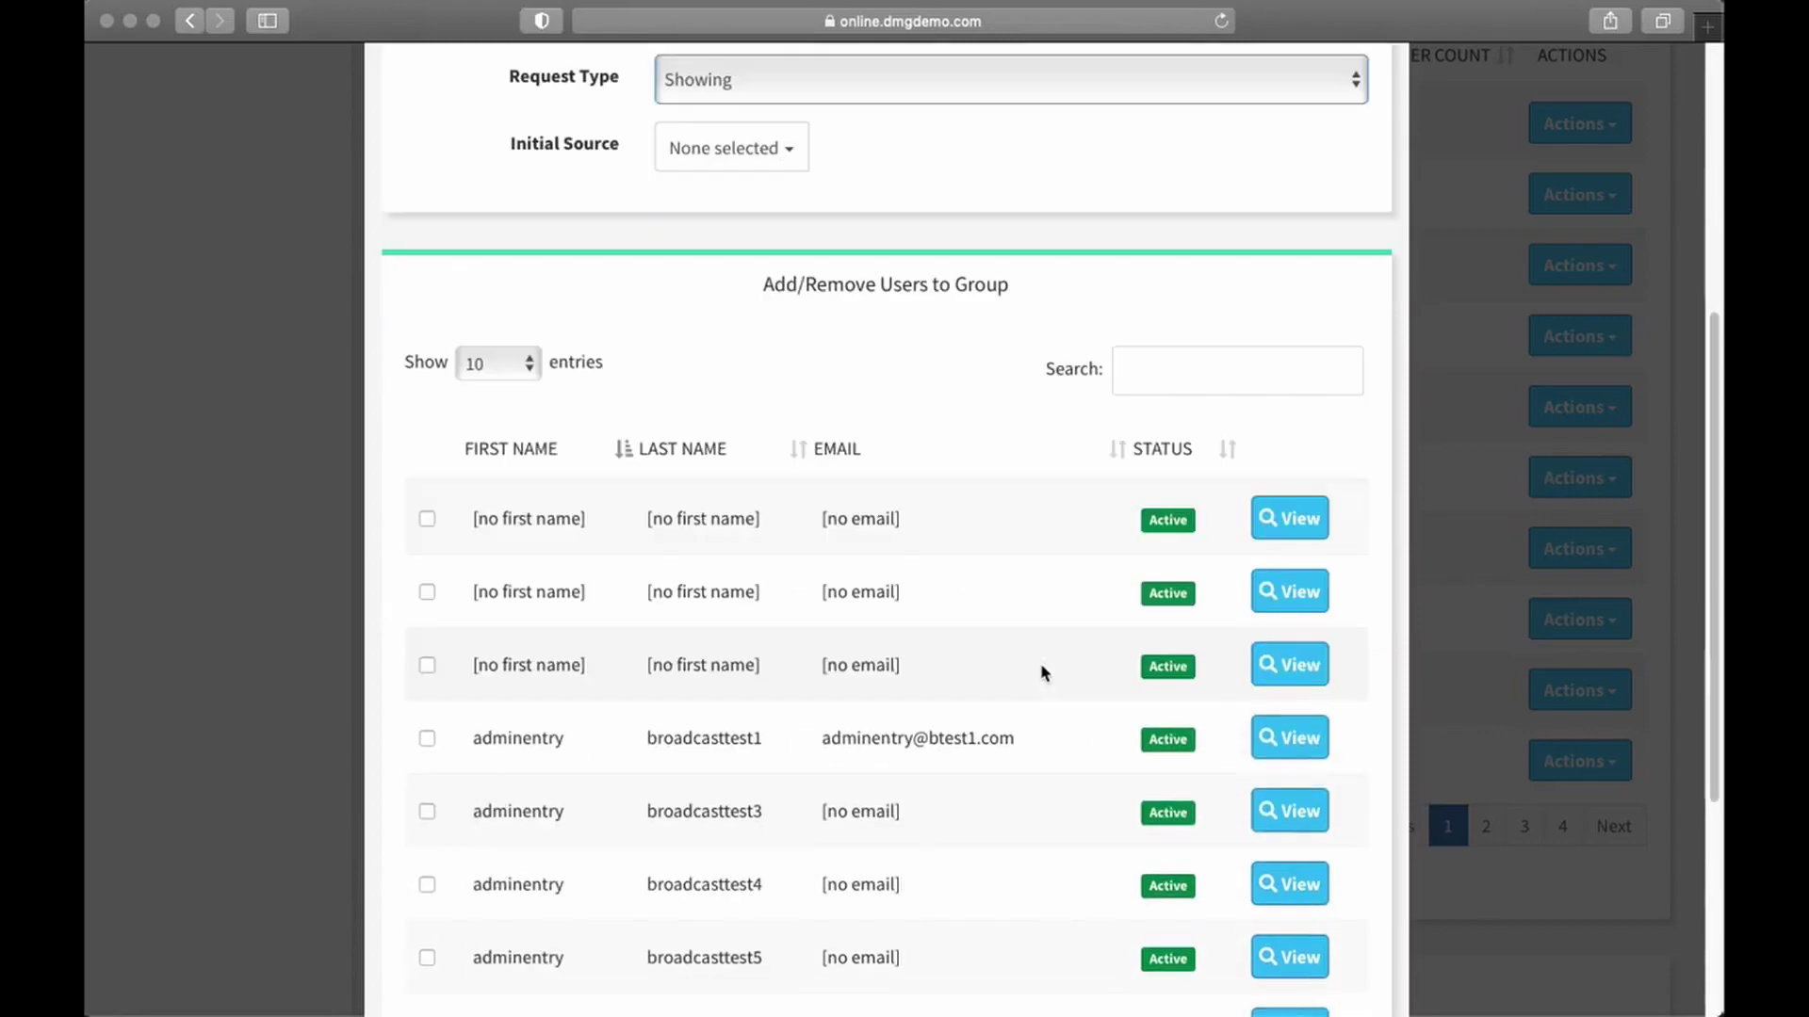
scroll(1043, 650, up, 10)
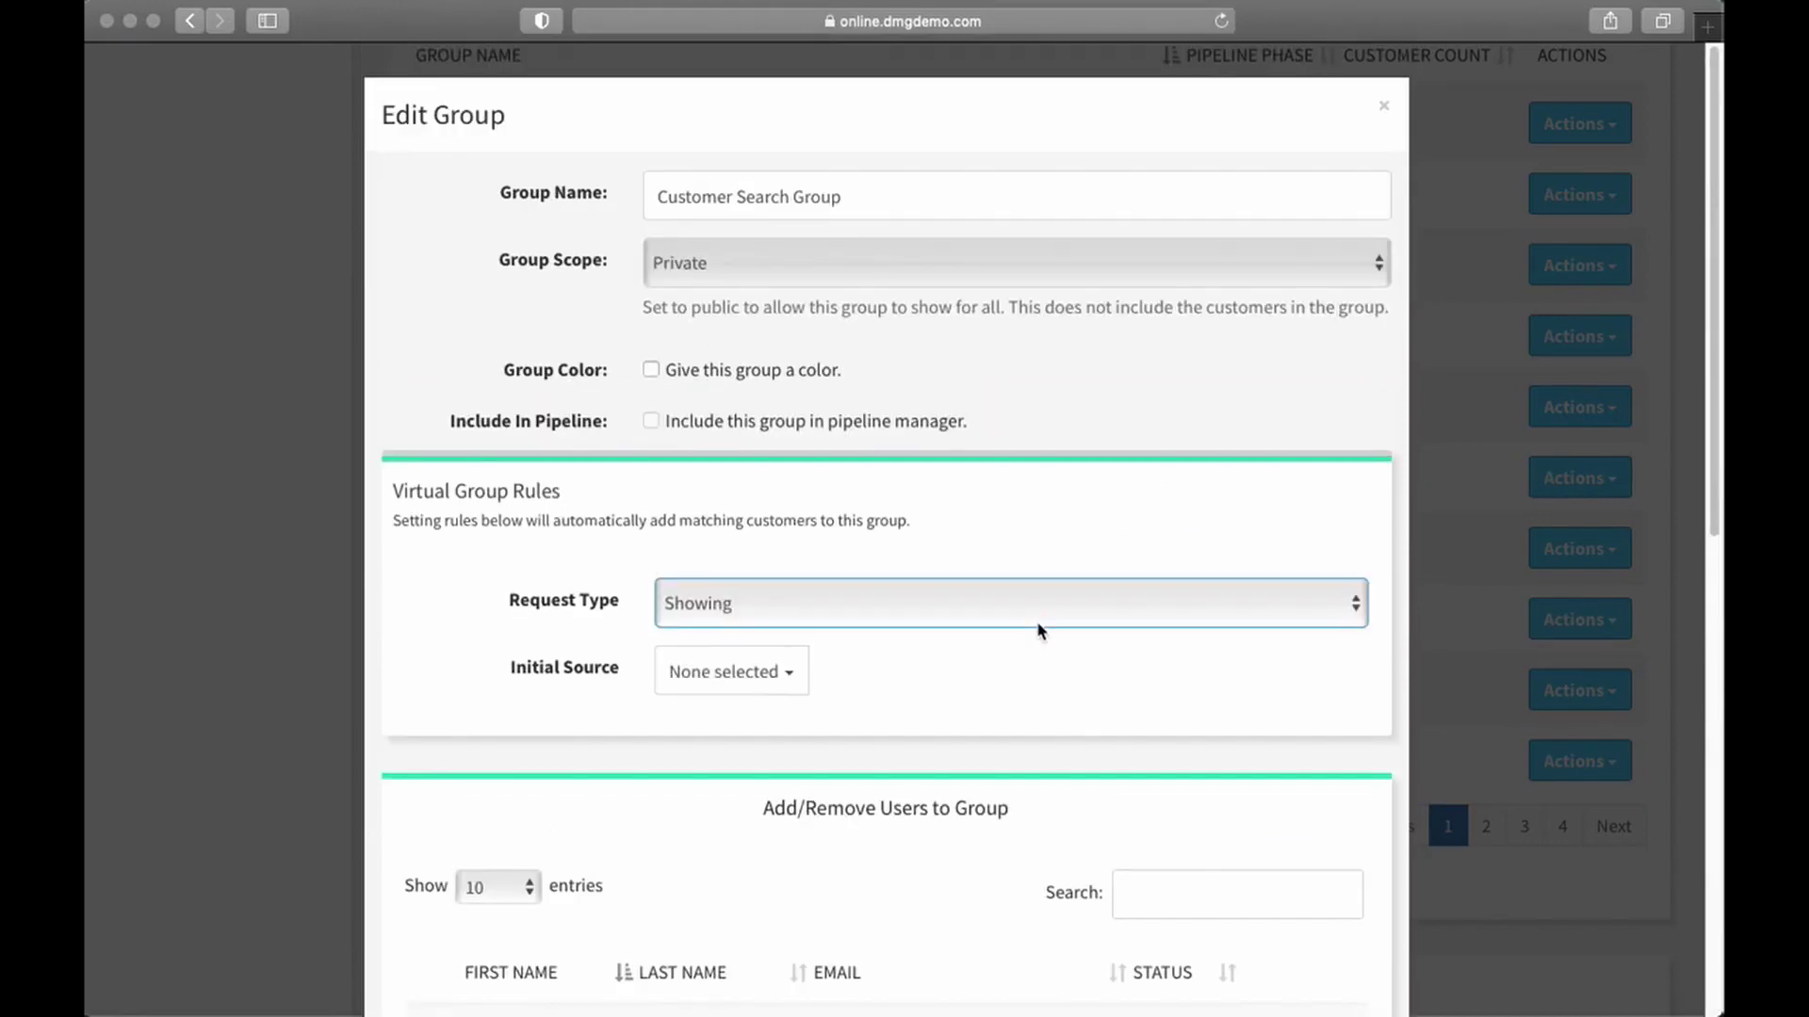
scroll(1046, 629, down, 10)
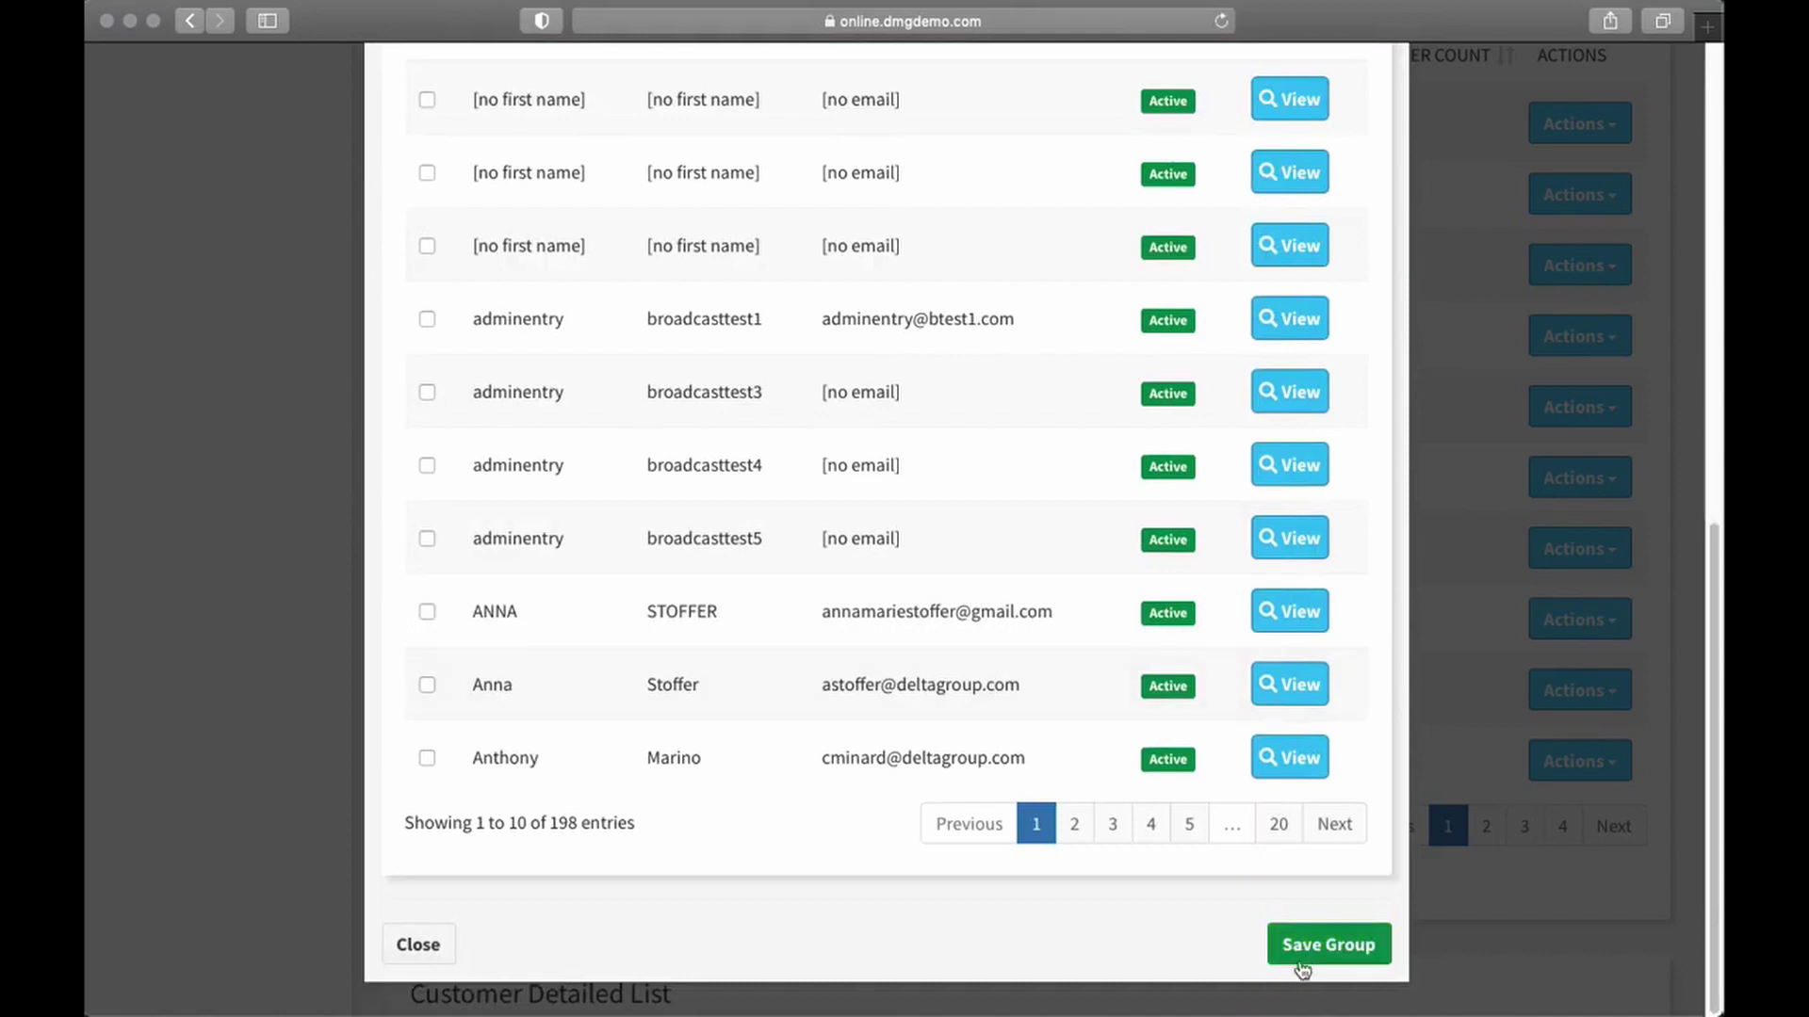
scroll(1084, 659, up, 10)
scroll(1083, 660, down, 10)
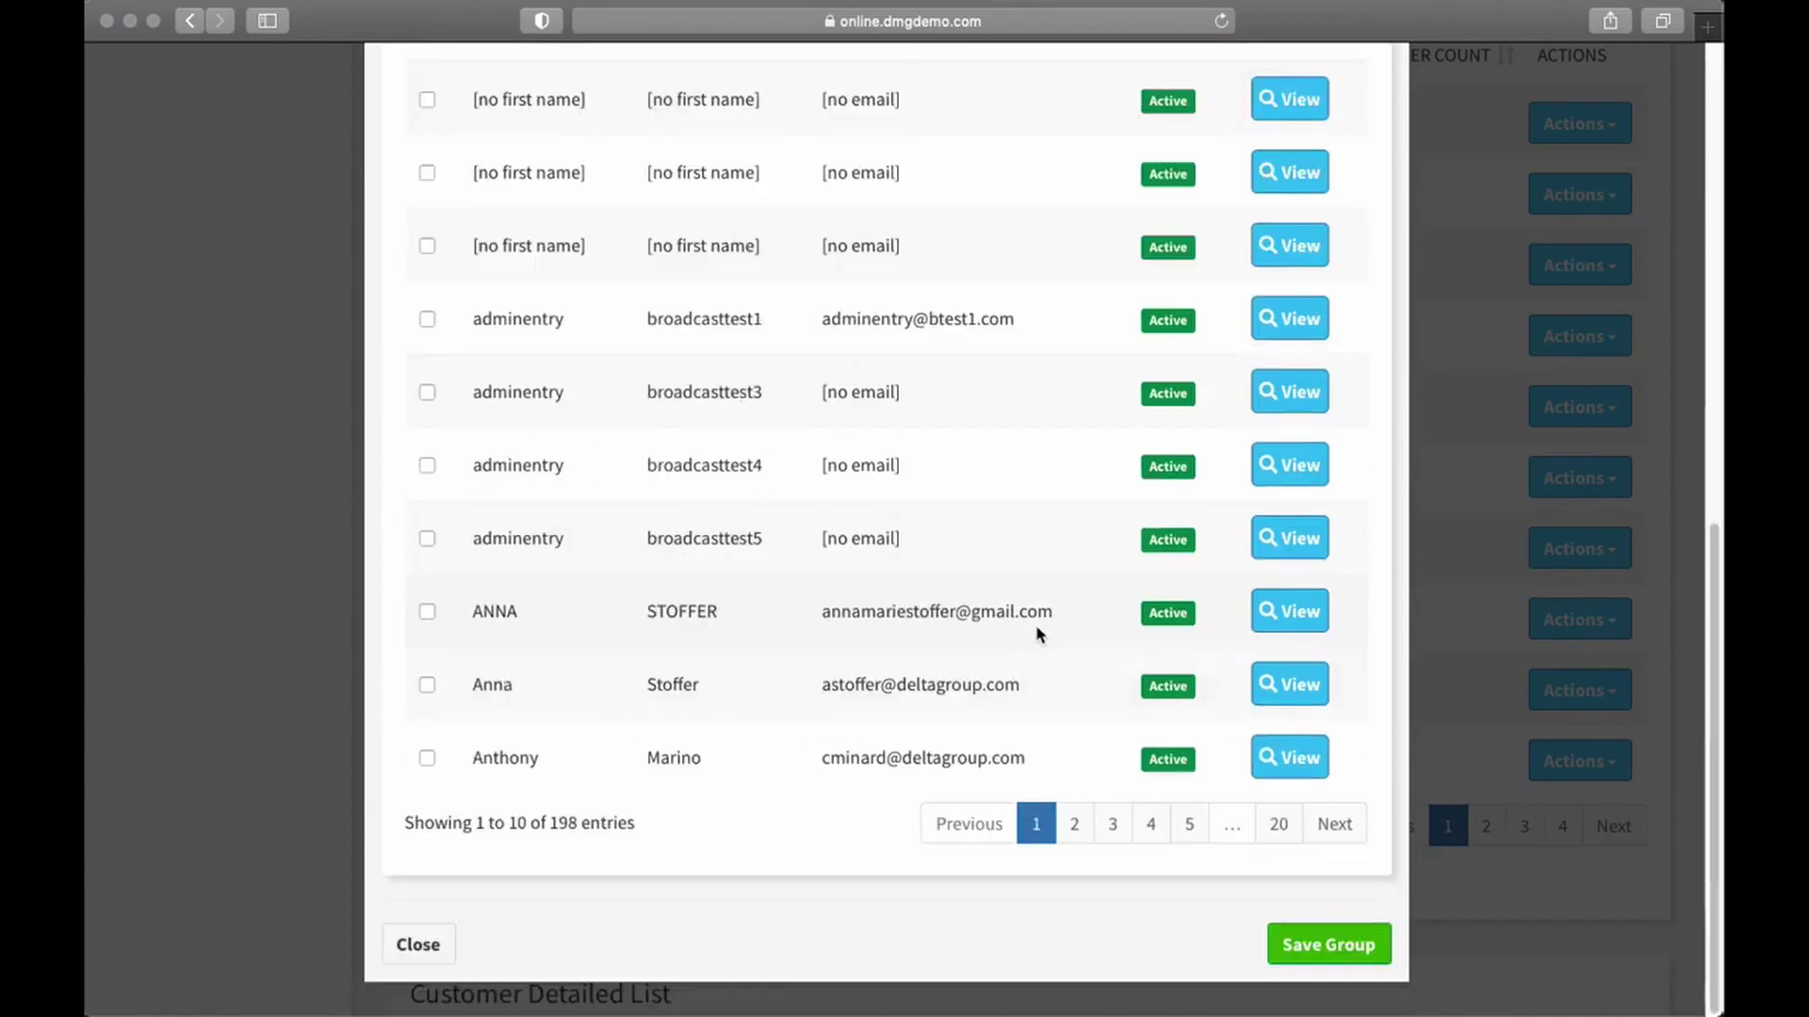
click(419, 946)
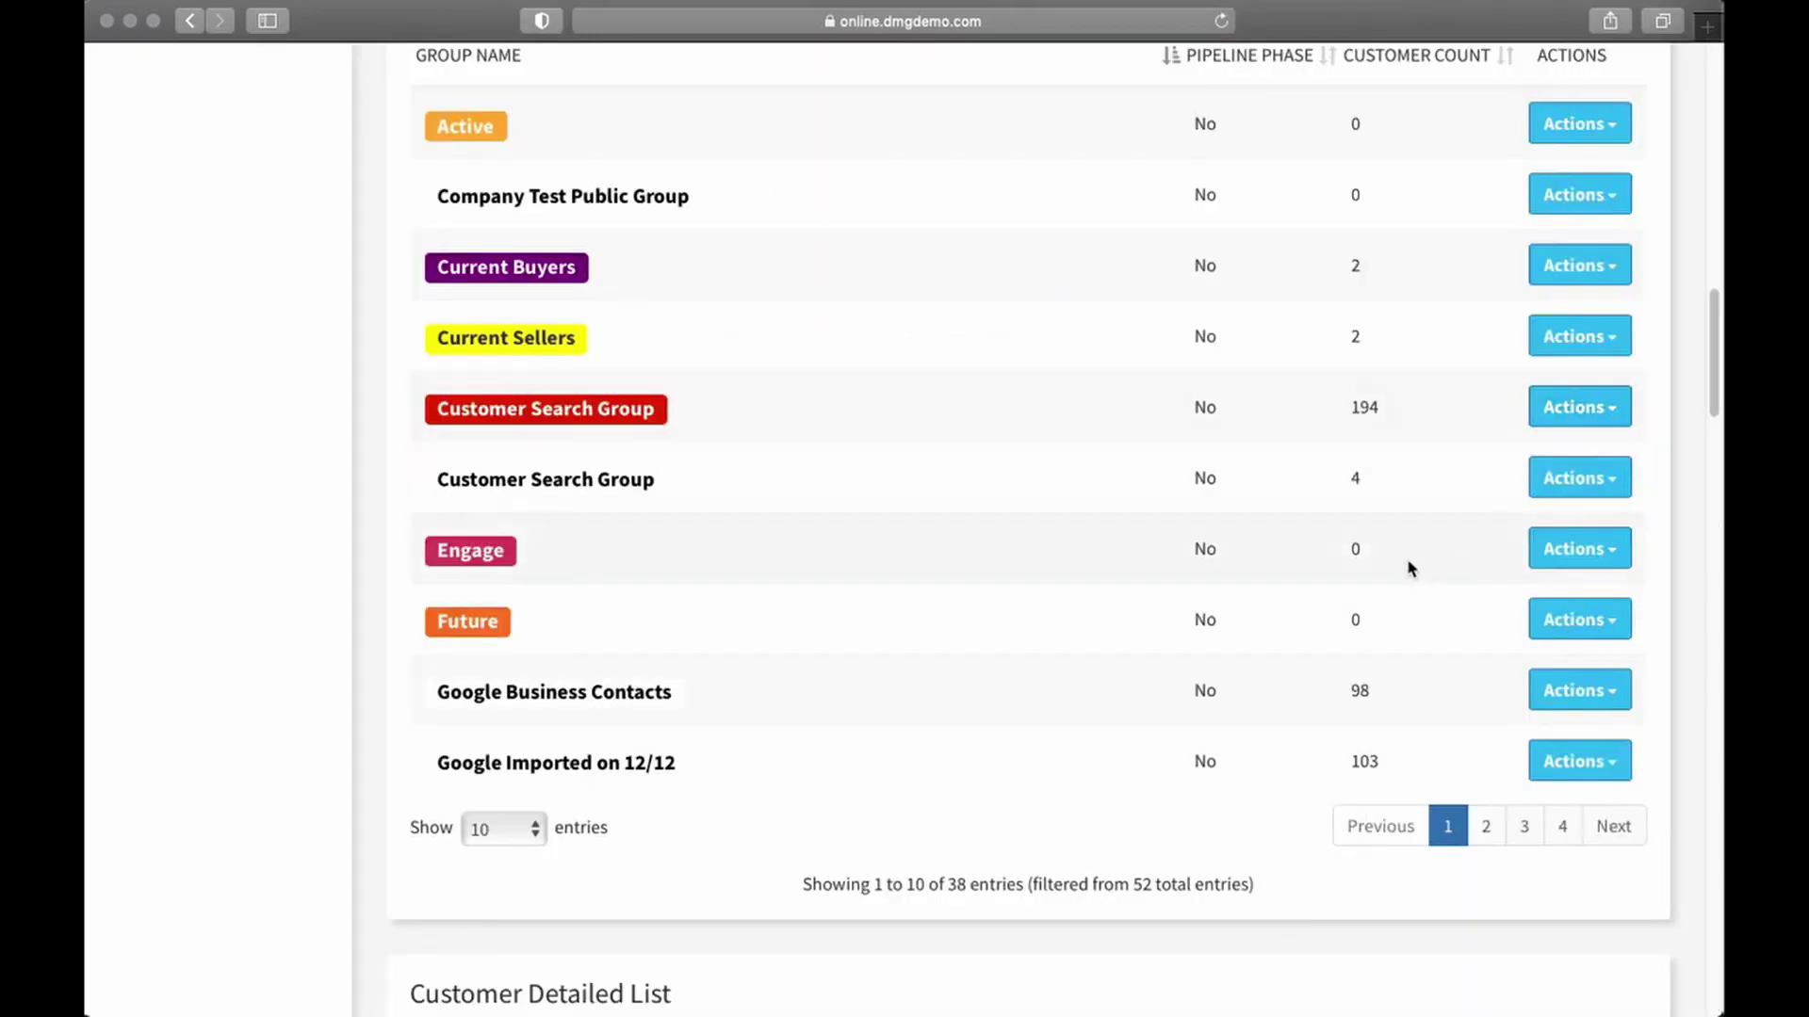
- Start a new customer group and look through its settings, virtual rules and the other groups whose customers can be included
scroll(1404, 561, up, 5)
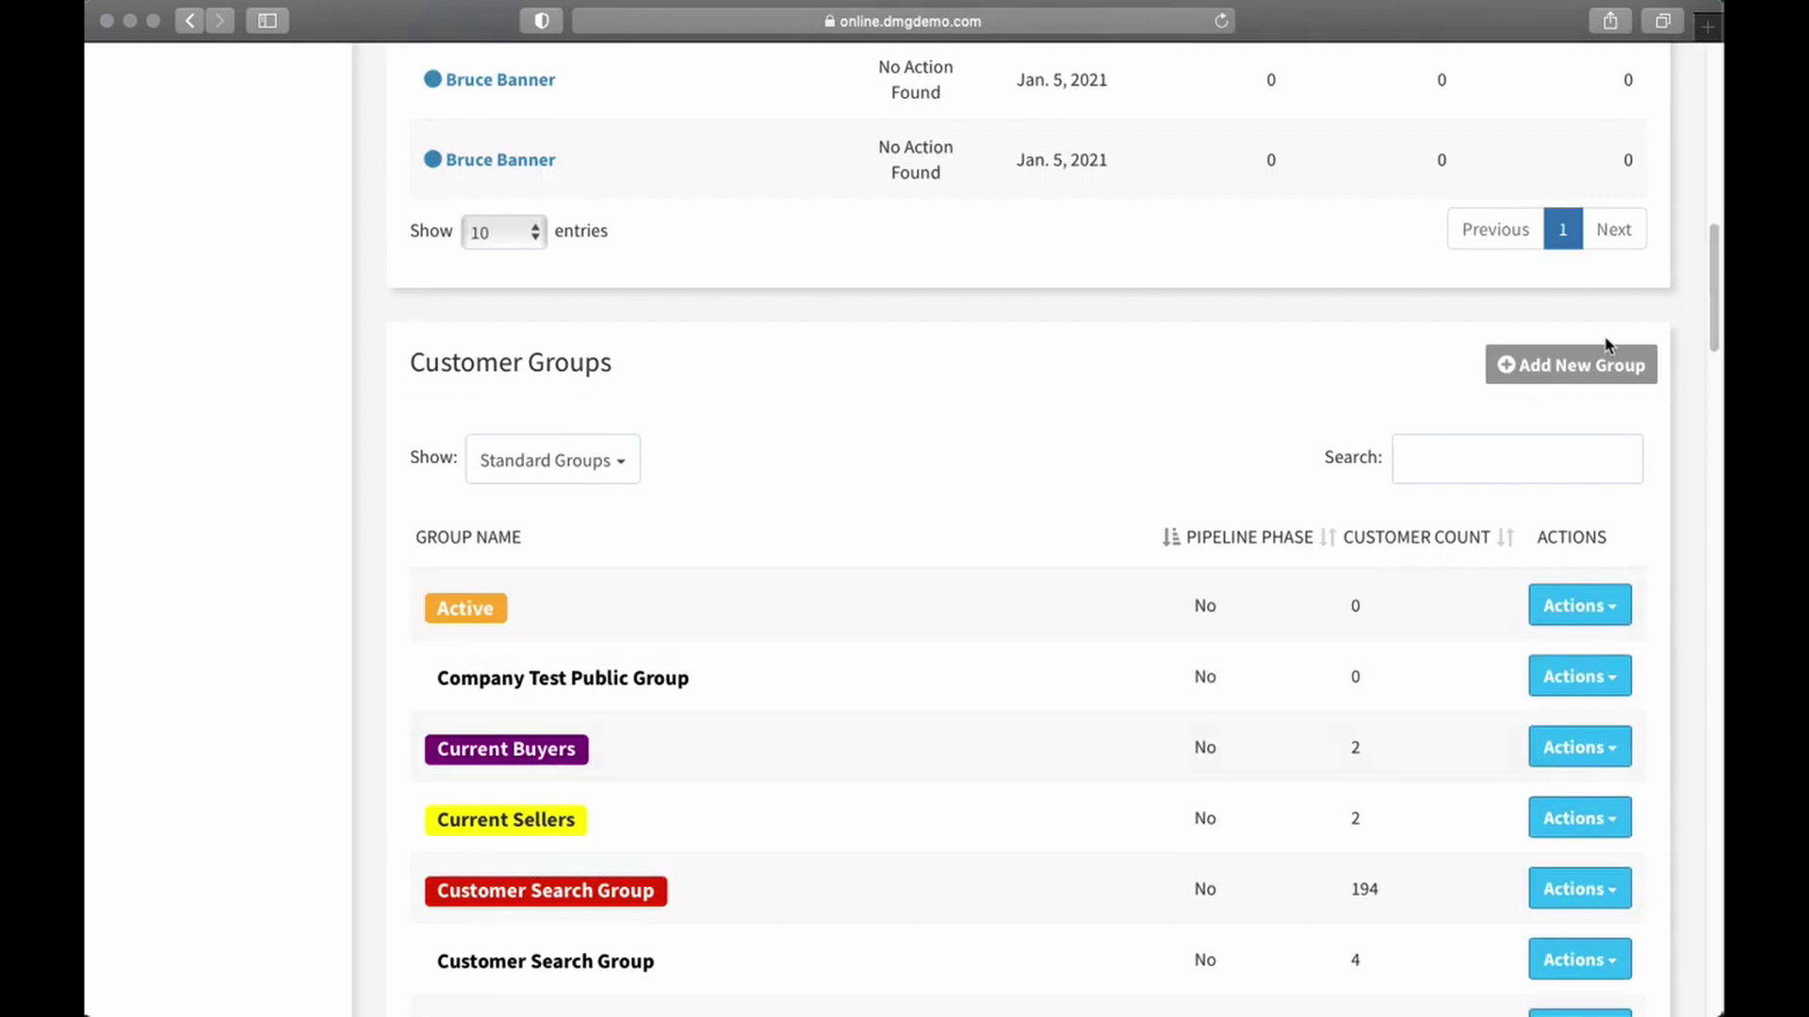
click(1566, 375)
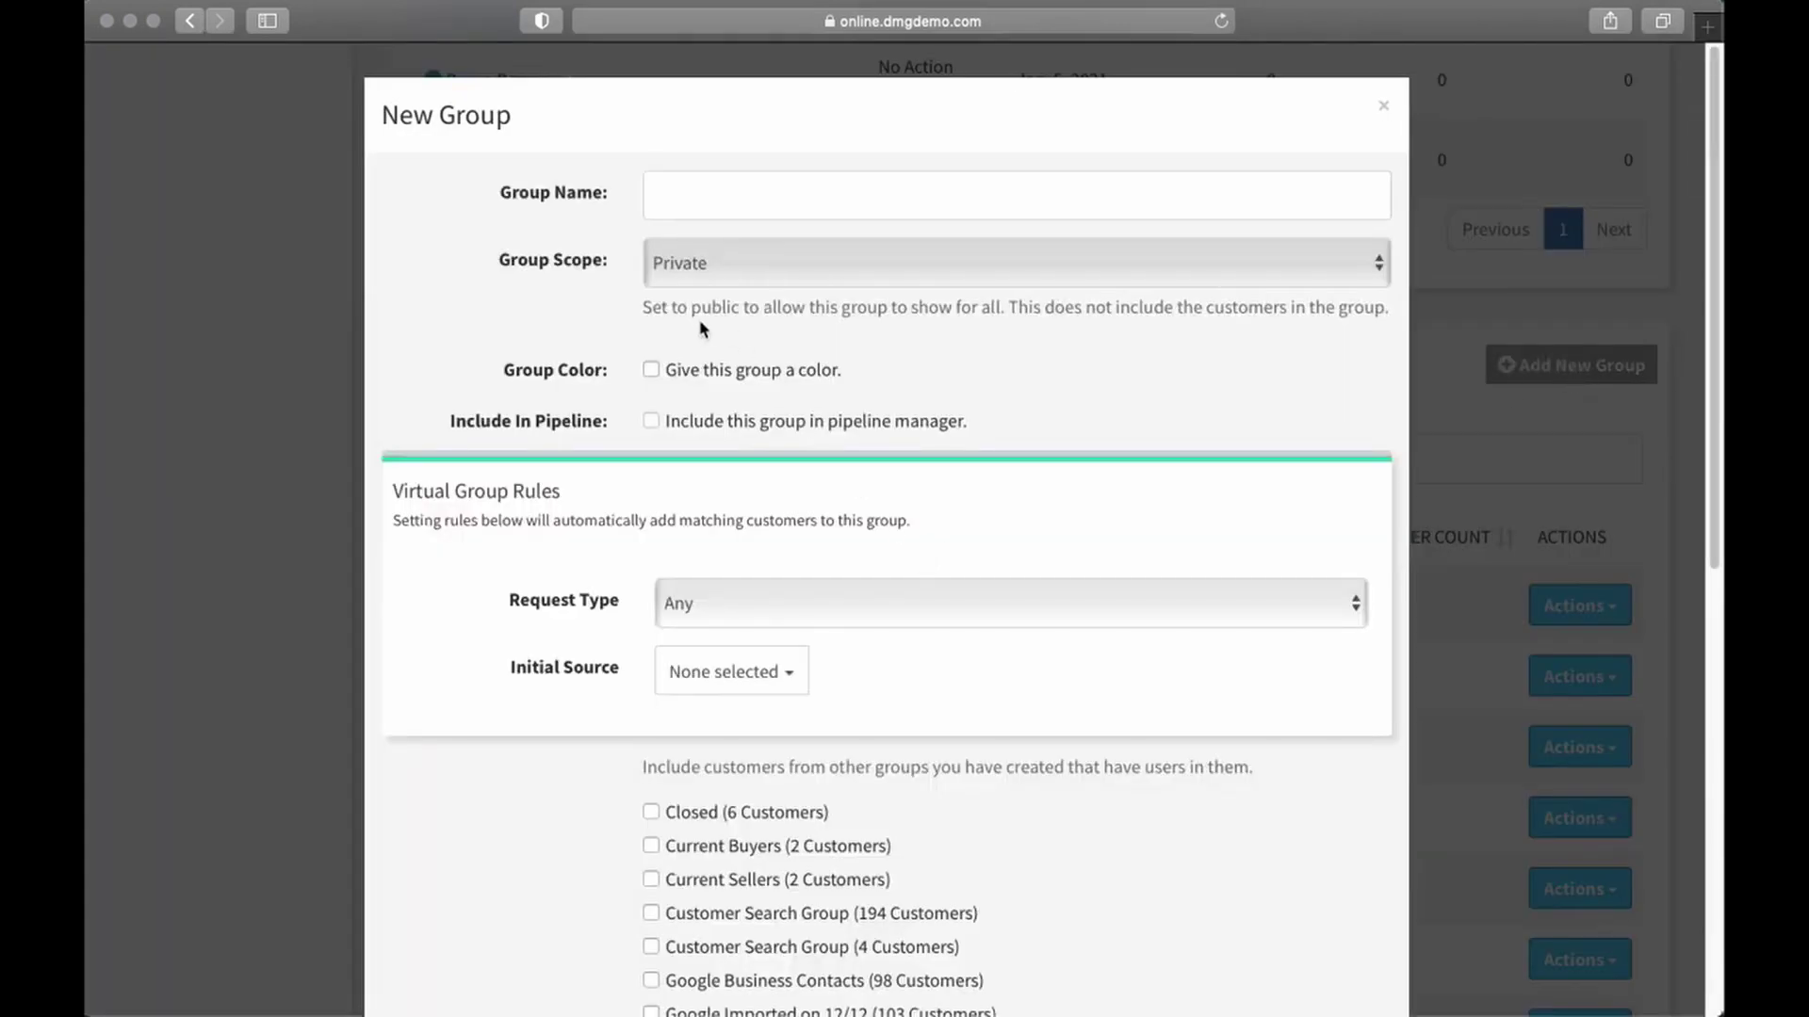
click(678, 184)
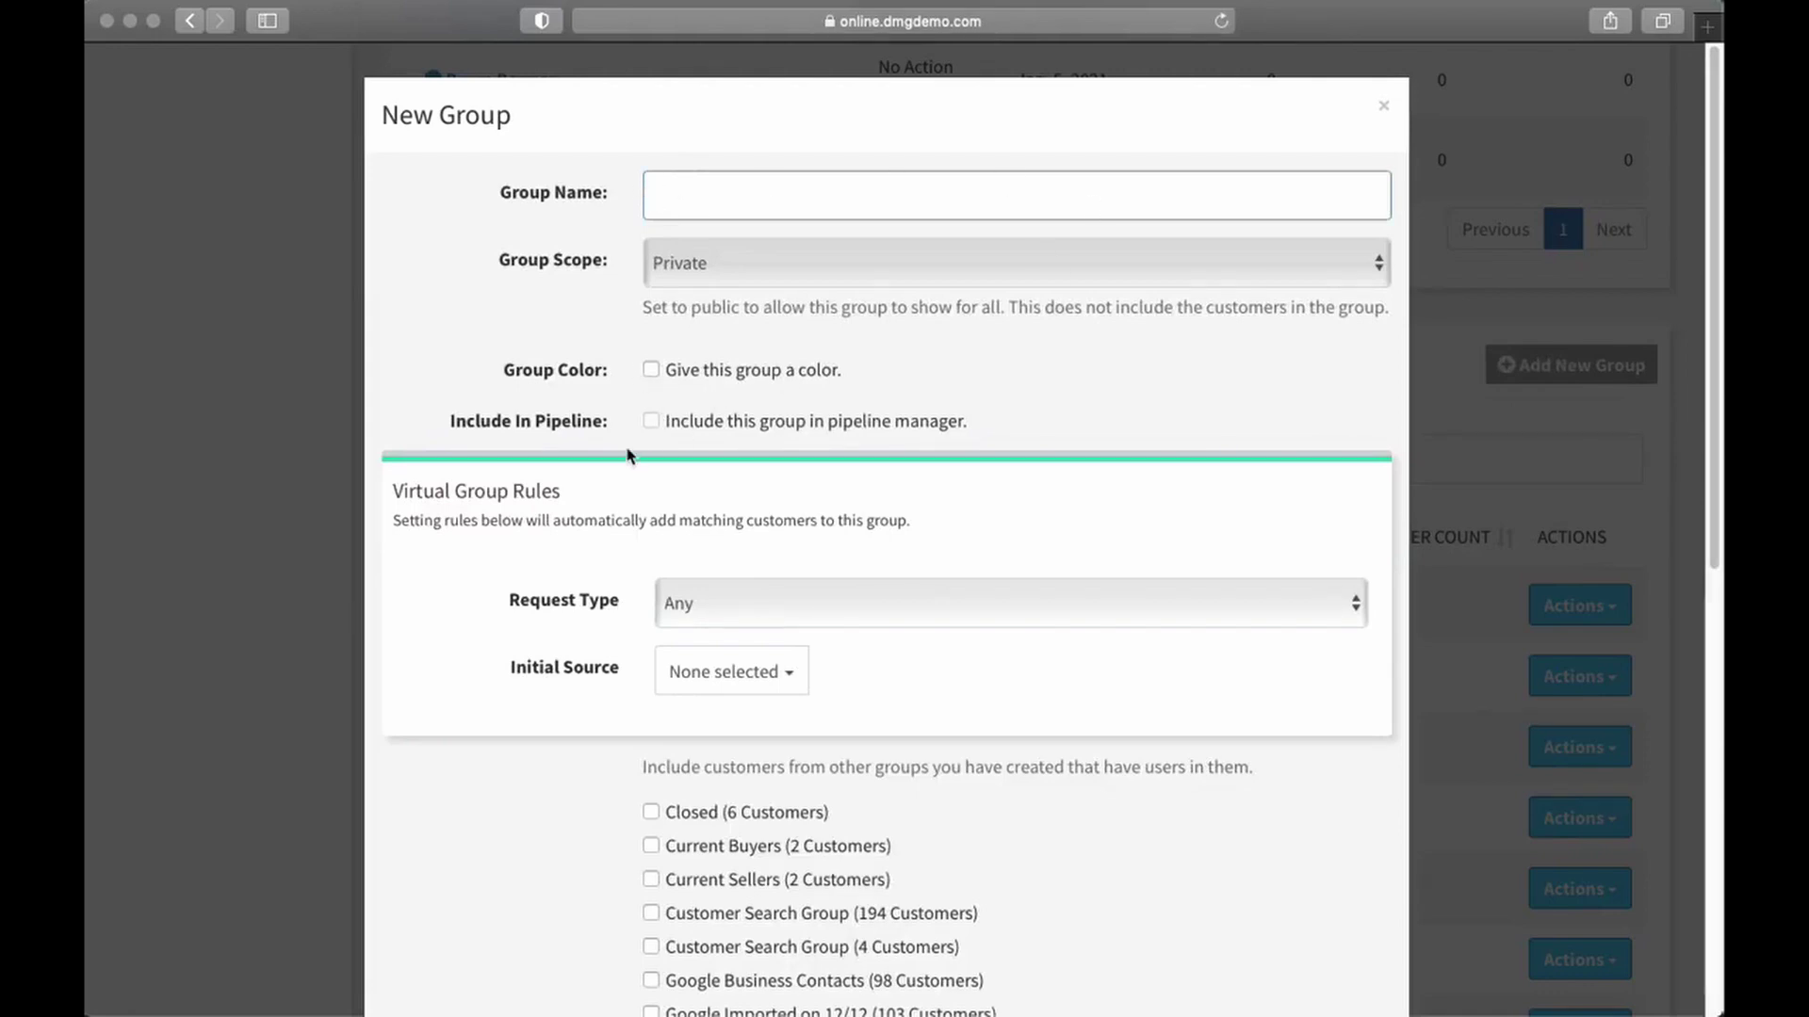
scroll(723, 464, down, 3)
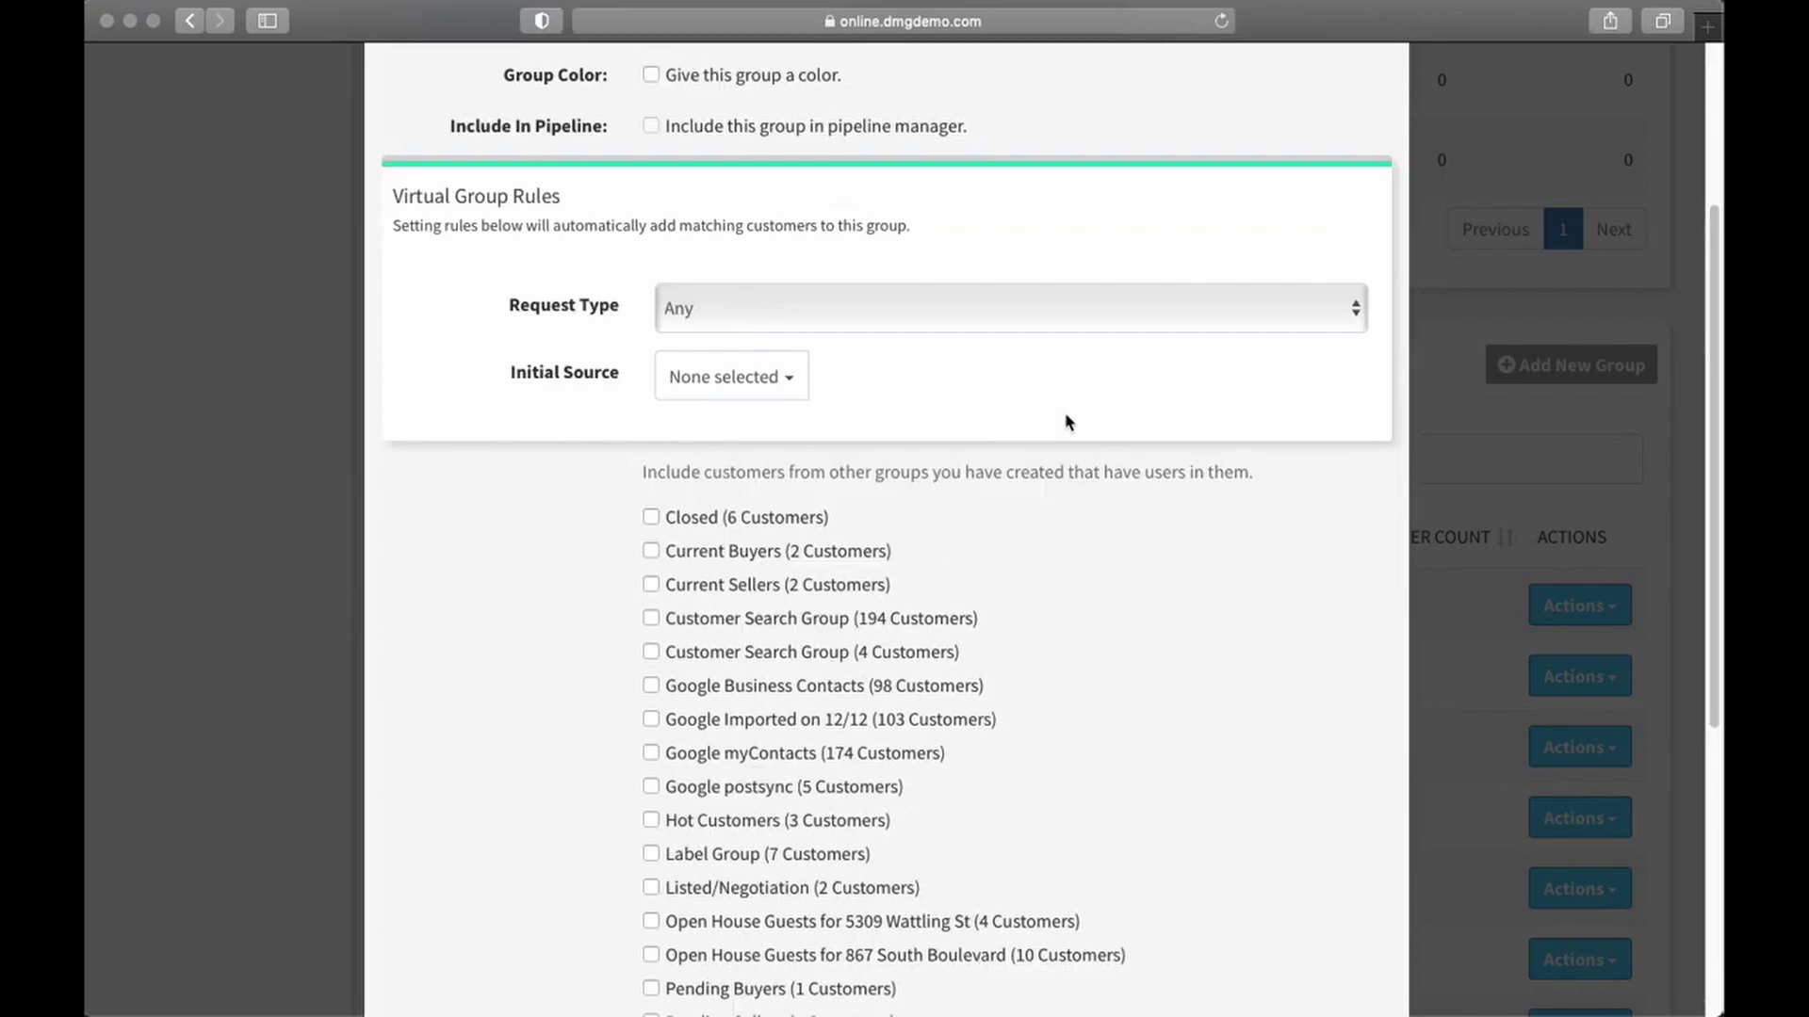
scroll(1055, 416, down, 6)
scroll(1084, 405, up, 4)
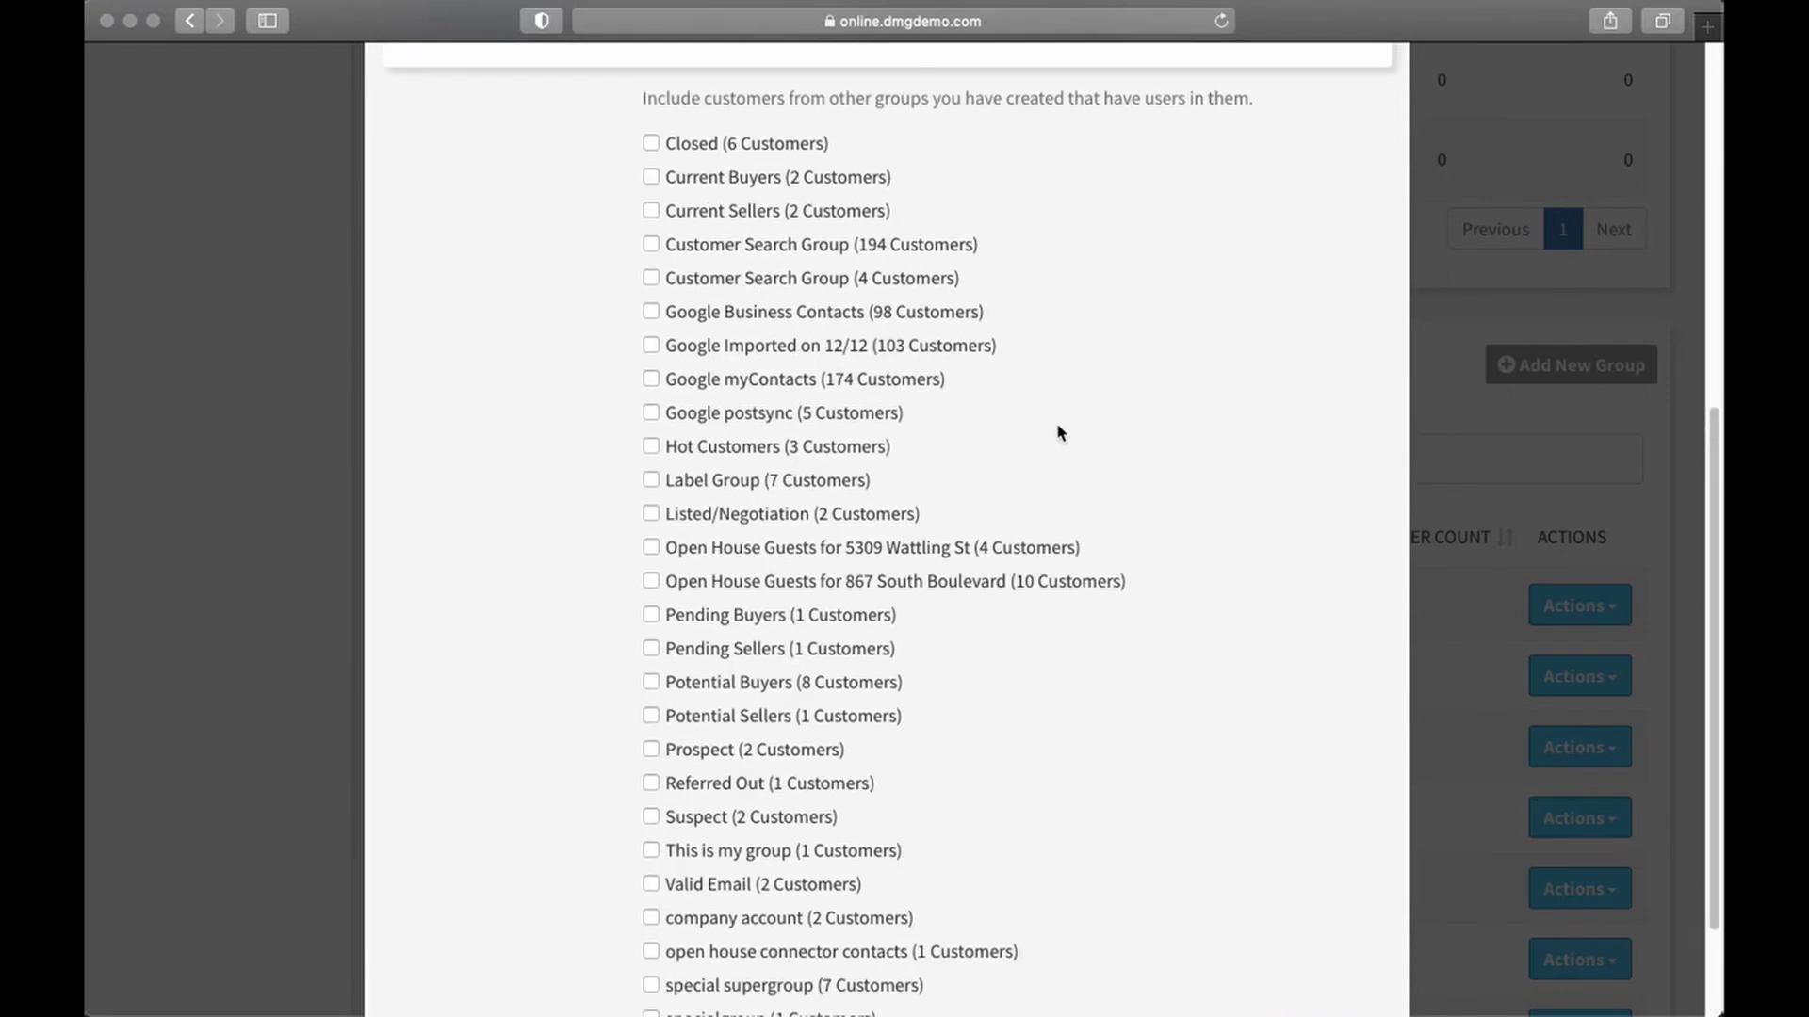
scroll(1122, 529, up, 1)
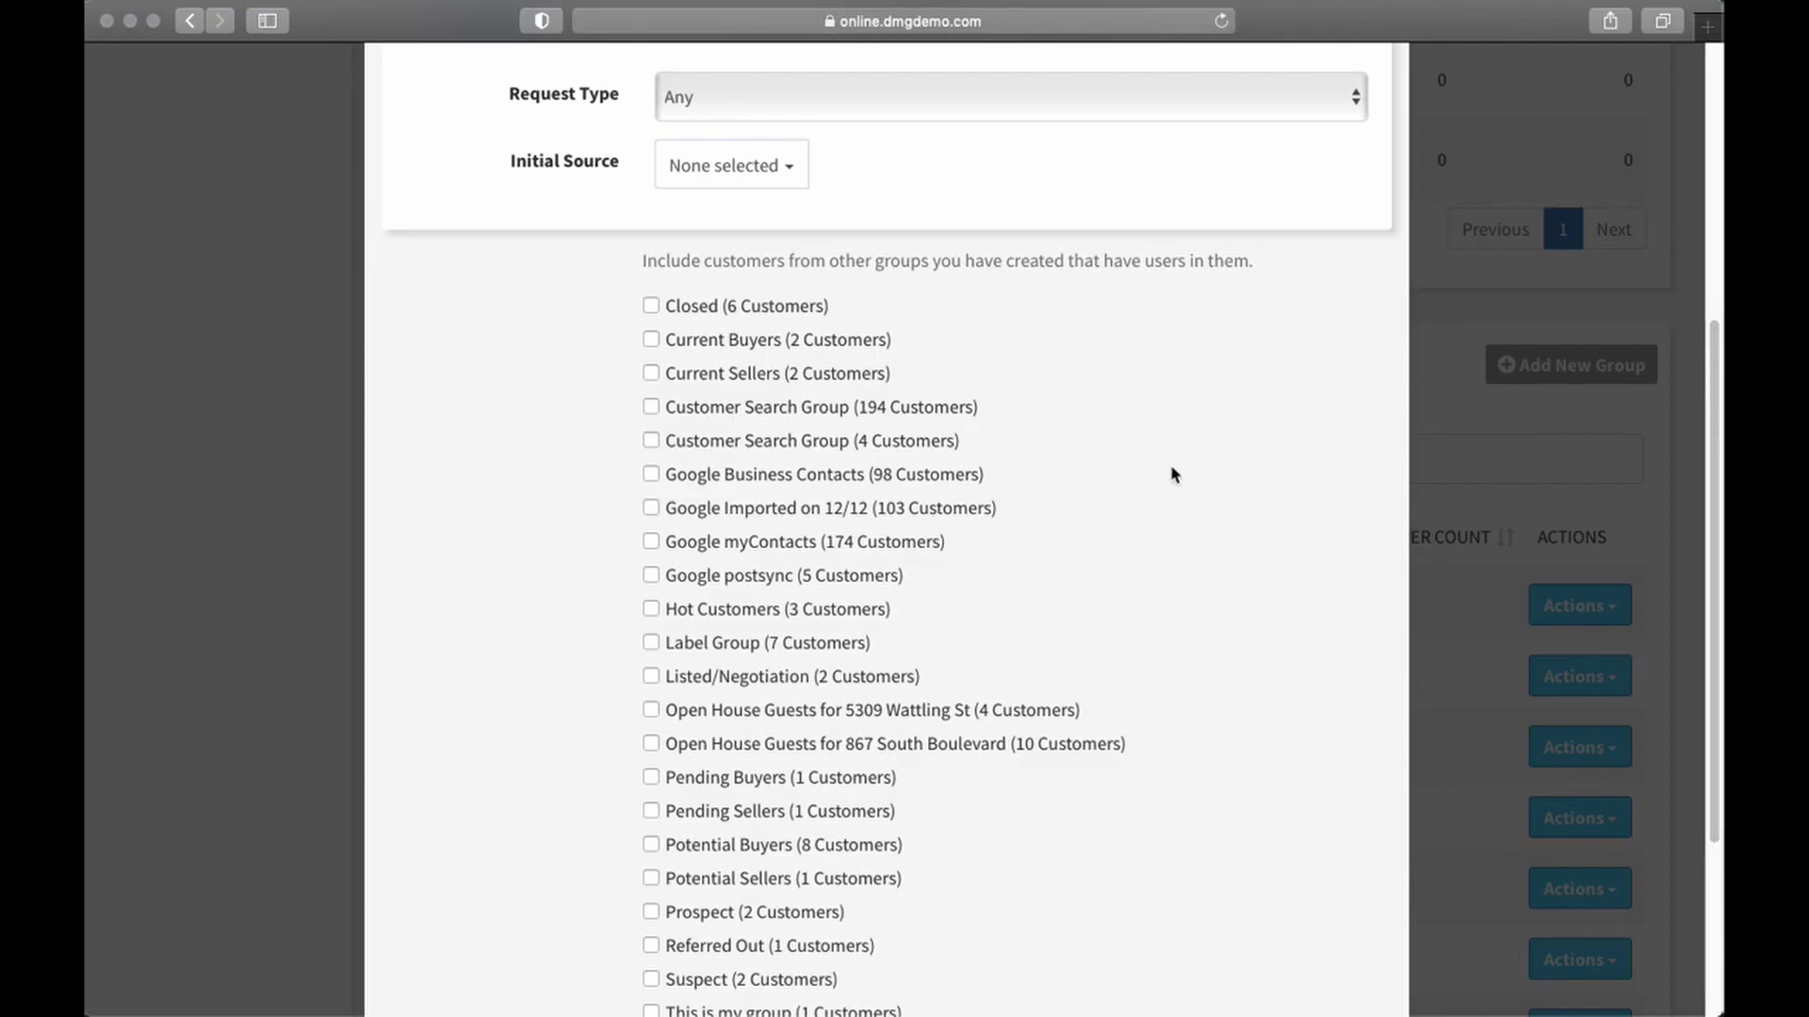
scroll(958, 626, up, 2)
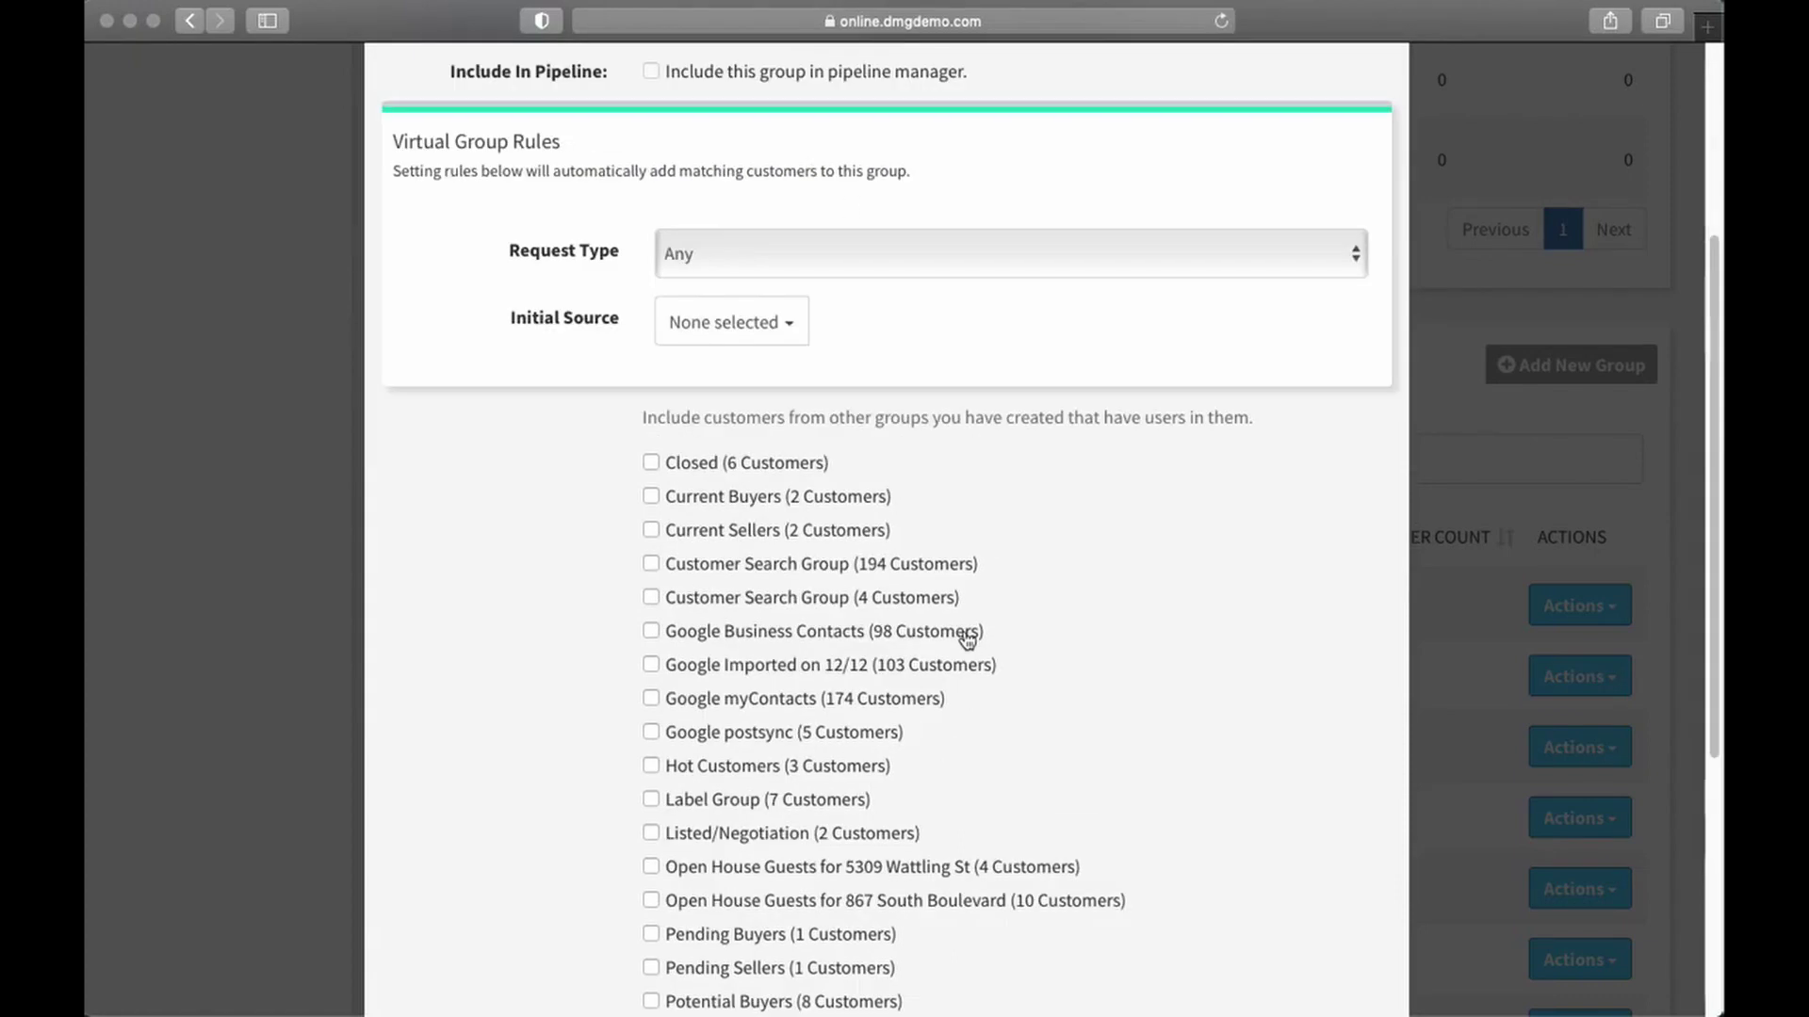
- Include customers from the Closed, Current Buyers and Current Sellers groups in the new group
scroll(666, 375, down, 2)
click(651, 312)
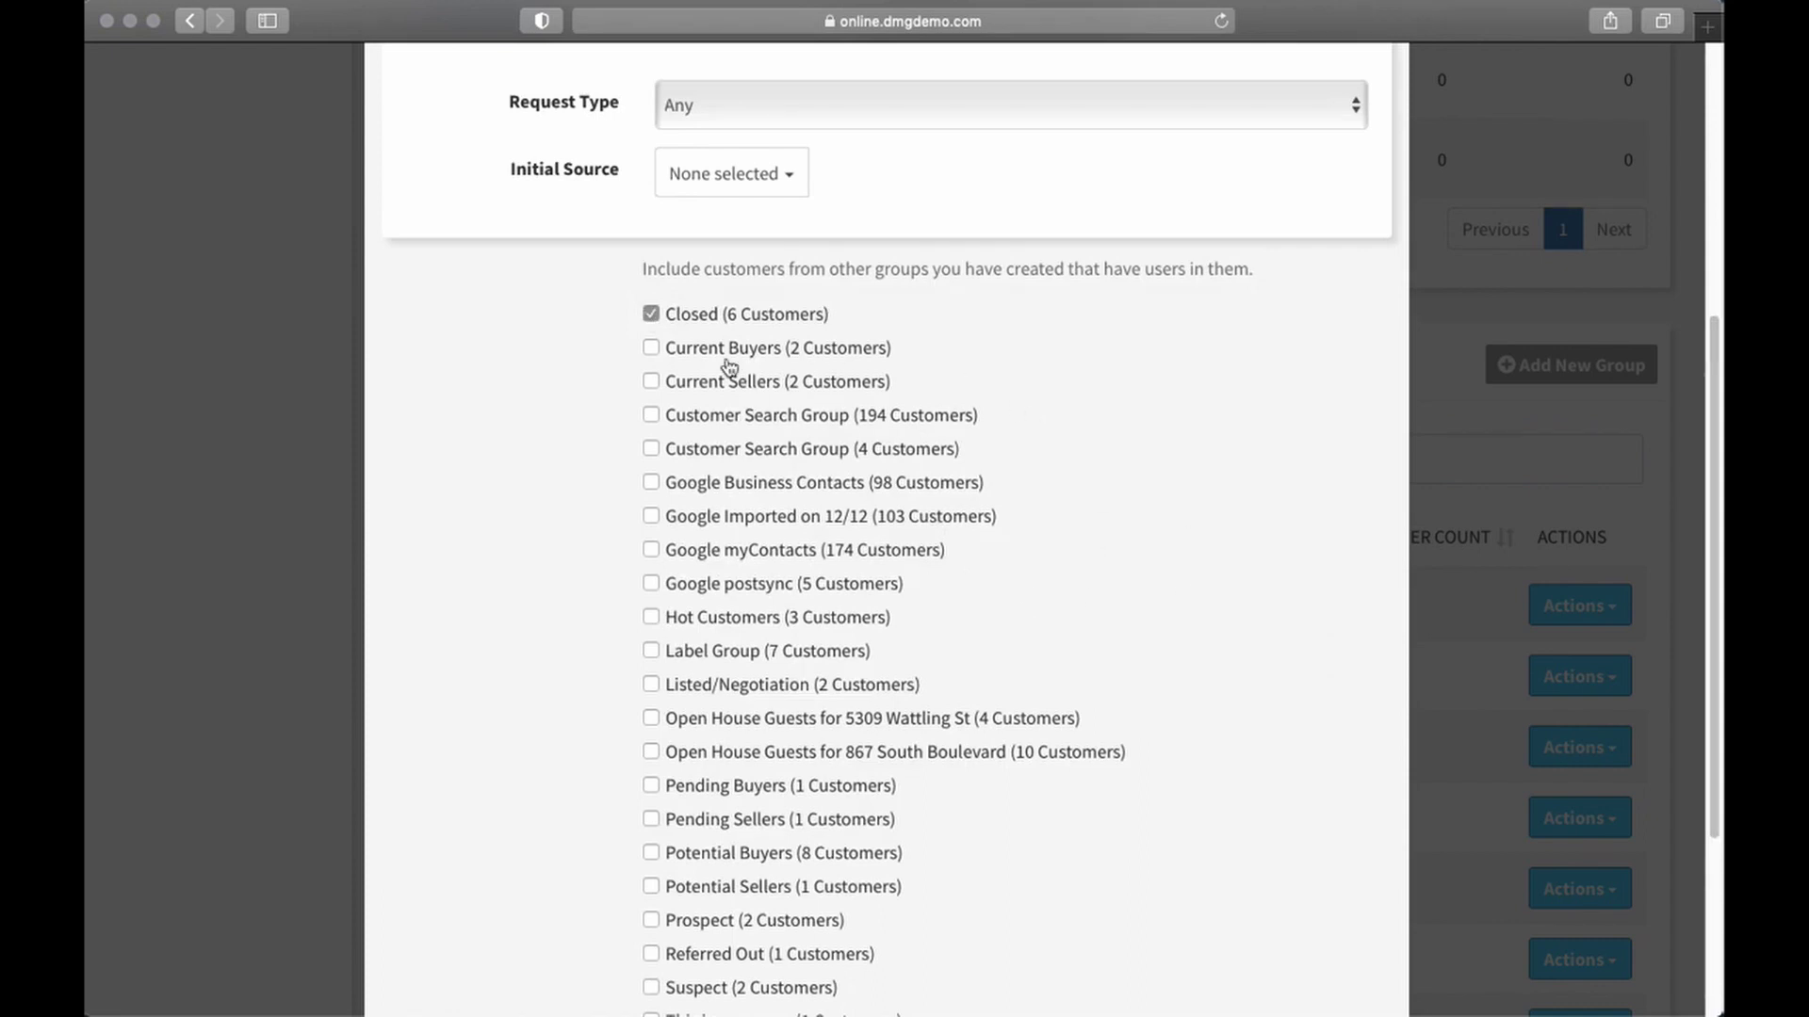
click(651, 348)
click(651, 381)
scroll(833, 415, up, 1)
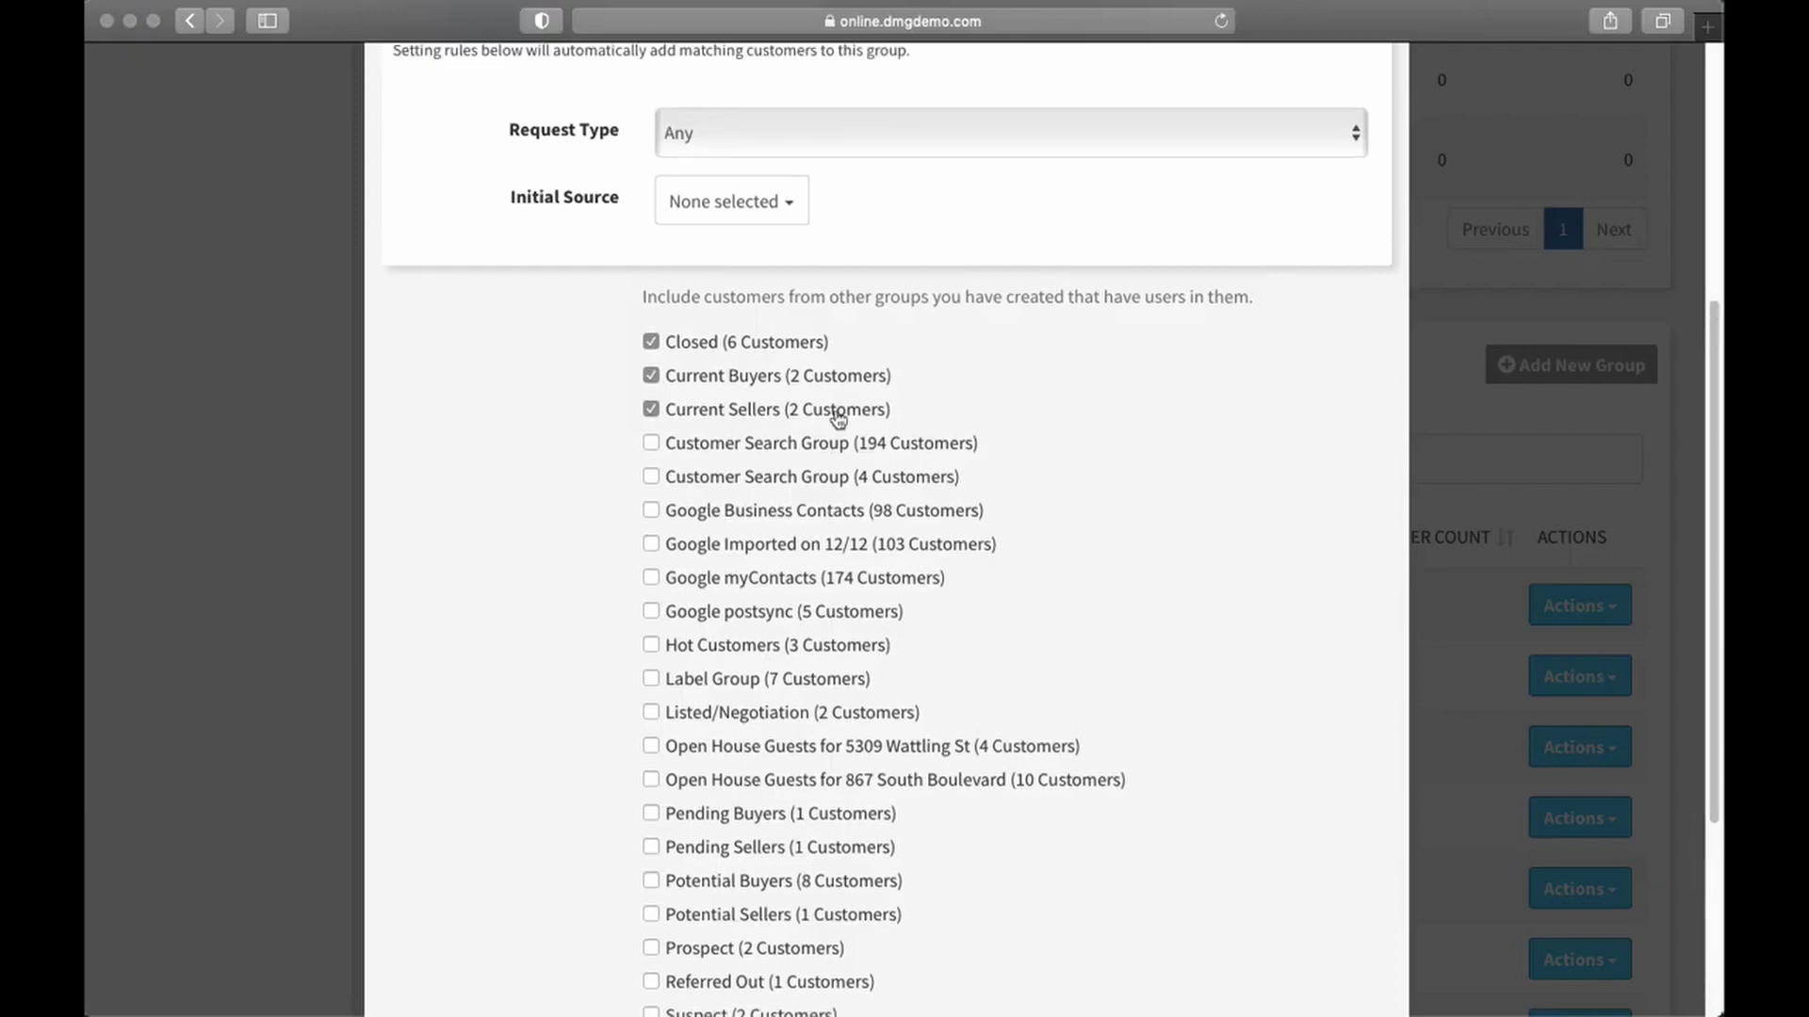
- Try setting the new group's request type rule to Showing, and close the form without saving the group
scroll(838, 419, up, 4)
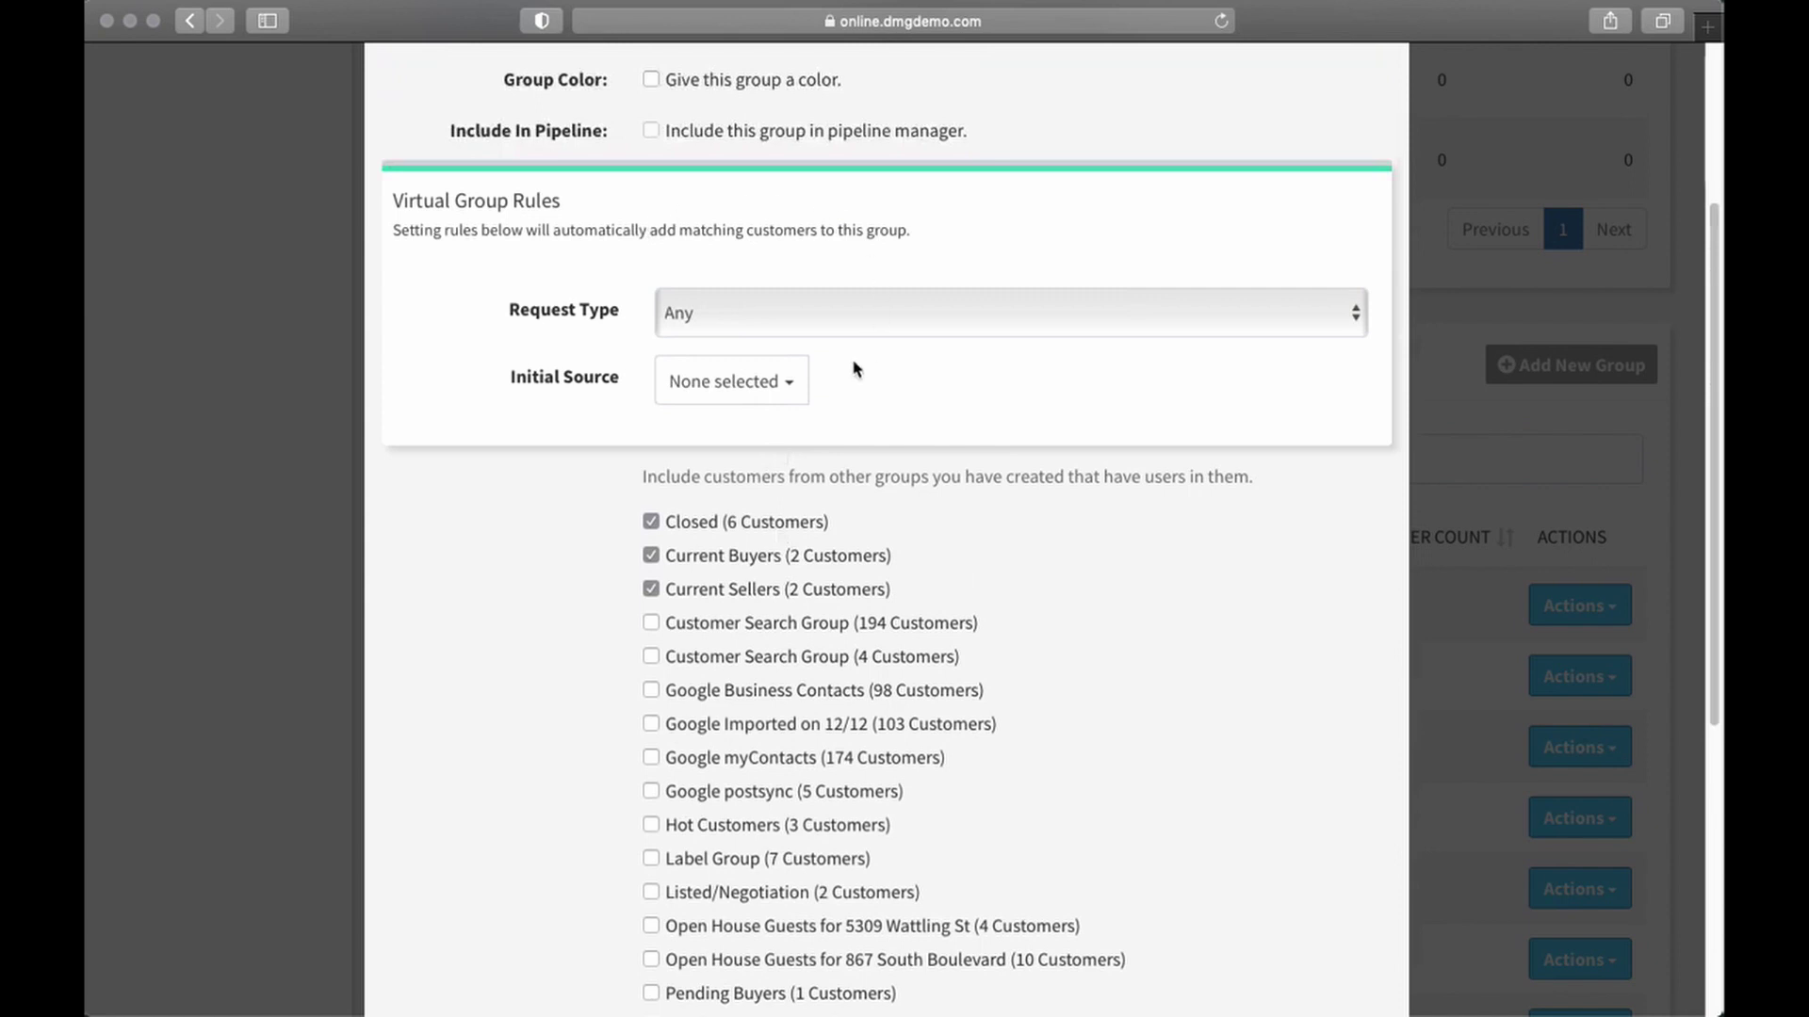
click(731, 325)
click(731, 339)
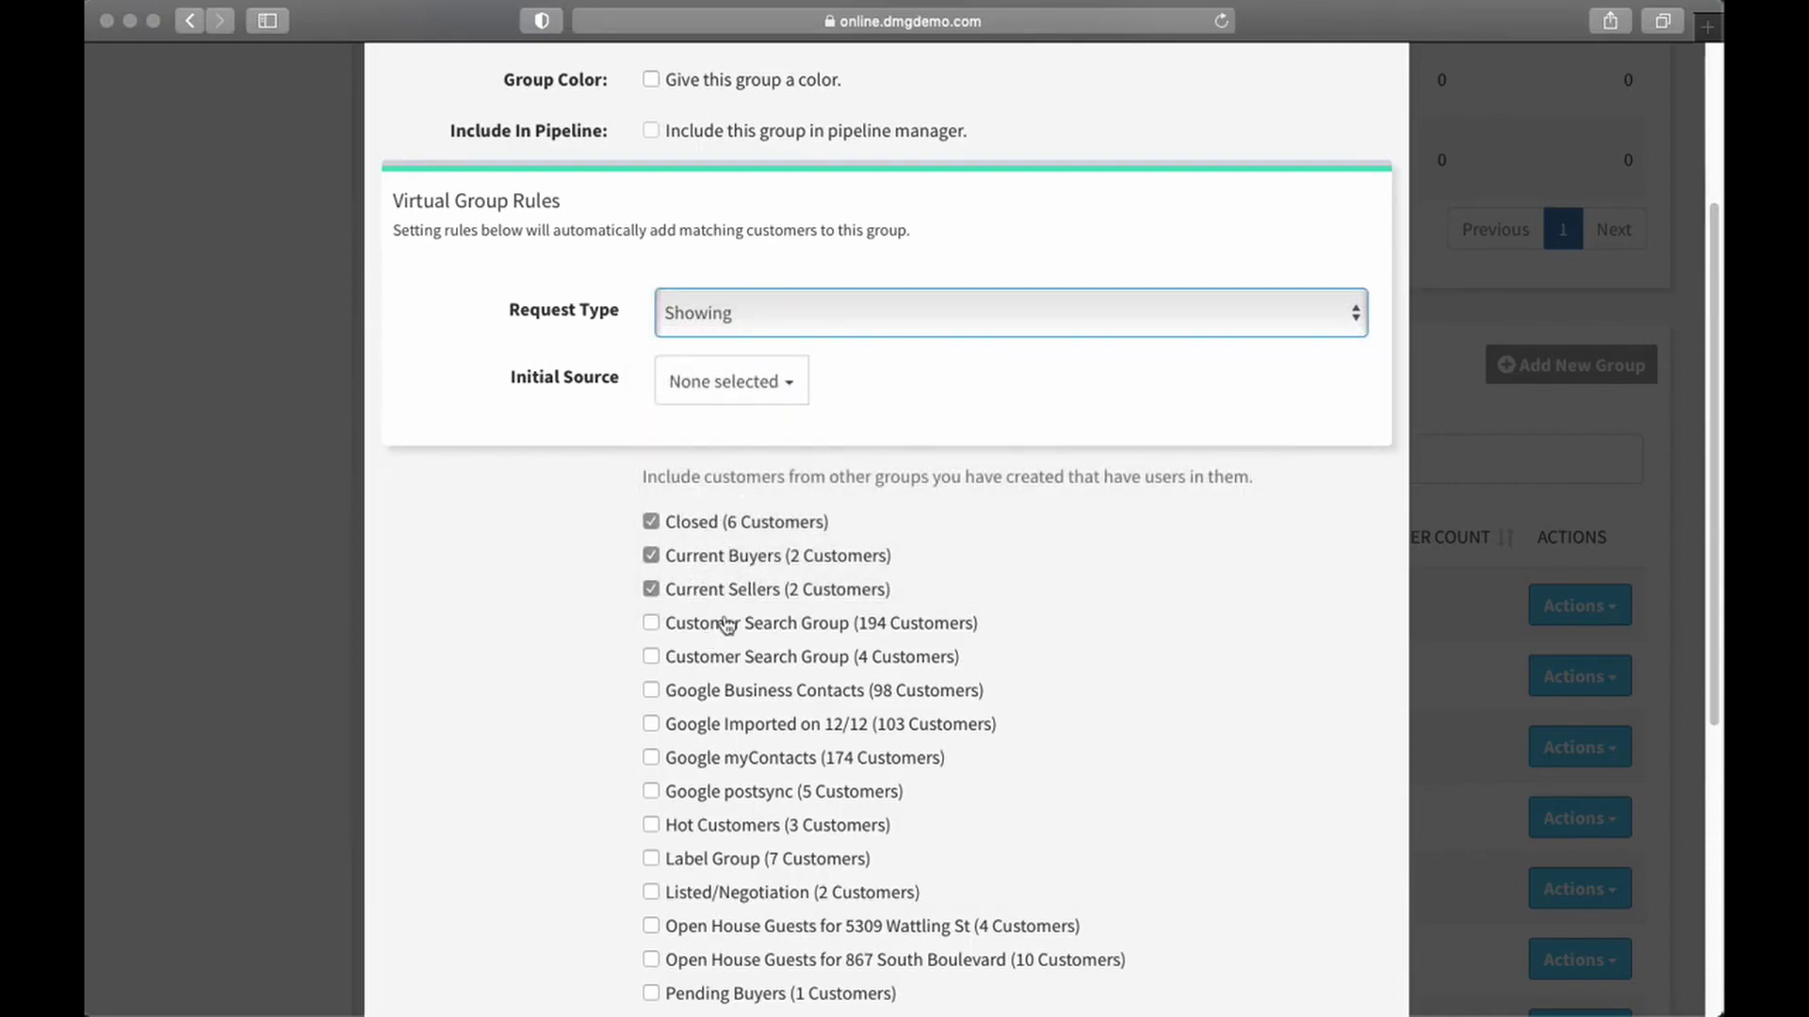
scroll(784, 596, down, 3)
scroll(796, 579, down, 6)
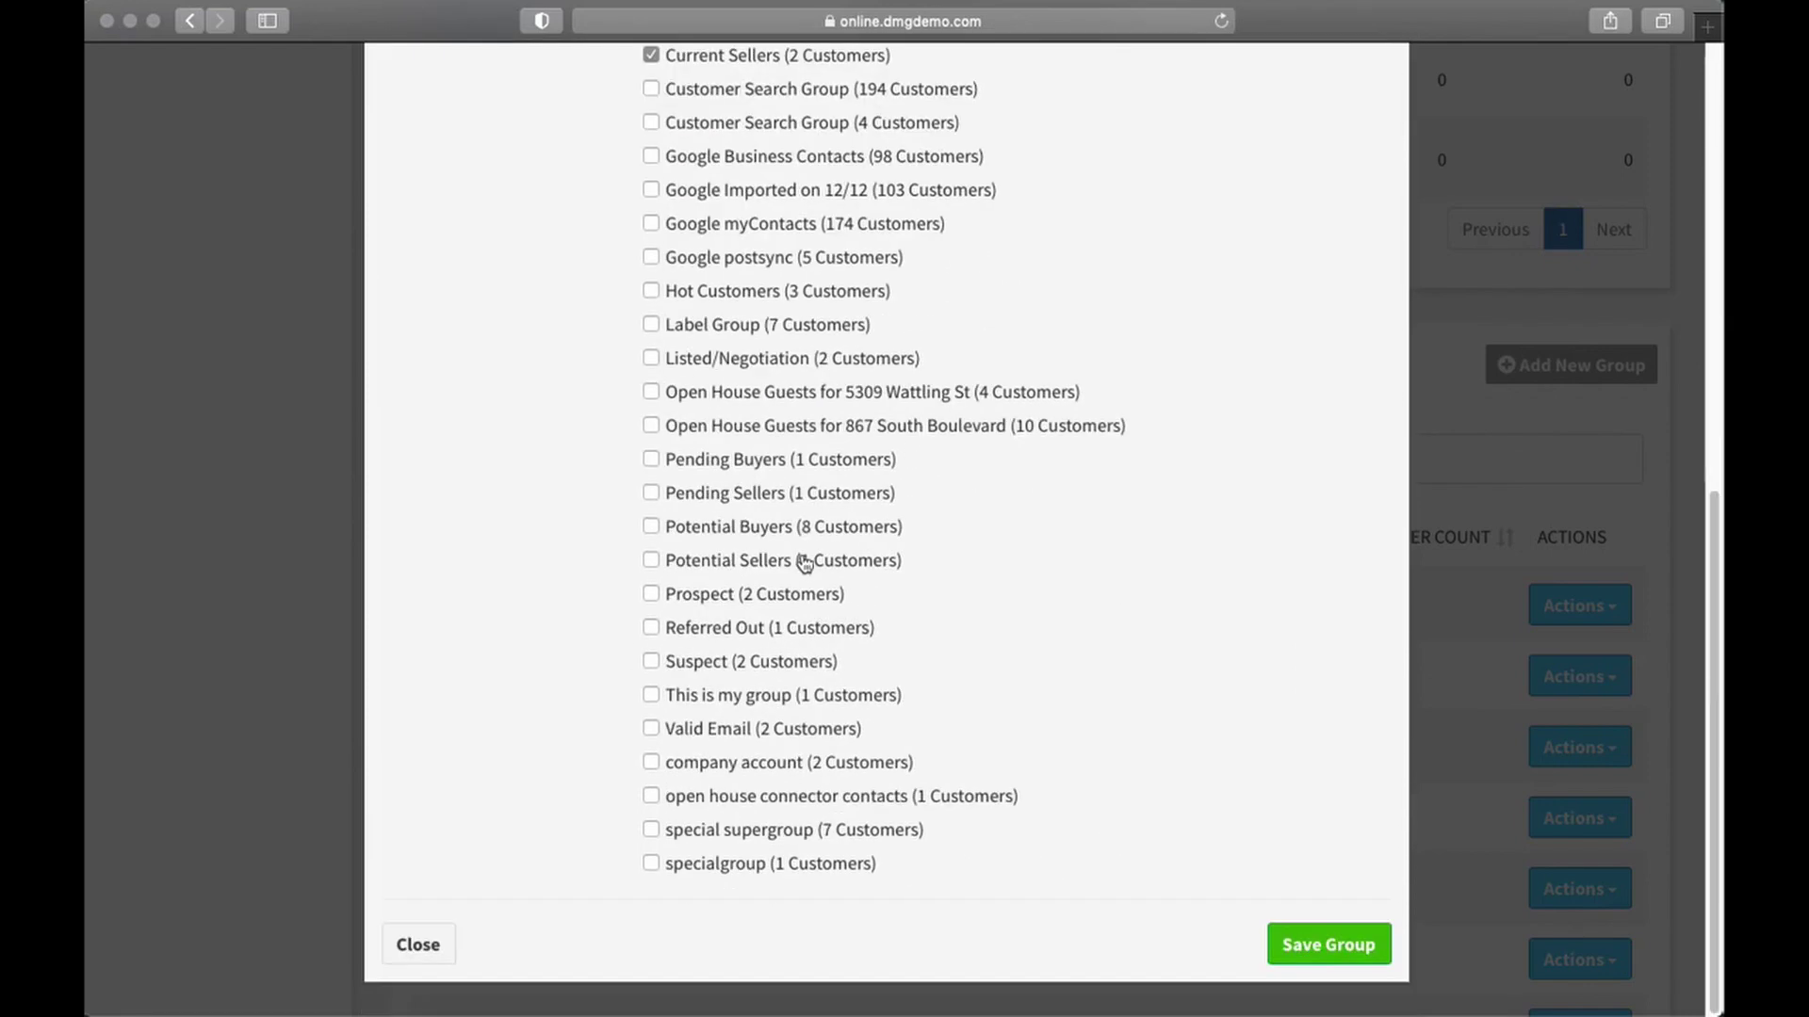
click(417, 943)
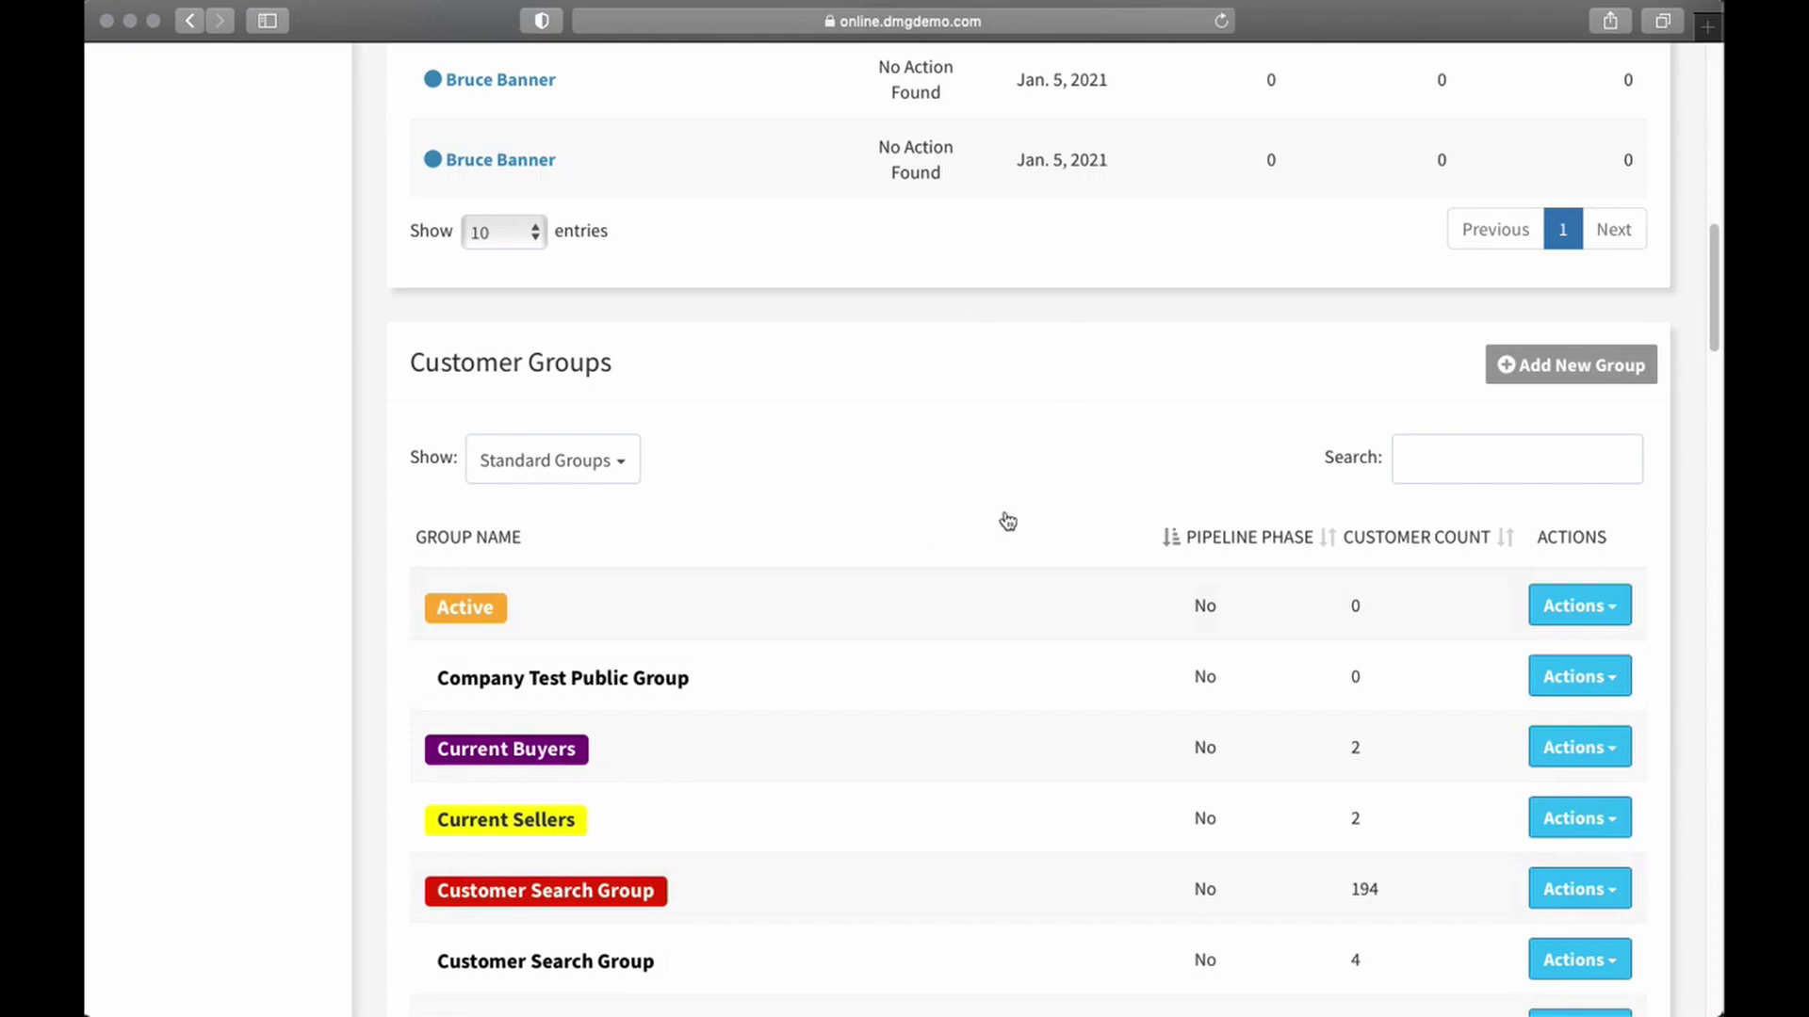
- Set the Customer Groups list to show 25 entries per page and look over the longer list
scroll(1012, 517, down, 5)
scroll(1031, 524, up, 2)
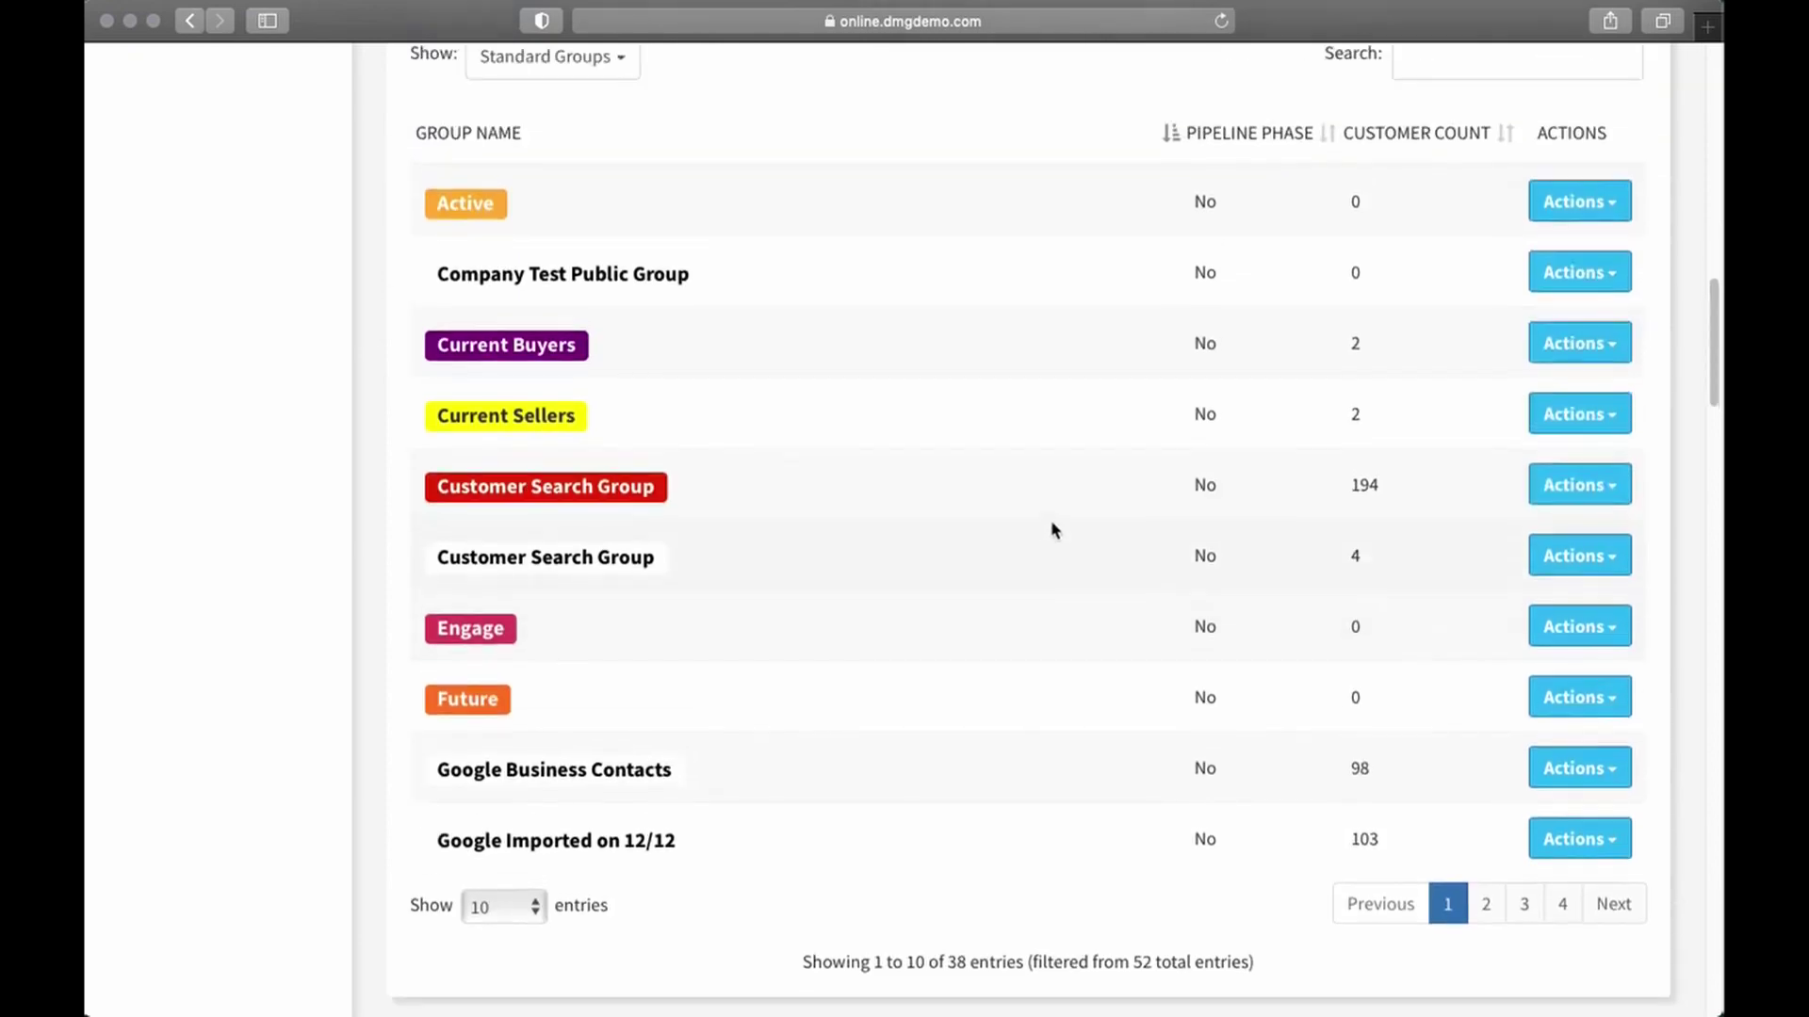
scroll(1079, 283, down, 2)
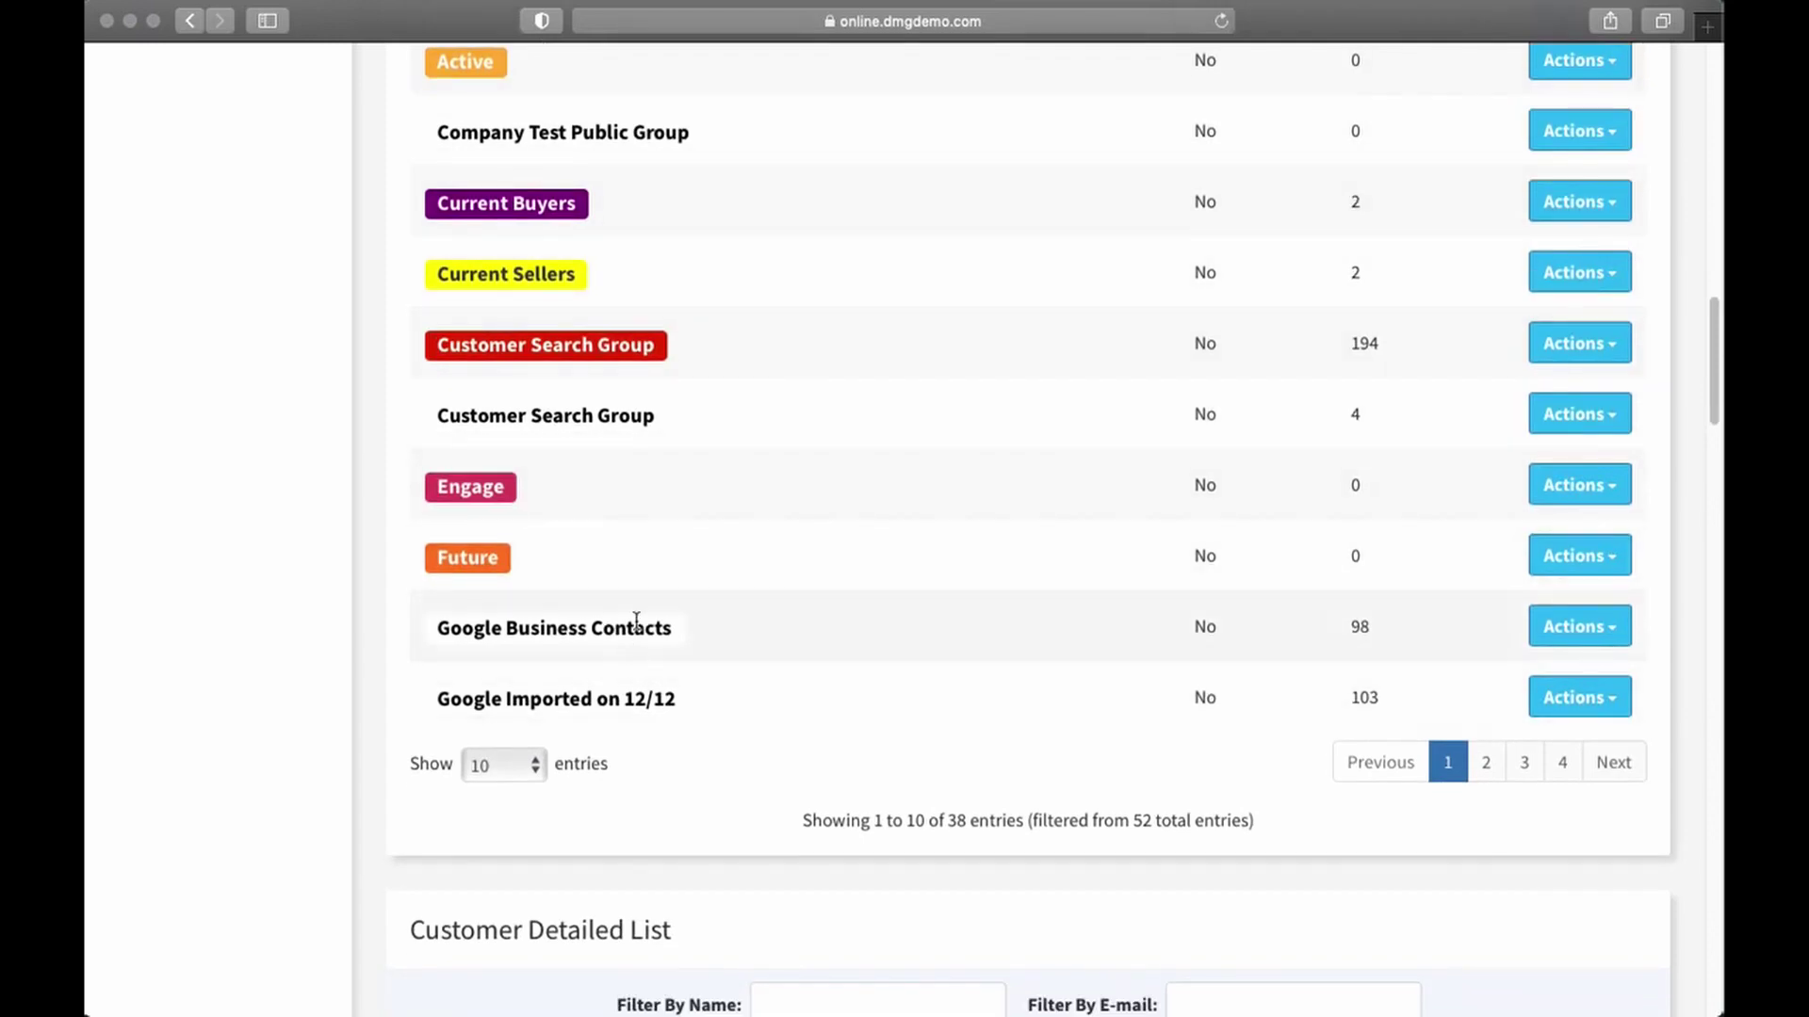
click(517, 773)
click(528, 787)
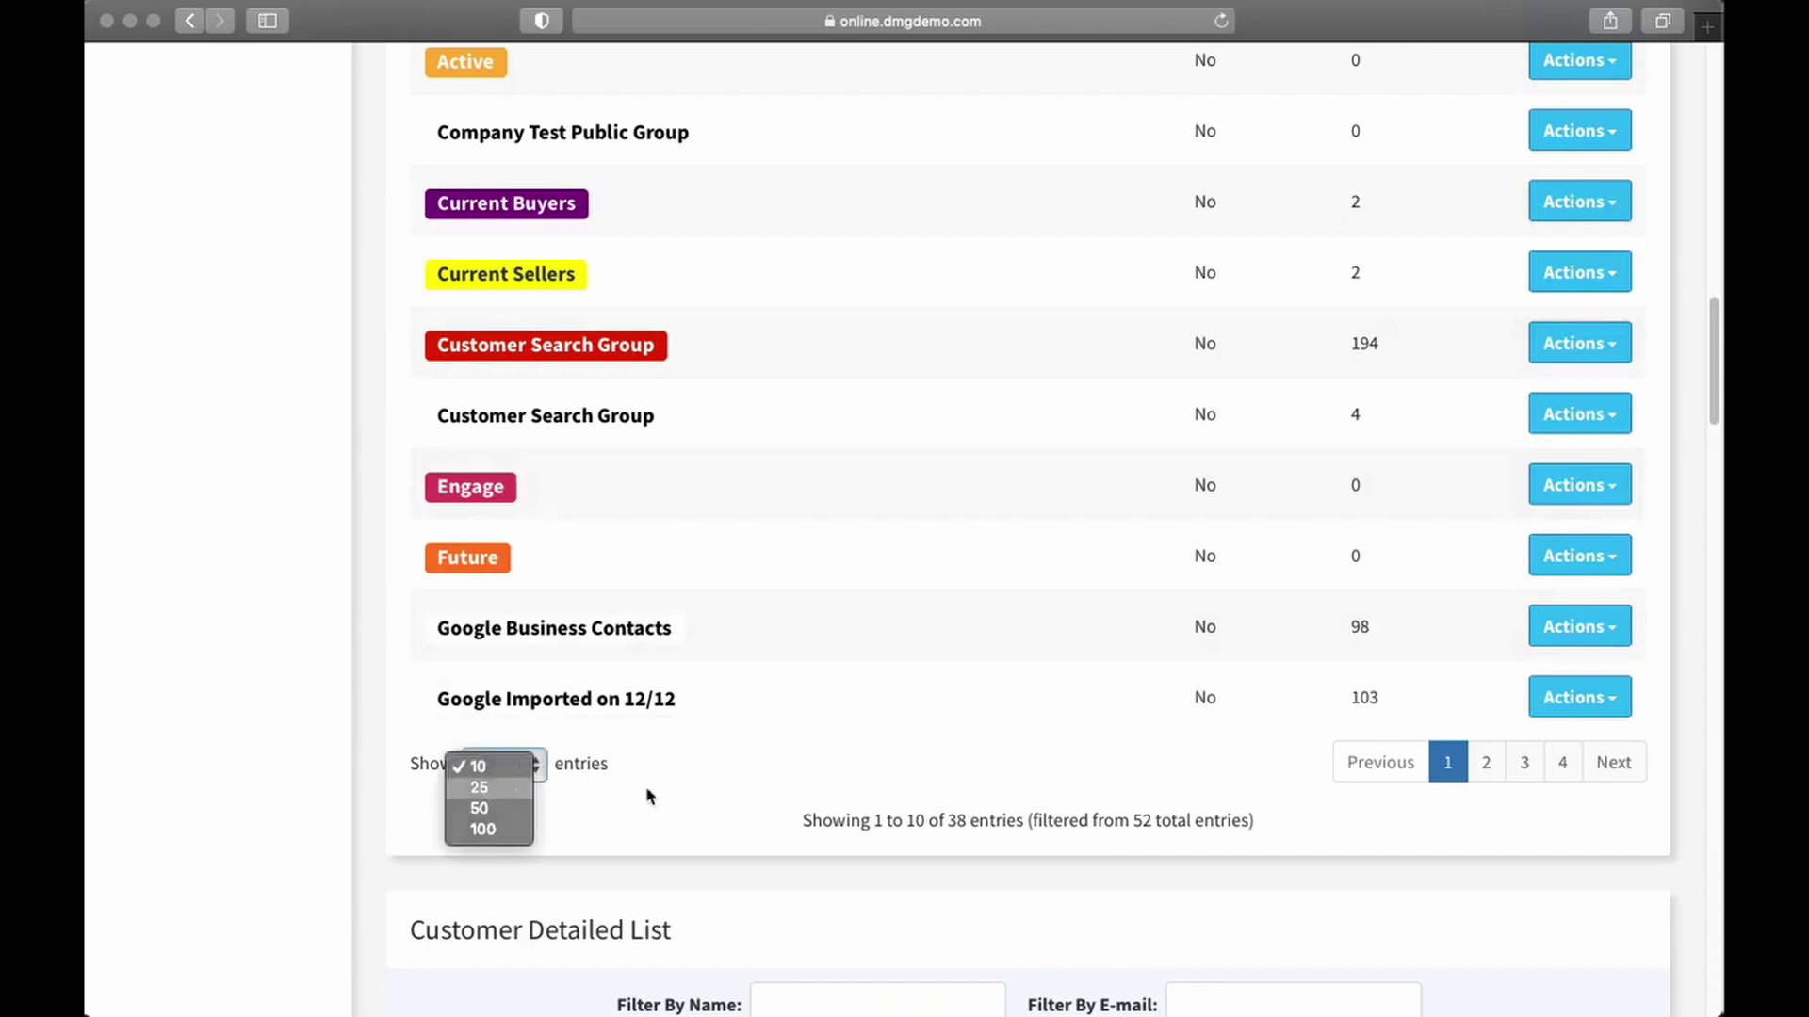
scroll(939, 774, down, 1)
scroll(939, 774, down, 10)
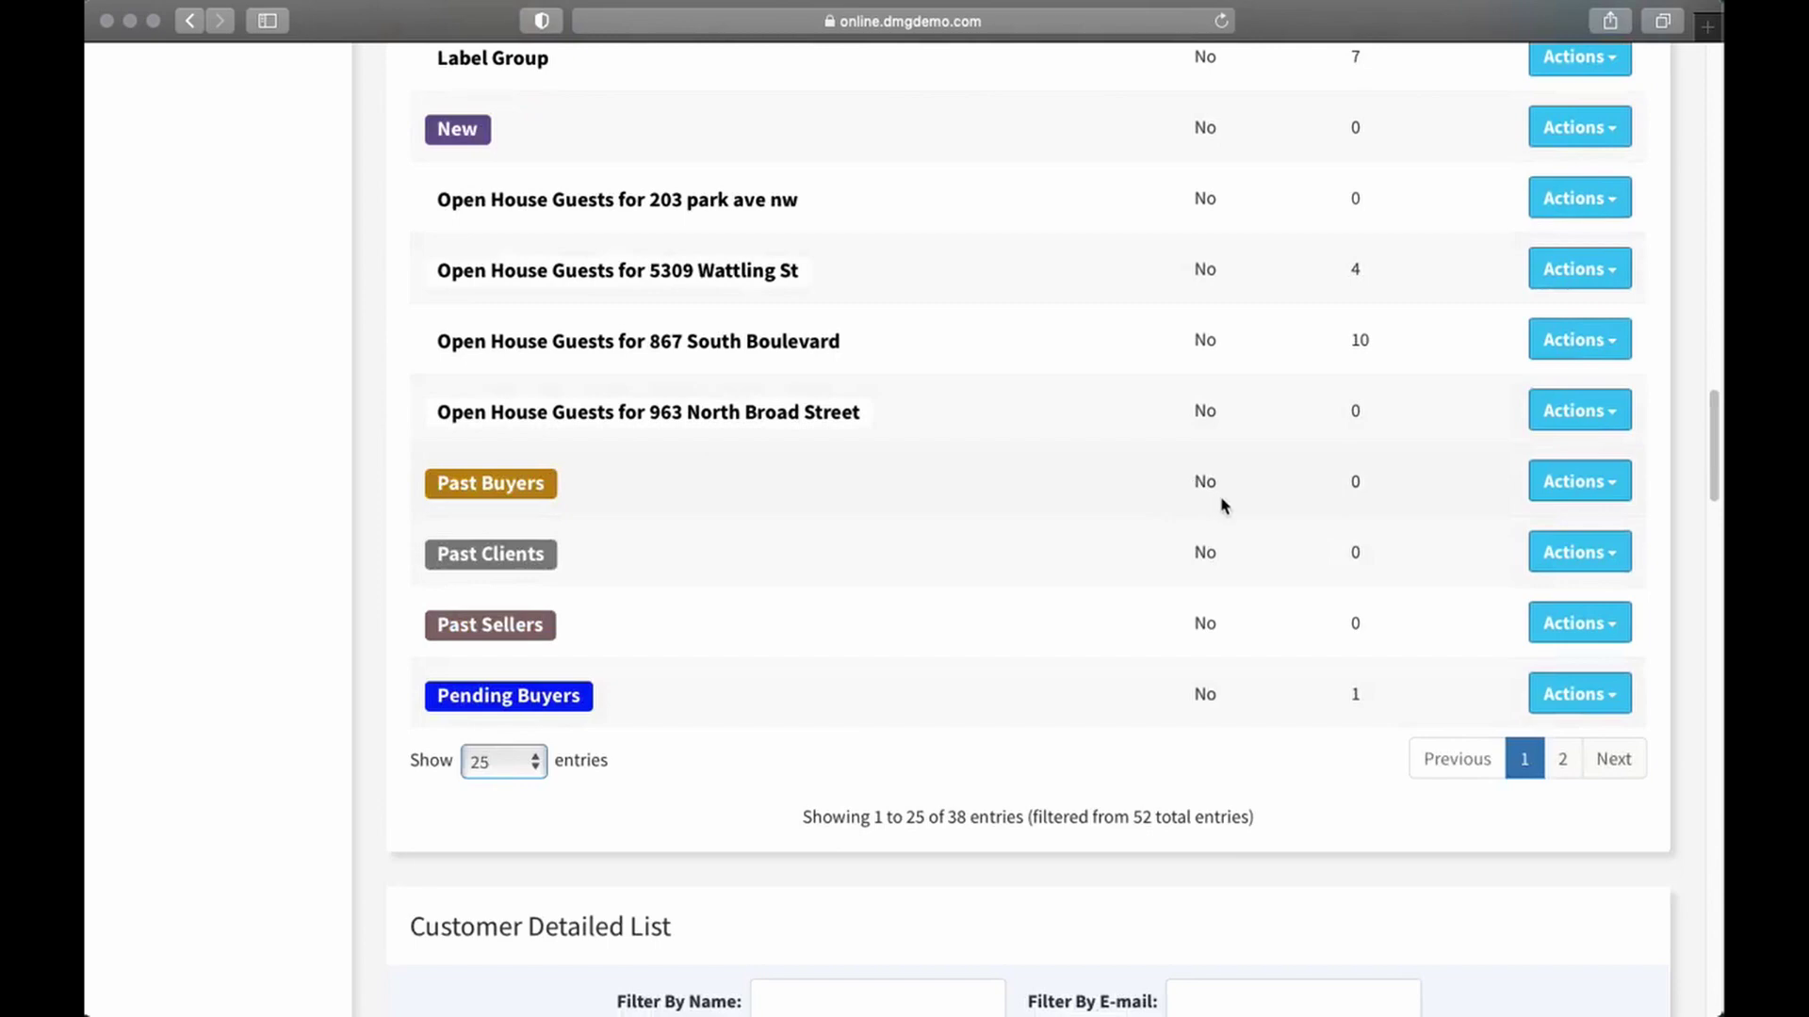
- Filter the Customer Detailed List by e-mails containing "cb@", and clear that filter again
scroll(828, 675, down, 5)
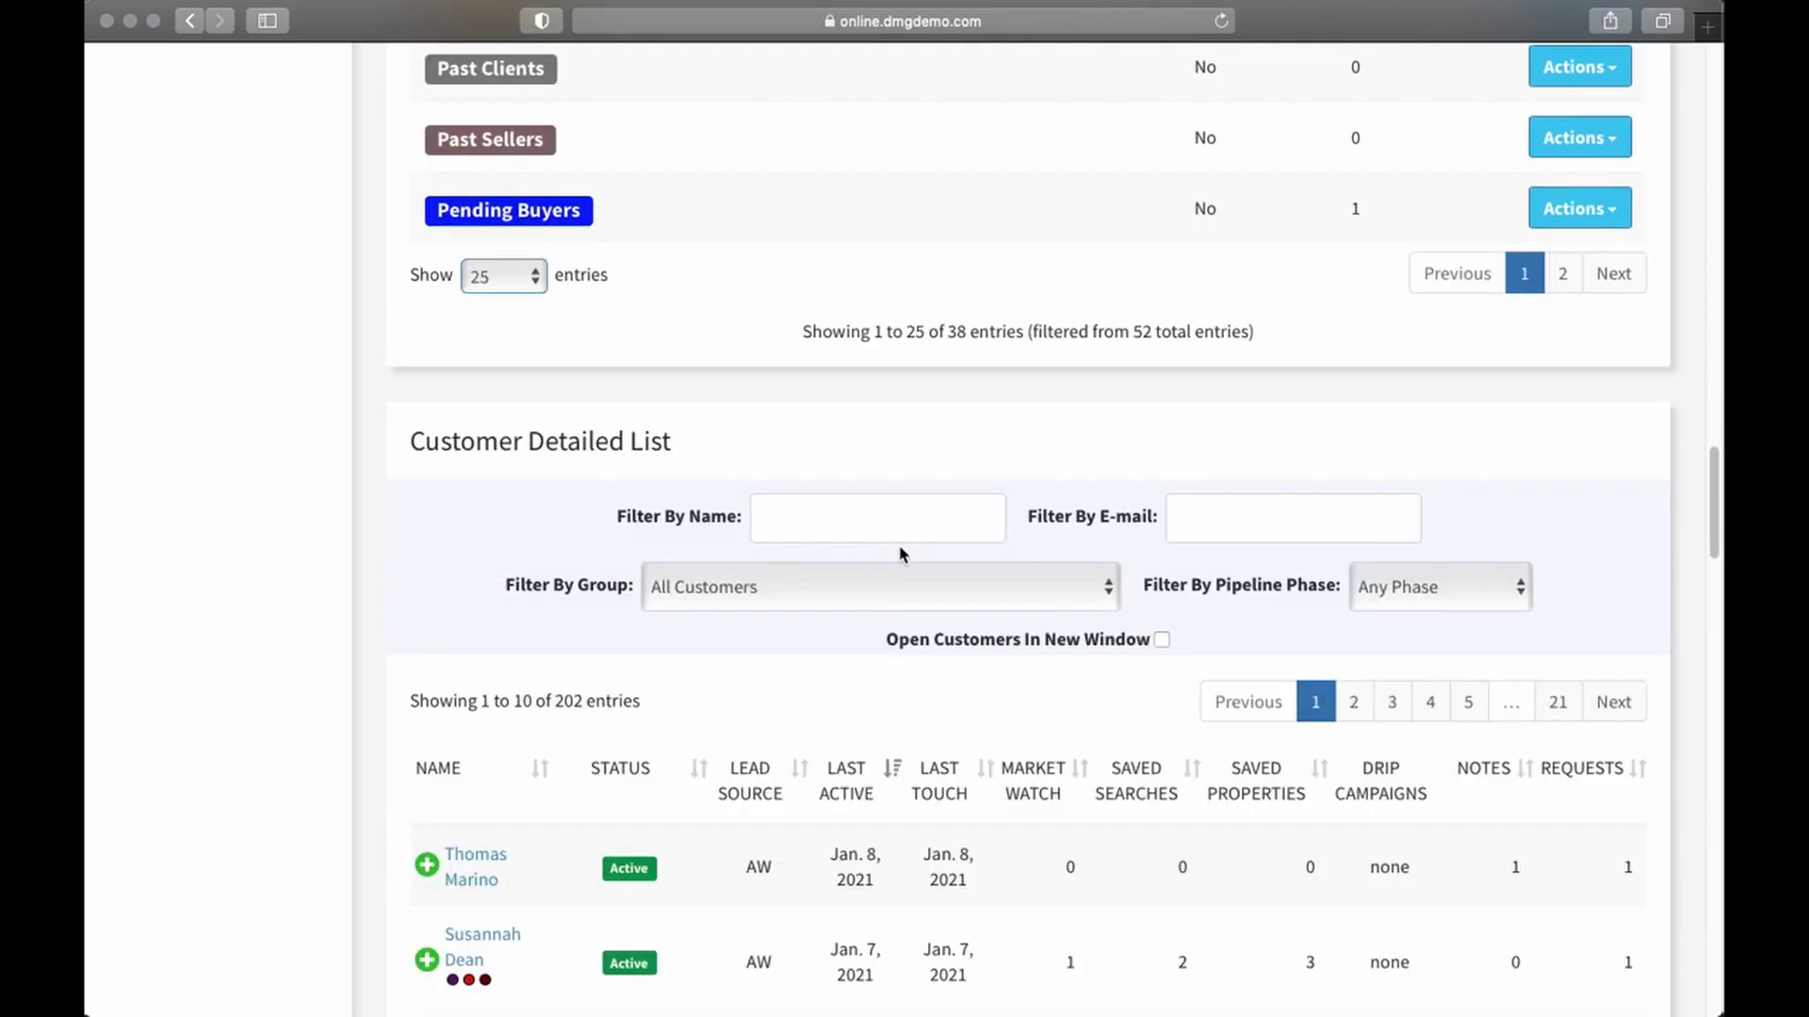
scroll(901, 554, down, 3)
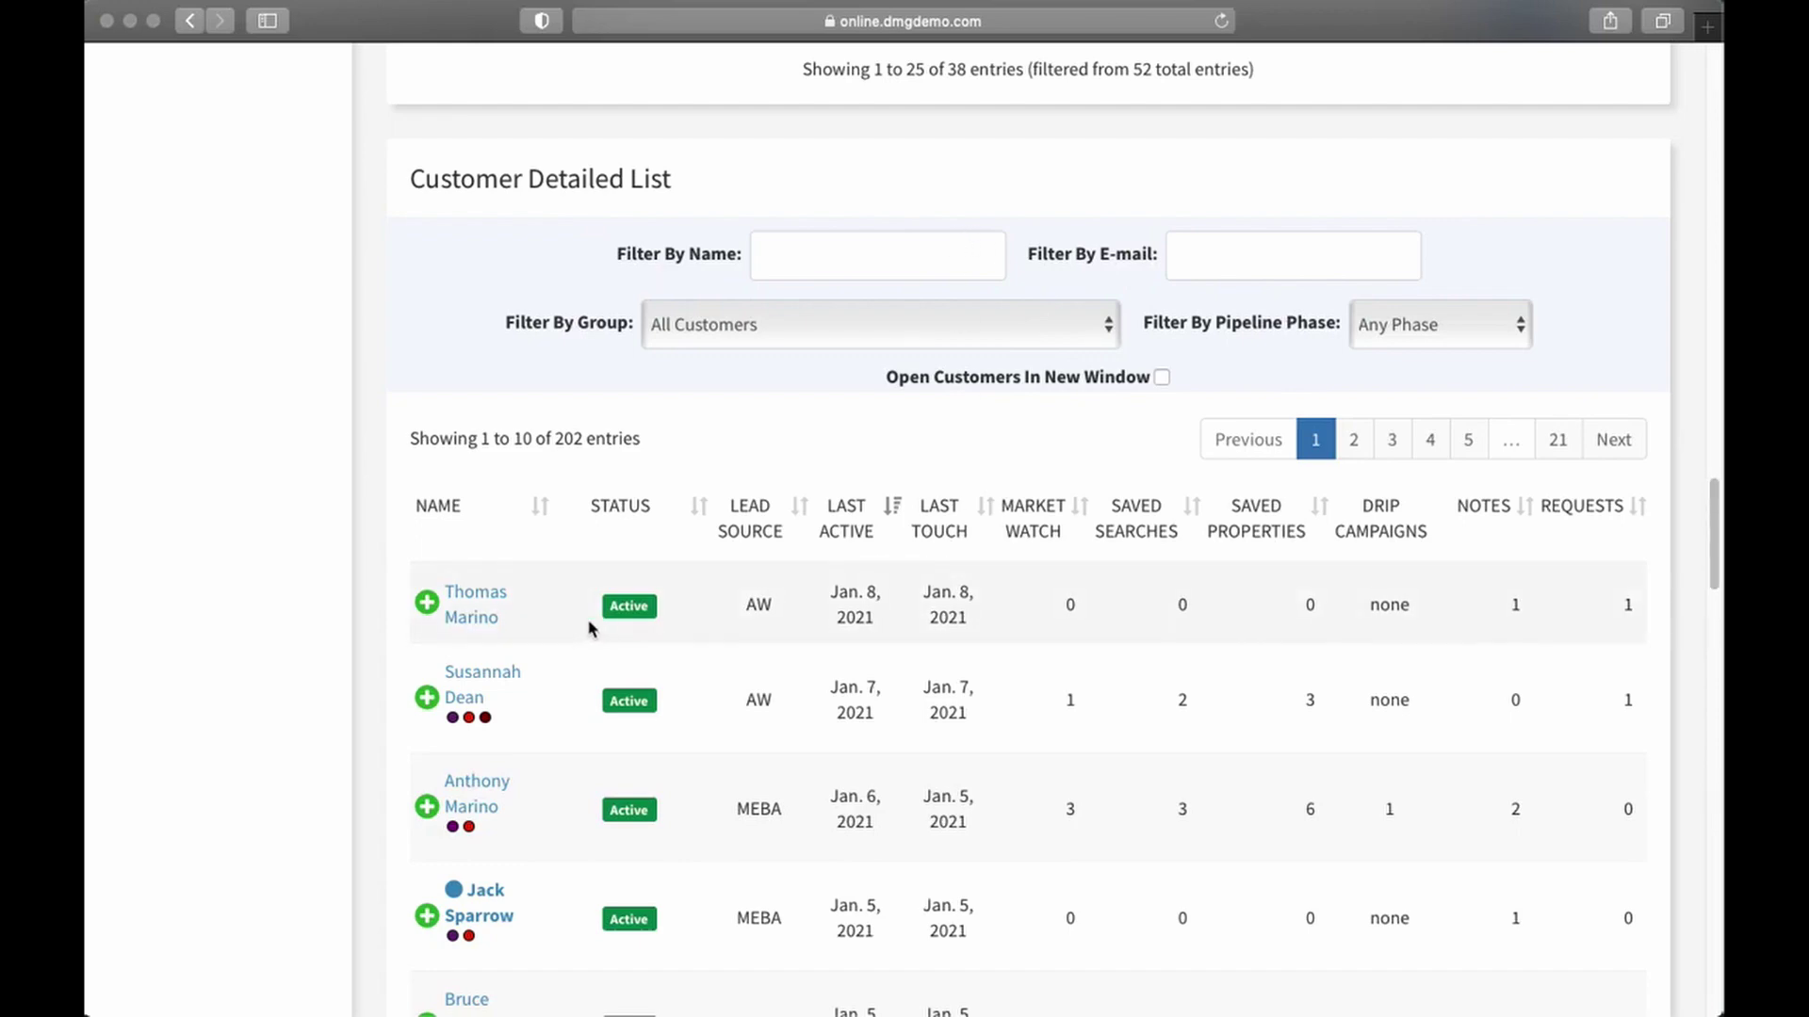
click(786, 257)
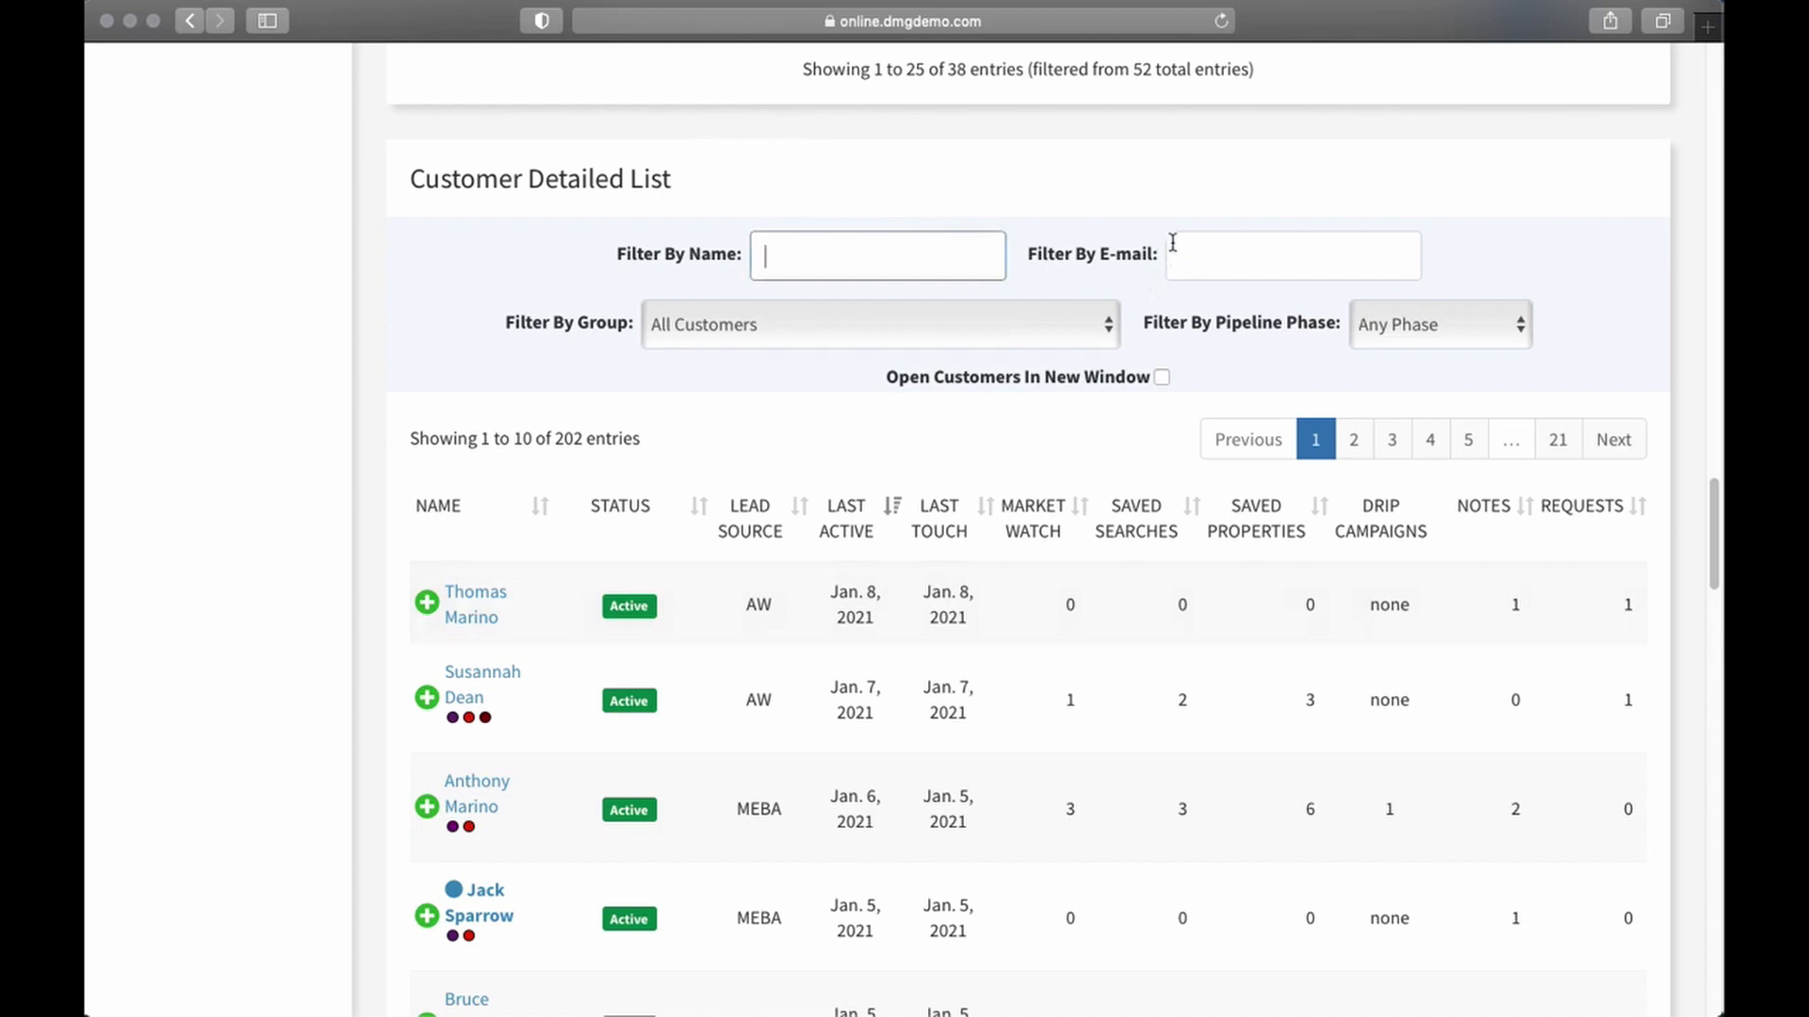
click(1211, 261)
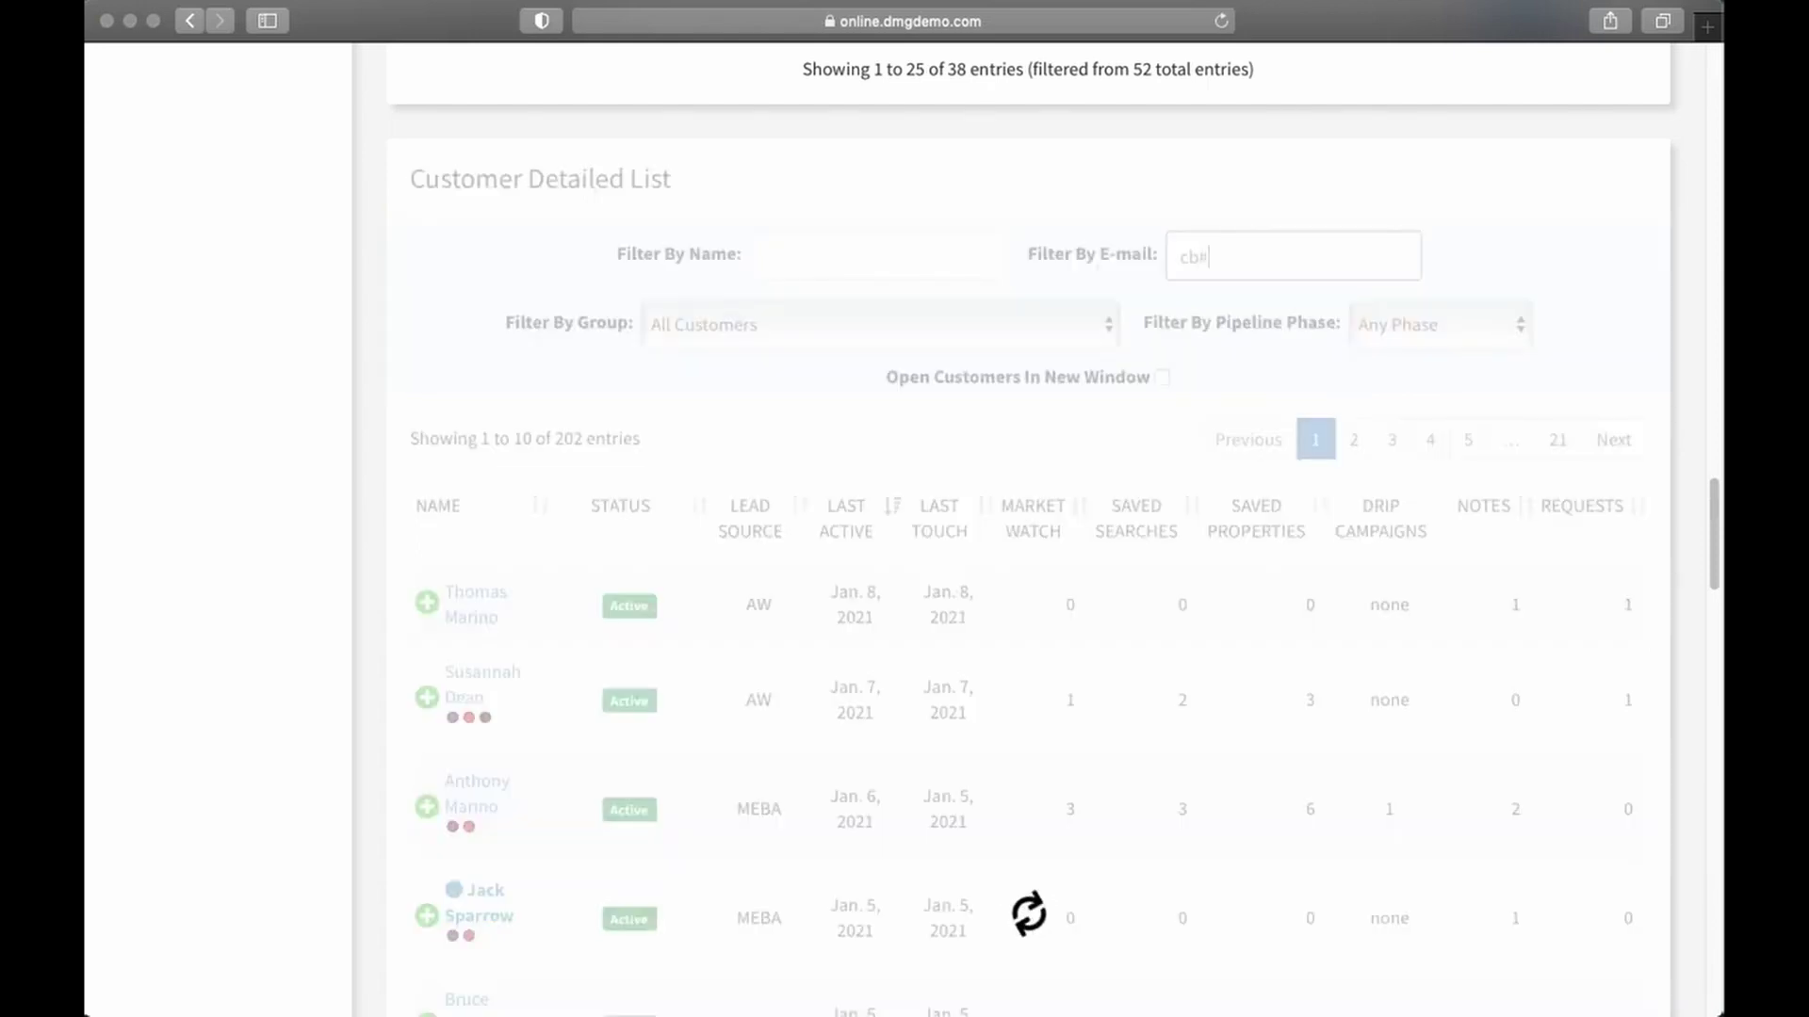
text(cb@)
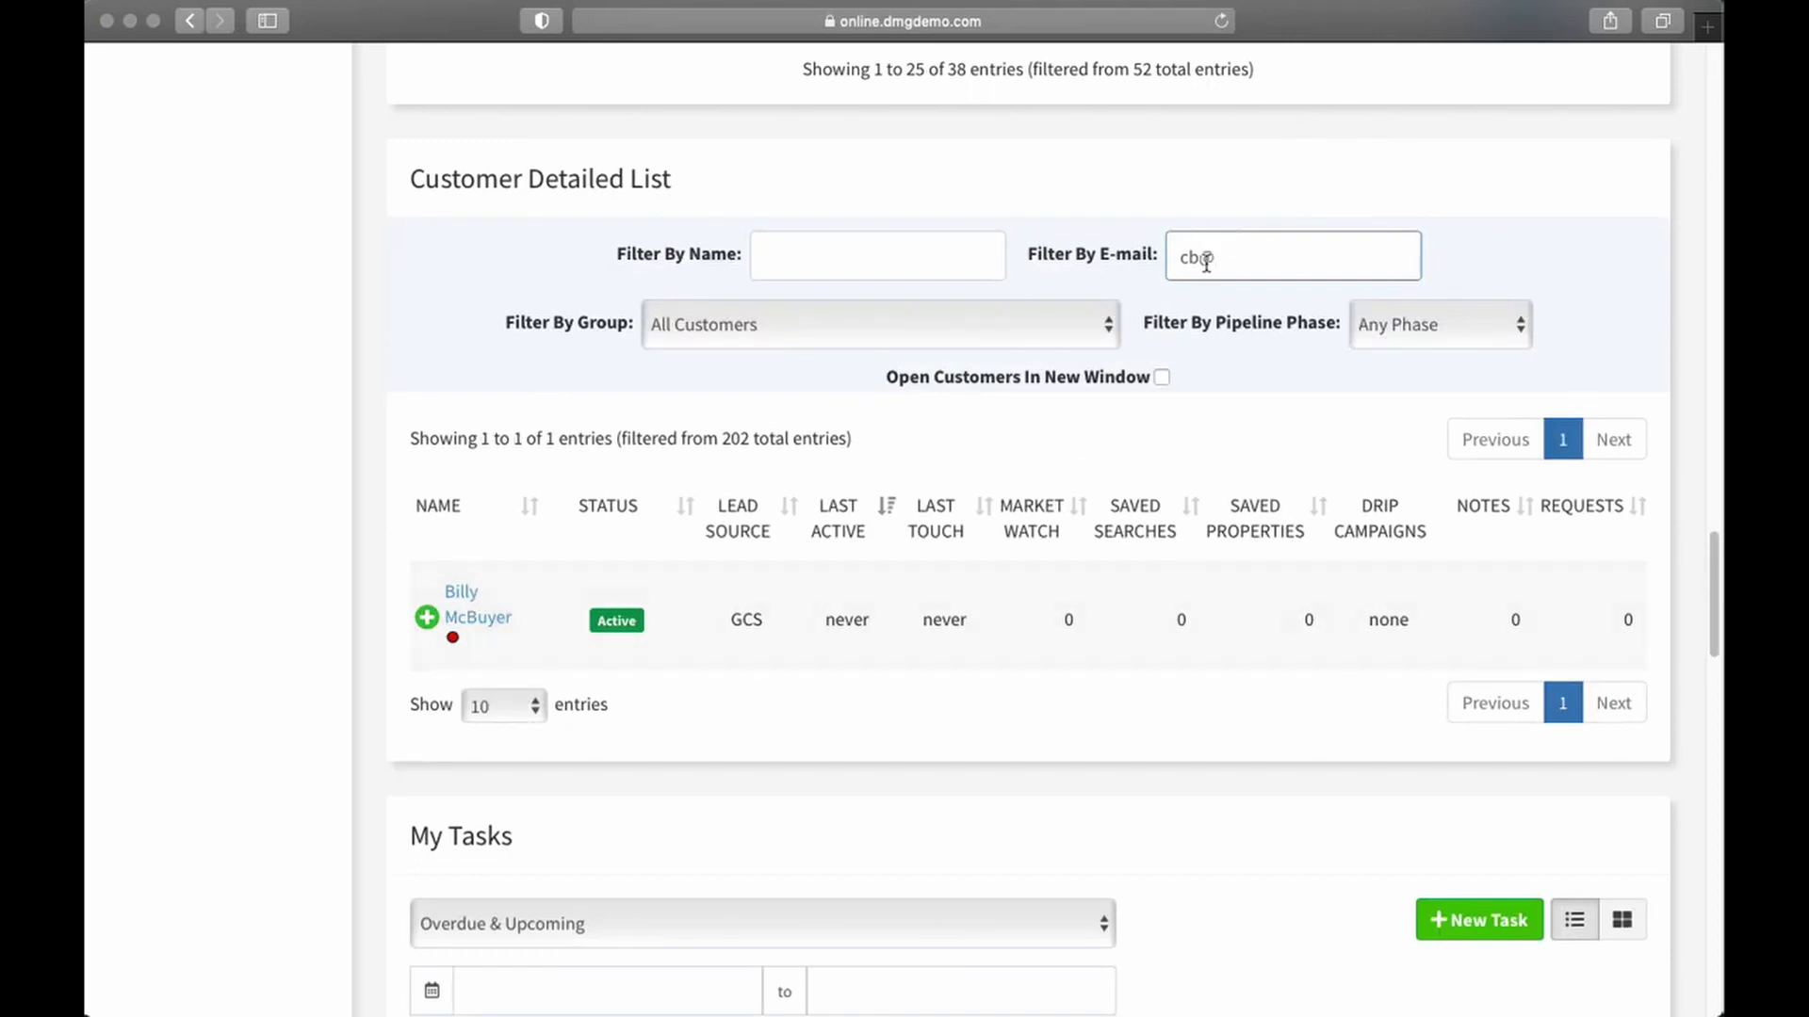
drag(1220, 257, 1183, 256)
key(BackSpace)
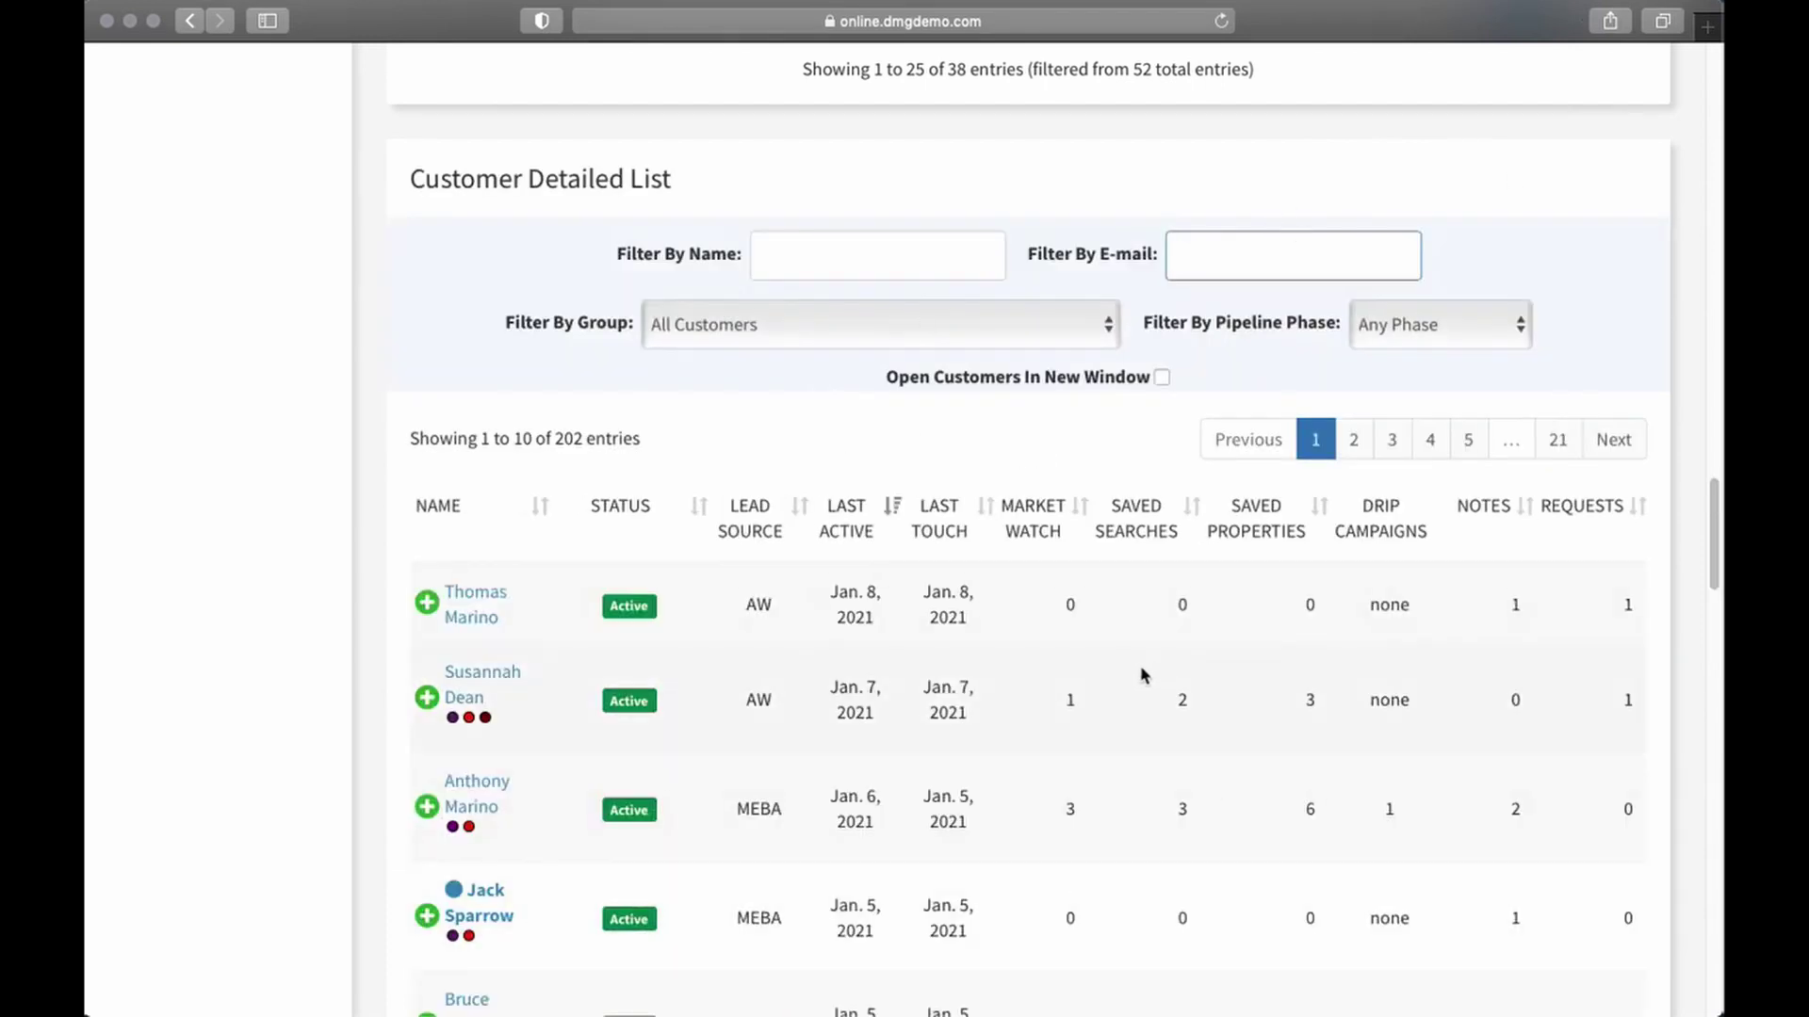
- Filter the Customer Detailed List by the Future group, and change the group filter to Active
click(1089, 336)
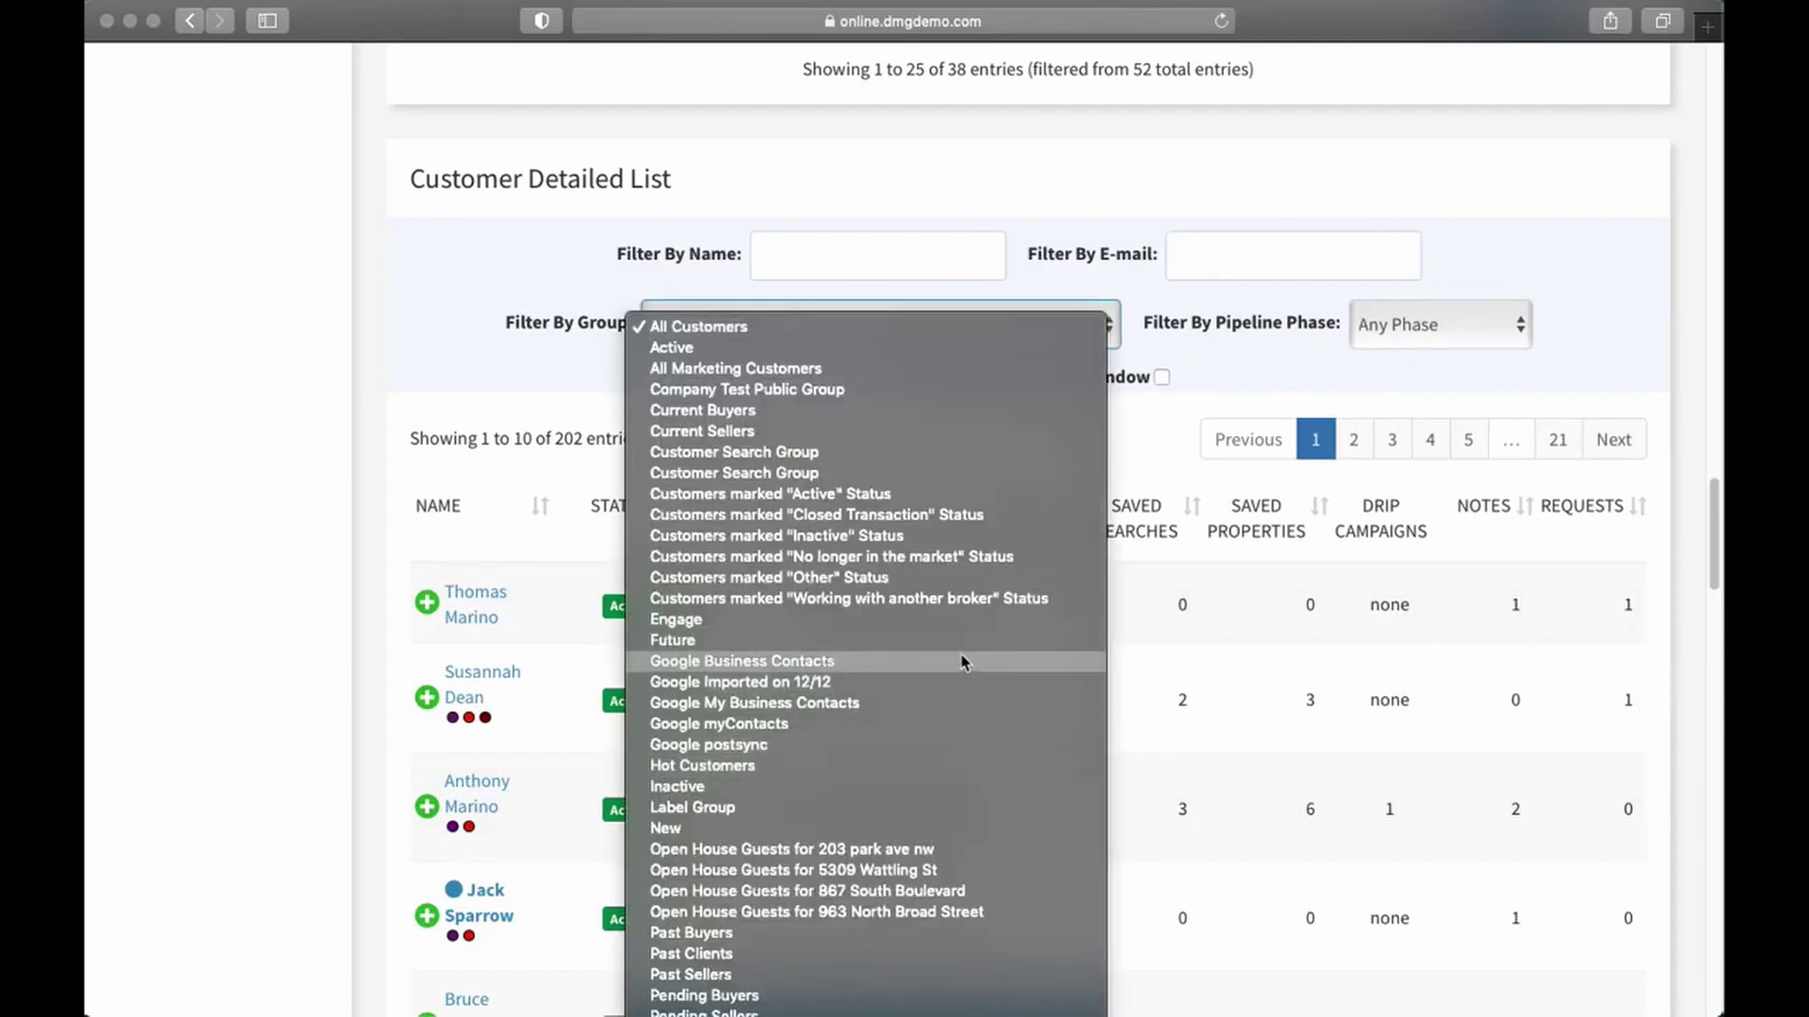
click(719, 641)
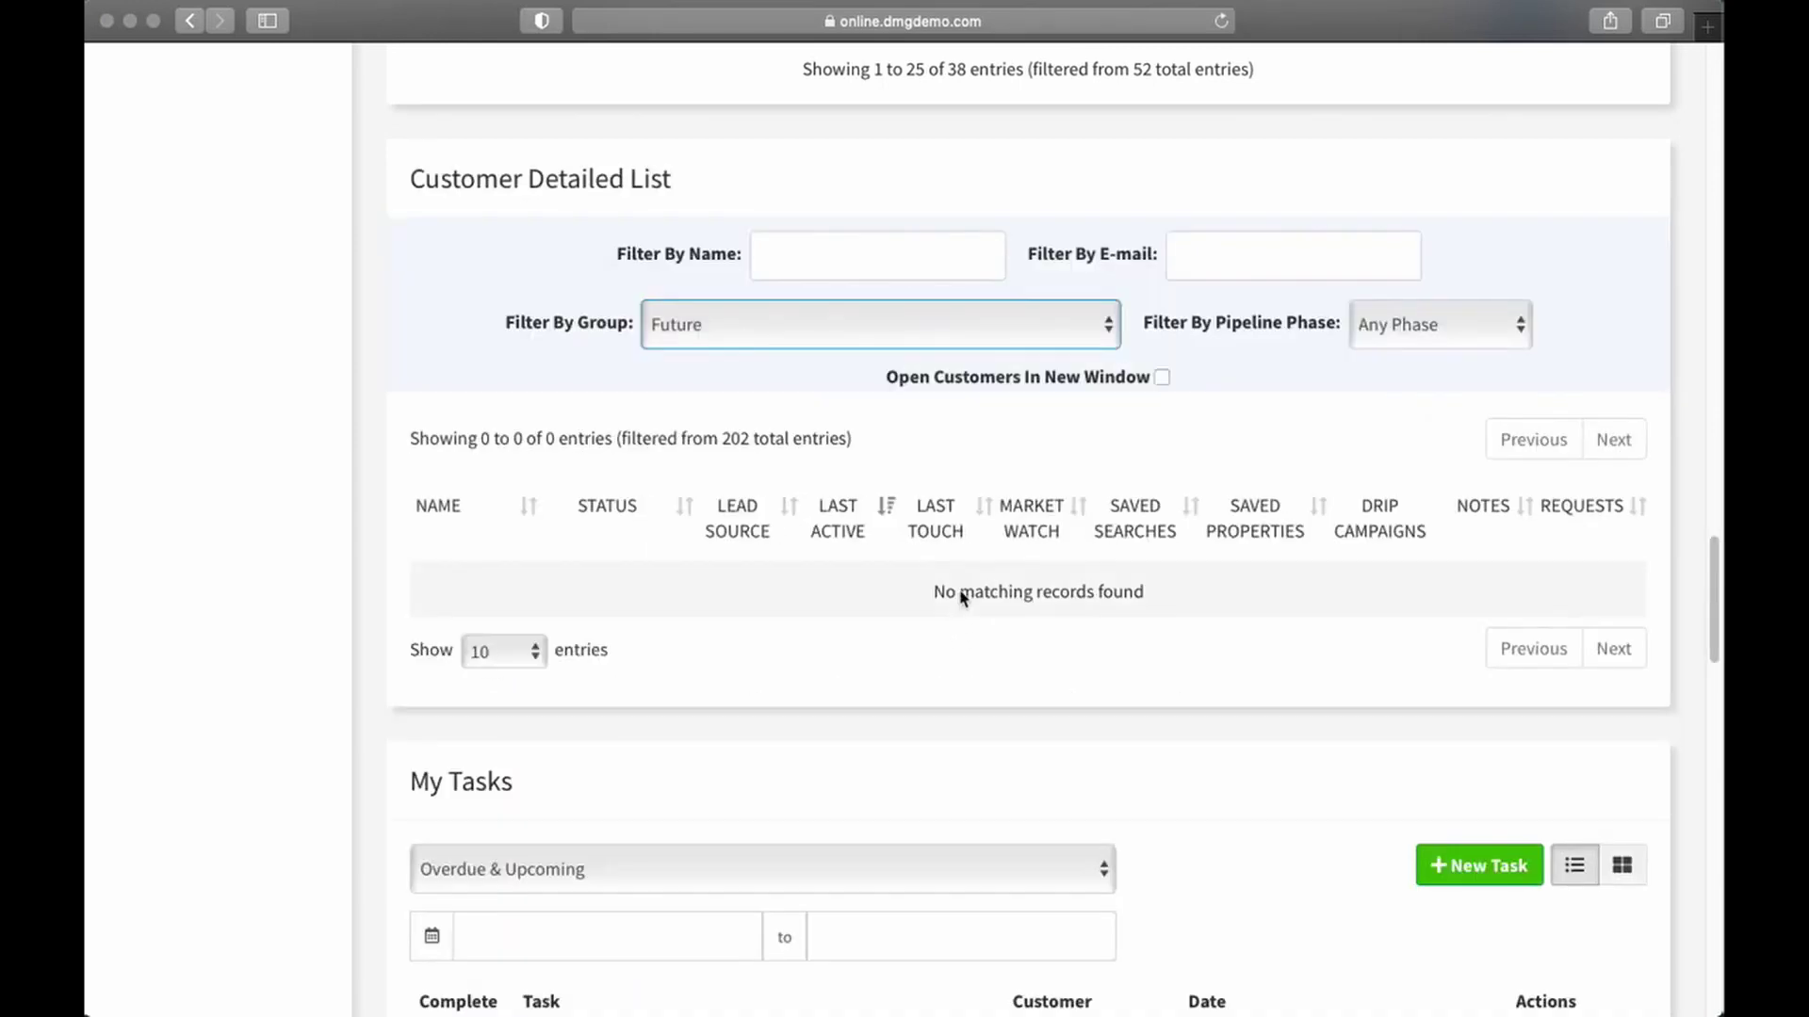
click(1080, 335)
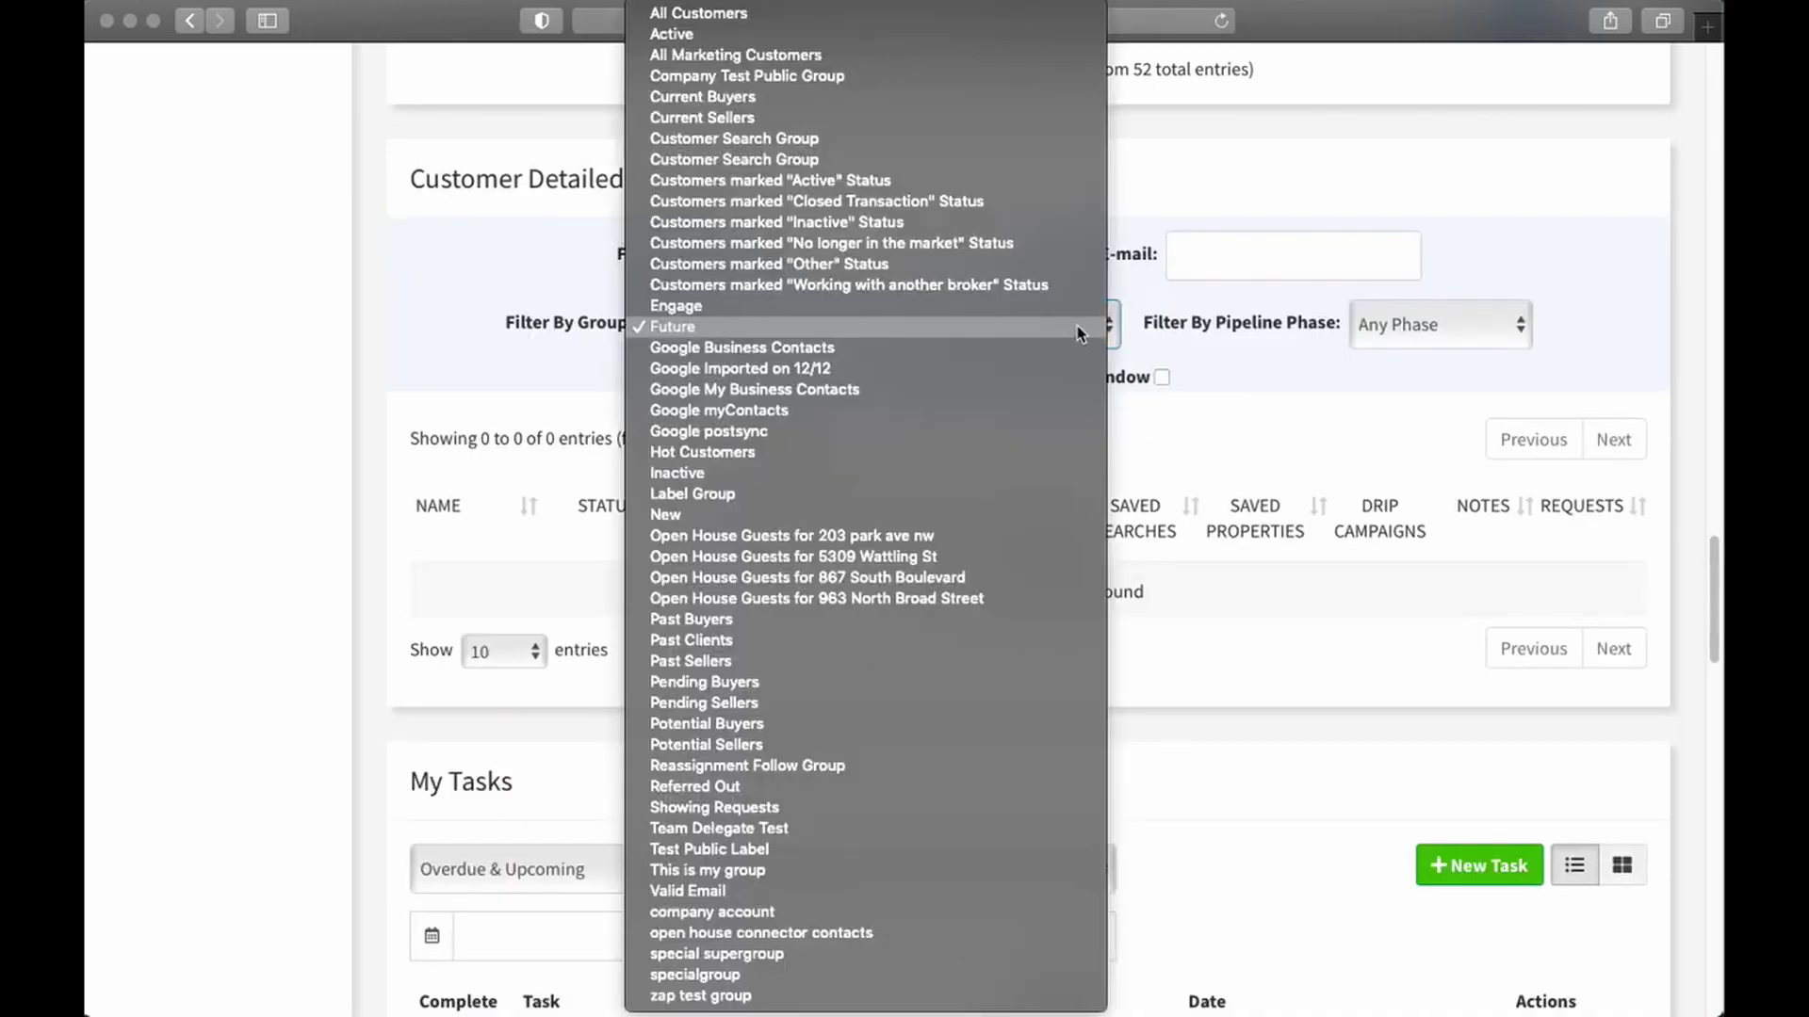
click(686, 38)
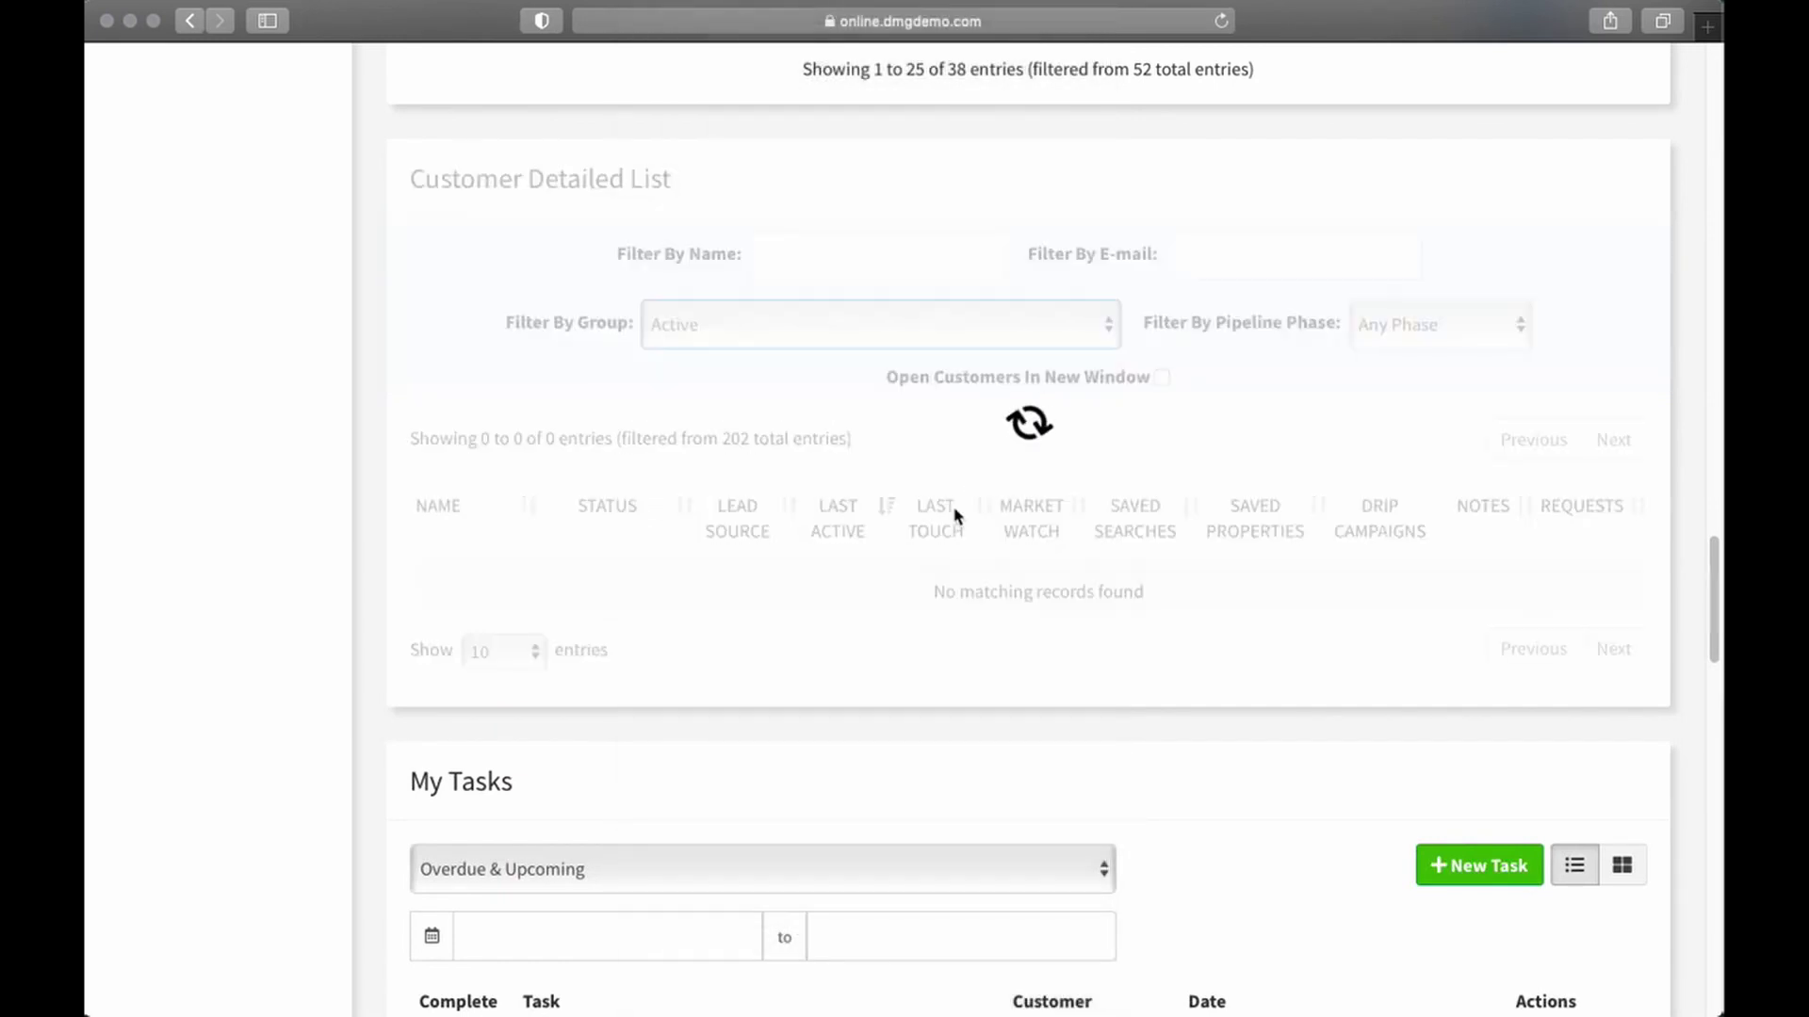
- Set the Customer Detailed List's group filter to All Customers, and filter the list by the Suspect pipeline phase
click(1057, 324)
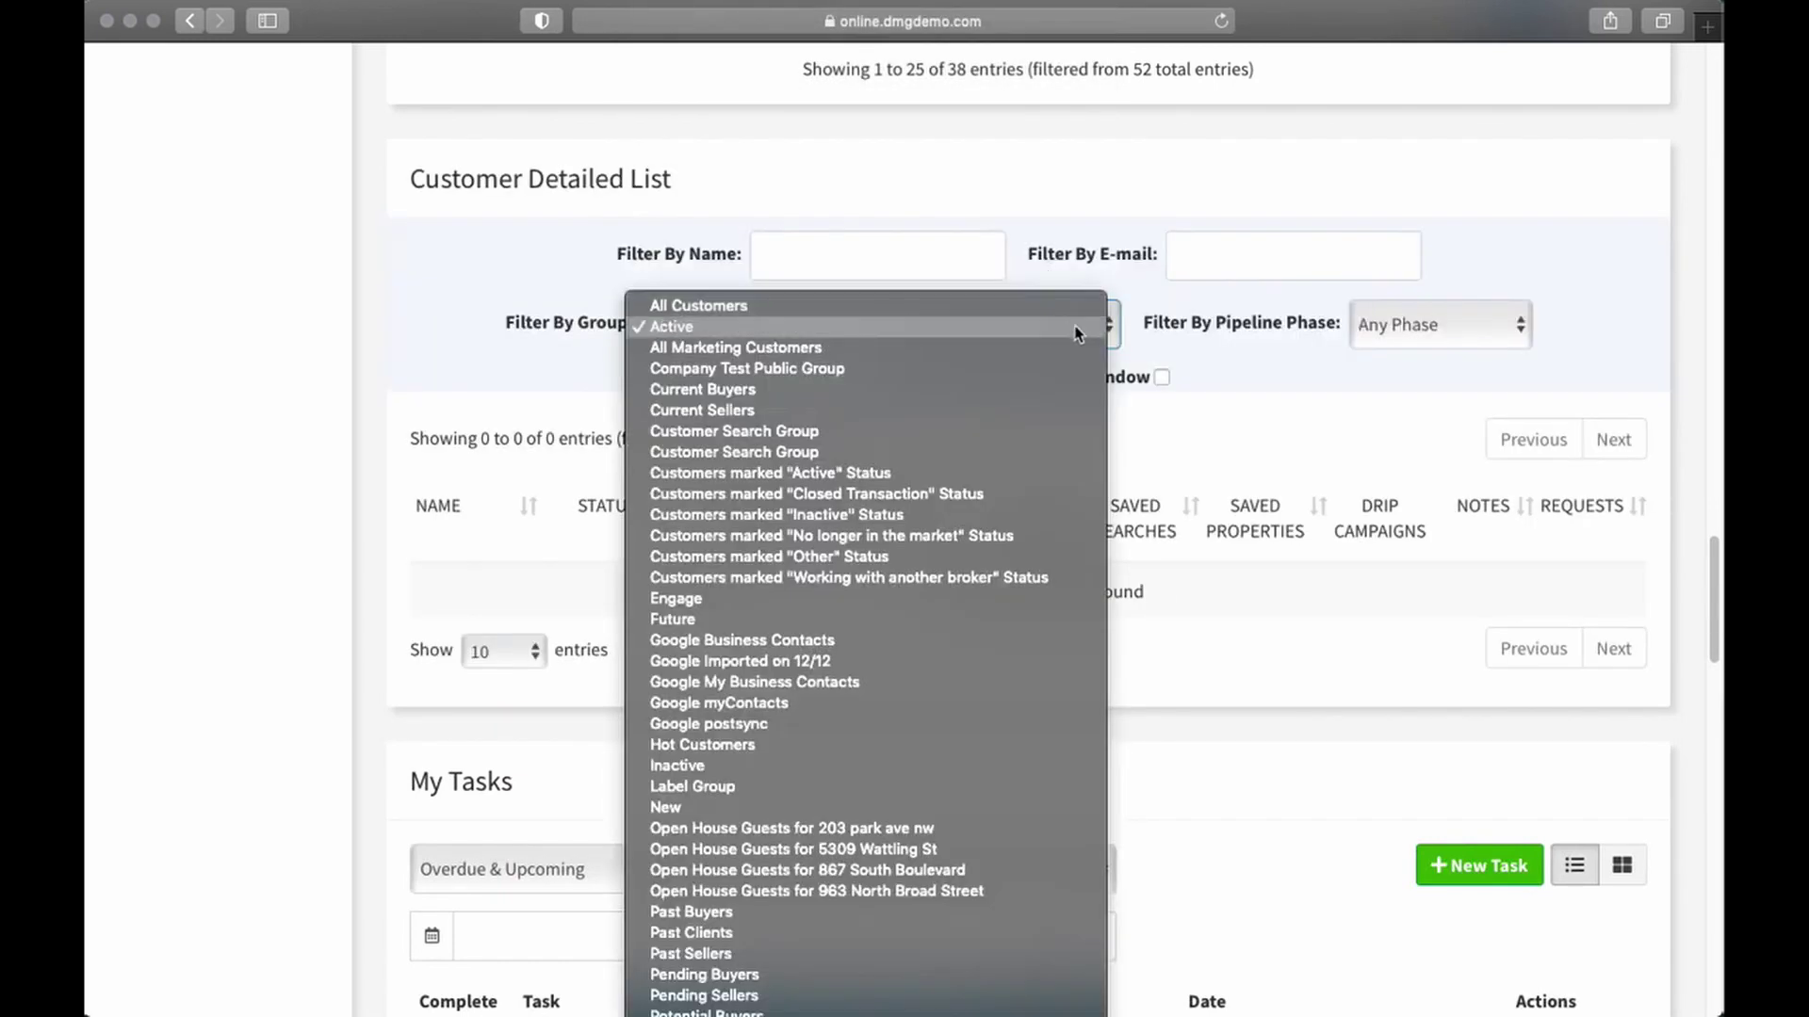
click(897, 309)
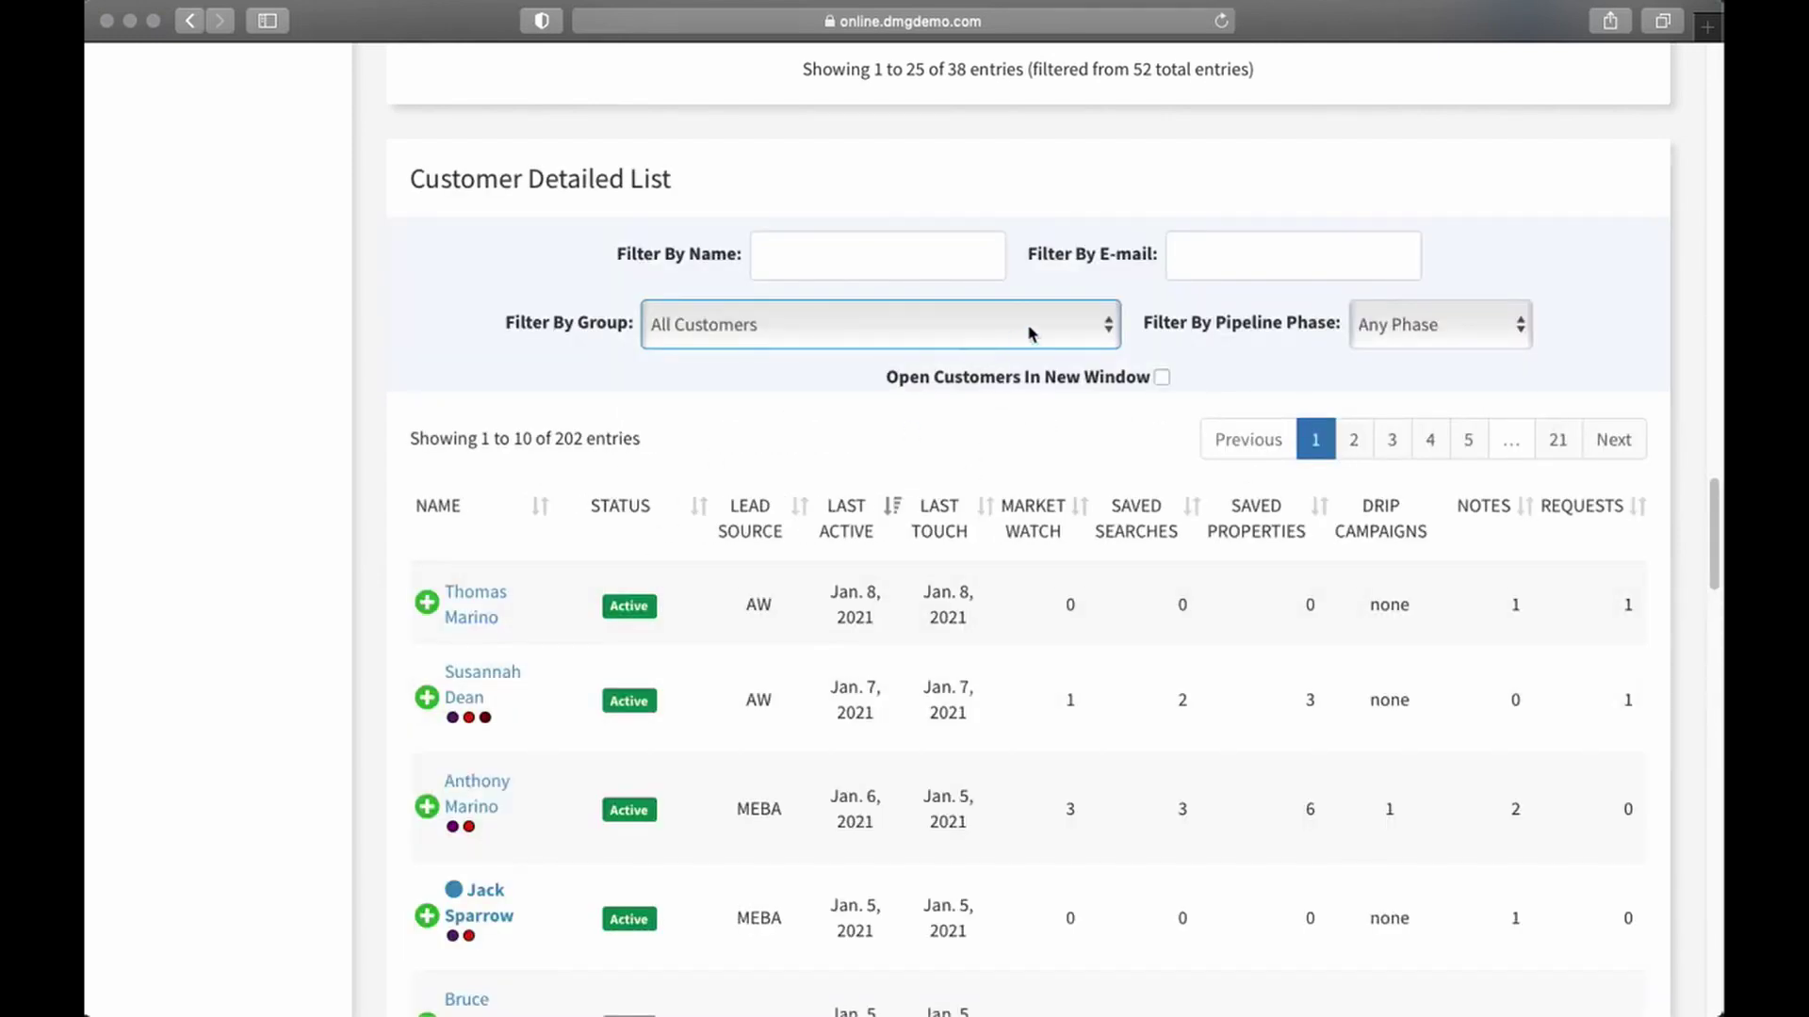
click(1518, 331)
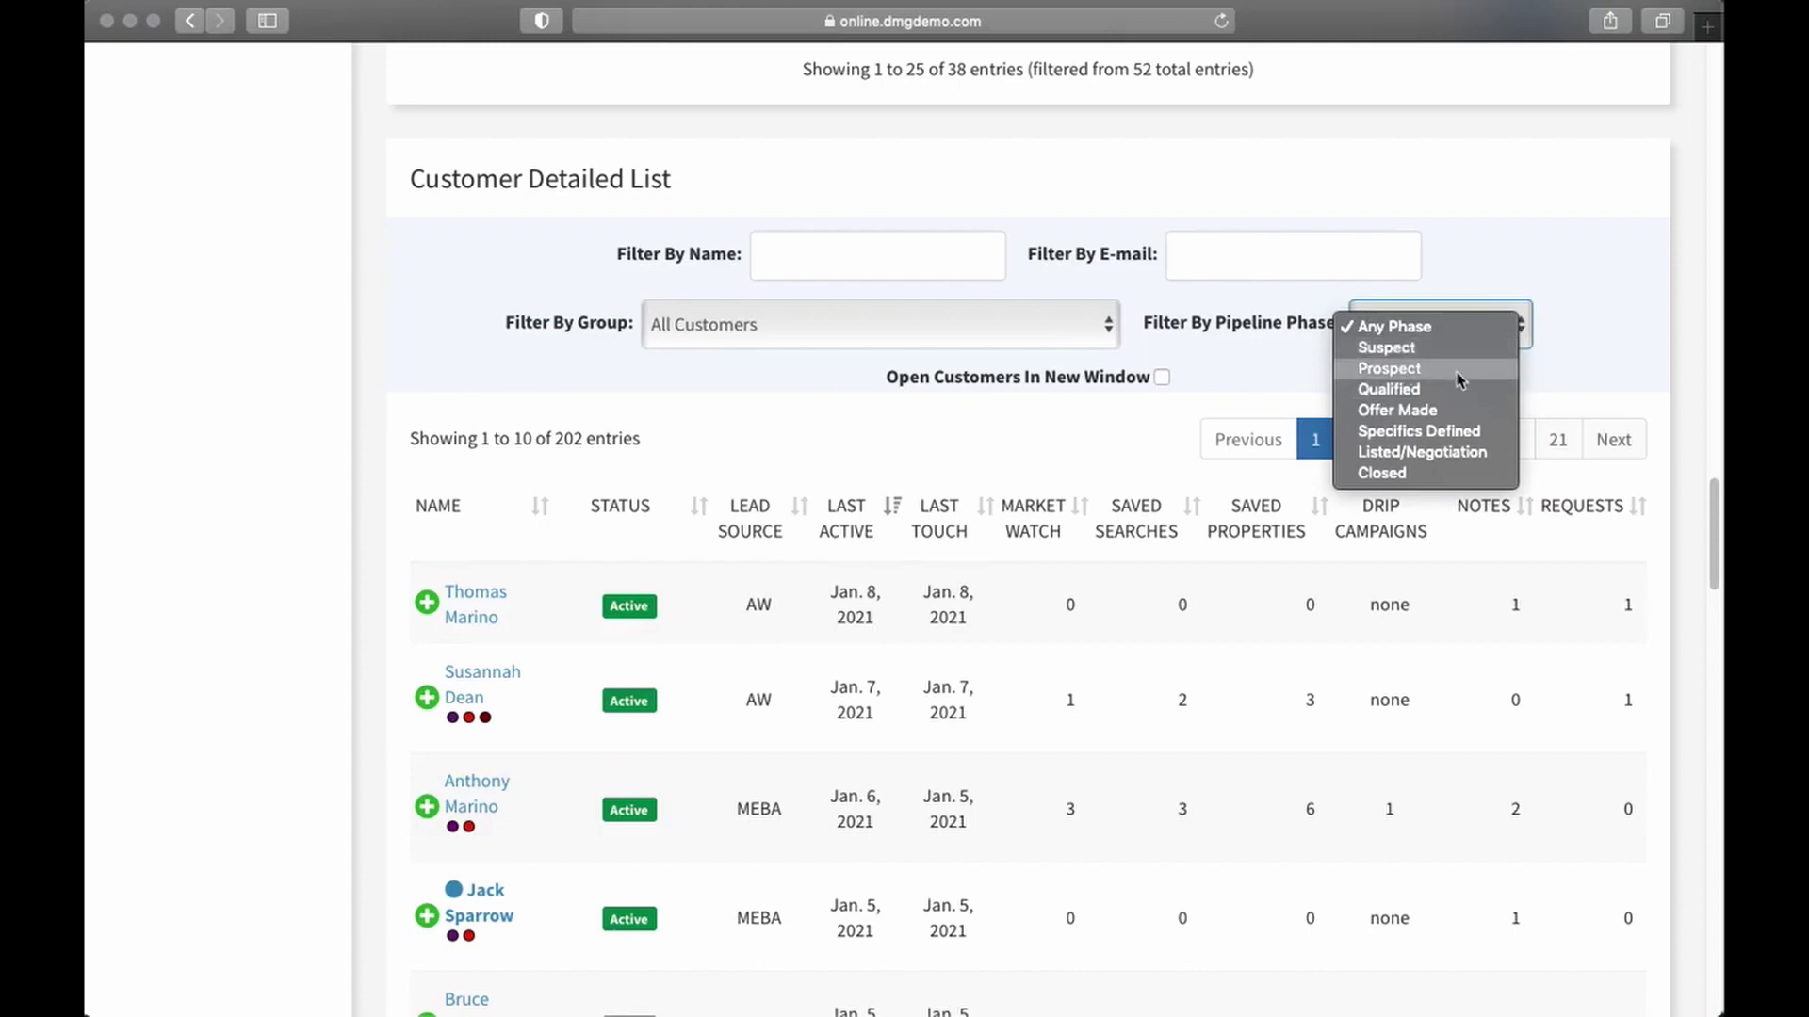
click(1438, 350)
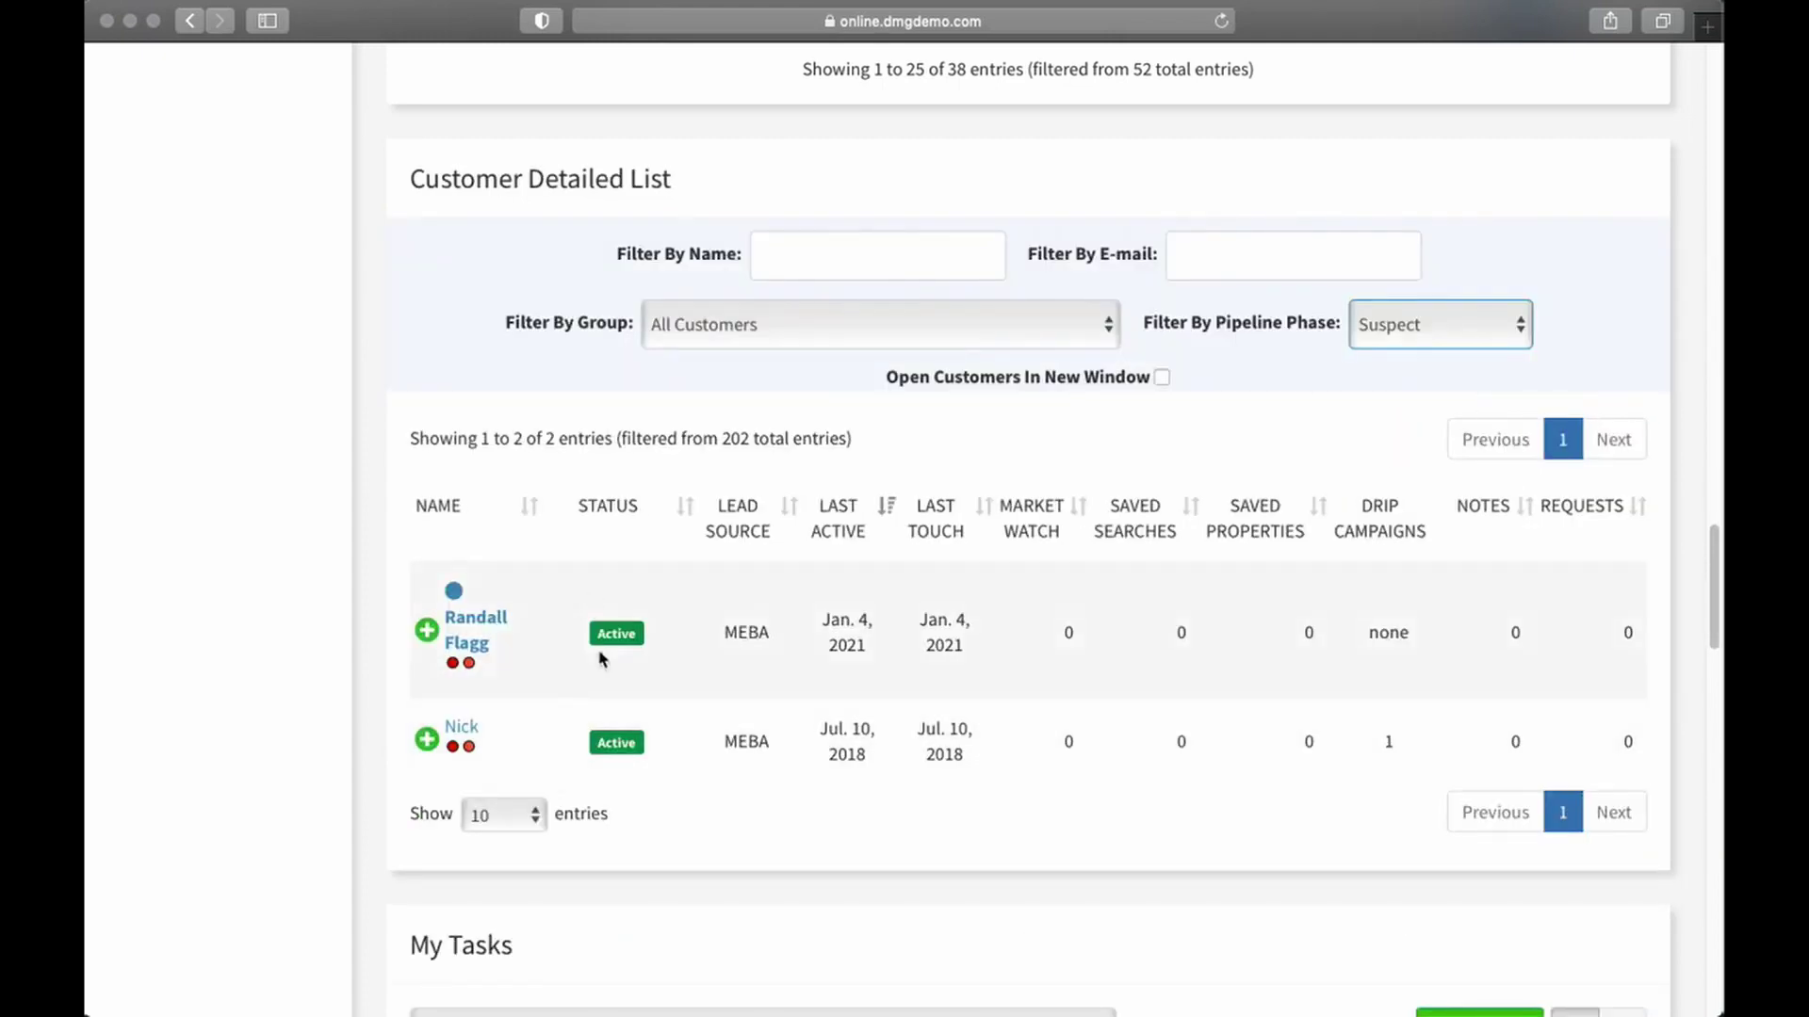
- Reset the pipeline phase filter to Any Phase, and turn opening customers in a new window on and off again
click(1493, 331)
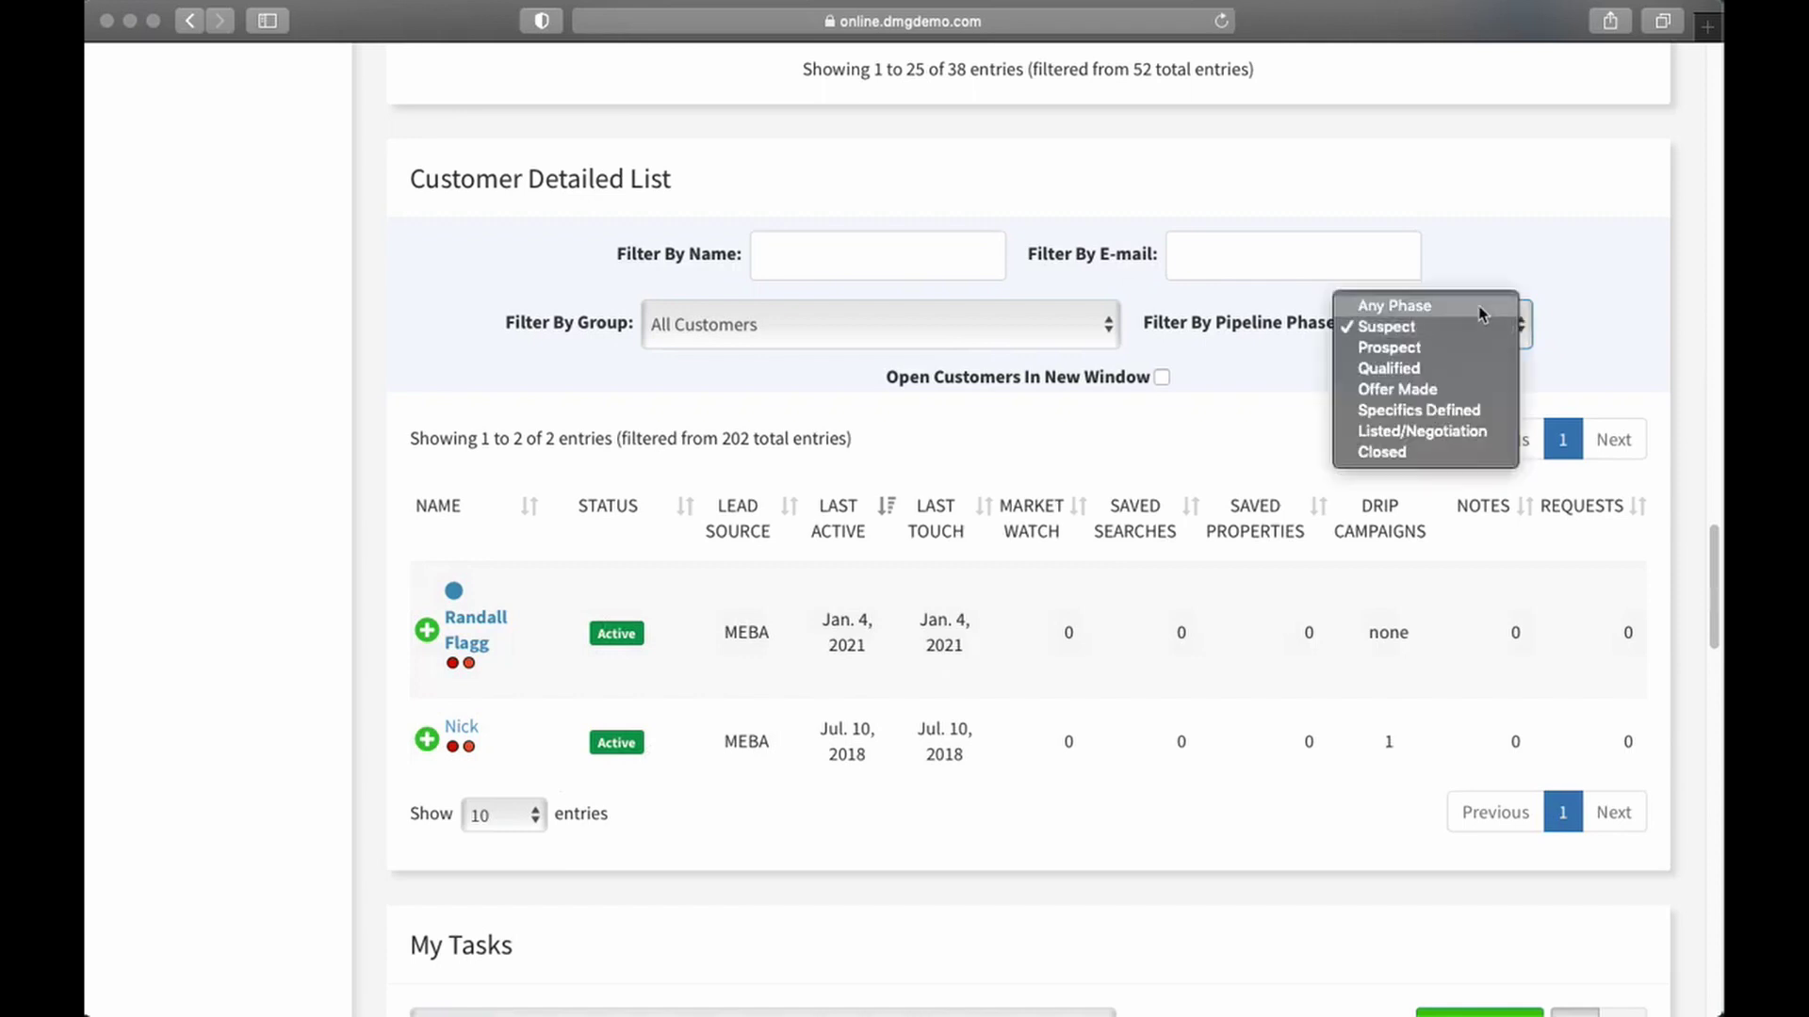
click(1470, 299)
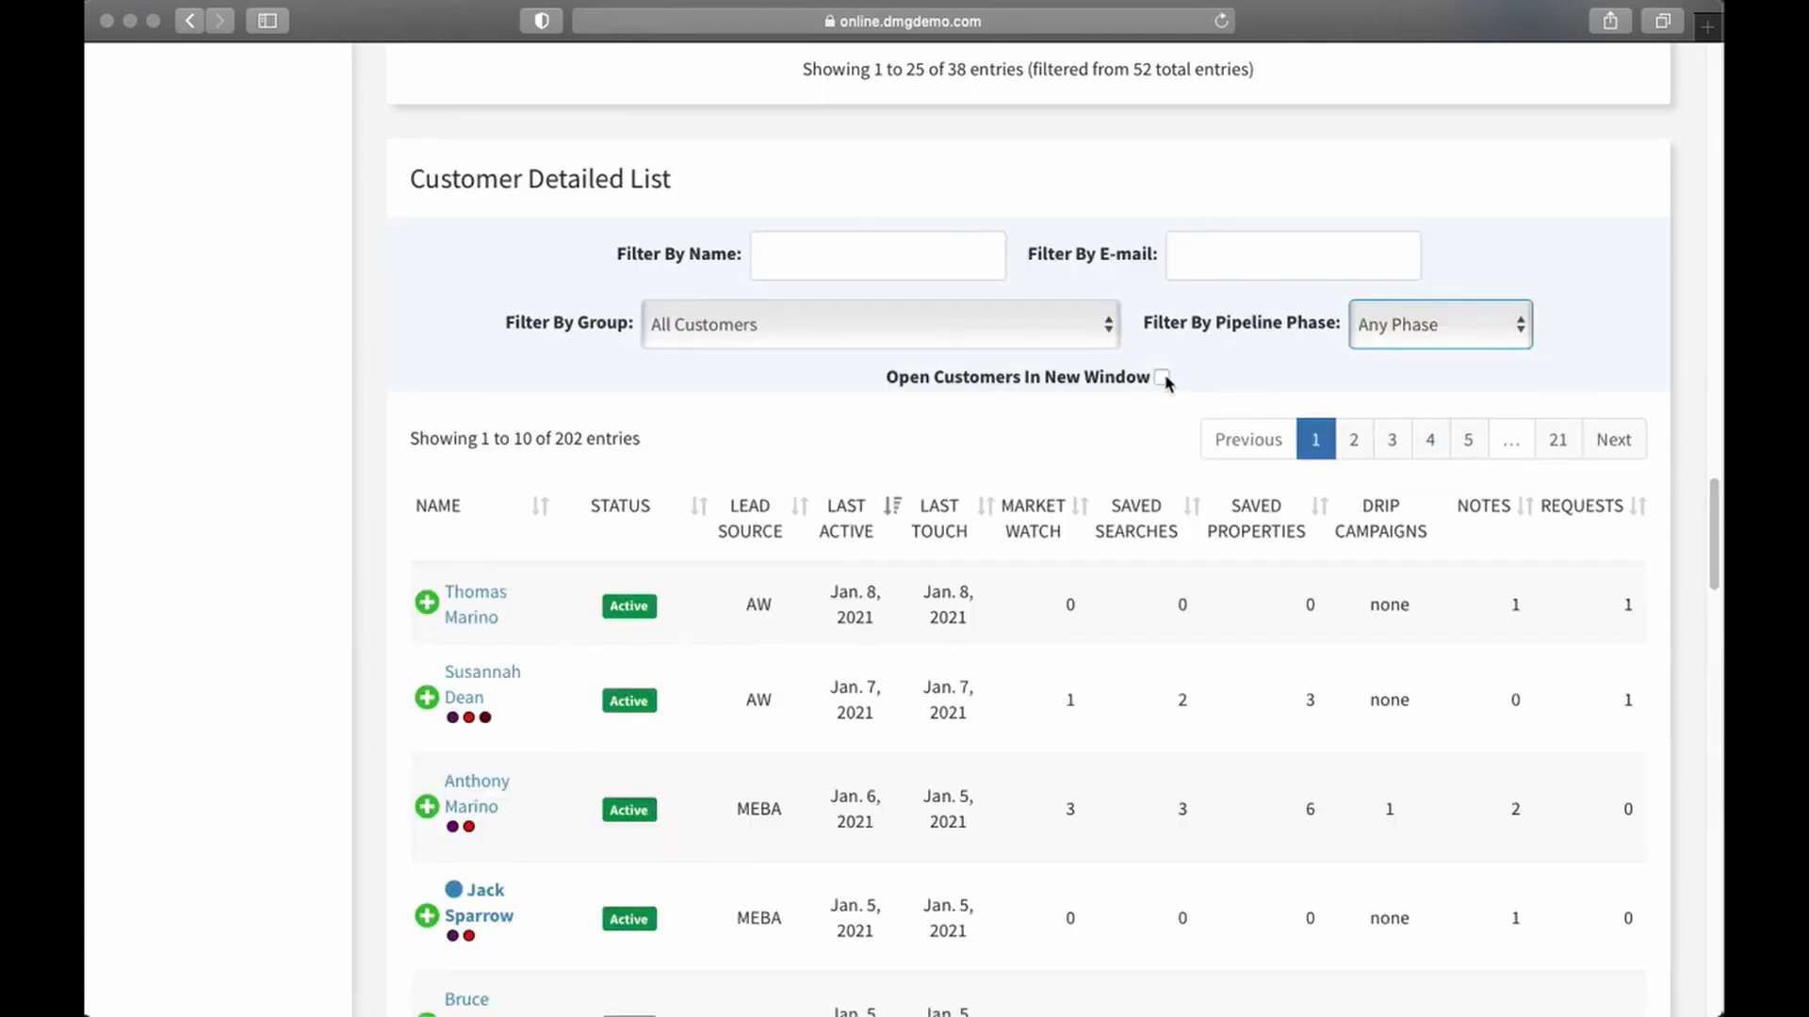
click(1163, 378)
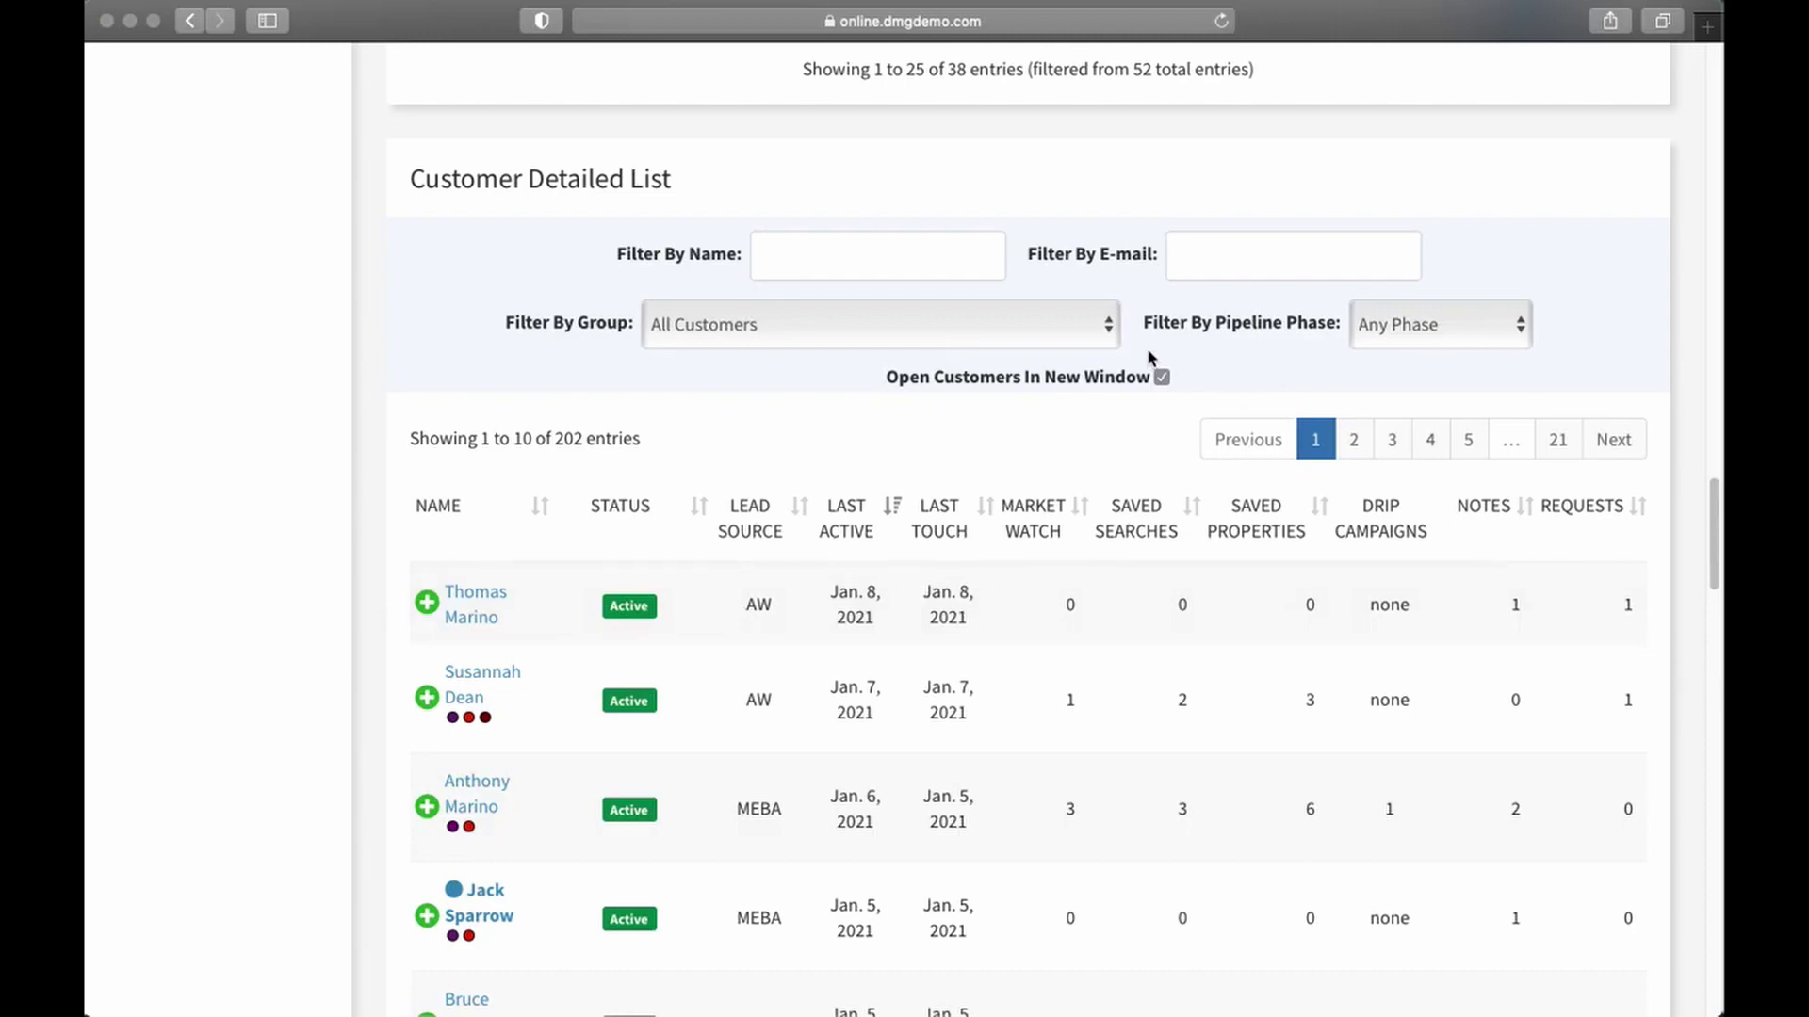
click(1163, 379)
- Look through the first page of the Customer Detailed List and check its entries-per-page options without changing them
scroll(749, 641, down, 3)
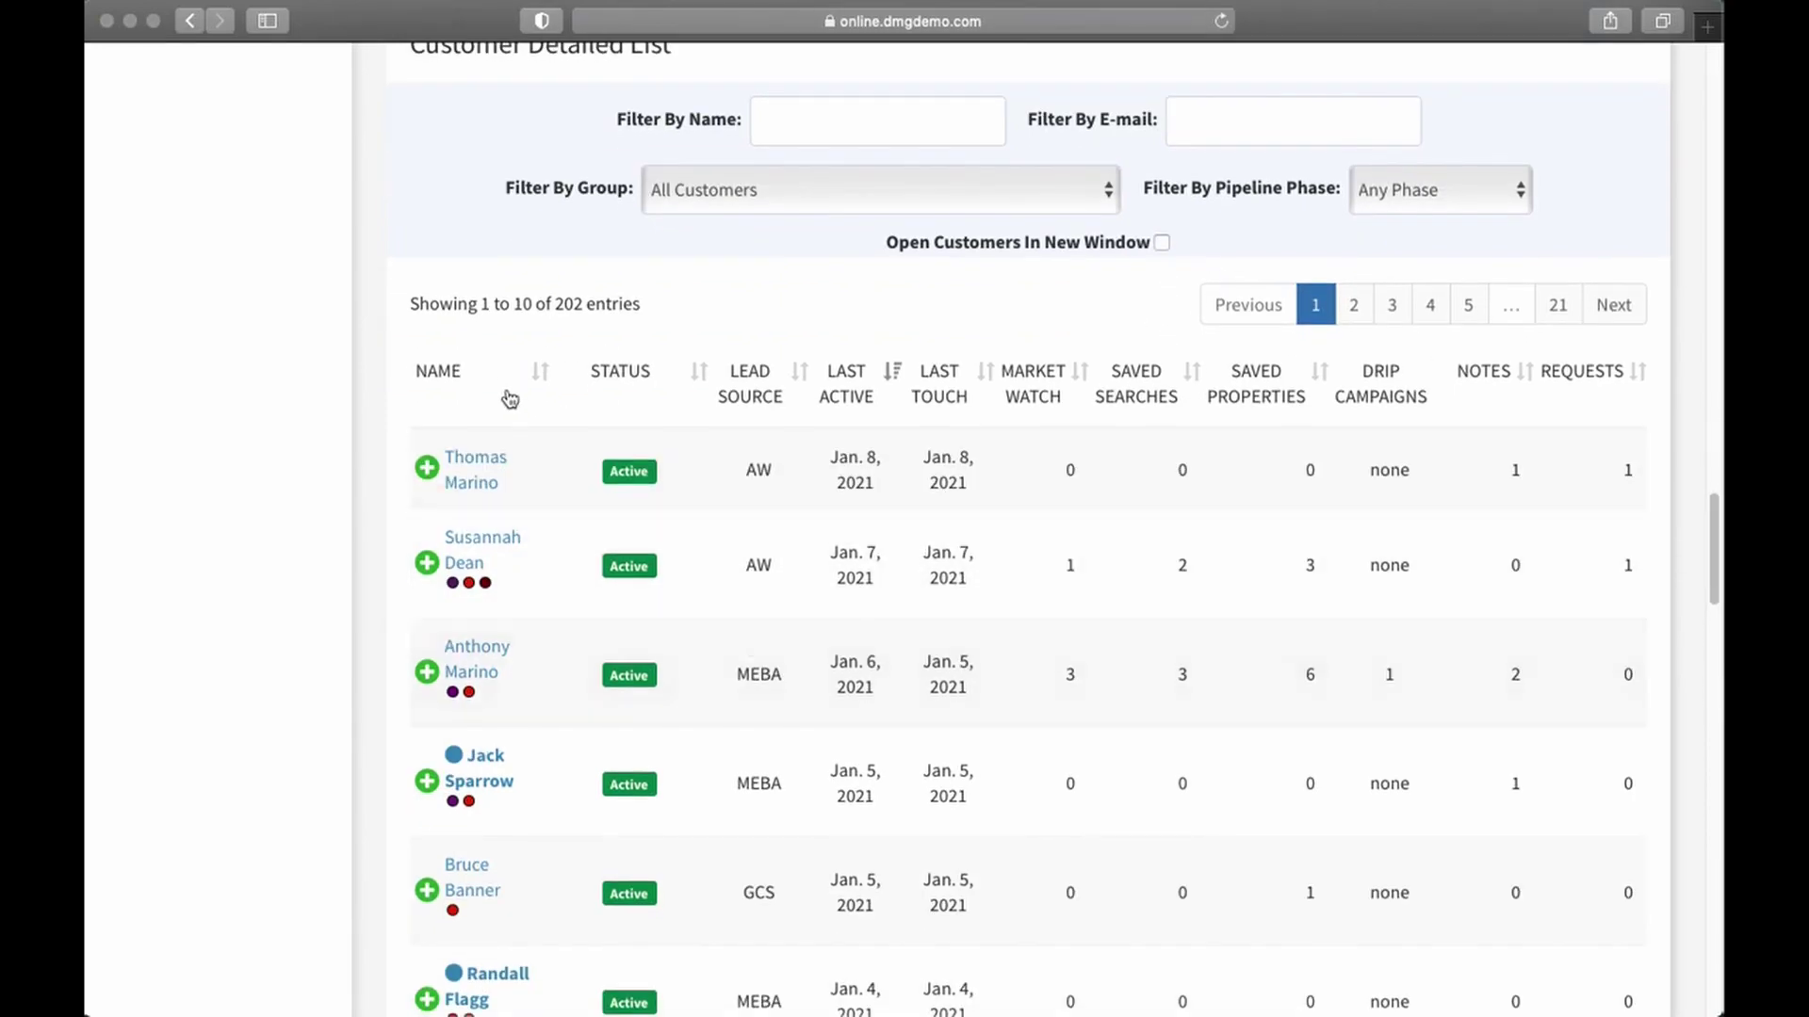
scroll(972, 478, down, 1)
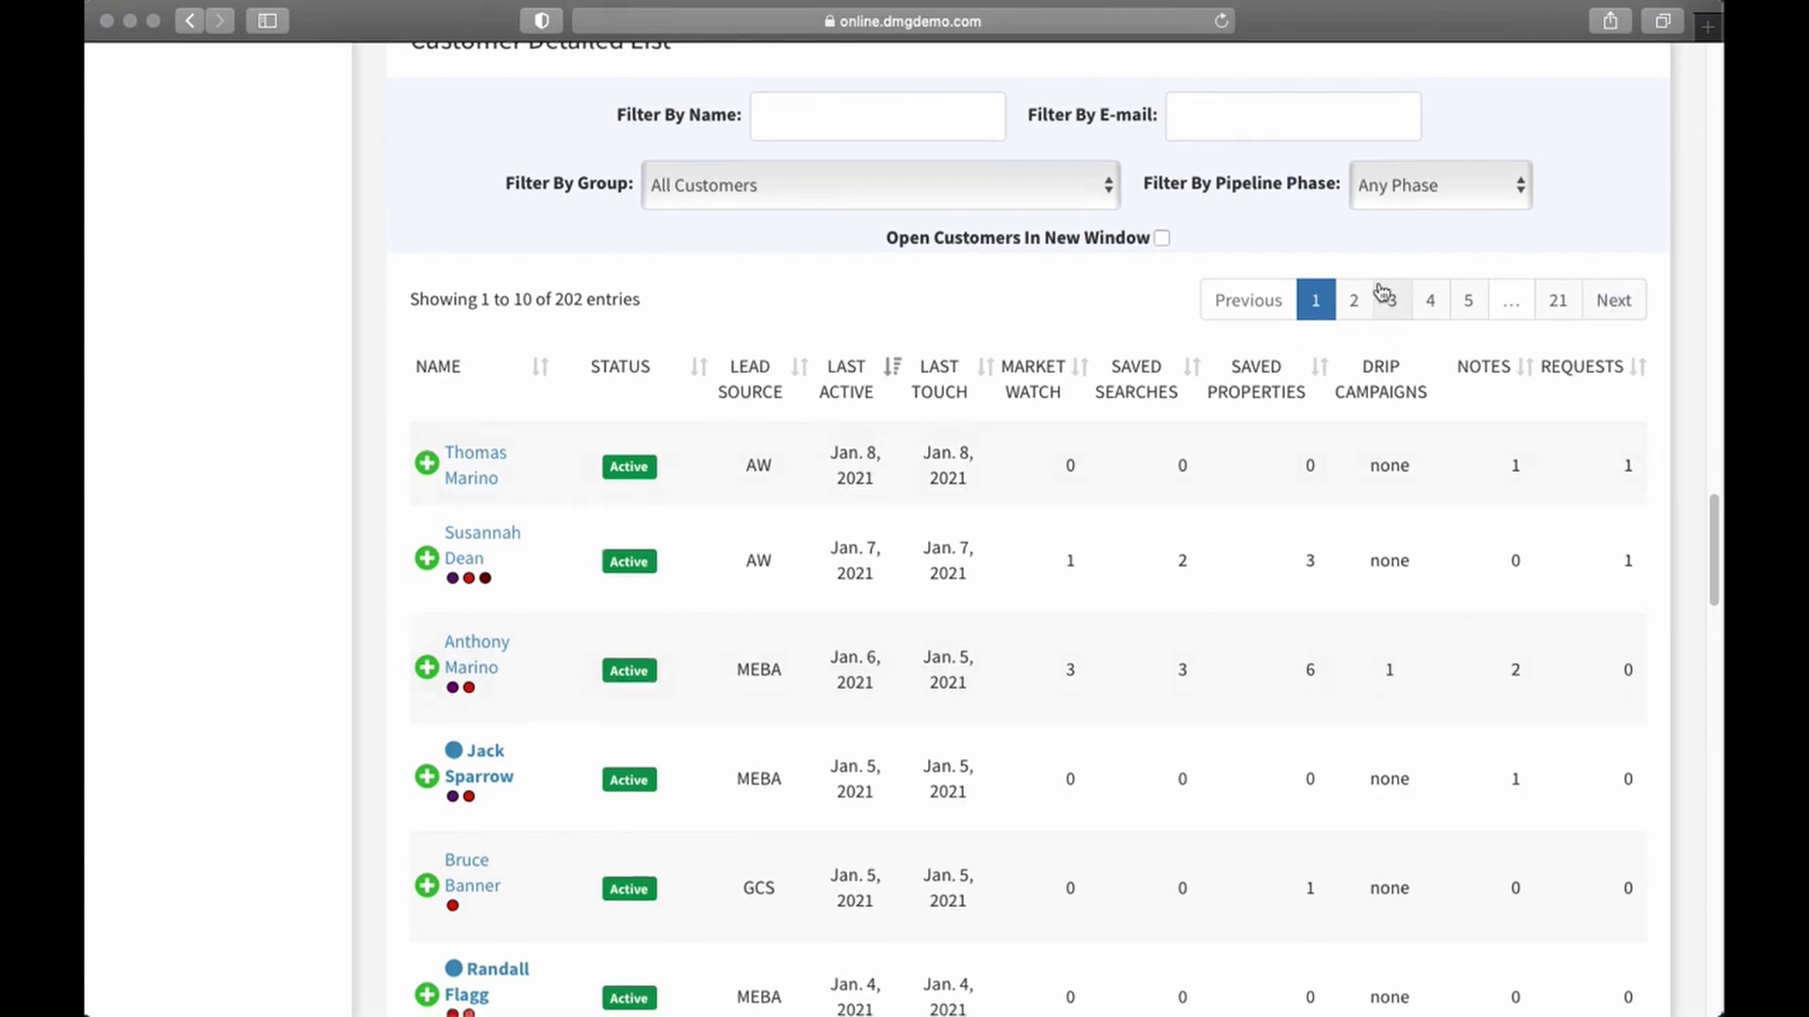
scroll(1289, 465, down, 1)
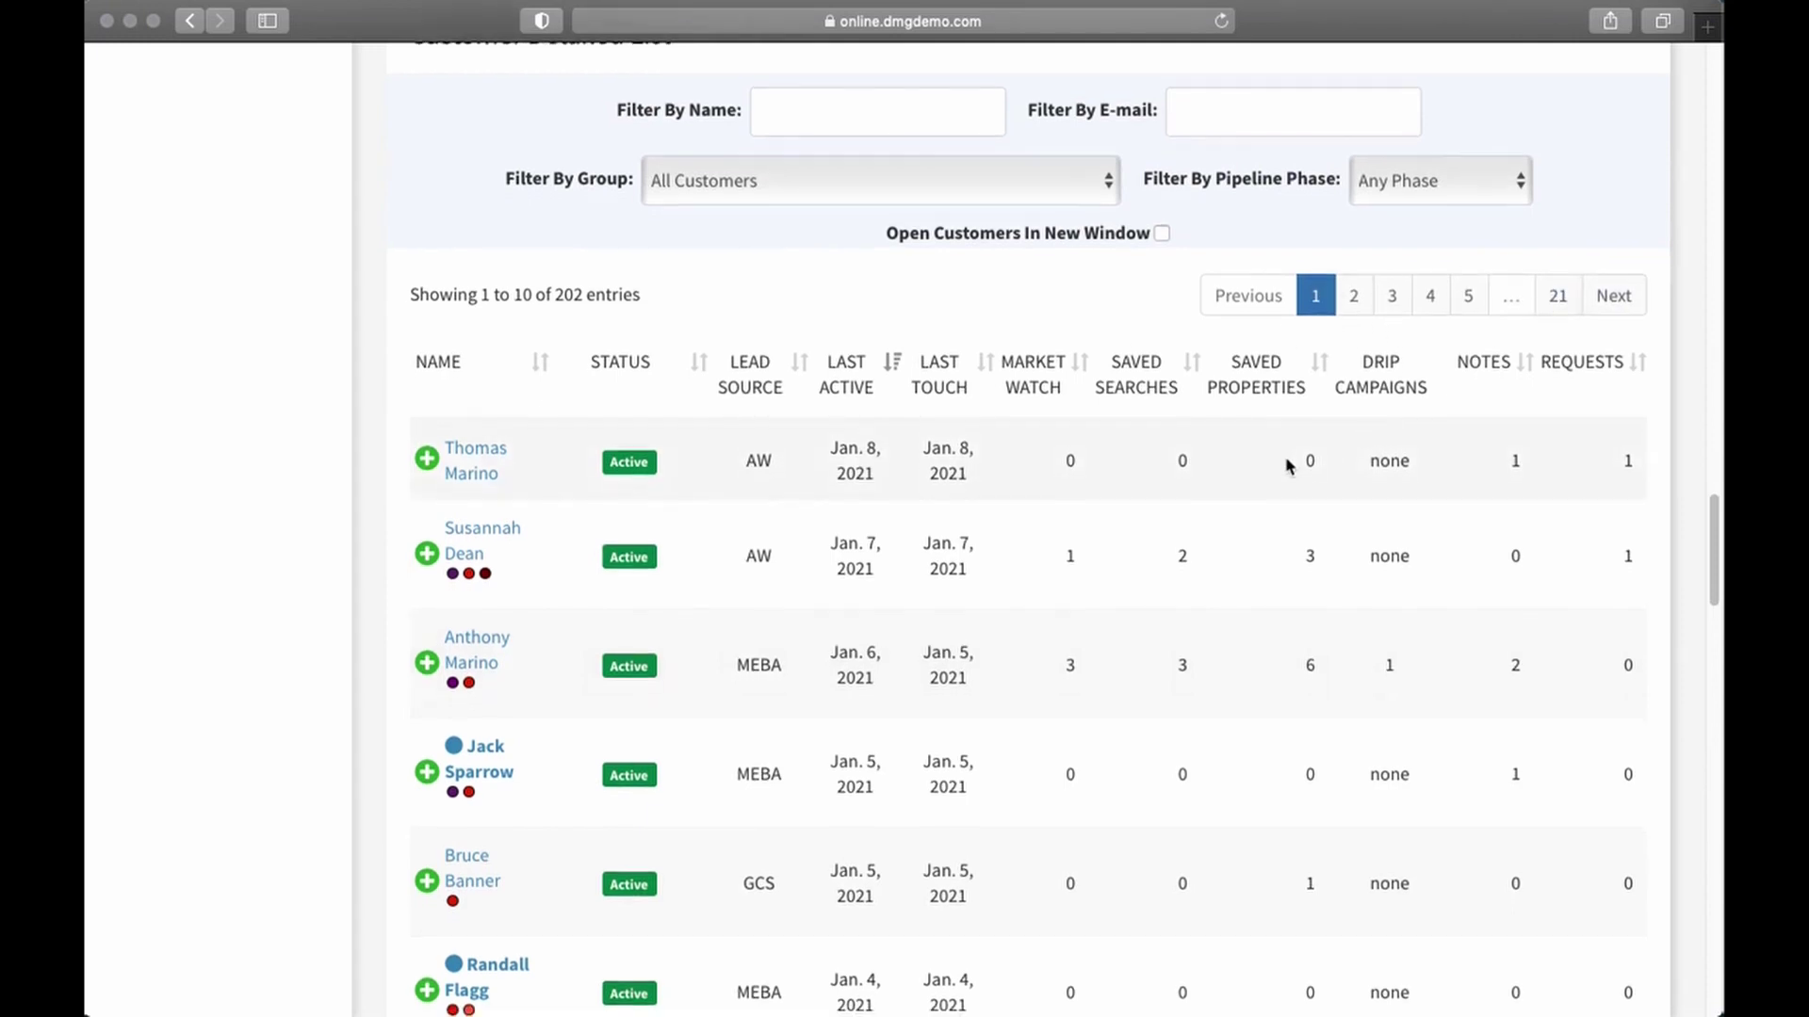
scroll(1289, 466, down, 10)
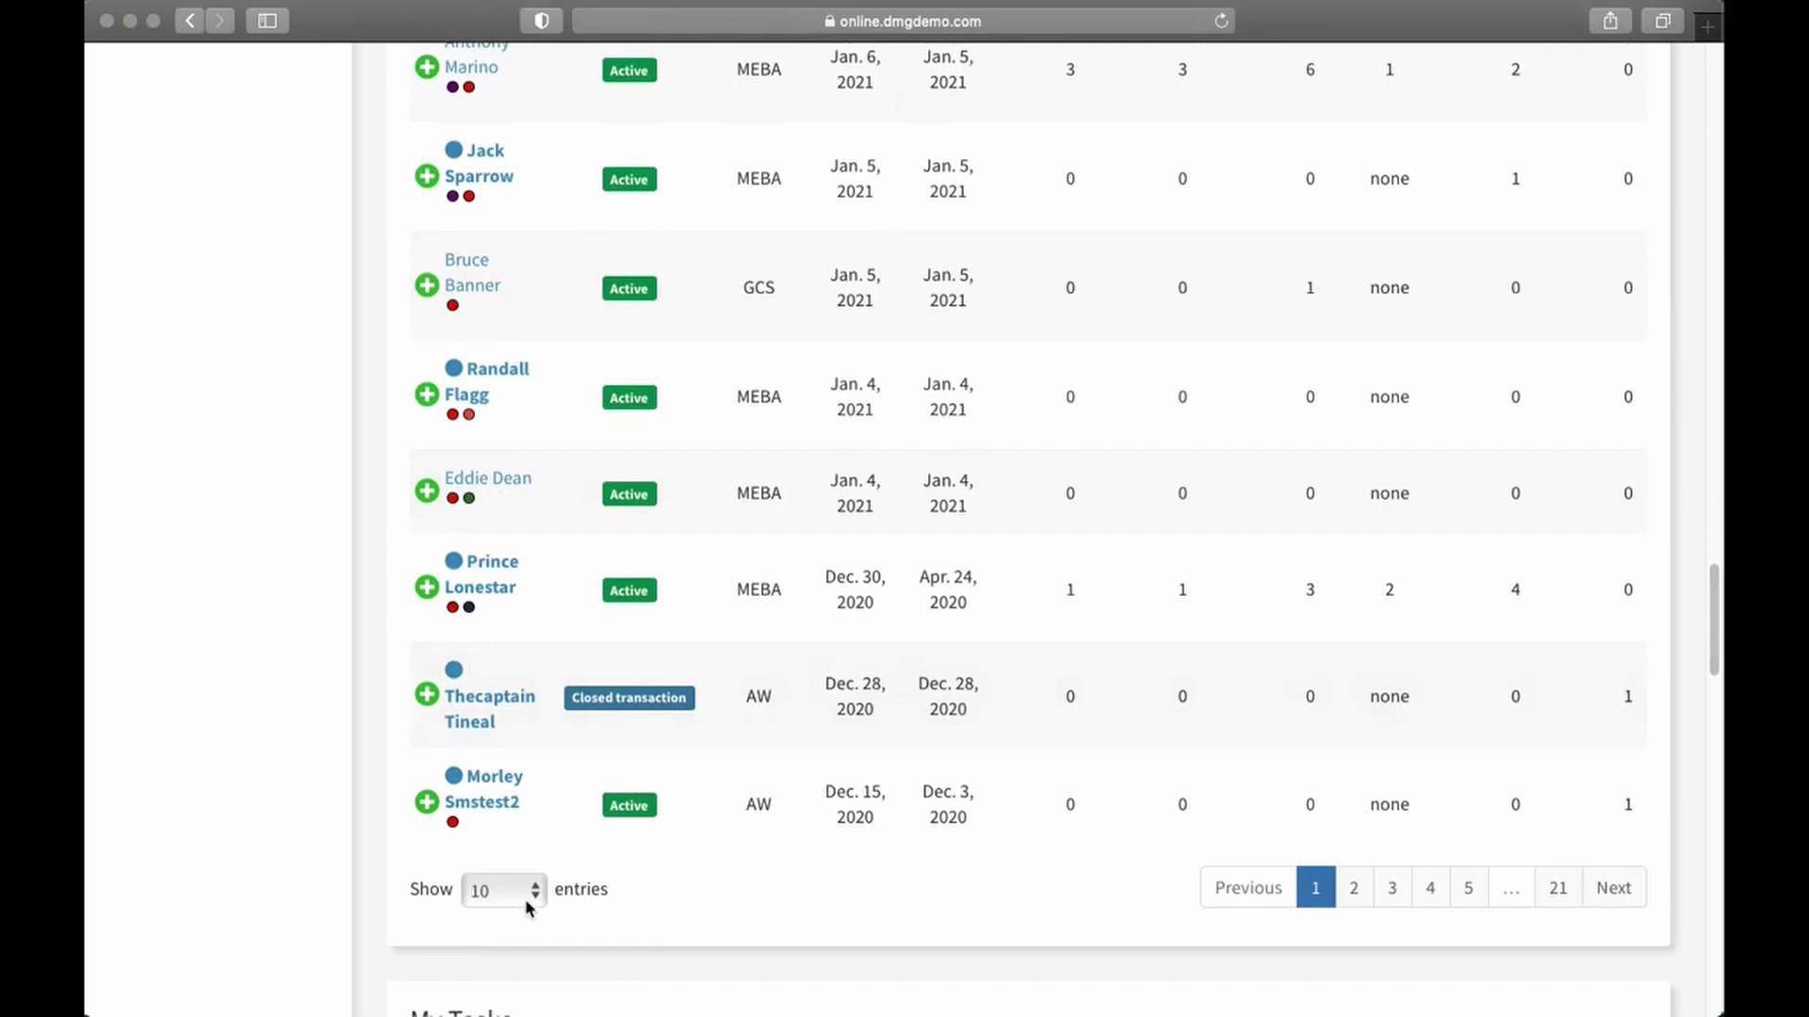
click(506, 908)
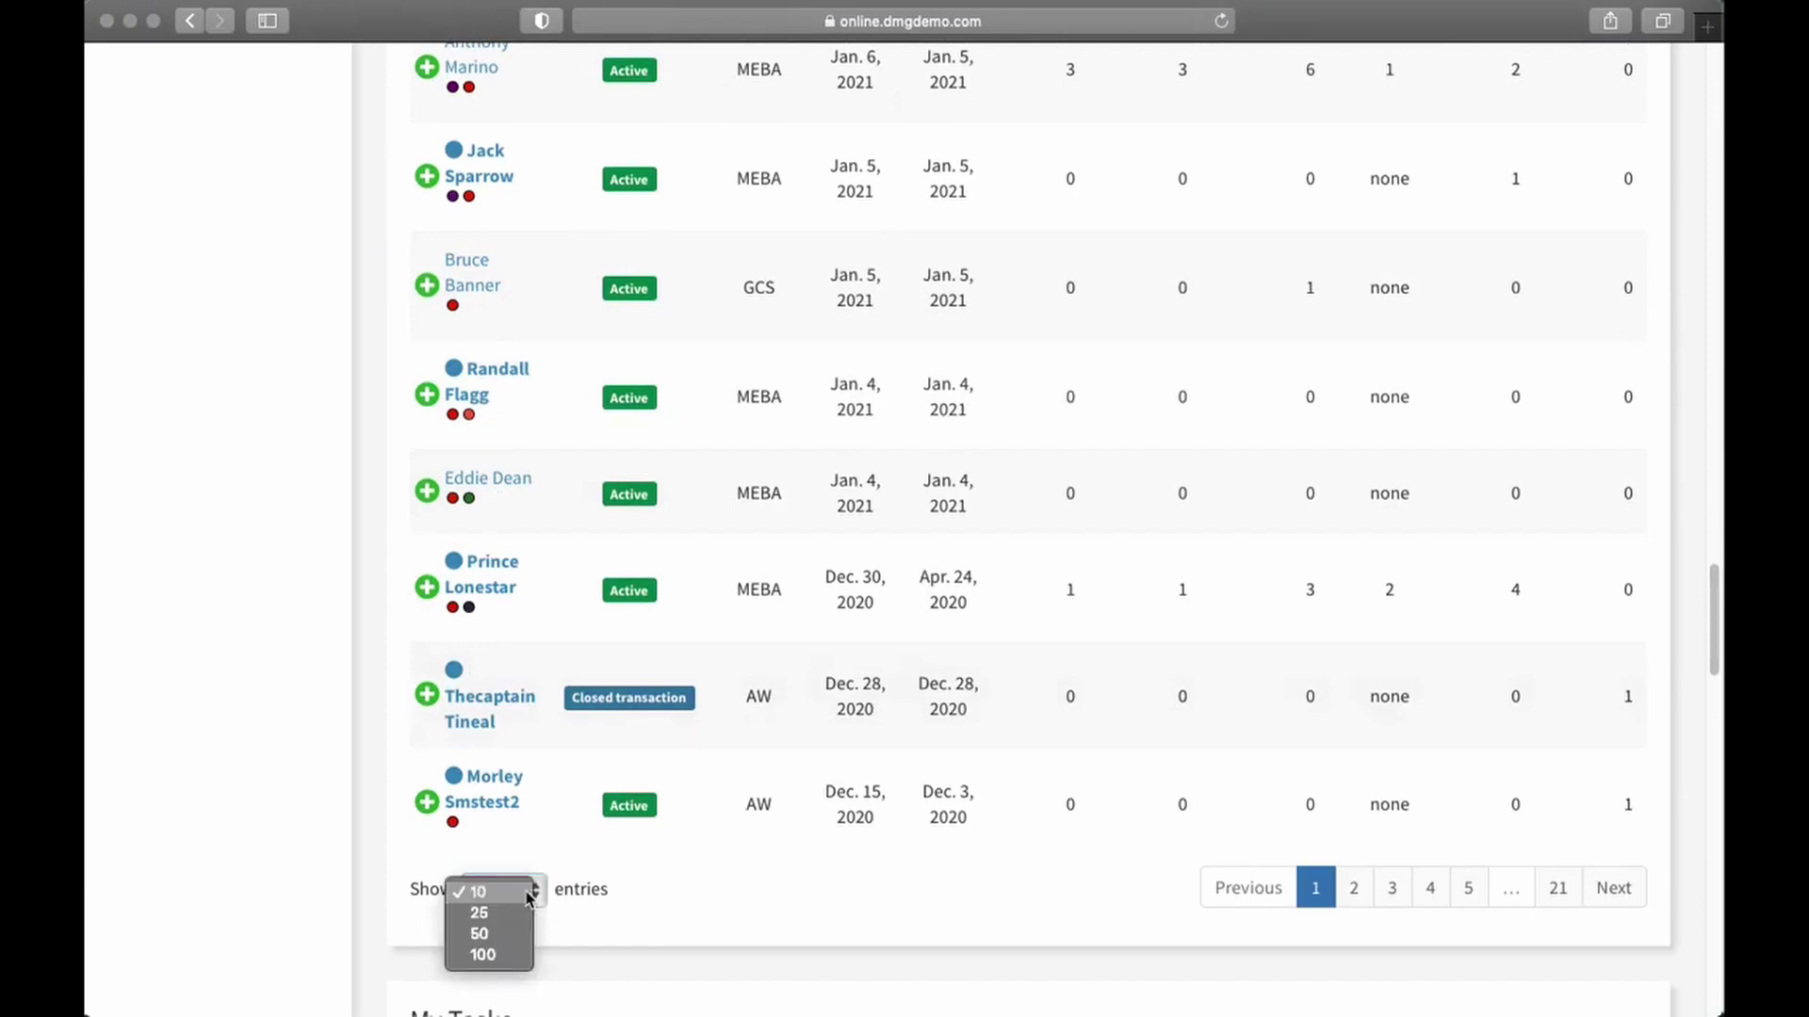
click(803, 887)
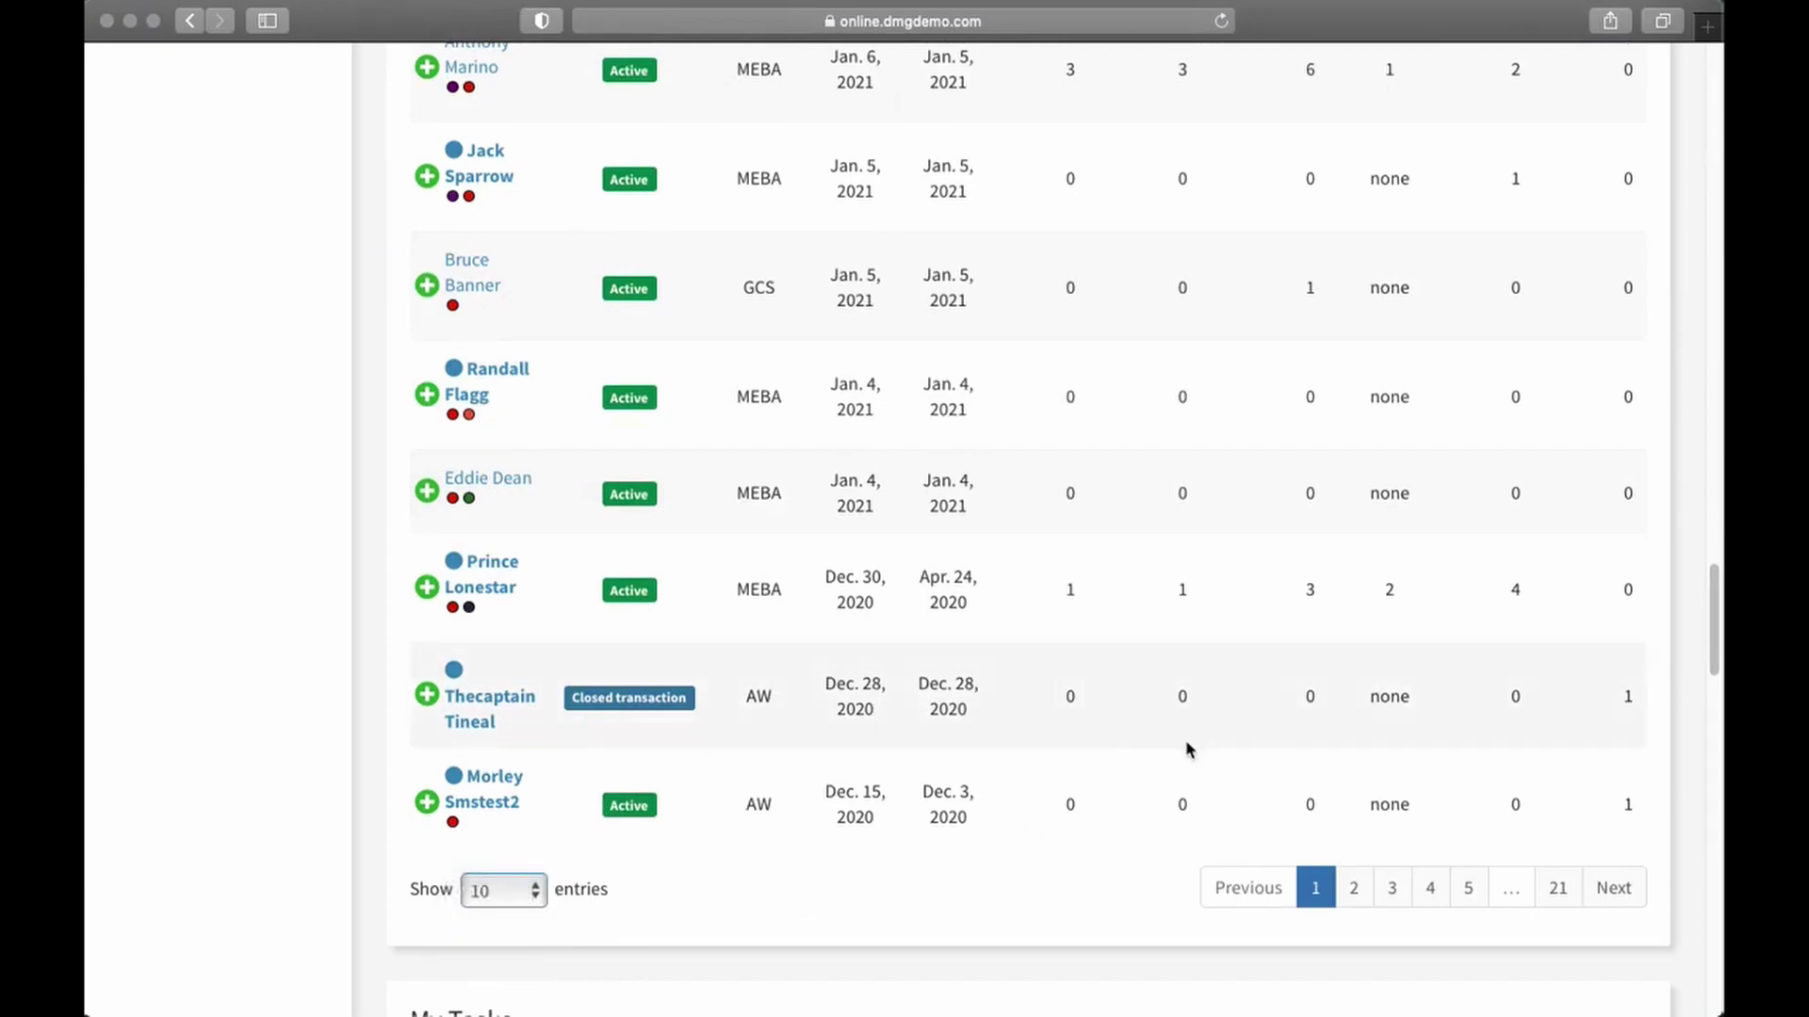
- Sort the Customer Detailed List by Market Watch, first in ascending and finally in descending order
scroll(1177, 739, up, 7)
scroll(1234, 703, down, 1)
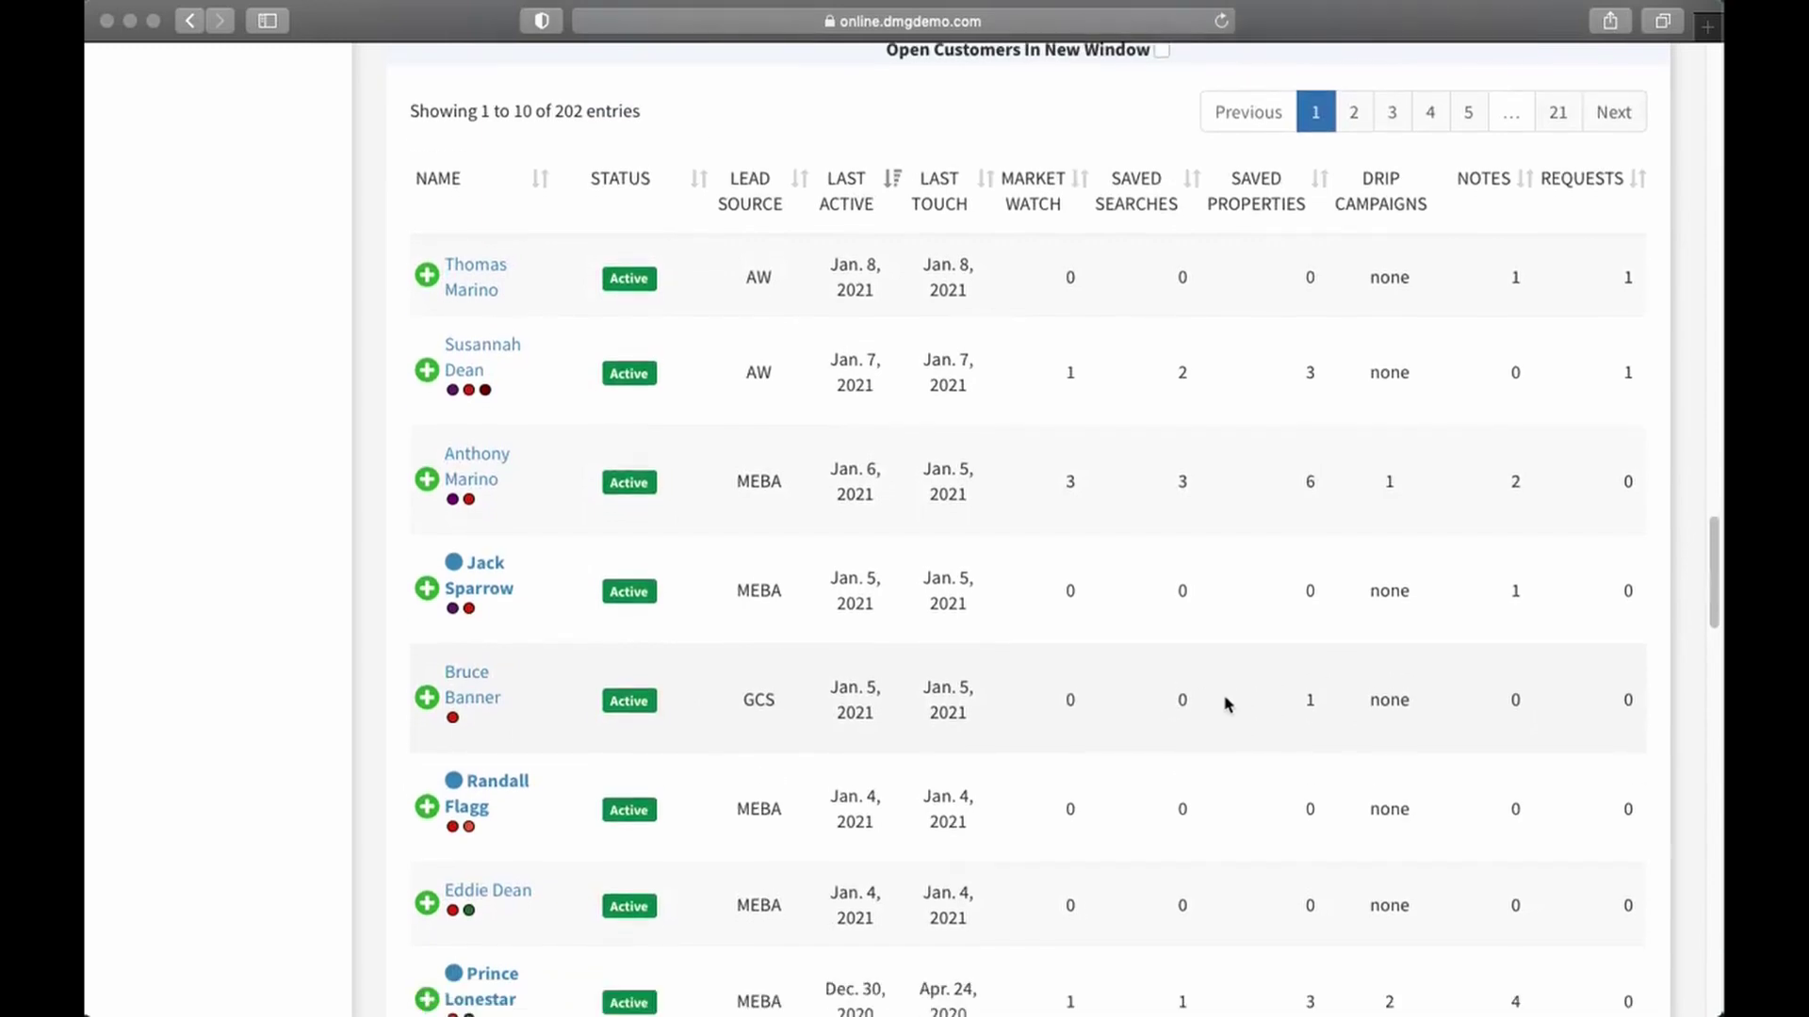
scroll(1232, 702, up, 1)
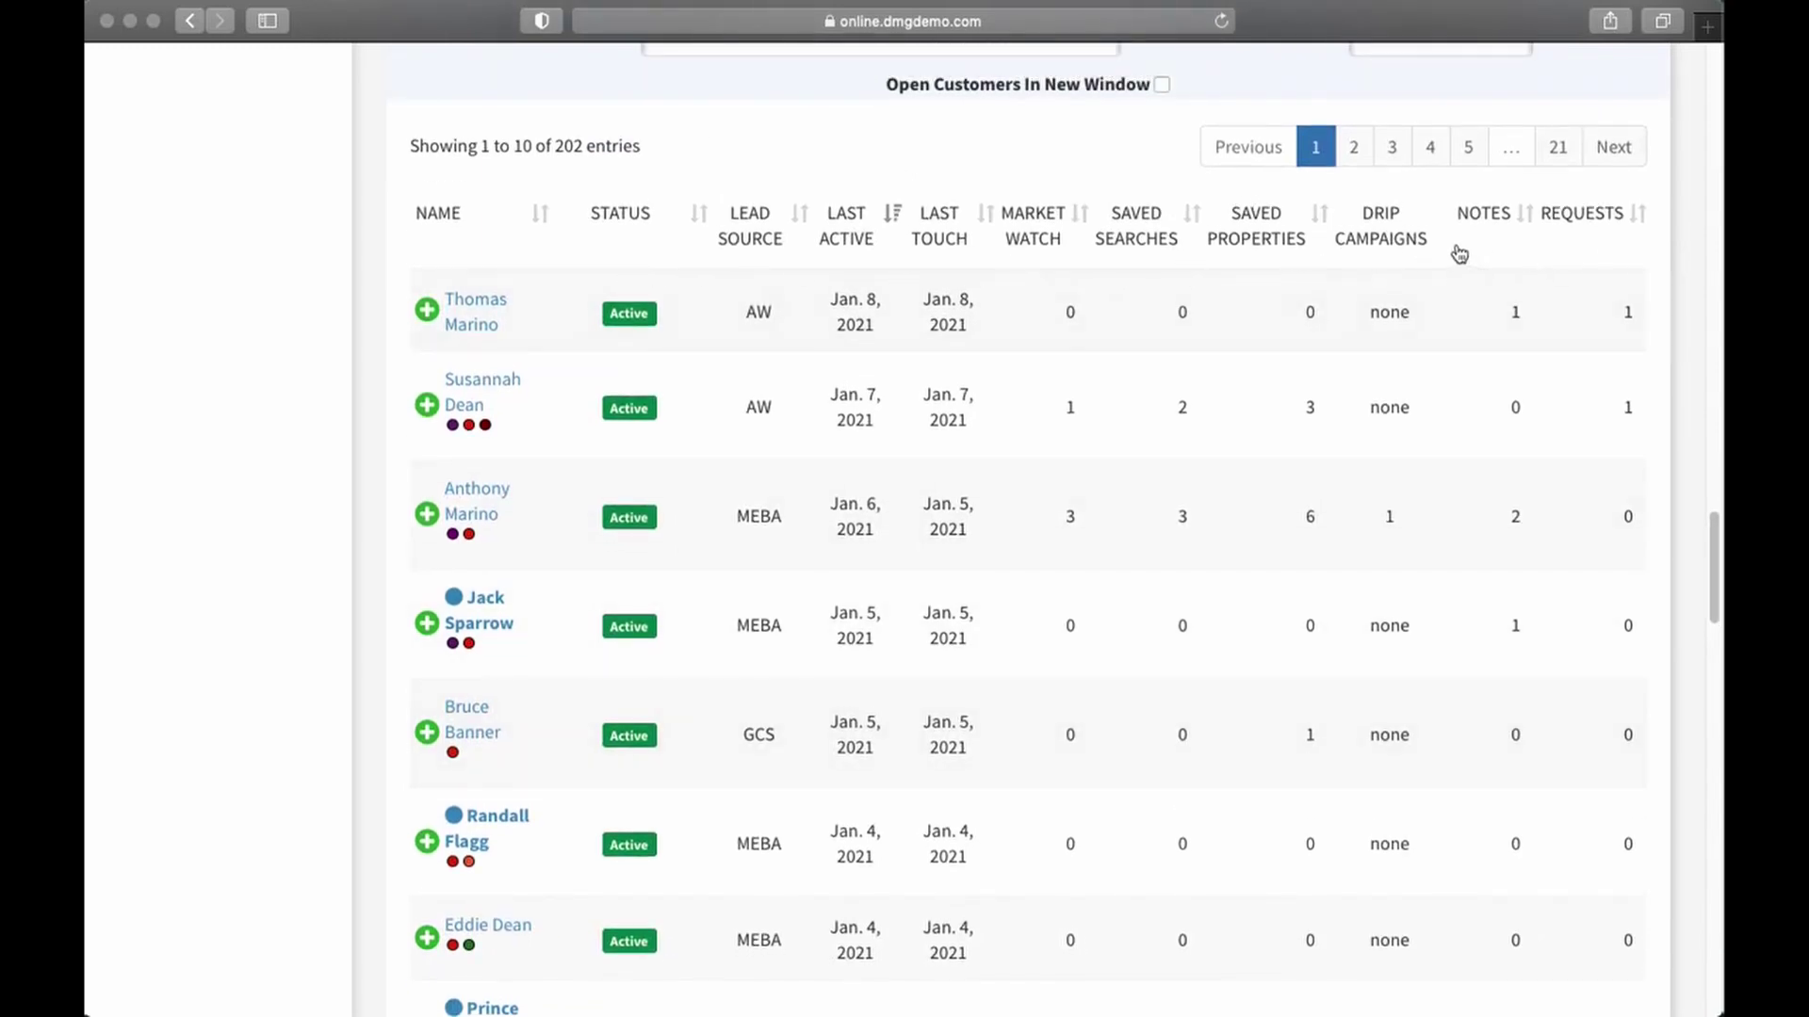
click(1032, 222)
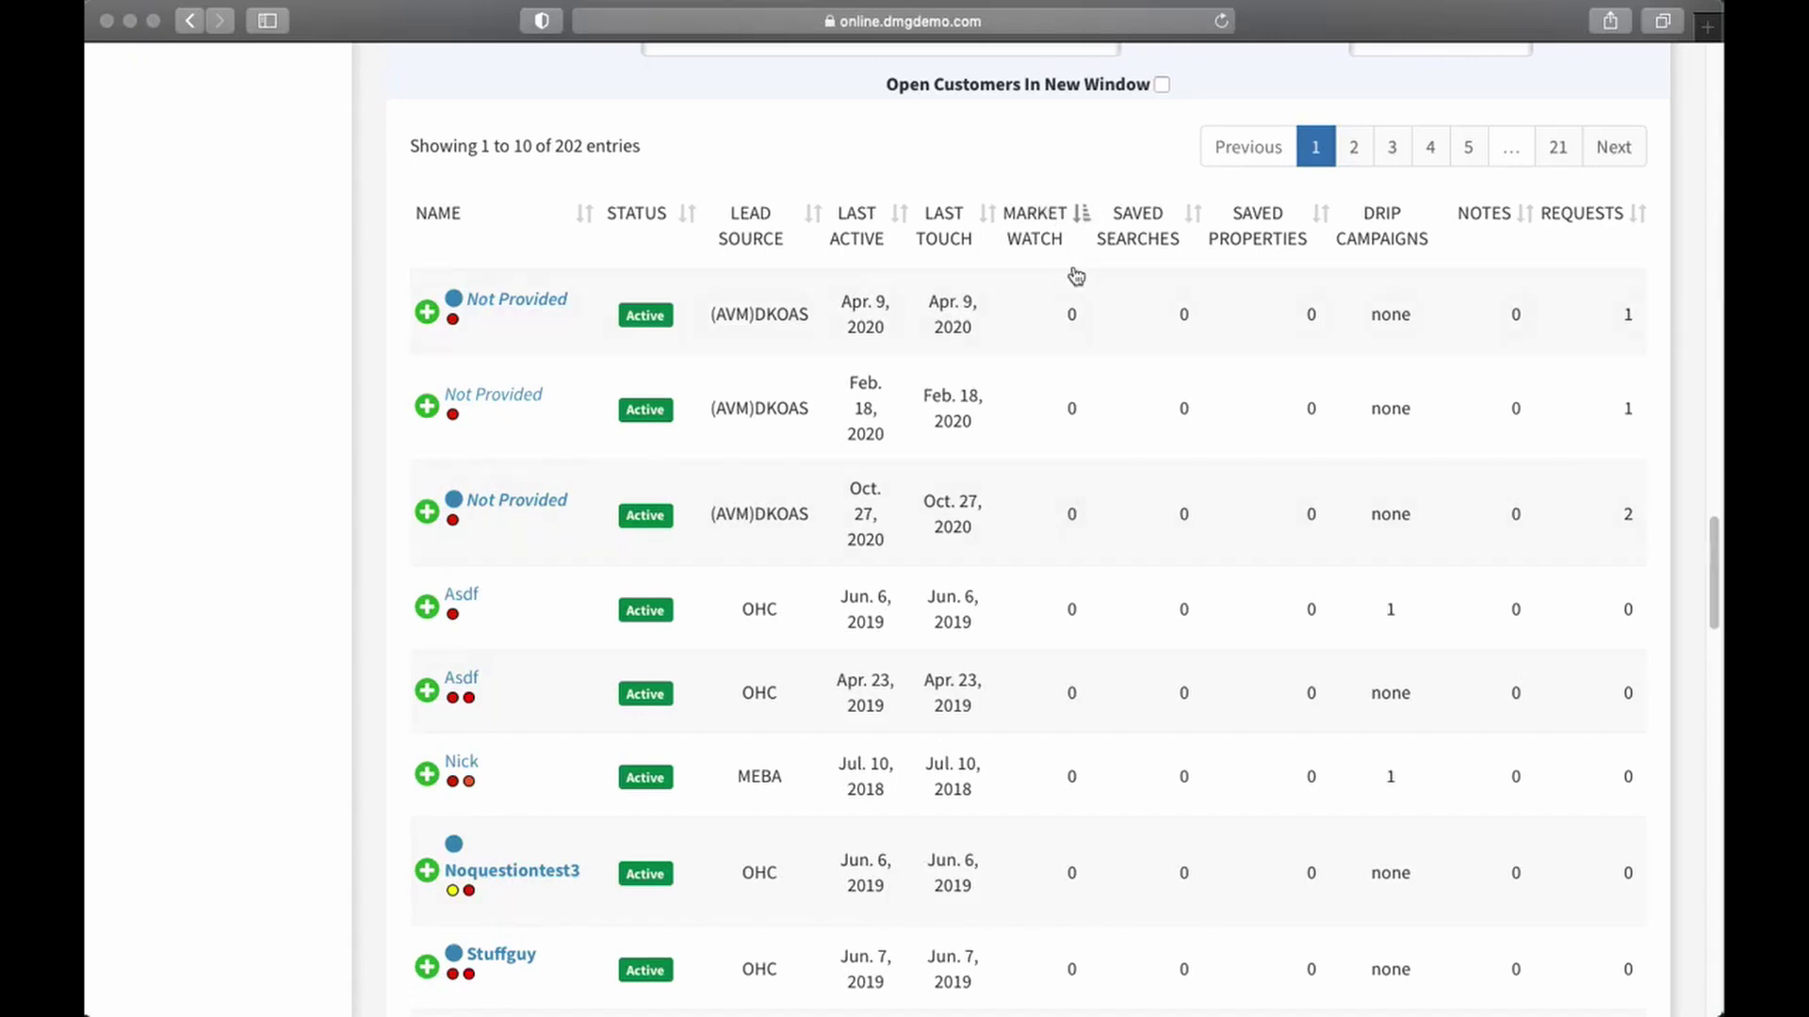
click(1041, 228)
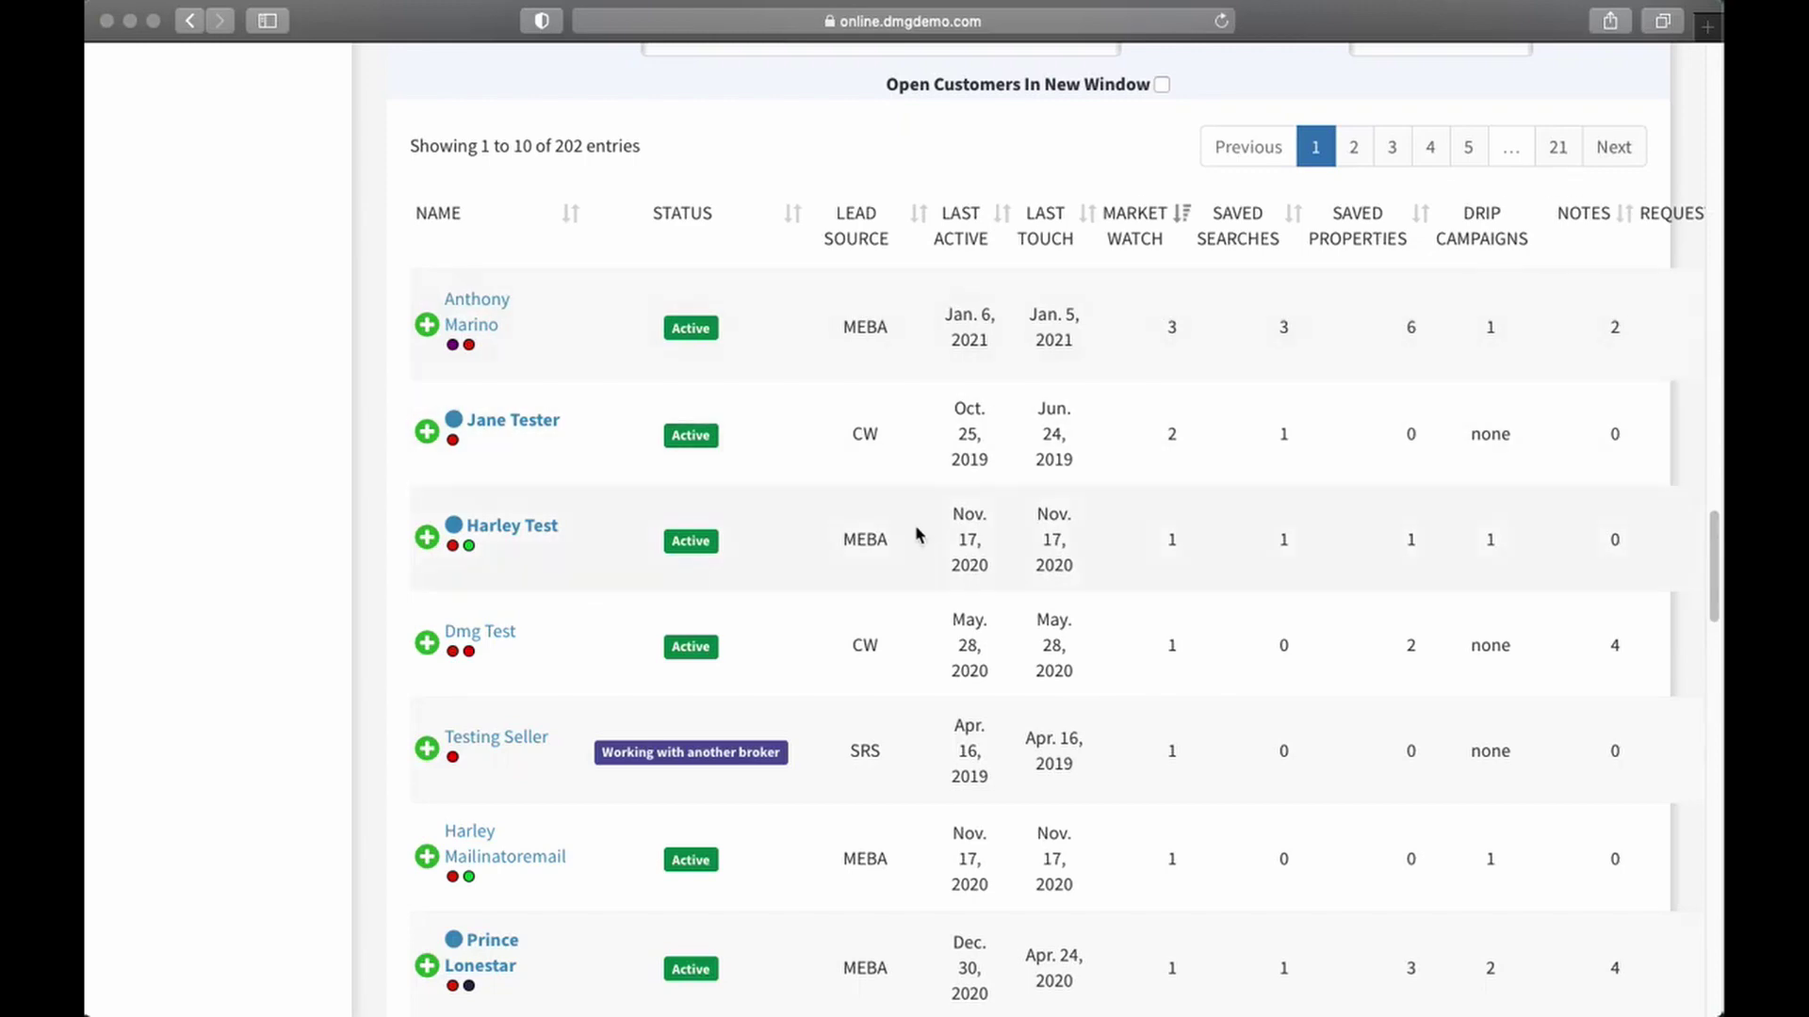
- Filter My Tasks by Upcoming and by Completed, and return the filter to Overdue & Upcoming
scroll(952, 440, down, 10)
scroll(1036, 377, down, 5)
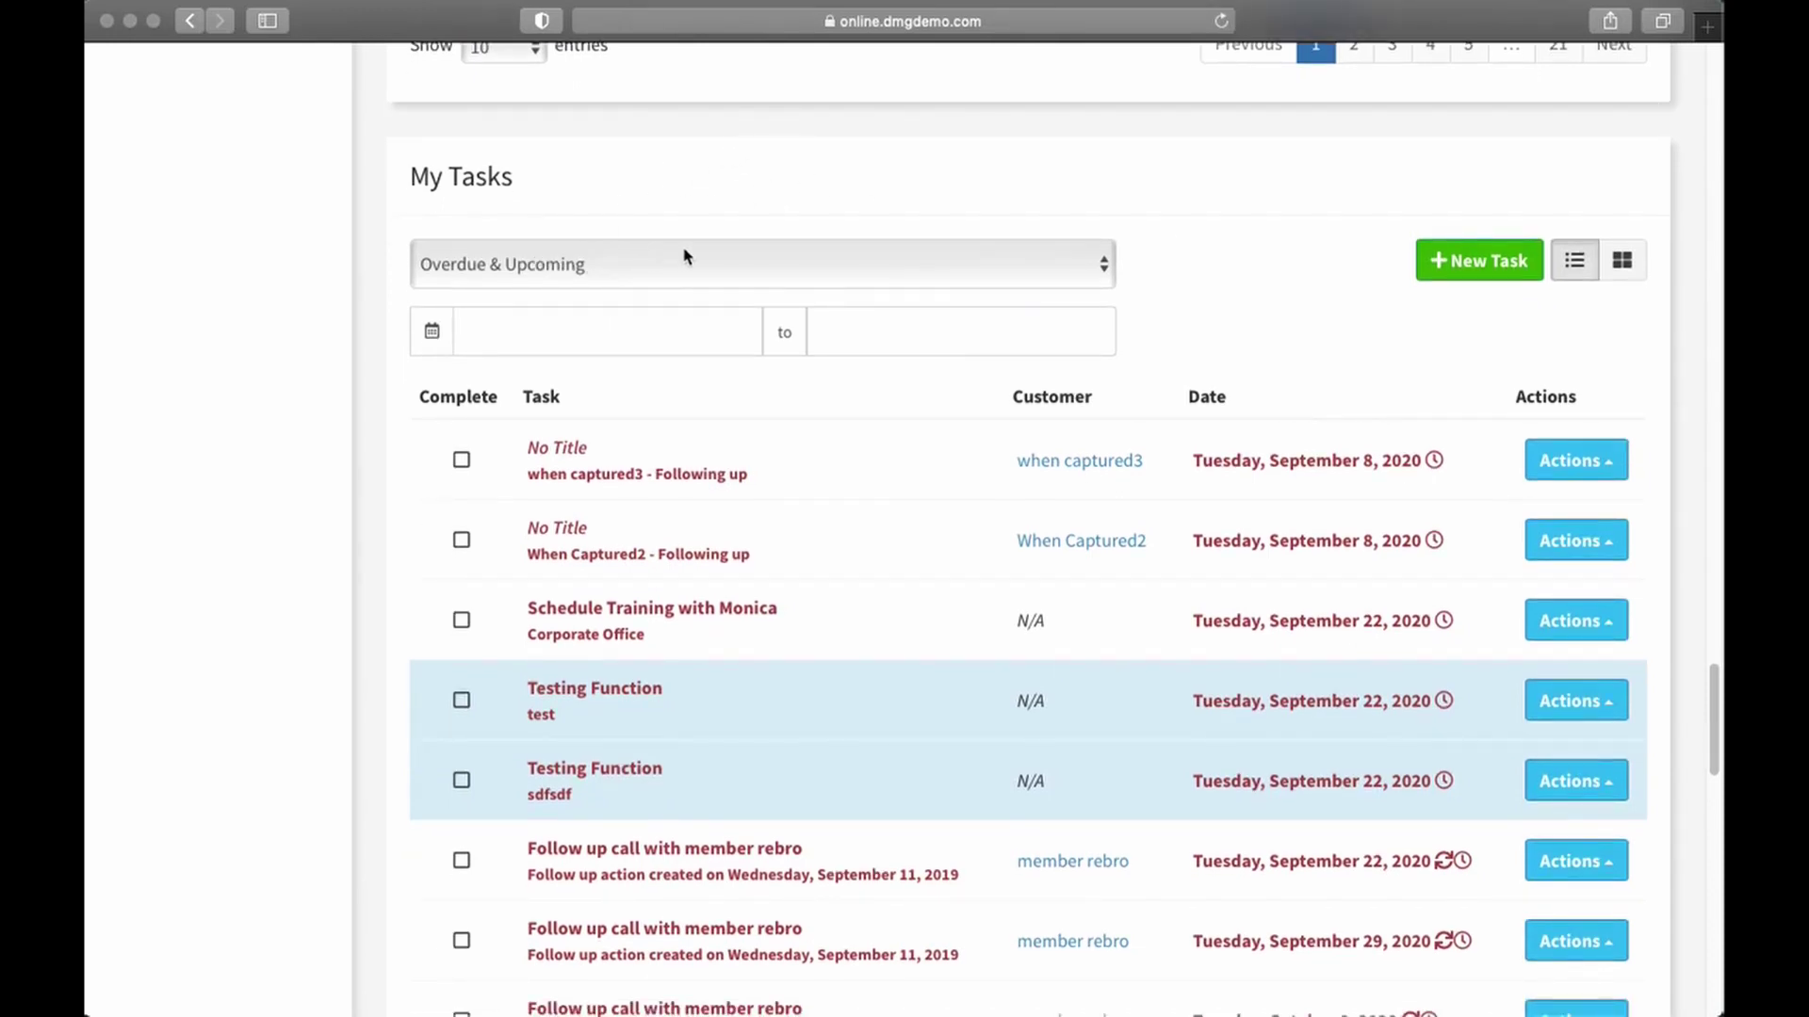
click(1055, 273)
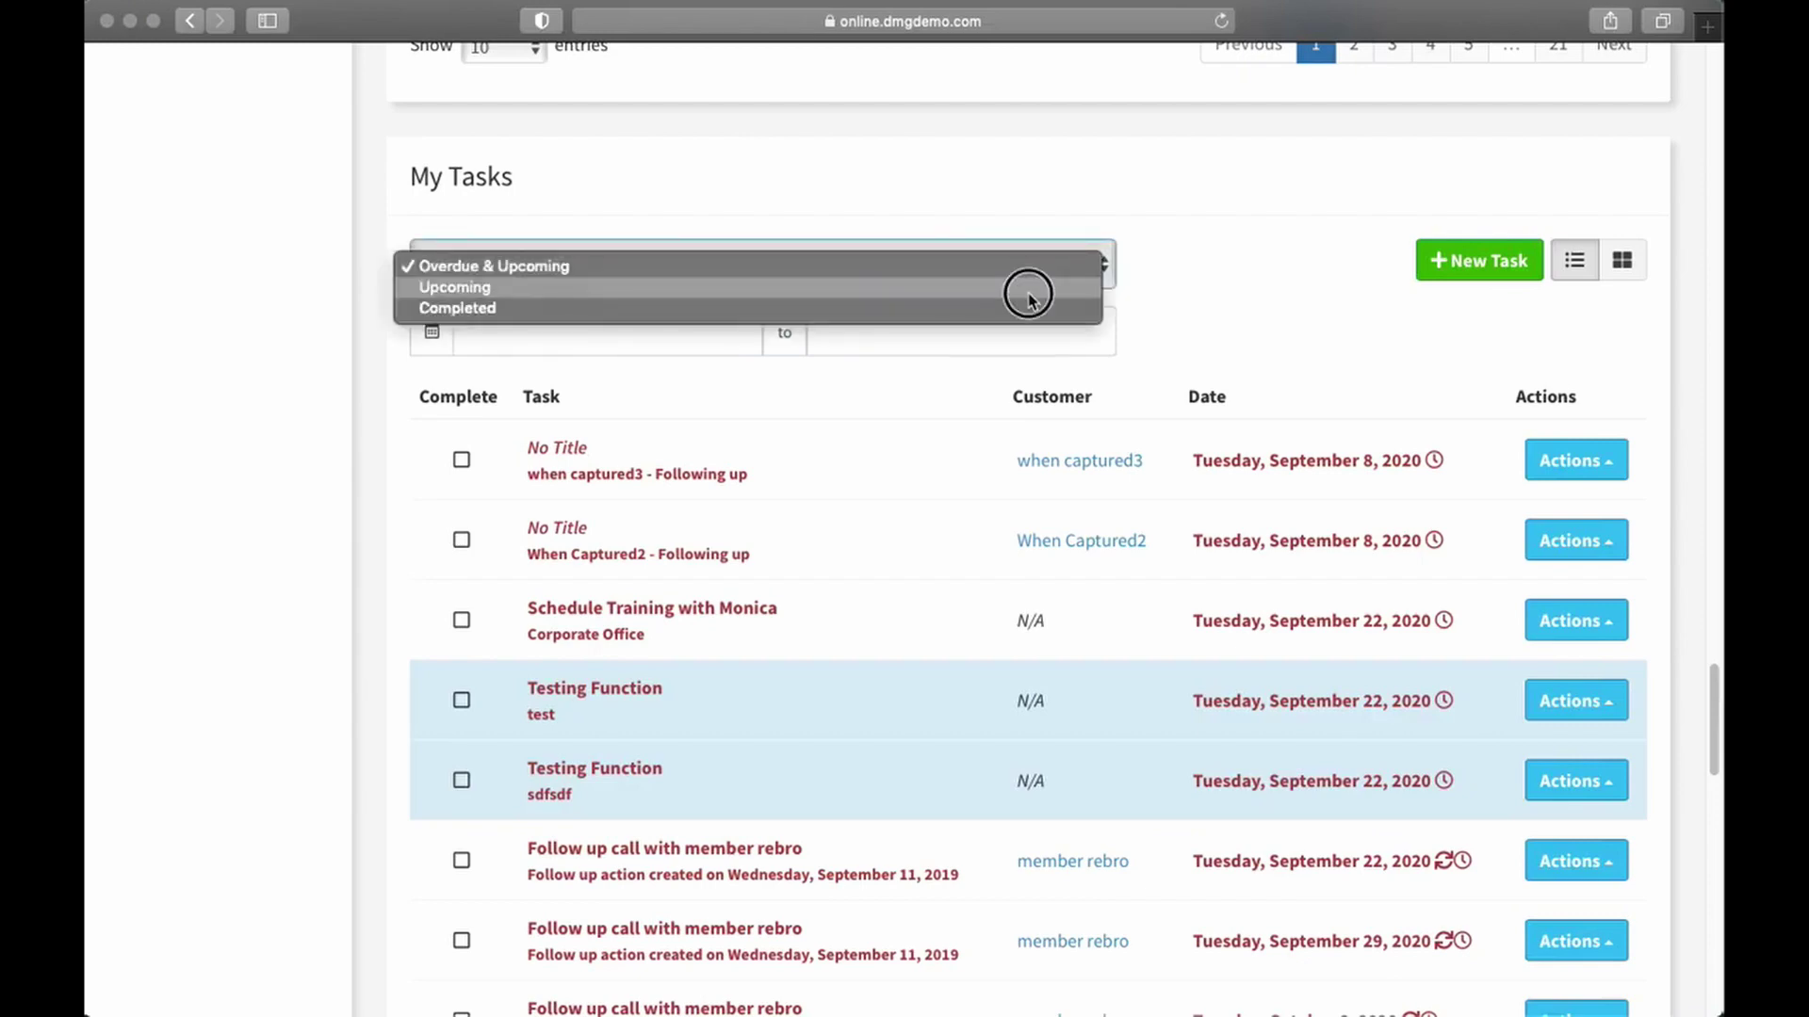
click(1029, 288)
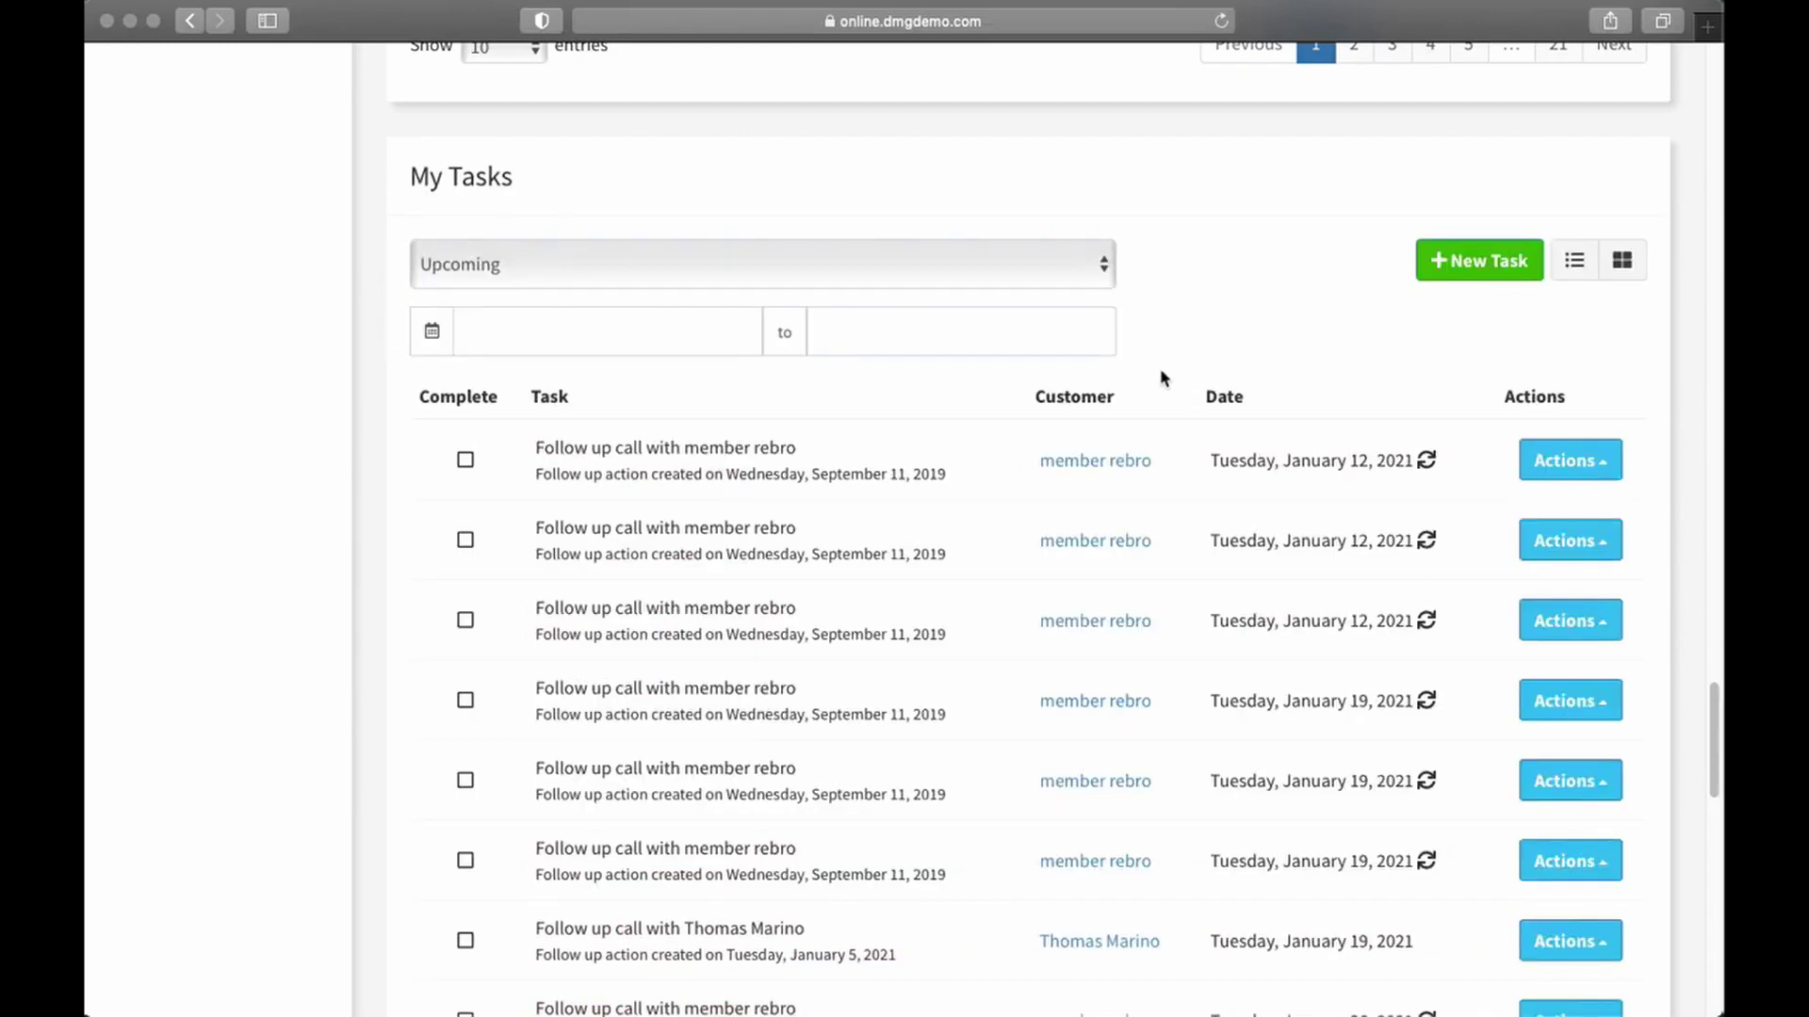
click(1013, 275)
click(1004, 290)
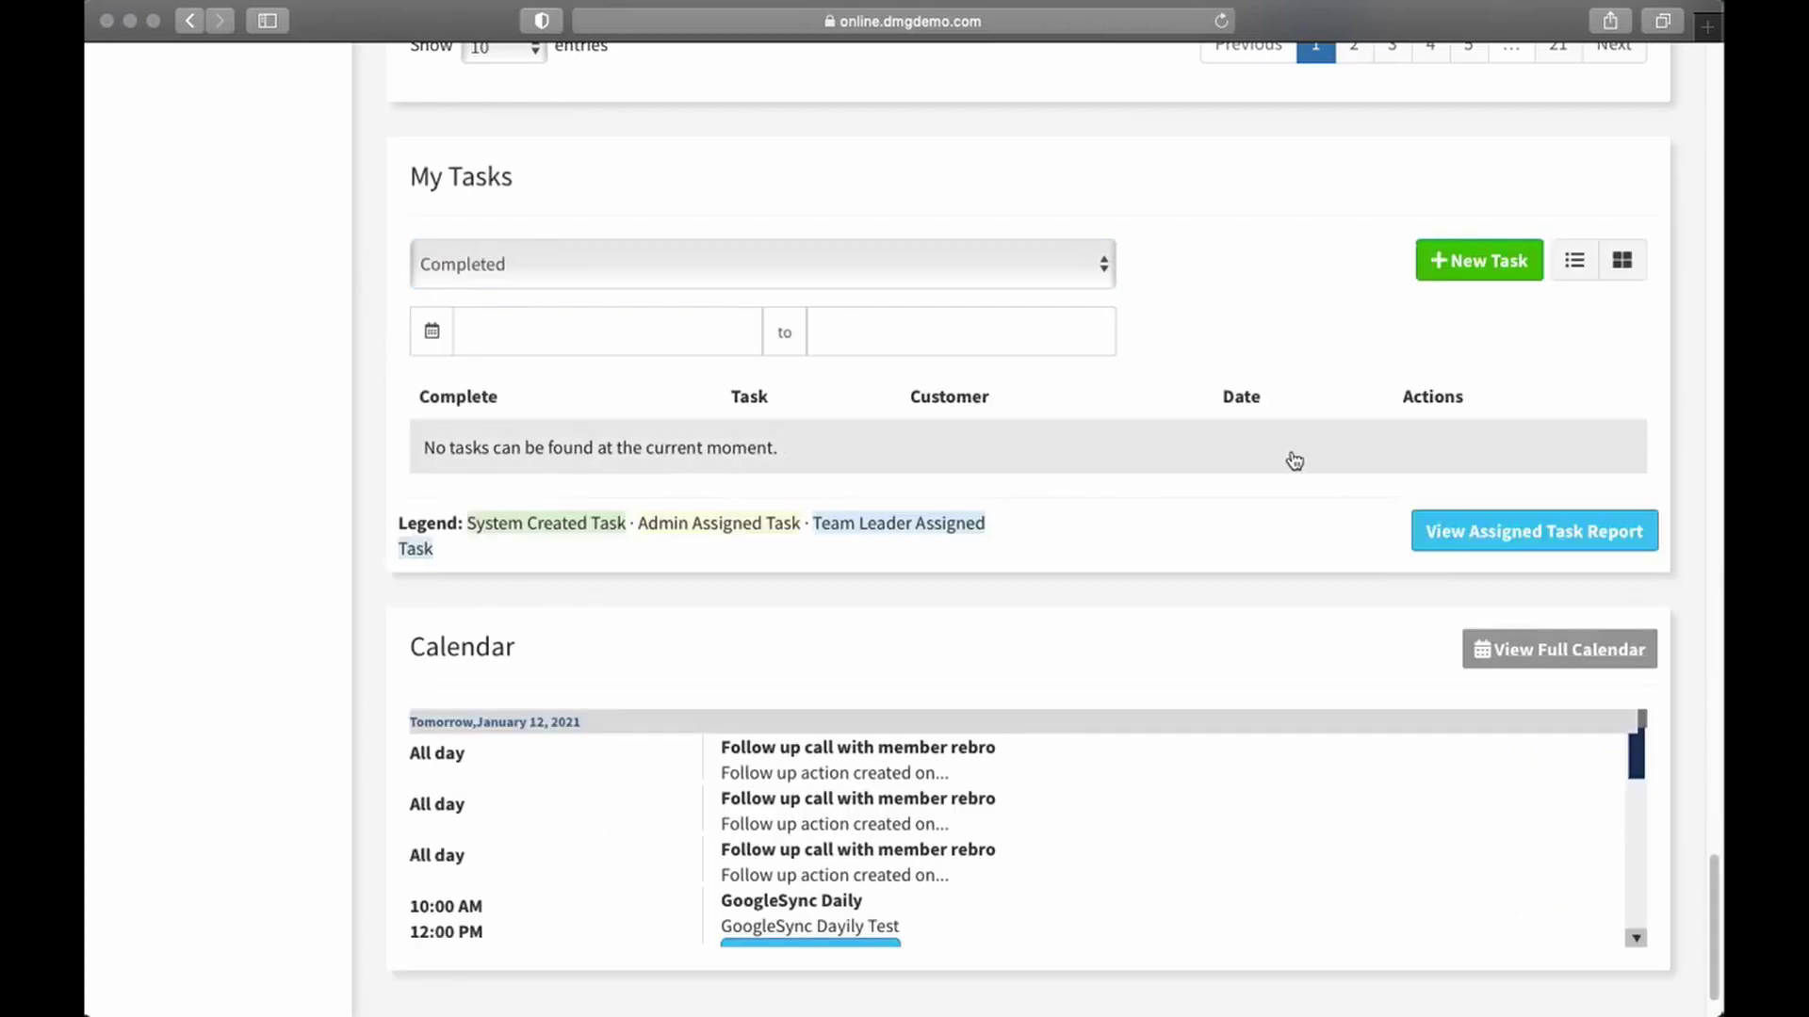
click(771, 267)
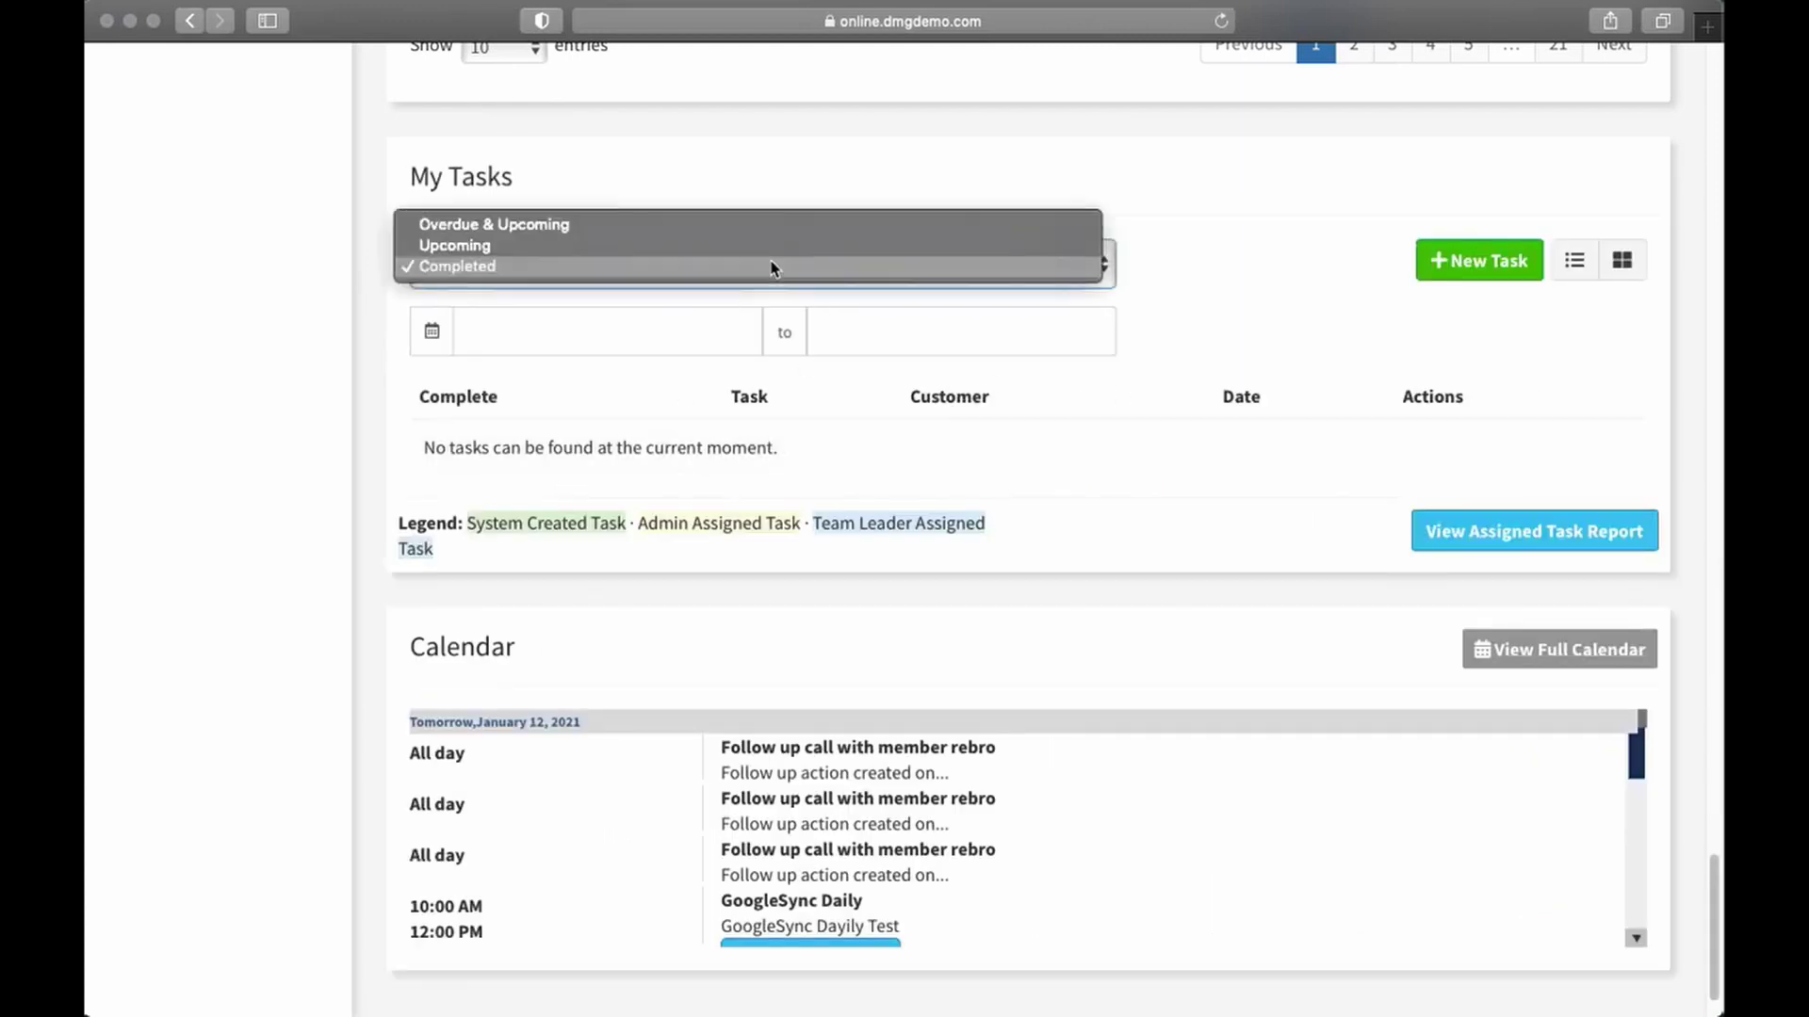
click(733, 224)
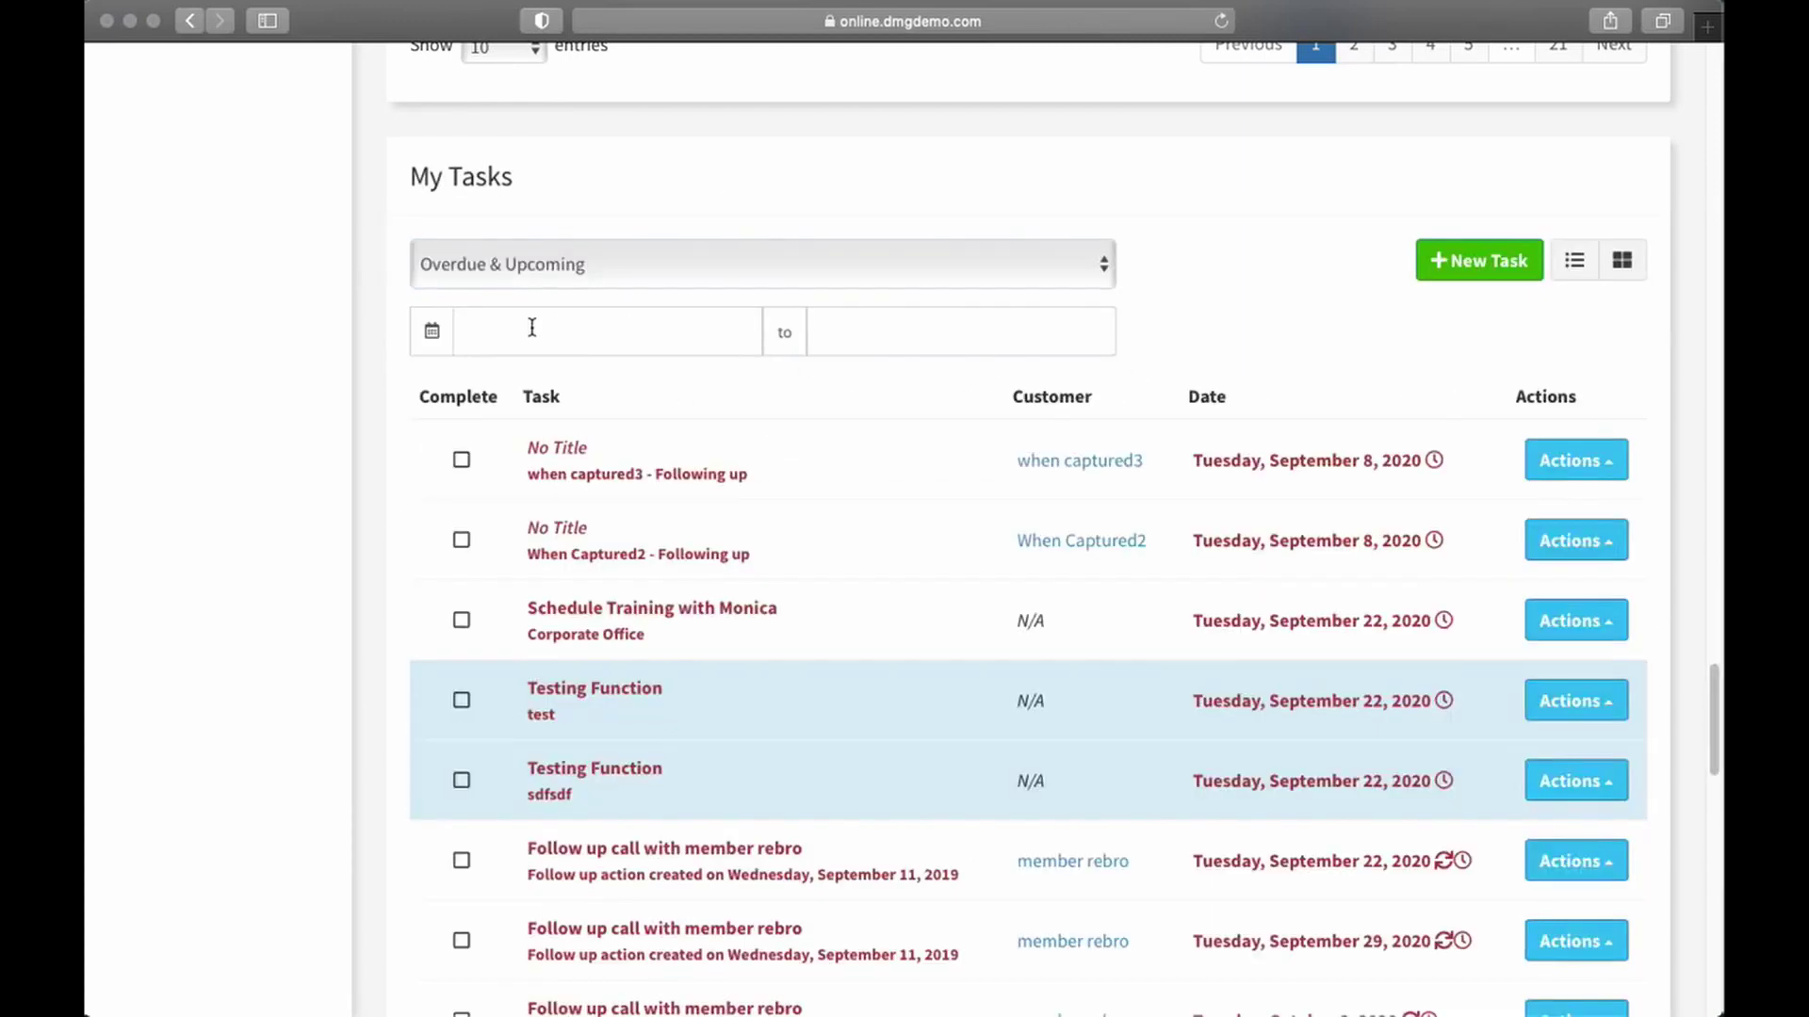
- Check the start date calendar of the My Tasks date range, and view the tasks as a grid before returning to the list
click(532, 328)
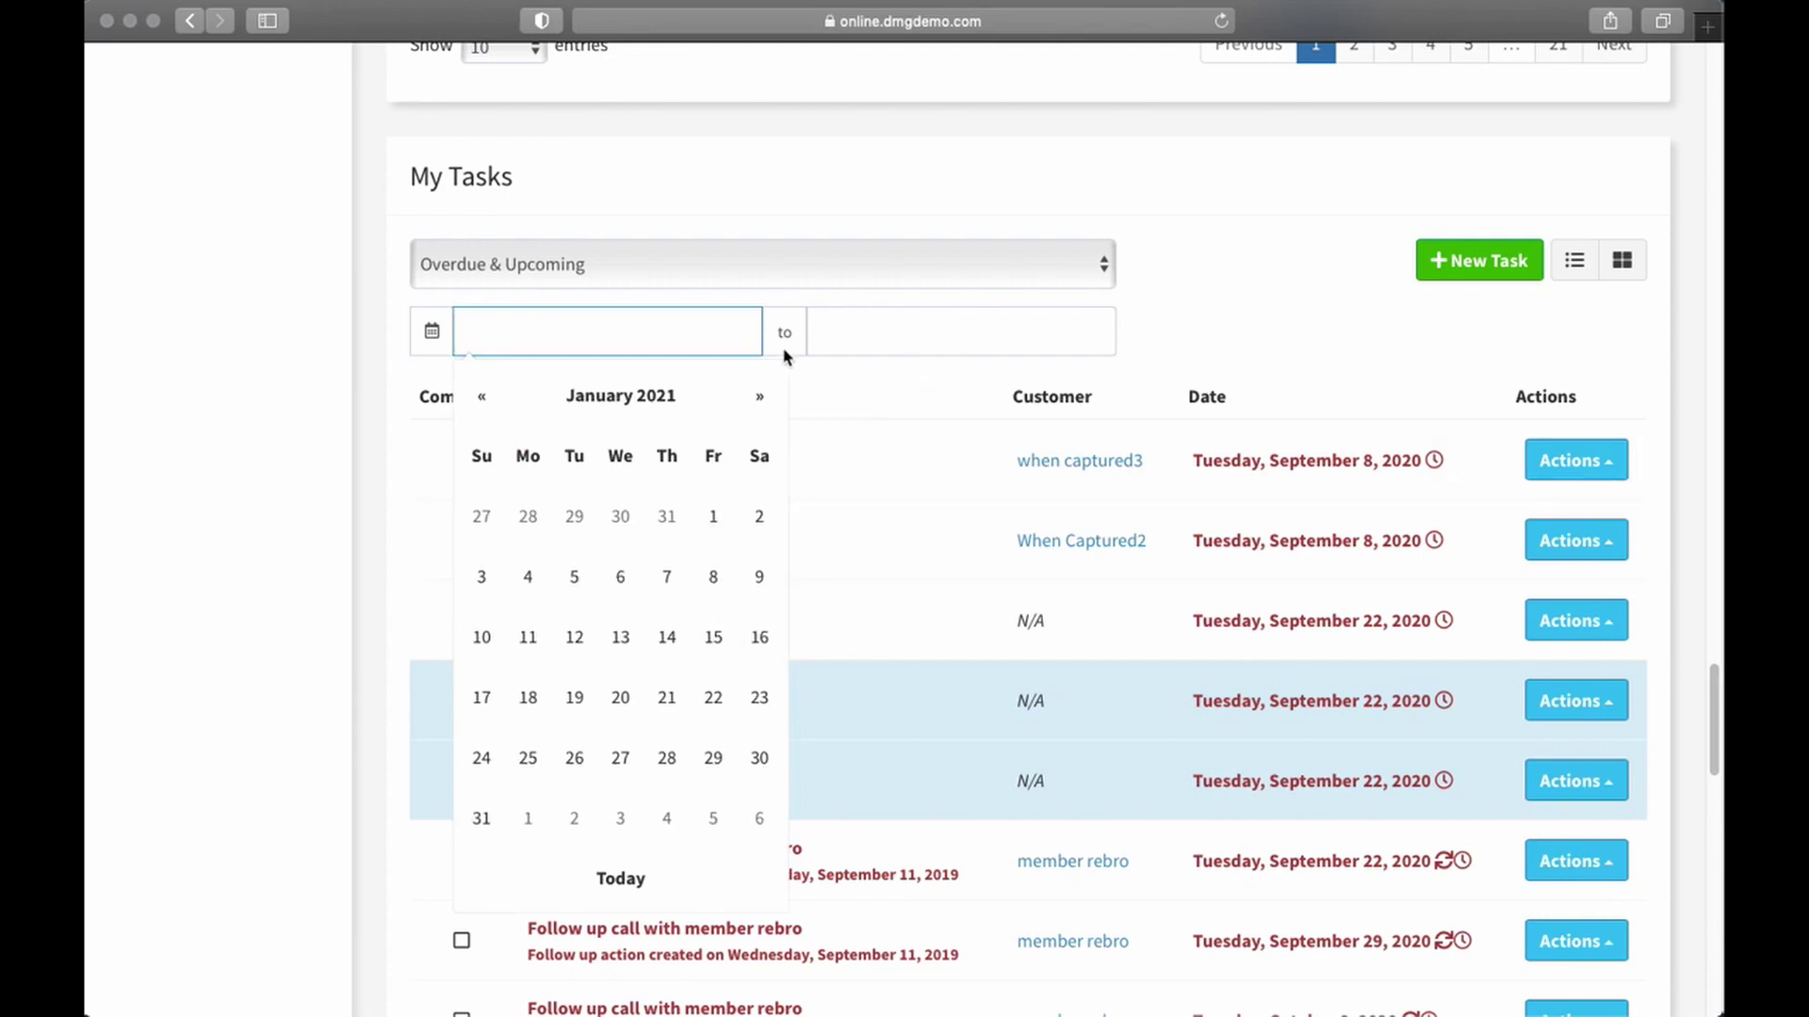
click(1244, 322)
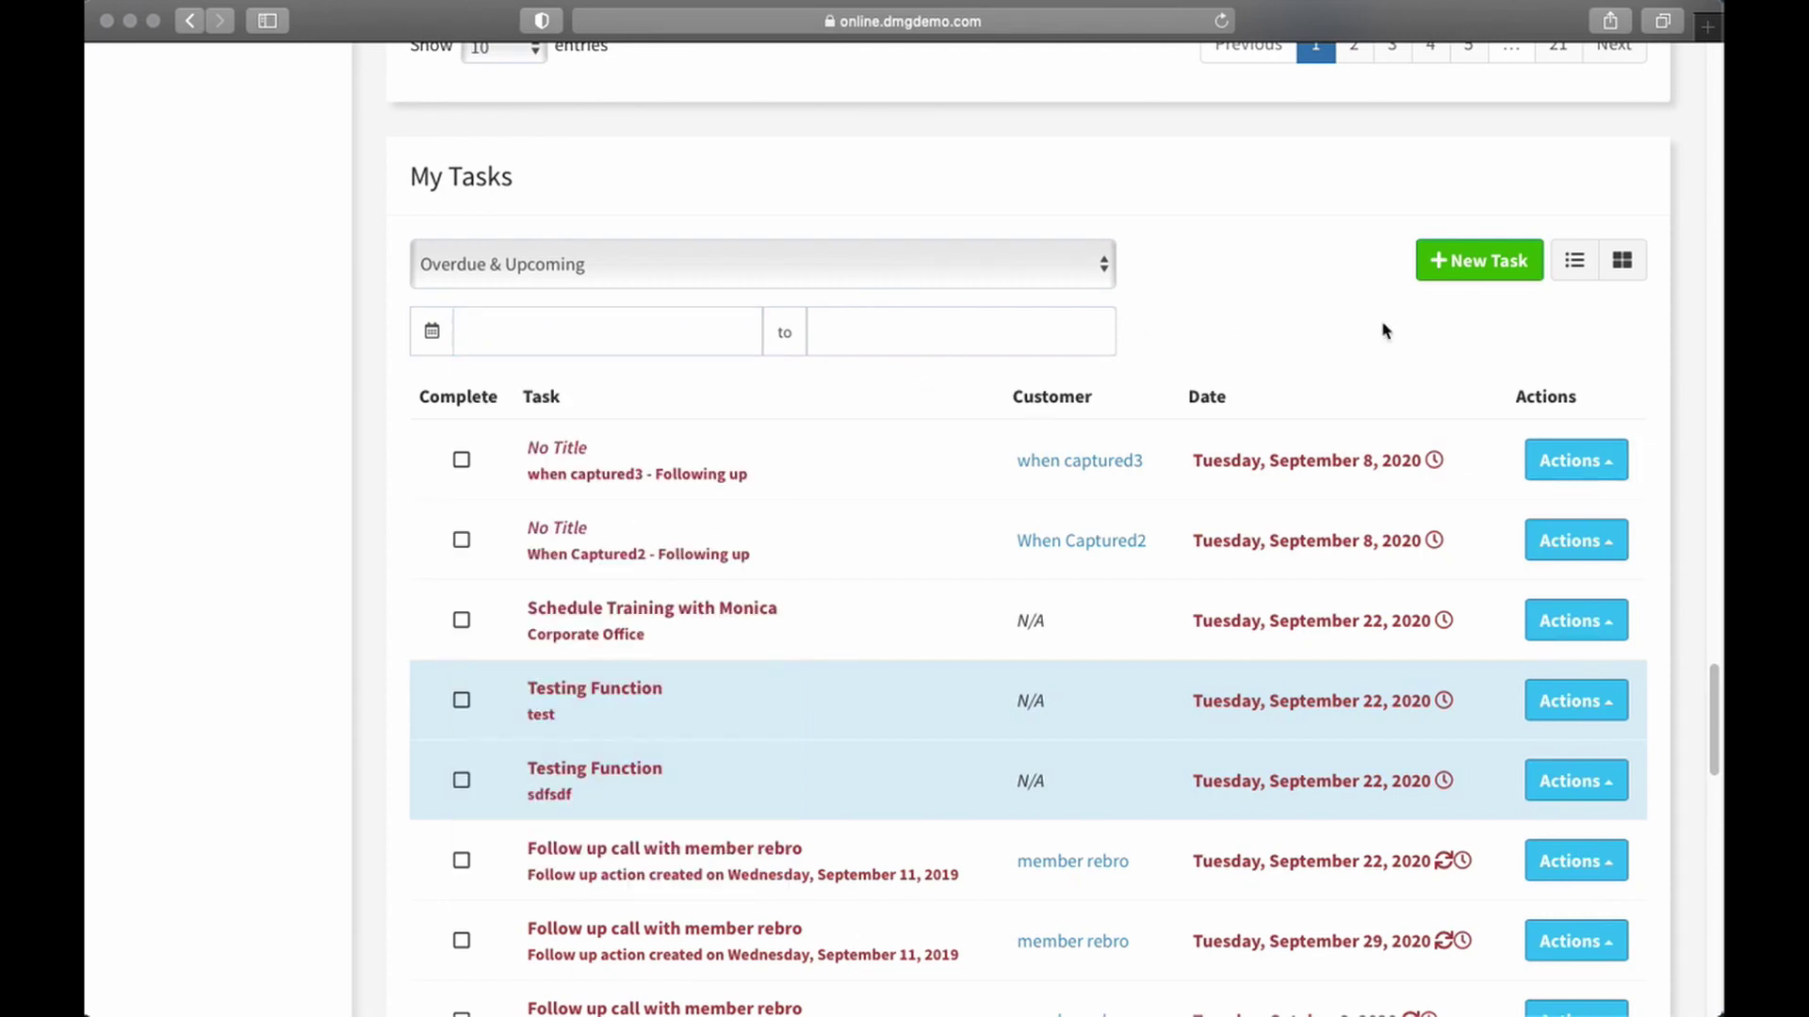
click(1621, 262)
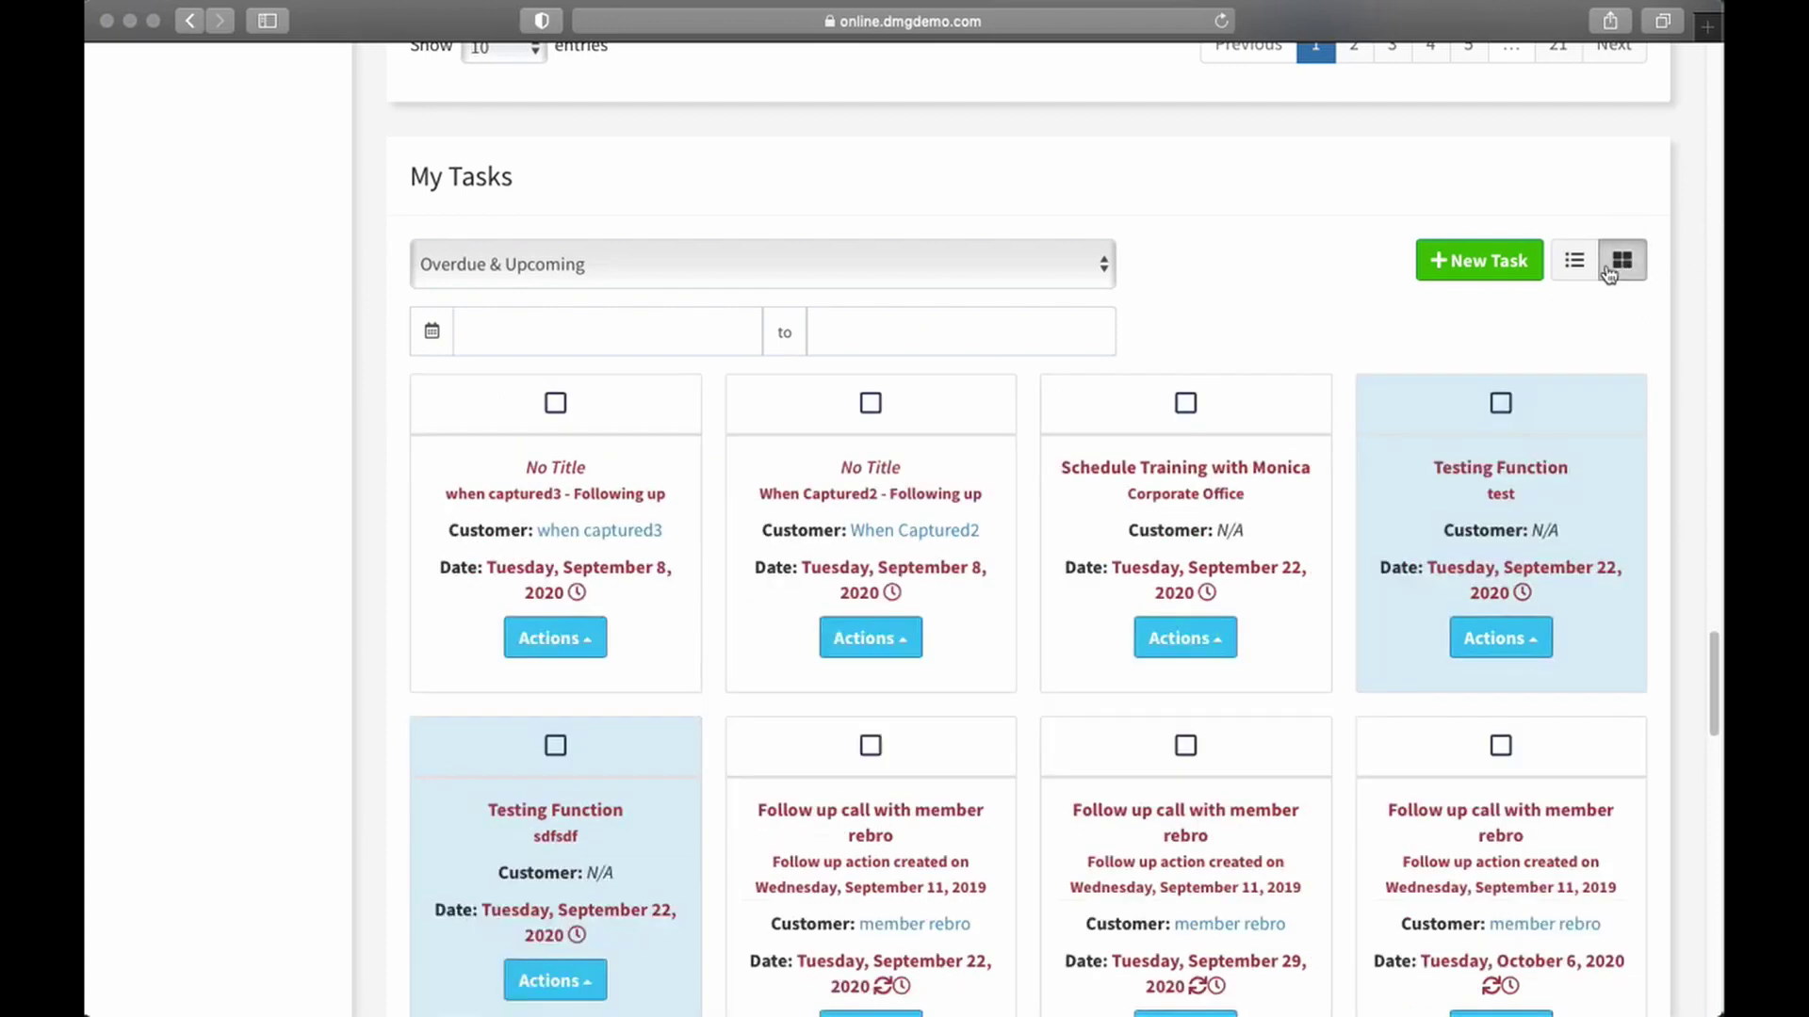
click(1588, 270)
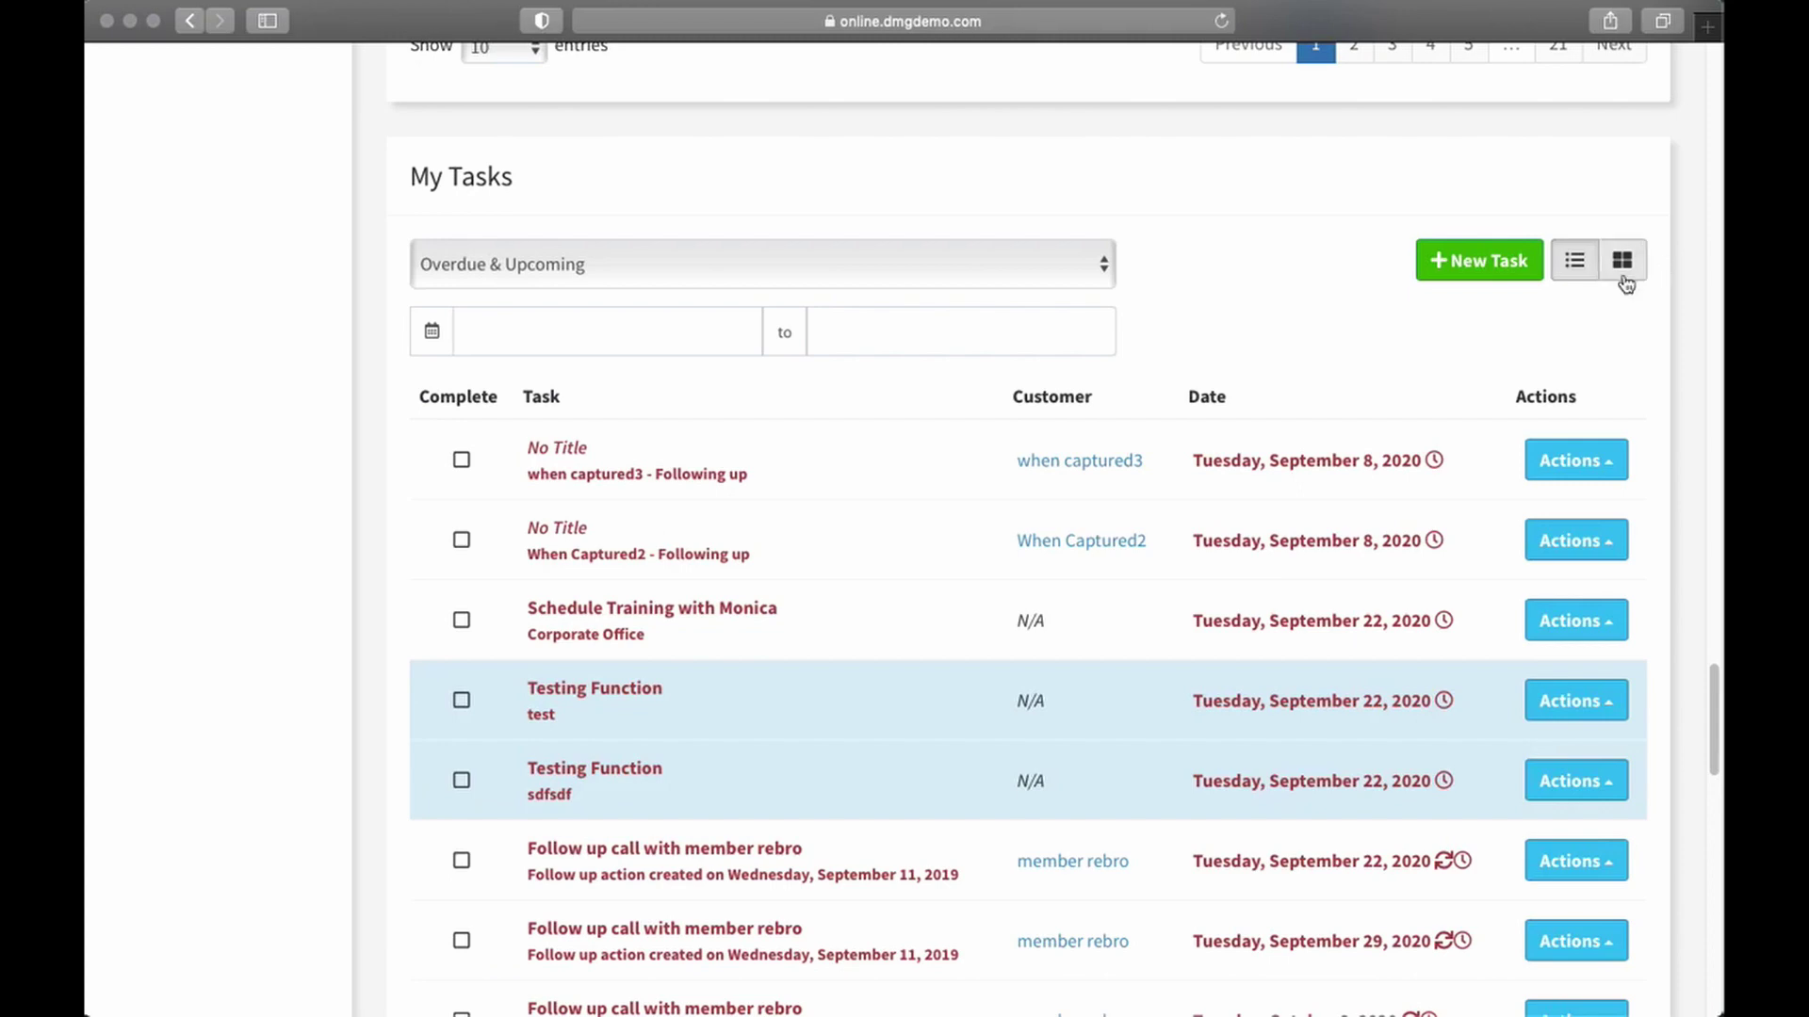
- Start a new task, turn on its repeat option, and select the customer by searching for their first name
click(1474, 264)
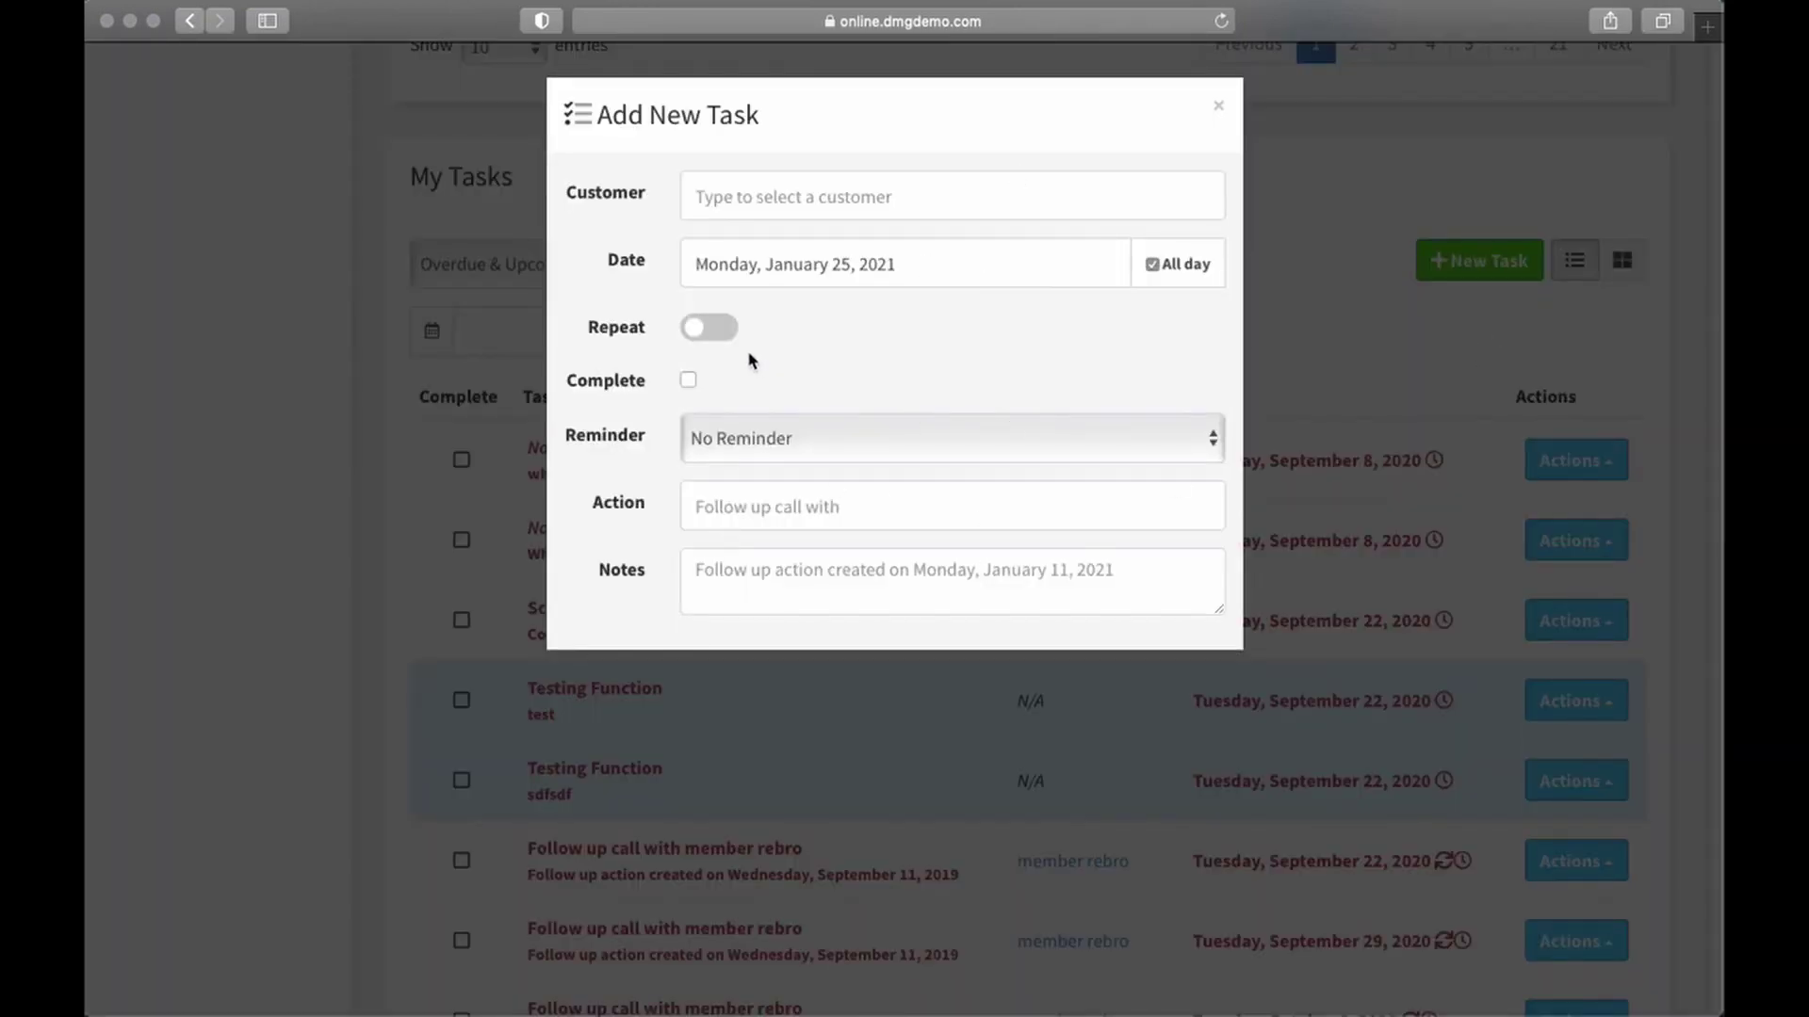
click(730, 330)
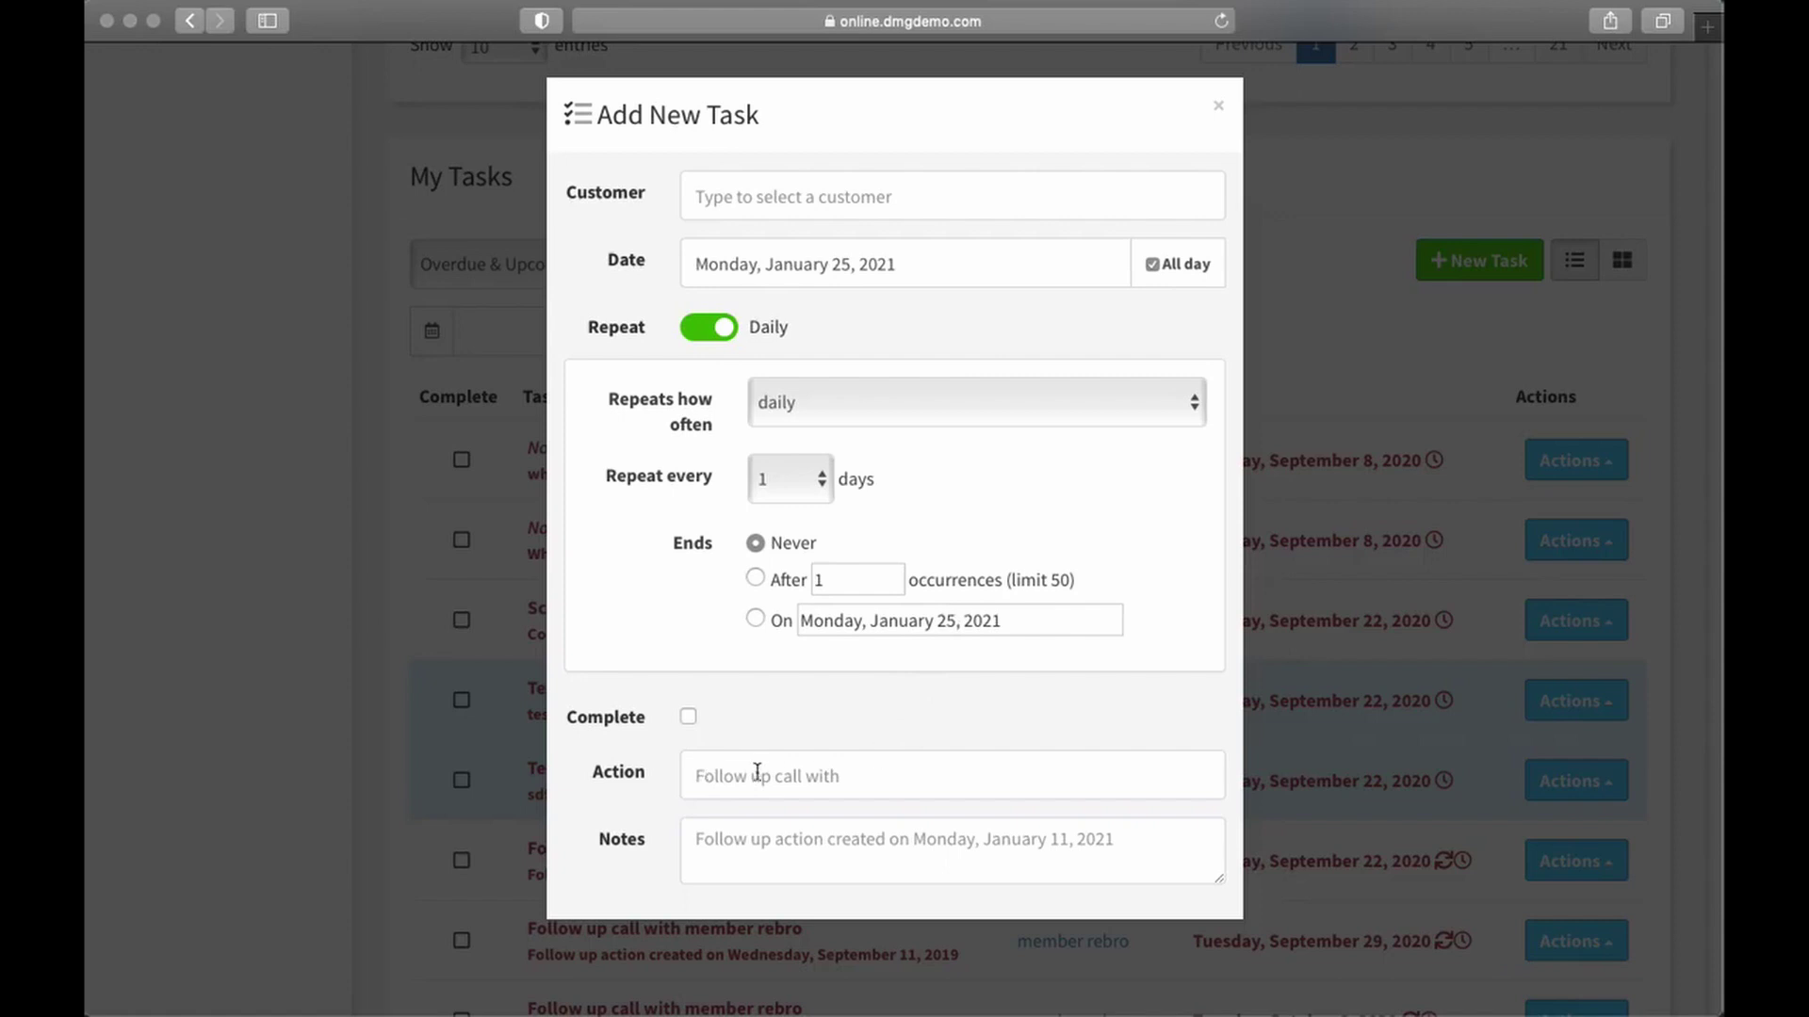
click(753, 198)
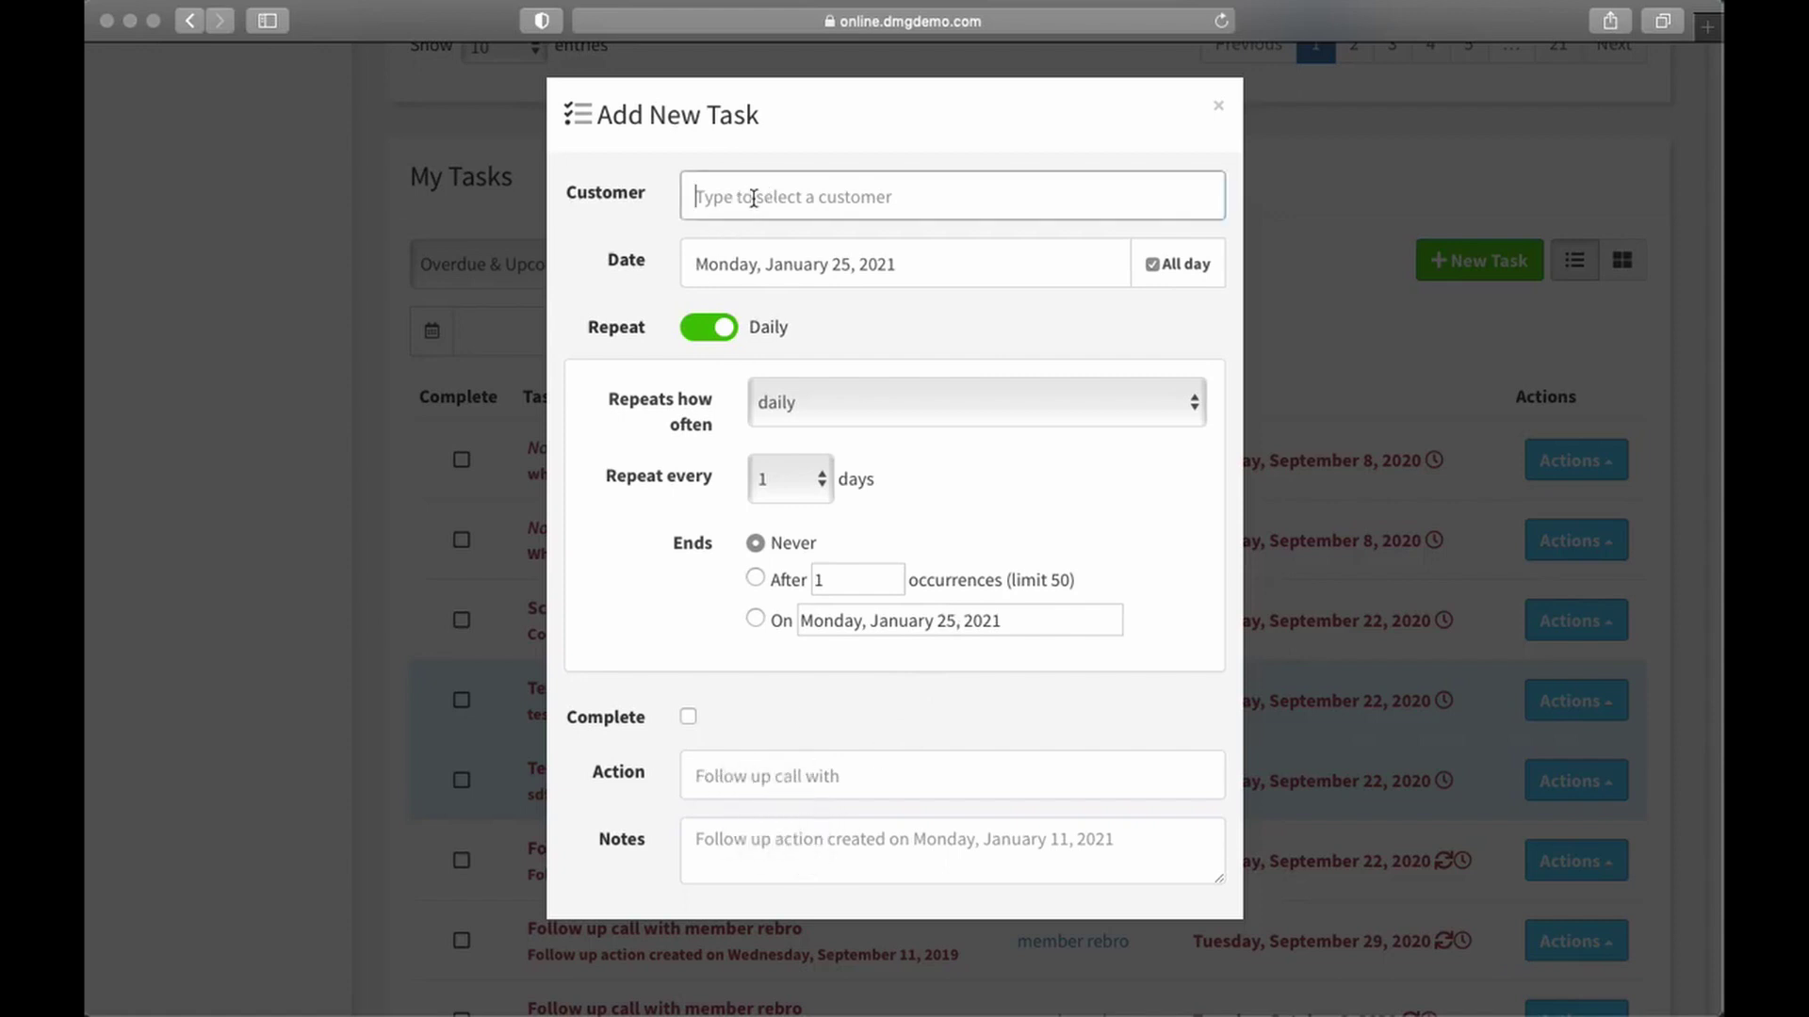
text(susa)
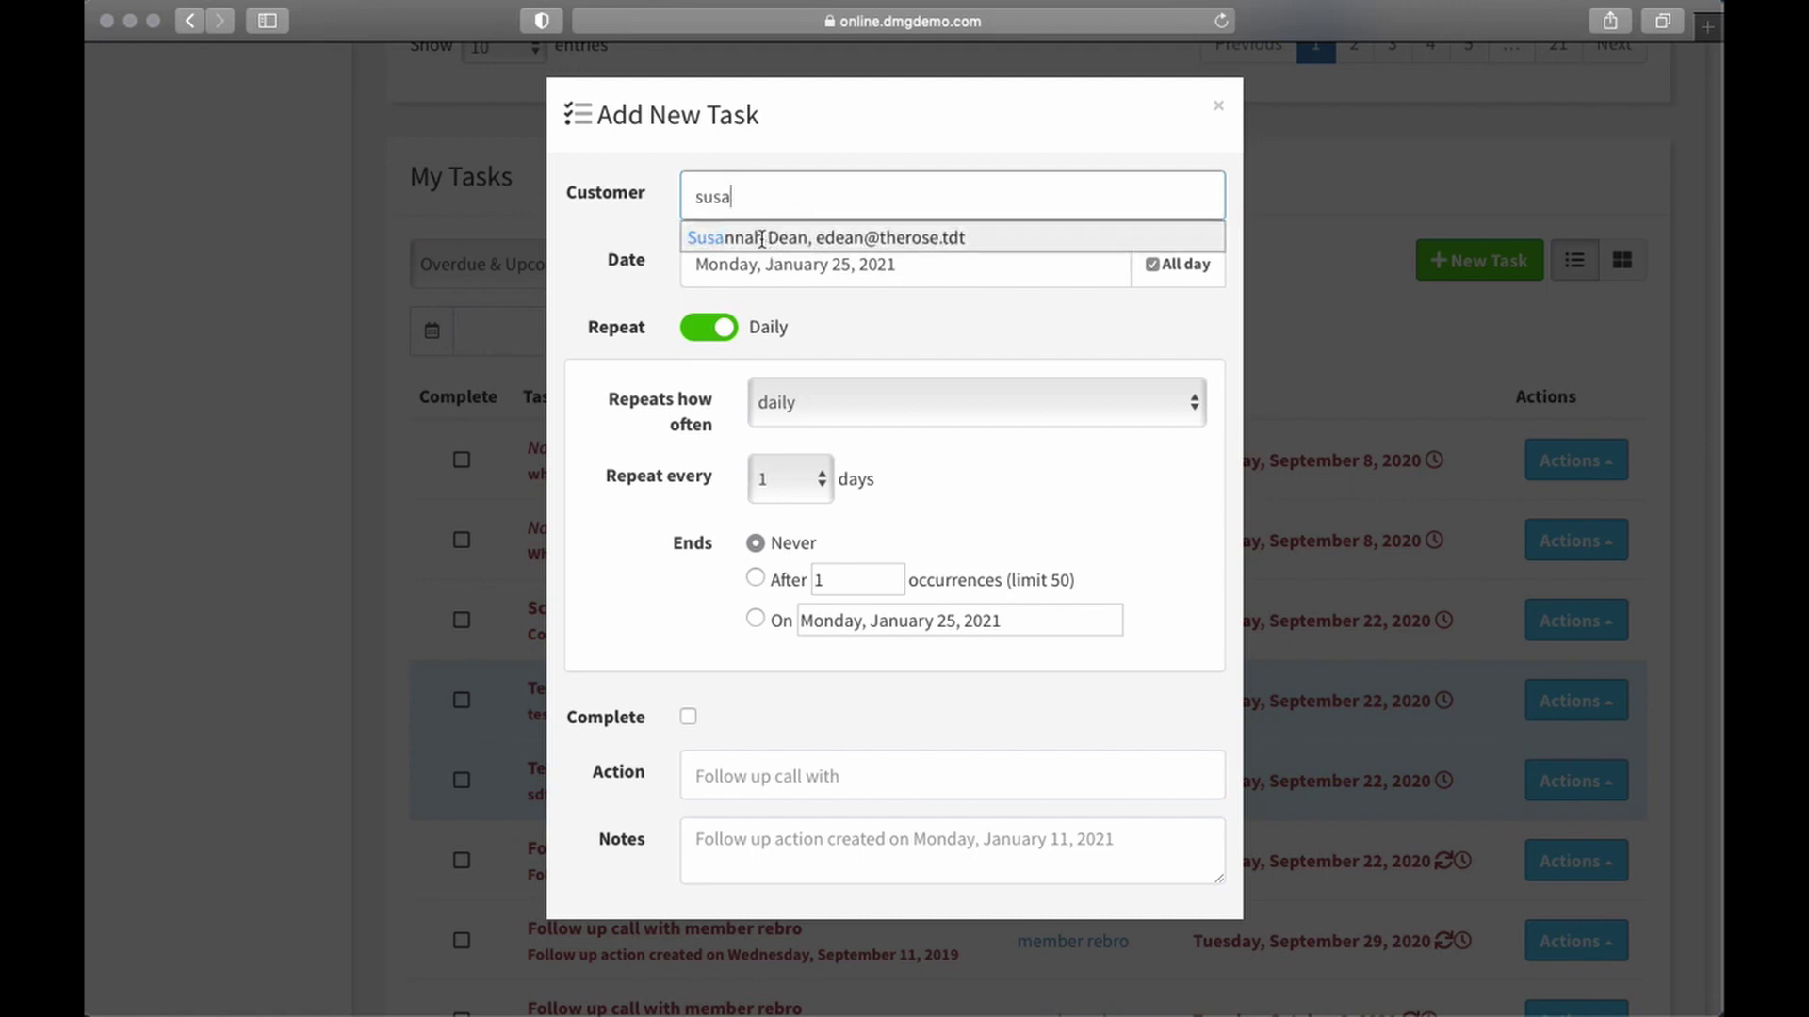
click(762, 240)
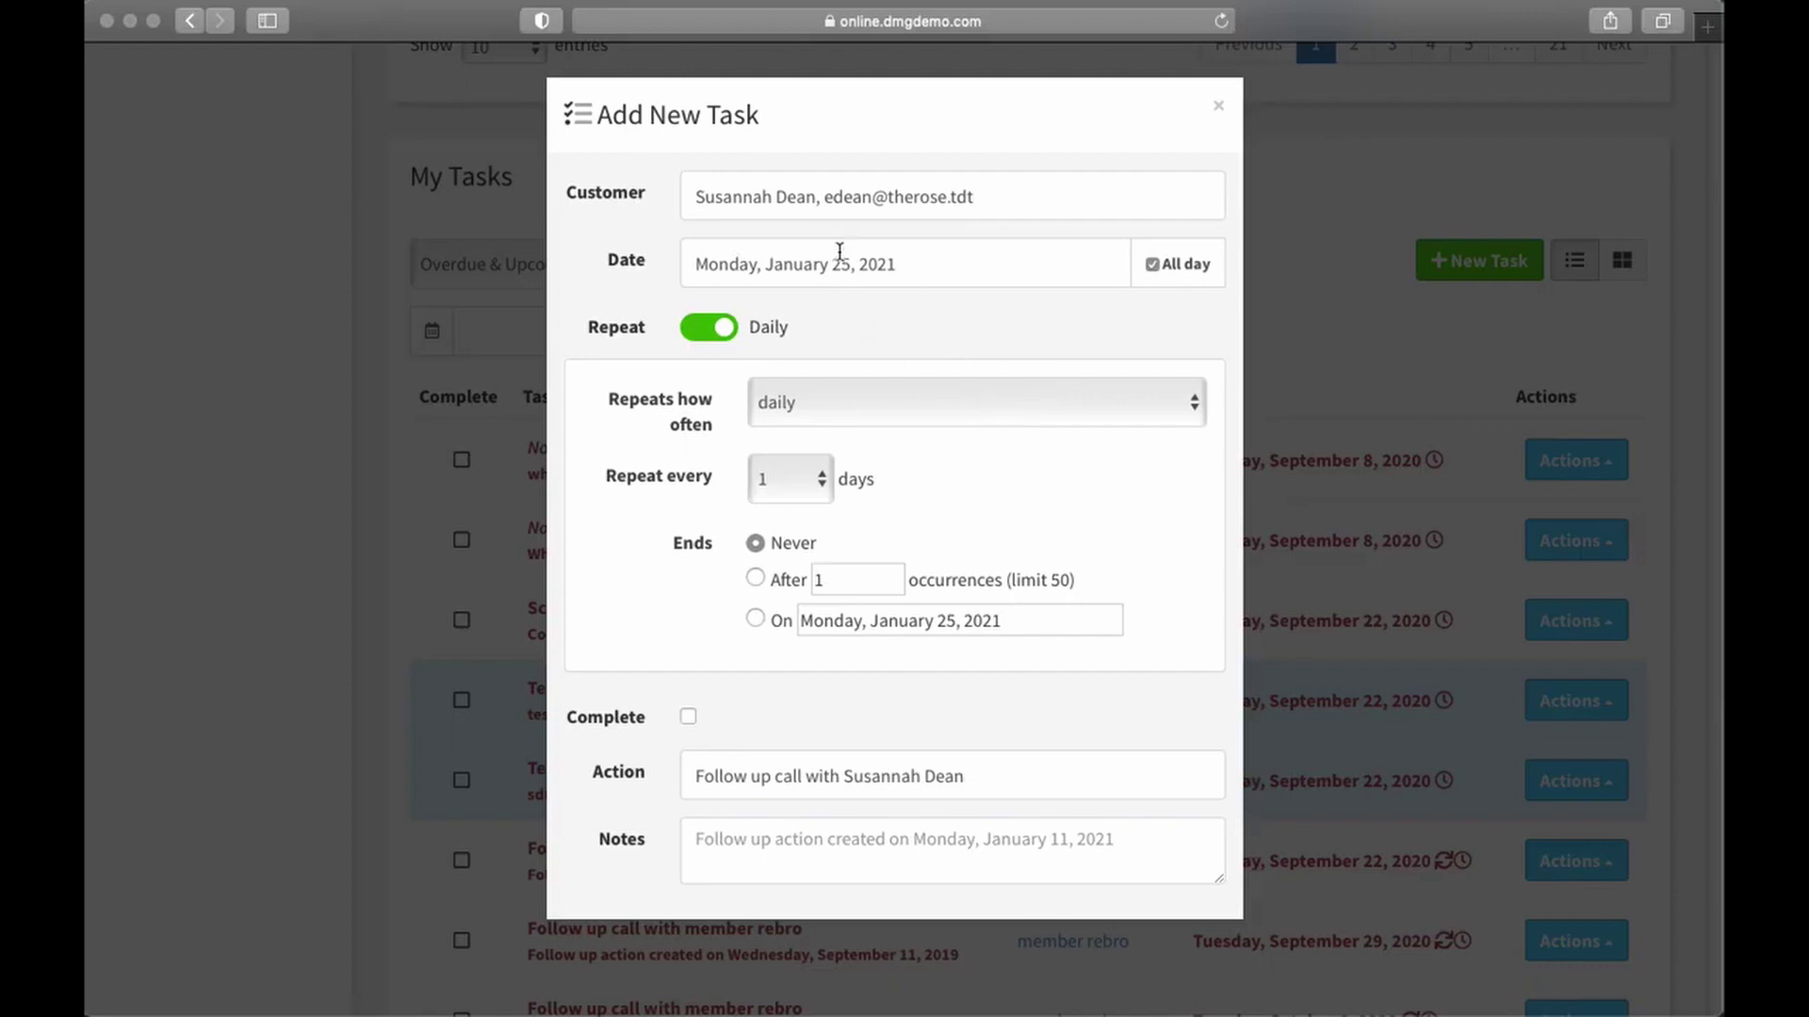
- Turn the new task's repeat option off and on again, and set it to repeat monthly
click(718, 330)
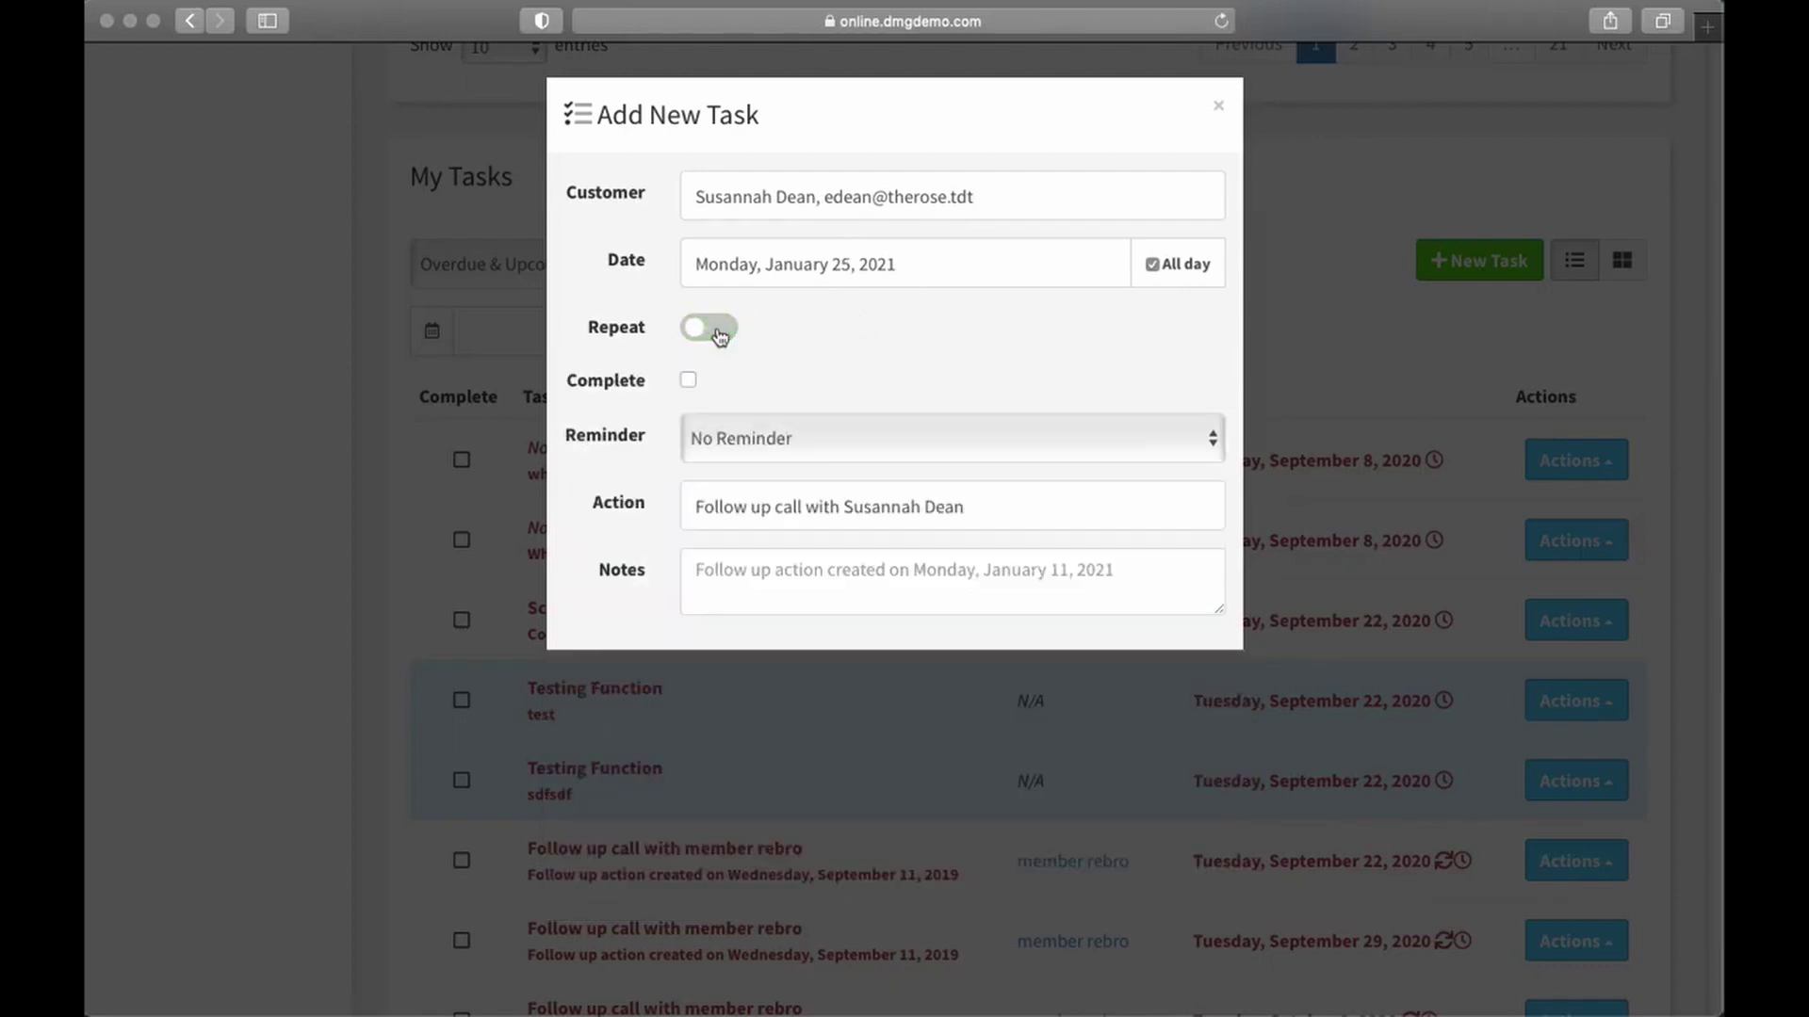
click(718, 330)
click(773, 403)
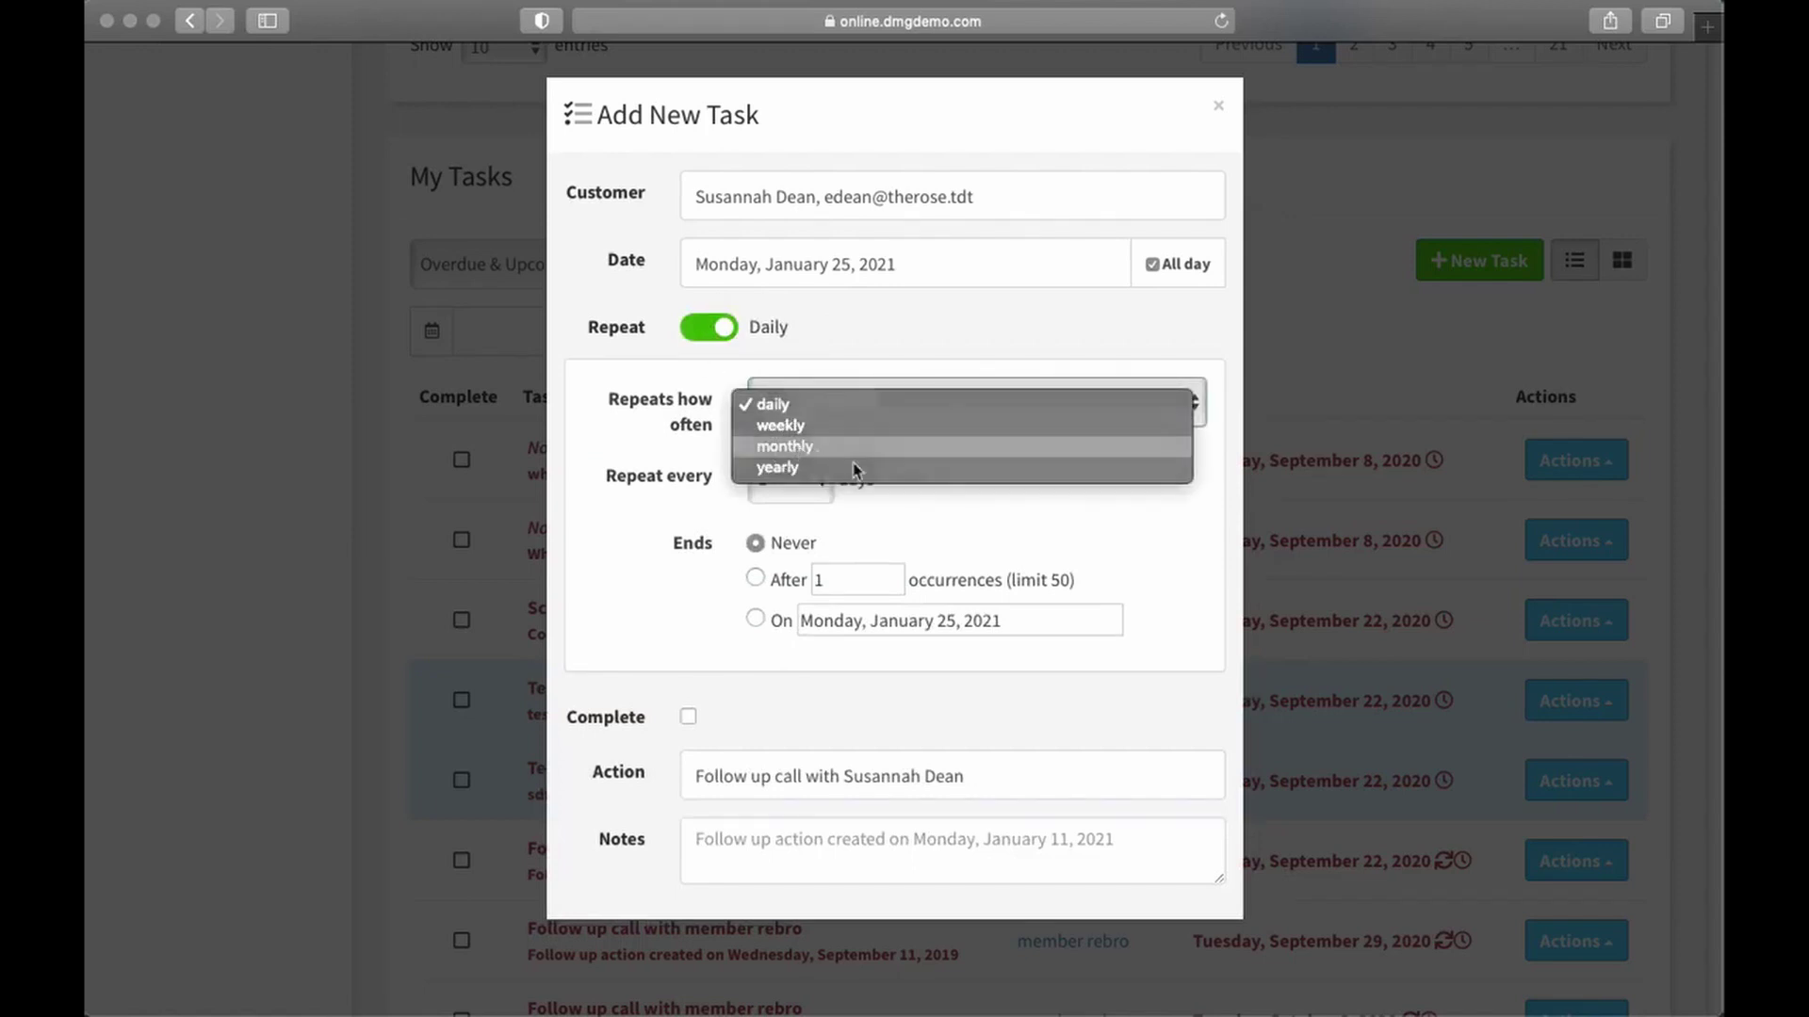
click(912, 447)
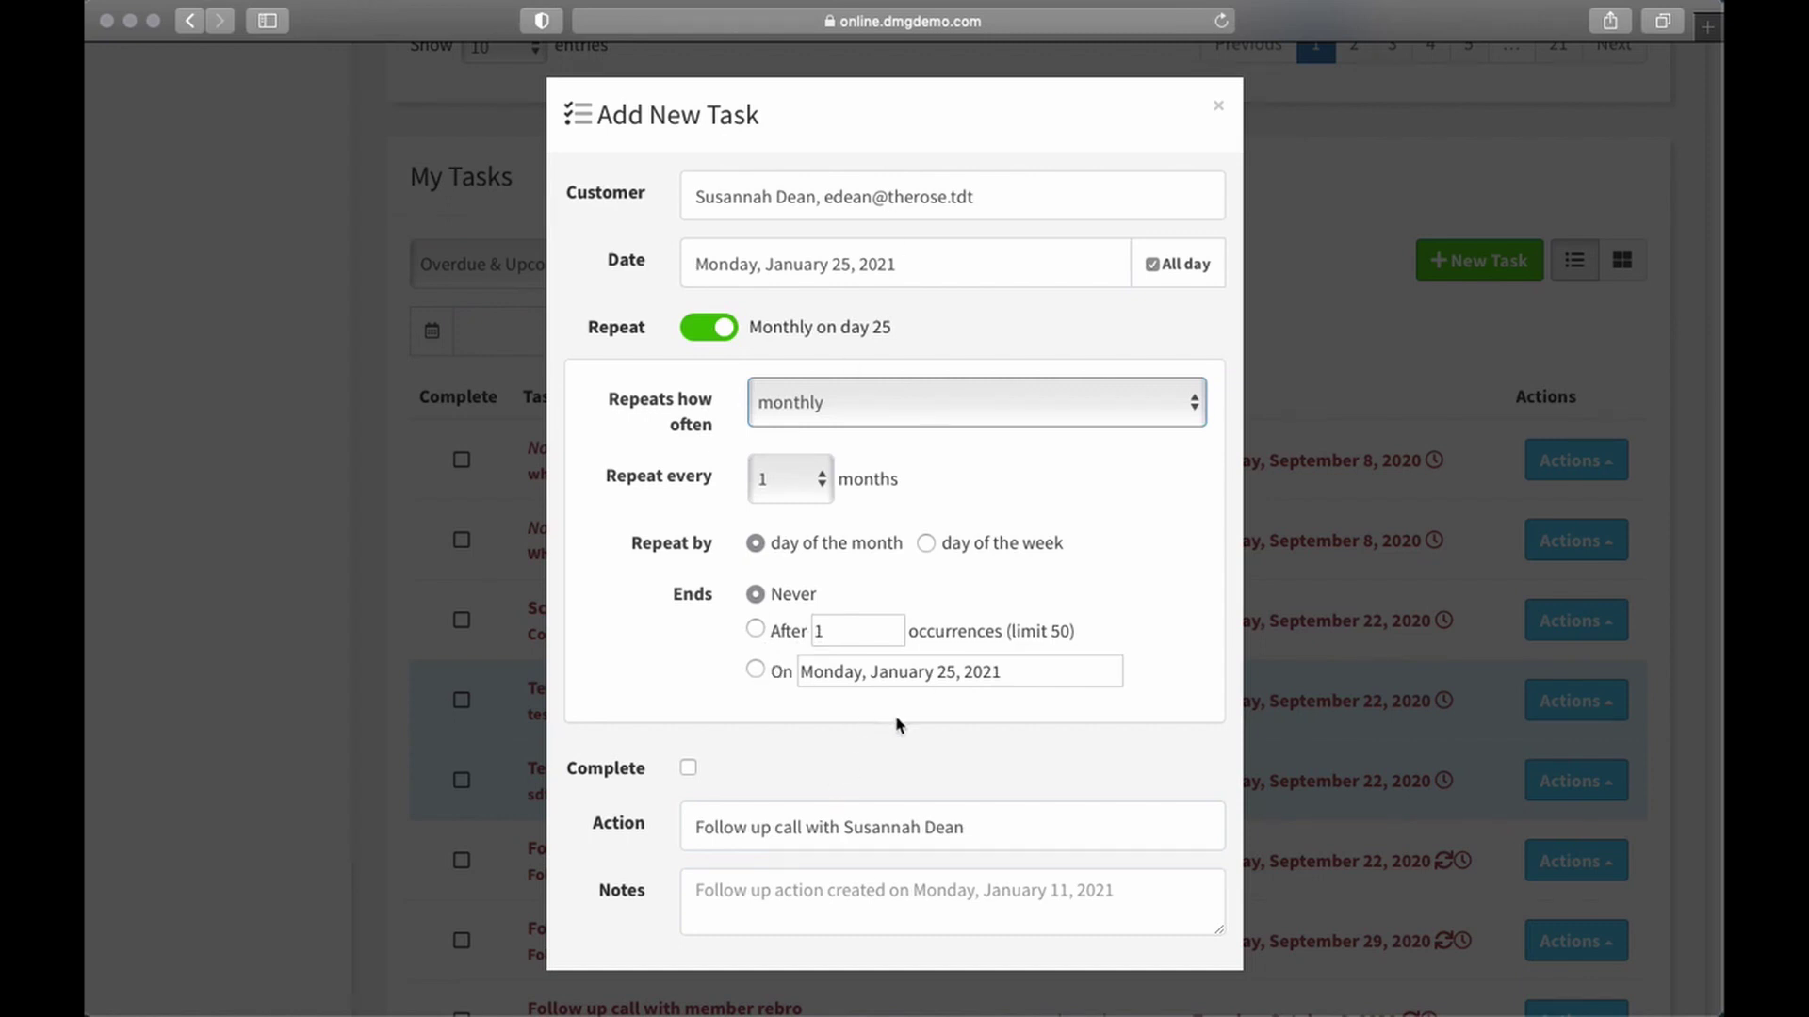
- Close the new task form without saving, and mark the first three tasks in My Tasks as complete
click(1219, 107)
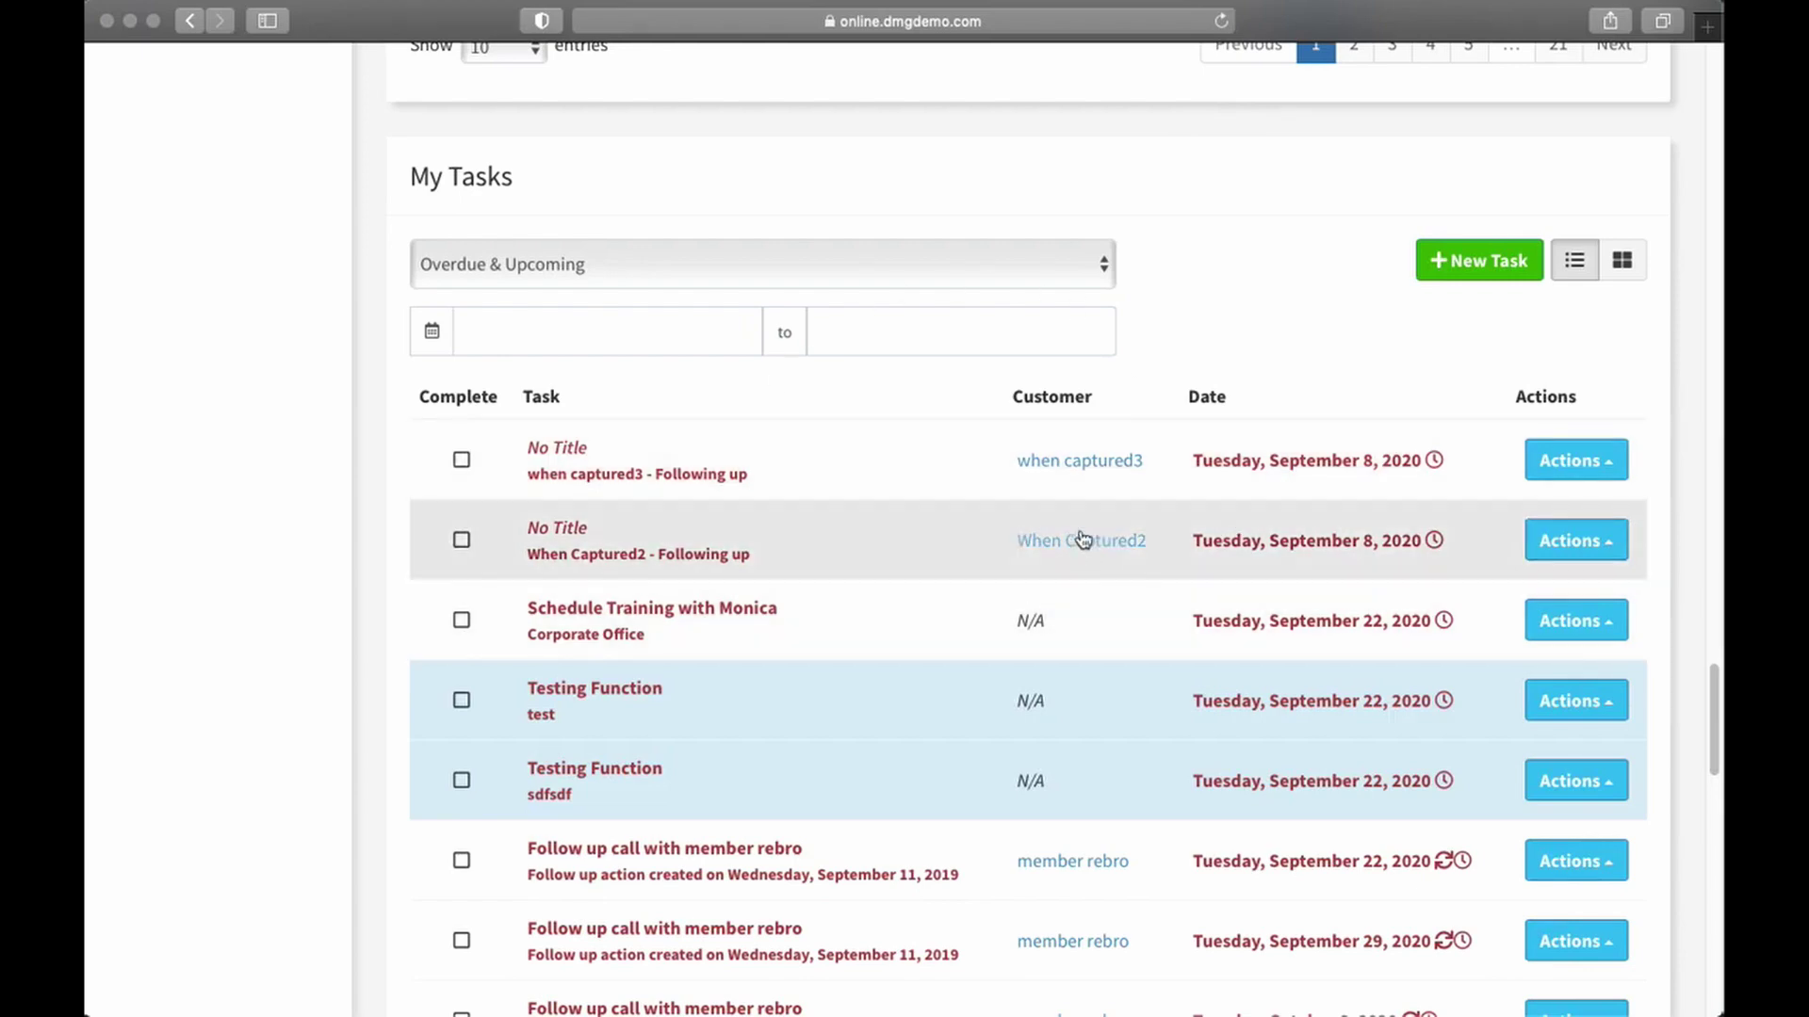
click(461, 460)
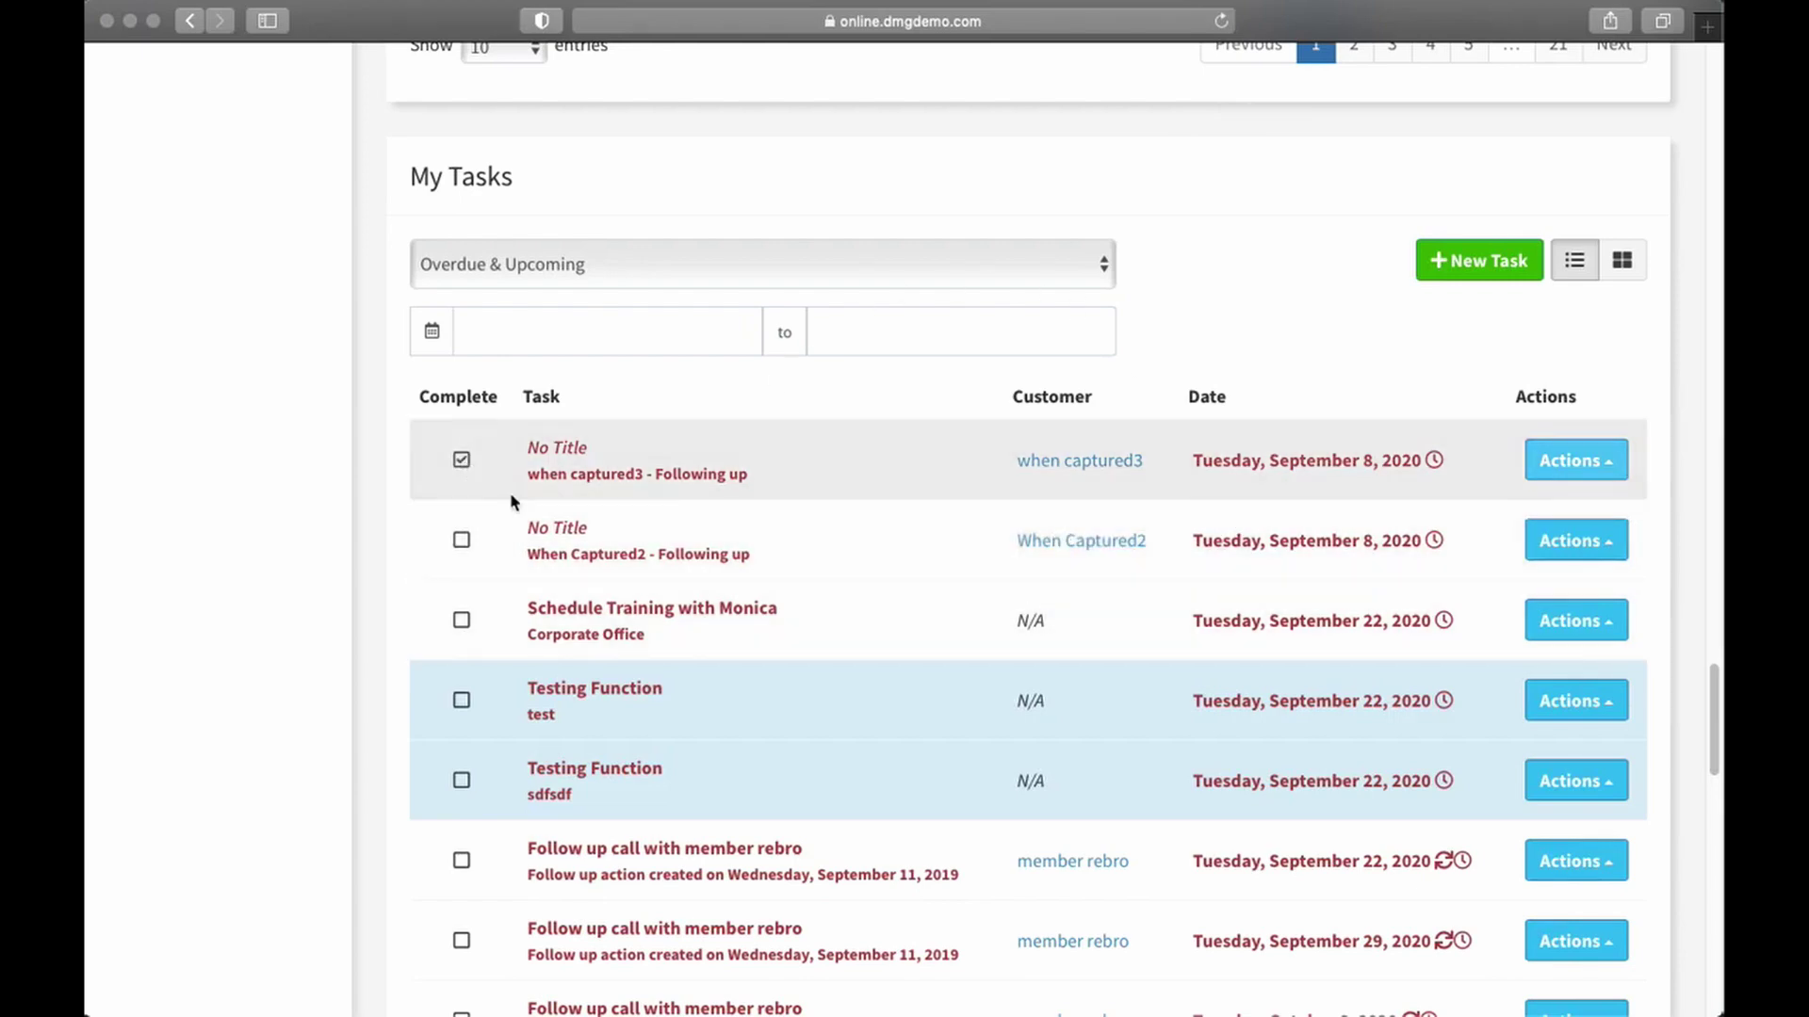
click(461, 540)
click(462, 620)
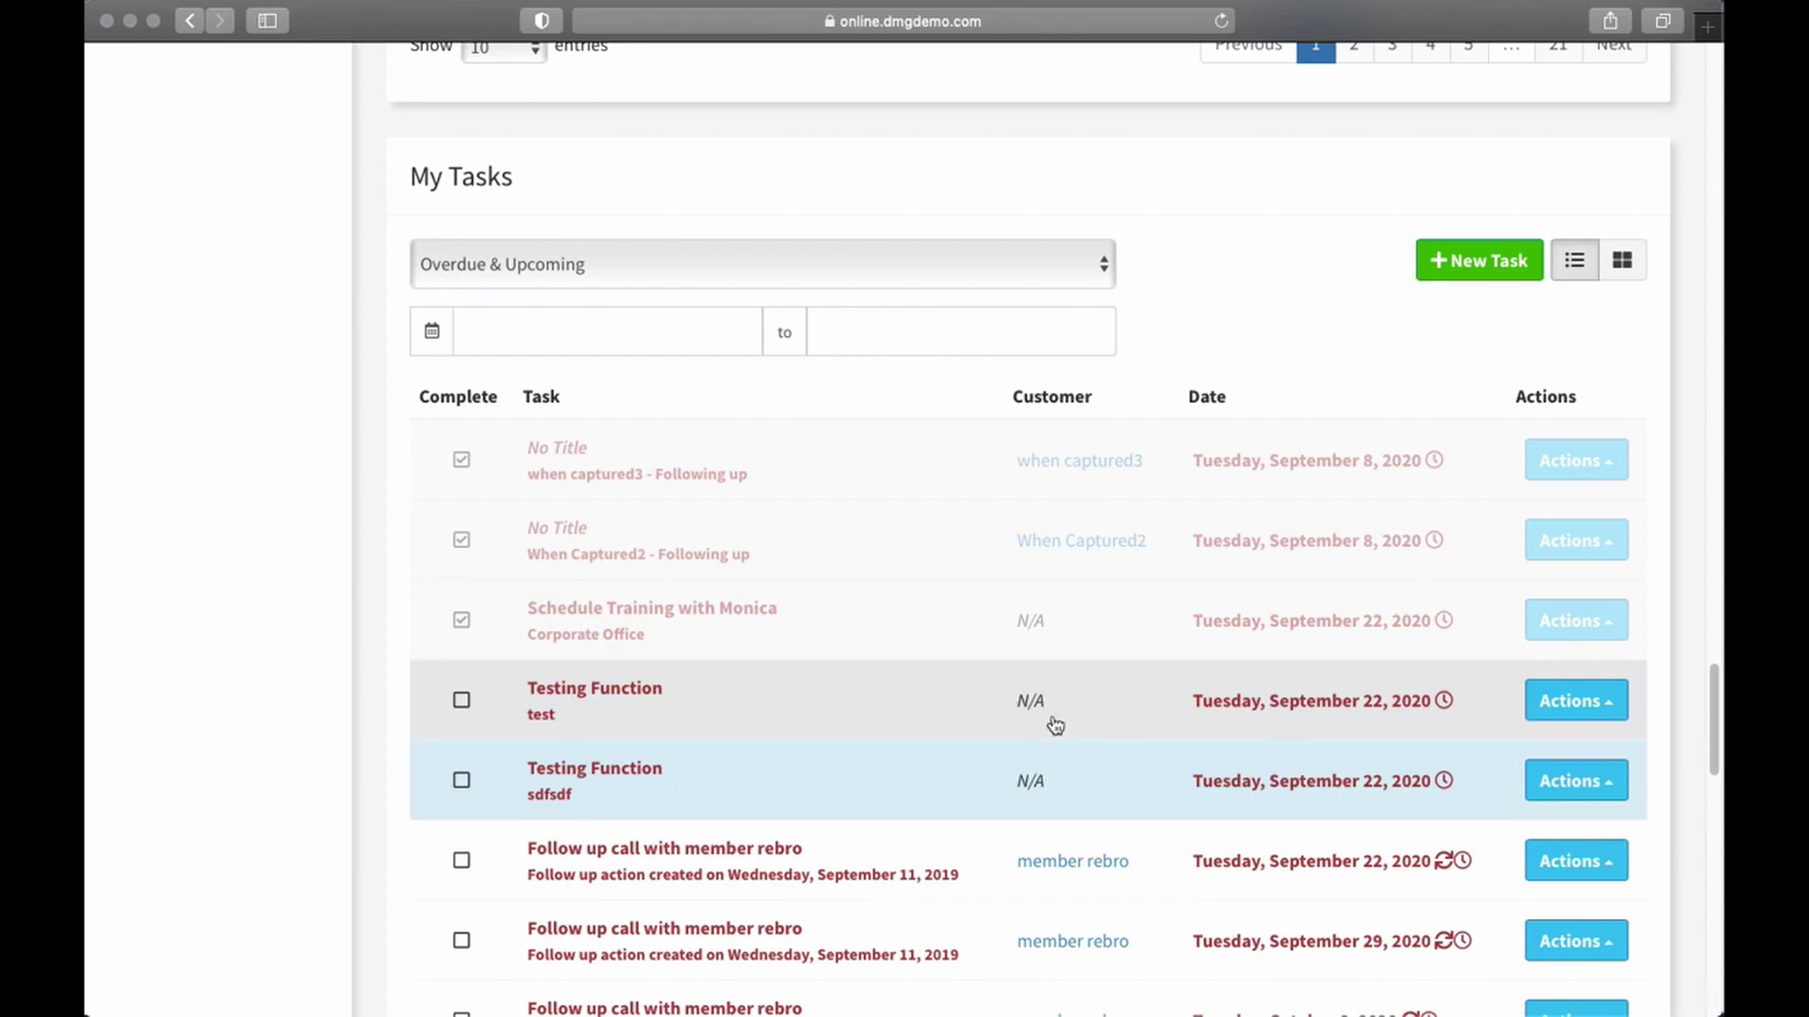
- Clear the complete marks from the first three tasks in My Tasks
click(460, 622)
click(466, 622)
click(461, 621)
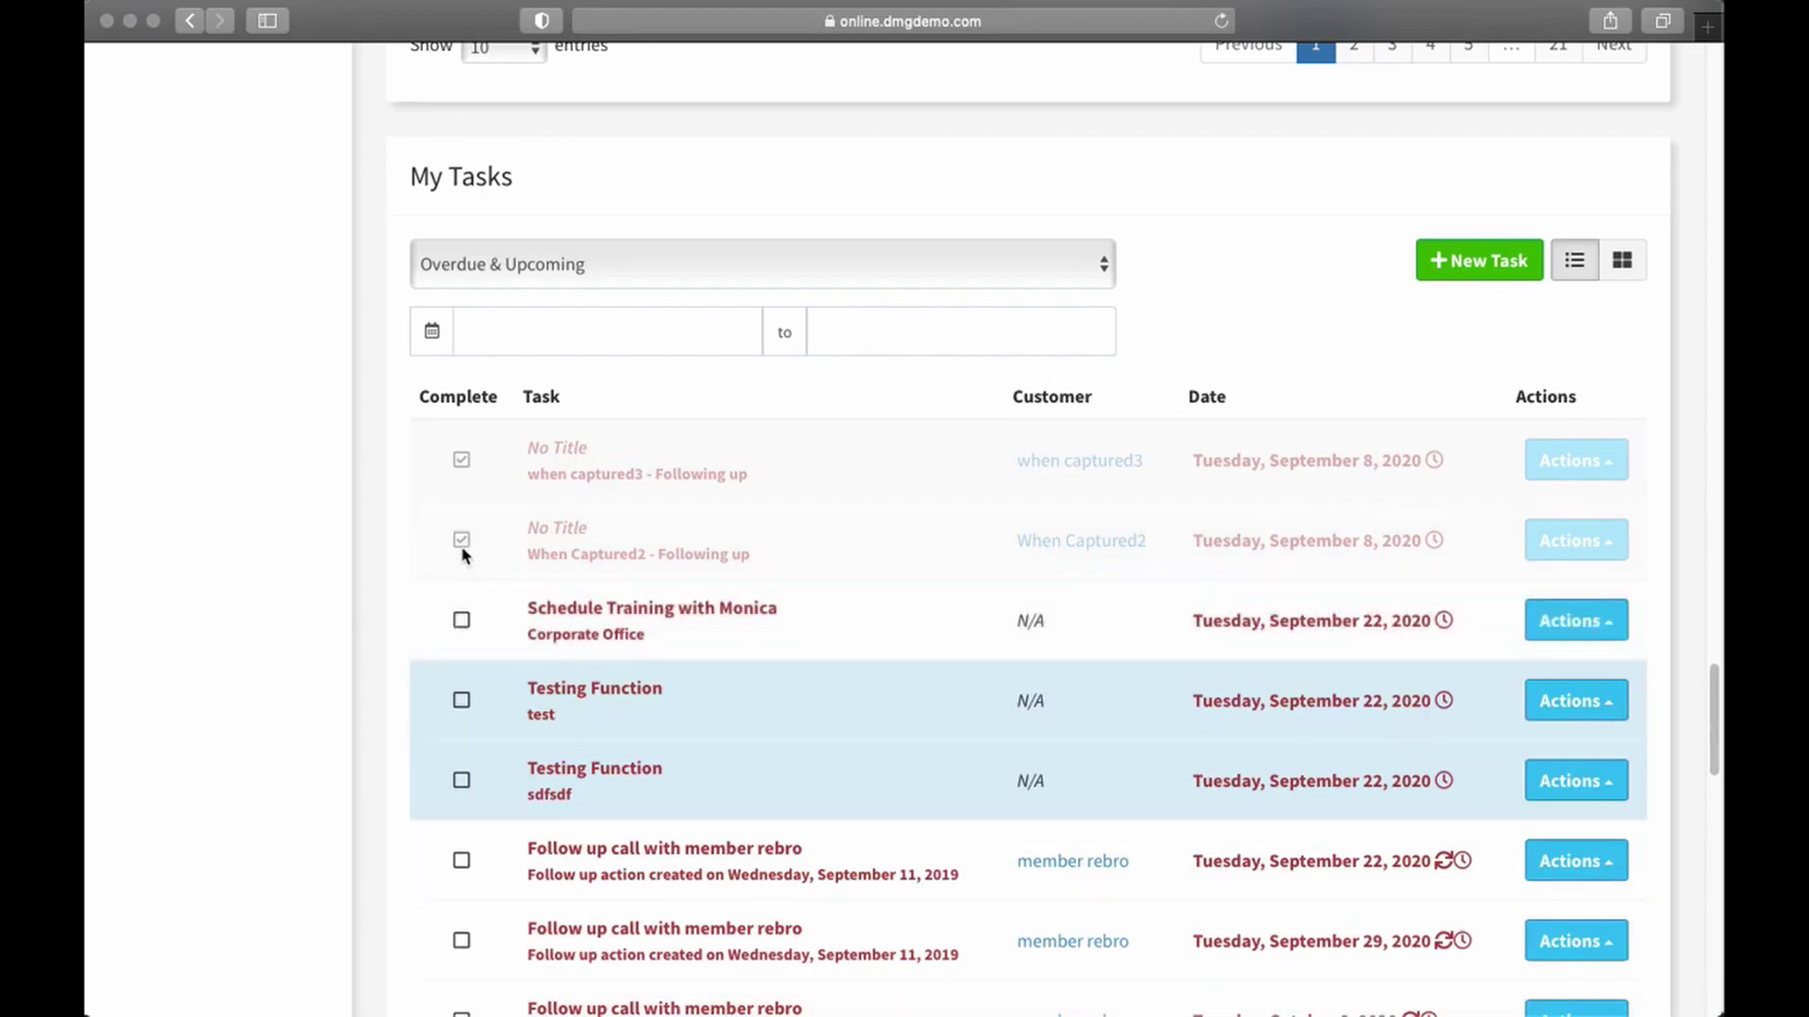
click(461, 541)
click(461, 459)
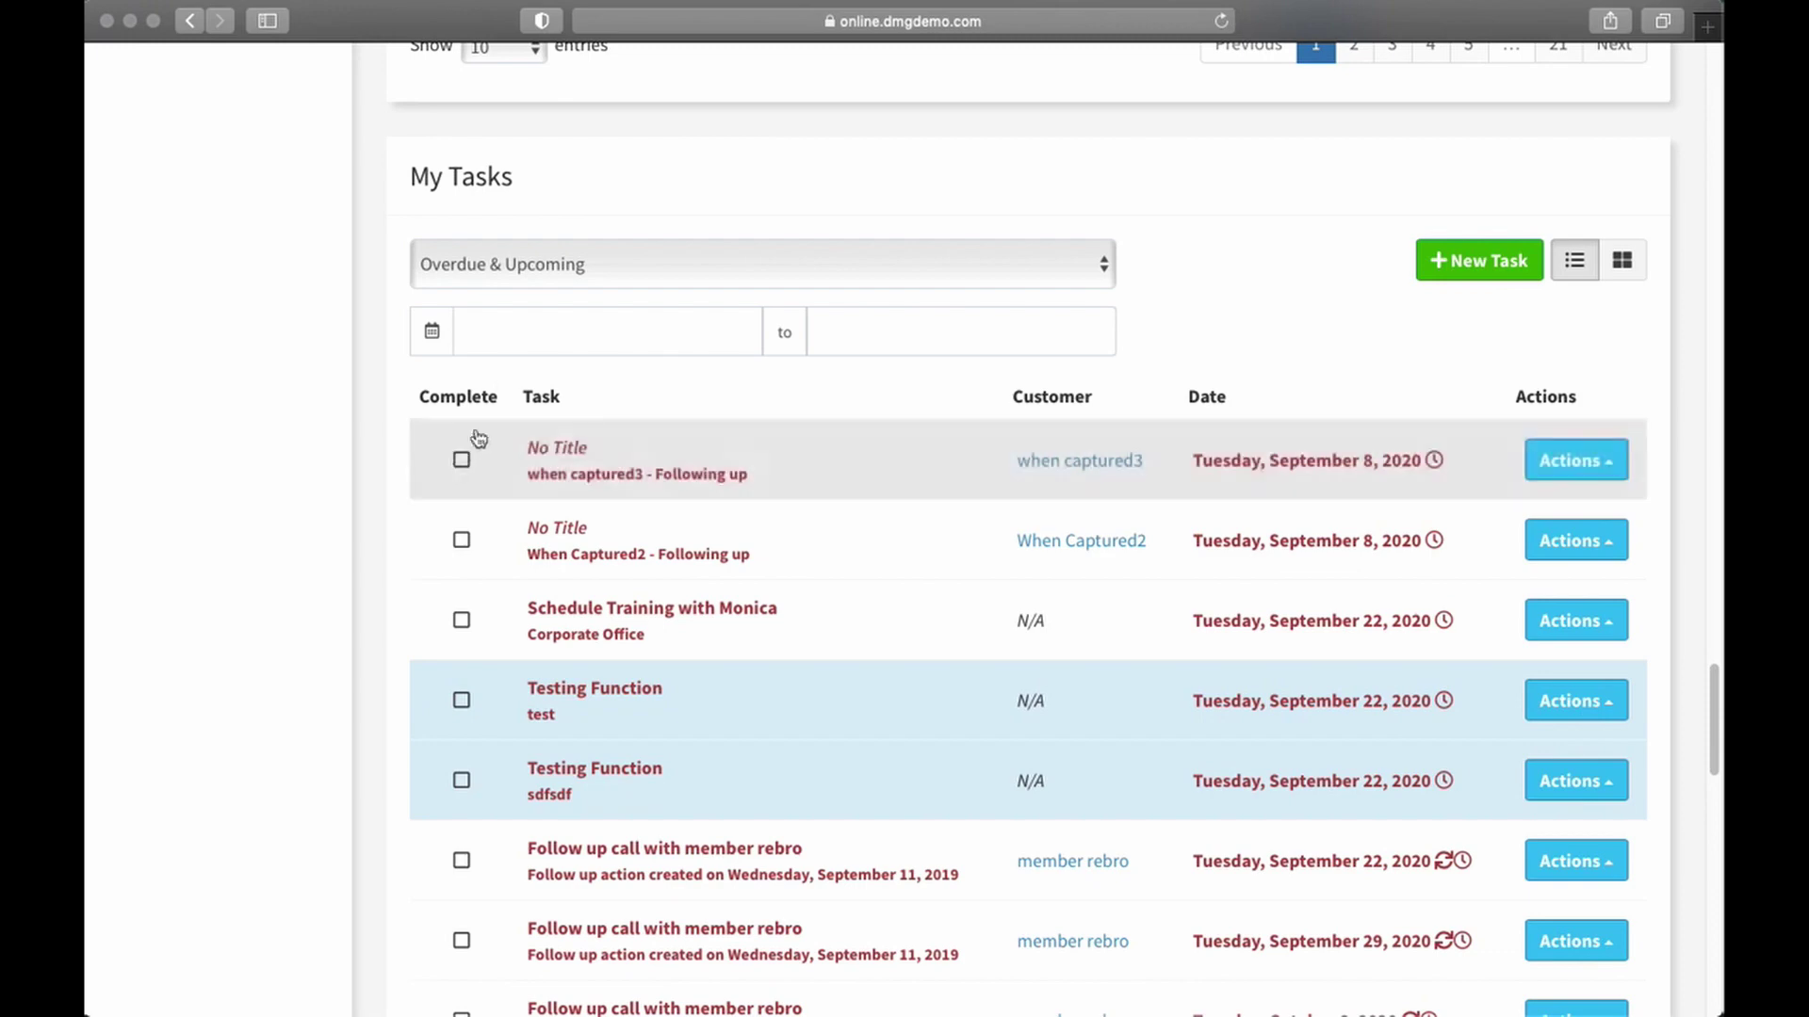
- Check the My Tasks status filter and the actions available for the Testing Function task with the note "test"
click(499, 265)
click(499, 266)
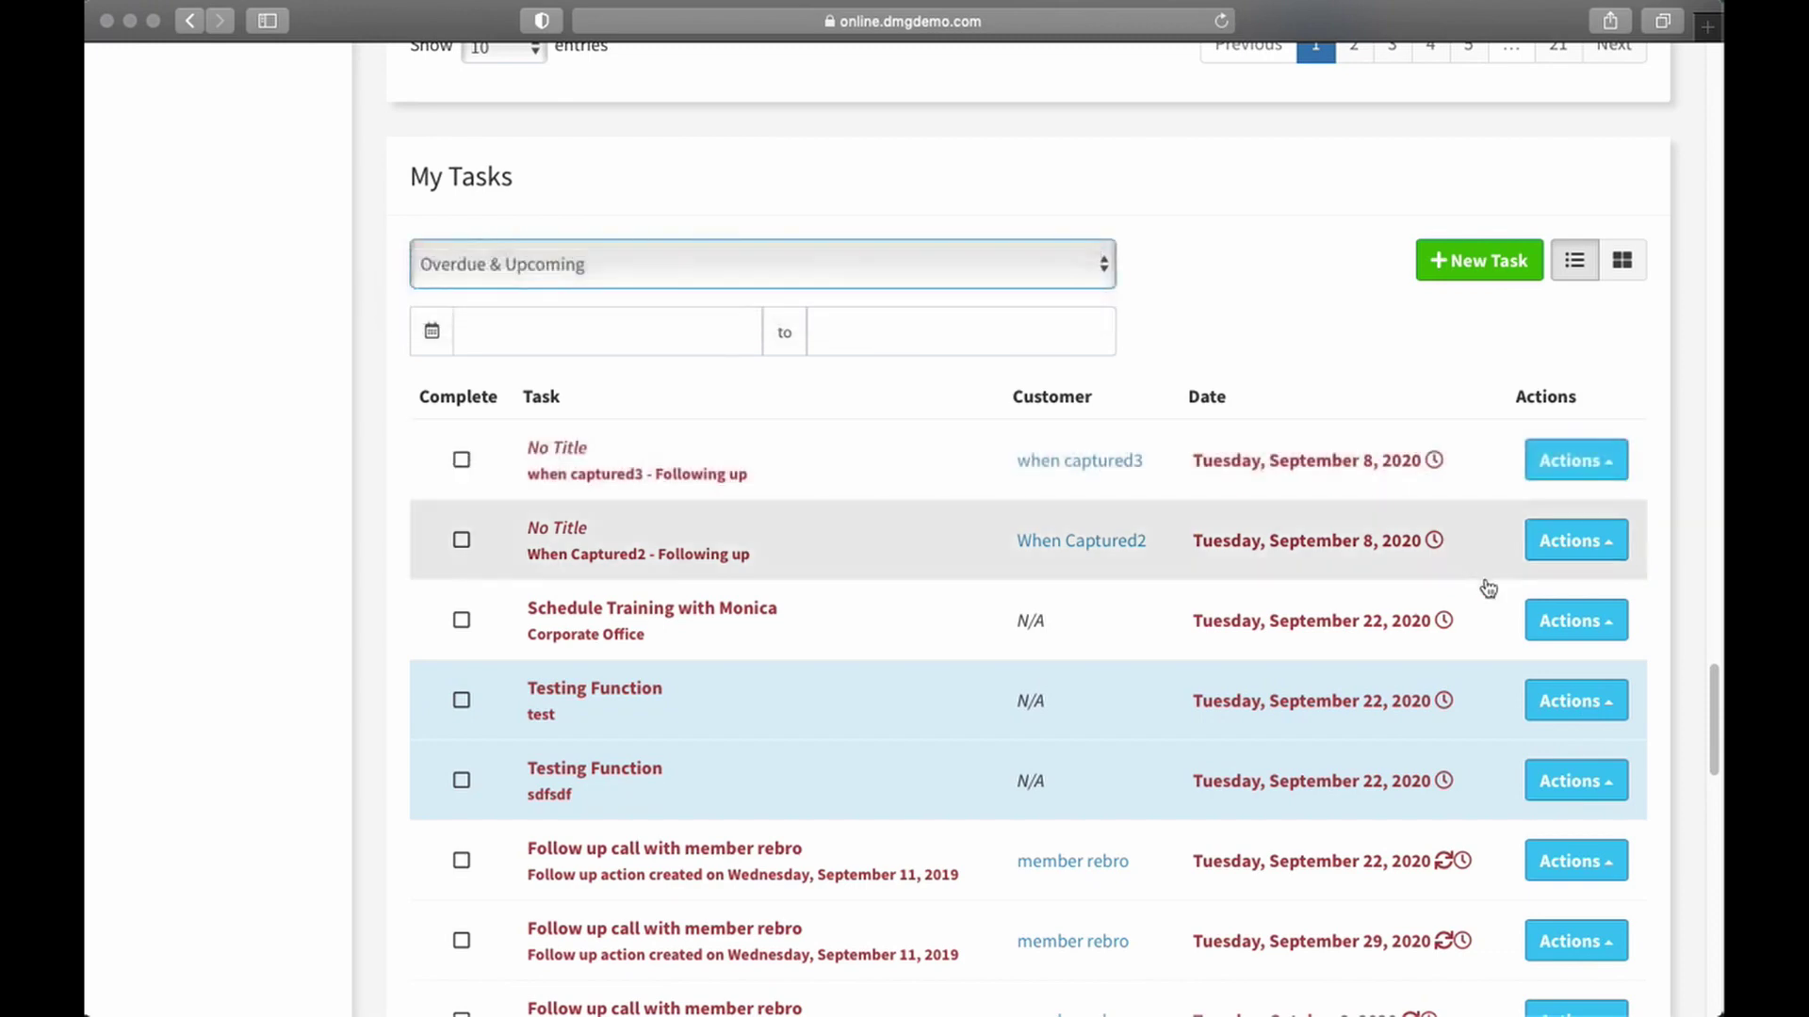
click(1611, 705)
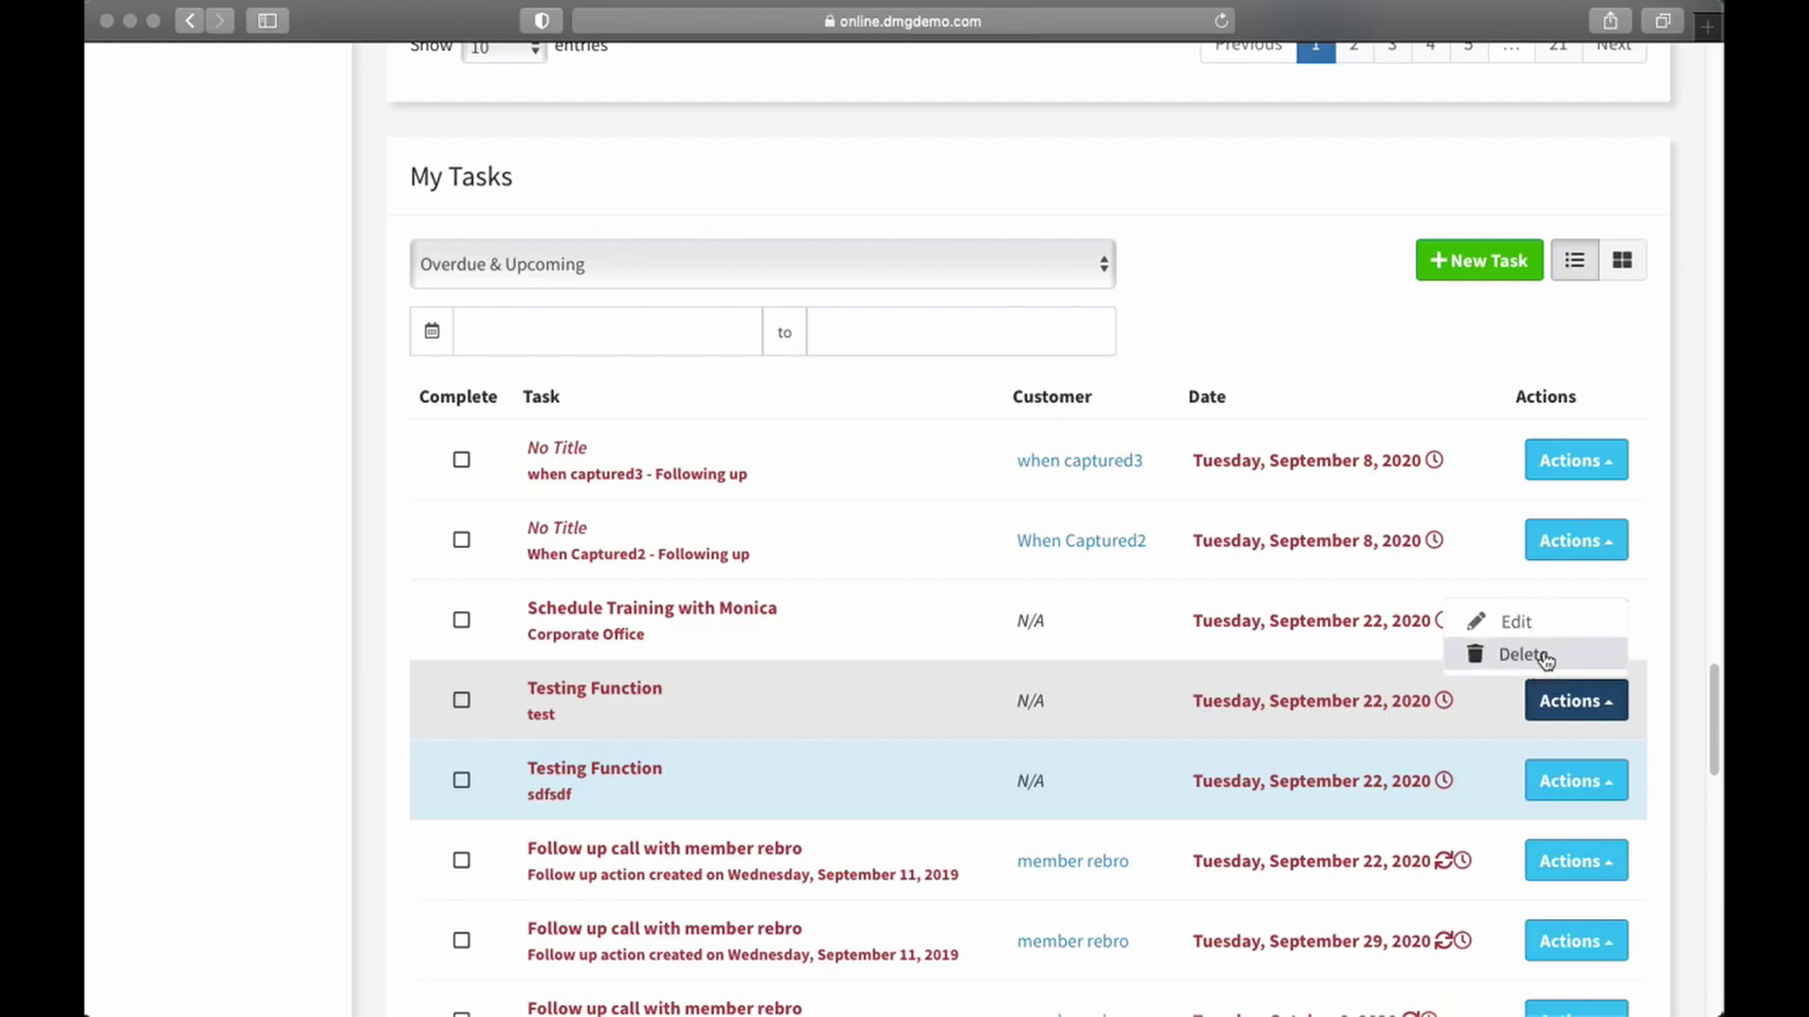
click(886, 596)
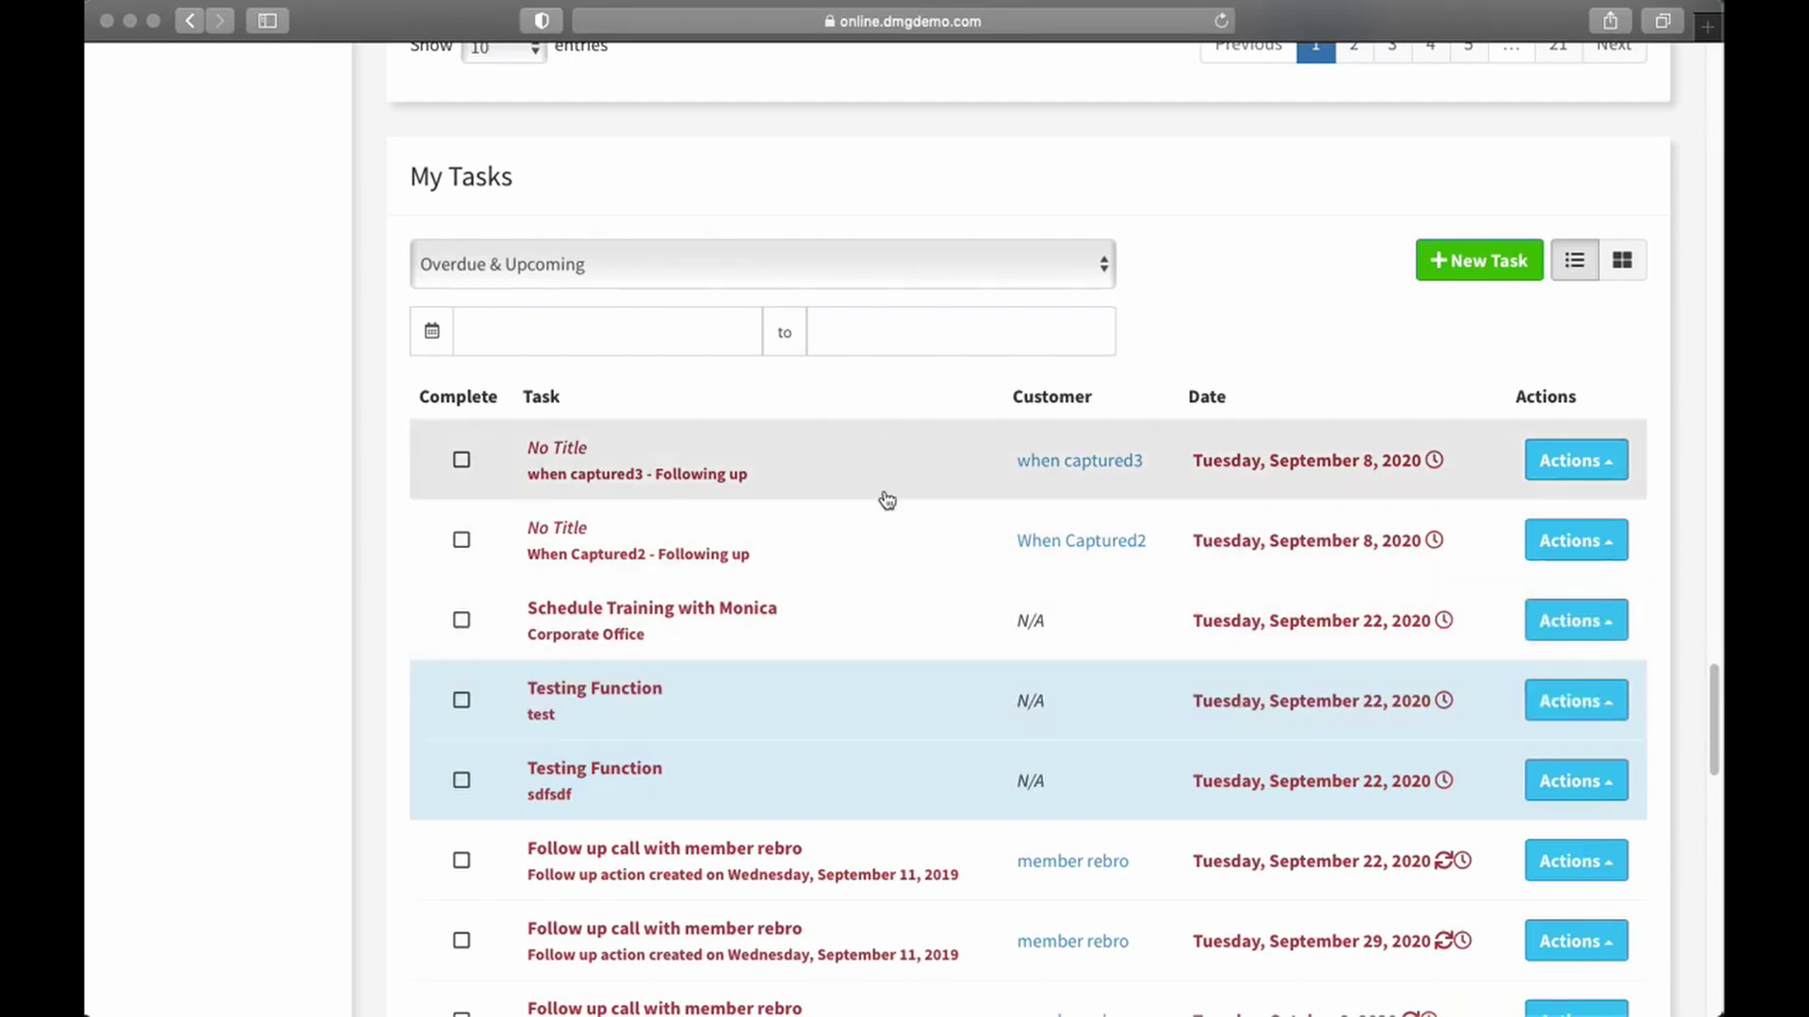
- Look through the upcoming entries in the Calendar section below My Tasks, and open and close the full calendar
scroll(1149, 532, down, 5)
scroll(1152, 530, down, 20)
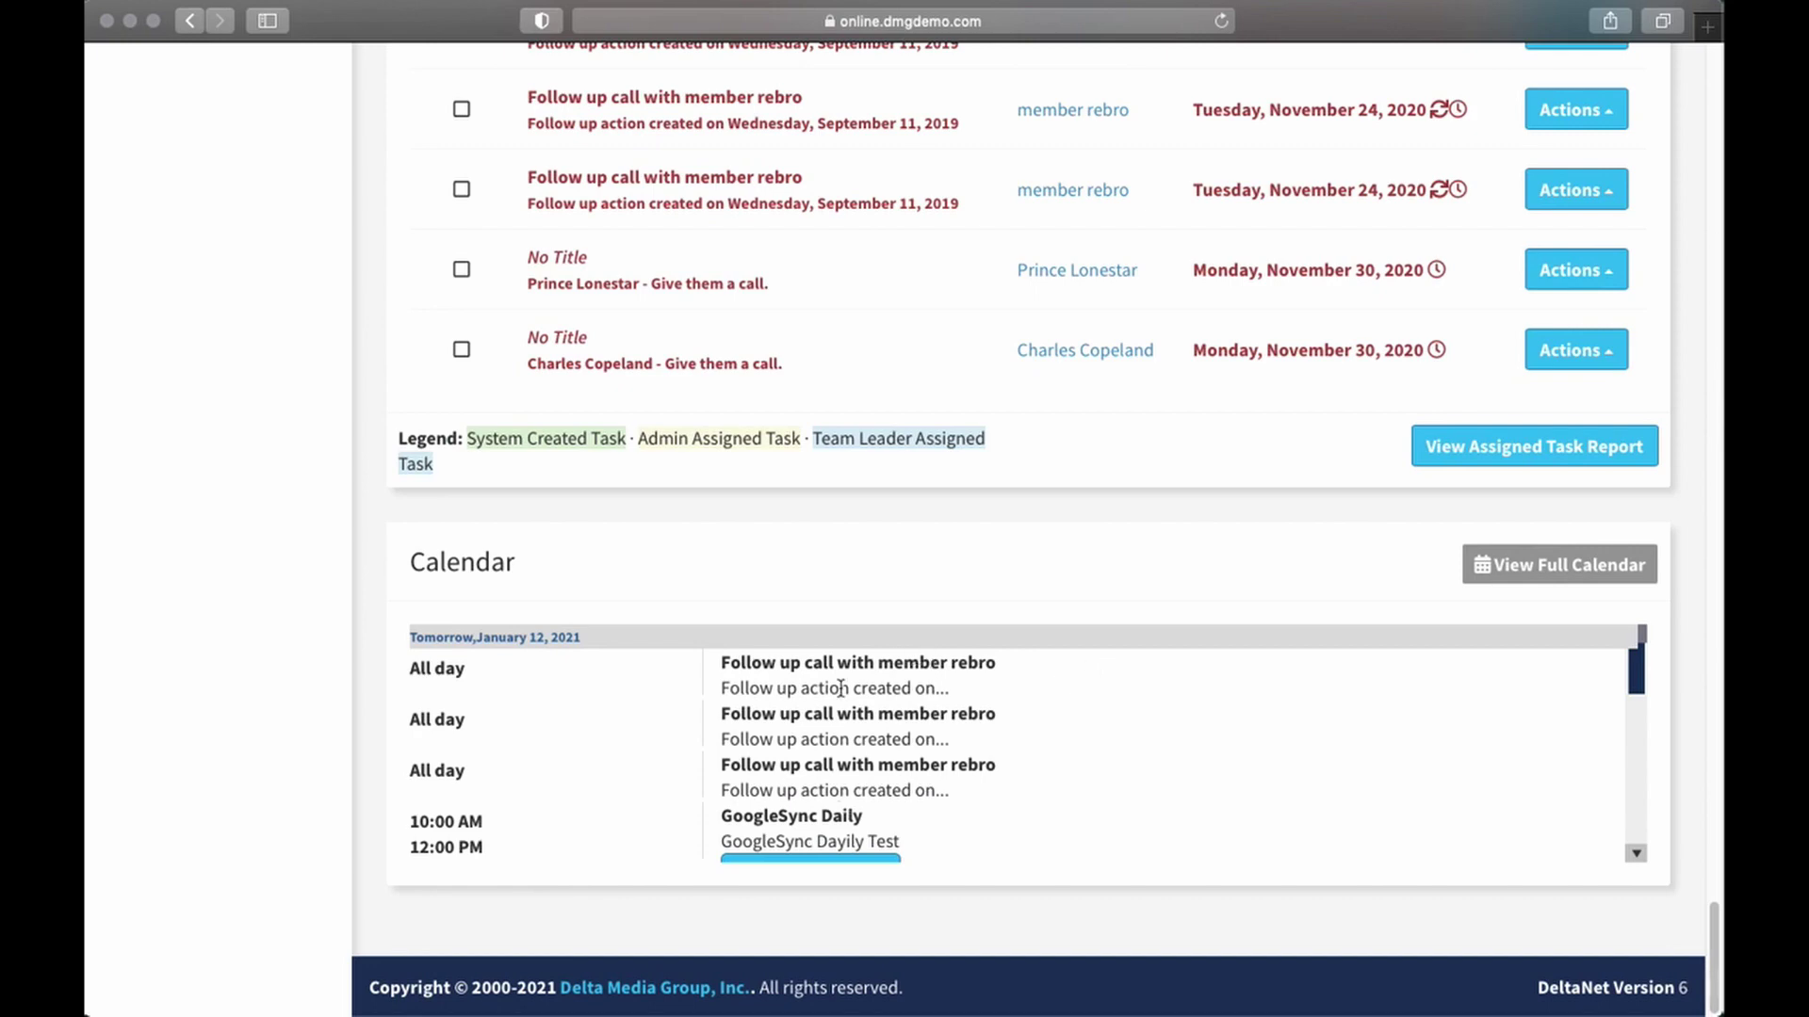
scroll(891, 782, down, 3)
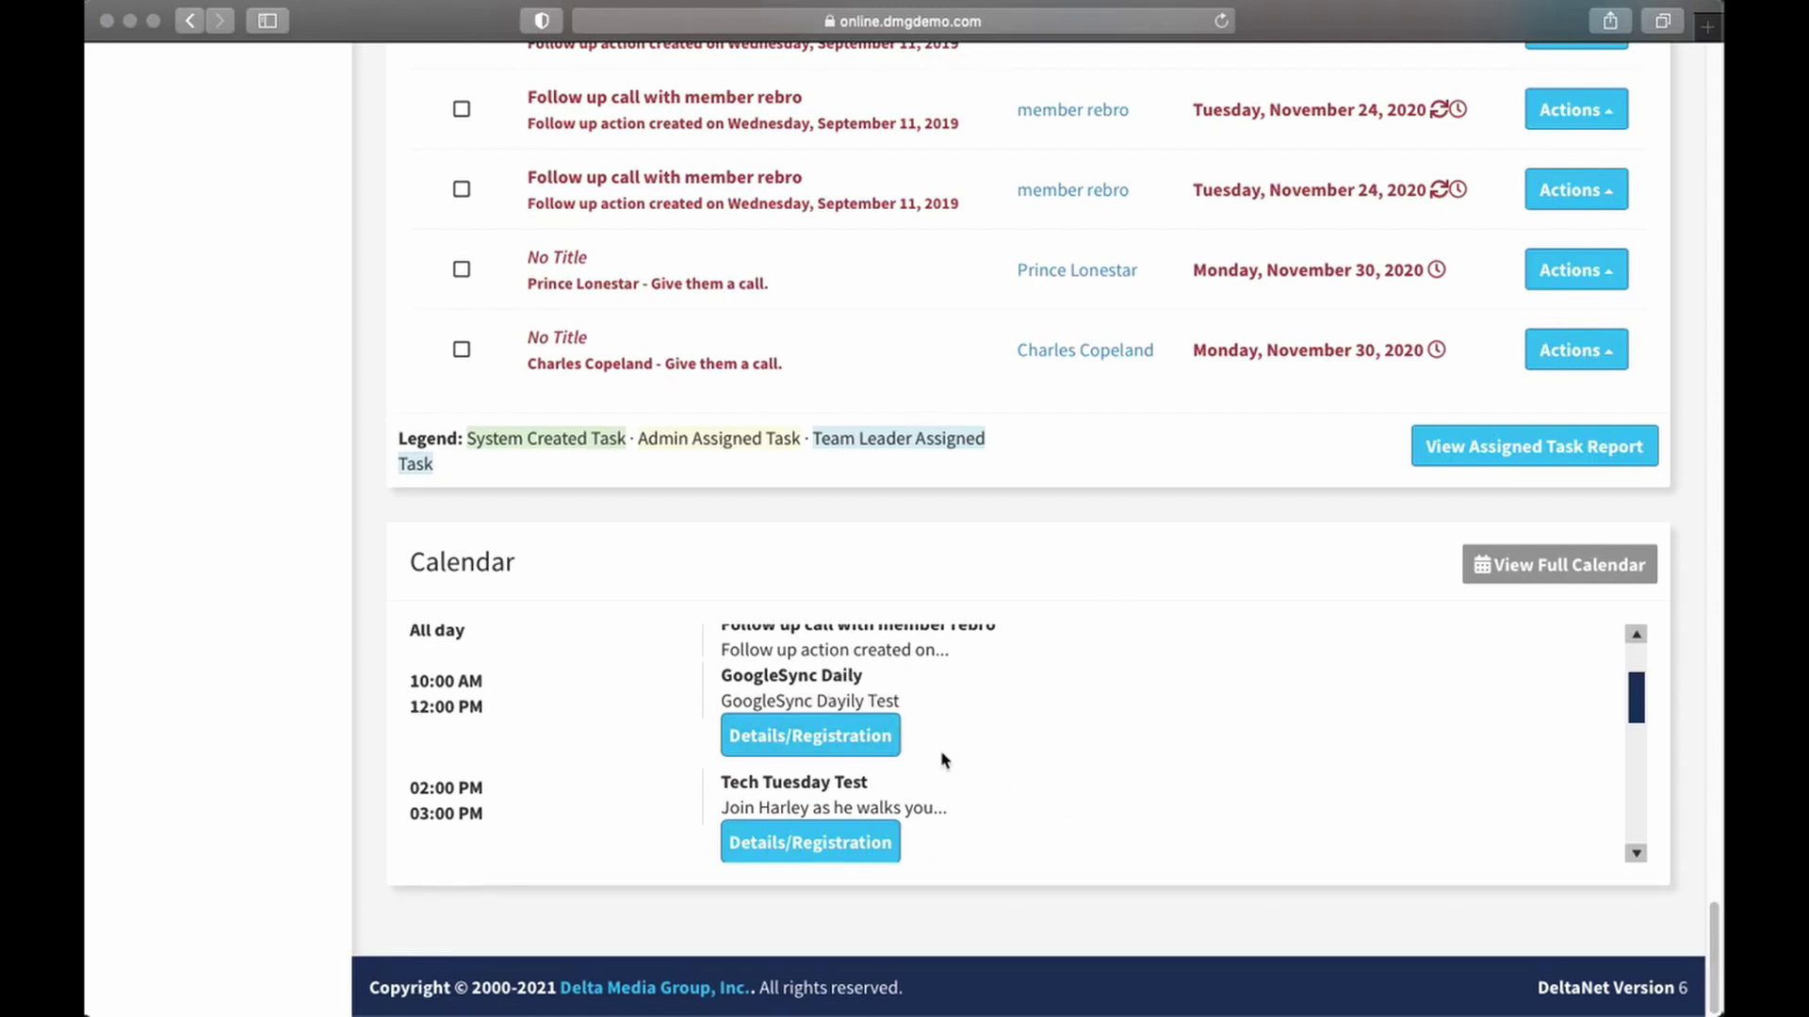
scroll(945, 760, up, 3)
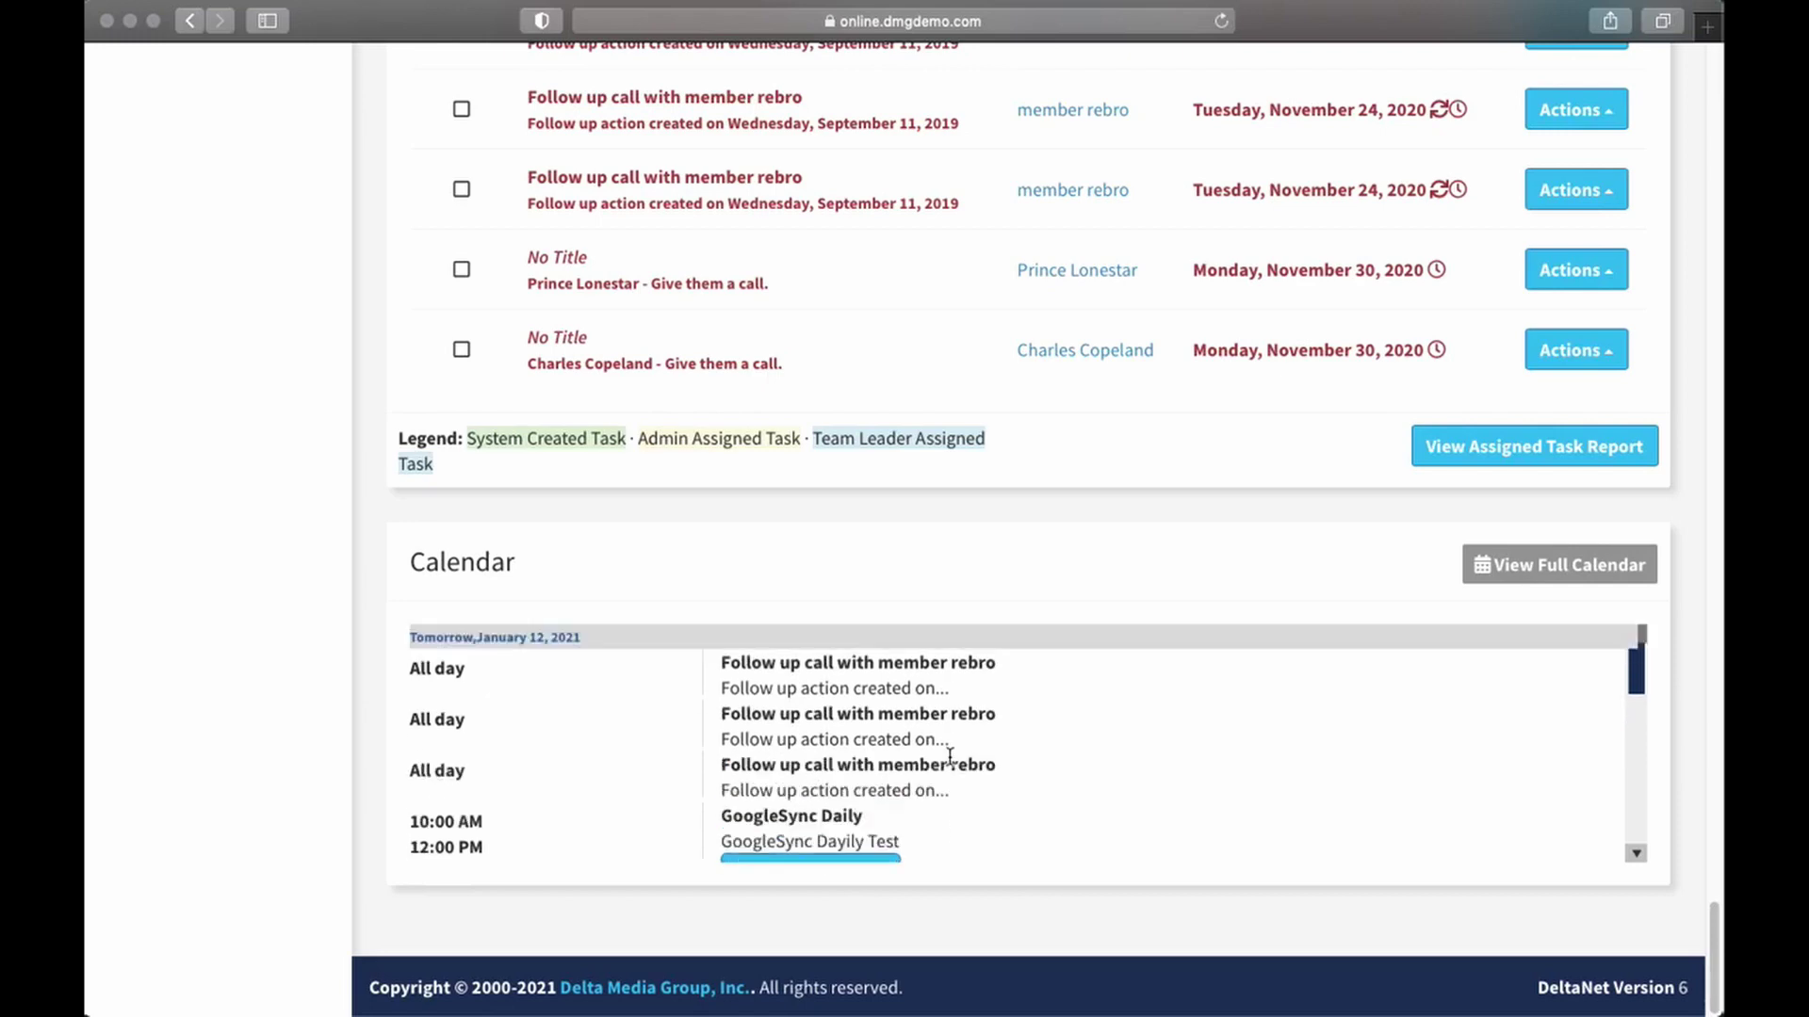
click(1550, 572)
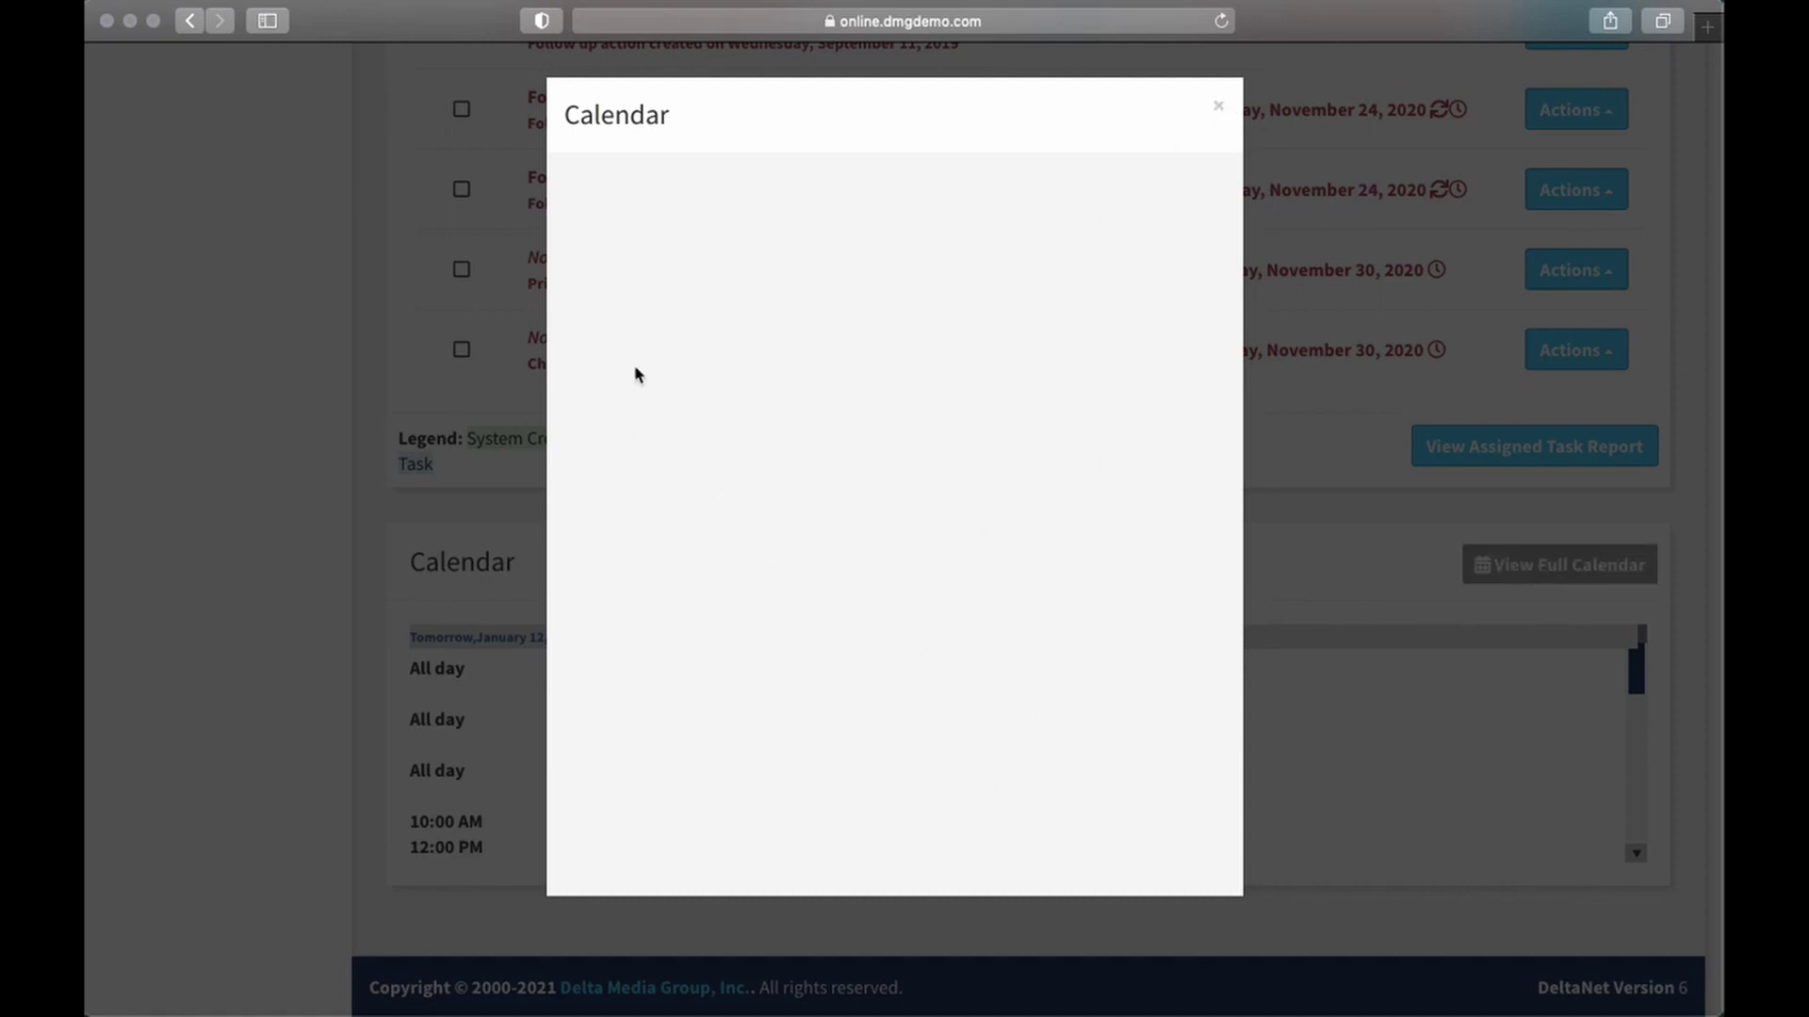
click(1214, 111)
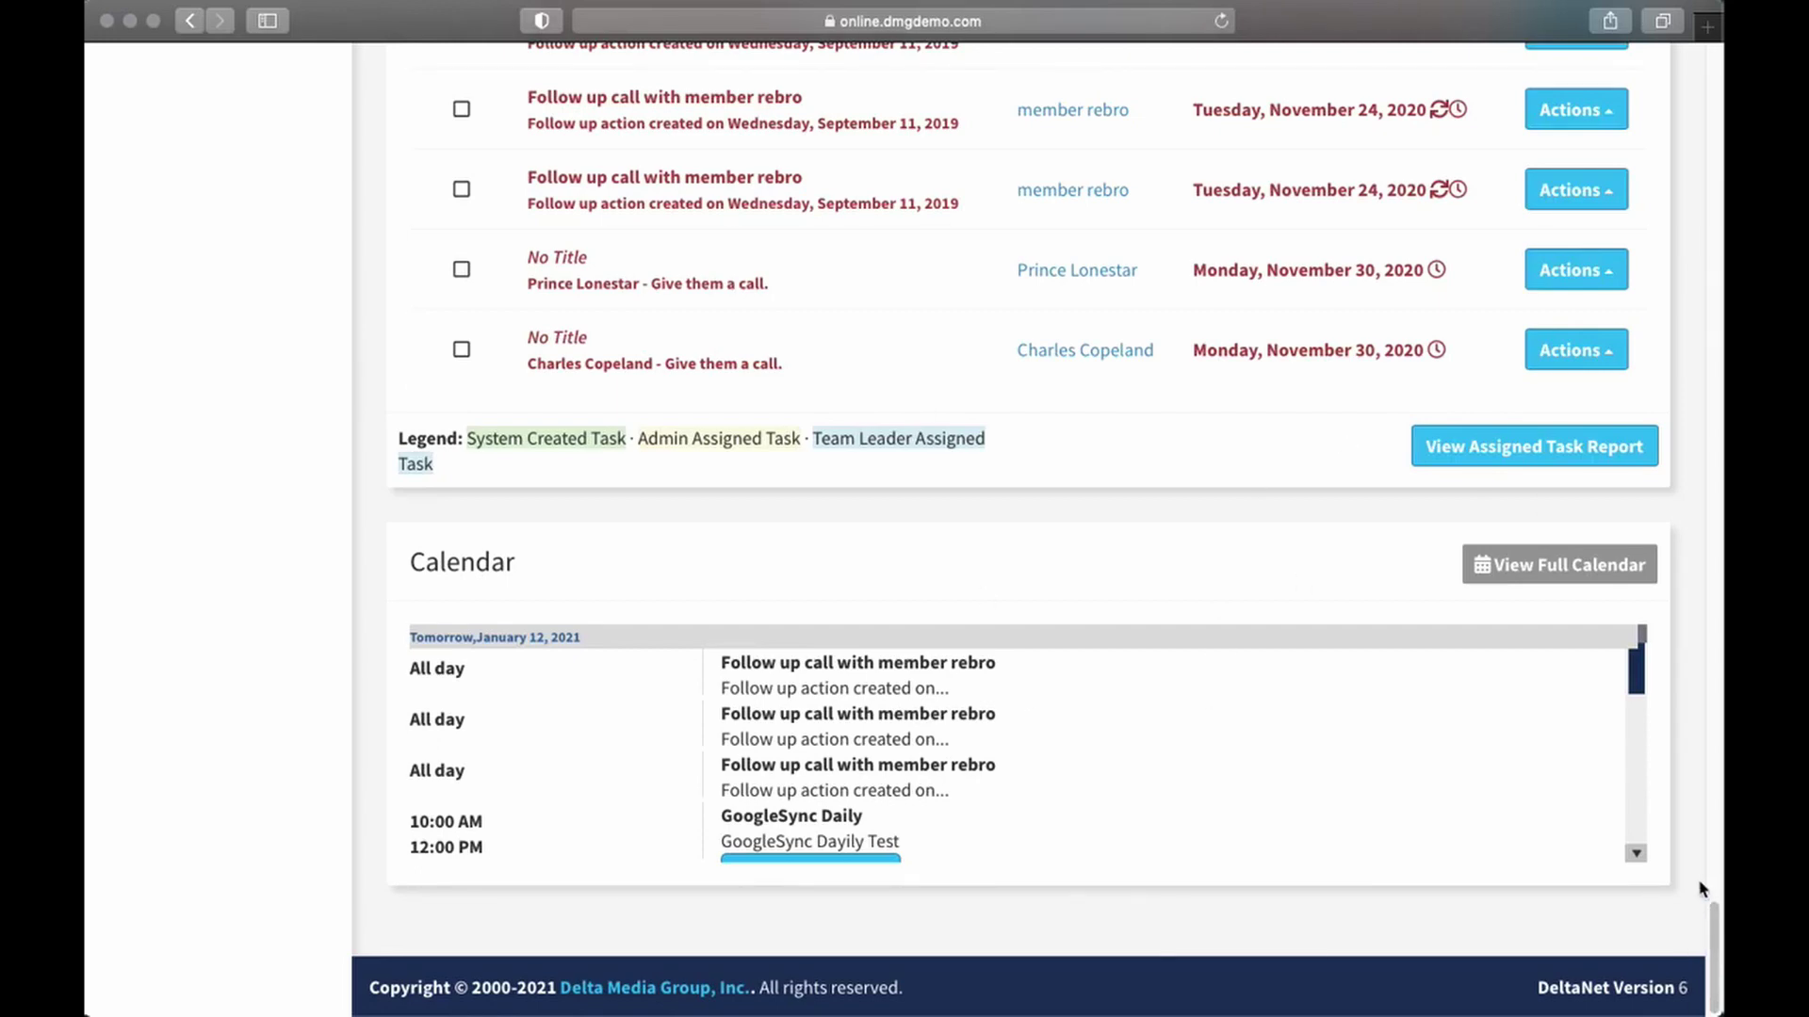
- Return to the Process Requests and Actions sections at the start of the Customer Center page
drag(1711, 937, 1702, 85)
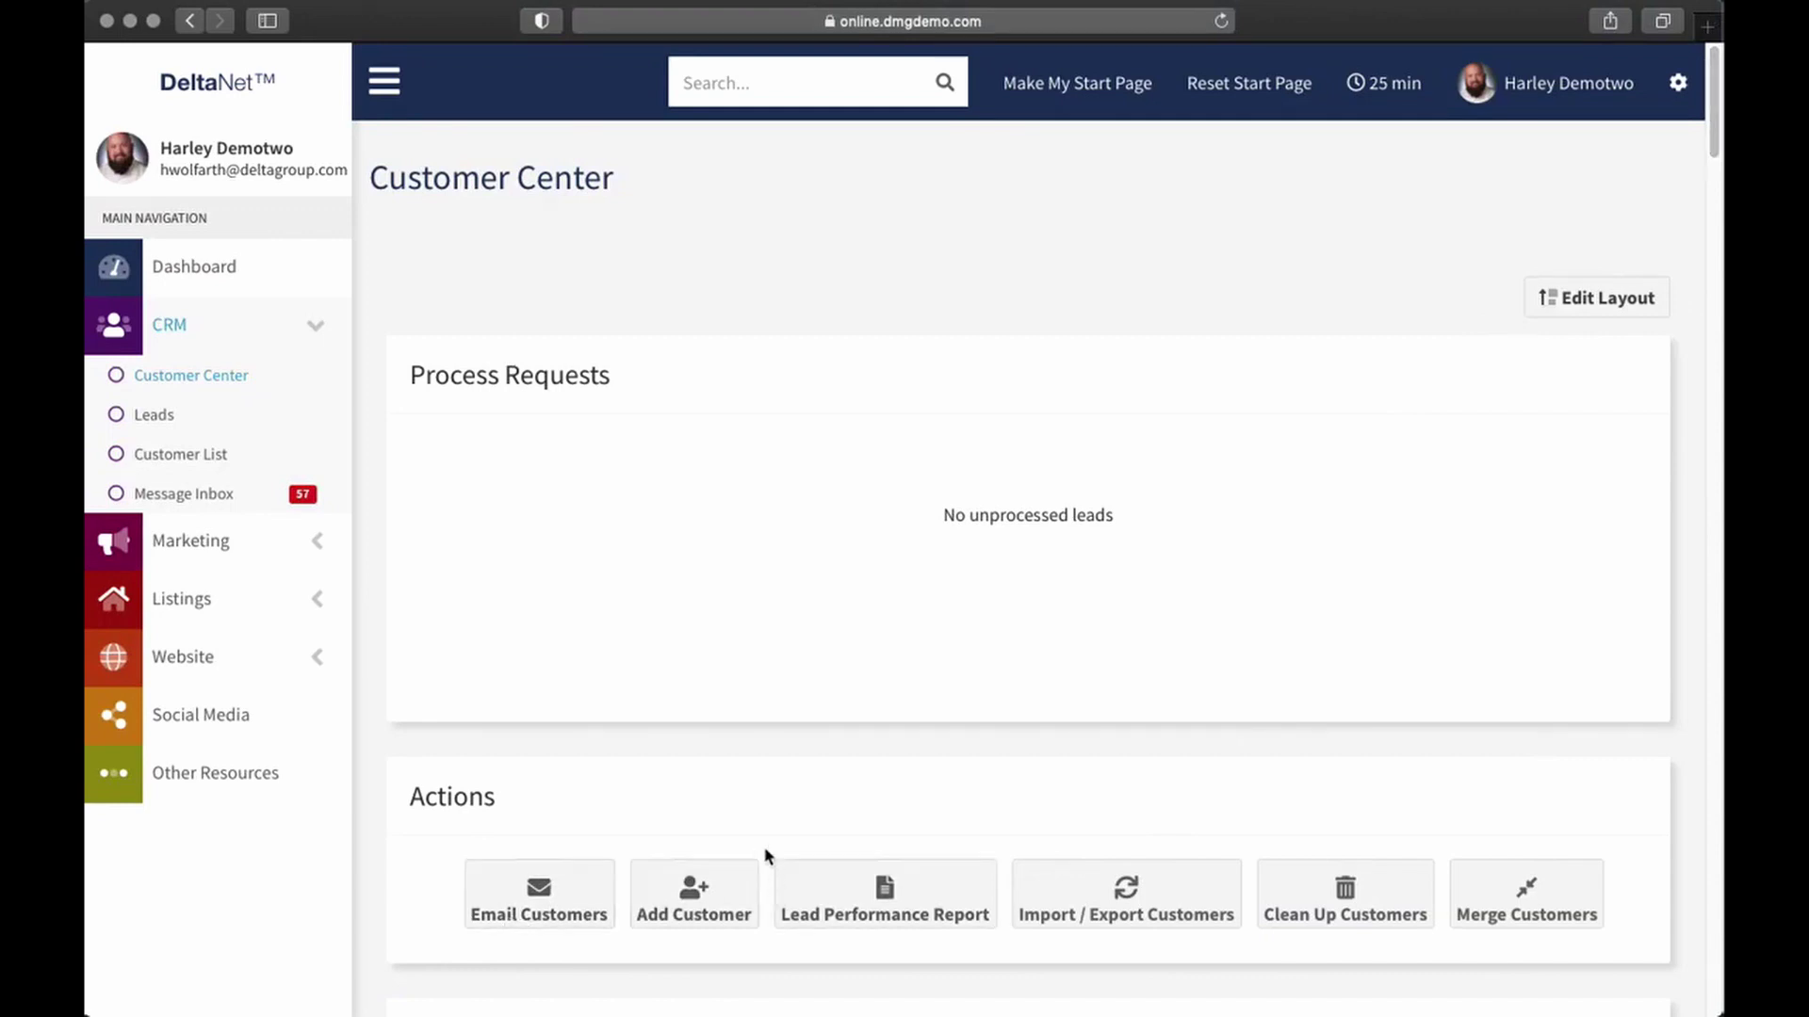
scroll(1425, 731, down, 1)
scroll(1441, 760, up, 1)
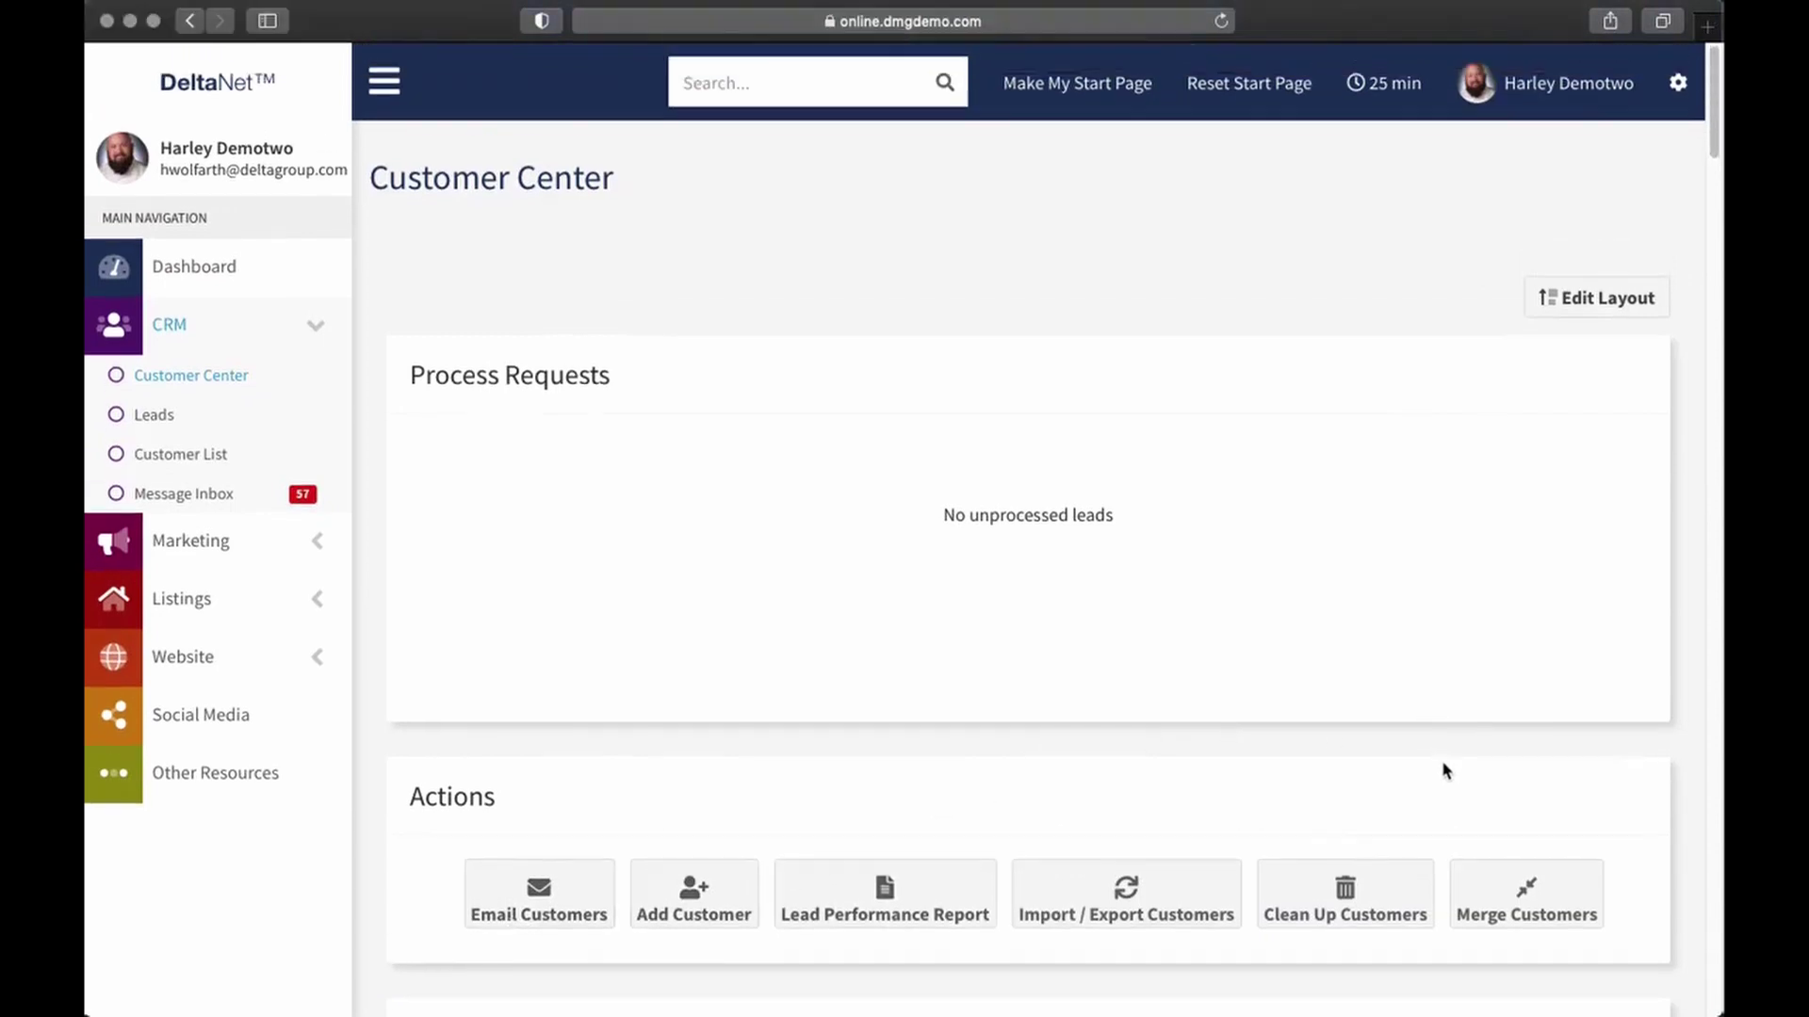